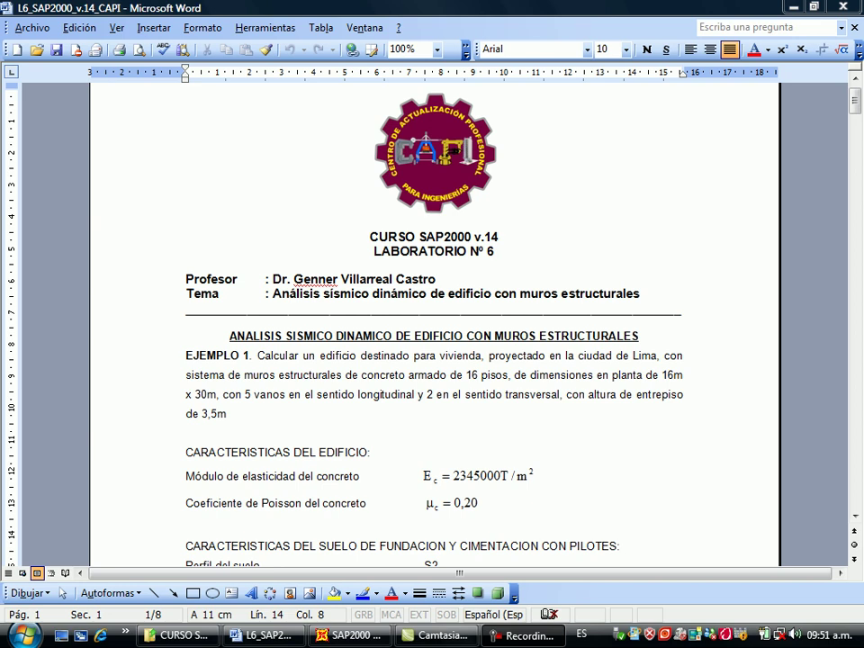
Review the building characteristics, stiffness and mass tables, floor weights, floor plan, section 1-1 and foundation plan in the lab document.
scroll(435, 325, down, 3)
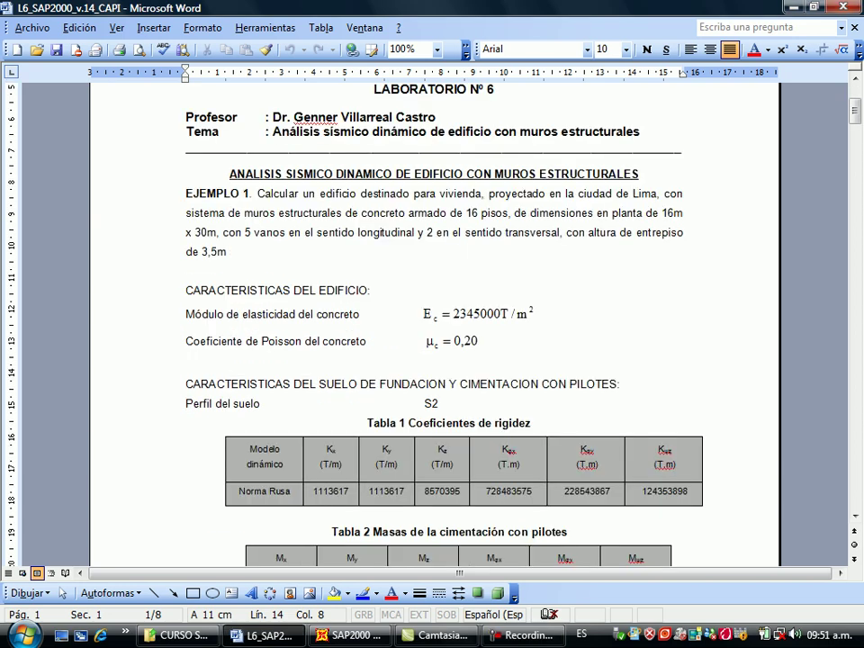
scroll(435, 378, down, 2)
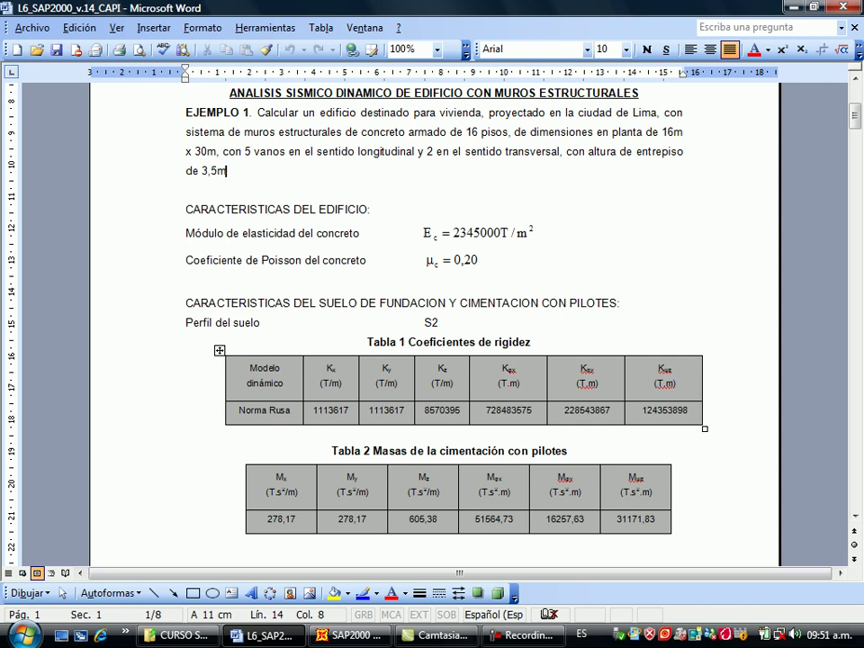
scroll(435, 315, down, 4)
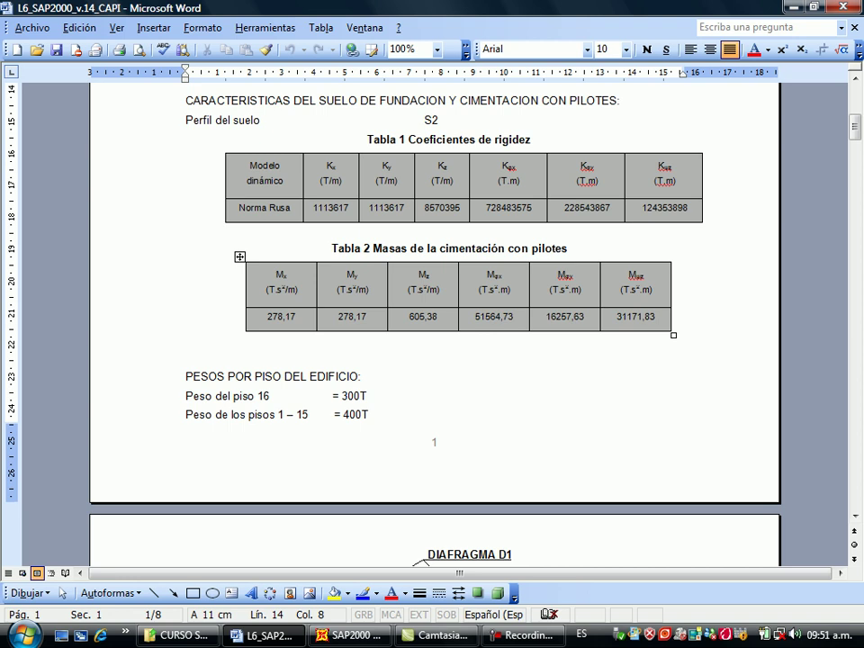
scroll(435, 315, down, 10)
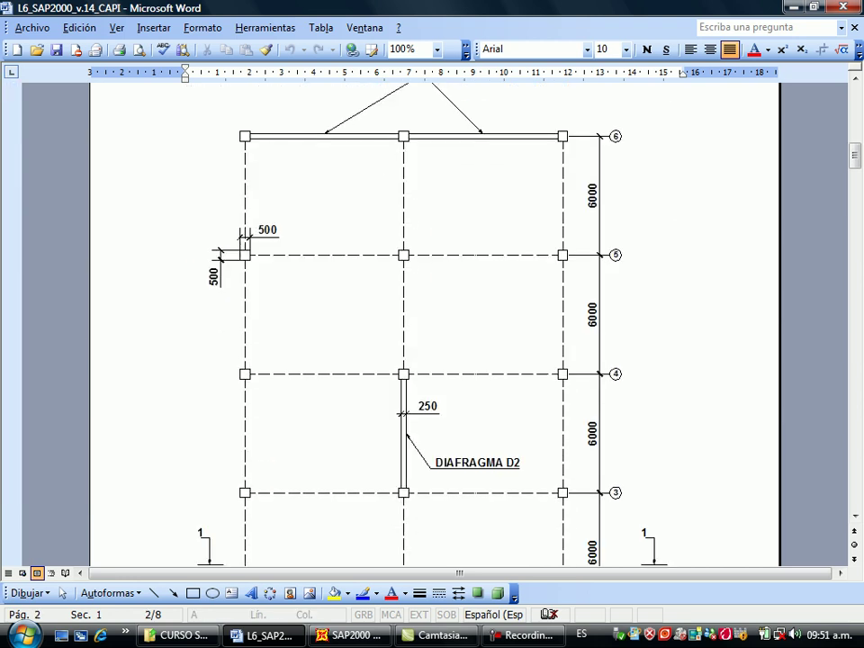
scroll(434, 324, down, 5)
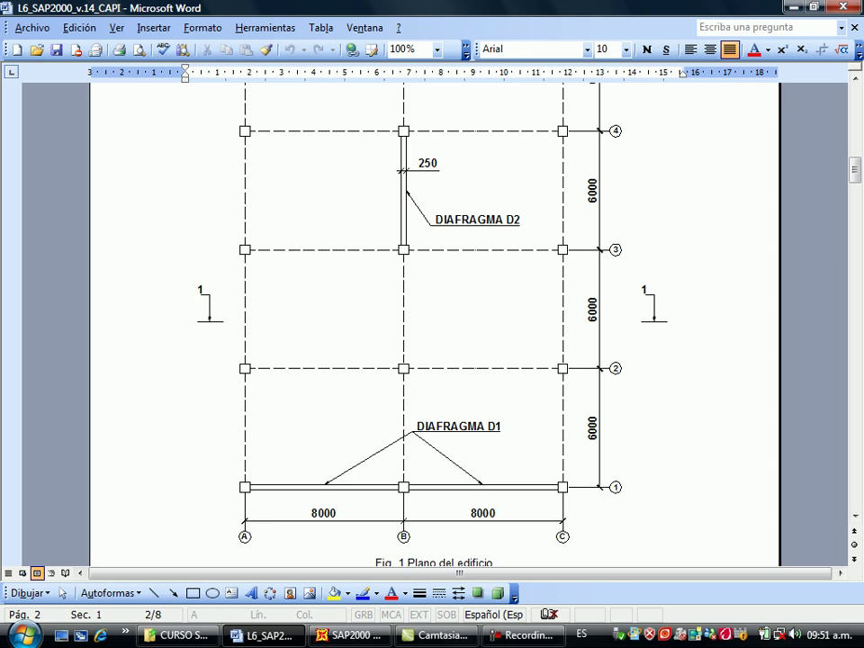
scroll(435, 324, down, 2)
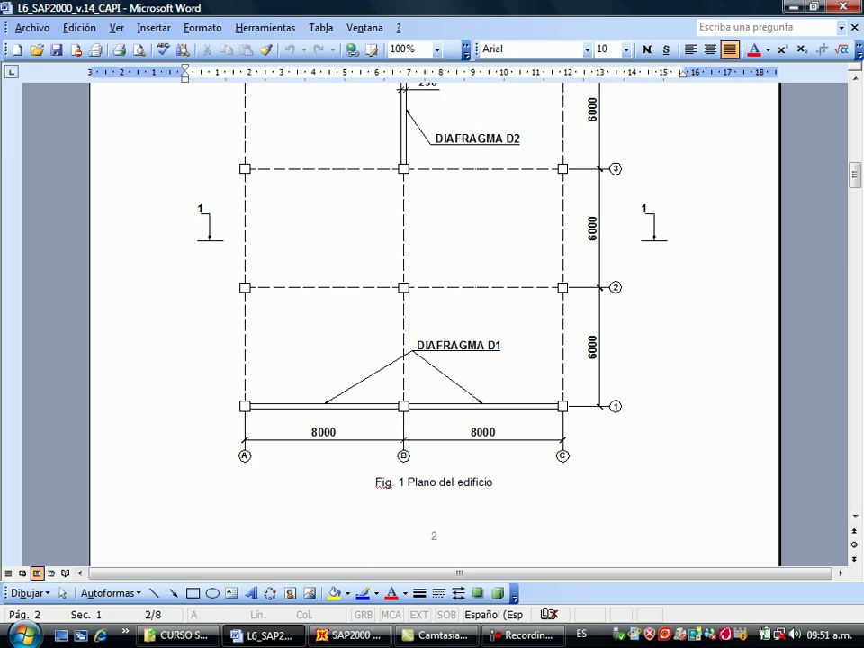
scroll(435, 324, down, 11)
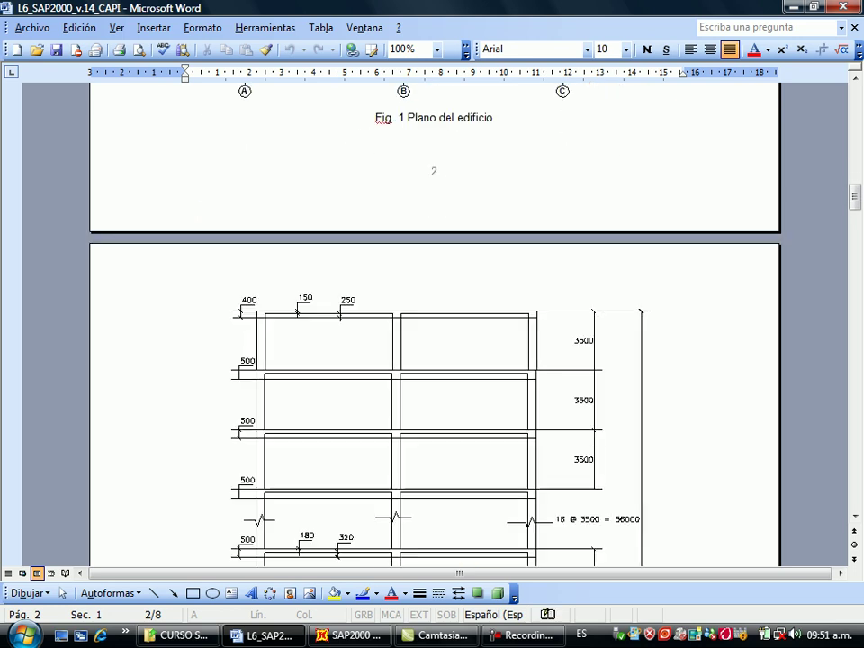
scroll(435, 324, down, 7)
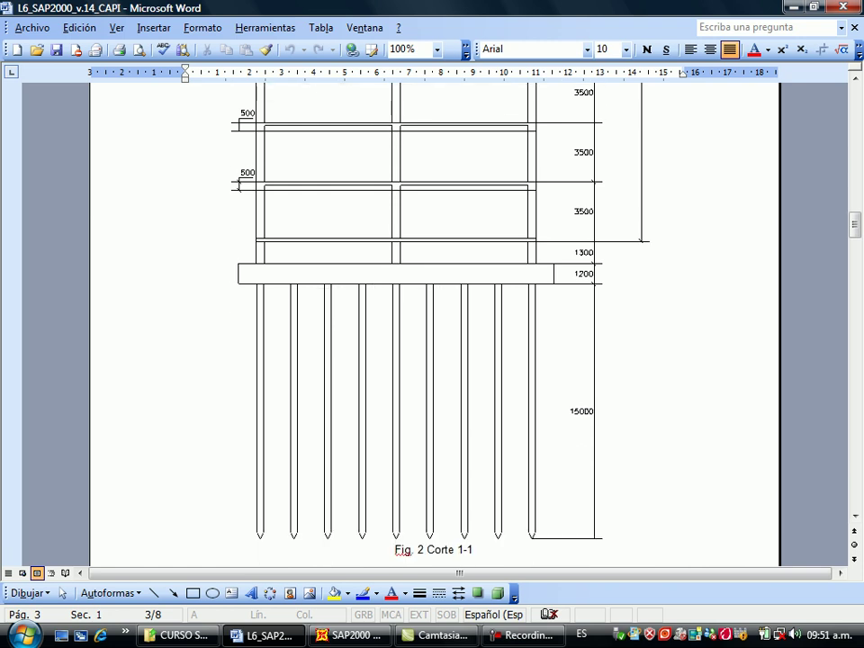
scroll(434, 325, down, 5)
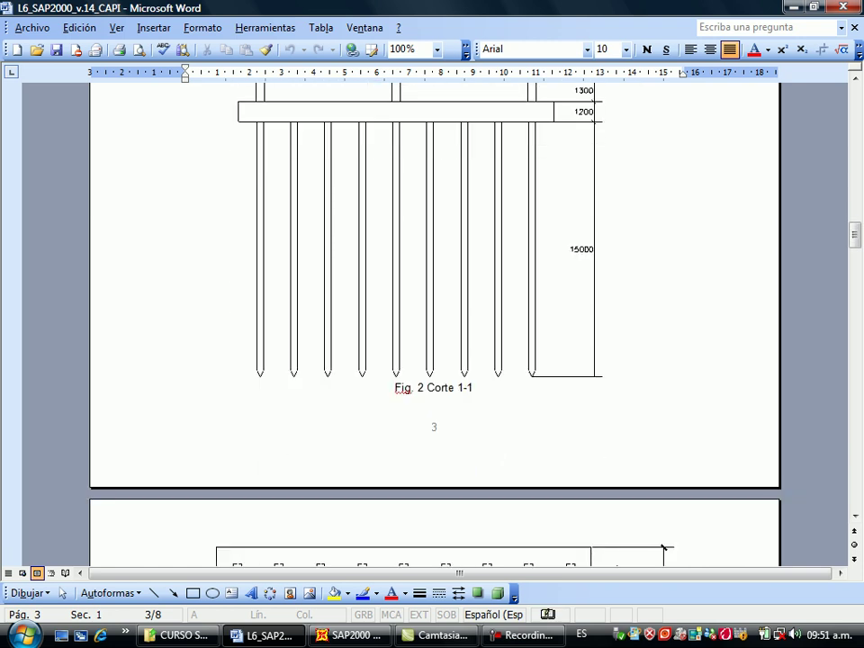
scroll(435, 324, down, 5)
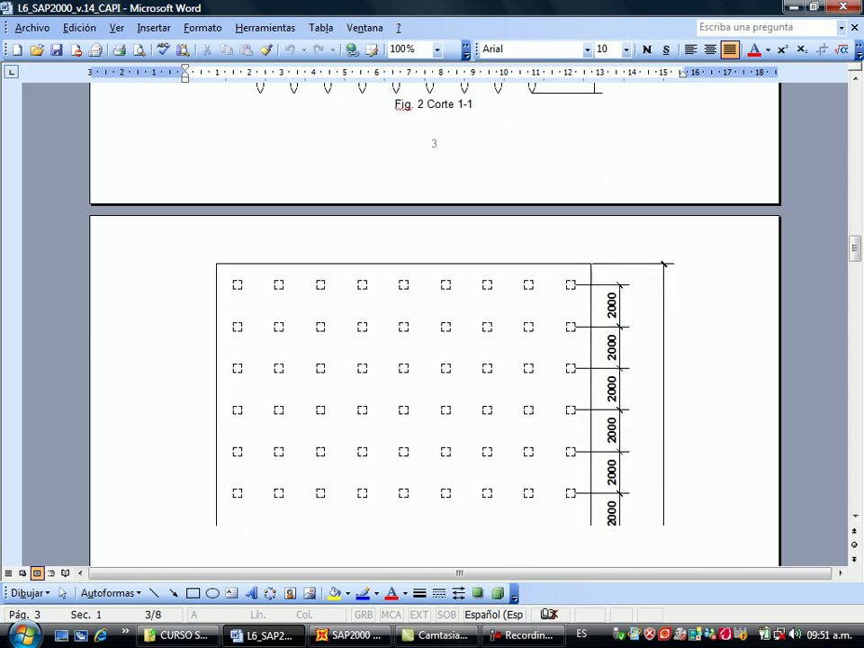
scroll(435, 324, down, 2)
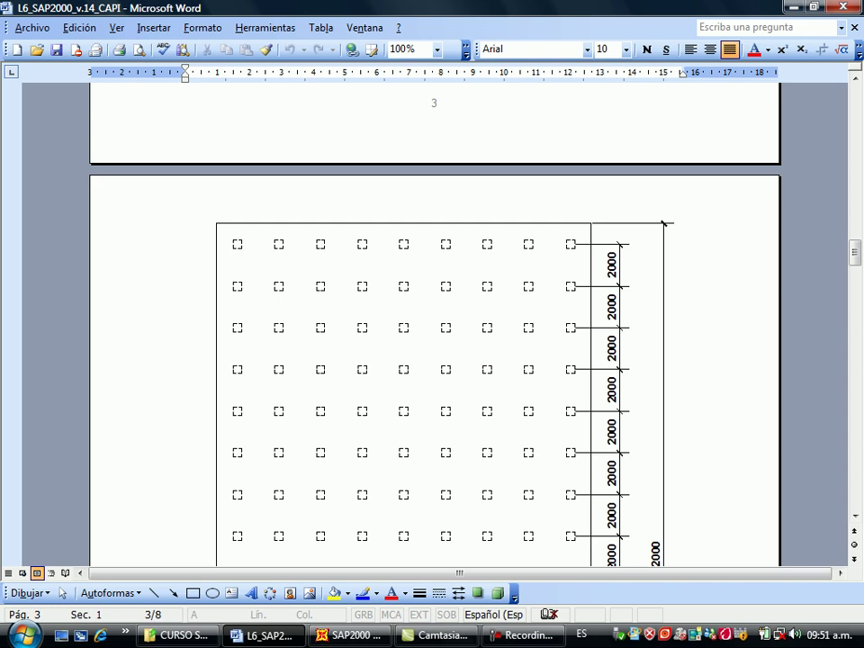
scroll(434, 324, down, 5)
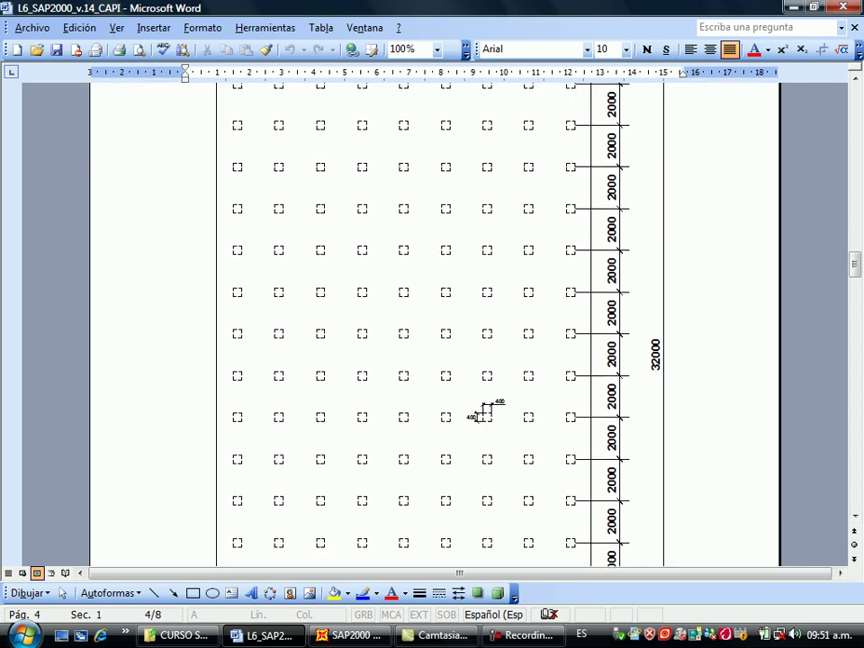
scroll(435, 324, down, 6)
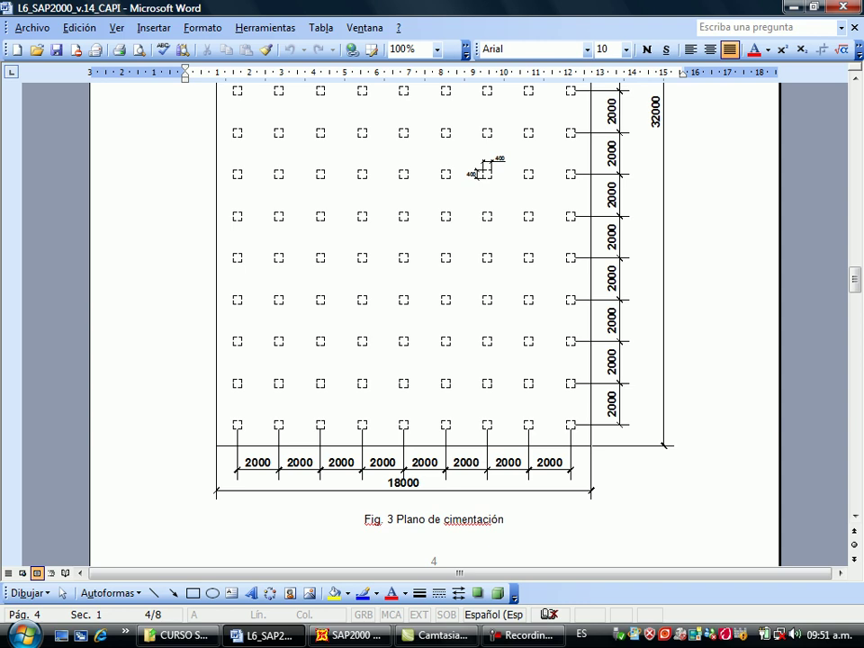
Switch to SAP2000 and set the units to Tonf, m, C.
click(351, 636)
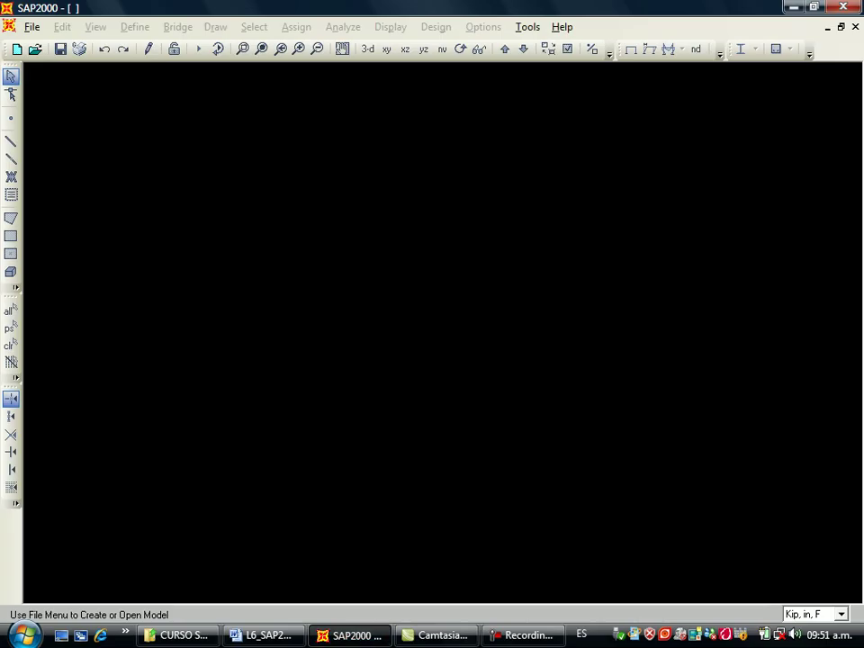
click(841, 615)
click(842, 598)
click(842, 598)
click(808, 599)
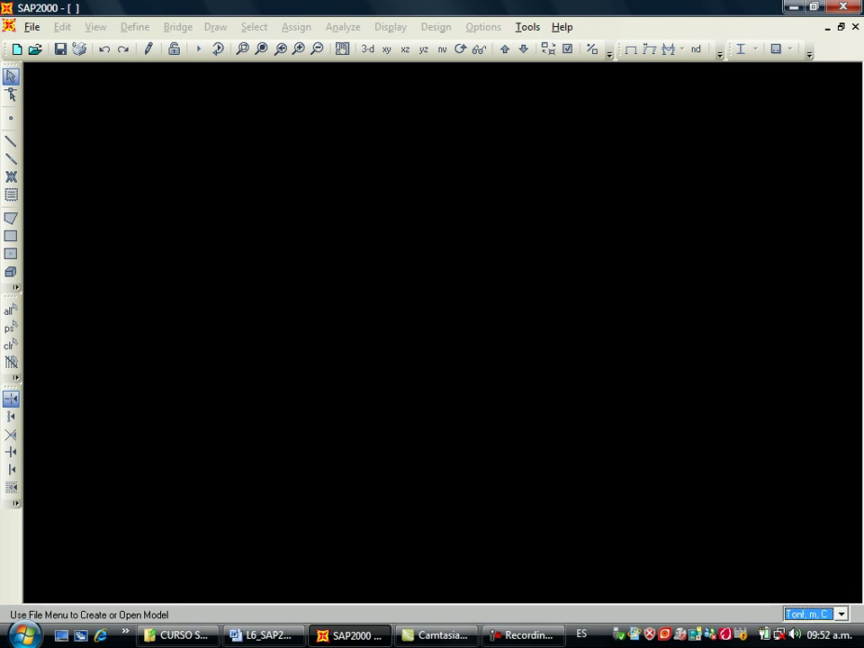
Start a new model from the 3D Frames template with 16 stories and a story height of 3.5 m.
click(16, 50)
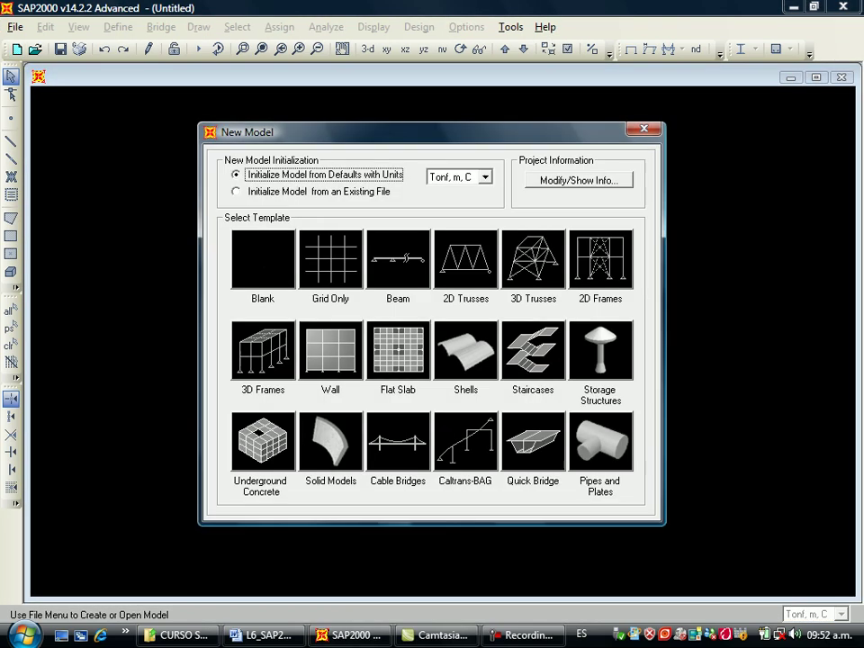
click(263, 351)
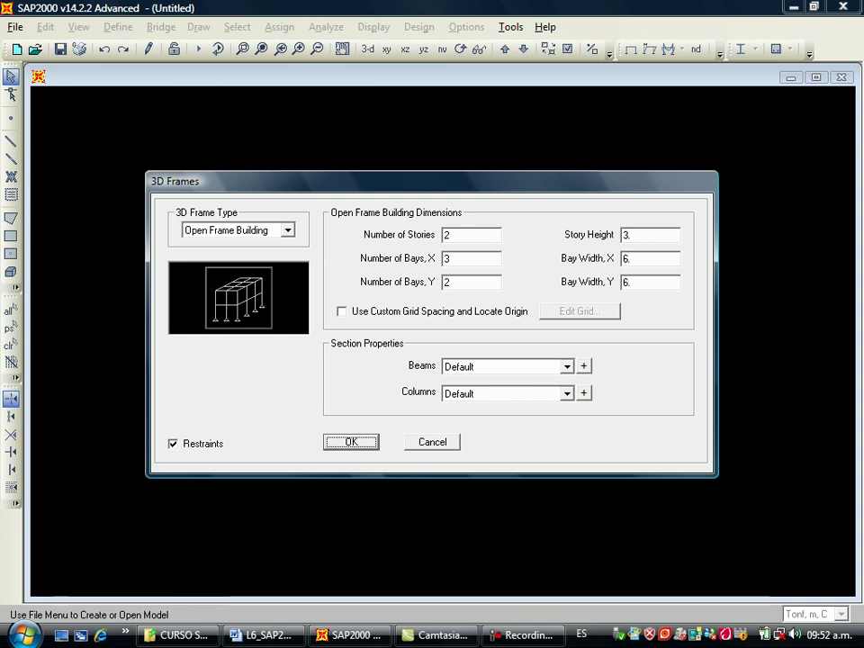
double_click(447, 235)
text(16)
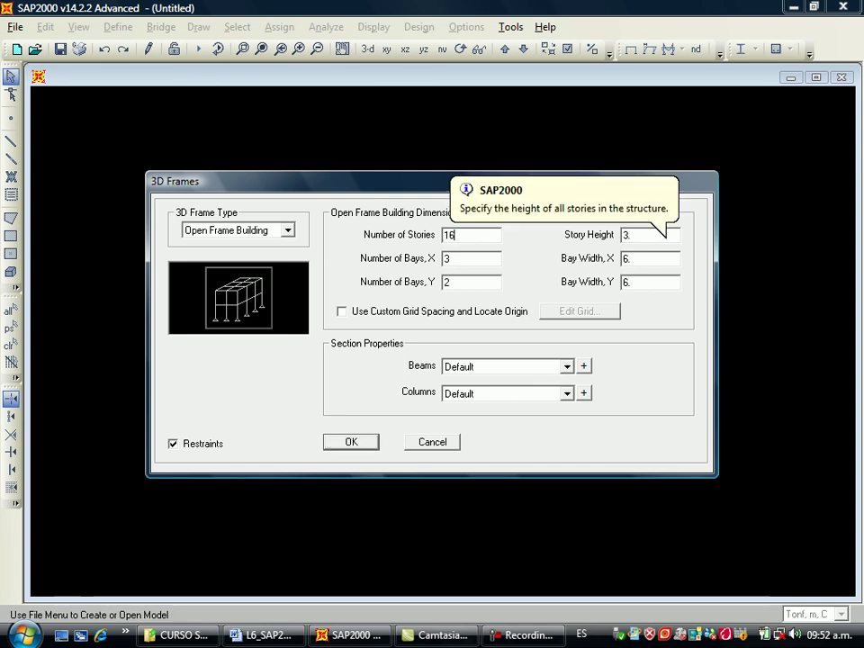
double_click(666, 235)
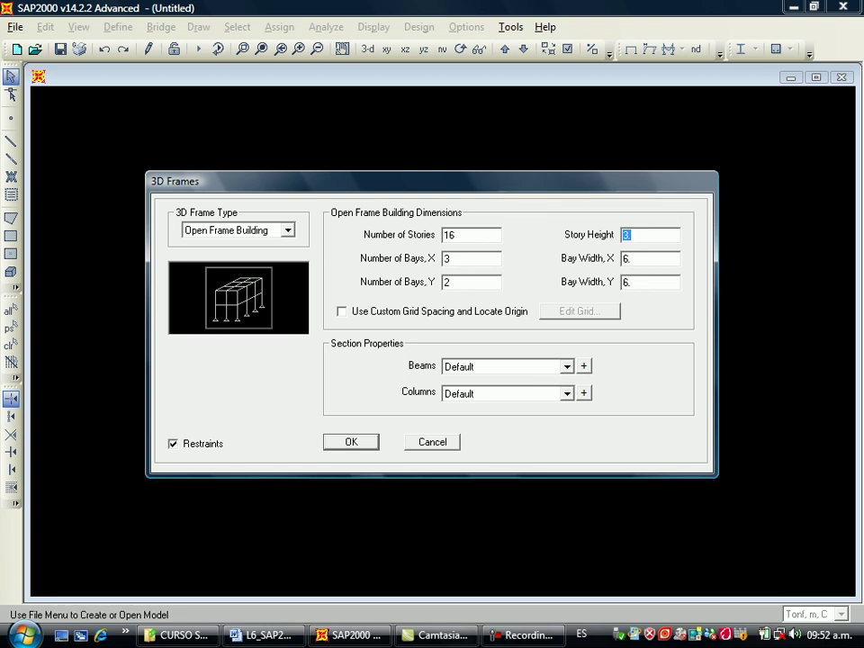
text(3)
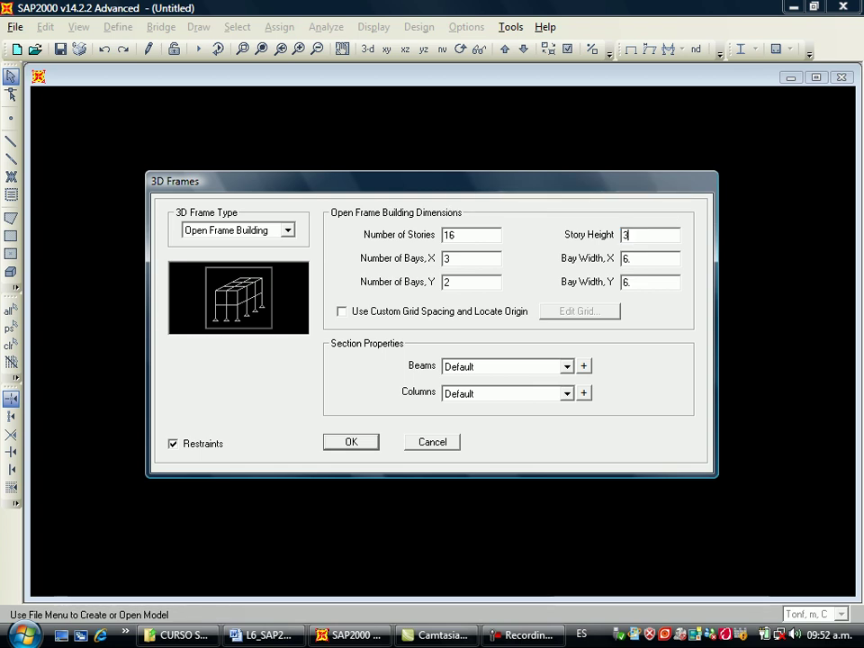
text(.5)
Set 2 bays of 8 m width in X and 5 bays in Y, and generate the frame building.
key(Tab)
text(2)
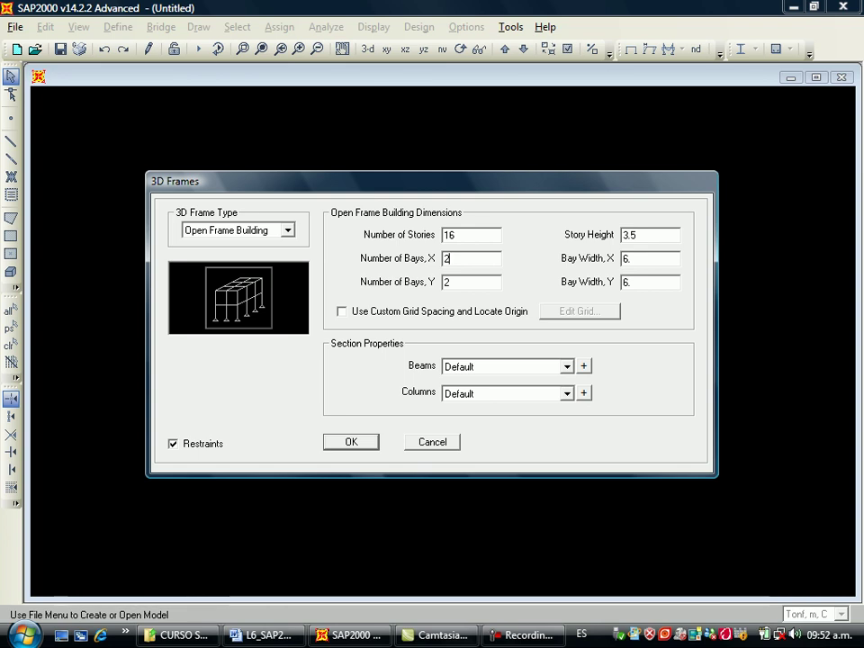
key(Tab)
text(8)
key(Tab)
text(5)
key(Return)
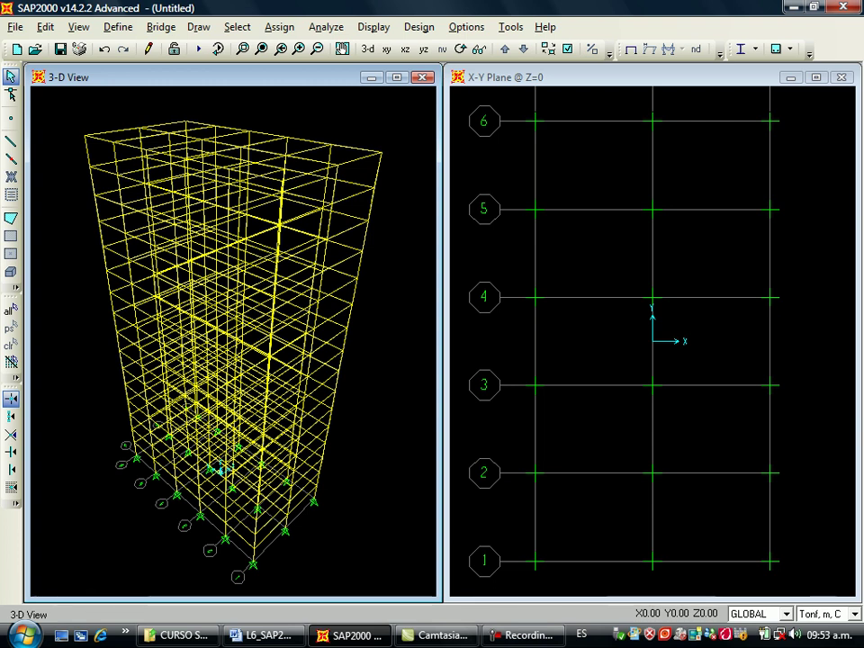
Move all 18 base points in the Z=0 plan by a Delta Z of -1.9 m.
drag(512, 96, 792, 579)
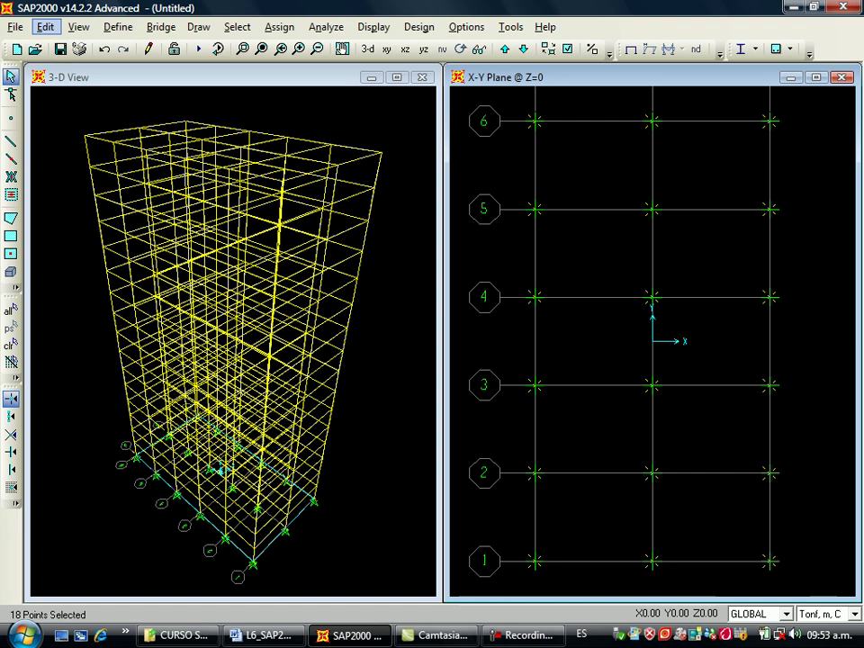
click(45, 26)
click(86, 265)
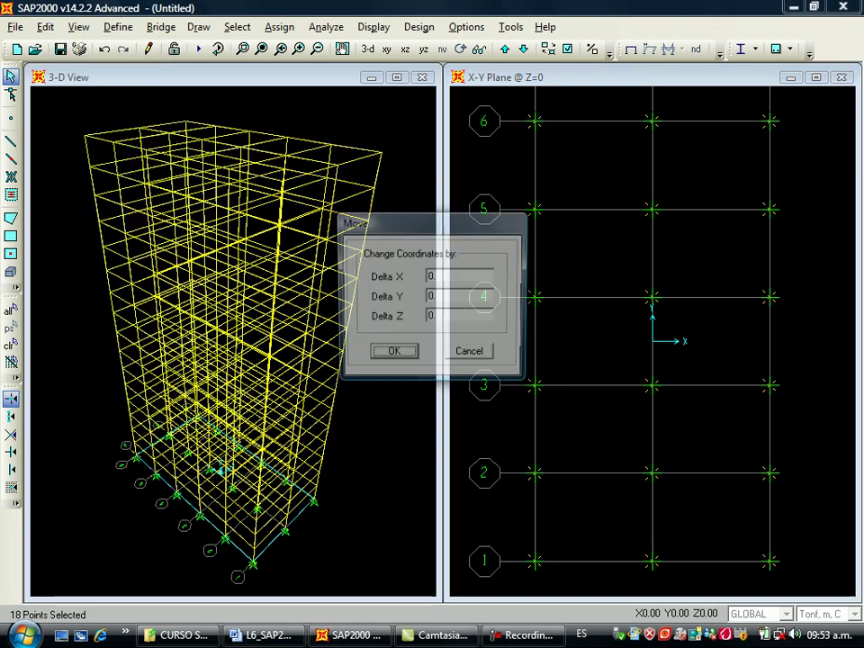
key(shift+Tab)
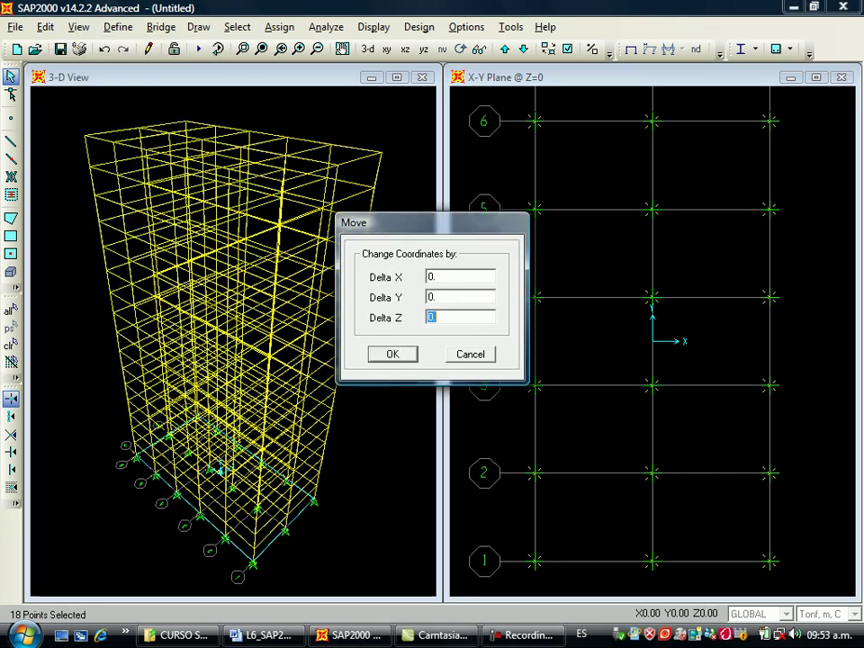
text(-1.9)
key(Return)
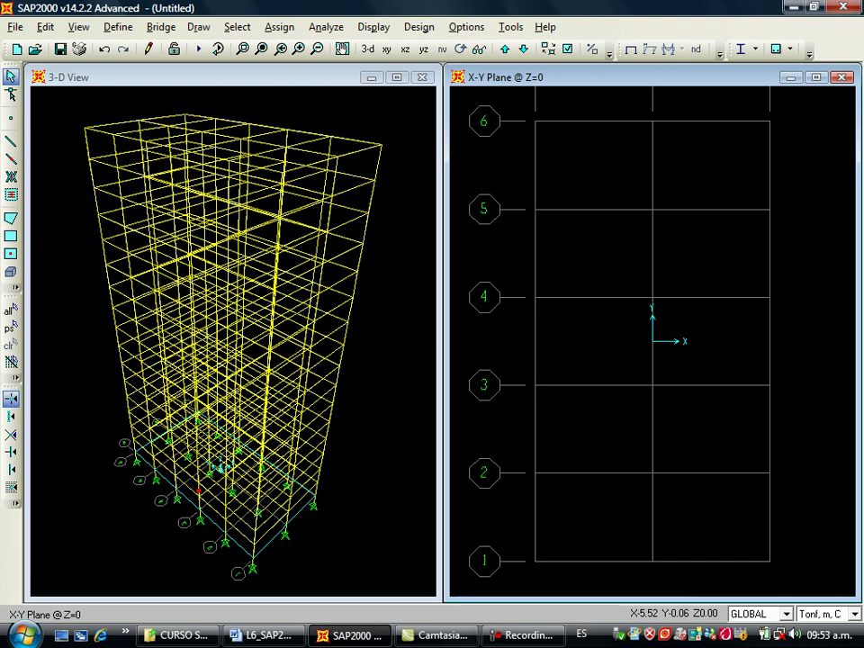
Edit the GLOBAL grid system and add X grid line D at ordinate 0.825.
right_click(572, 343)
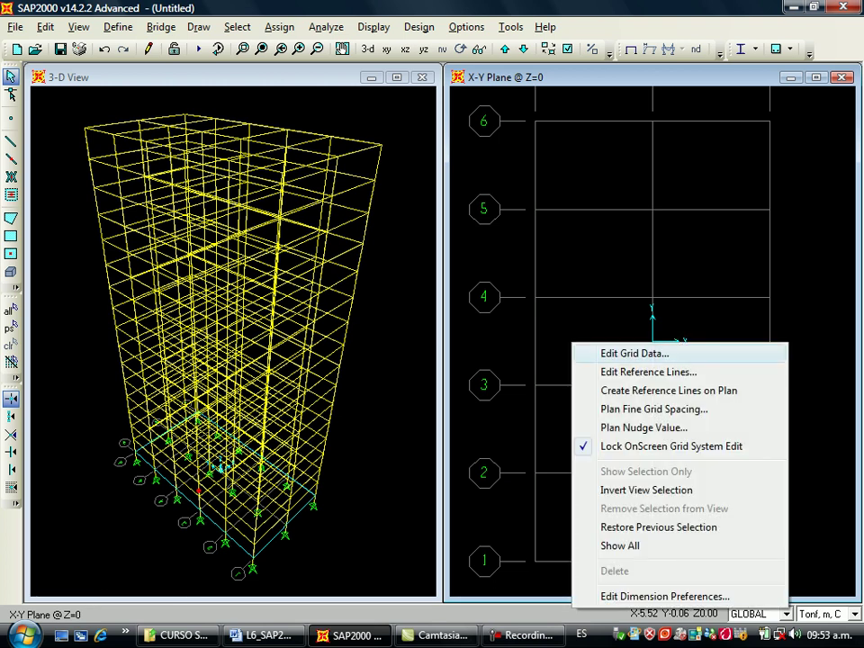
click(634, 353)
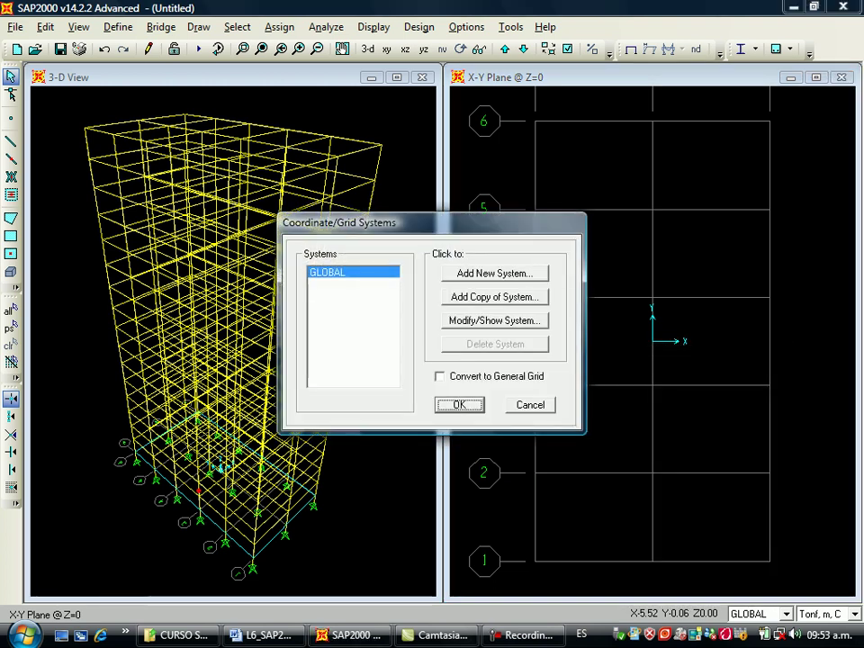
click(495, 321)
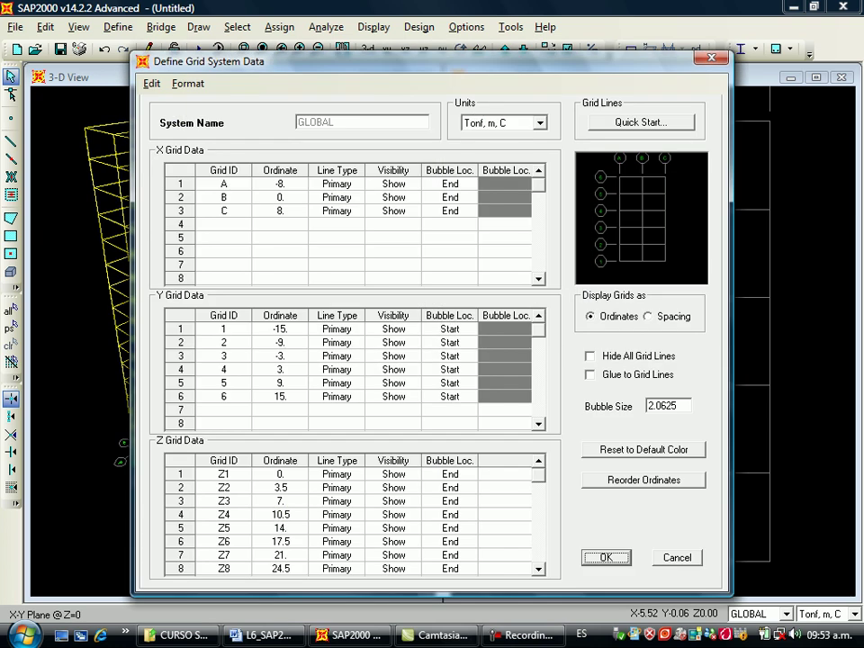
click(224, 224)
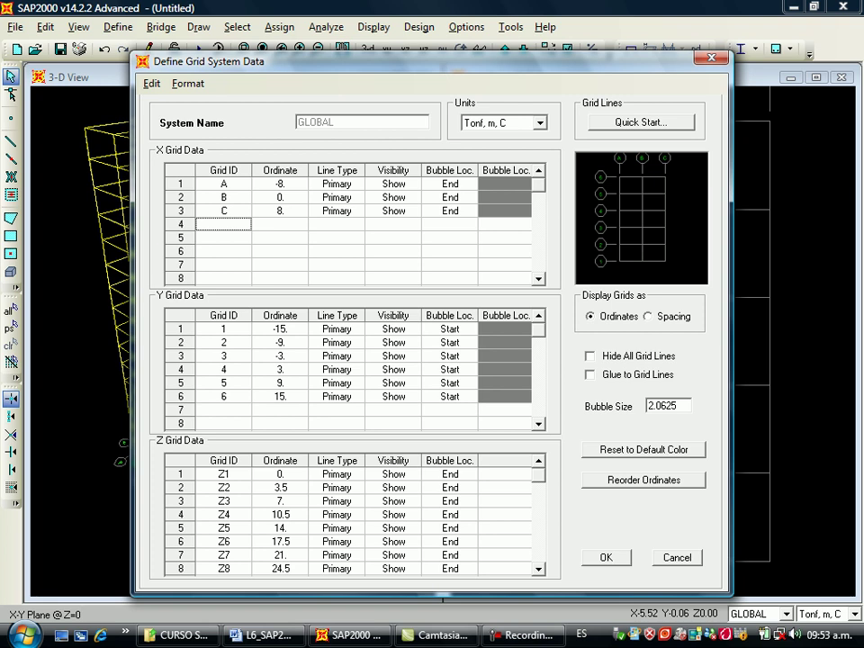
text(D)
key(Tab)
text(0.8)
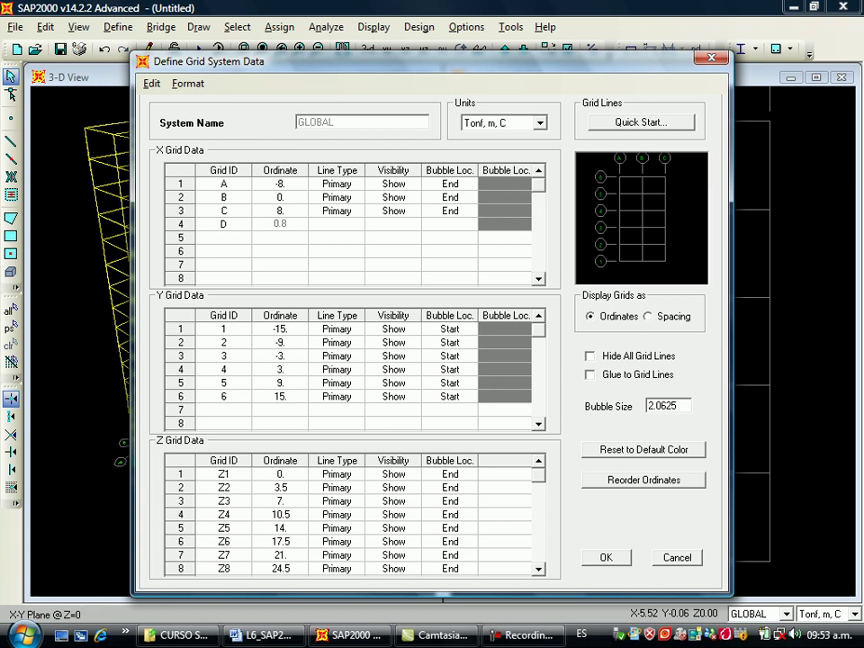
text(25)
key(Return)
Add Y grid line 7 at ordinate 1.525 to the GLOBAL grid system.
click(223, 409)
text(7)
click(280, 409)
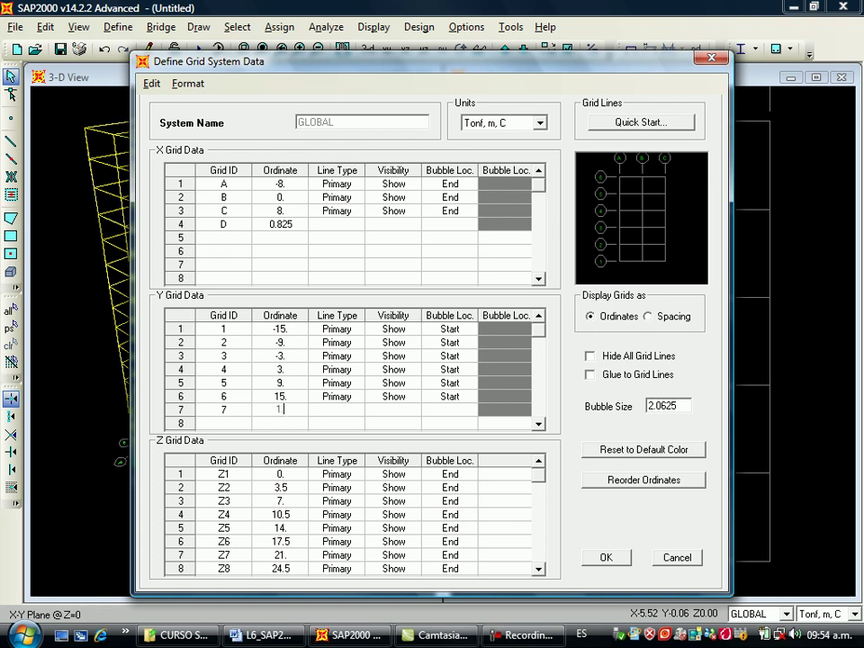
text(.525)
Add Z grid line Z18 at ordinate -1.9 to the GLOBAL grid system and apply the grid changes.
click(539, 569)
click(539, 568)
click(540, 569)
click(539, 569)
click(539, 569)
click(539, 569)
click(539, 569)
click(539, 569)
click(539, 569)
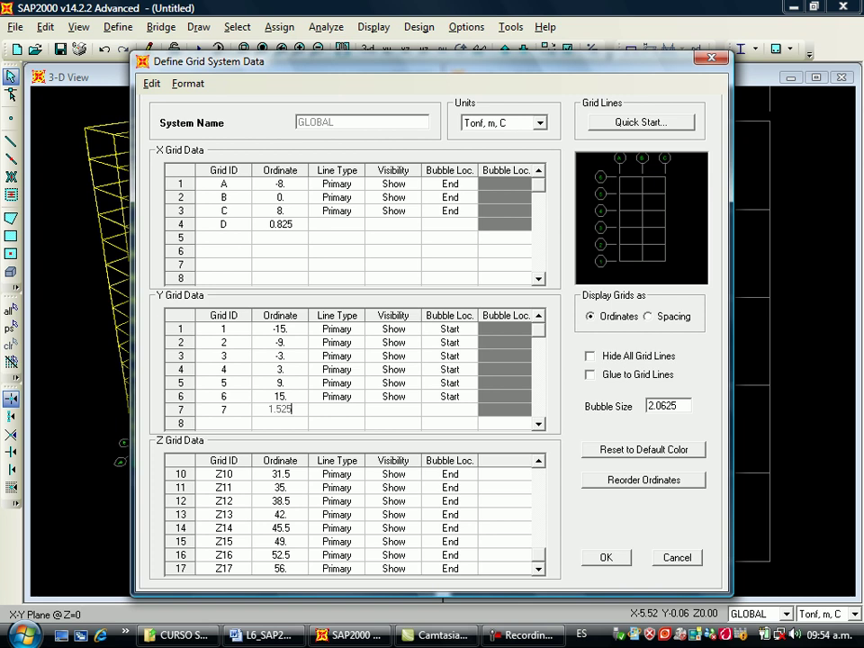
click(539, 569)
click(539, 569)
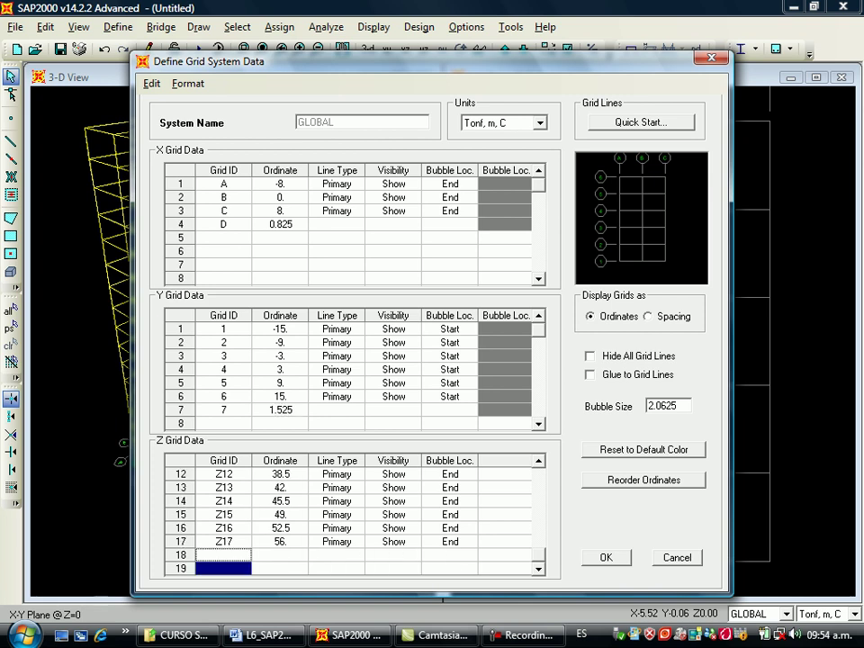
click(223, 555)
text(Z18)
key(Tab)
text(-)
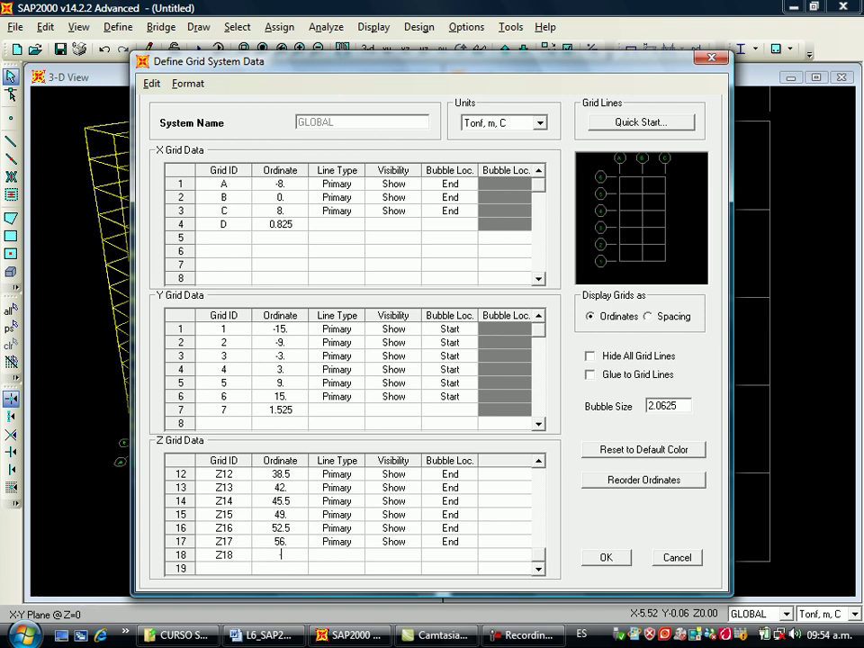
text(1.9)
key(Return)
click(606, 558)
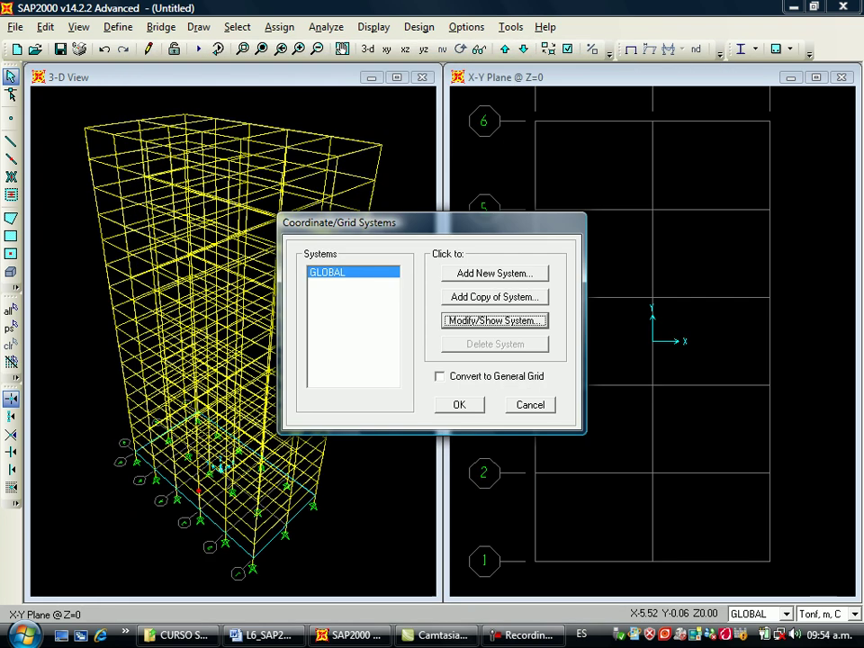
click(459, 405)
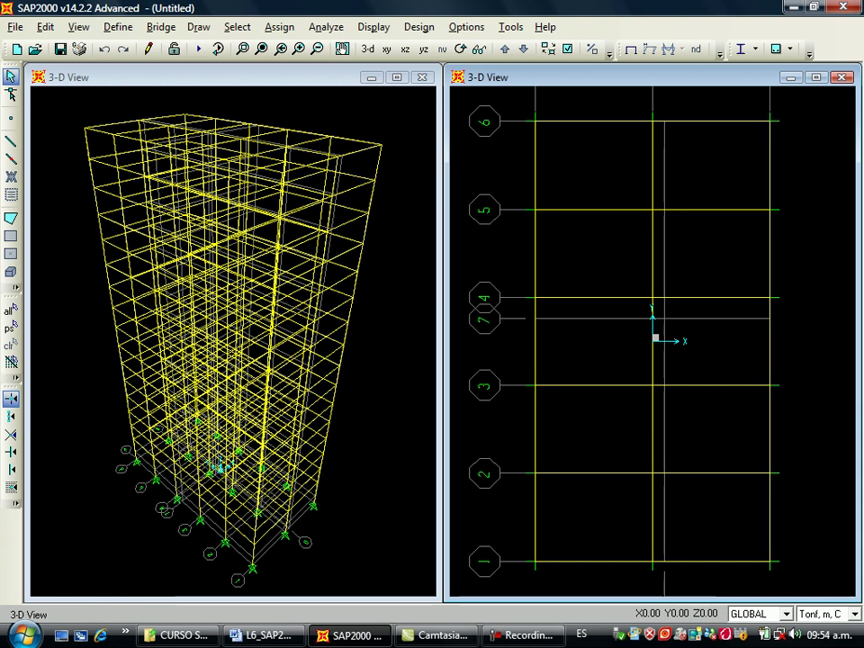
Assign fully fixed joint restraints to all 18 base points in the X-Y plane at Z=-1.9.
click(387, 50)
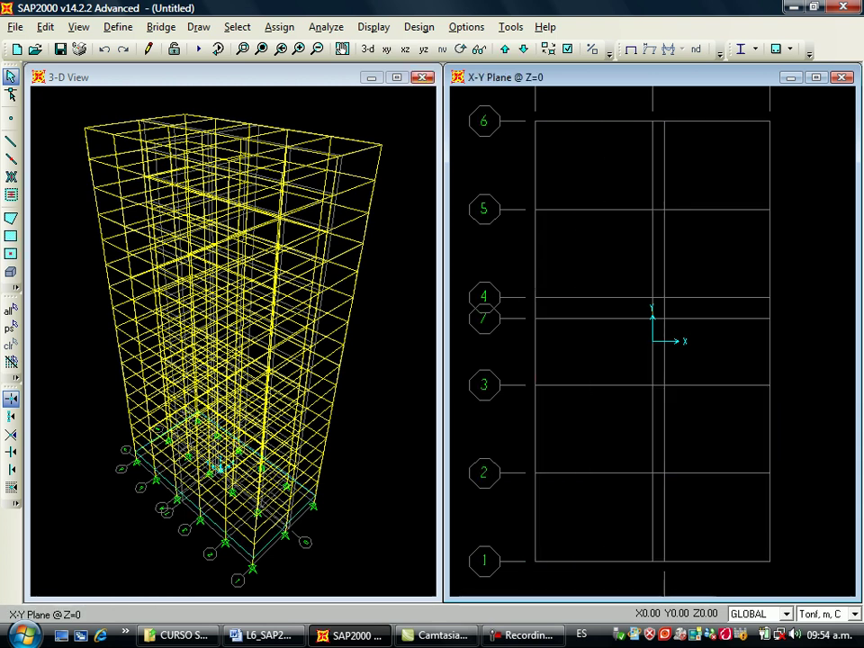
click(523, 49)
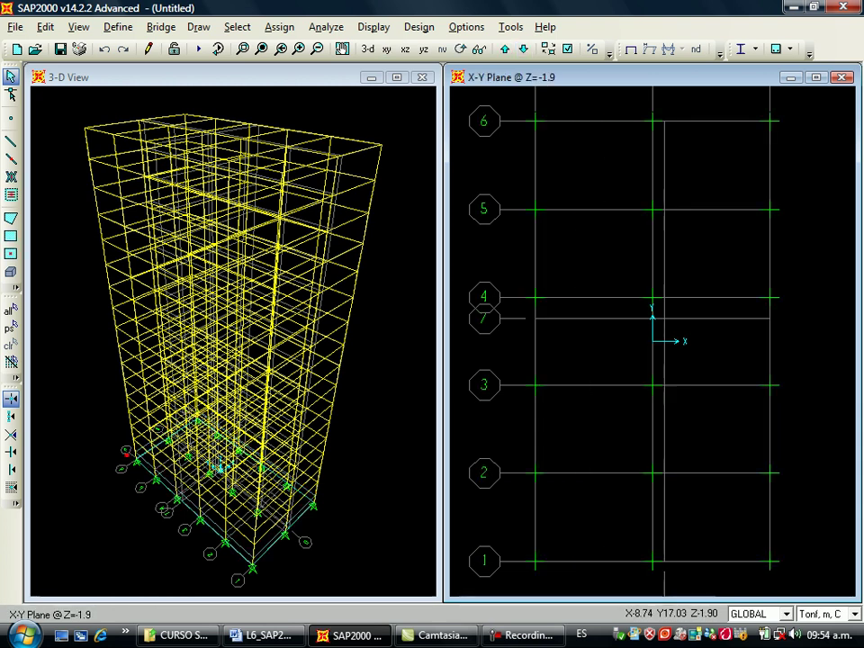
drag(514, 102, 792, 574)
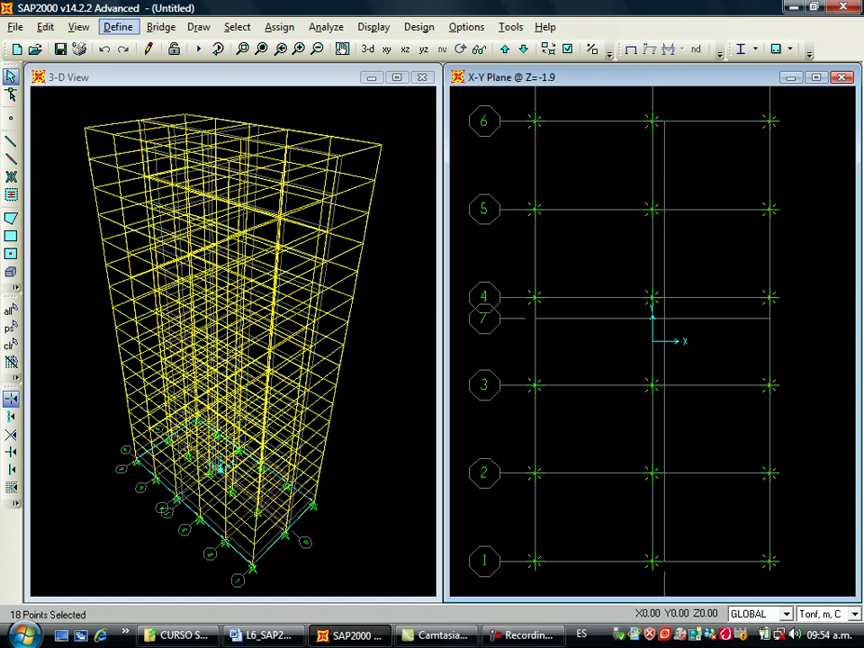
click(118, 27)
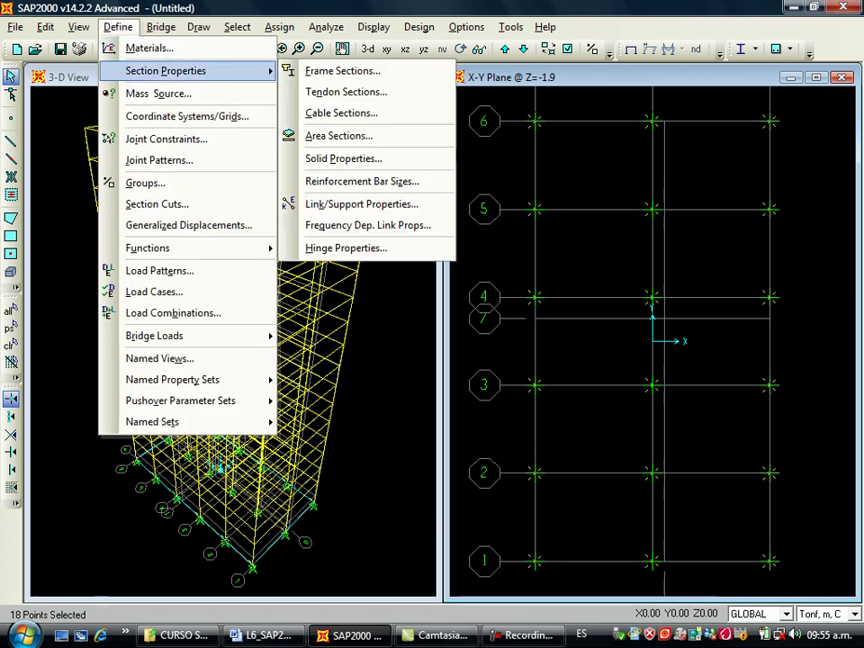
mouse_move(279, 27)
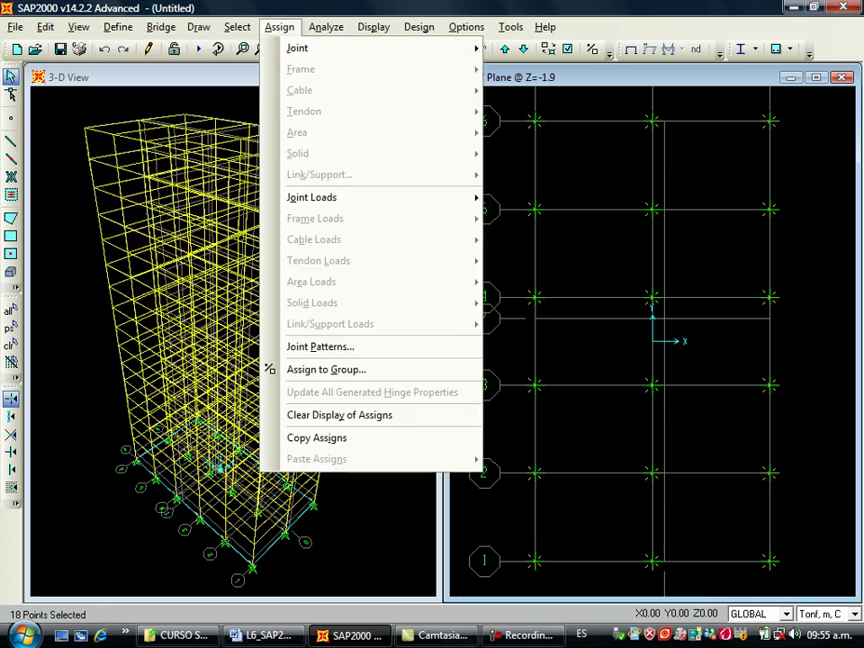
mouse_move(360, 48)
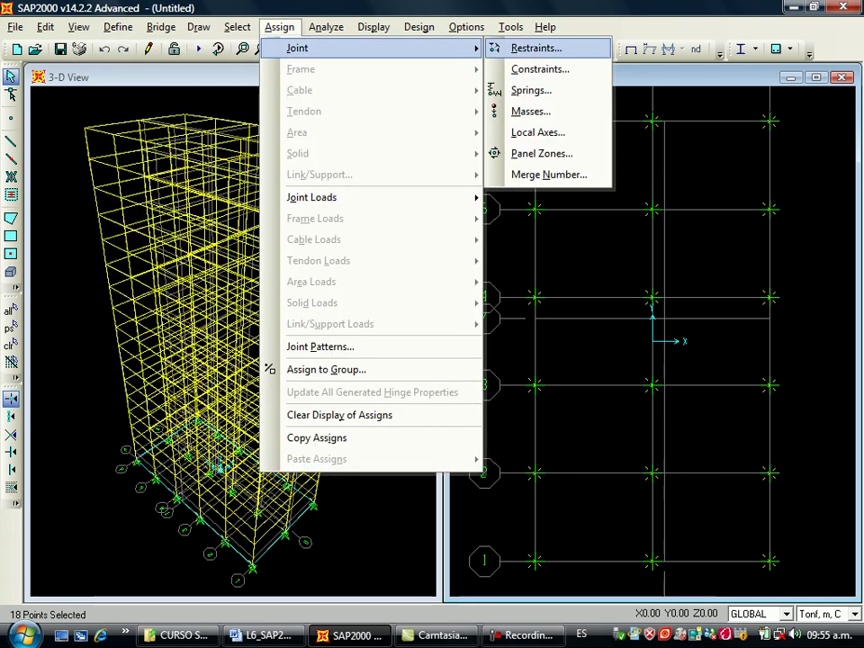
click(536, 48)
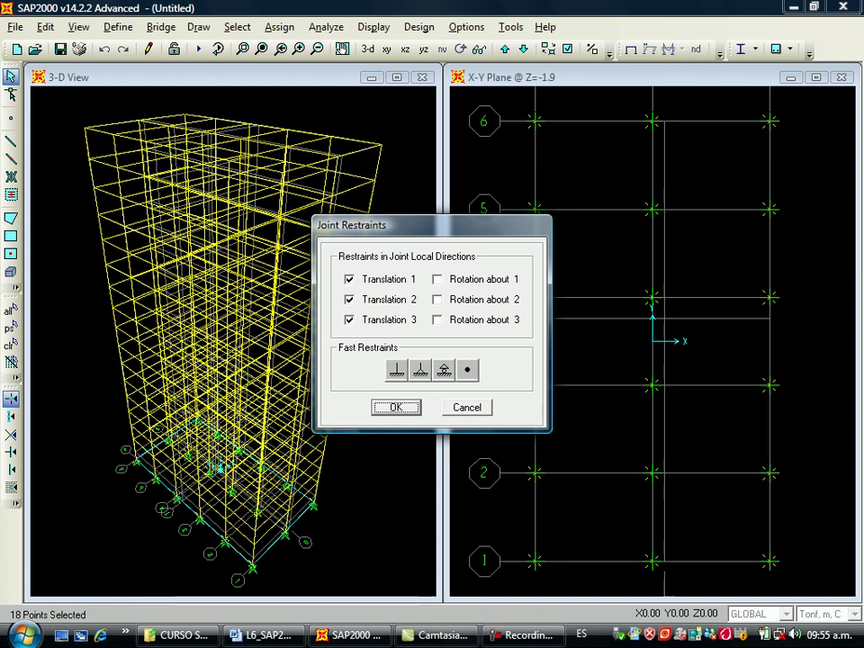
click(397, 370)
click(395, 407)
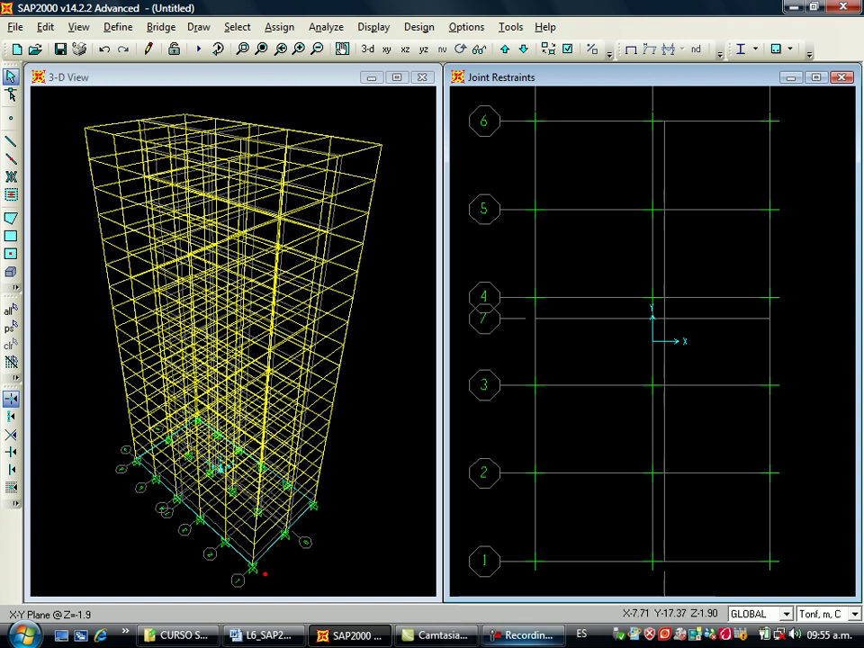
click(523, 636)
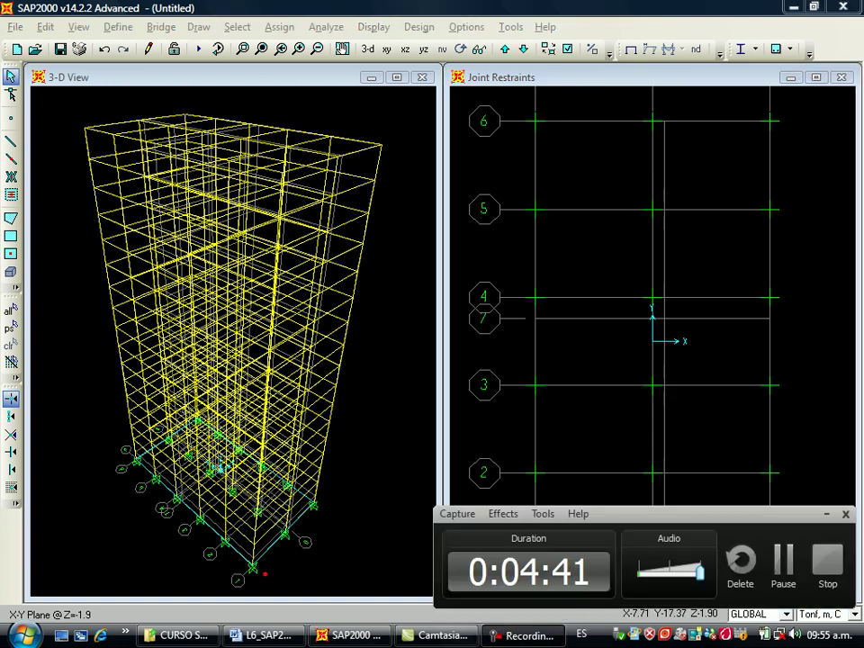
click(779, 566)
key(F9)
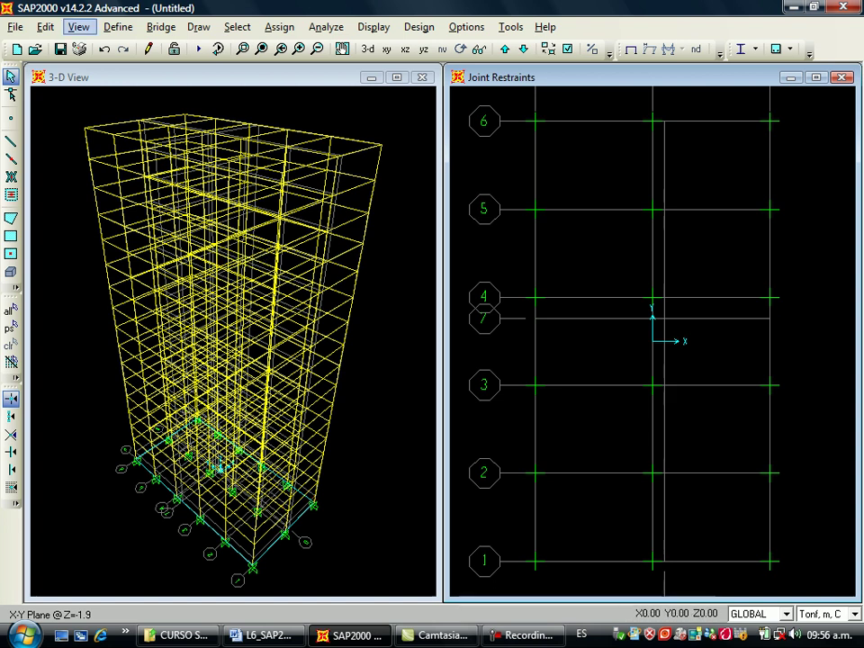
Rename the 4000Psi concrete material as CONCRETO and set its weight per unit volume to 0.
click(118, 27)
click(137, 49)
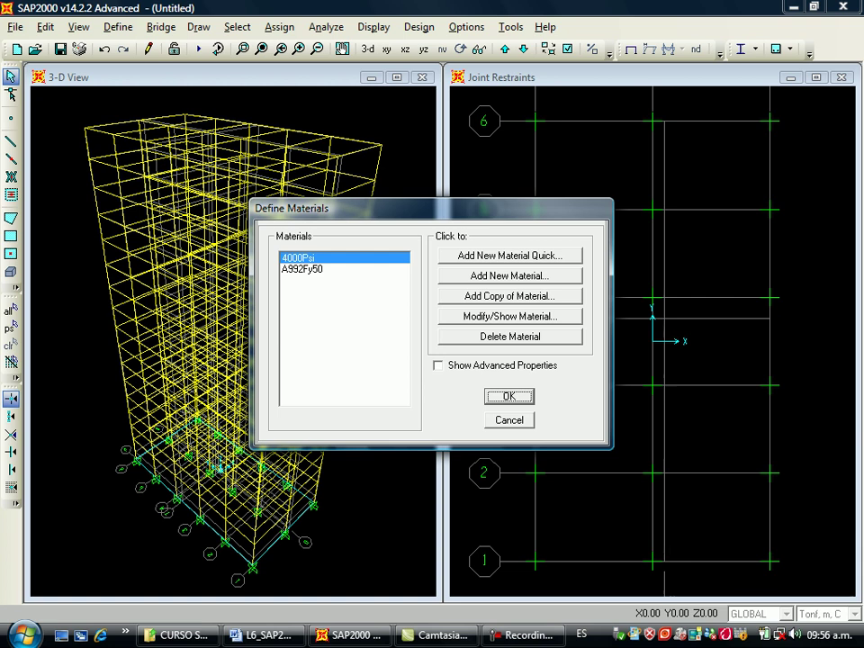
click(509, 316)
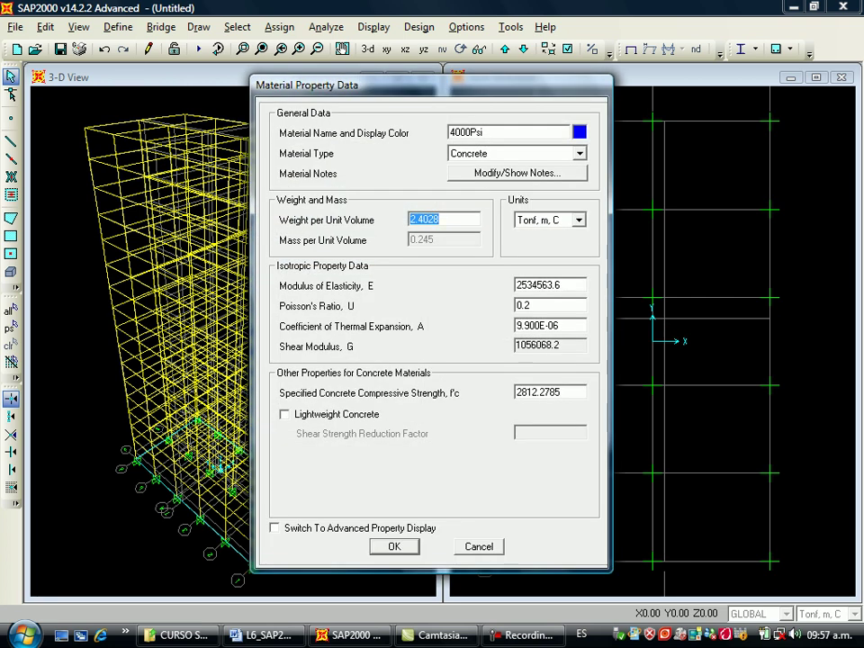
drag(486, 132, 447, 133)
text(CONCRETO)
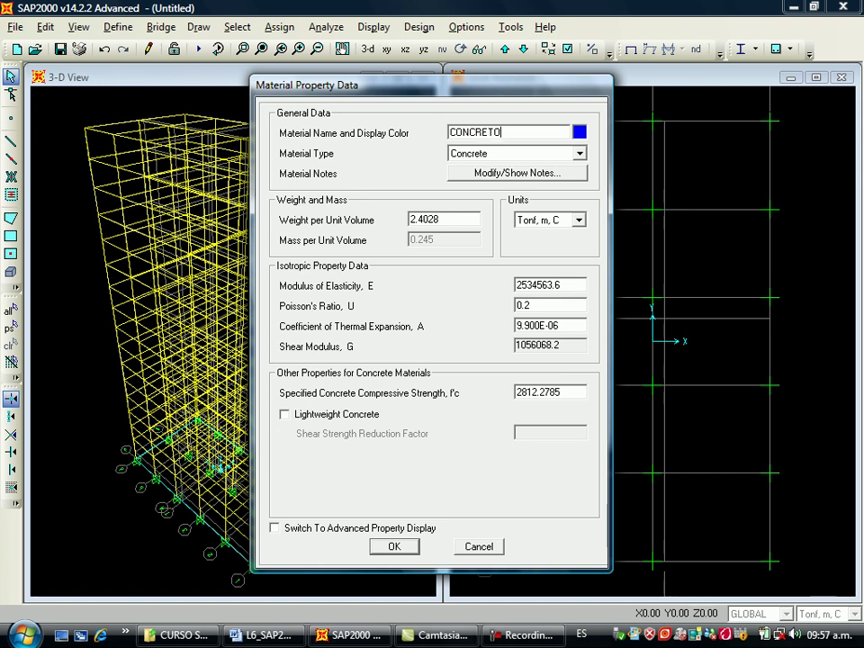
key(Tab)
text(0)
key(Tab)
key(Return)
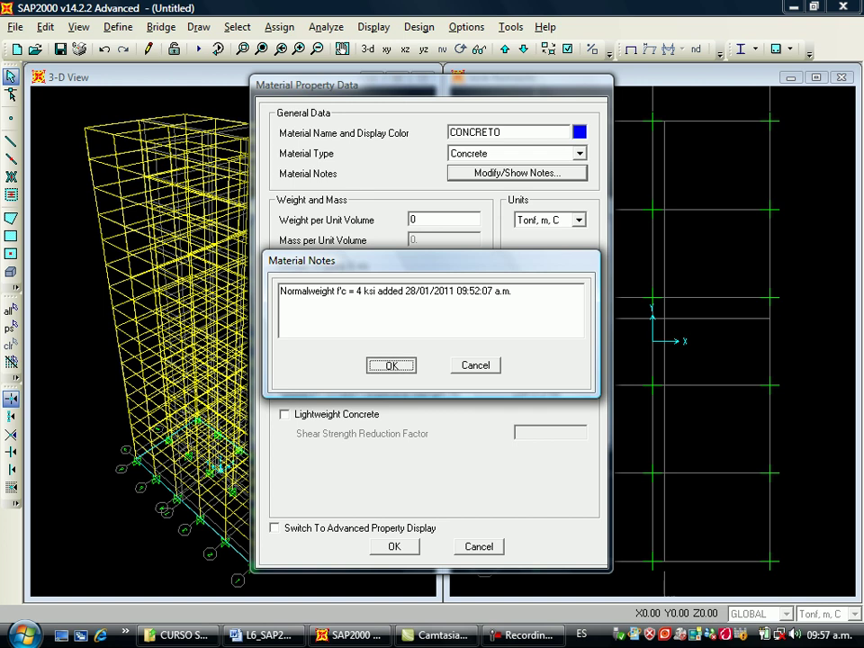
key(Return)
Set the CONCRETO material's modulus of elasticity to 2345000 Tonf/m² and save the material.
key(Tab)
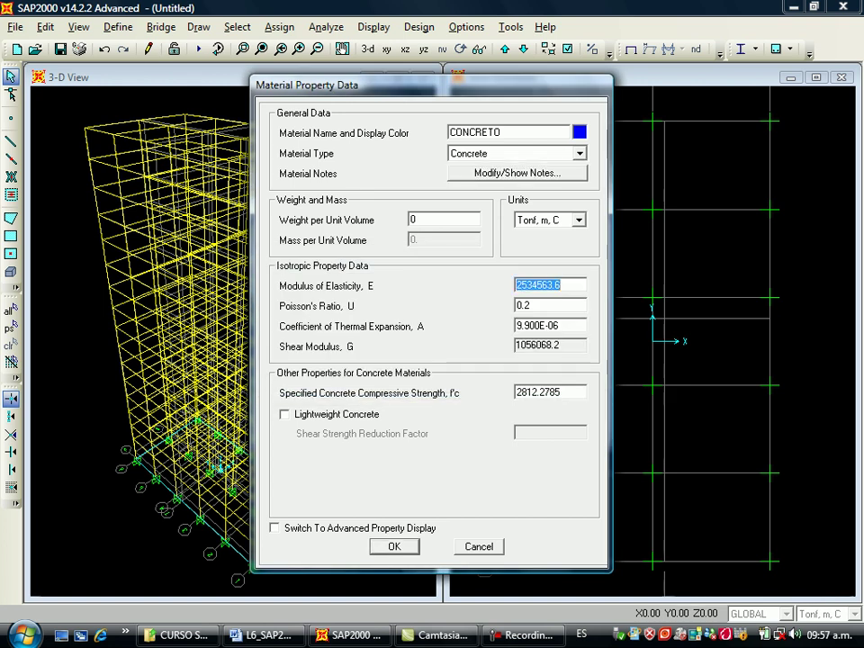
text(2345)
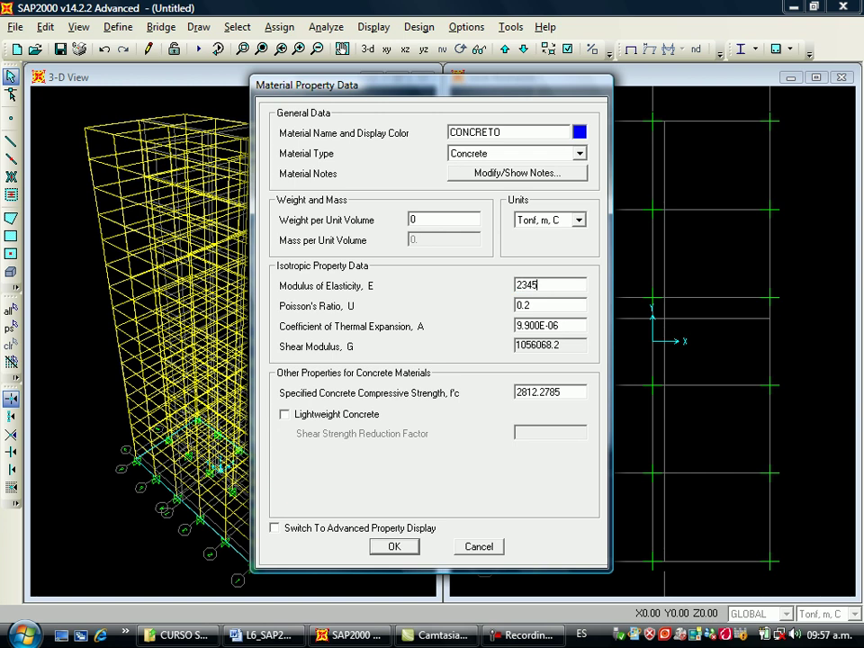
text(000)
key(Return)
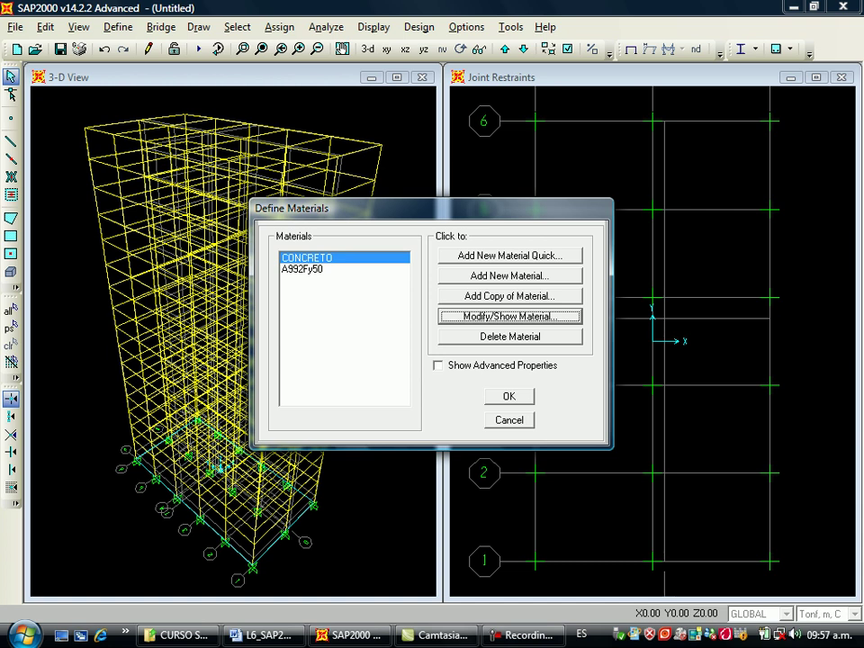
Add a new material of type Other named RIGIDO with a weight per unit volume of 0.
click(509, 276)
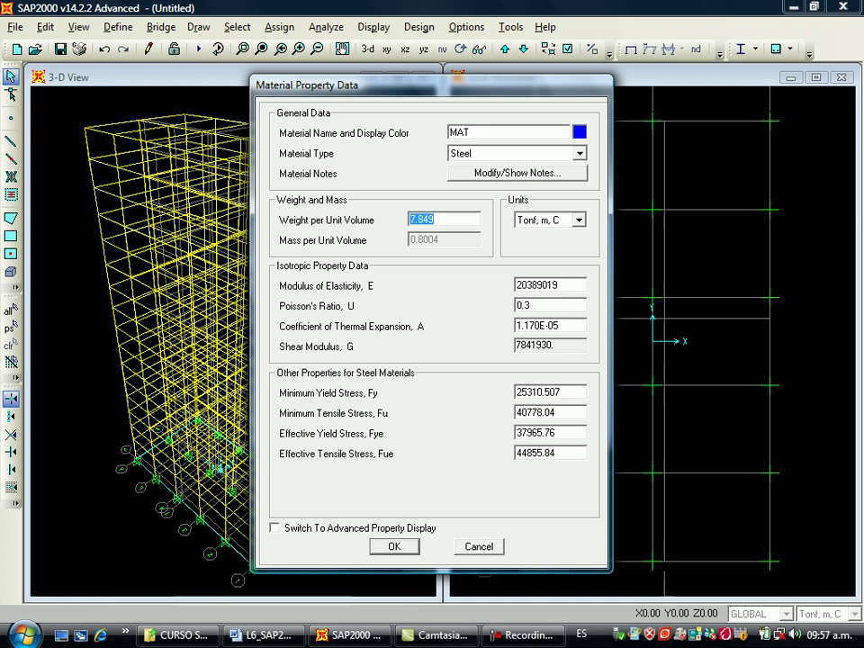
click(580, 153)
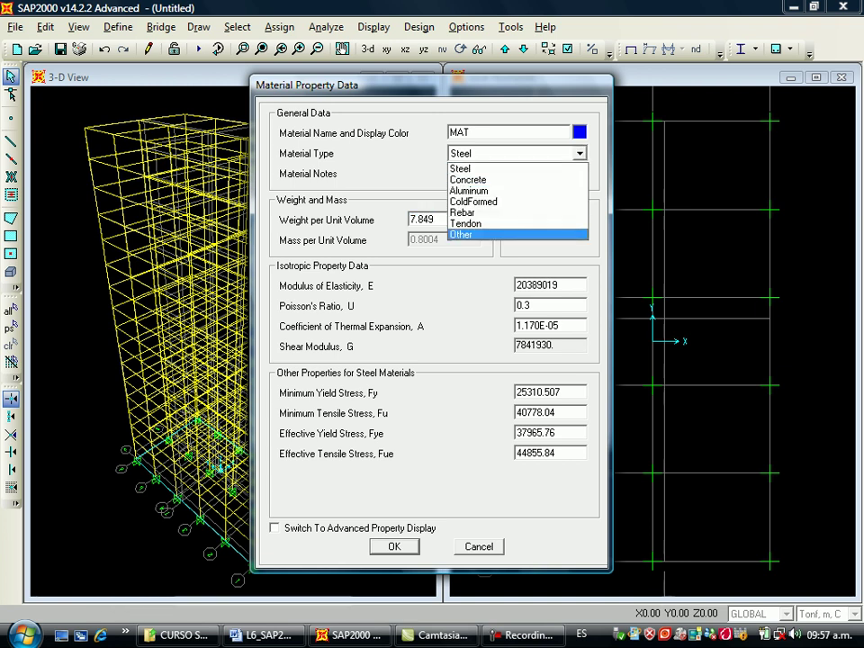
click(504, 235)
drag(477, 132, 446, 132)
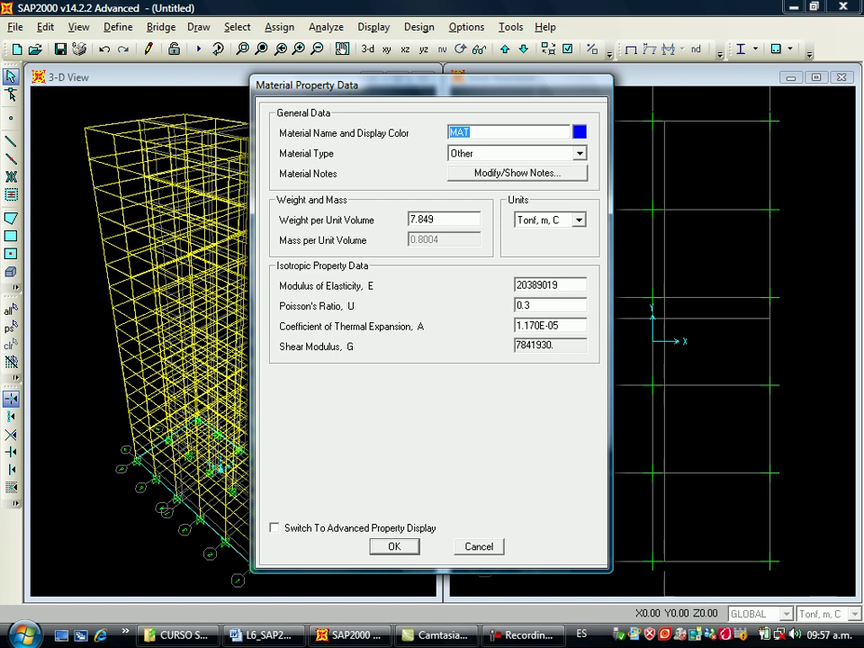
text(RIGIDO)
key(Tab)
text(0)
key(Tab)
key(Return)
key(Tab)
key(Return)
Give the RIGIDO material a modulus of elasticity of 9E7 and a Poisson's ratio of 0.05, and save the material definitions.
key(Tab)
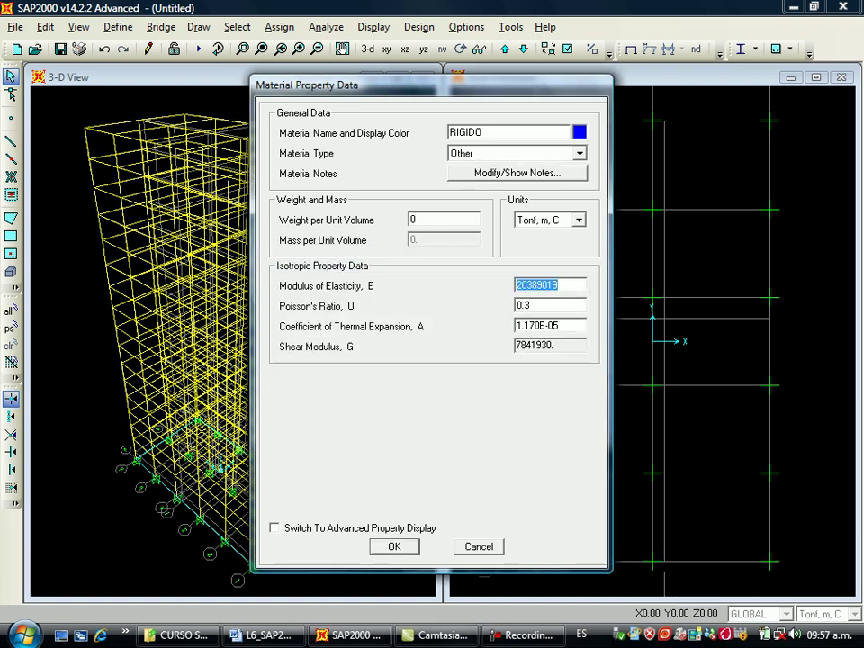
text(9E7)
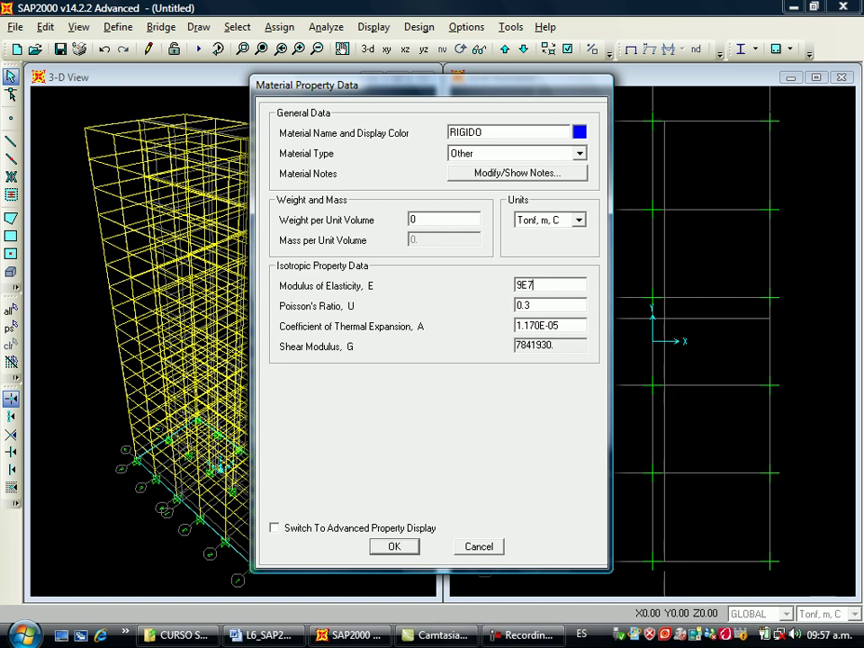
key(Tab)
text(0.05)
key(Return)
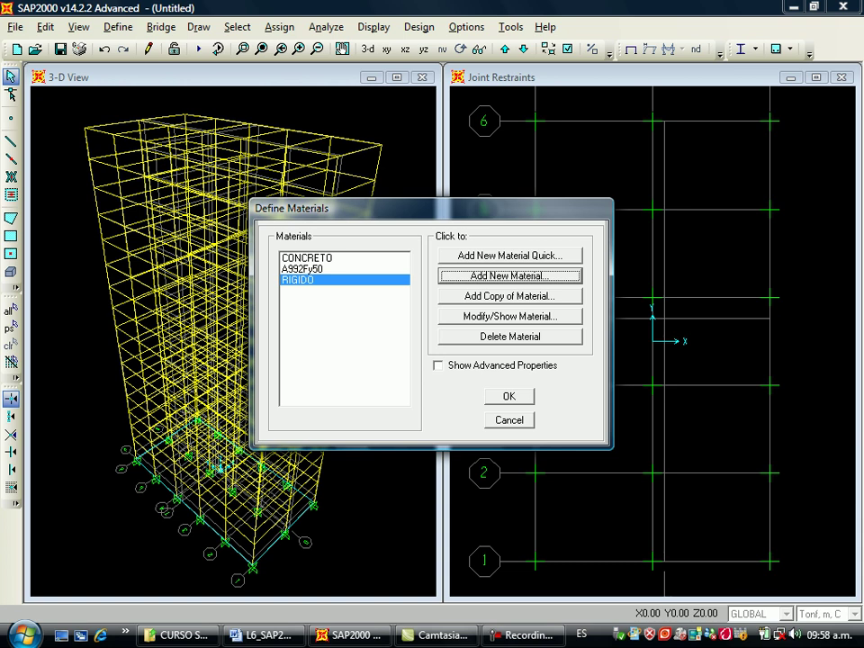
click(510, 396)
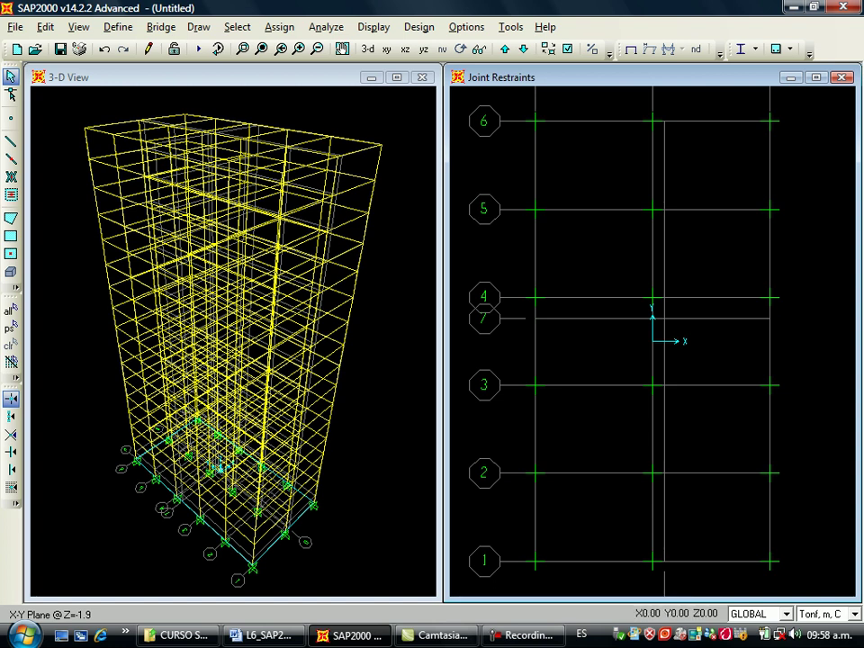
Show the frame local axes in the 3-D view and examine their orientation at the building's upper corner.
click(234, 342)
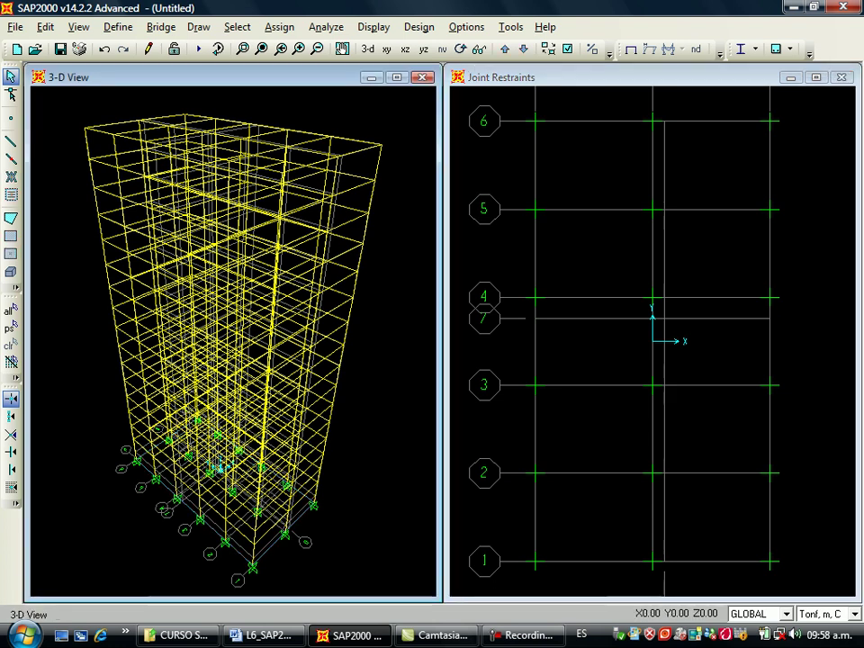
key(ctrl+w)
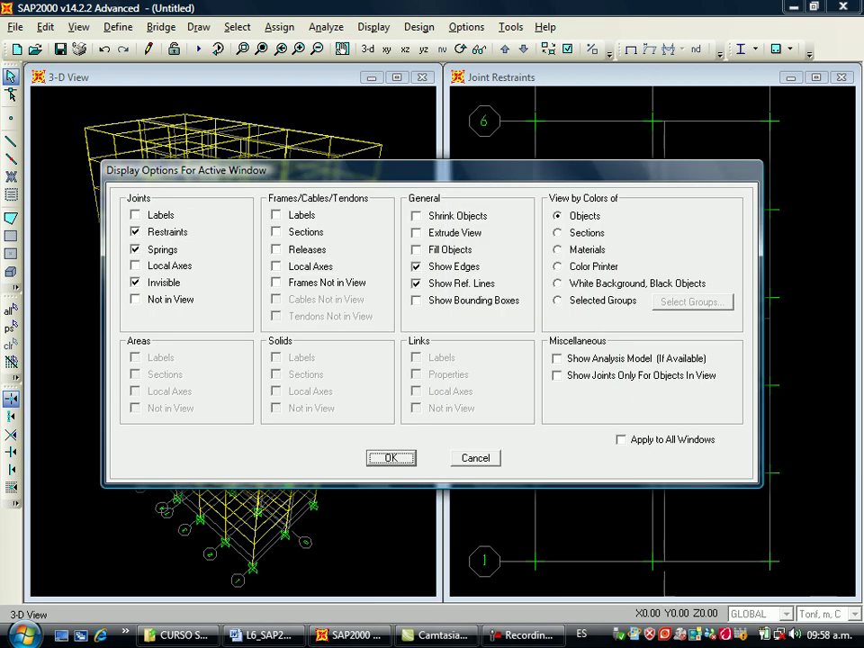
click(276, 267)
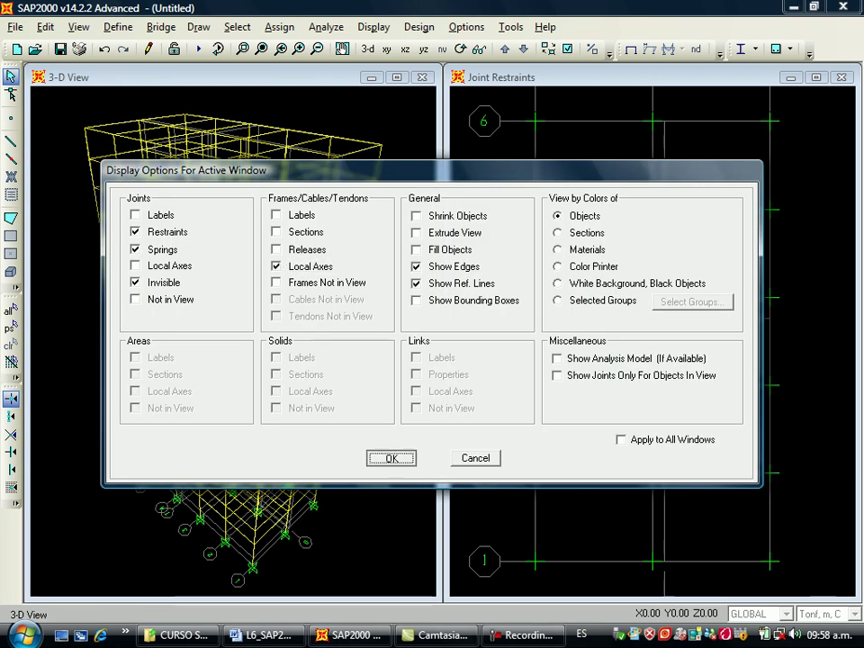
click(391, 459)
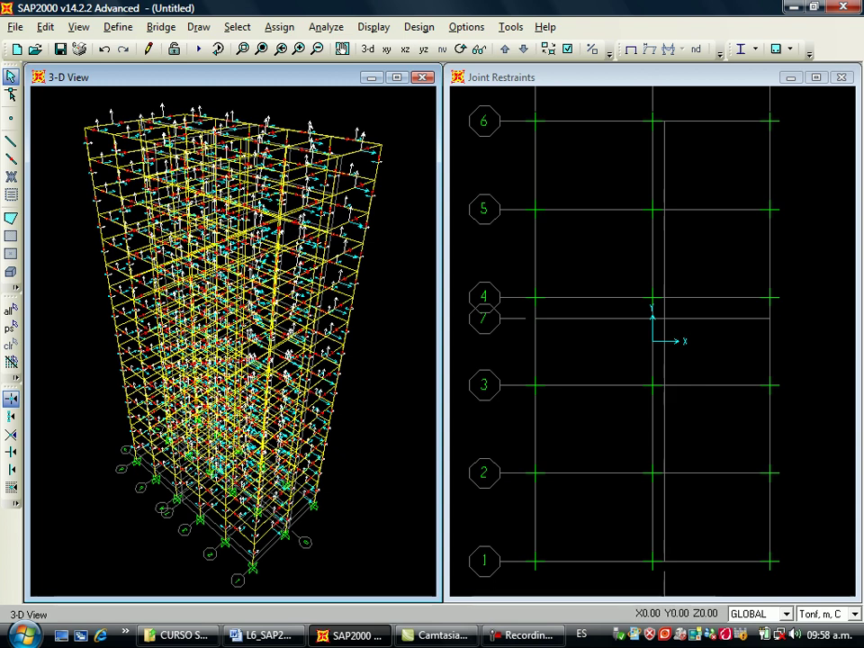
click(243, 48)
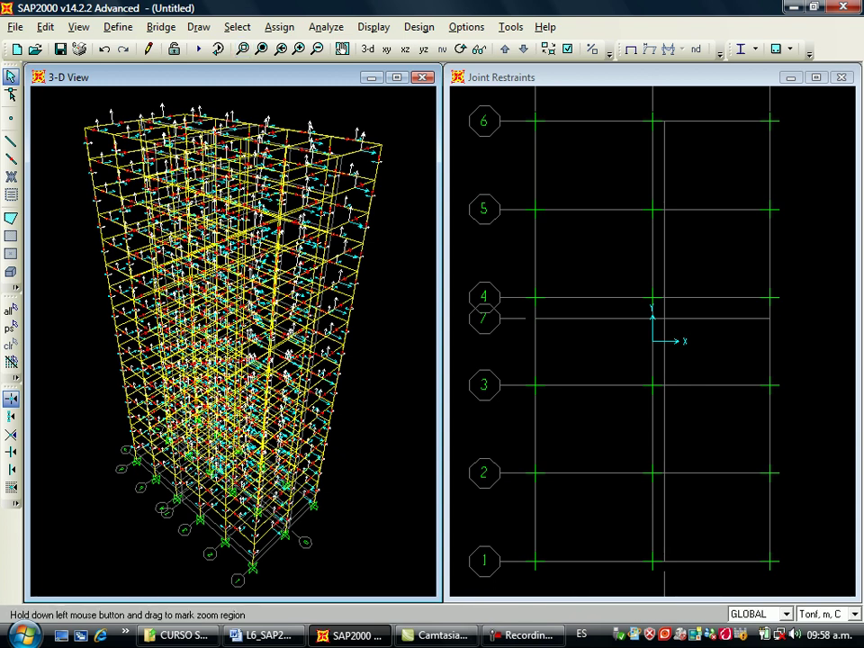
drag(96, 110, 140, 189)
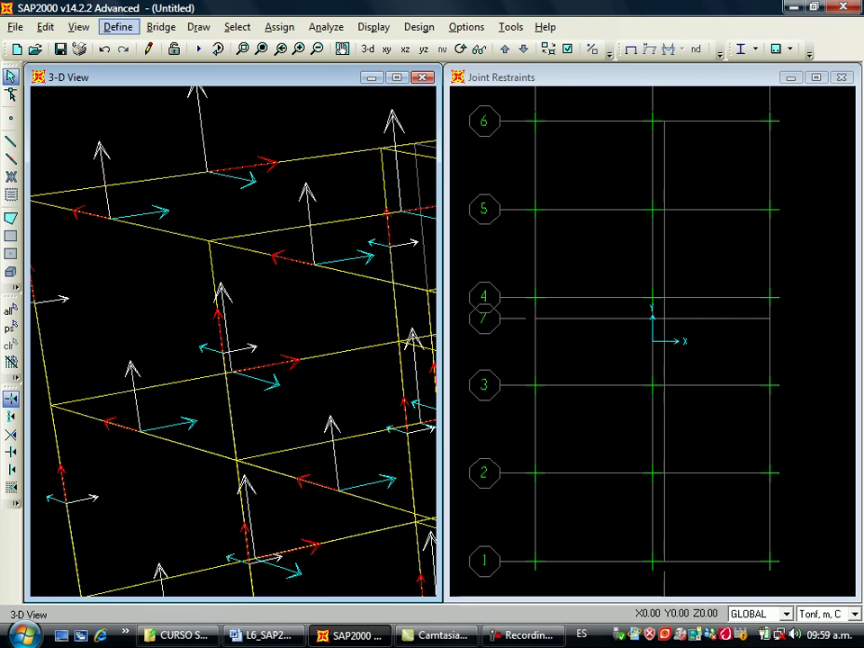
Add a rectangular concrete frame section named COL with the CONCRETO material, 0.5 m deep and 0.5 m wide.
click(118, 27)
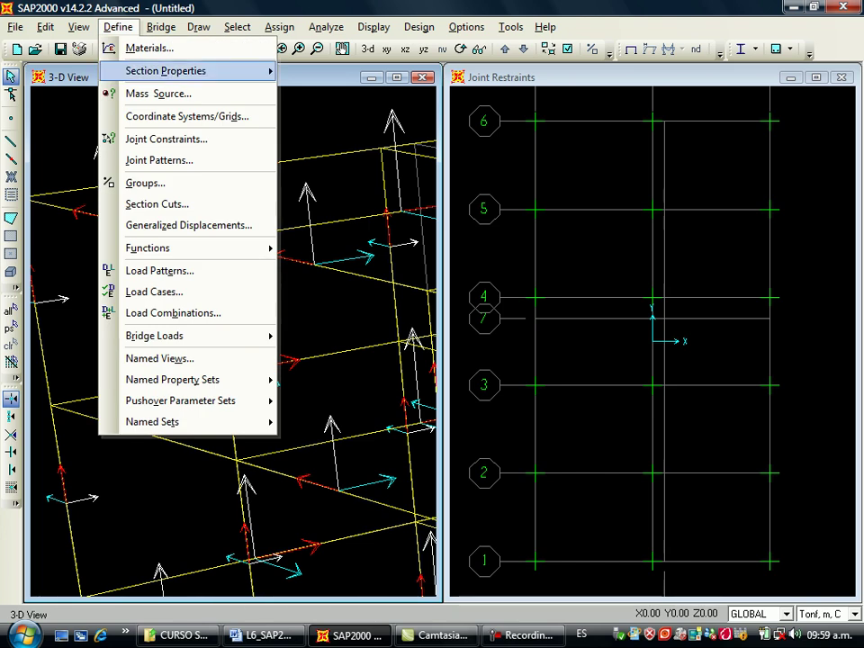
mouse_move(166, 70)
click(341, 70)
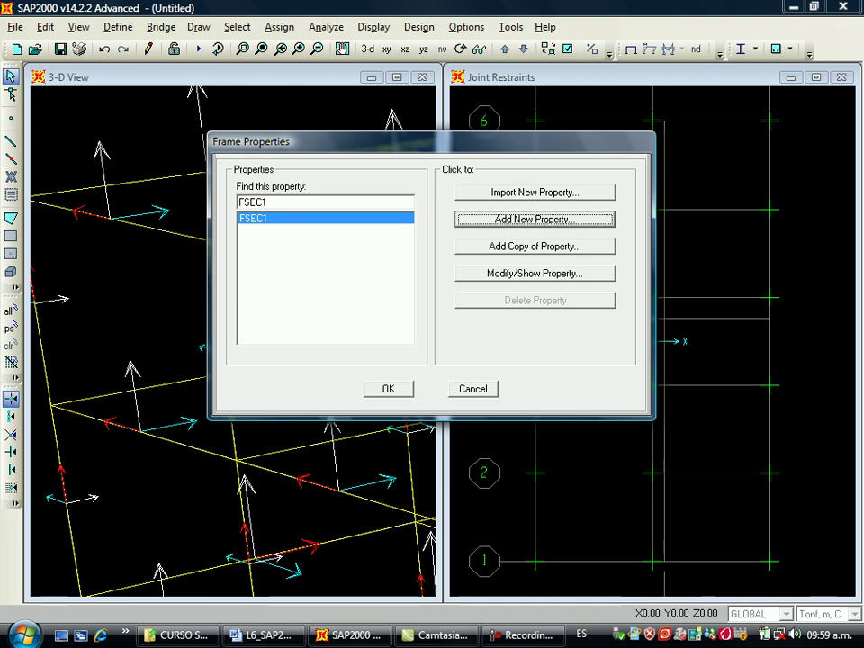
click(535, 219)
click(619, 159)
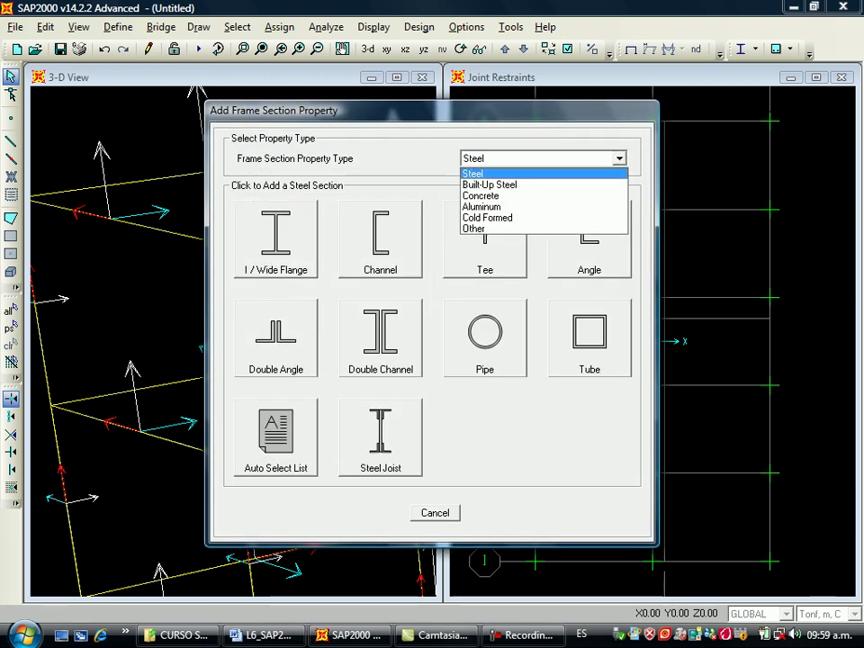
click(504, 196)
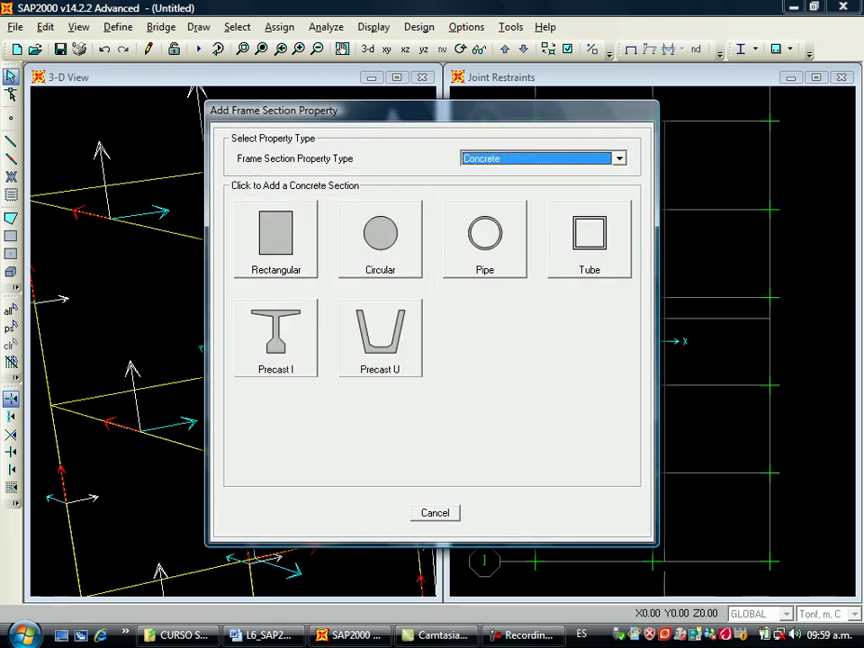
click(270, 239)
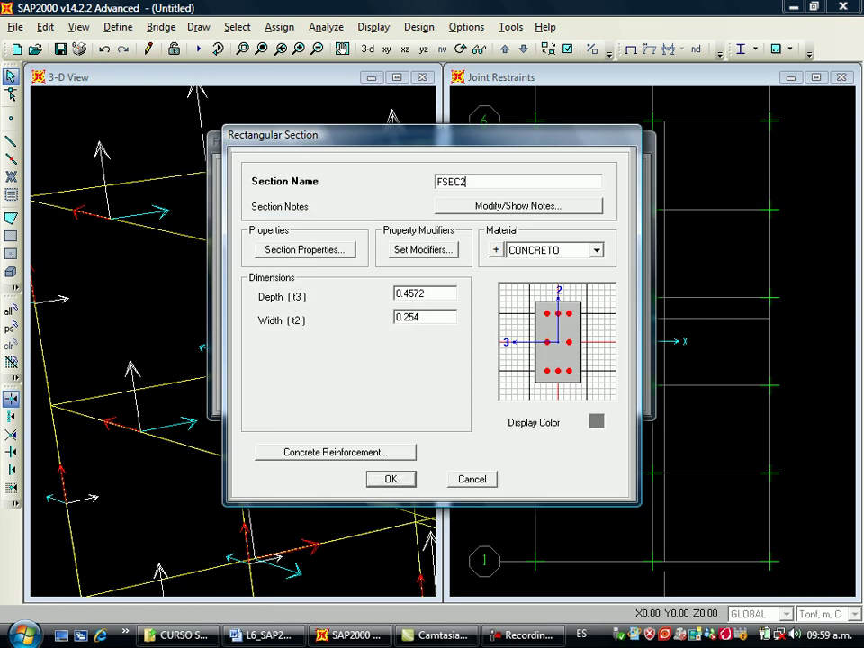
text(COL)
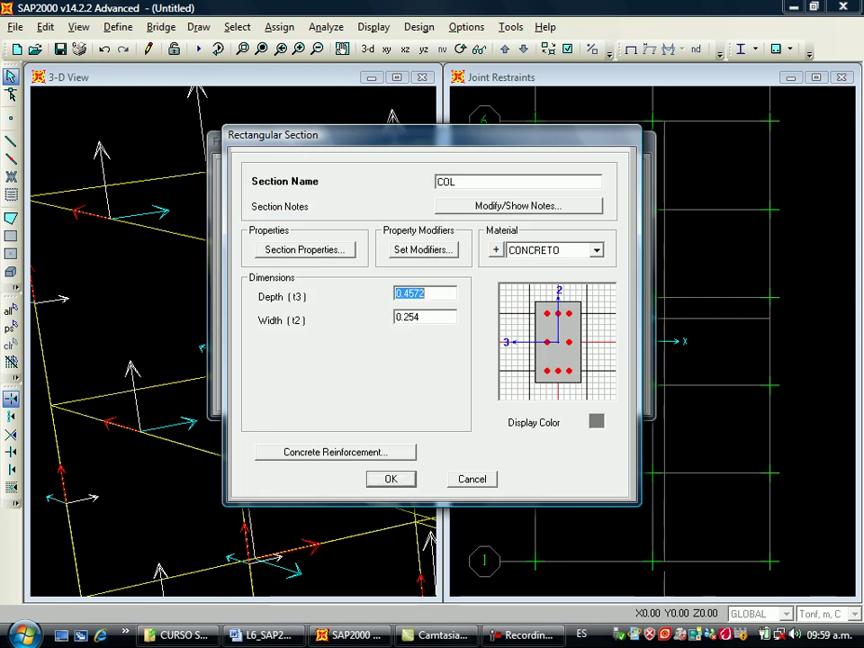
text(0.5)
key(Tab)
text(0.5)
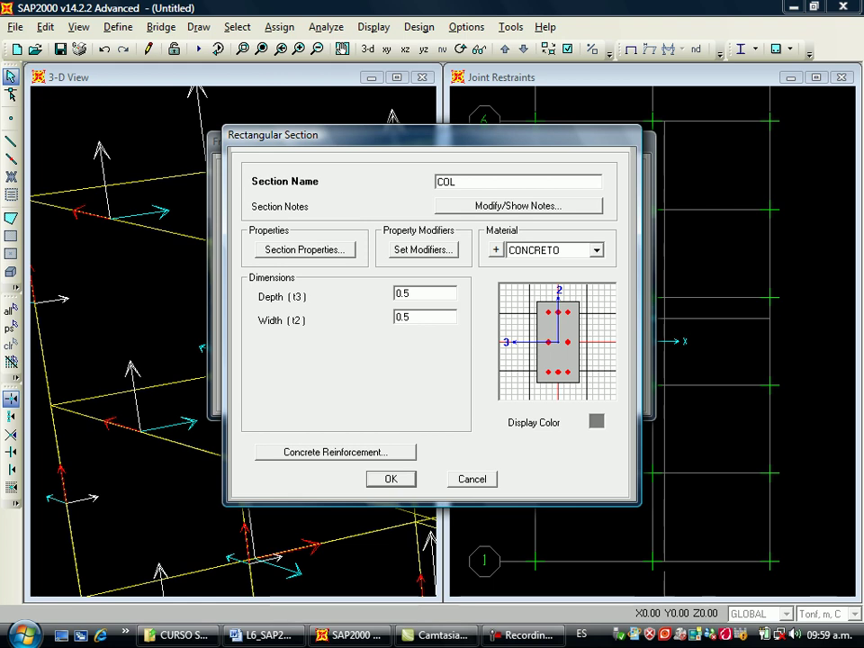
key(Return)
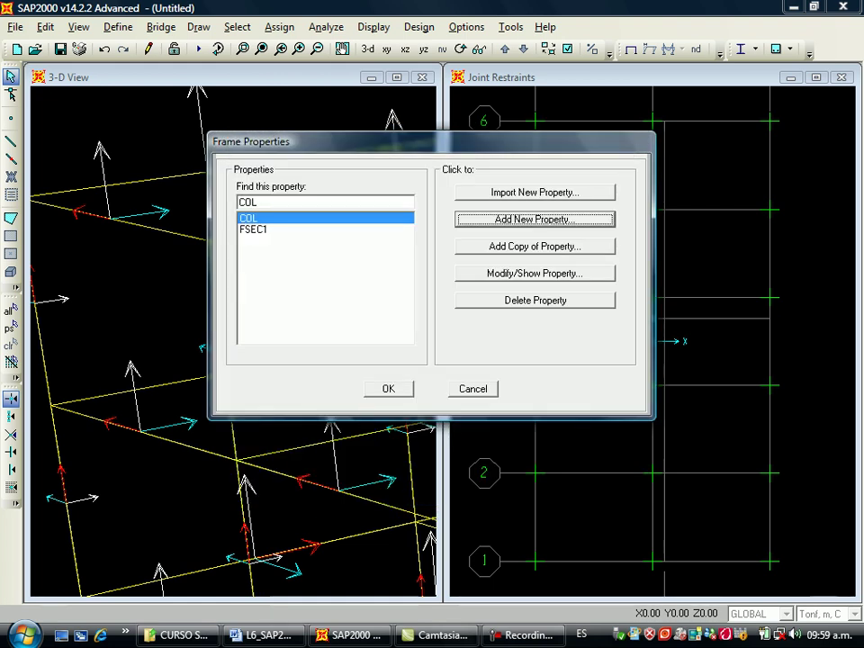
Add a rectangular concrete frame section named VT115 using CONCRETO, with a depth of 0.5 m and a width of 0.5 m.
key(Return)
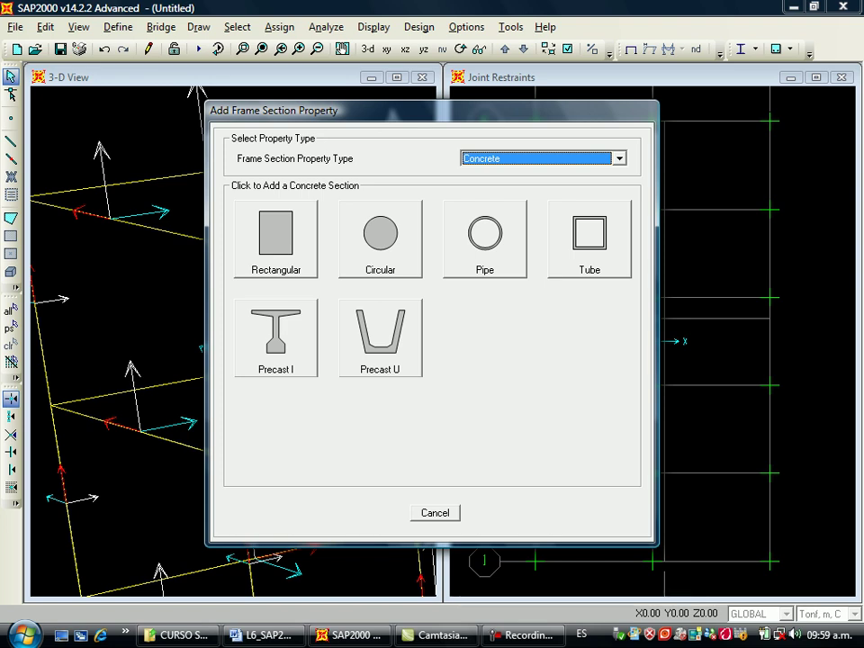
key(Tab)
key(Return)
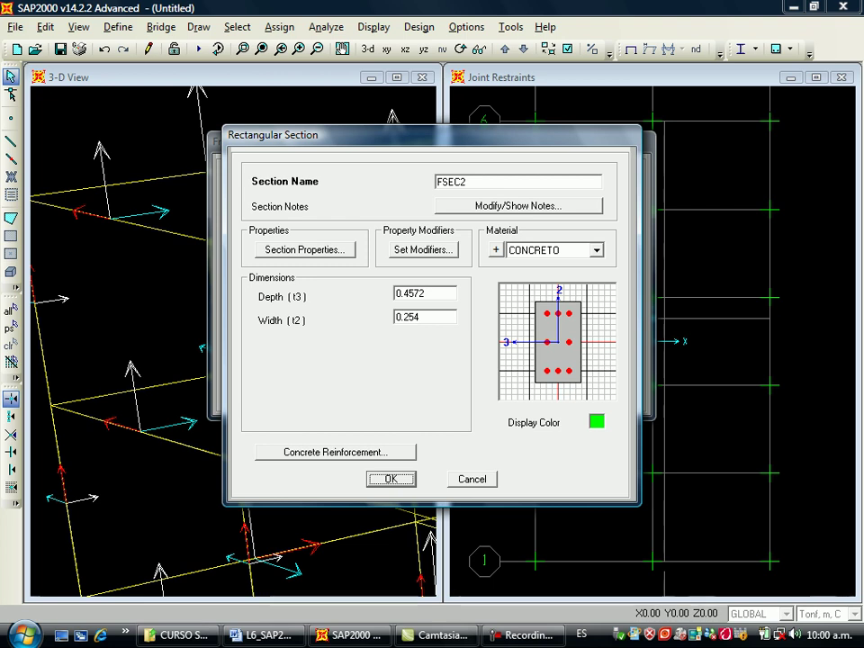
drag(473, 182, 435, 182)
text(VT)
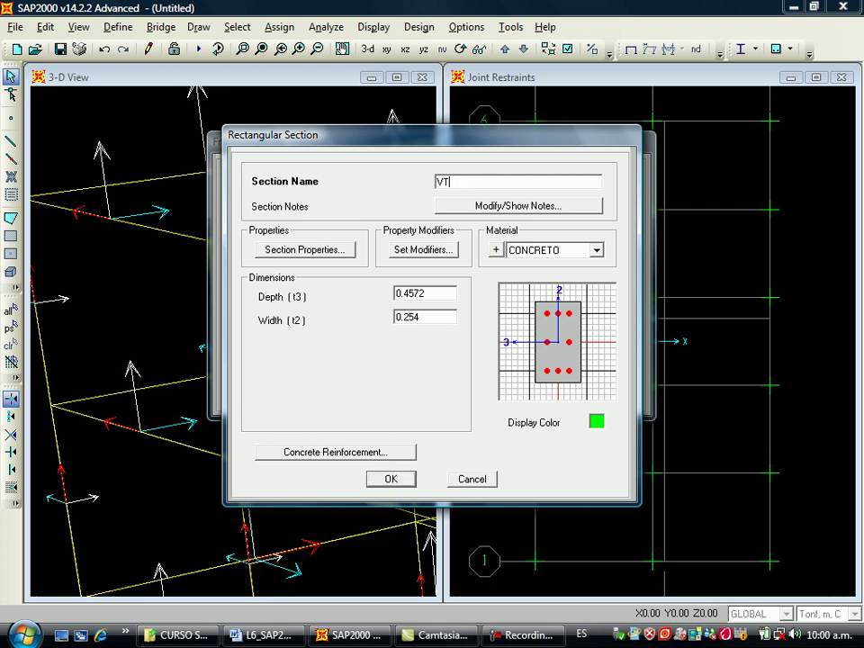
text(115)
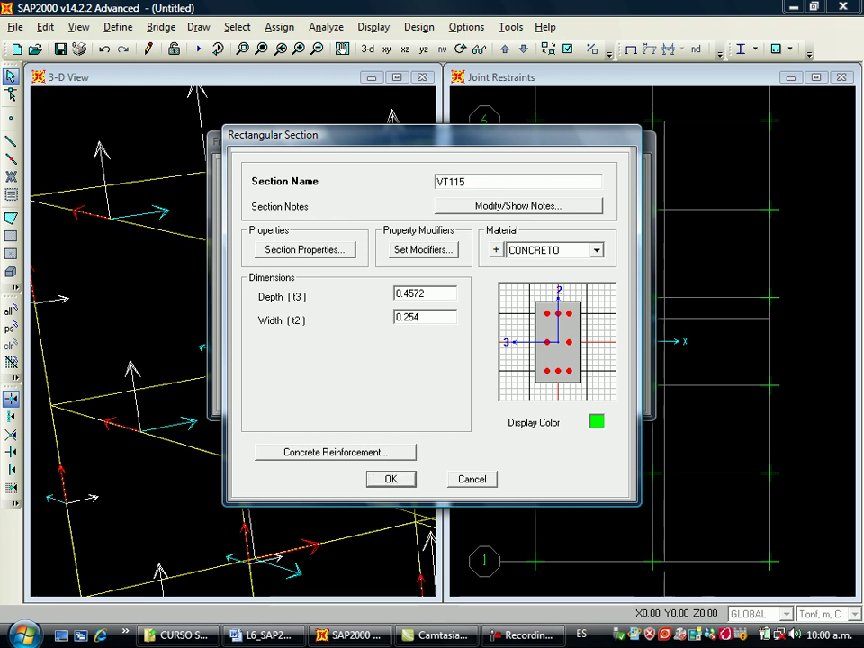
key(Tab)
text(0.5)
key(Tab)
text(0)
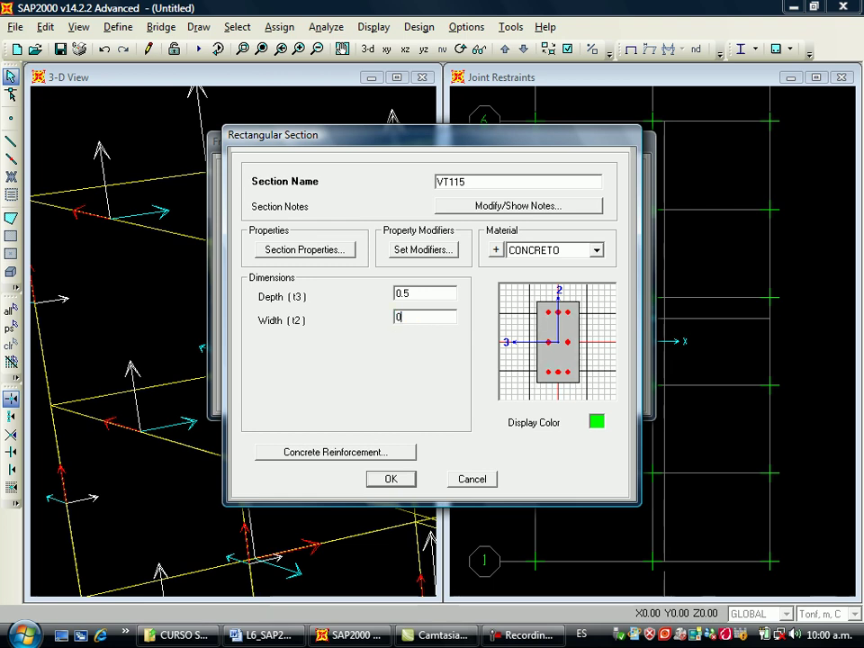
text(.5)
key(Tab)
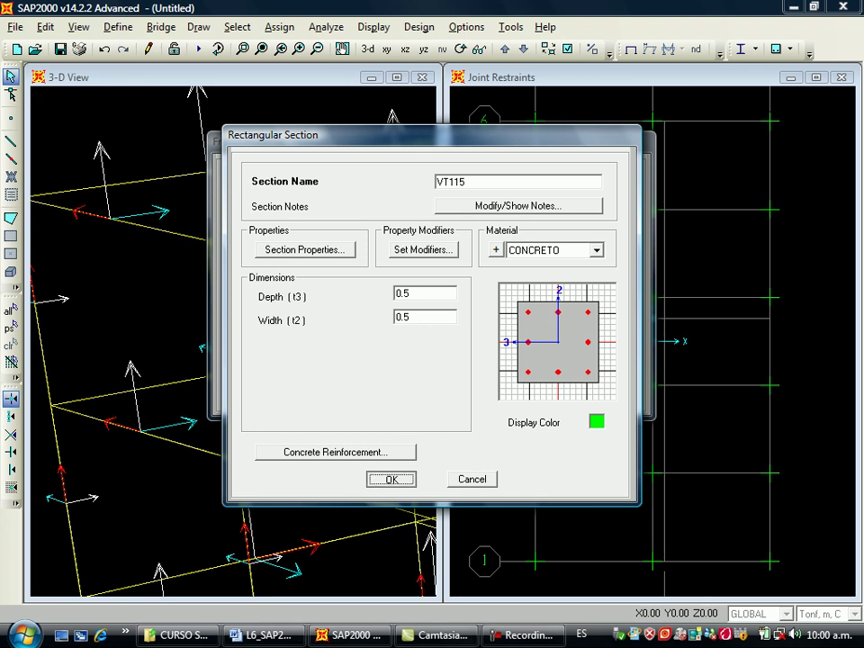
key(Return)
Add a rectangular concrete frame section named VT16 using CONCRETO, with a depth of 0.4 m and a width of 0.5 m.
key(Return)
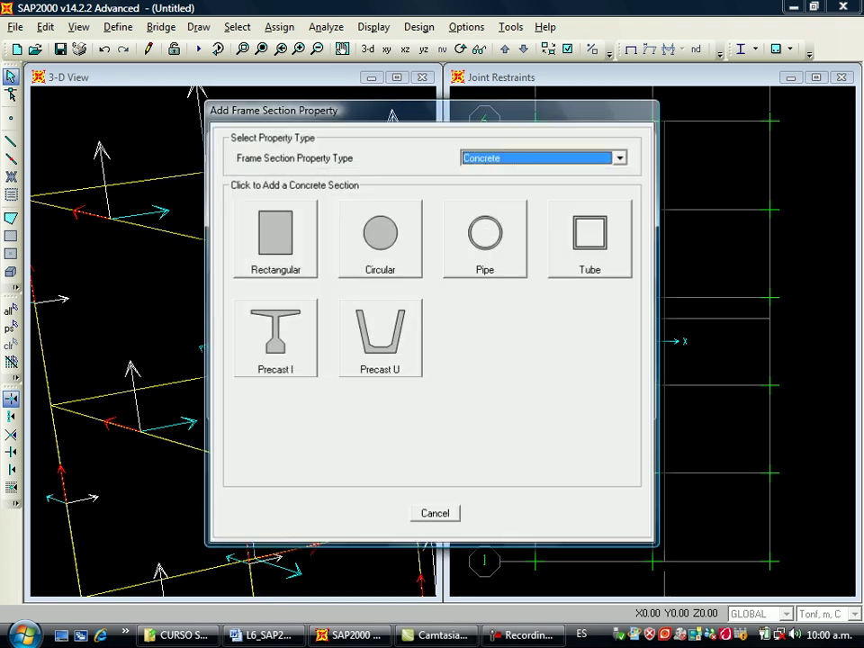
key(Return)
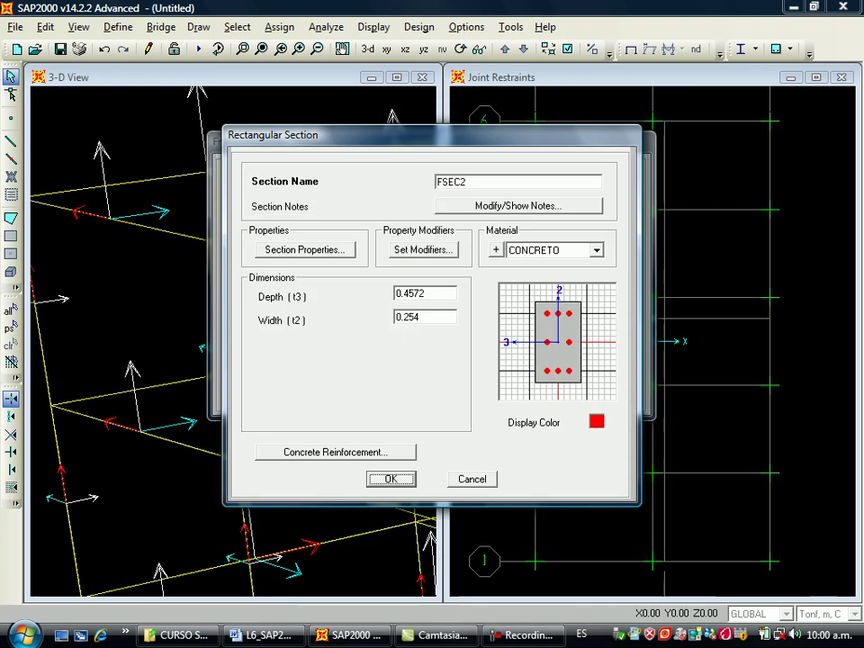
text(VT)
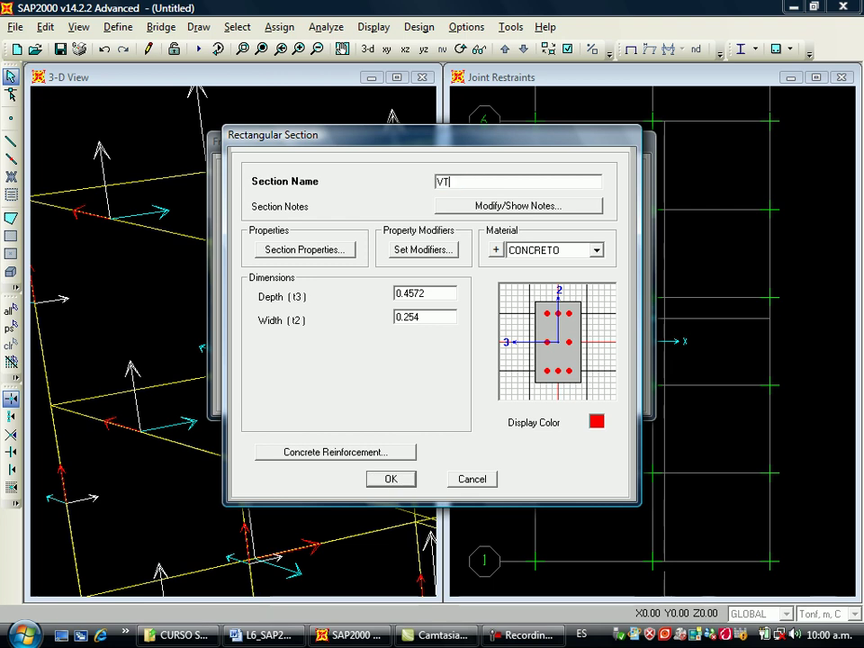
text(16)
key(Tab)
text(0.4)
key(Tab)
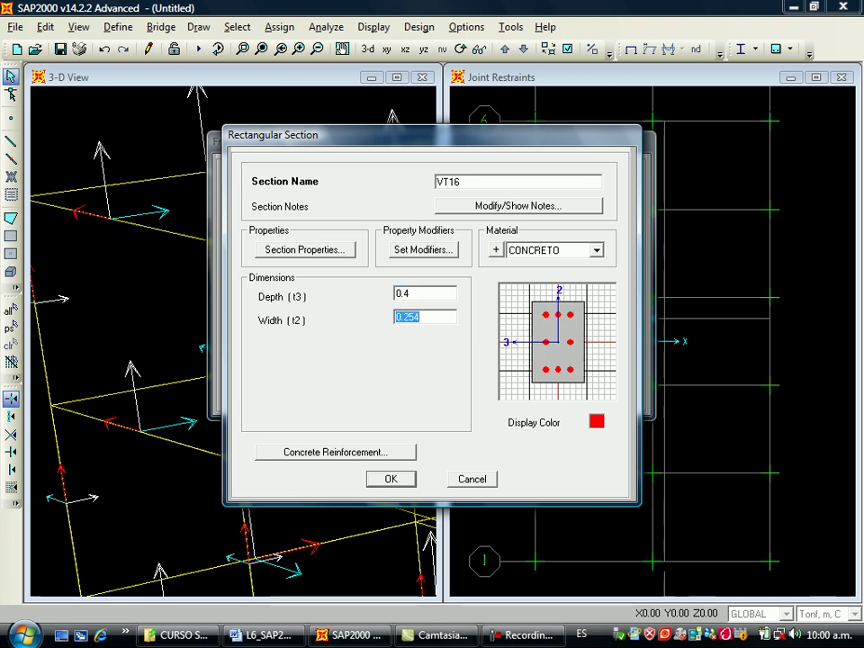
text(0.5)
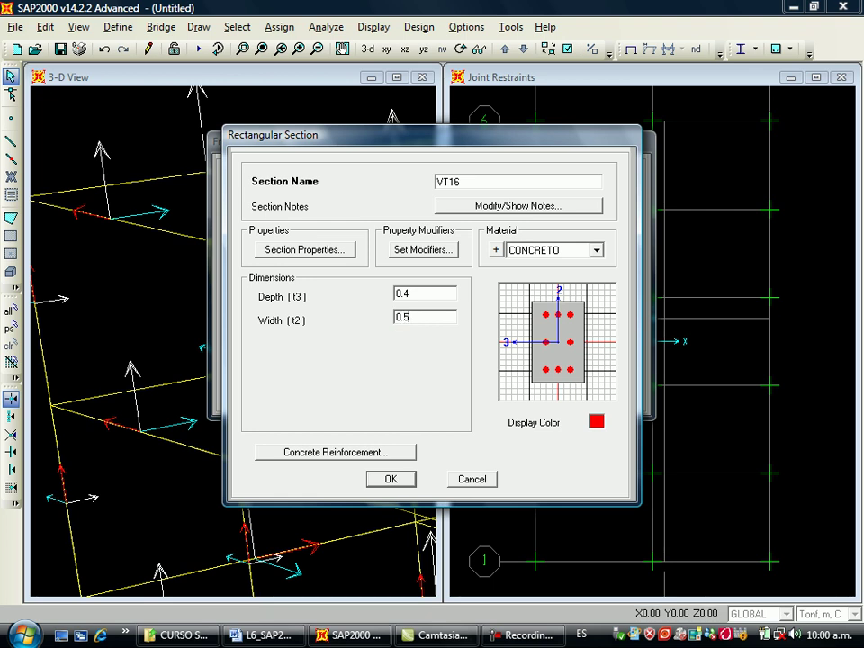
key(Tab)
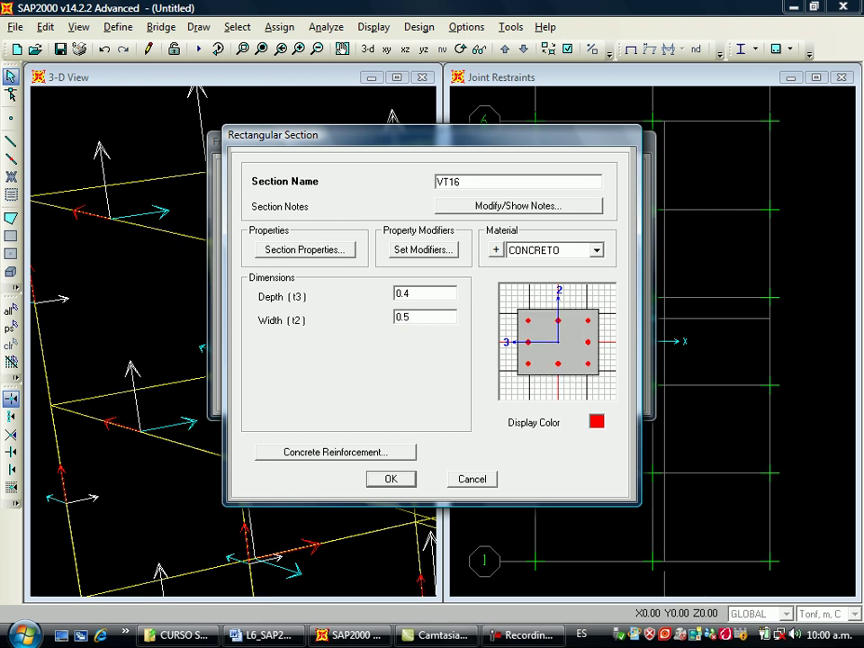
key(Return)
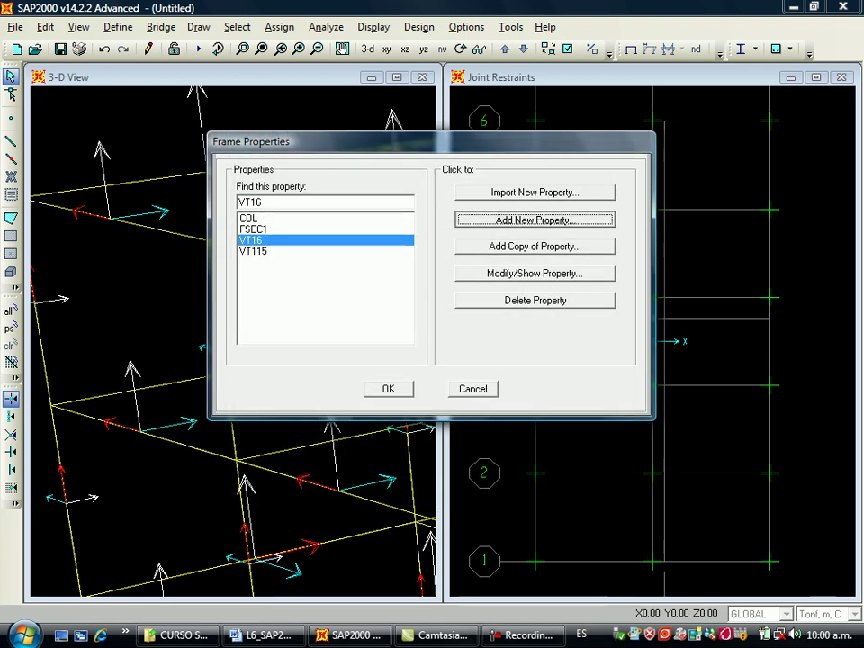
Add a rectangular concrete frame section named VL115 using CONCRETO, with a depth of 0.5 m and a width of 0.5 m.
key(Return)
key(Tab)
key(Return)
key(Tab)
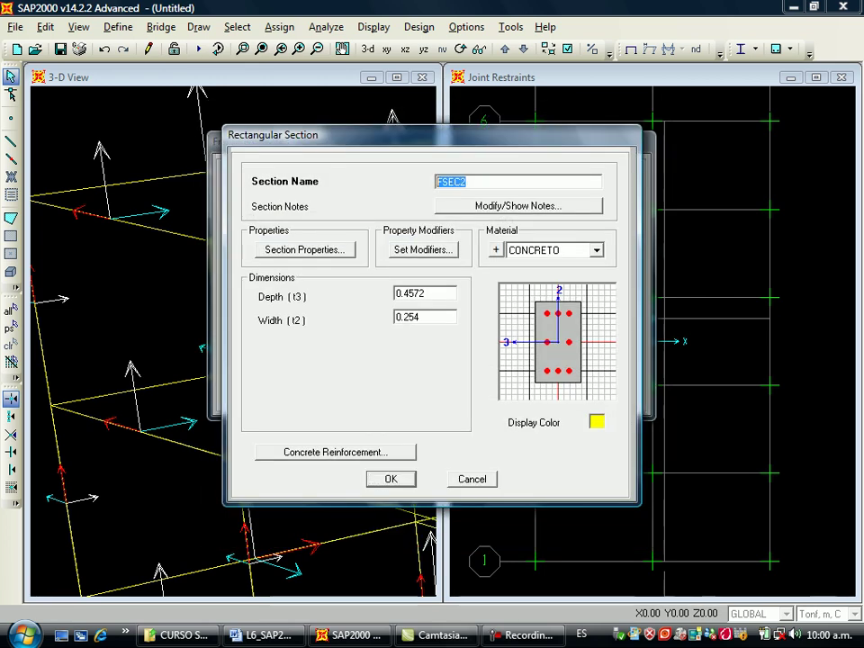
text(VL115)
key(Tab)
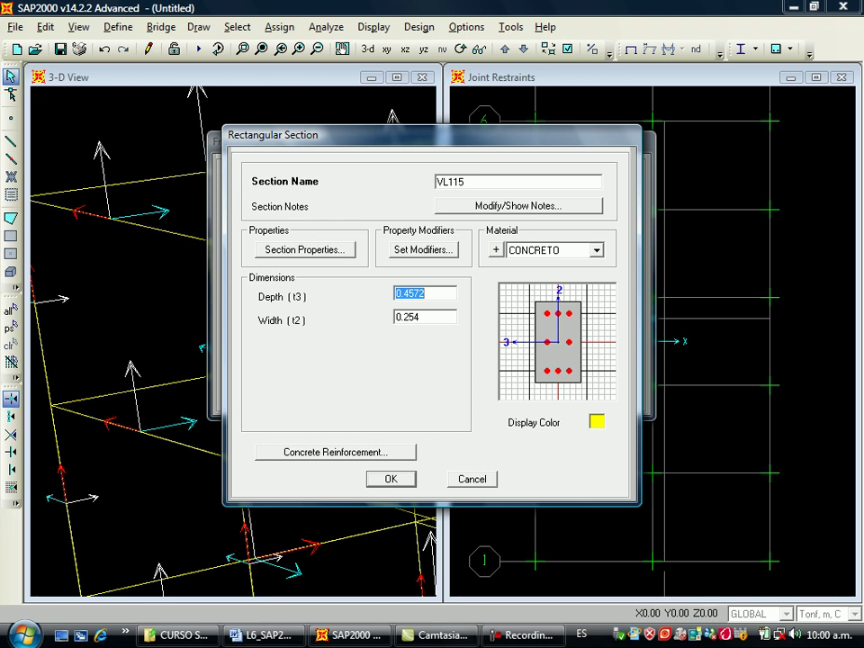
text(0.5)
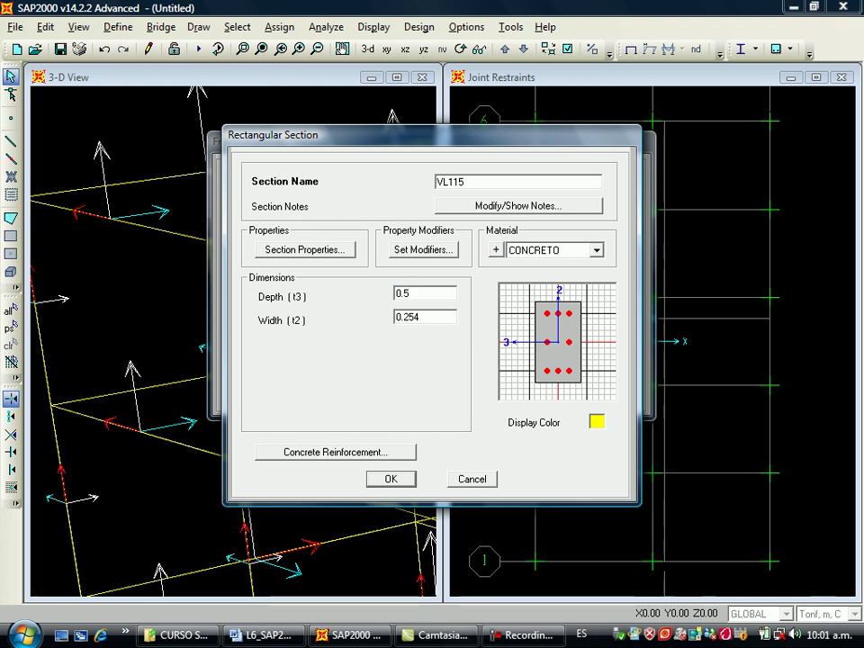
key(Tab)
text(0.5)
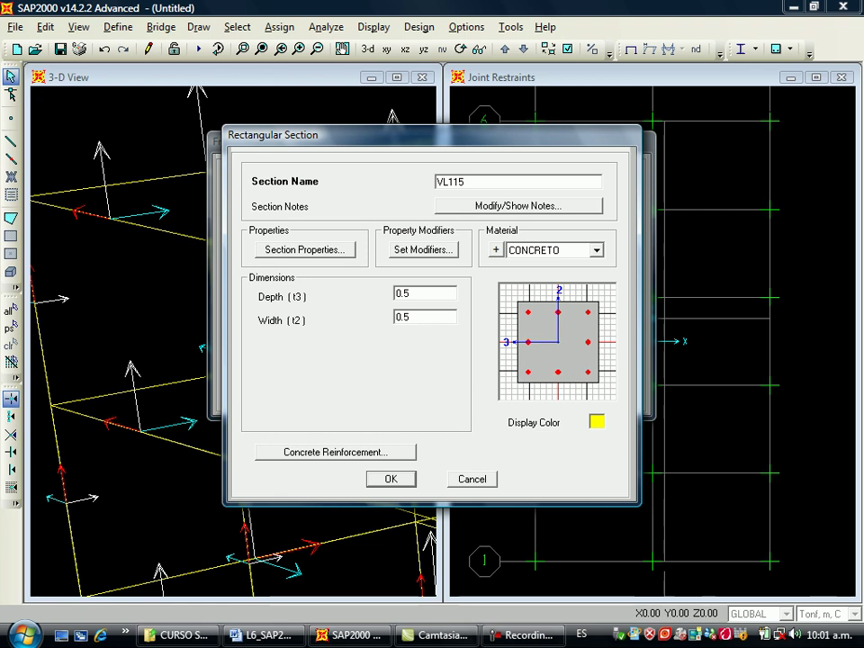
key(Return)
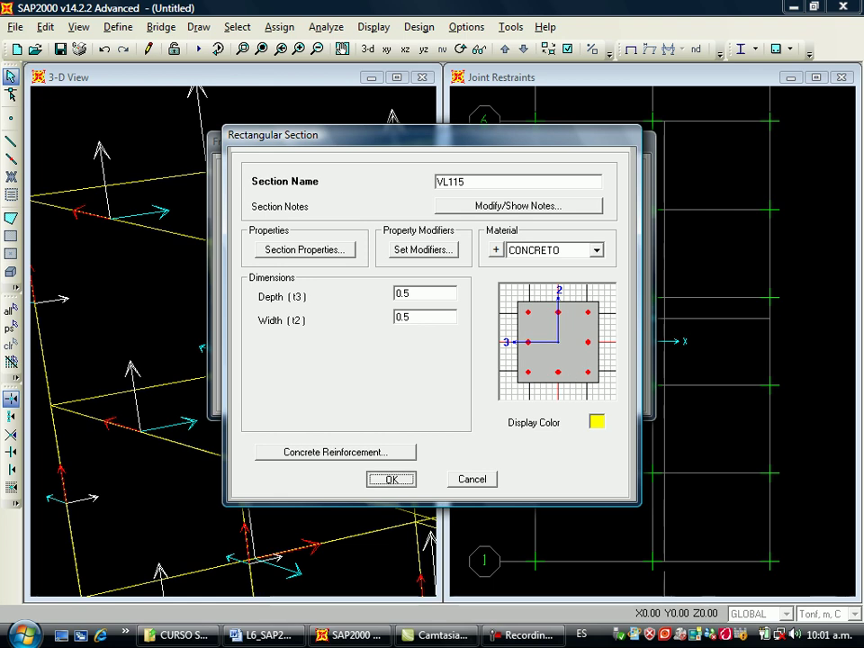
key(Return)
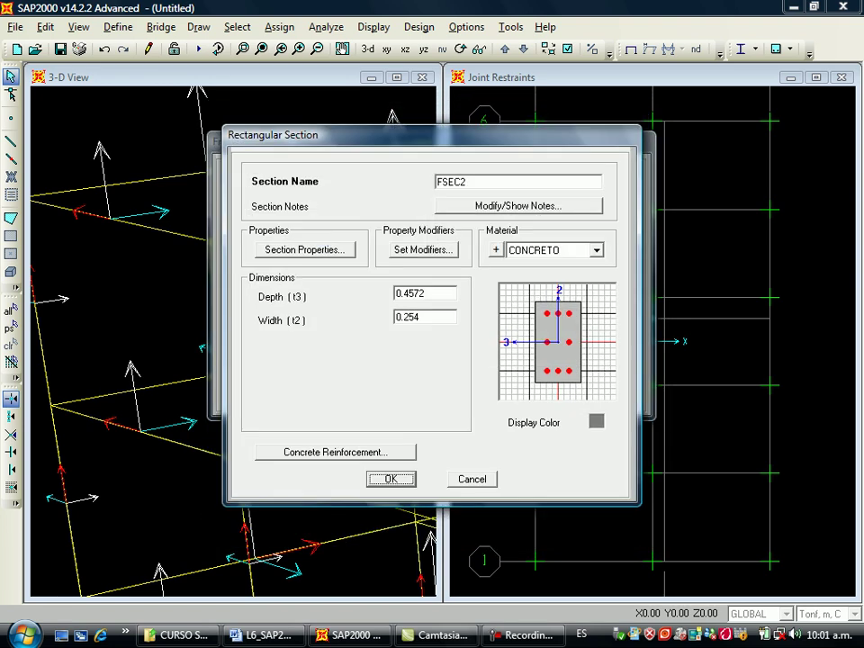
Define a rectangular concrete section named VL16 using CONCRETO, 0.4 m deep and 0.5 m wide, and save the frame section definitions.
text(VL16)
key(Tab)
text(0.4)
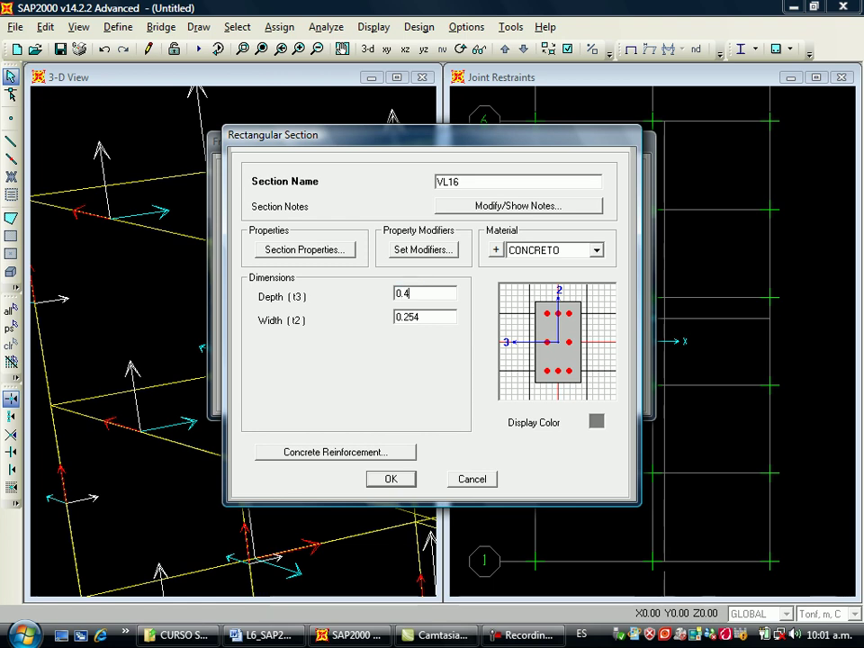
key(Tab)
text(0.5)
key(Tab)
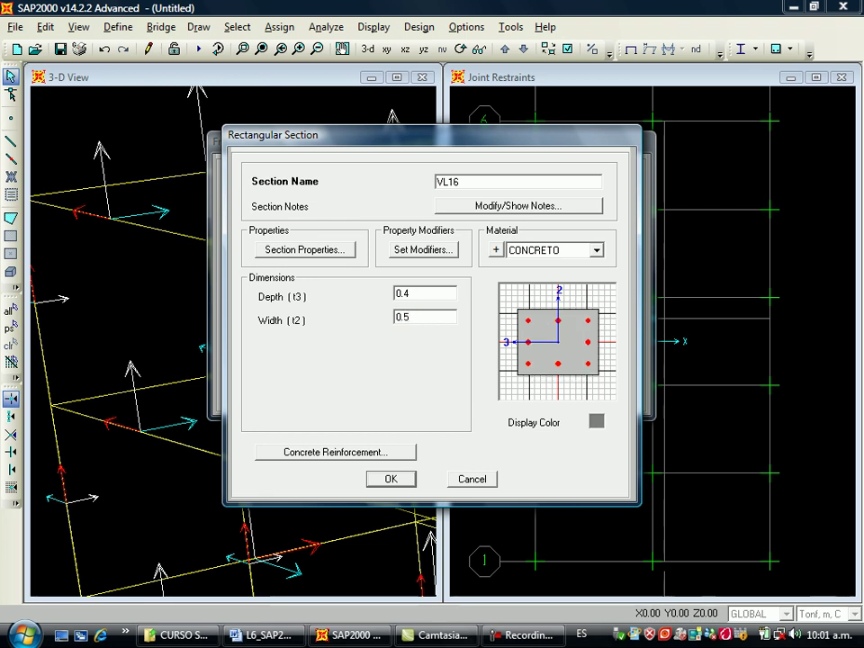
key(Return)
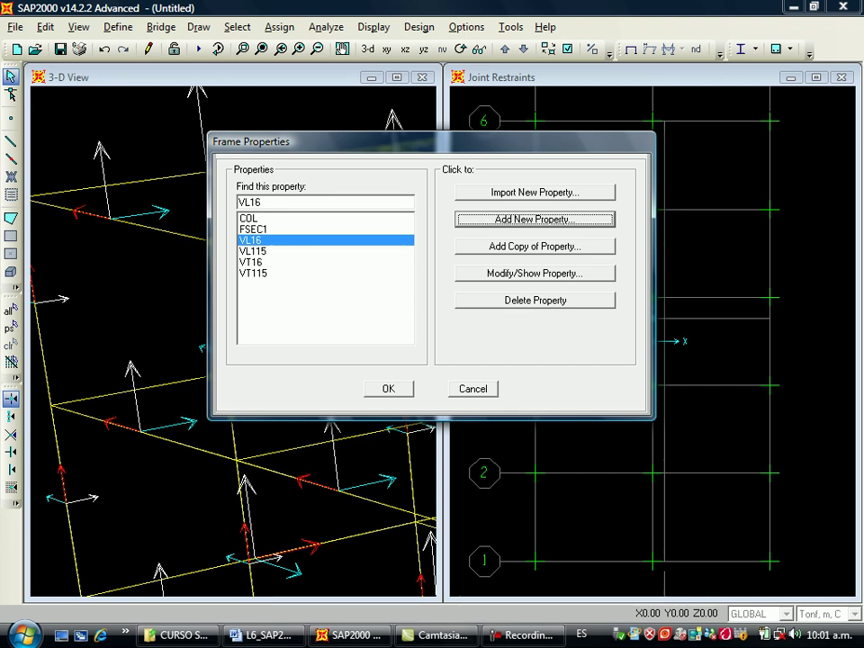
click(388, 389)
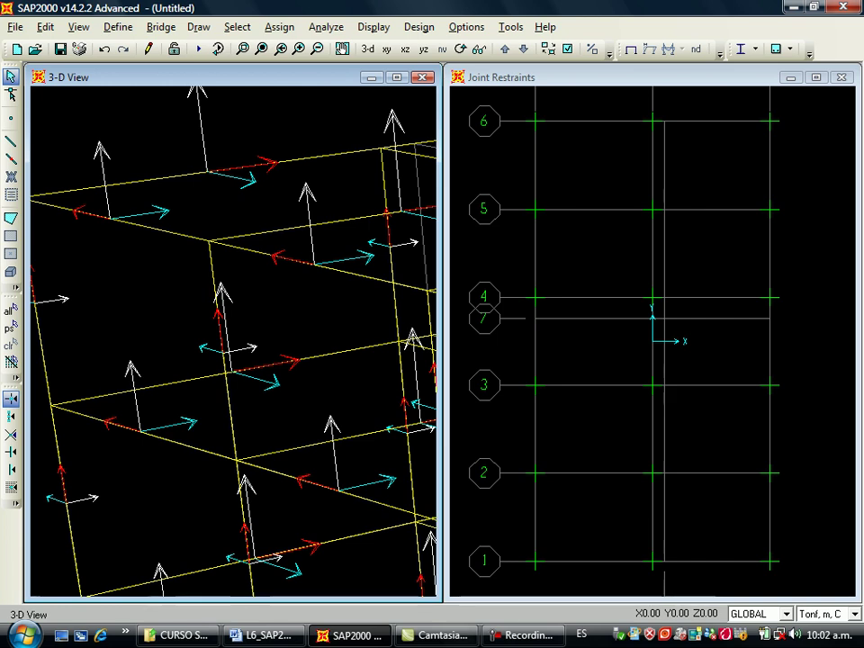
Examine the local axis orientation of the beams and columns in the building's upper stories in the 3-D view.
click(261, 49)
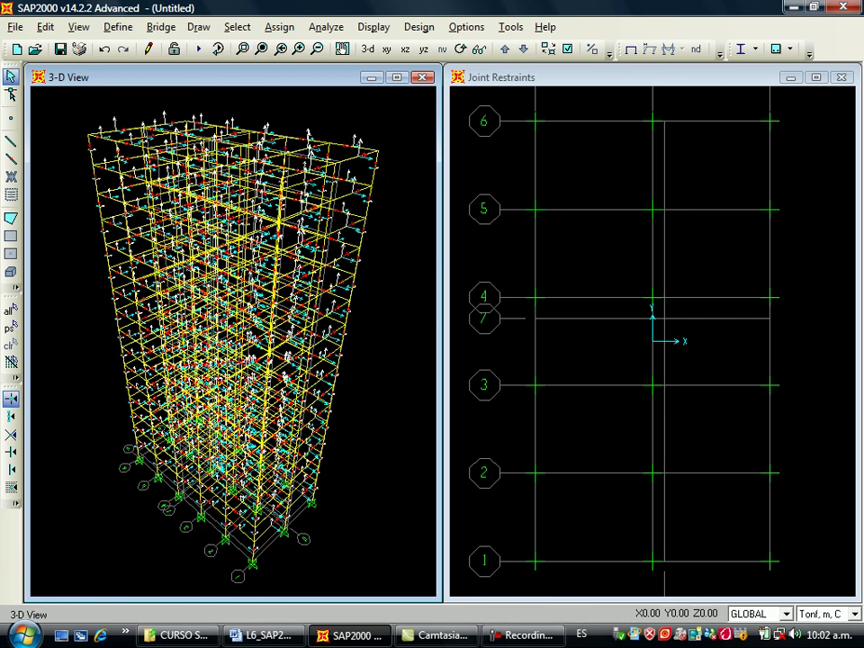
click(243, 48)
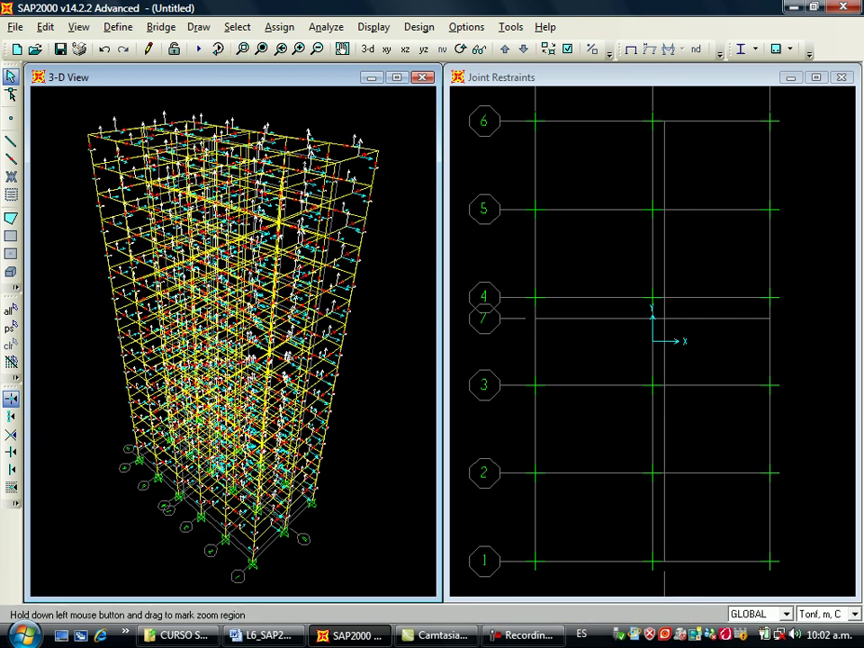
drag(319, 154, 341, 213)
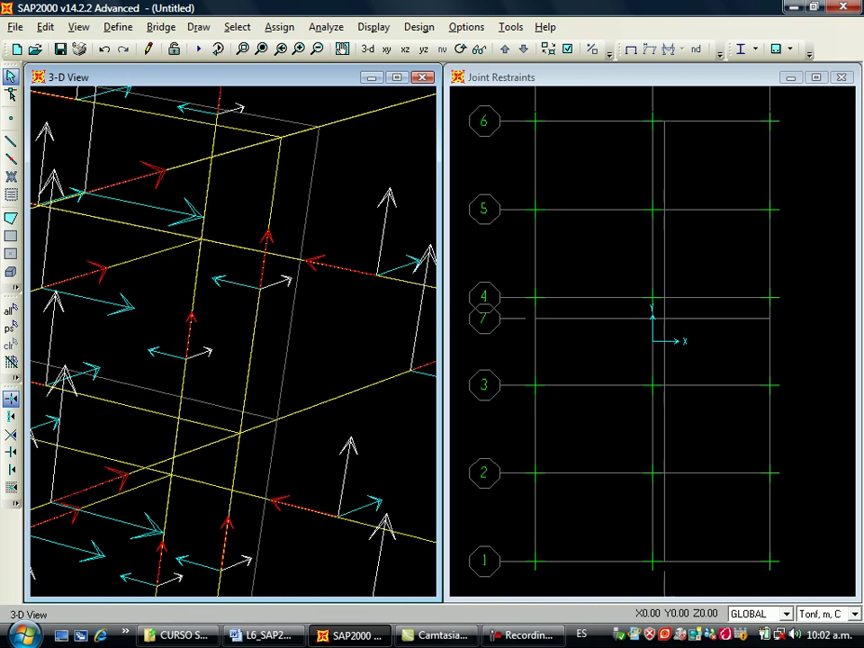
click(262, 49)
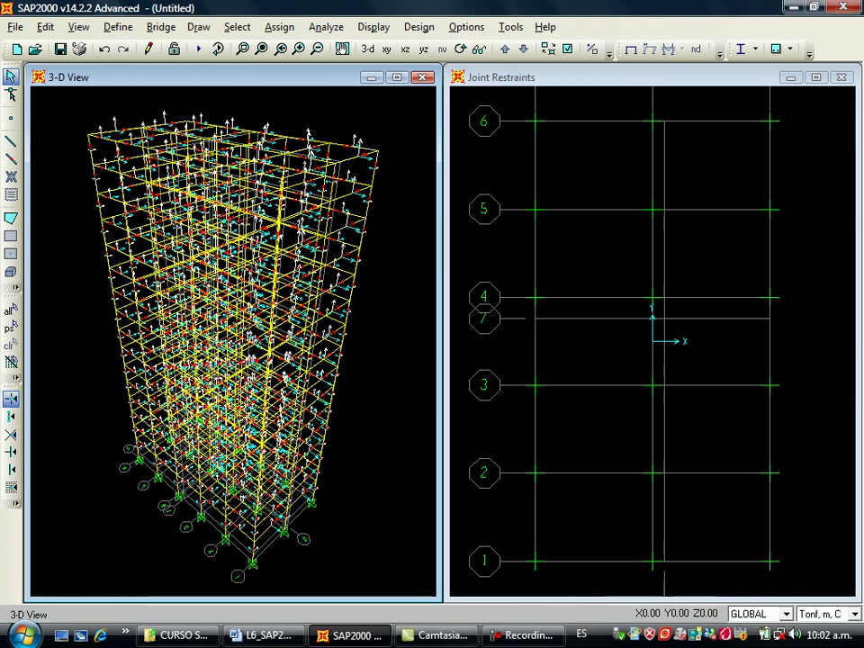
Start a new general frame section under the Other section property type.
click(243, 49)
drag(367, 140, 387, 185)
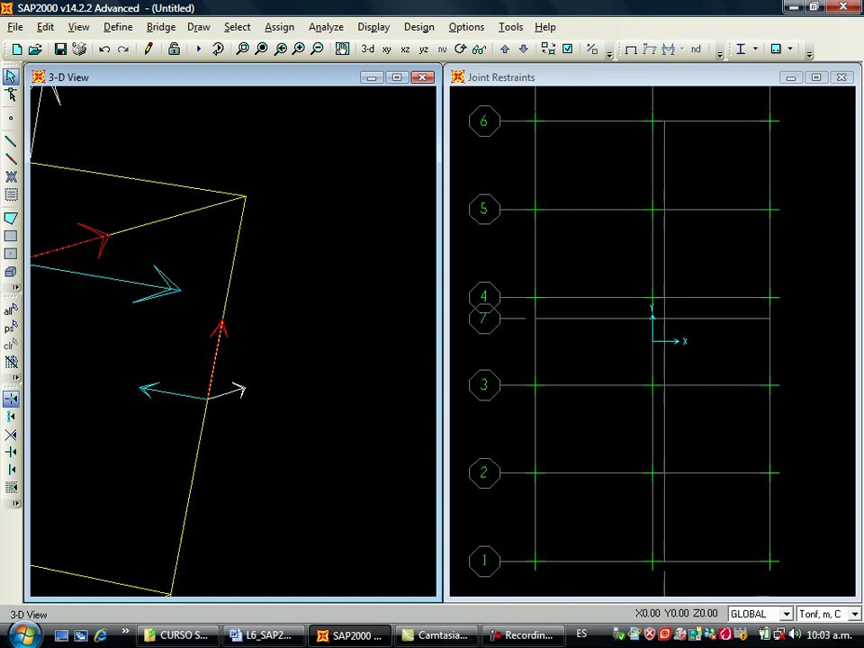
click(118, 27)
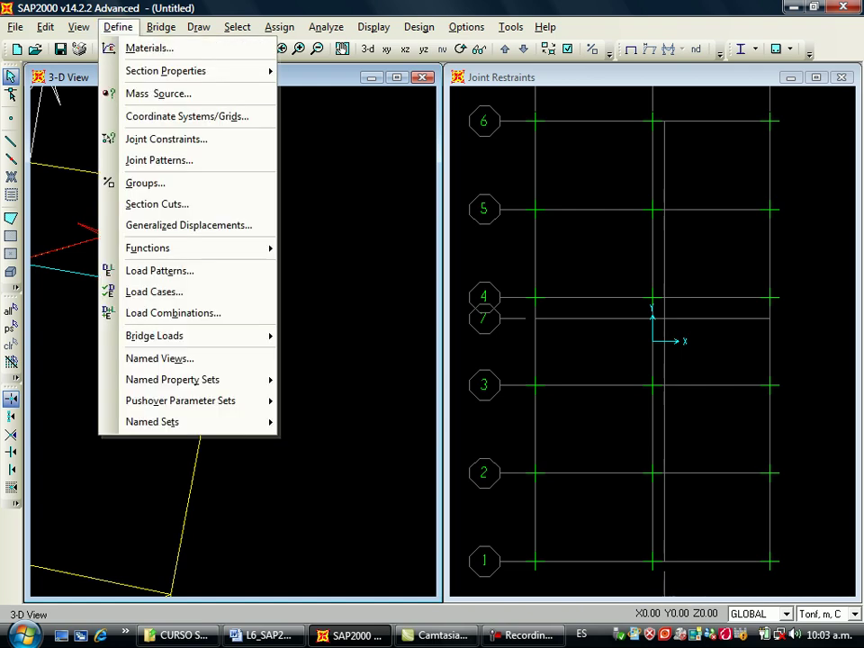
mouse_move(165, 71)
click(342, 70)
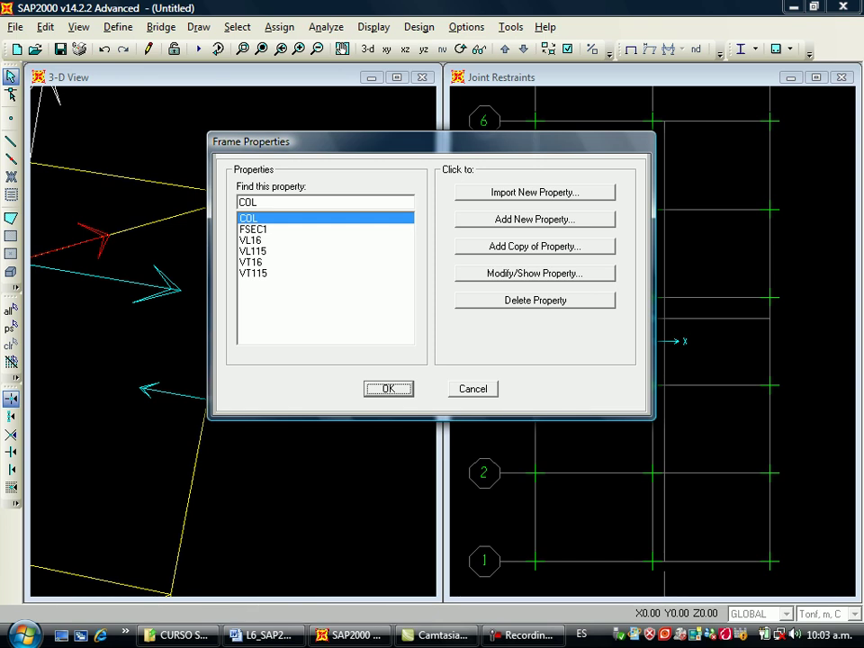
click(535, 219)
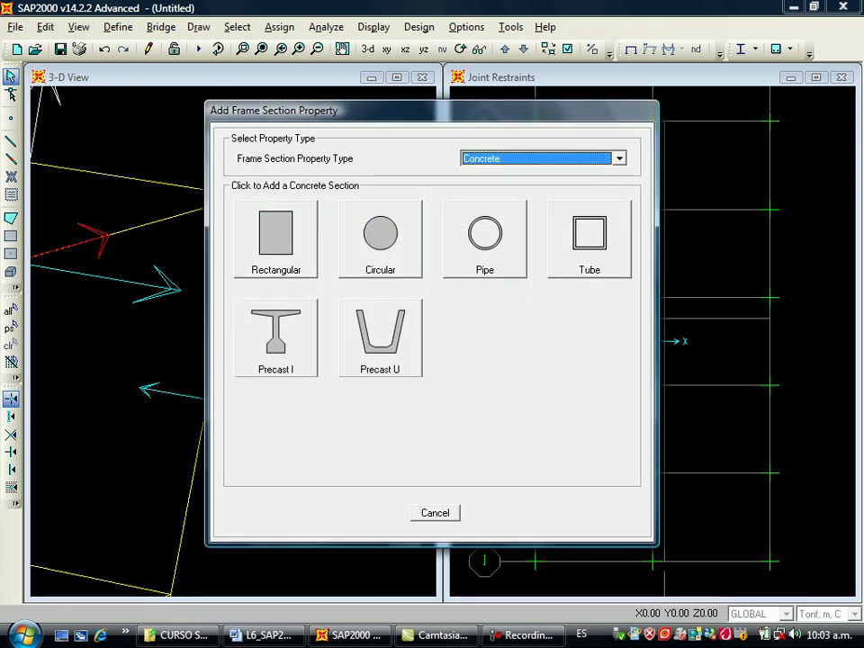
click(619, 158)
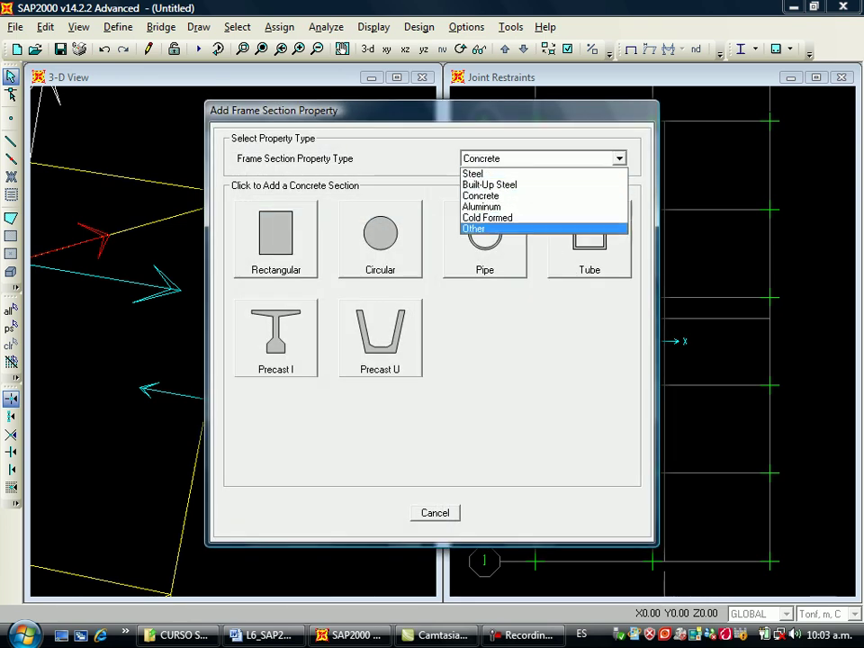
click(540, 229)
click(275, 239)
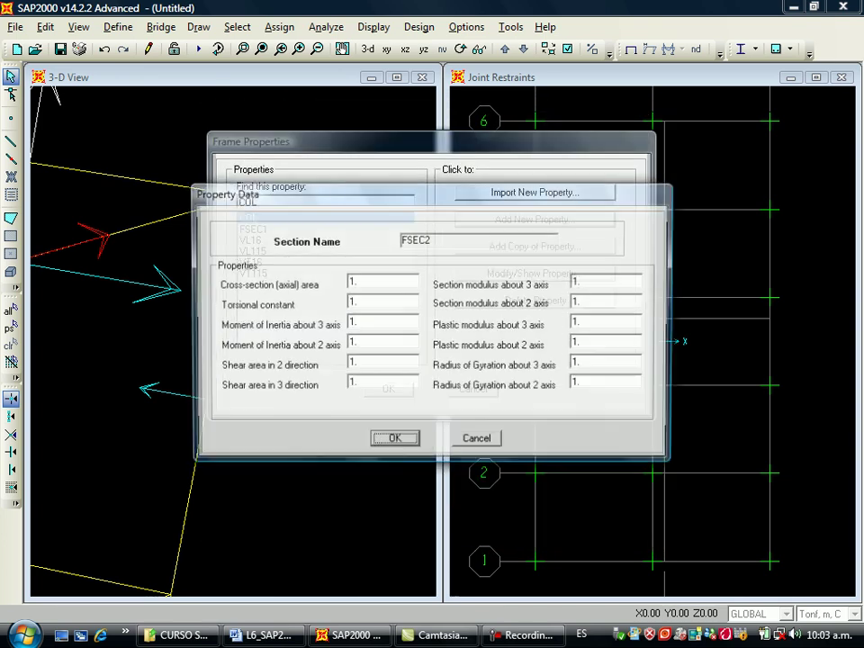
Set the general section's cross-section area to 4.5, torsional constant to 0.0851 and moment of inertia about axis 3 to 109.5938.
double_click(352, 282)
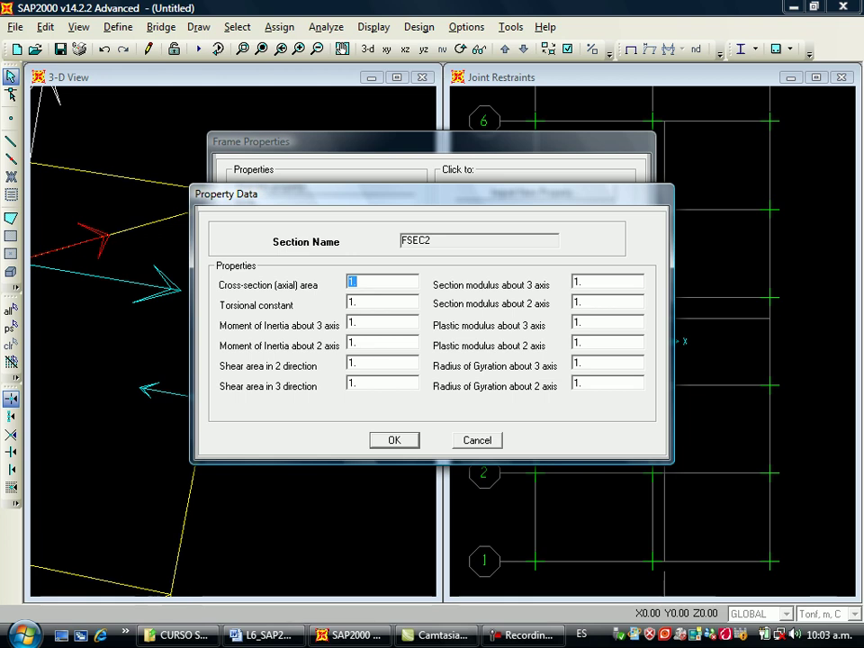
text(4)
key(Tab)
text(0)
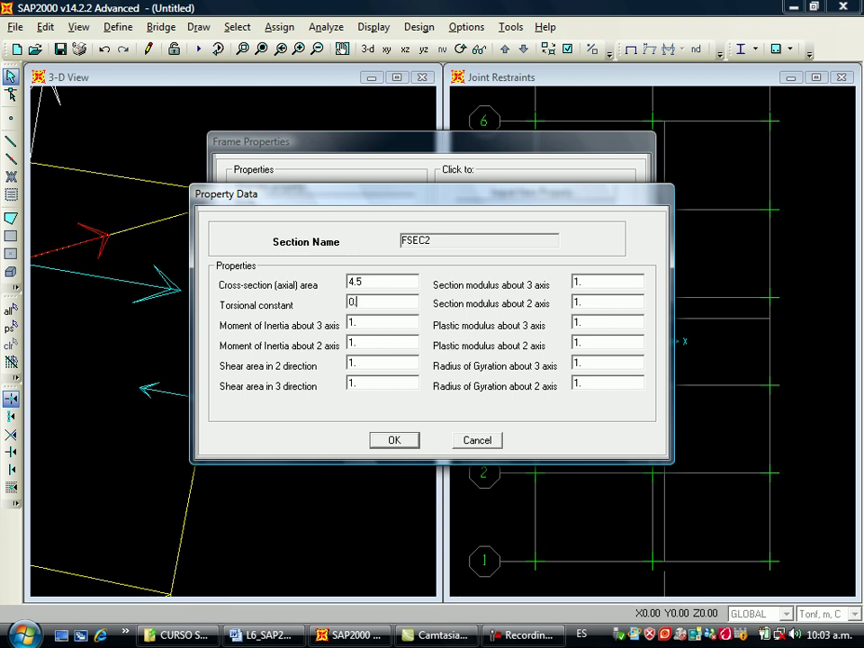
text(.0851)
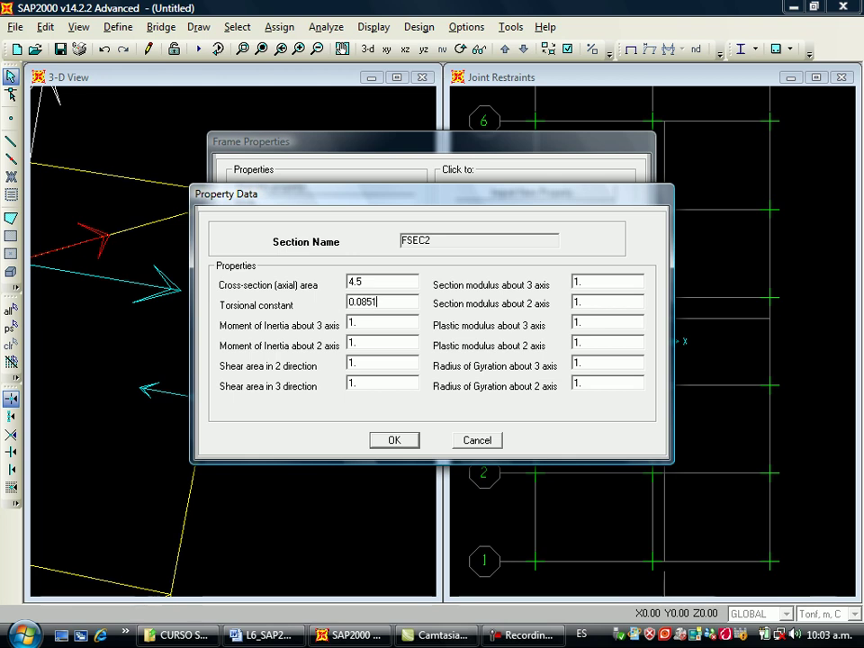
key(Tab)
text(109.5938)
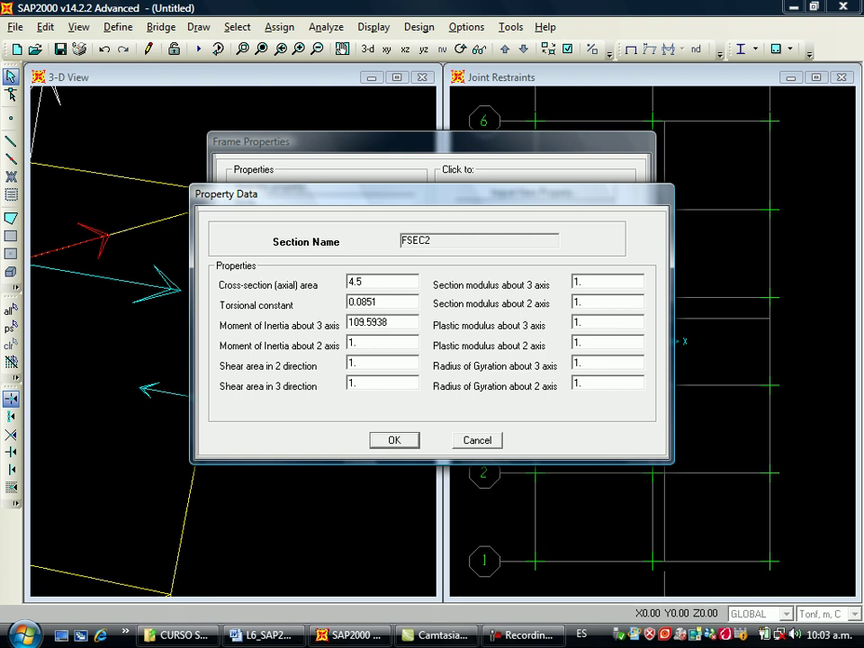
Set the moment of inertia about axis 2 to 0.0078 and the shear areas to 4.125 in direction 2 and 0.25 in direction 3.
key(Tab)
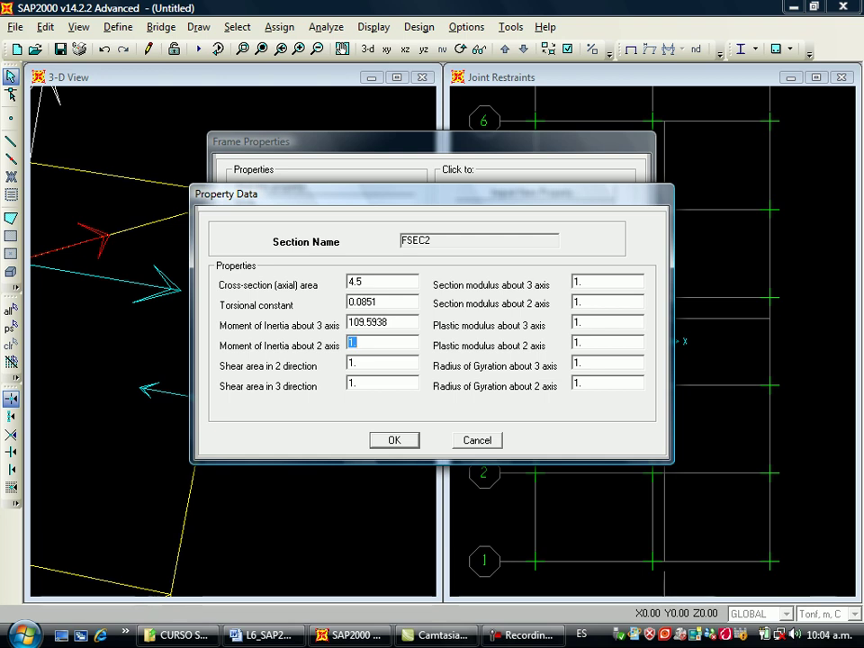
text(0.0078)
key(Tab)
text(4.125)
key(Tab)
text(0.25)
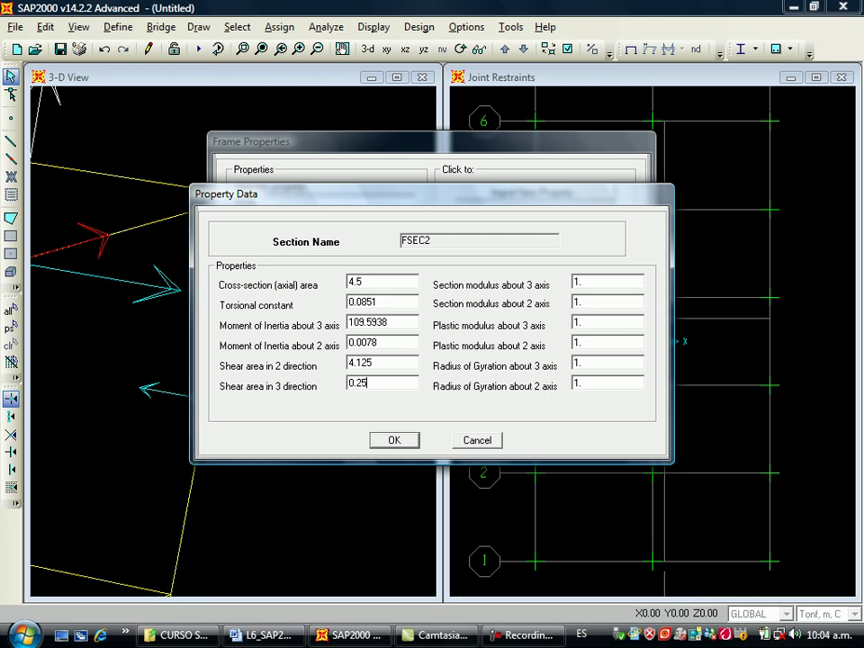
click(395, 440)
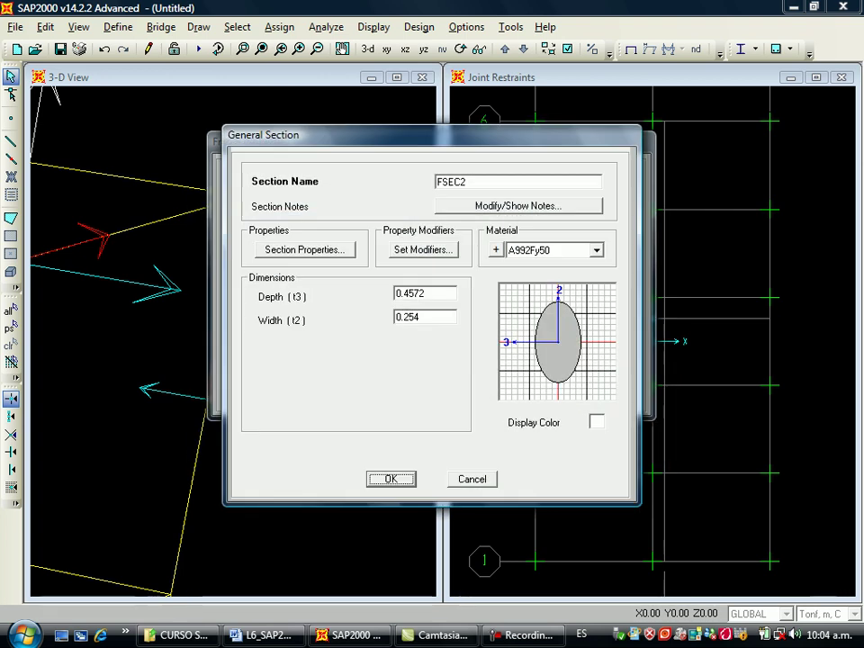
Name the general section D1, assign it the CONCRETO material and accept it.
drag(471, 182, 436, 182)
text(D1)
click(596, 250)
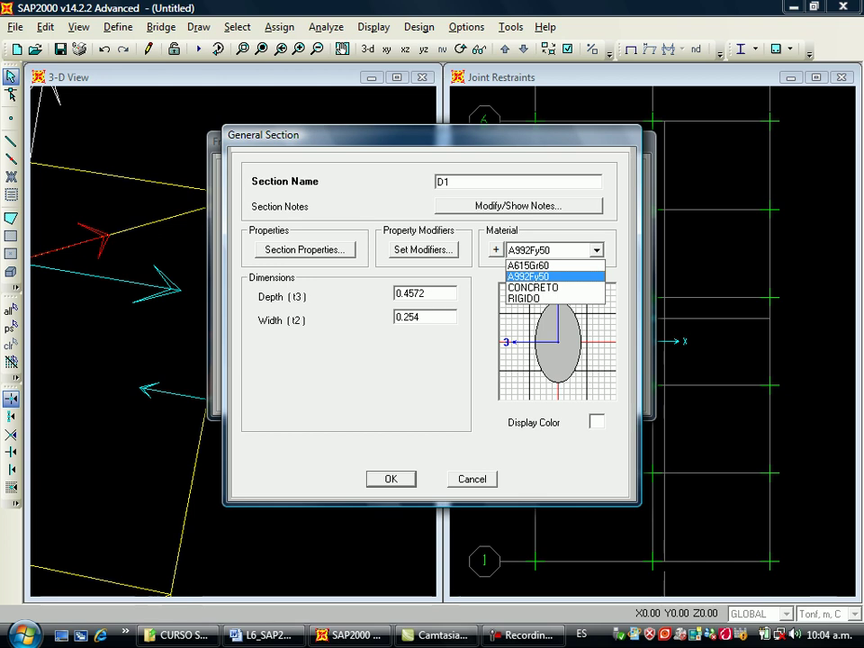
key(Return)
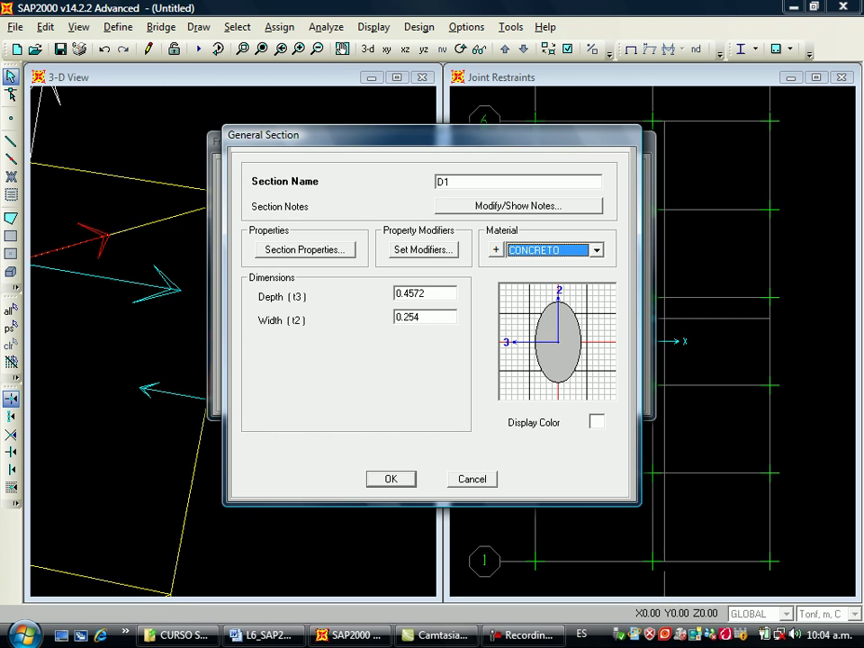
click(392, 479)
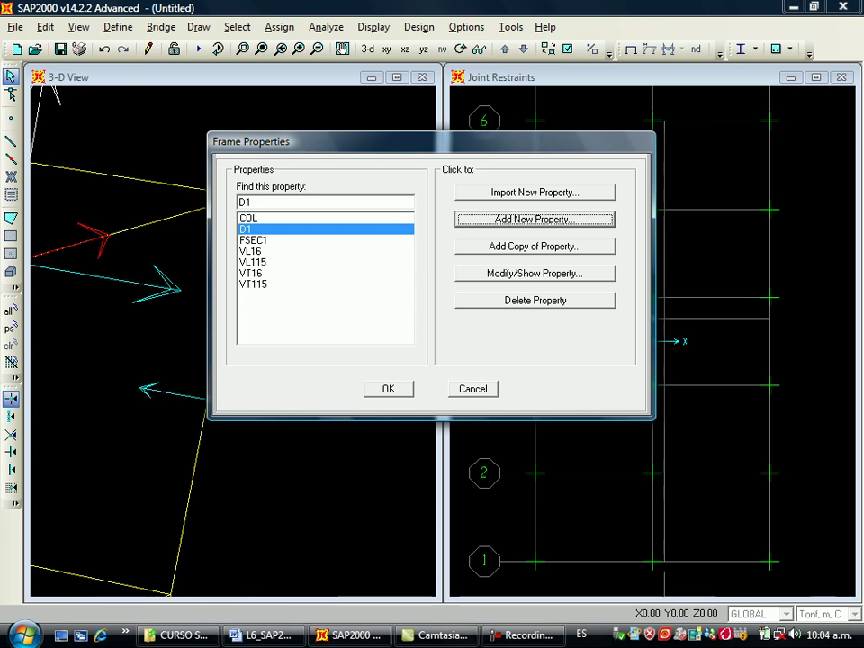
Add another general frame section with a cross-section area of 0.5 and a torsional constant of 0.
click(536, 220)
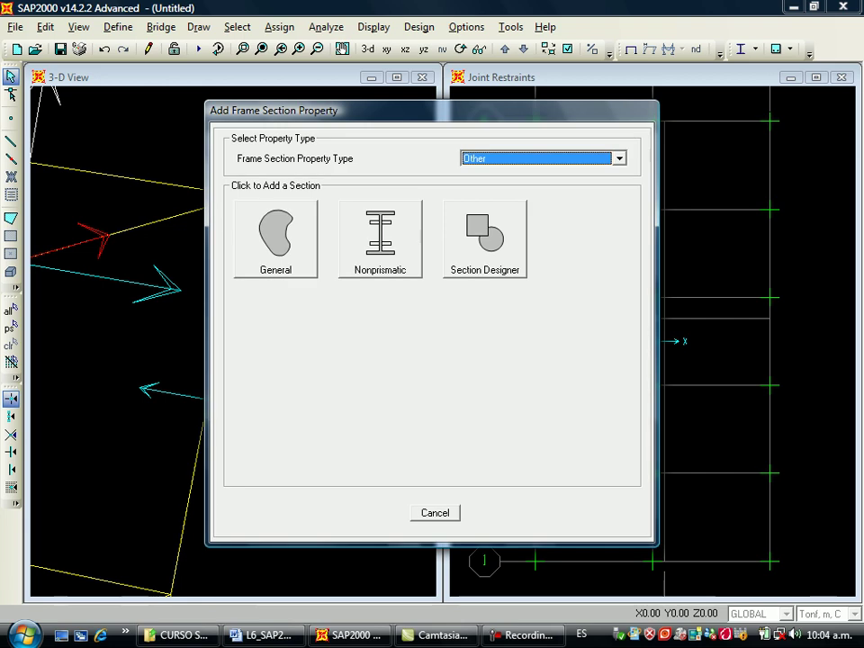
click(523, 636)
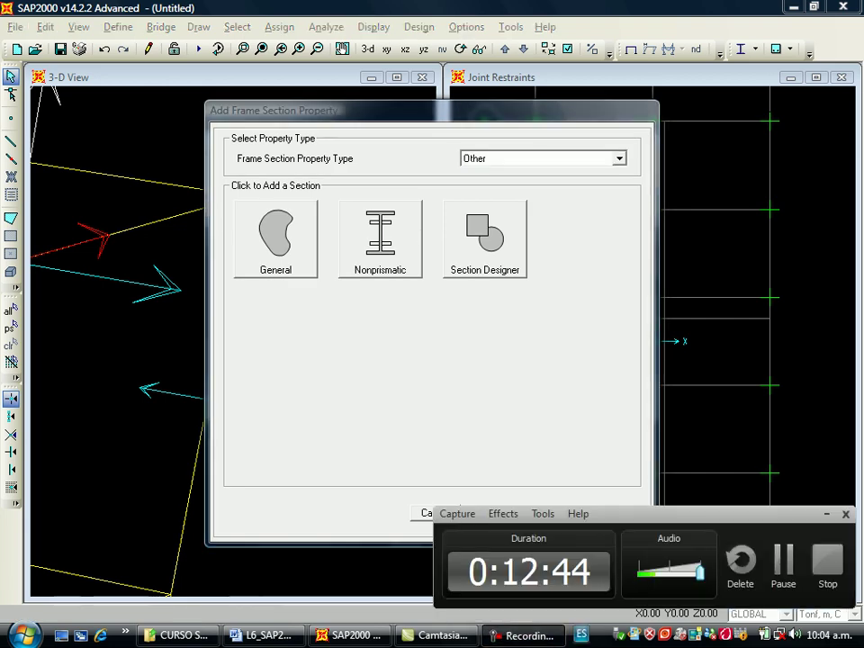
key(F9)
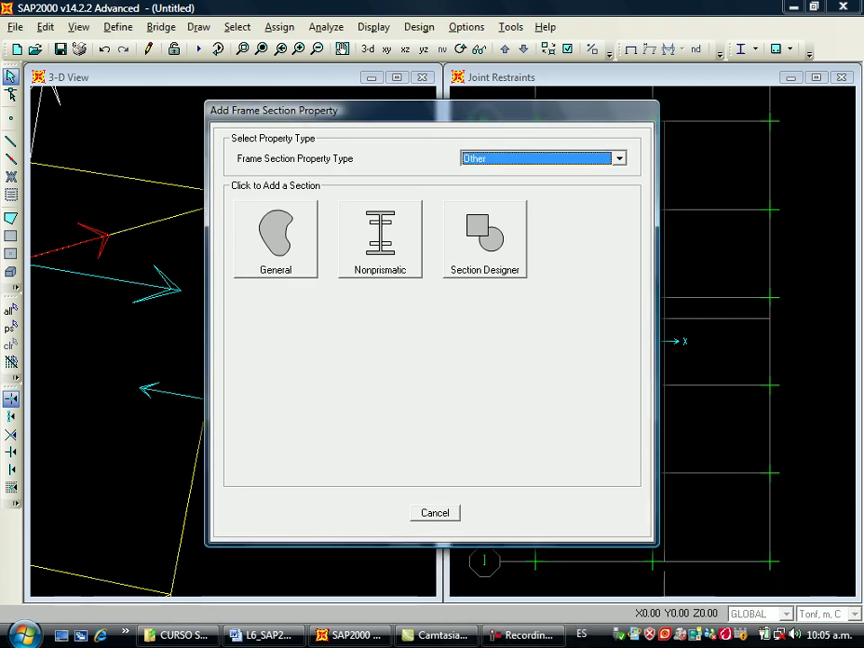
key(Return)
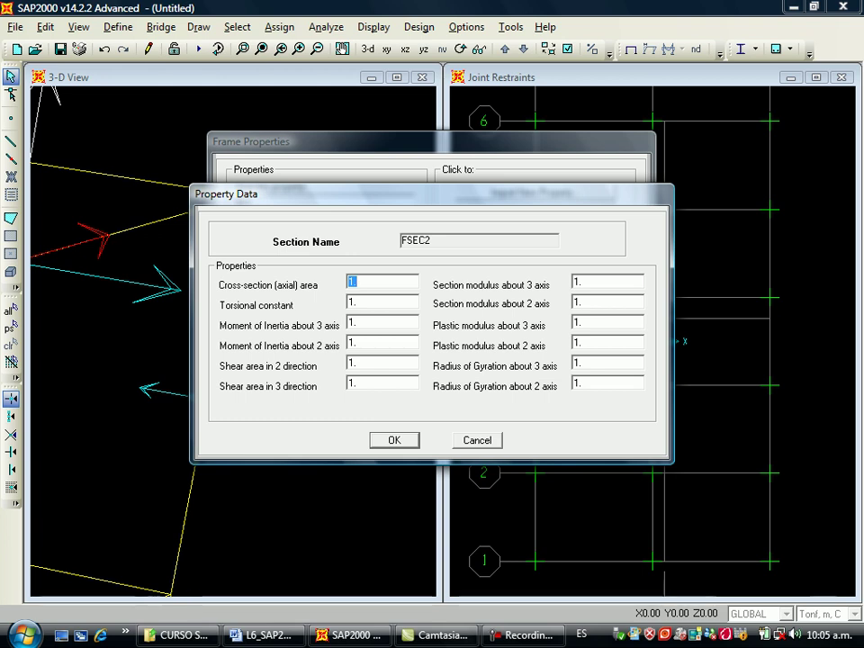
text(0.5)
key(Tab)
text(0)
key(Tab)
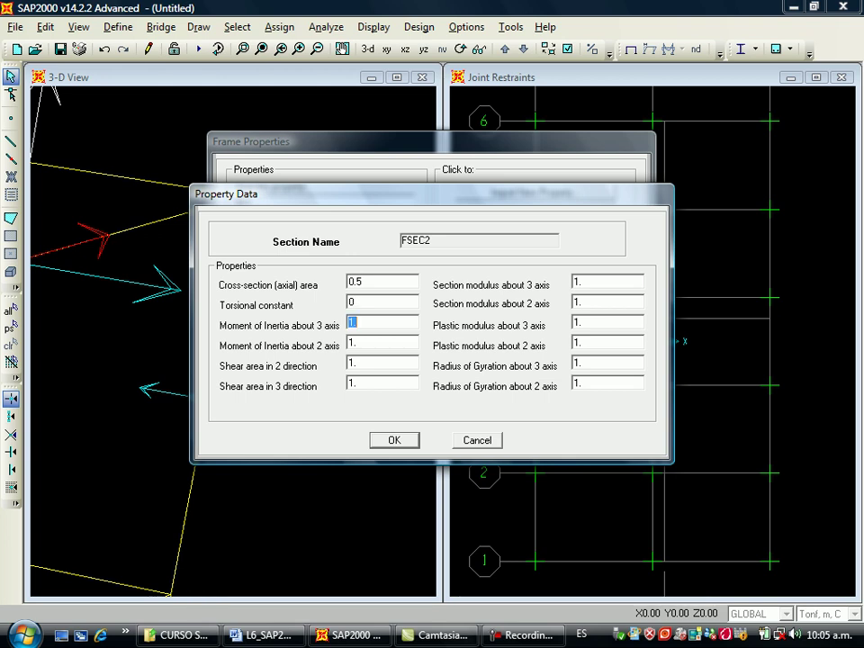
Set the inertias to 0 about axis 3 and 0.0065 about axis 2, and the shear areas to 0 in direction 2 and 0.25 in direction 3.
text(0)
key(Tab)
text(0.0)
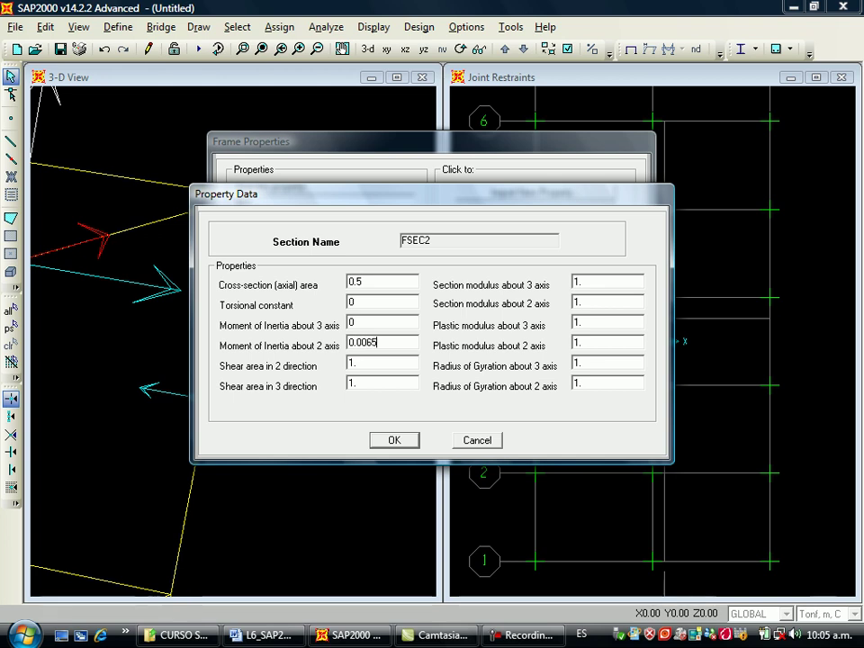
key(Tab)
text(0)
text(.)
key(Return)
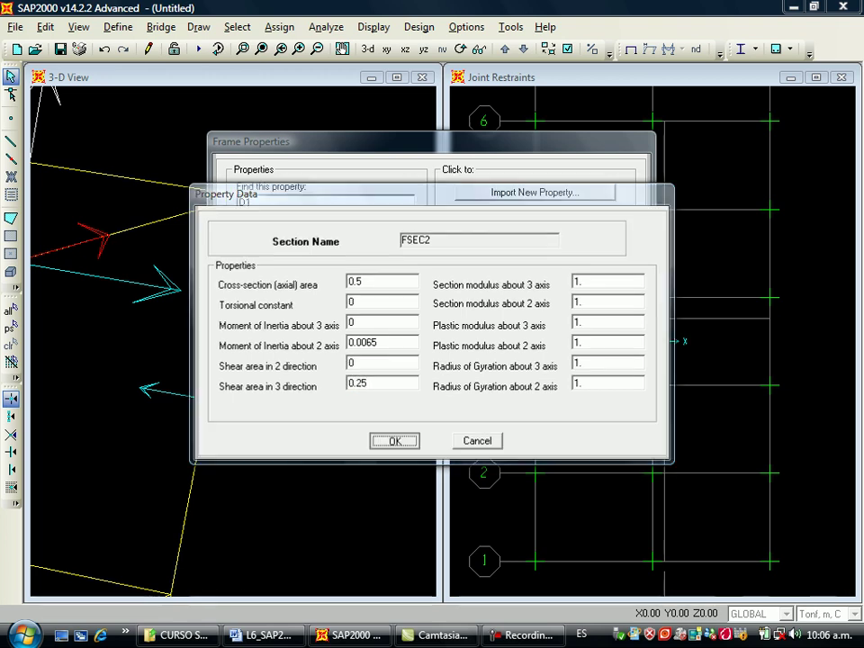
Name the second general section CCD1, assign it the CONCRETO material and save the frame section definitions.
drag(468, 182, 434, 182)
text(CC)
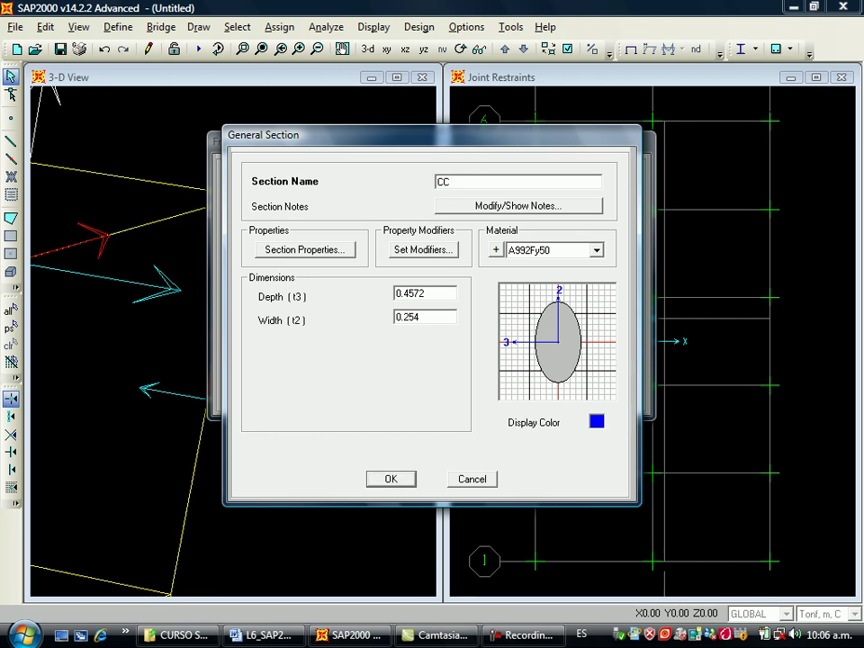
text(D)
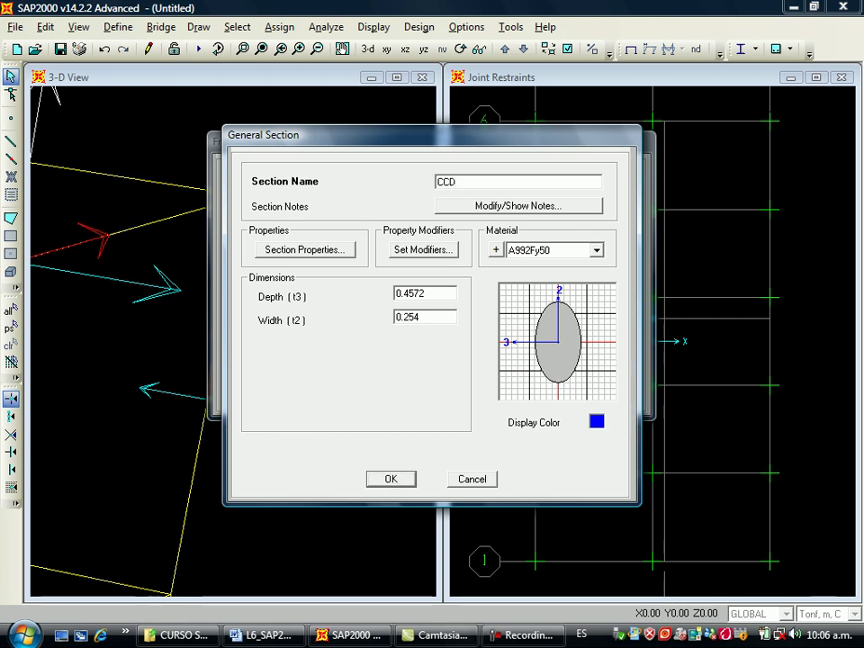
text(1)
click(596, 250)
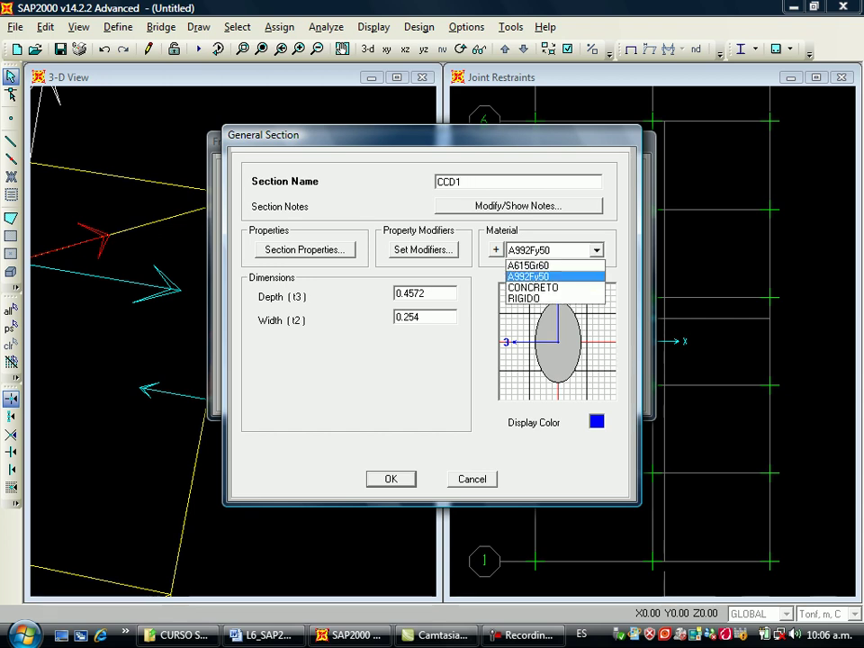
click(538, 288)
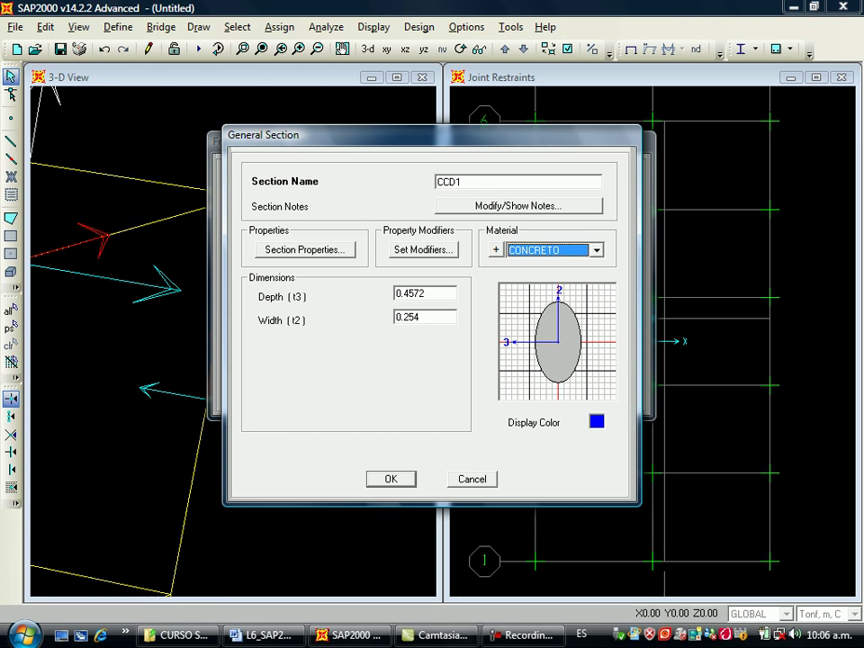
key(Return)
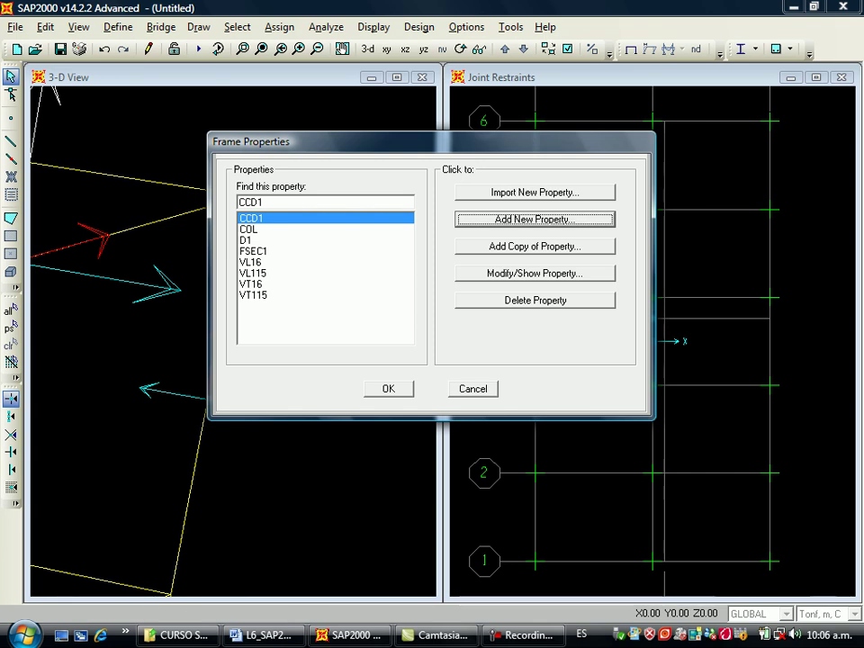
click(388, 388)
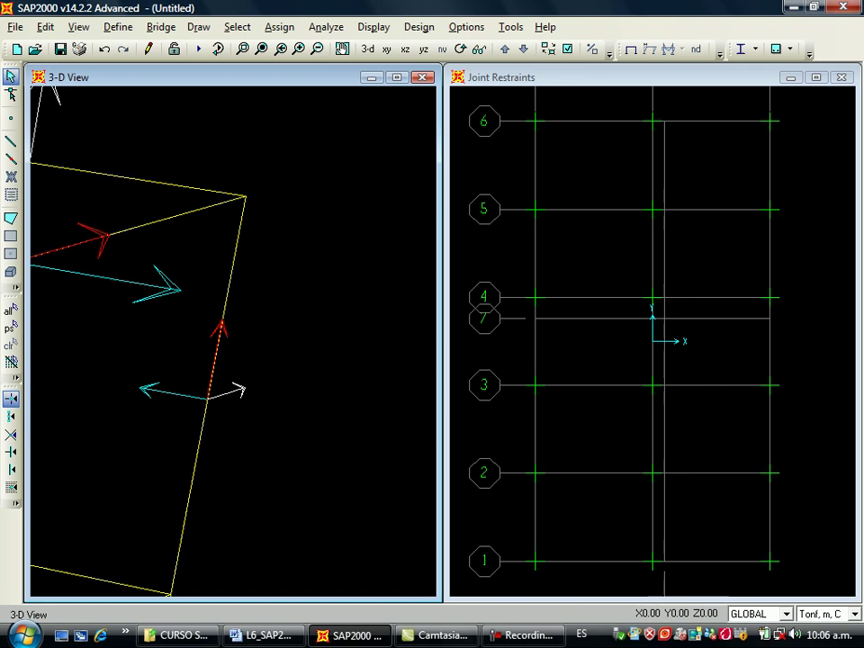
Show the whole building in the 3-D view and turn off the frame local axes display.
click(261, 48)
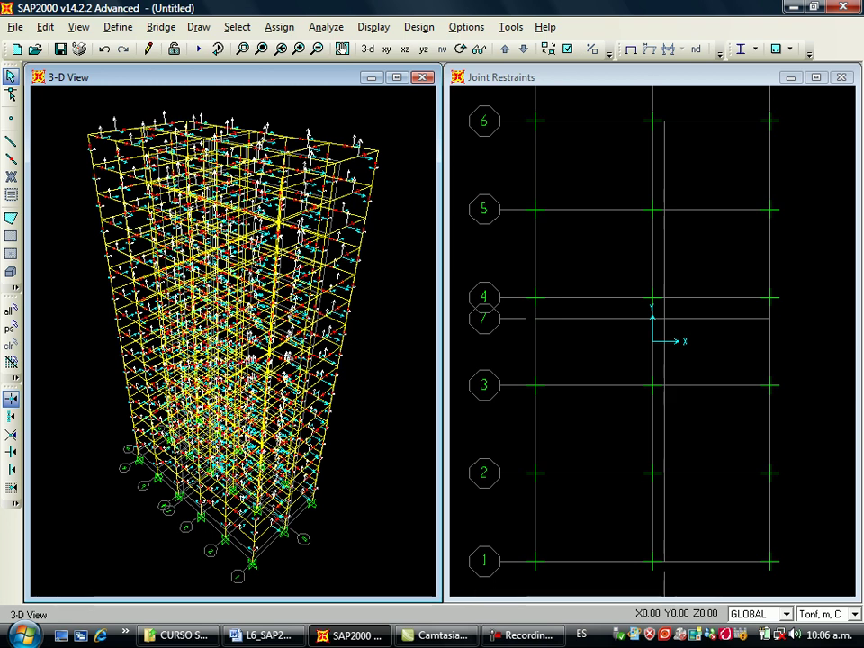
key(ctrl+w)
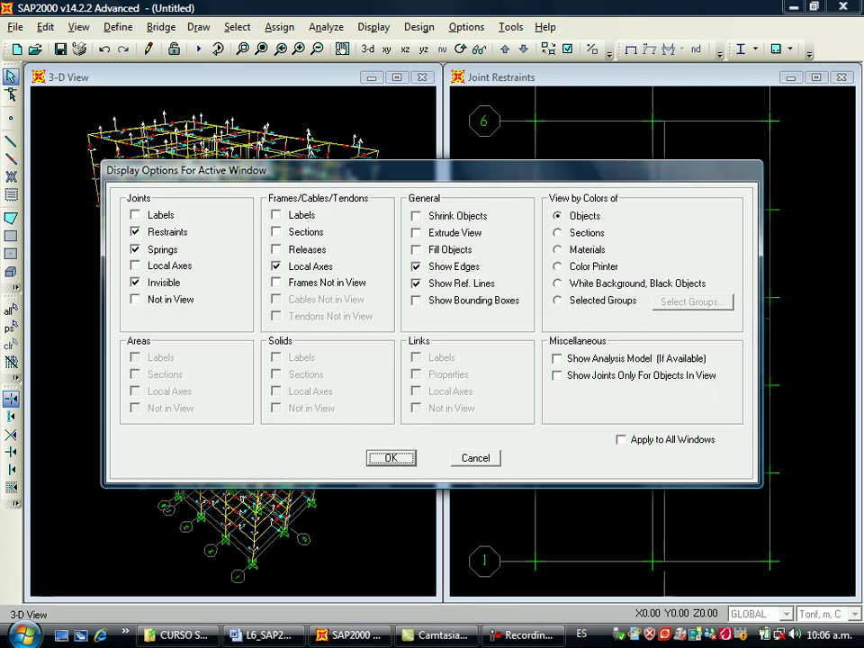
click(277, 266)
key(Return)
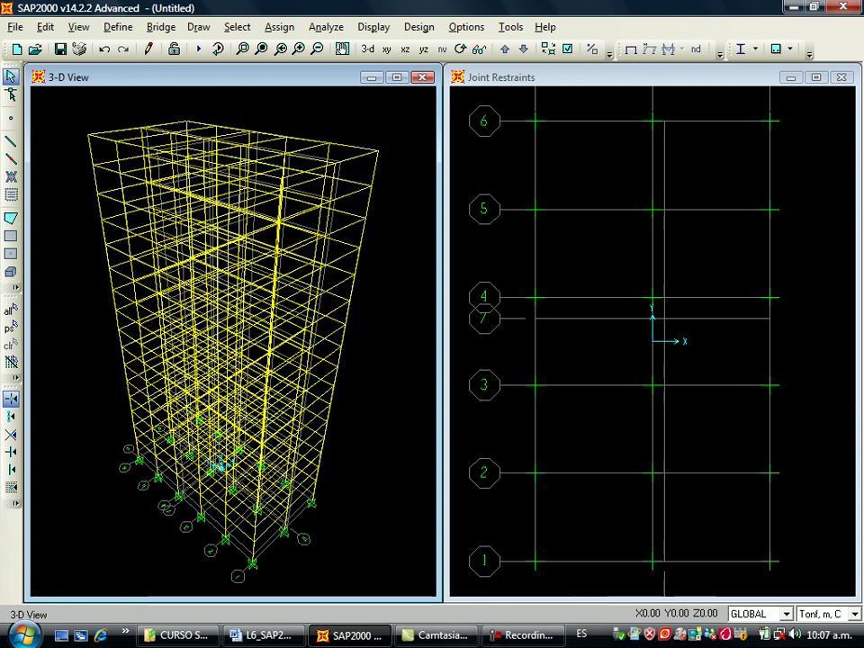
Display the Y-Z elevation at X=8 in the Joint Restraints window.
click(540, 78)
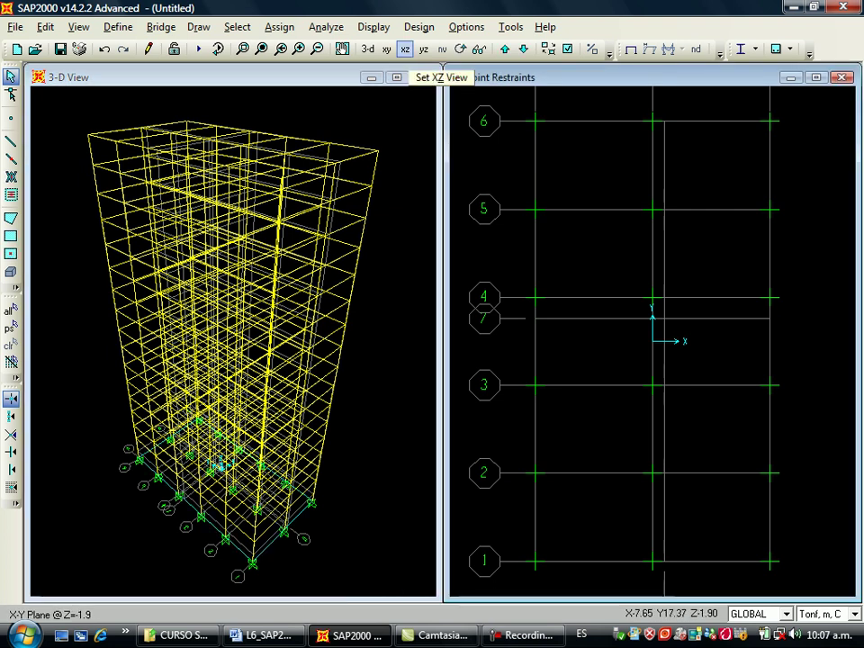
click(423, 50)
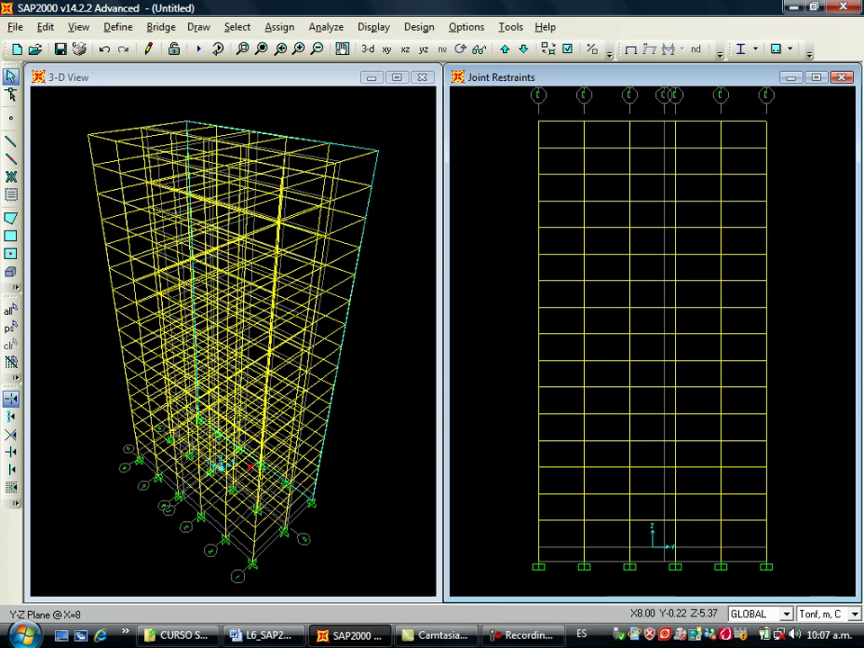
mouse_move(654, 100)
mouse_down()
mouse_move(645, 211)
mouse_move(662, 117)
mouse_up()
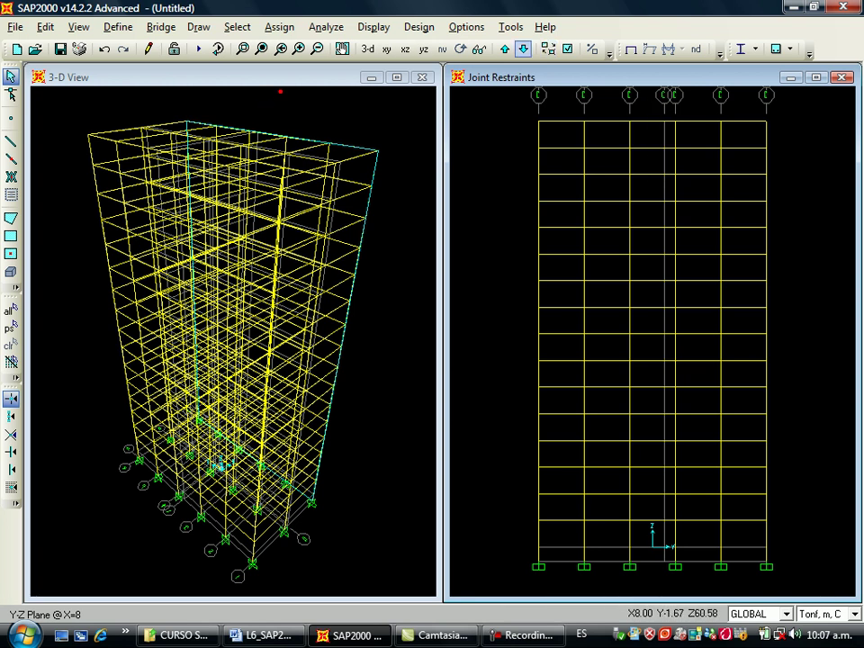
Divide all the central-bay beams of the Y-Z elevation at X=0 into 2 frames each, with a length ratio of 1.
click(523, 49)
click(523, 48)
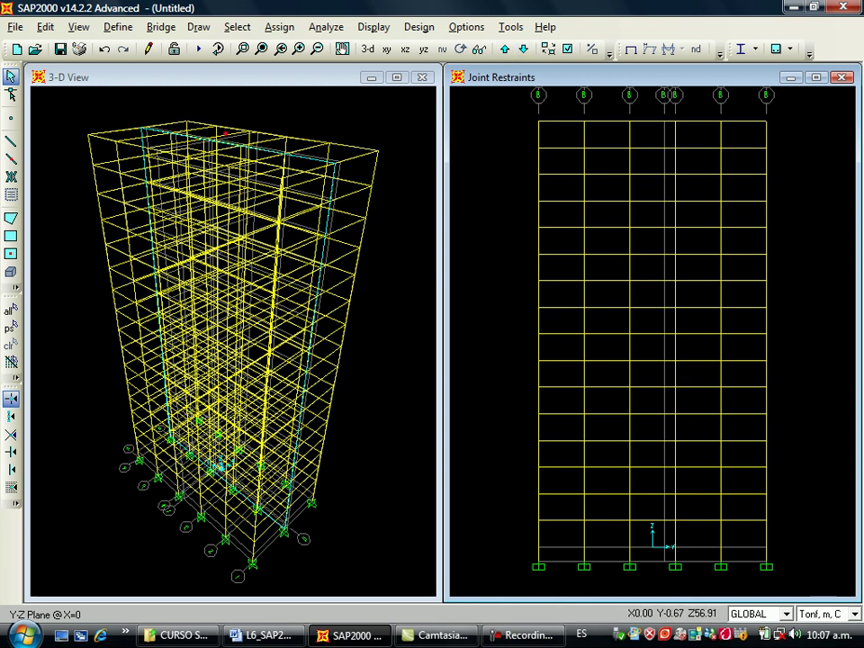
drag(655, 133, 642, 542)
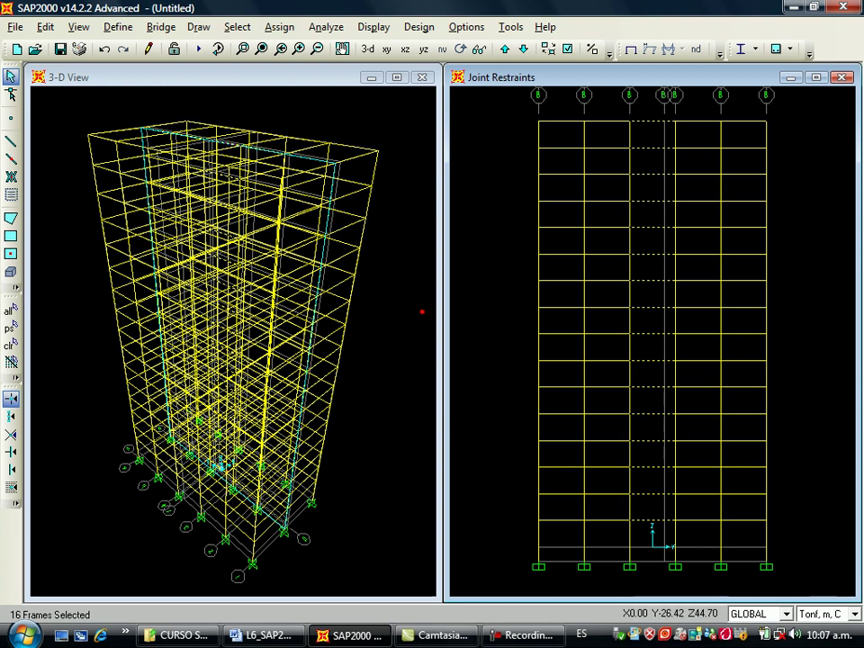
click(45, 27)
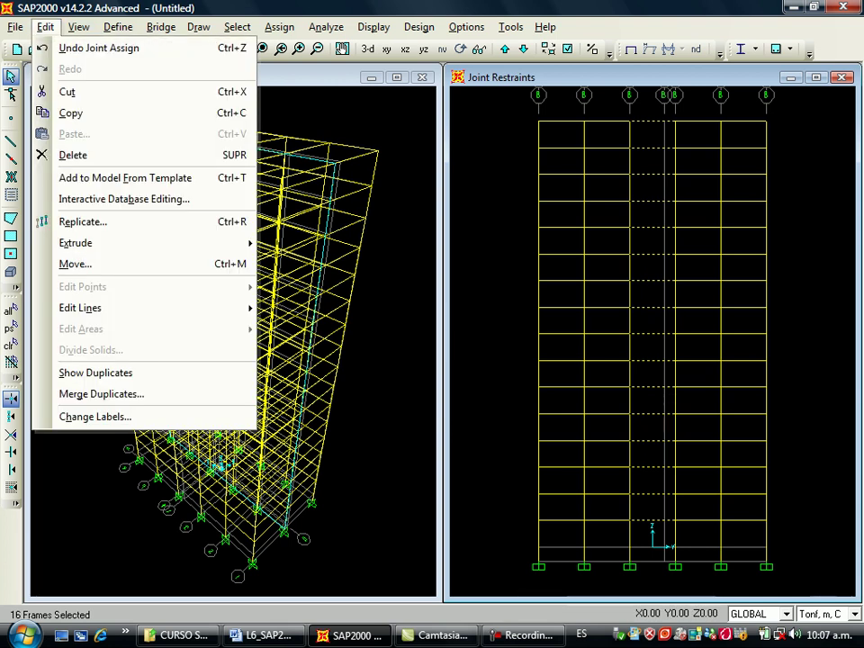
mouse_move(117, 308)
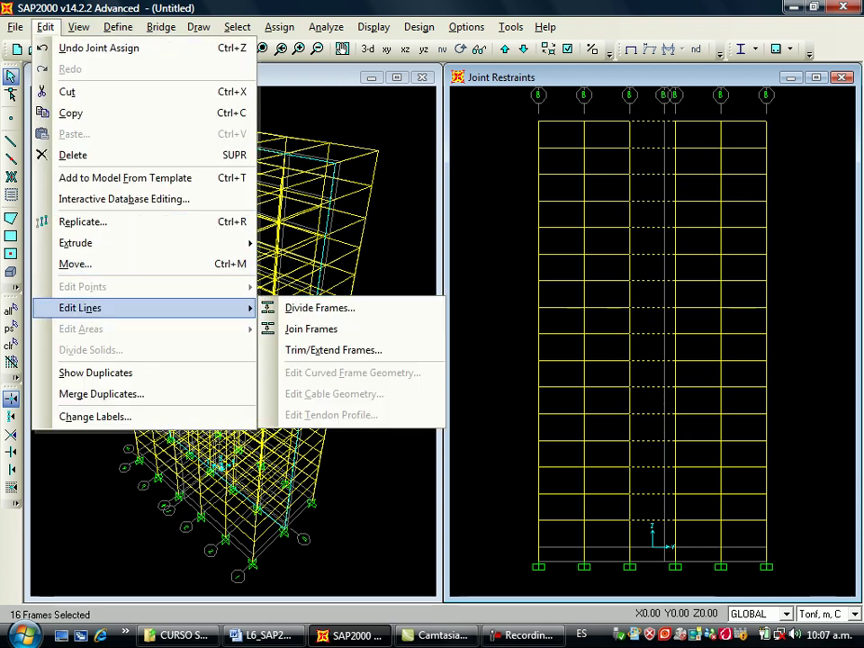
click(319, 308)
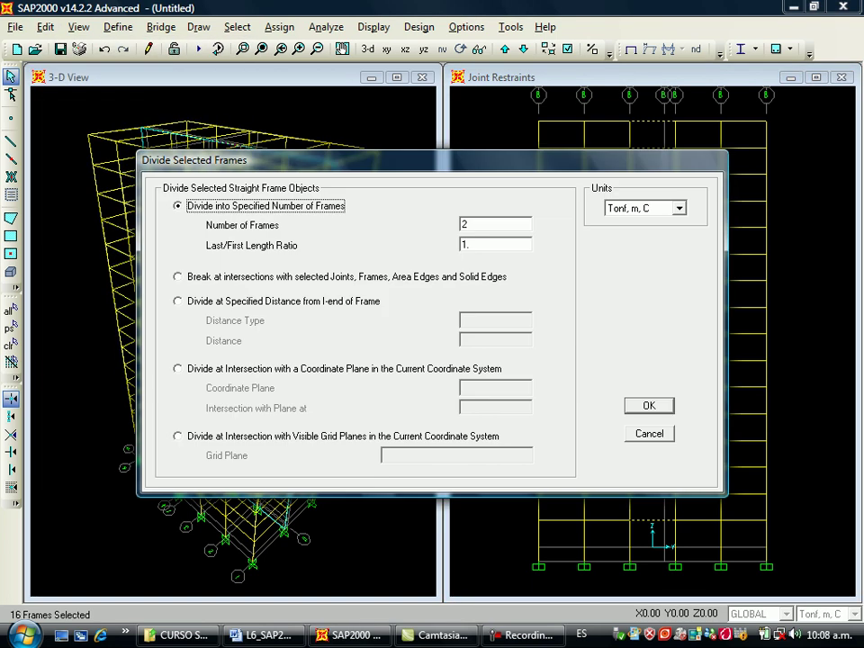
click(647, 406)
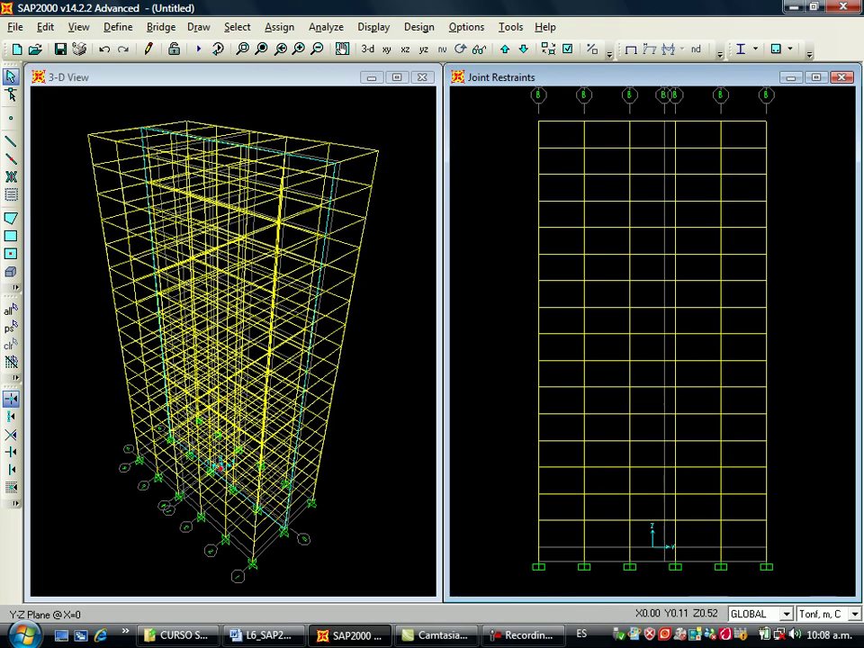
Add grid line 8 at ordinate 0 to the Y grid data of the GLOBAL system and save the grid.
right_click(648, 537)
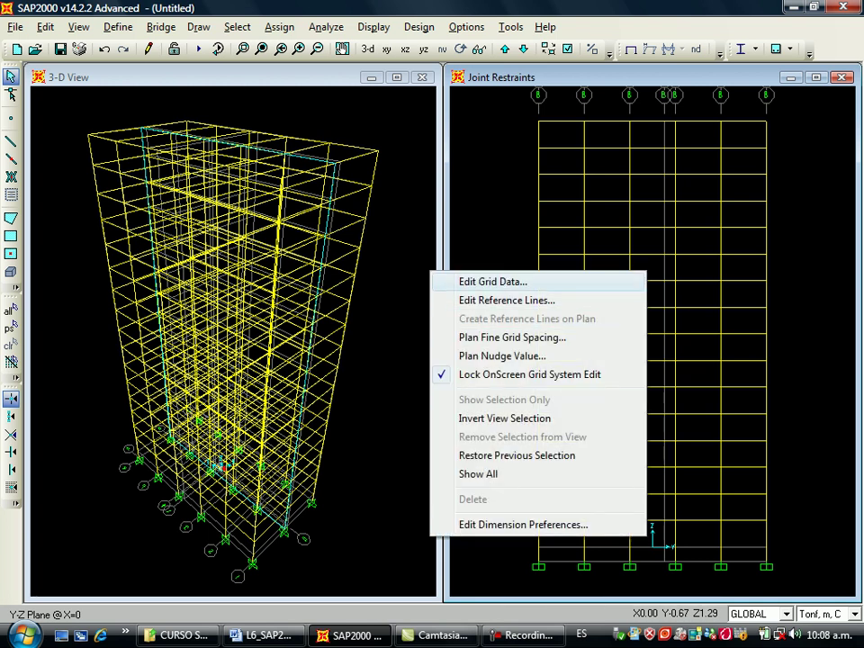
click(491, 281)
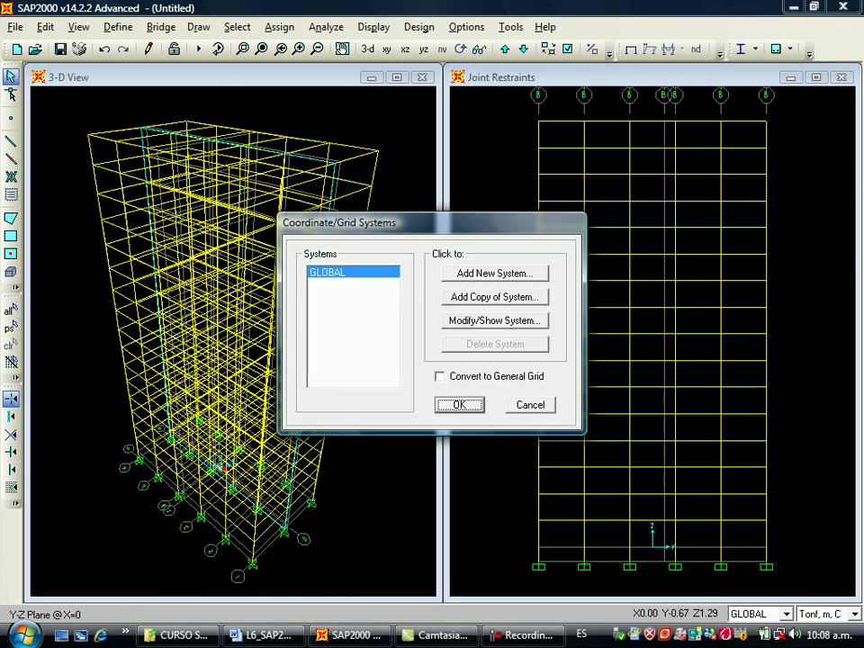
click(494, 274)
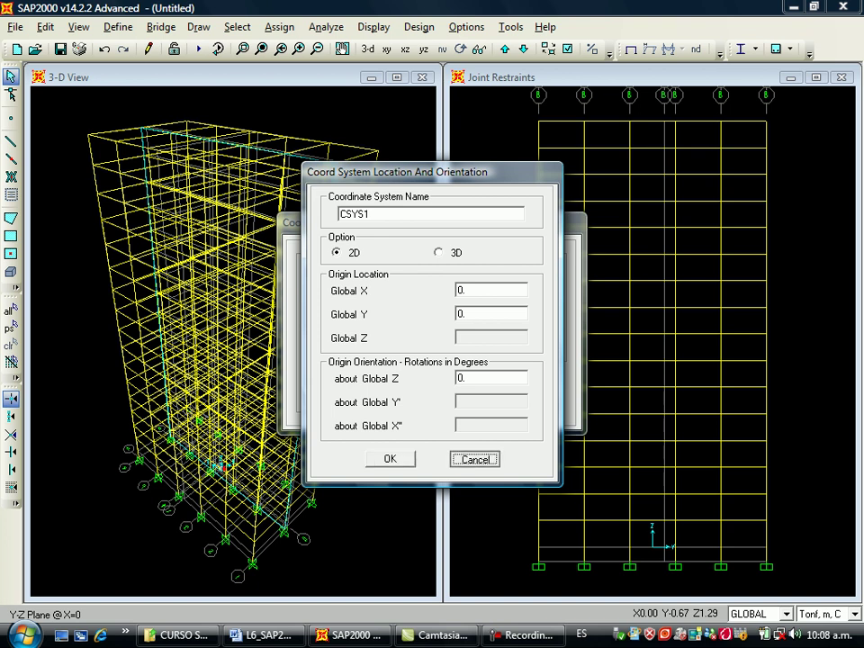
click(390, 459)
click(494, 321)
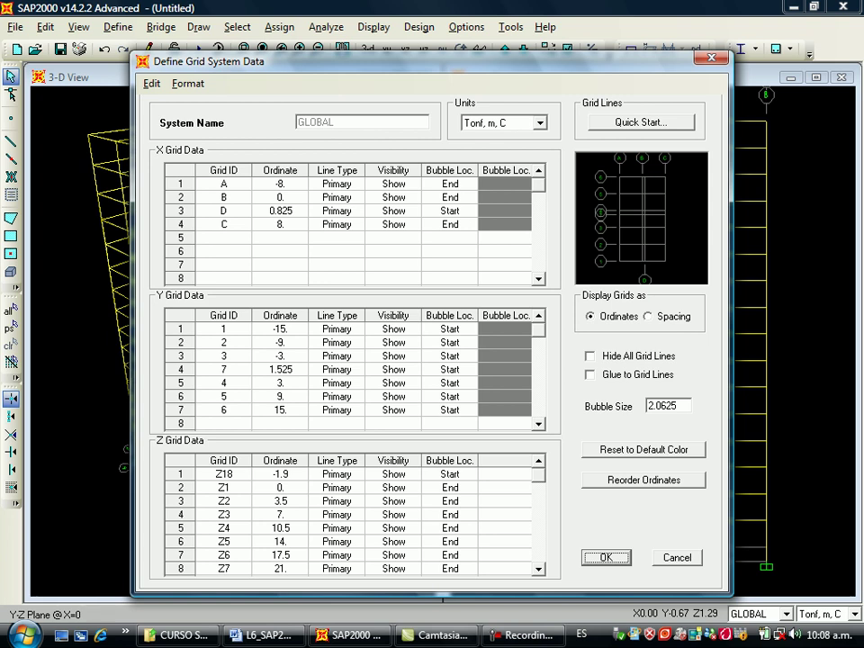
click(224, 423)
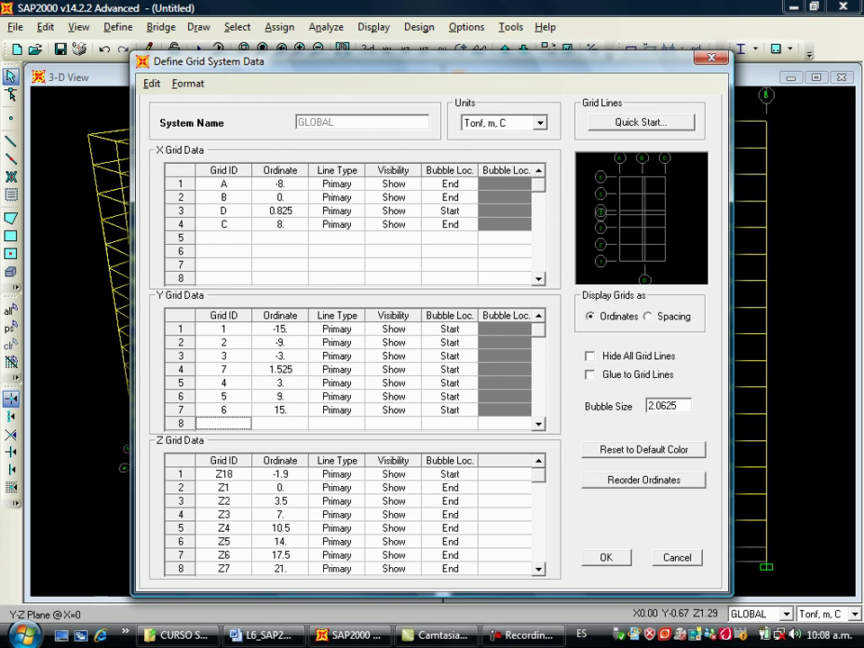
text(8)
key(Tab)
text(0)
key(Return)
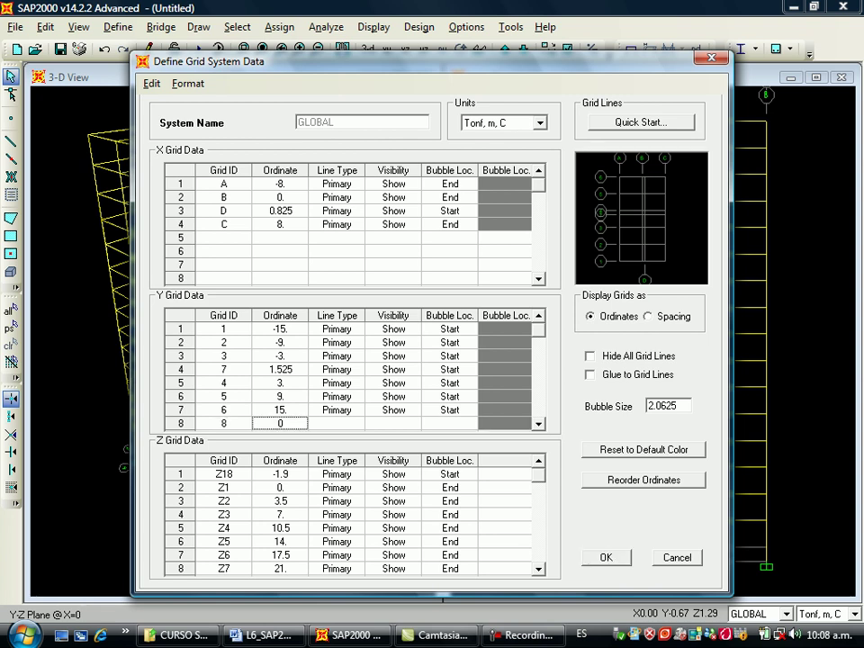
click(606, 557)
click(459, 404)
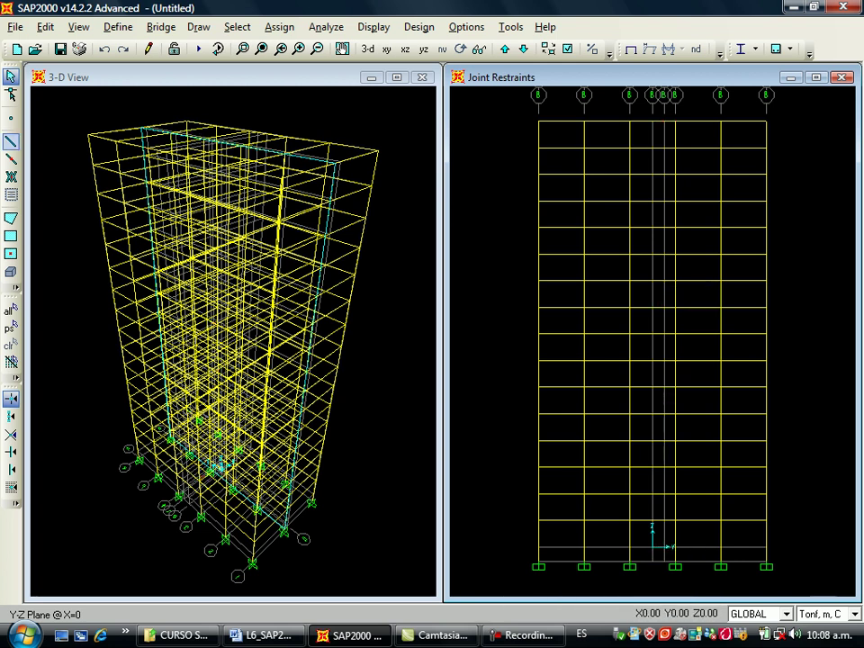
Draw frame members story by story along the Y=0 grid line of the X=0 elevation, from Z=-1.9 up to Z=56.
click(11, 143)
click(549, 268)
click(653, 562)
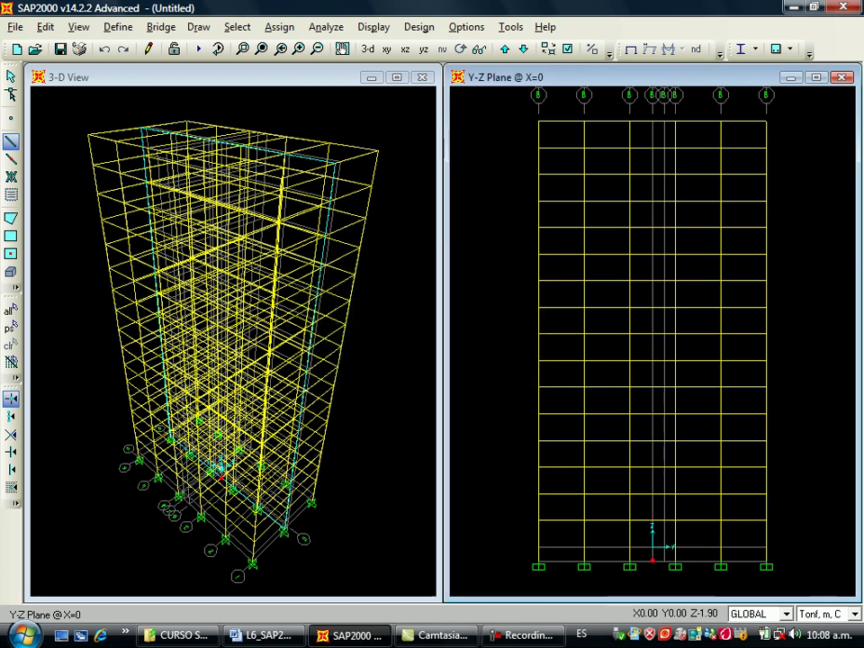
click(652, 493)
click(652, 467)
click(653, 439)
click(653, 413)
click(652, 387)
click(653, 360)
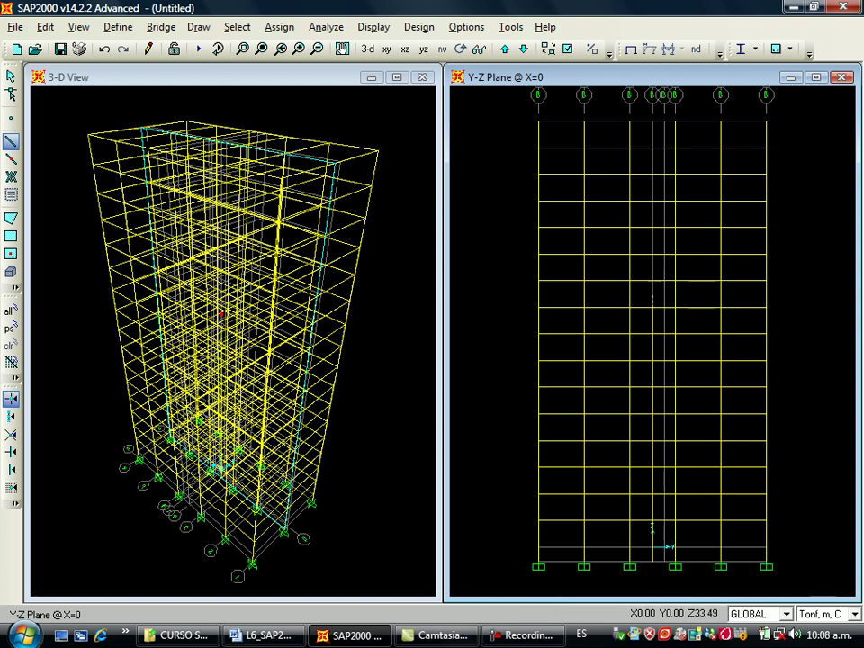
click(652, 254)
click(653, 227)
click(652, 200)
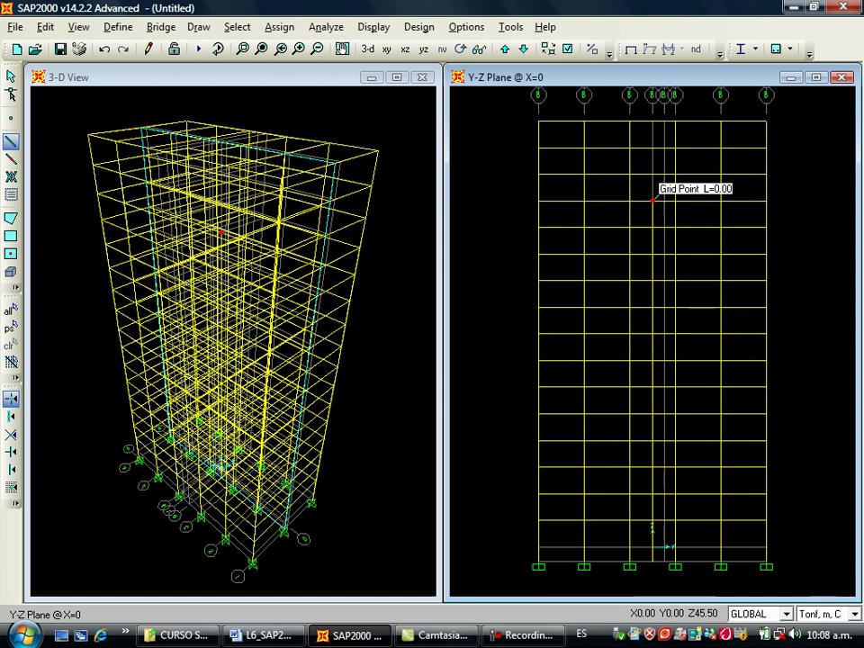
click(653, 147)
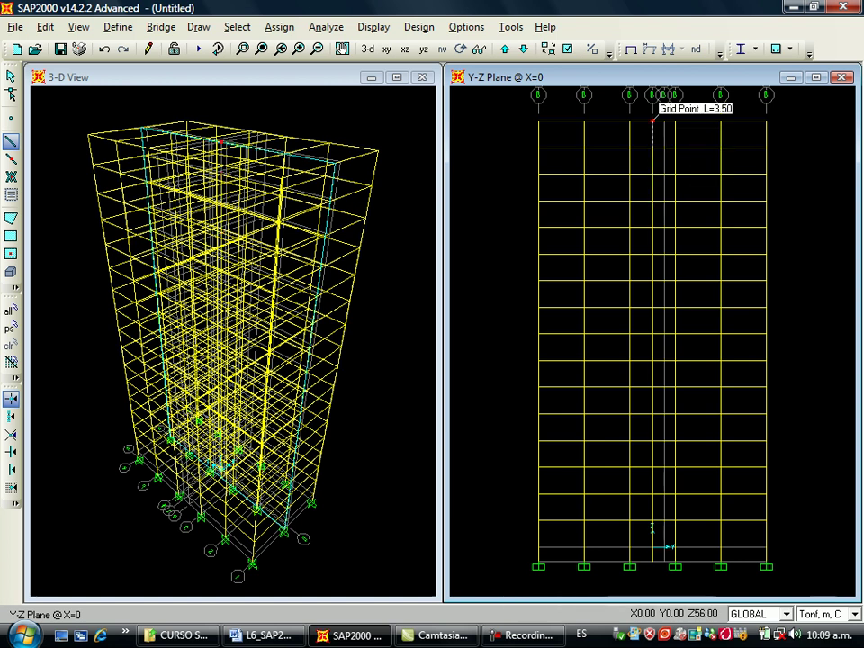
click(652, 120)
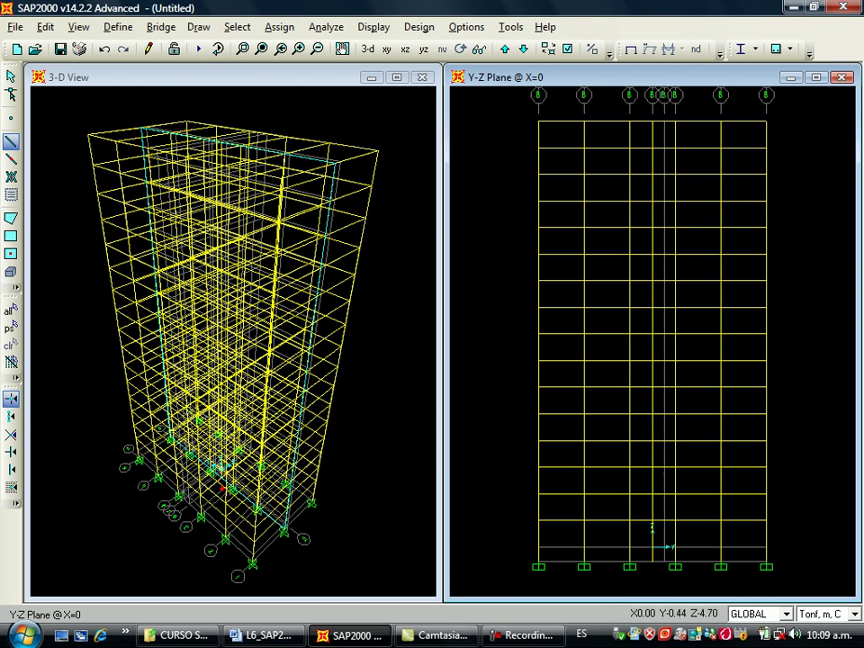
key(Escape)
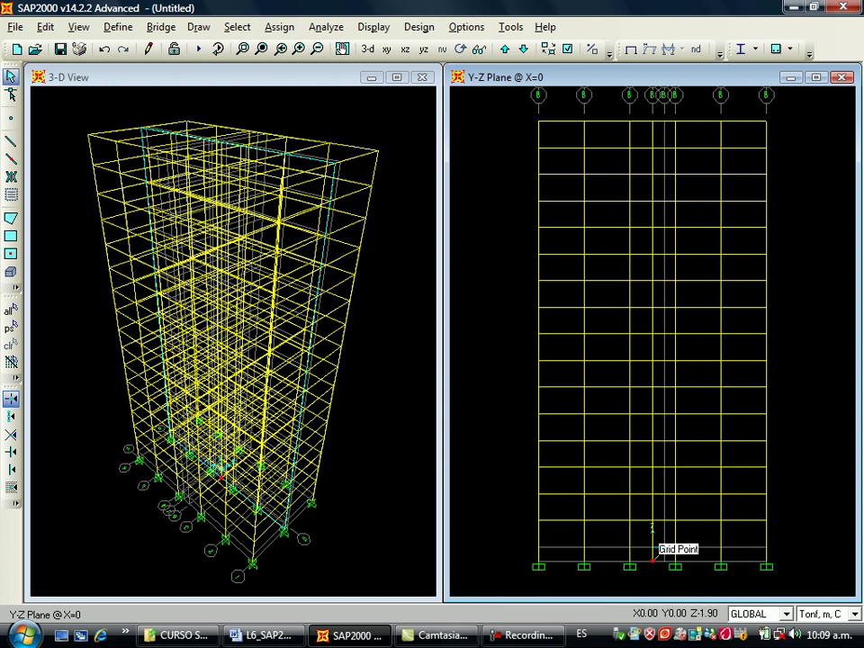
Assign a fully fixed restraint to the base joint of the new vertical line at Y=0.
click(653, 561)
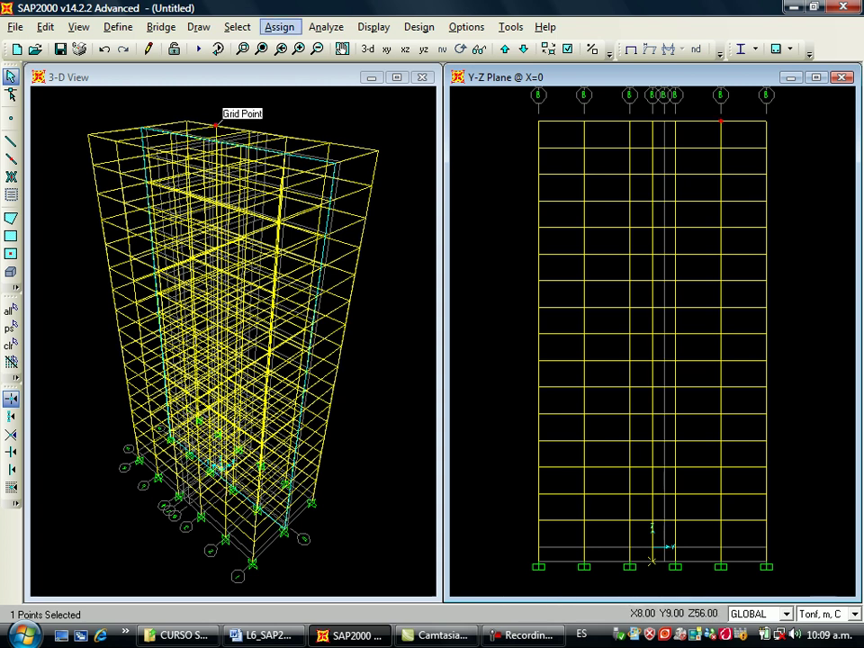
click(279, 27)
mouse_move(378, 48)
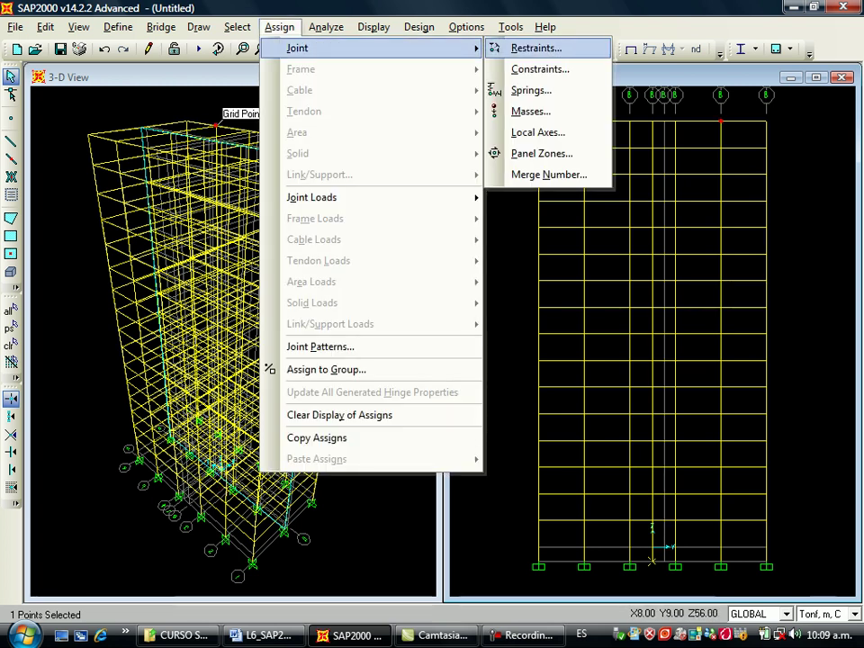
click(537, 48)
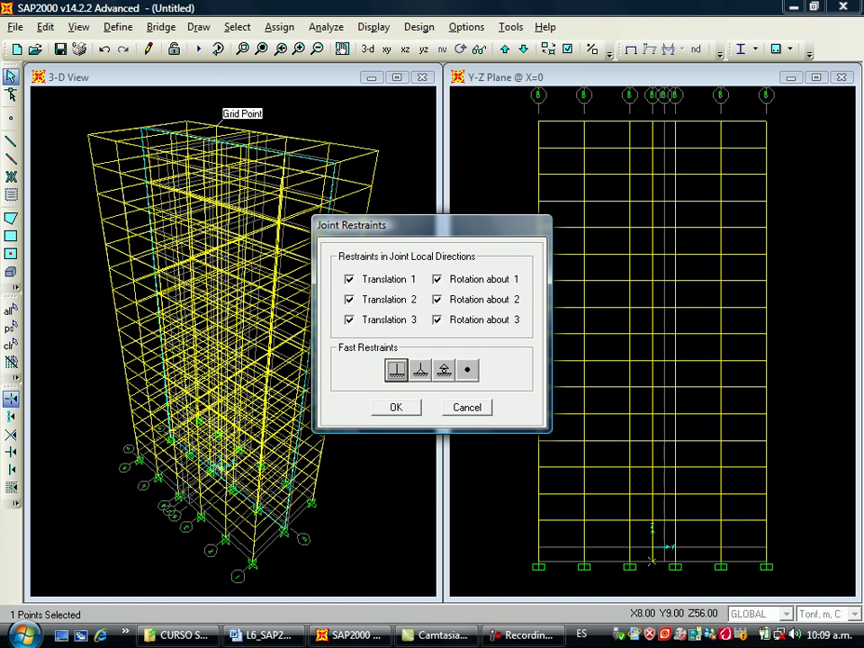
click(396, 408)
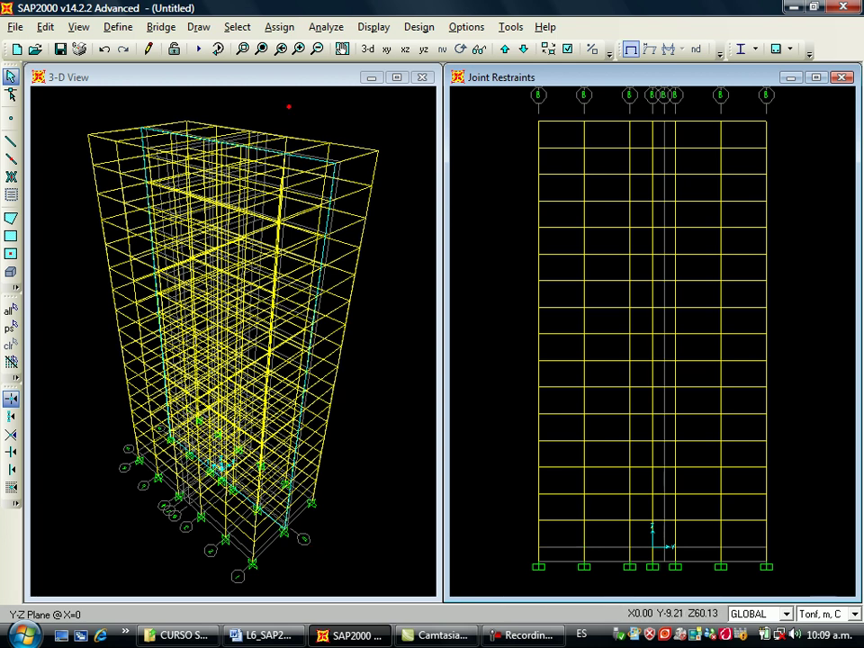
Turn on the frame local axes display in the Y-Z elevation at X=0.
click(567, 50)
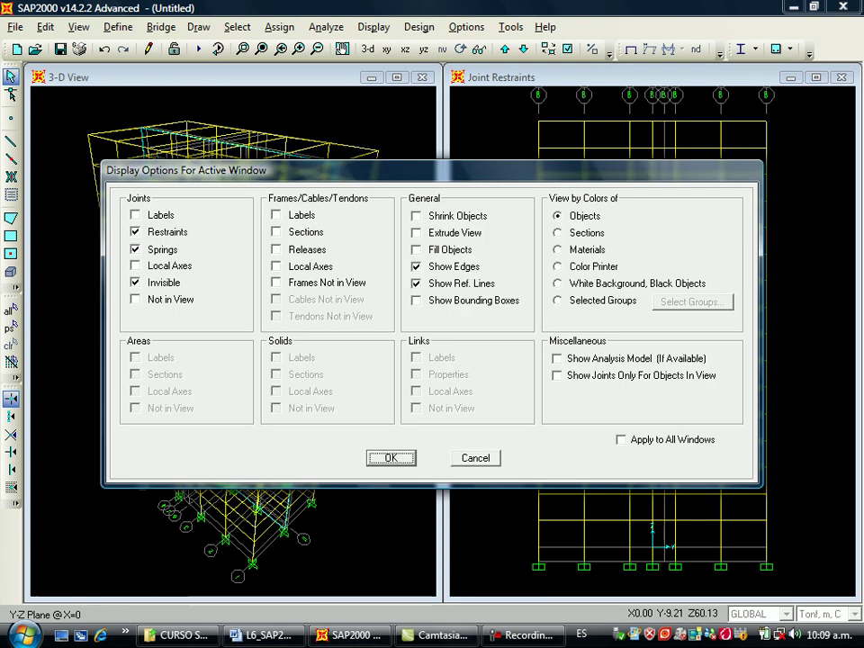
click(277, 267)
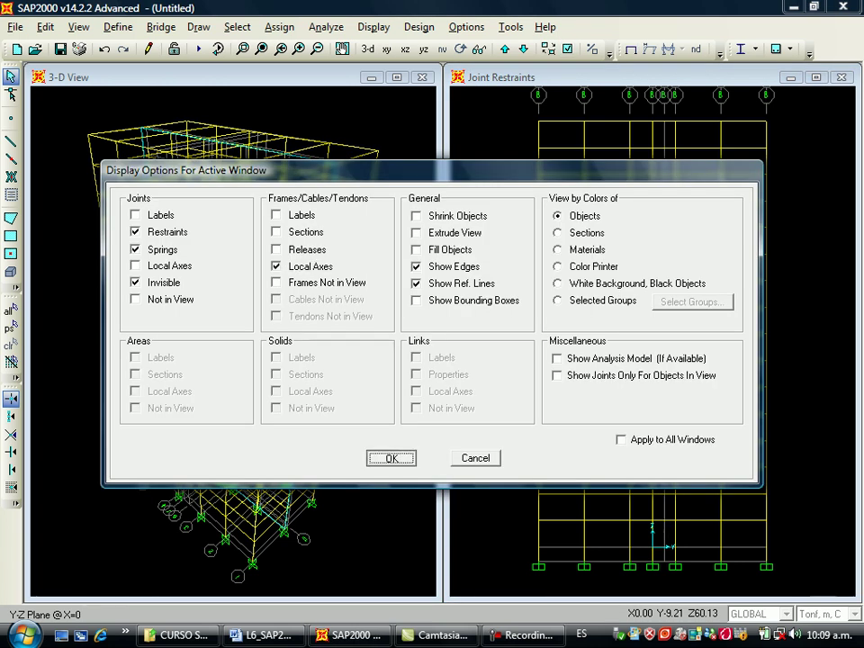
key(Return)
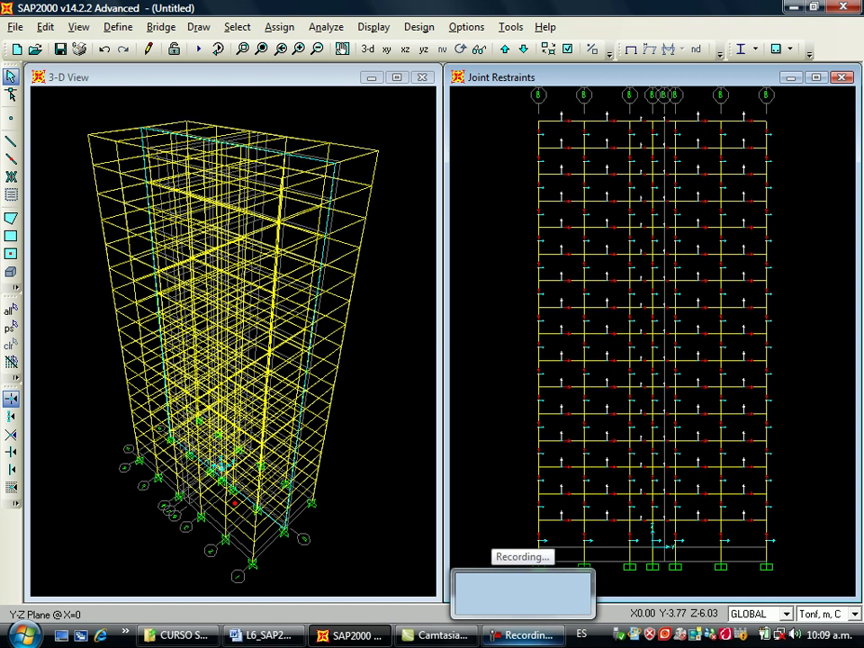
click(522, 592)
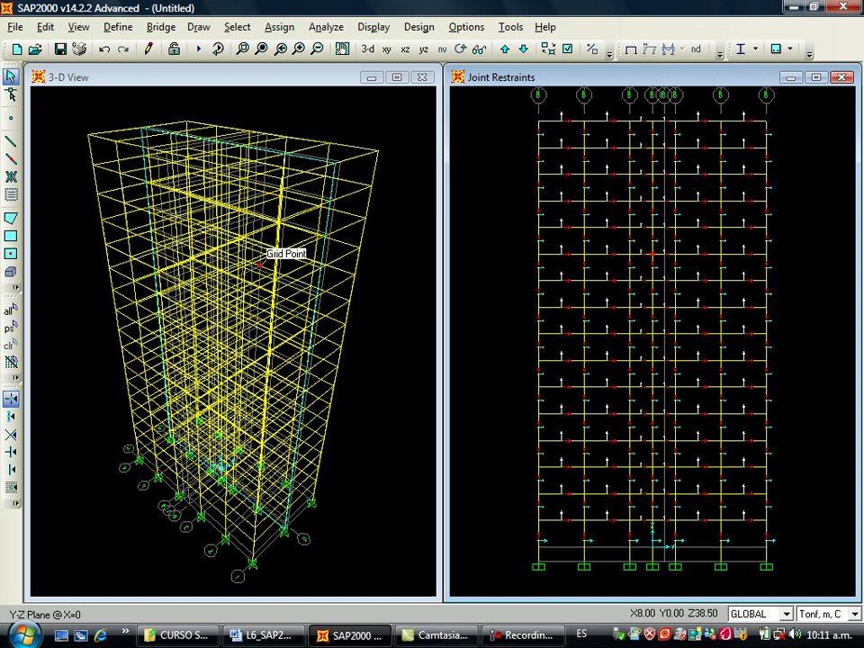
Create another general frame section with a cross-section area of 1.875 and a torsional constant of 0.033.
click(118, 26)
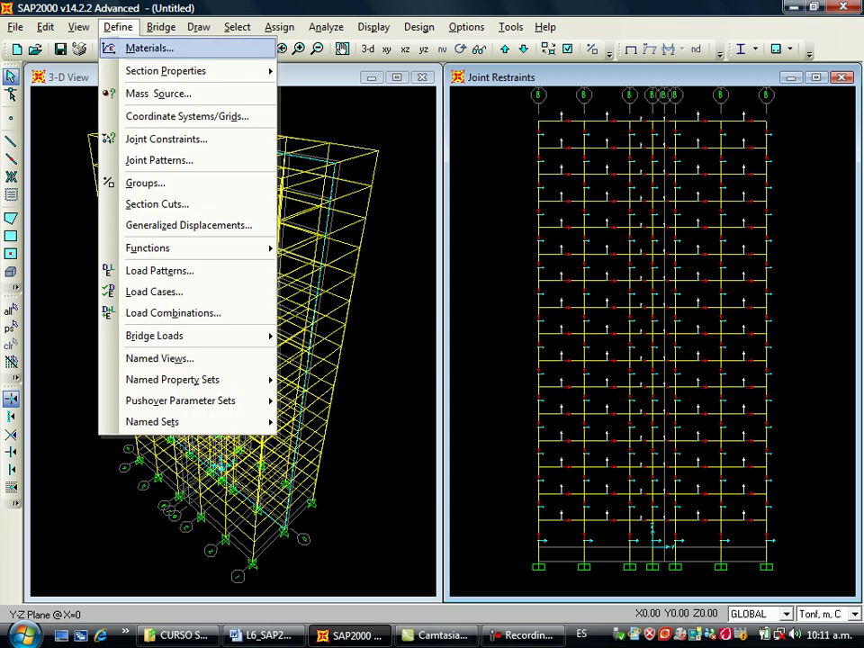
mouse_move(171, 71)
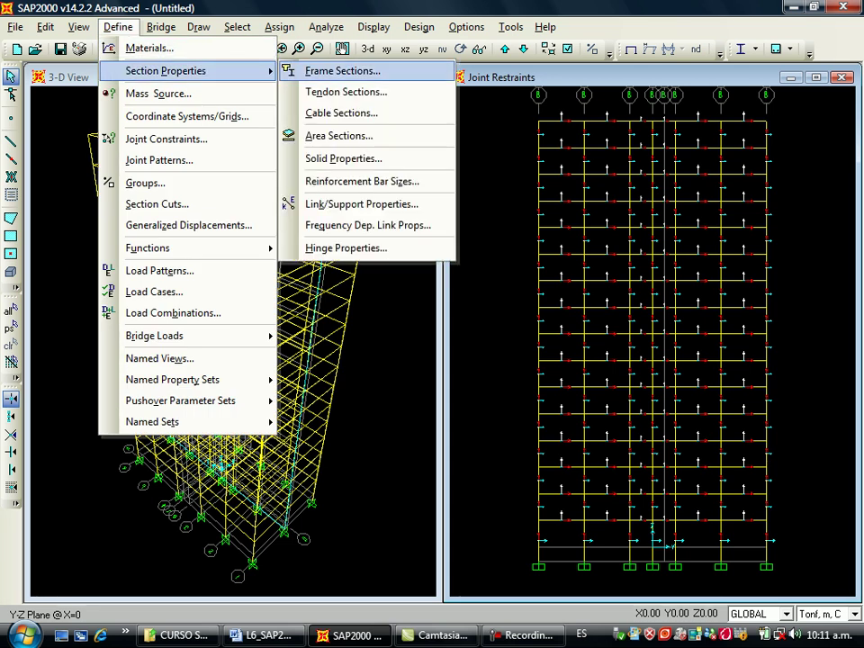
click(342, 70)
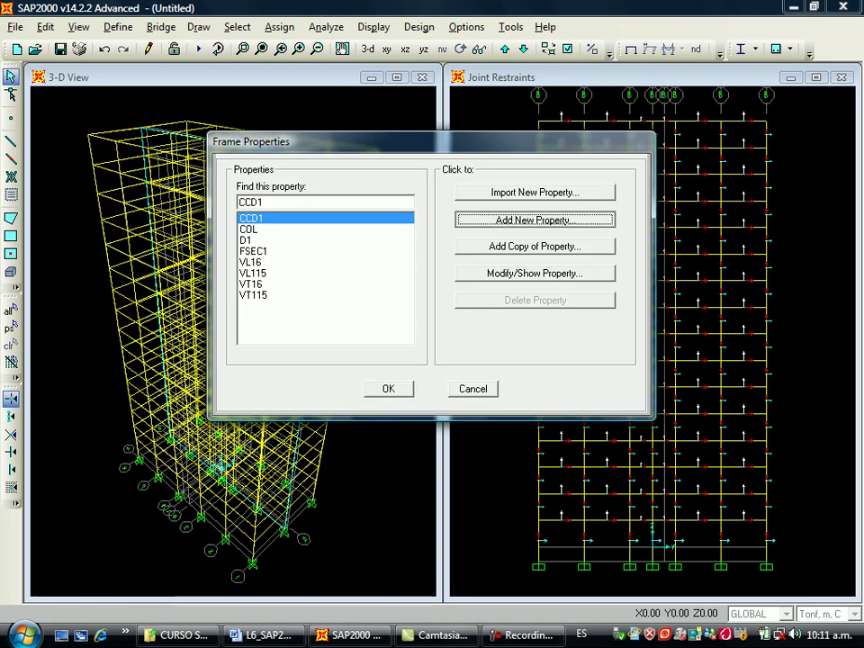
click(535, 220)
click(275, 238)
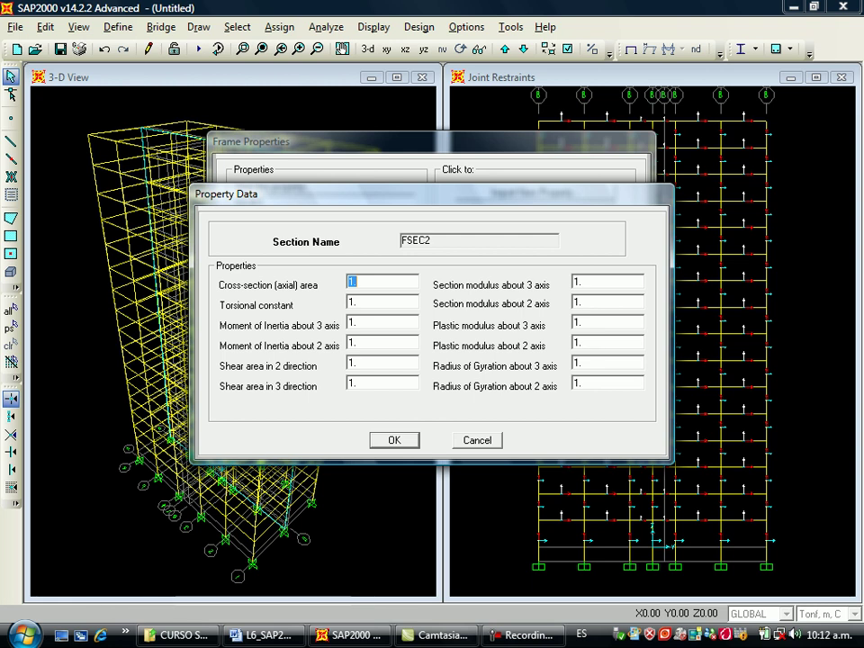
text(1.8)
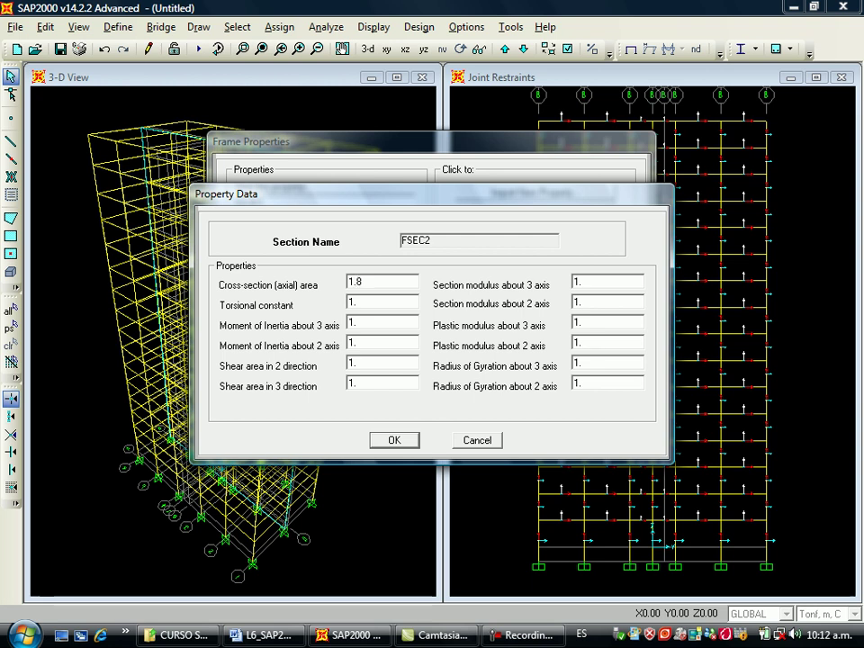
text(75)
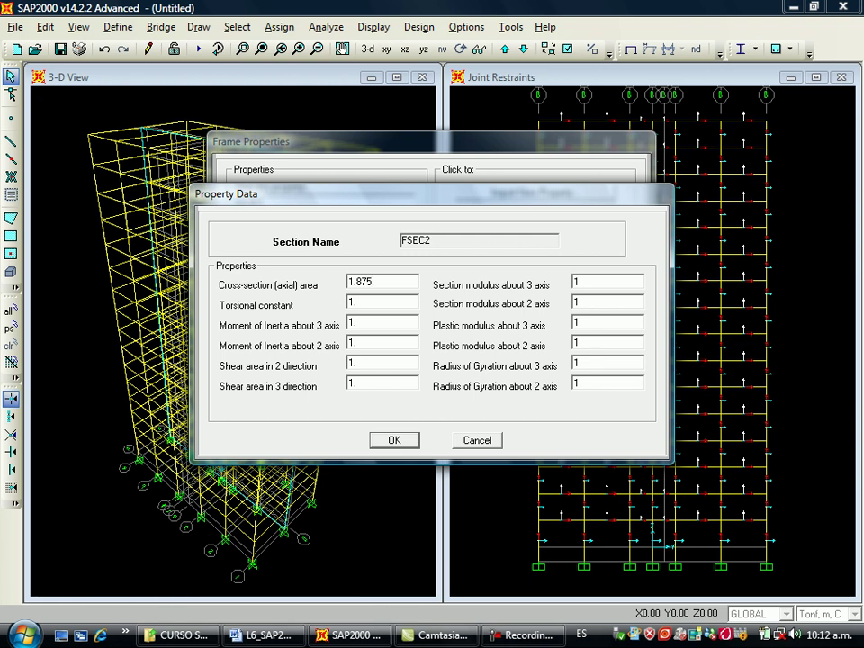
key(Tab)
text(0.033)
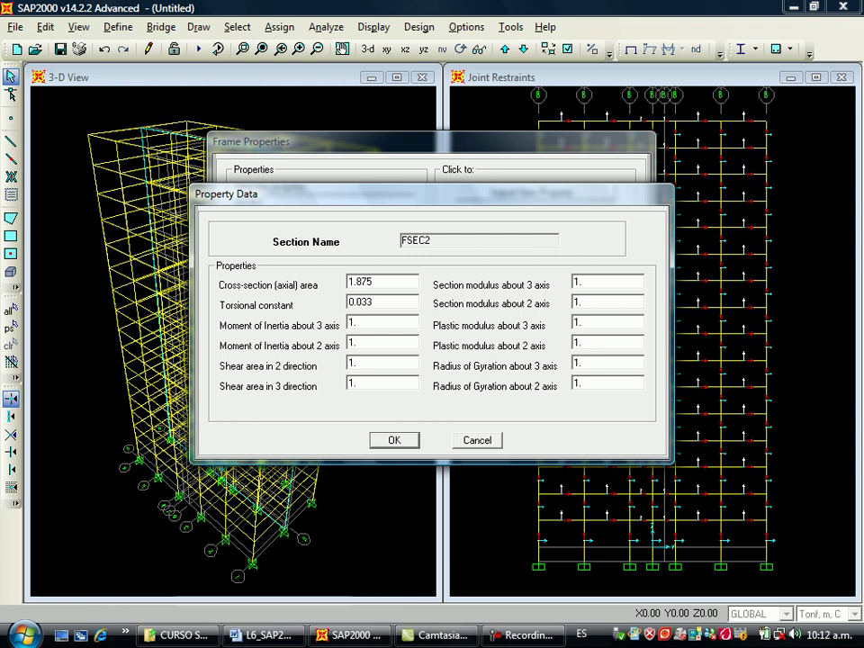
Set the section's moment of inertia about axis 3 to 0 and axis 2 to 7.9766, with shear areas 0 in direction 2 and 1.625 in direction 3.
key(Tab)
text(0)
key(Tab)
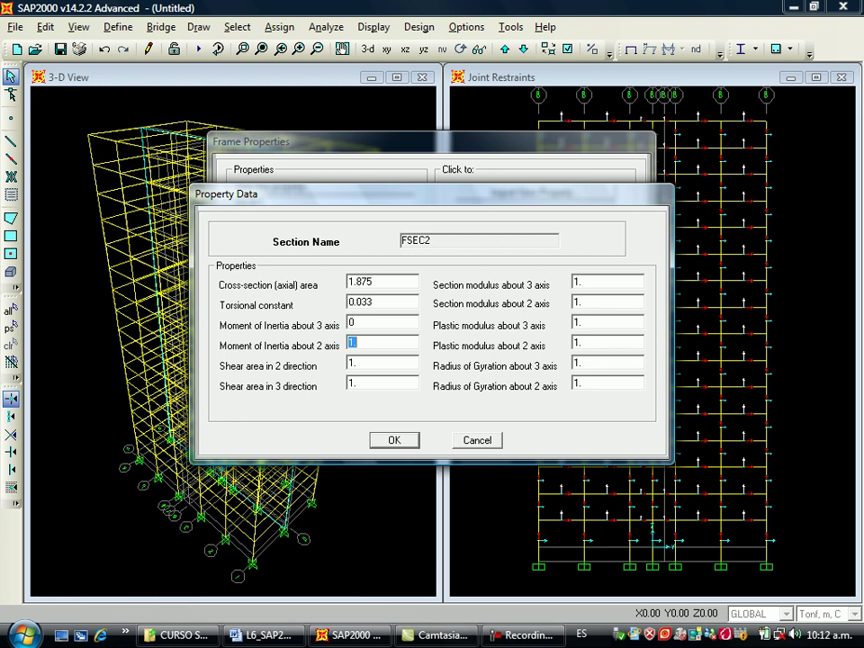
text(7.97)
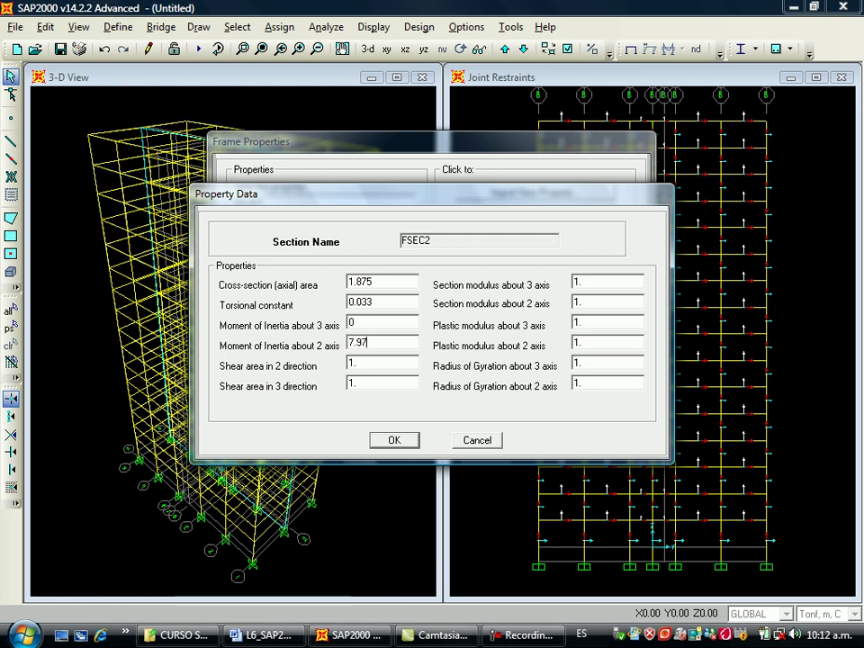
text(66)
key(Tab)
text(01.)
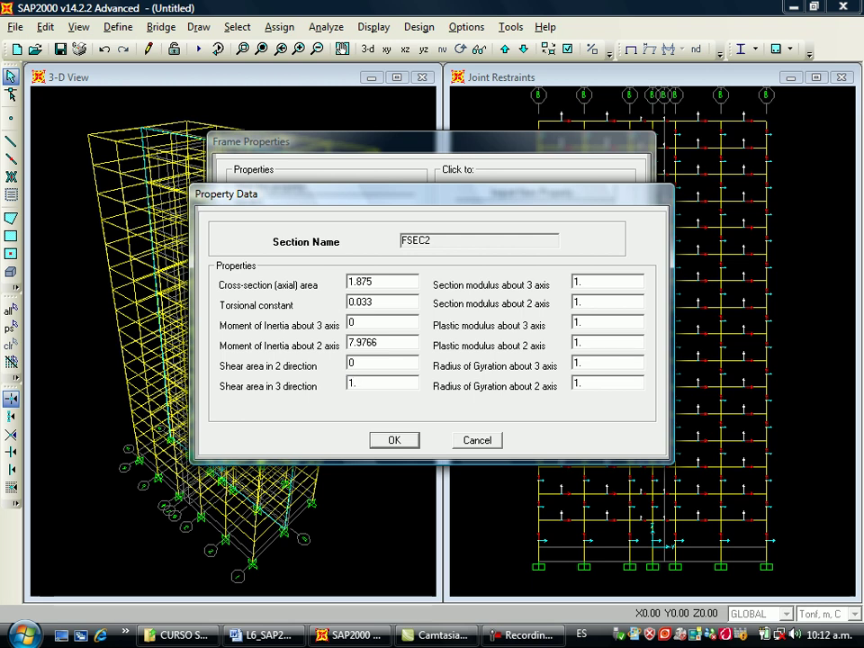
text(625)
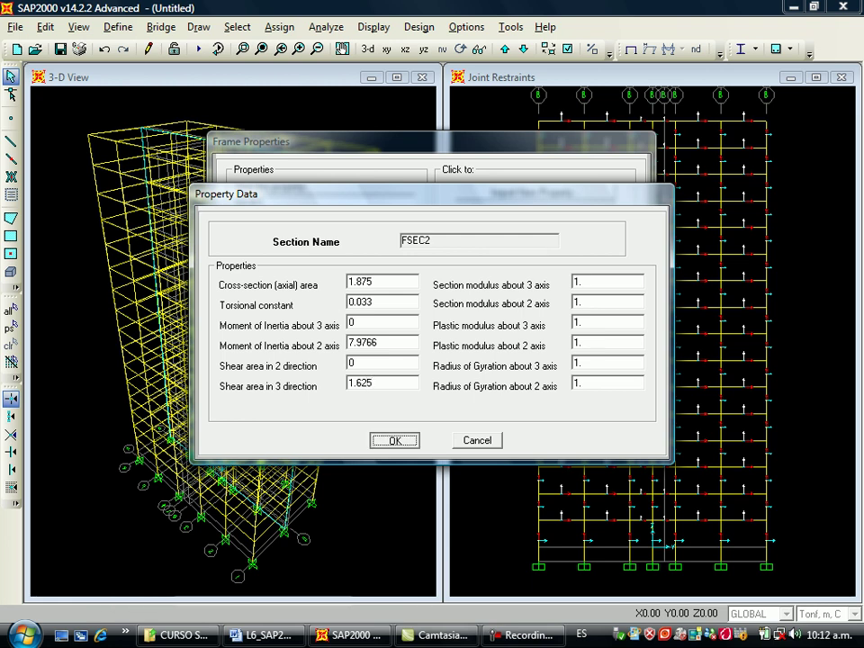
key(Return)
Name the general section D2 and assign it the CONCRETO material.
double_click(461, 182)
text(D)
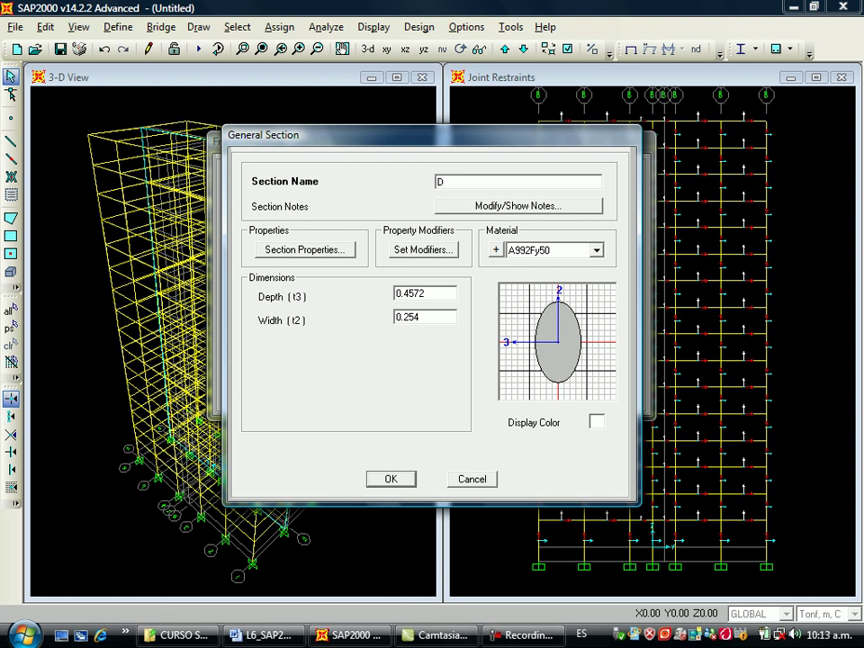
text(2)
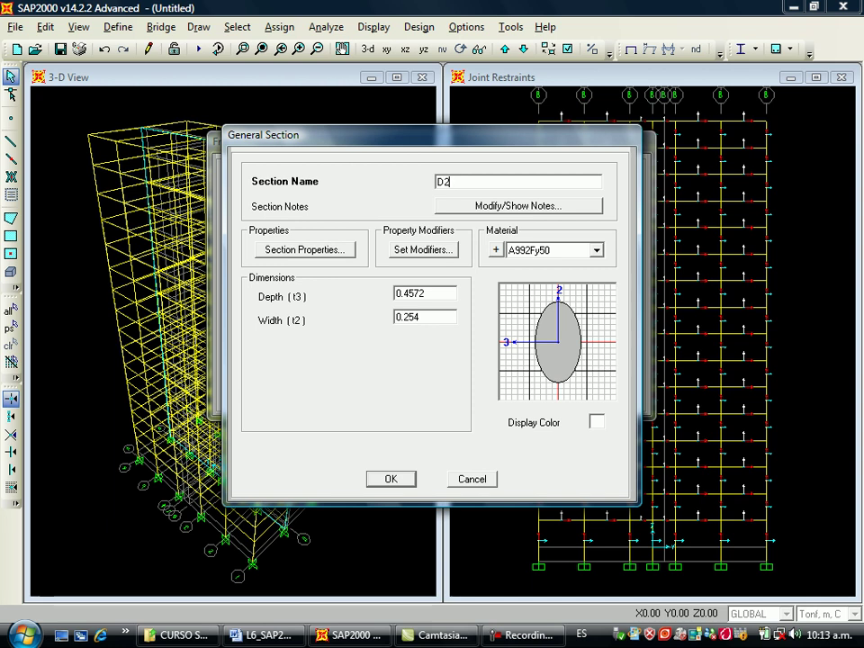
click(597, 250)
key(Down)
key(Return)
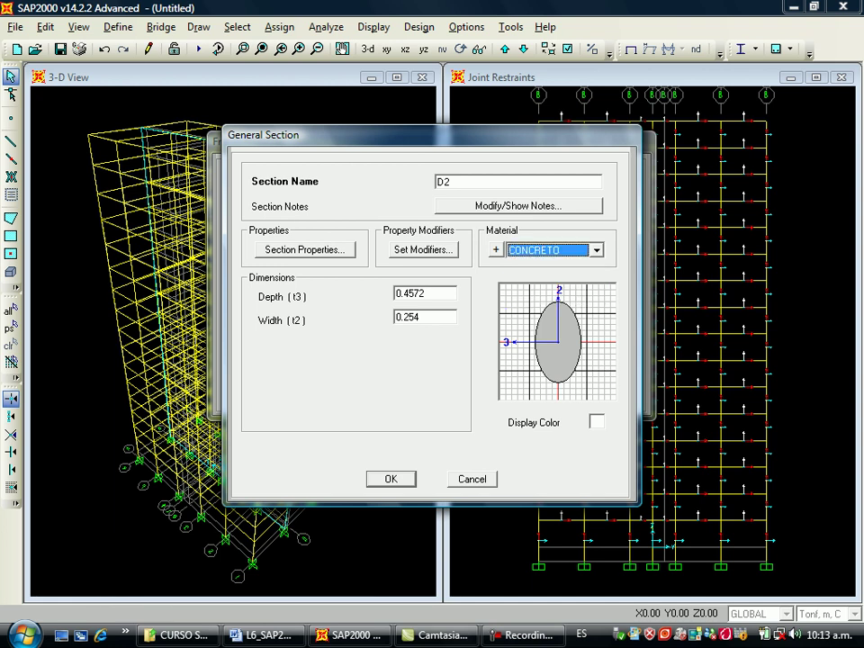
key(Return)
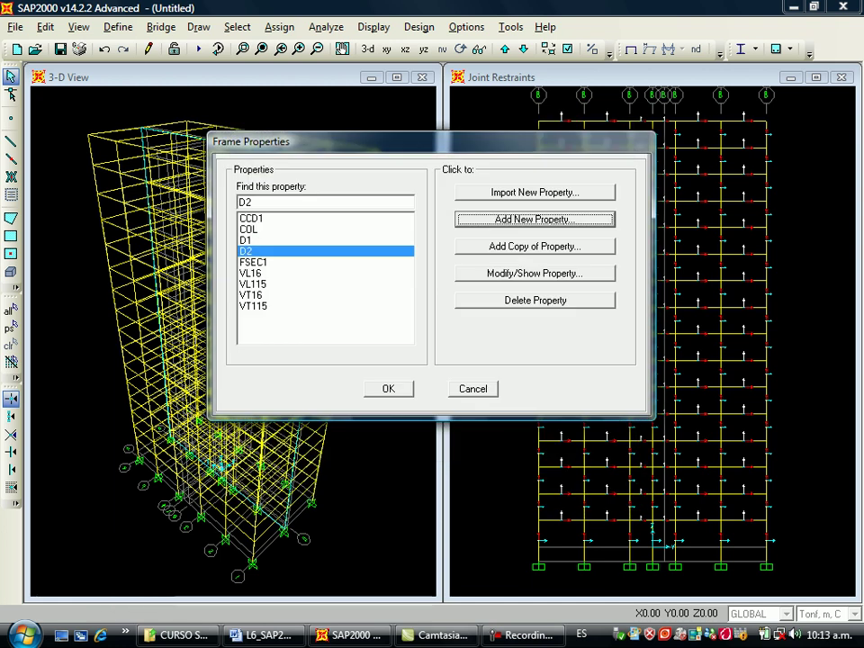
Add another general frame section with cross-section area 0.5, torsional constant 0 and moment of inertia about axis 3 of 0.0065.
key(Return)
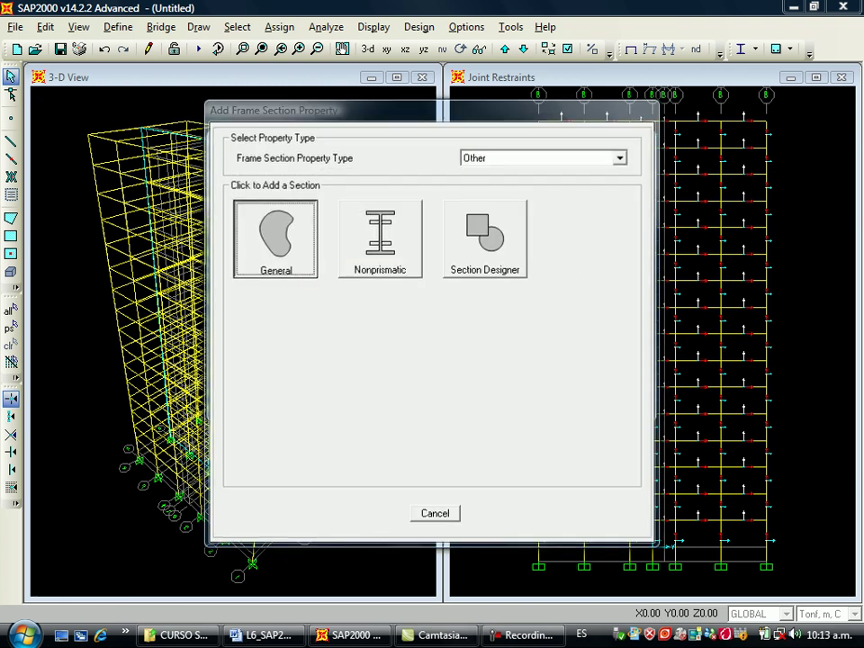
key(Return)
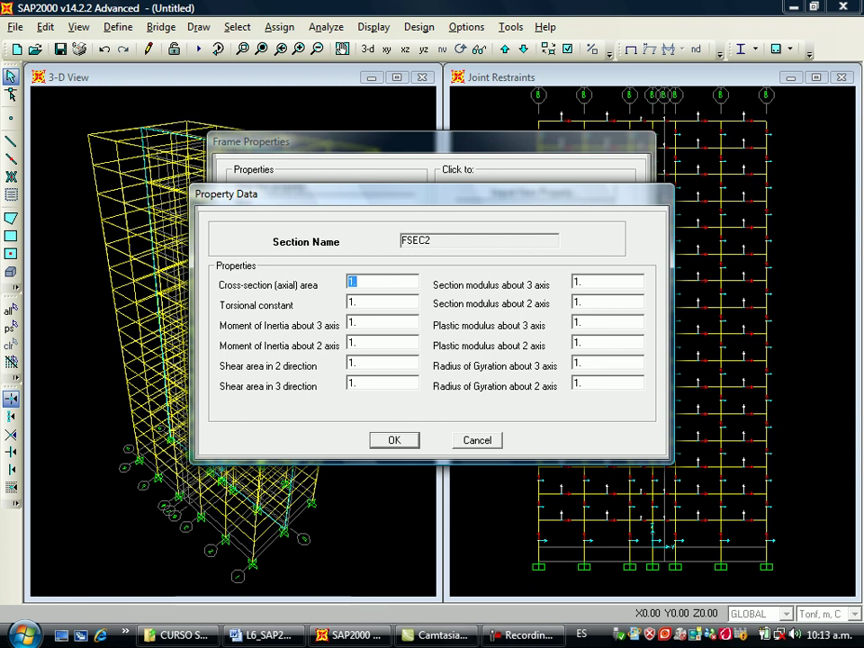
text(0.5)
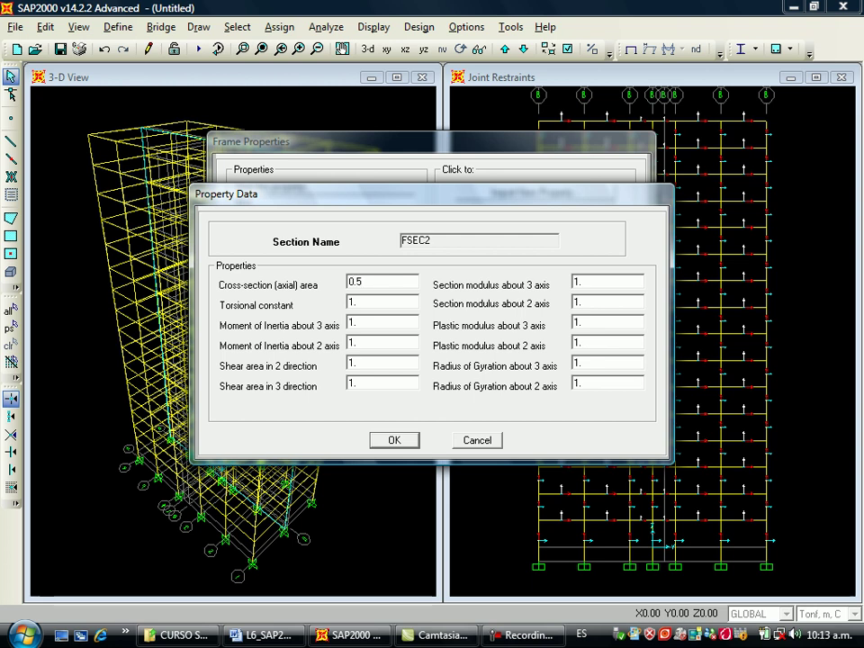
key(Tab)
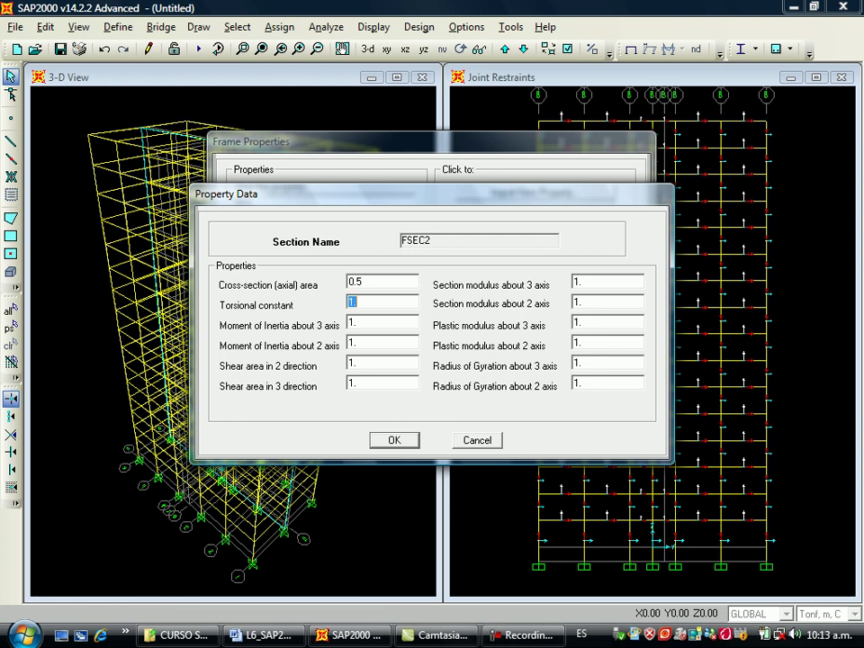
text(0)
key(Tab)
text(0.0065)
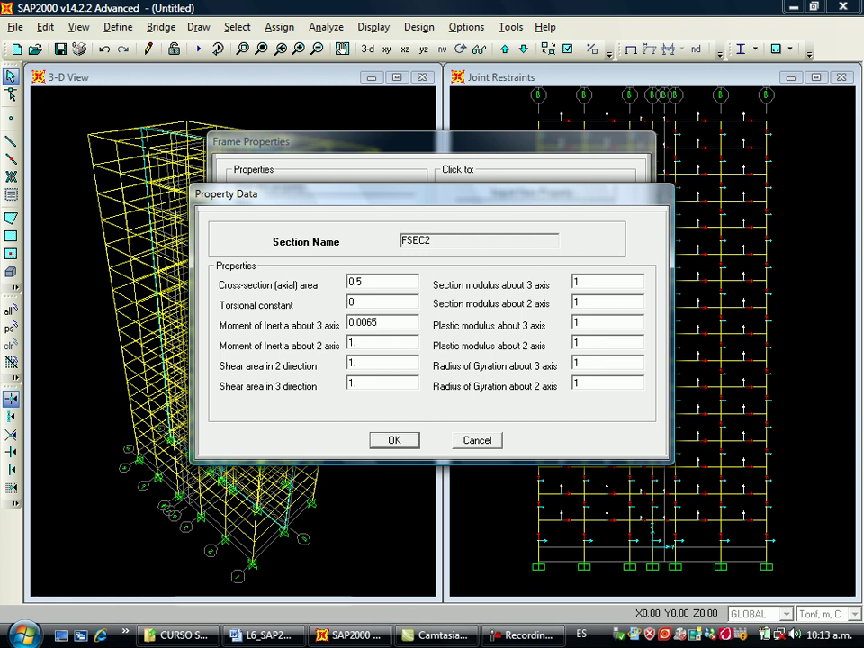
Set the new section's moment of inertia about axis 2 to 0 and its shear areas to 0.25 in direction 2 and 0 in direction 3.
key(Tab)
text(0)
text(0)
text(.25)
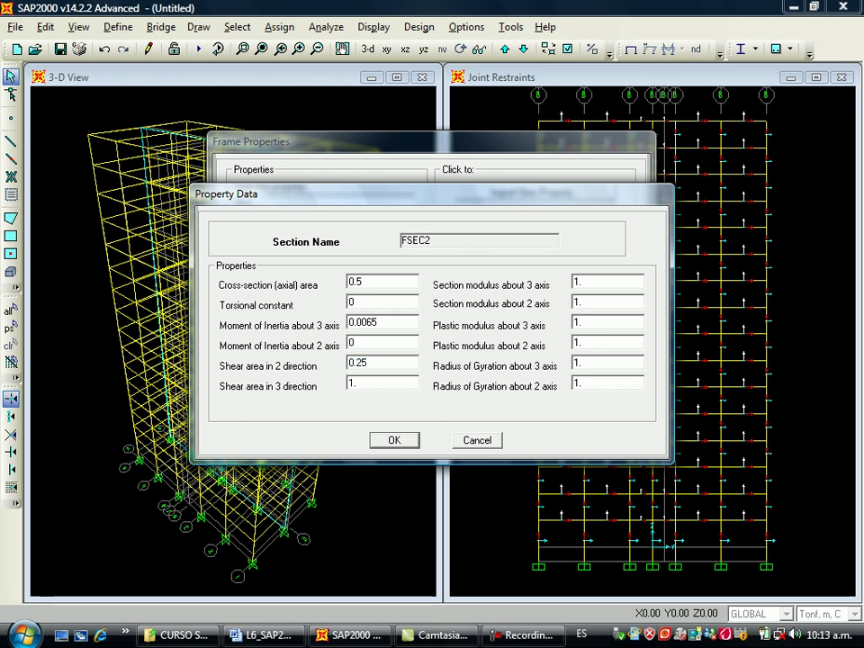
key(Tab)
text(0)
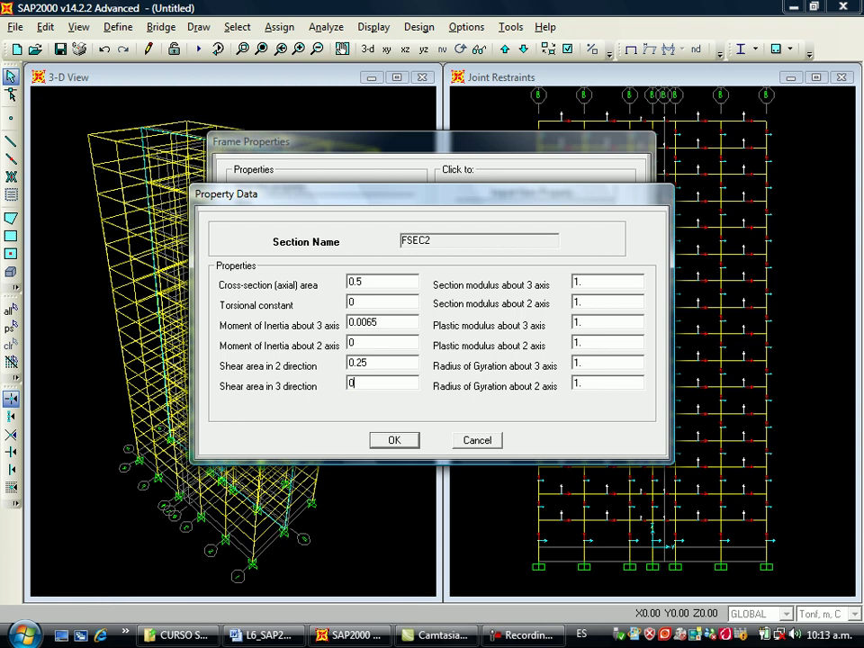
key(Return)
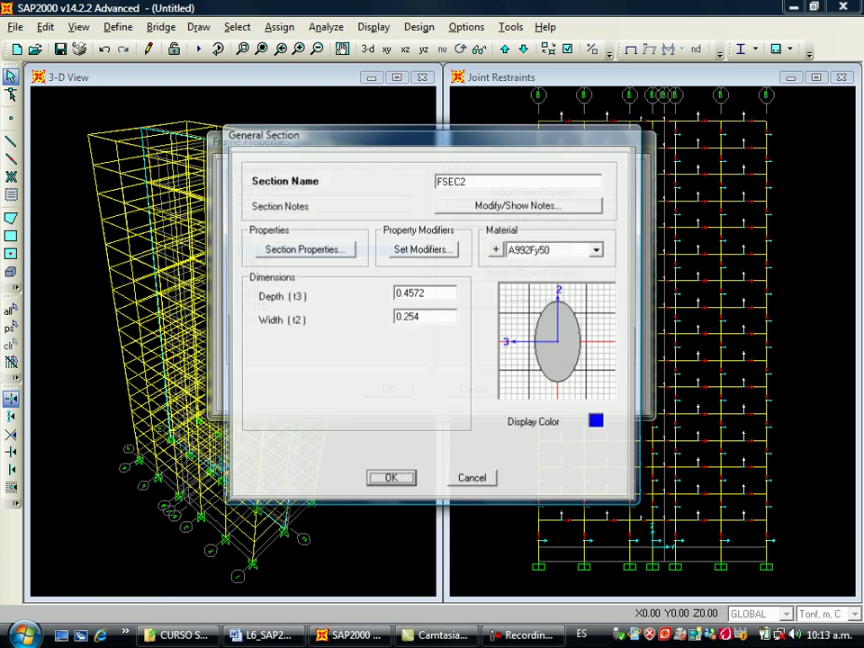
Name the general section CCD2 and assign it the CONCRETO material.
key(Tab)
text(CCD)
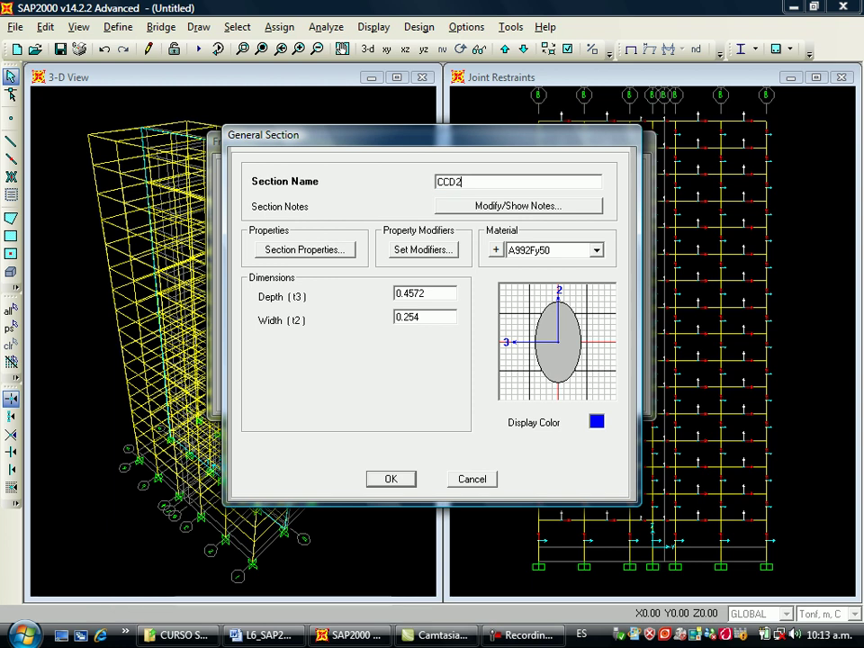
click(597, 250)
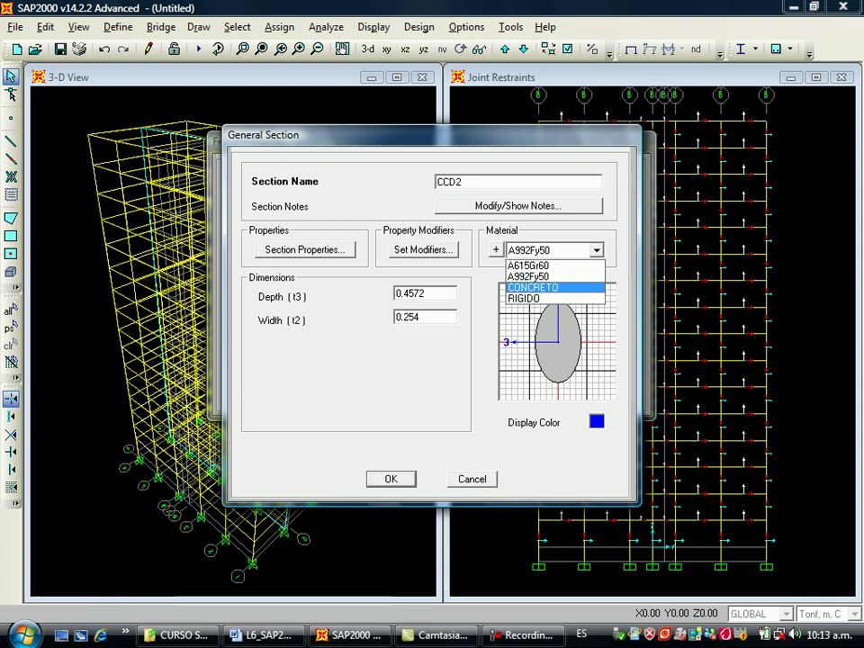
click(533, 287)
click(392, 479)
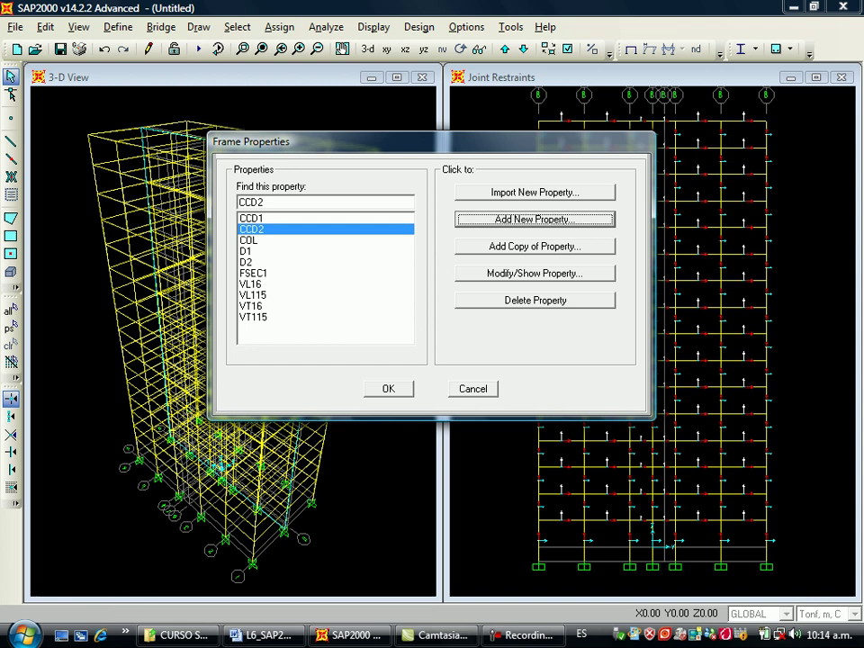
Add a general frame section with axial area, torsional constant, both moments of inertia and both shear areas all set to 20.
click(534, 220)
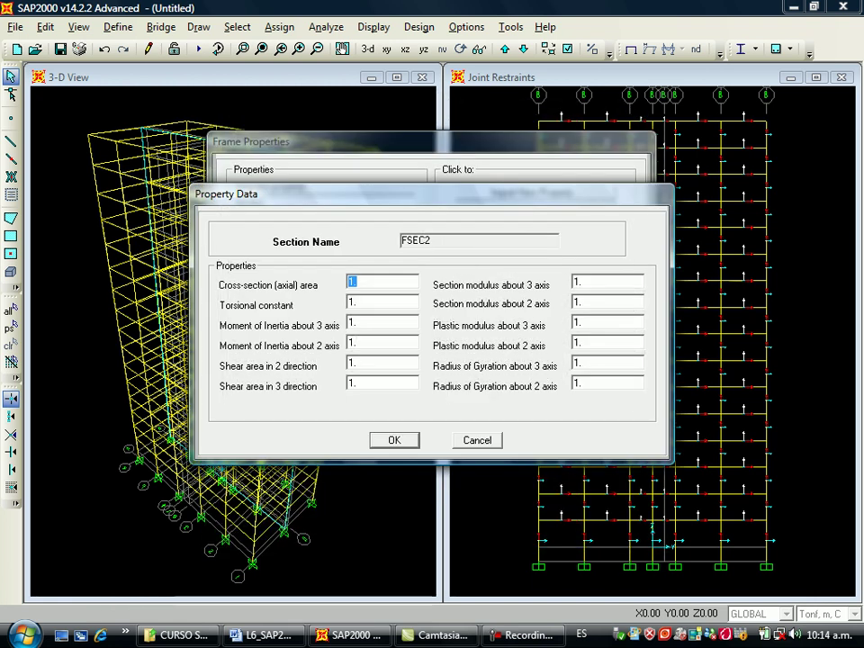
text(20)
key(Tab)
text(20)
key(Tab)
text(20)
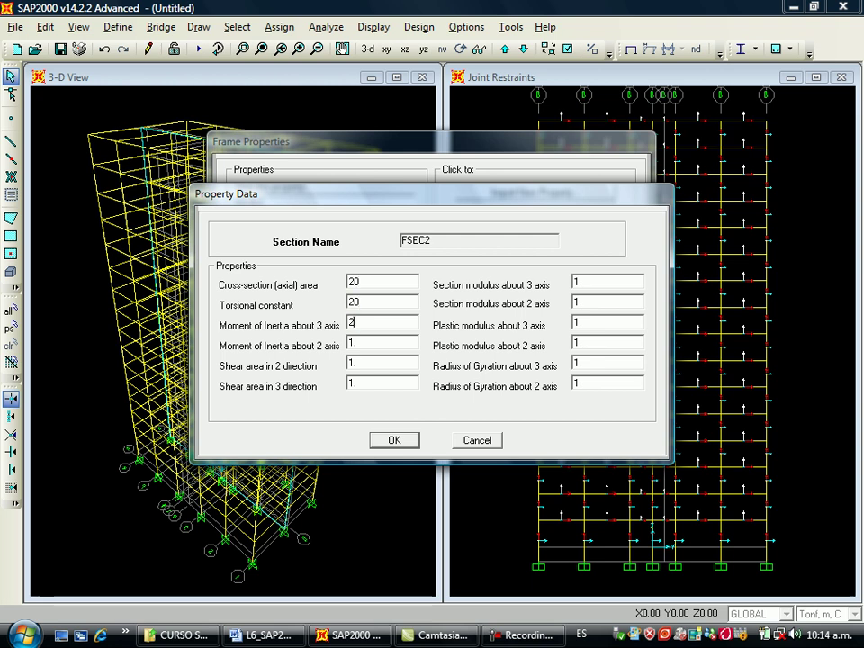
key(Tab)
text(202)
key(Tab)
text(20)
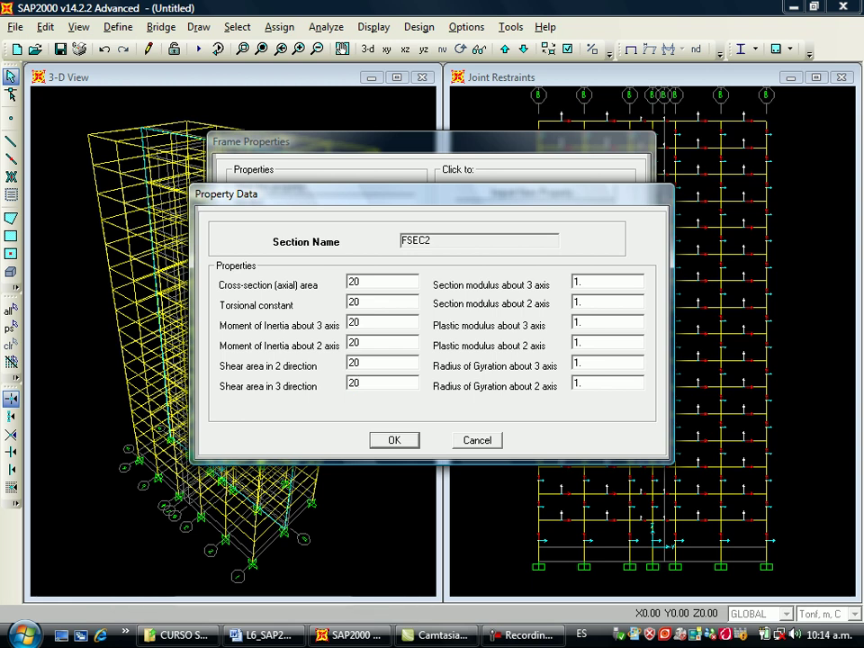
key(Return)
Name the general section ER with the RIGIDO material and finish defining the frame properties.
double_click(451, 182)
text(ER)
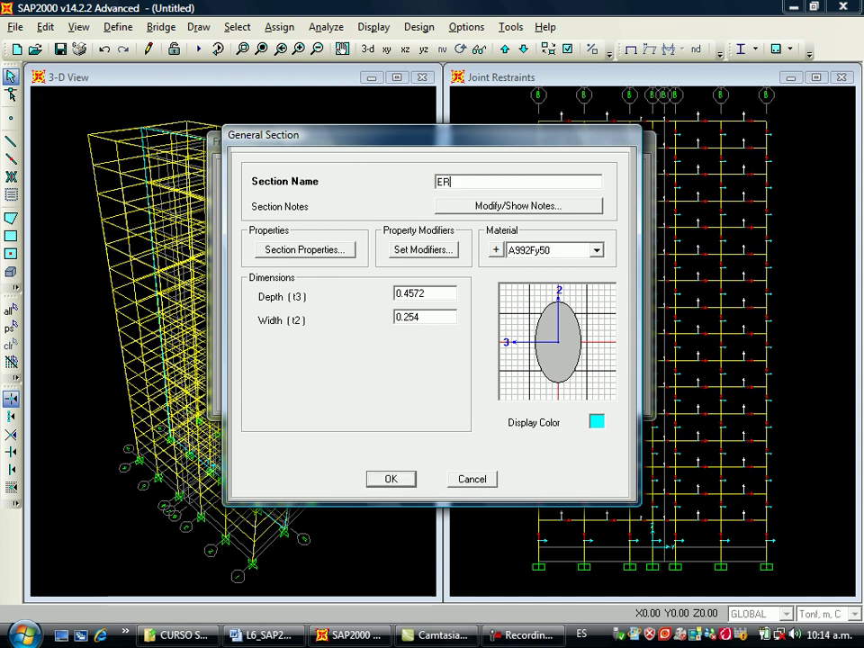
click(596, 250)
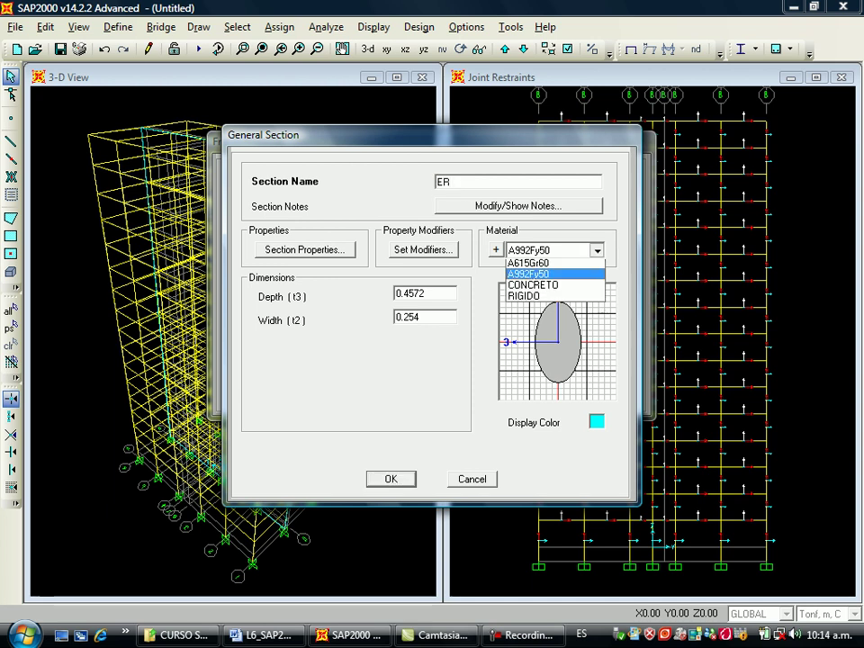
click(531, 299)
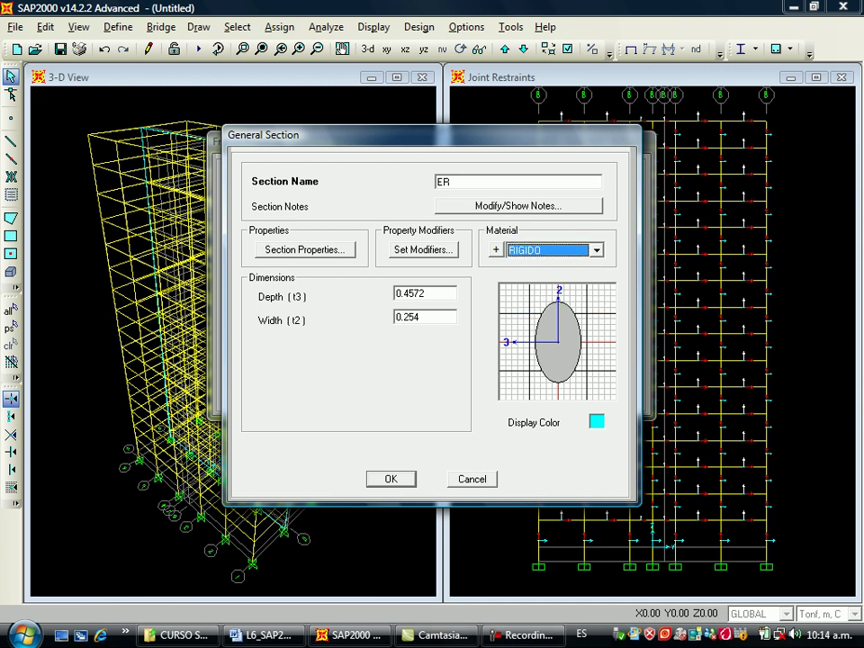
click(391, 479)
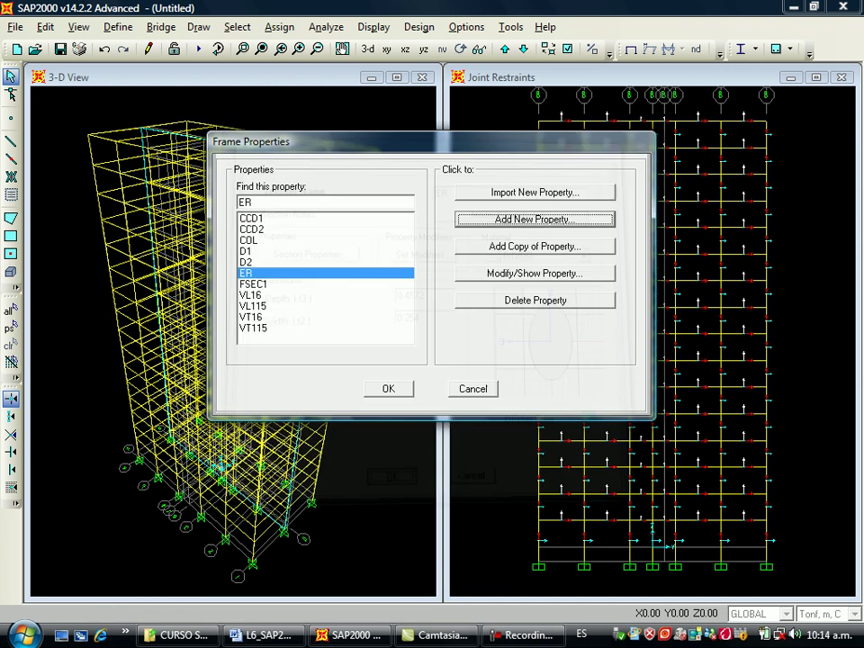
click(389, 388)
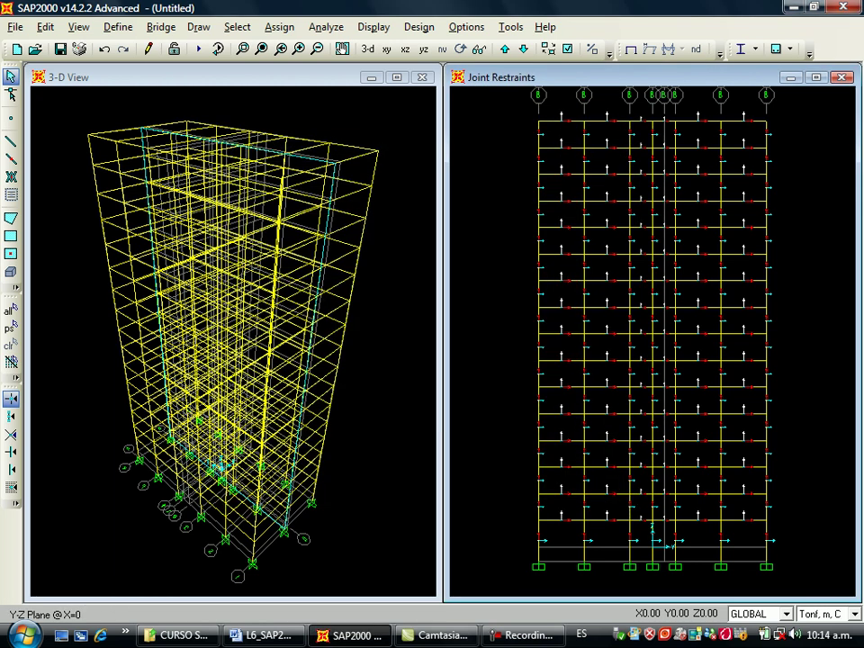
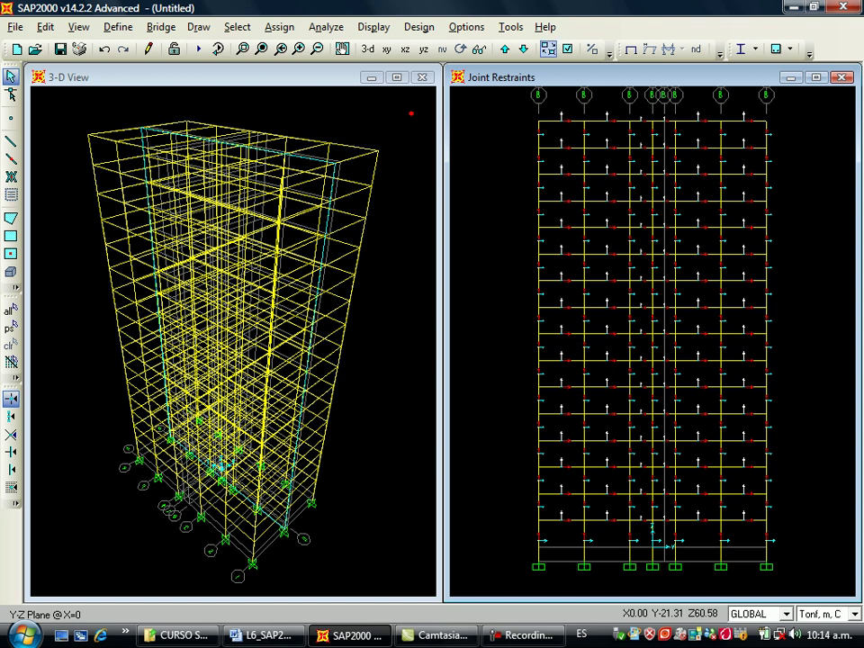
Turn off the frame local axes display in the Y-Z elevation at X=0.
key(ctrl+w)
click(277, 266)
click(392, 458)
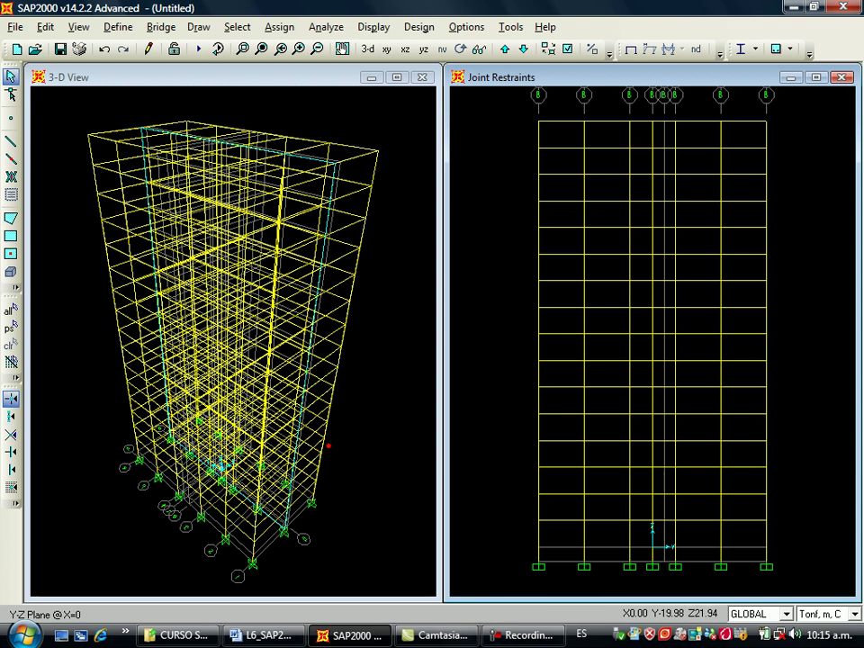
Assign the D2 frame section to all 16 story-height vertical frames at Y=0 in the Y-Z elevation at X=0.
drag(663, 535, 645, 547)
click(652, 508)
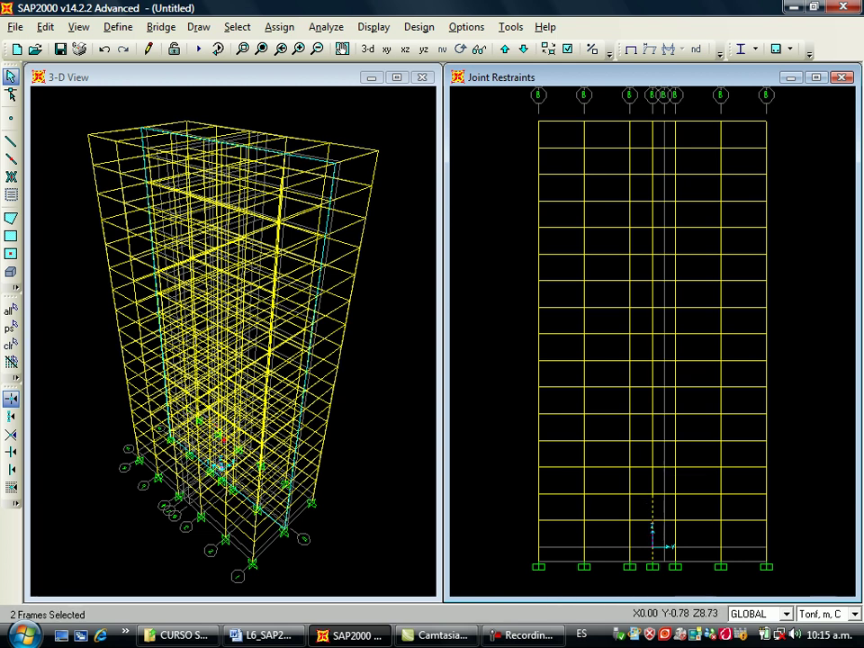
mouse_move(664, 467)
mouse_down()
mouse_move(647, 481)
mouse_move(660, 484)
mouse_up()
click(653, 467)
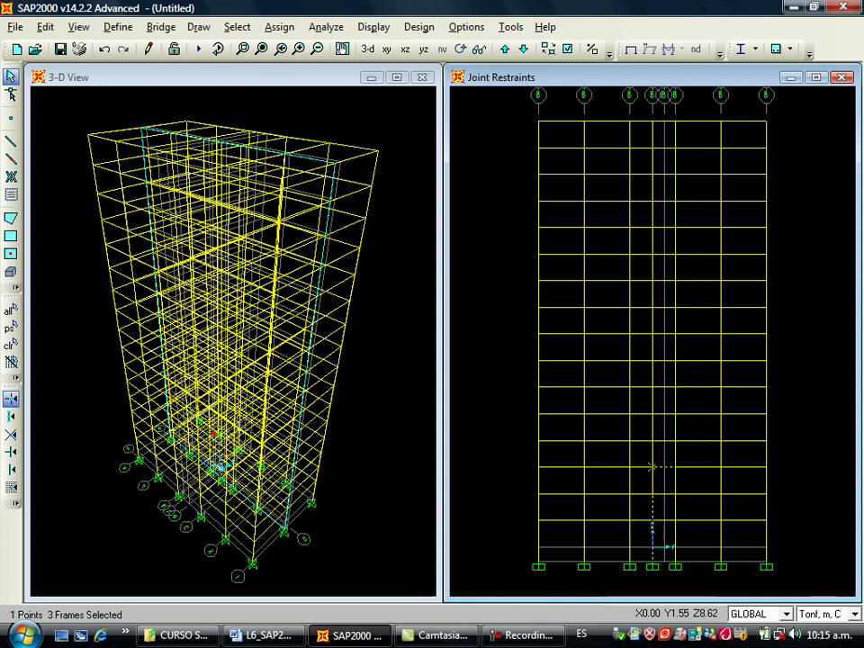
click(653, 482)
click(653, 467)
click(663, 467)
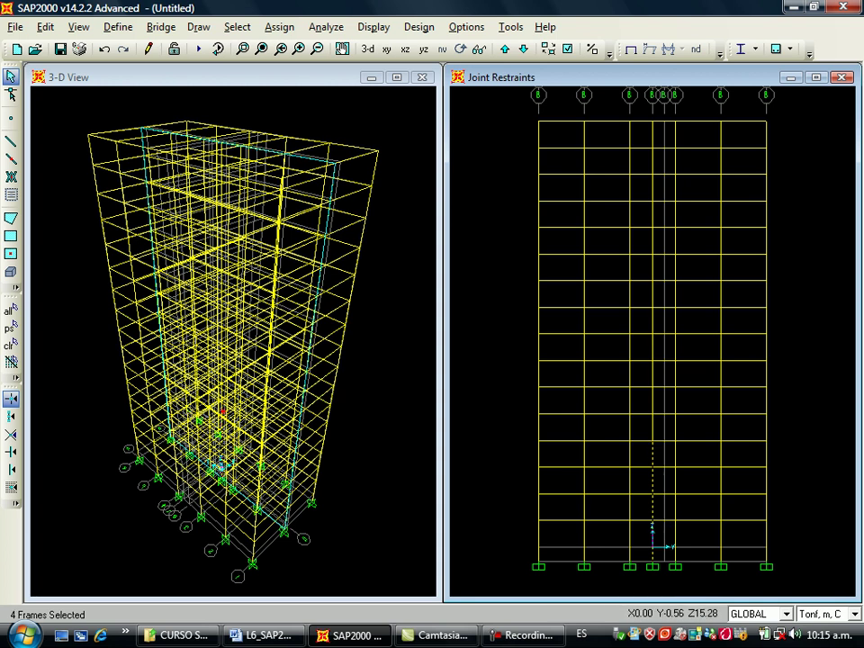
click(653, 425)
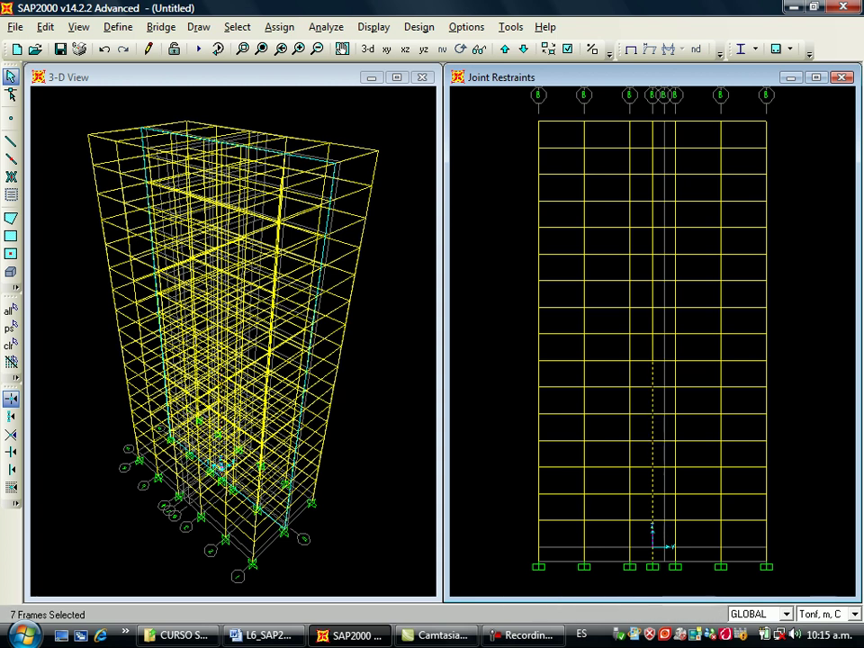
click(653, 320)
click(654, 294)
click(653, 237)
click(652, 229)
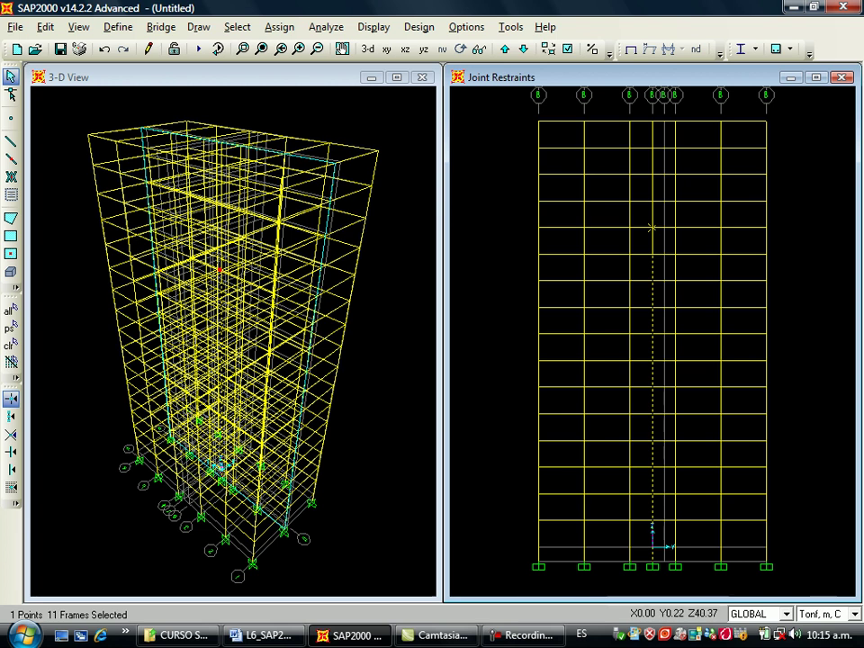
click(651, 228)
click(653, 214)
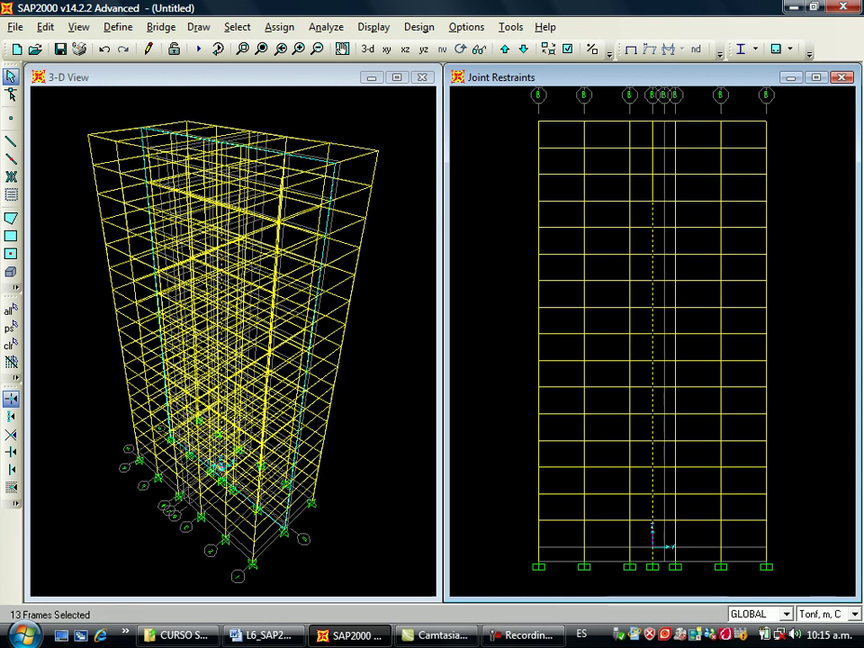
click(652, 173)
click(653, 160)
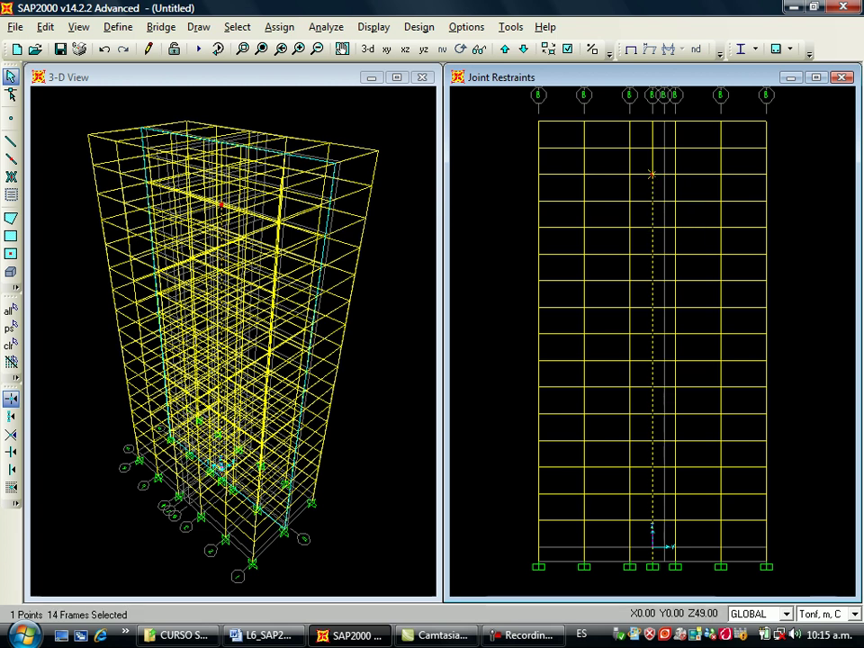
click(651, 174)
click(652, 159)
click(653, 133)
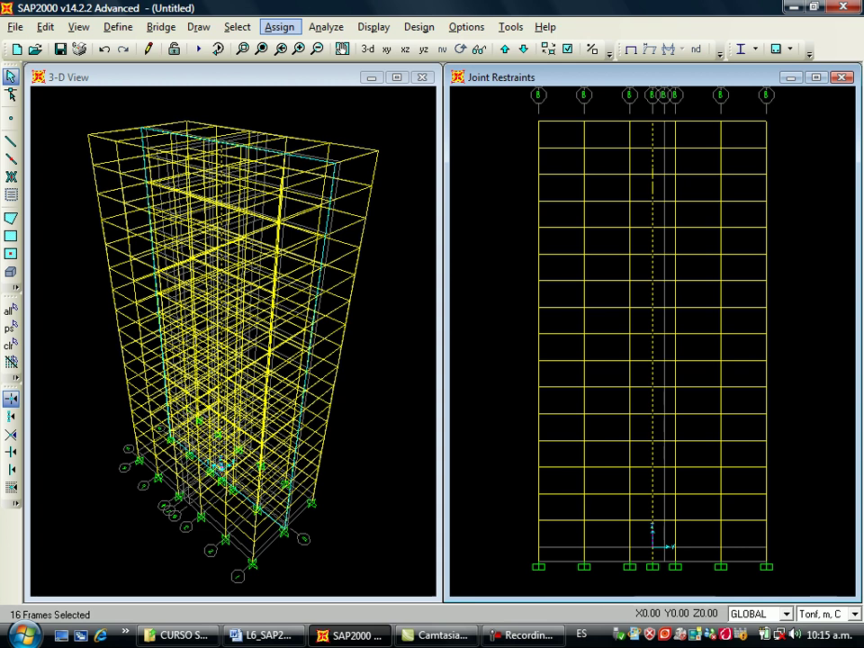
click(279, 27)
mouse_move(360, 70)
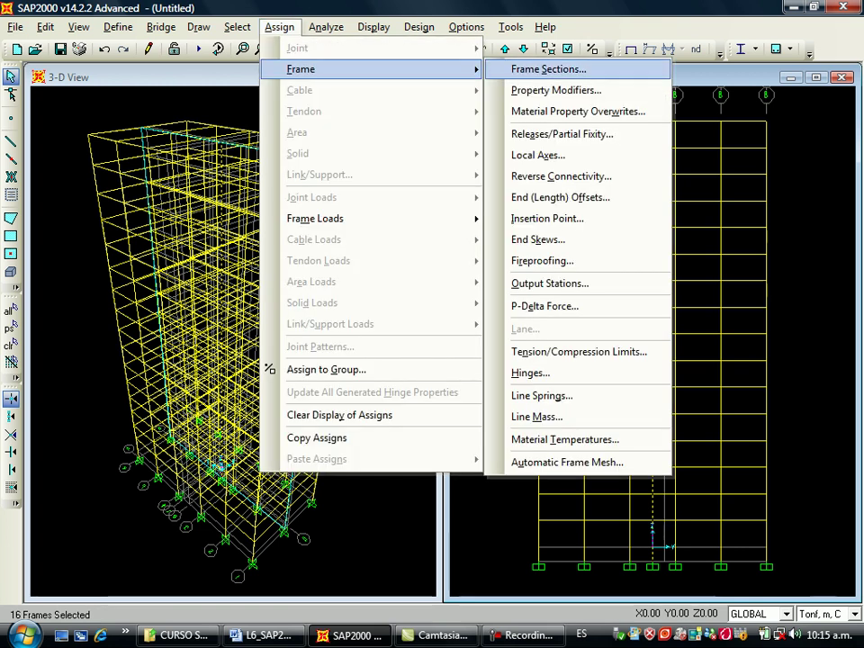
click(549, 69)
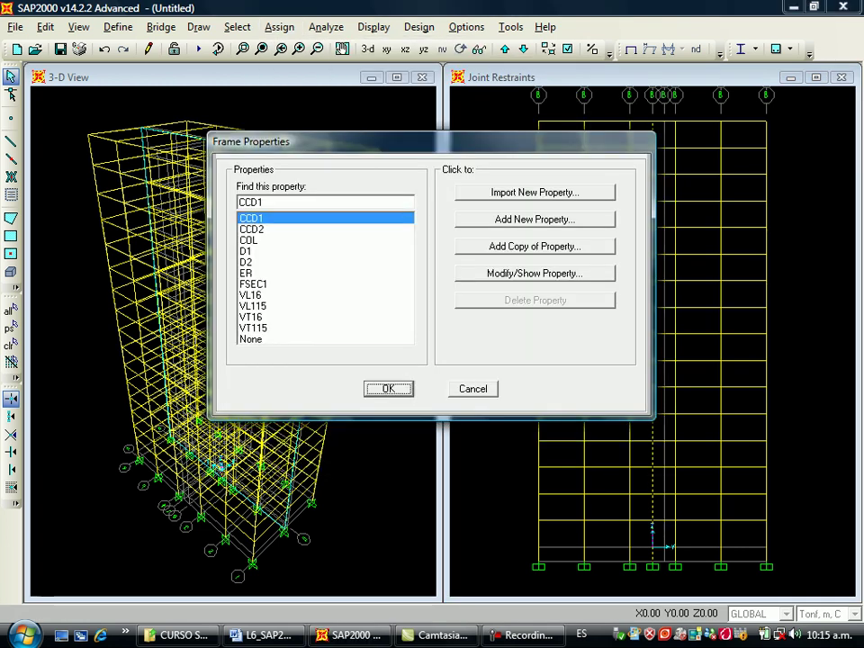
click(246, 262)
click(388, 389)
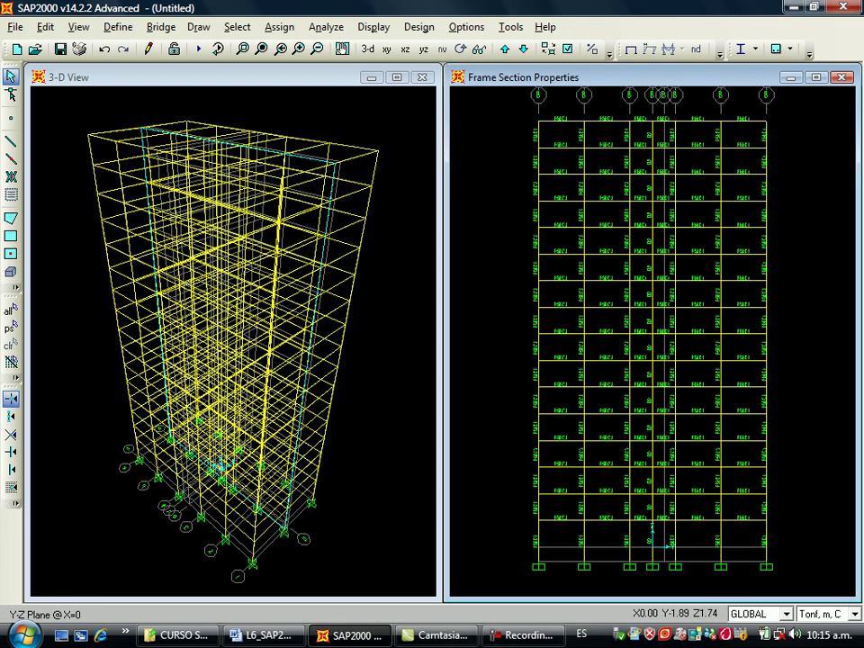
Assign the CCD2 frame section to all vertical frames at Y=-3 and Y=3 in the Y-Z elevation at X=0.
click(628, 541)
click(676, 533)
click(675, 482)
click(674, 454)
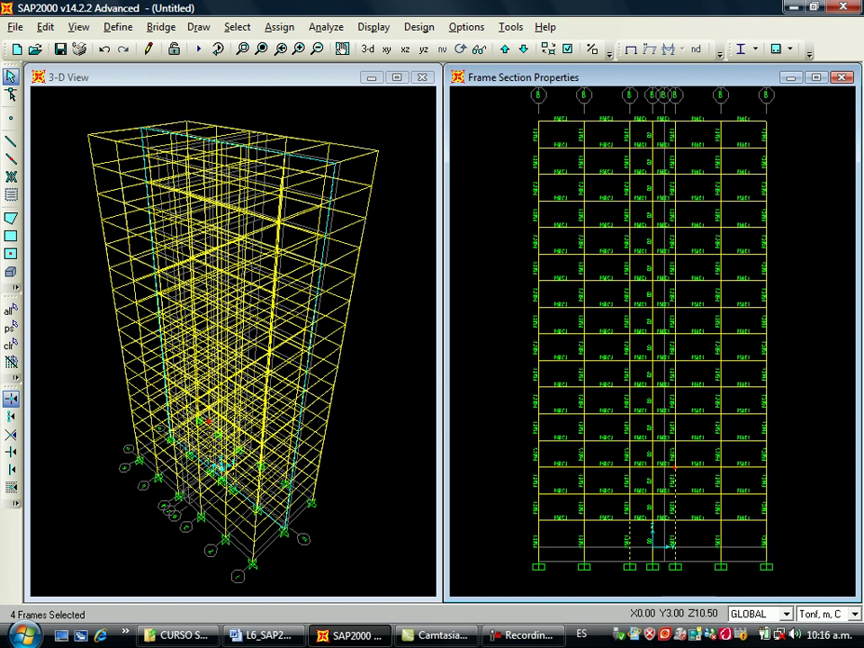
click(675, 437)
drag(693, 425, 668, 431)
drag(693, 395, 676, 383)
click(675, 358)
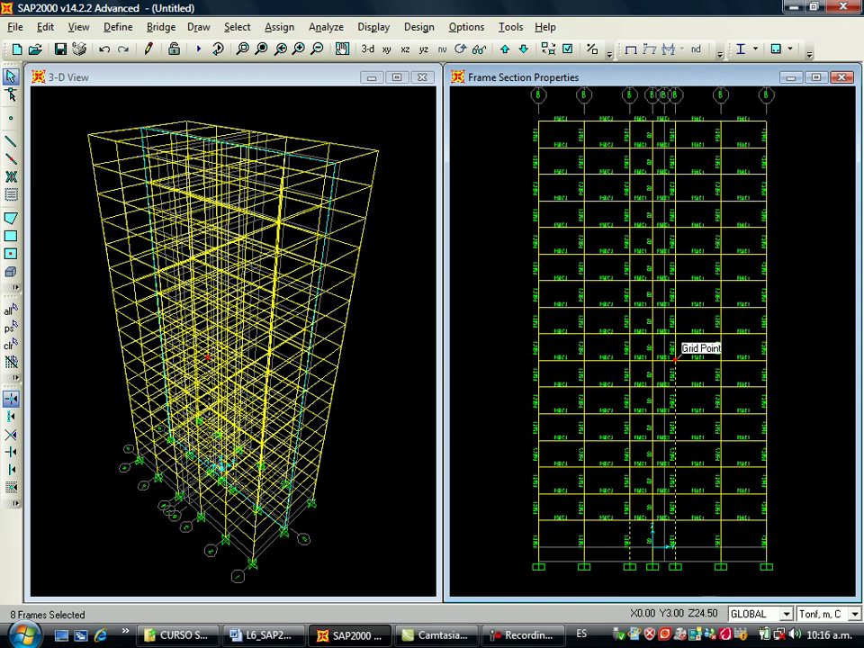
click(675, 347)
click(675, 312)
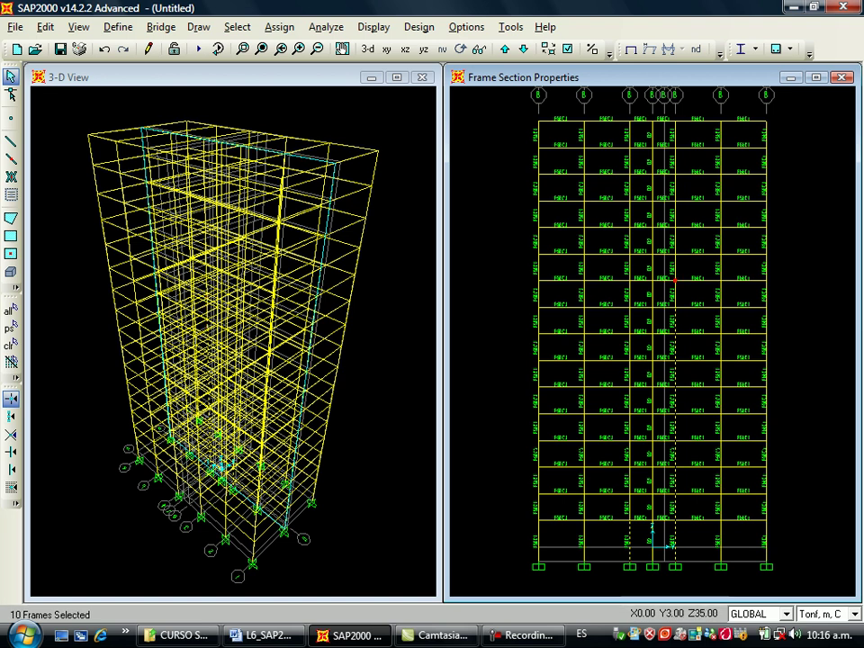
click(674, 282)
click(675, 292)
click(675, 280)
click(675, 268)
click(675, 240)
click(675, 214)
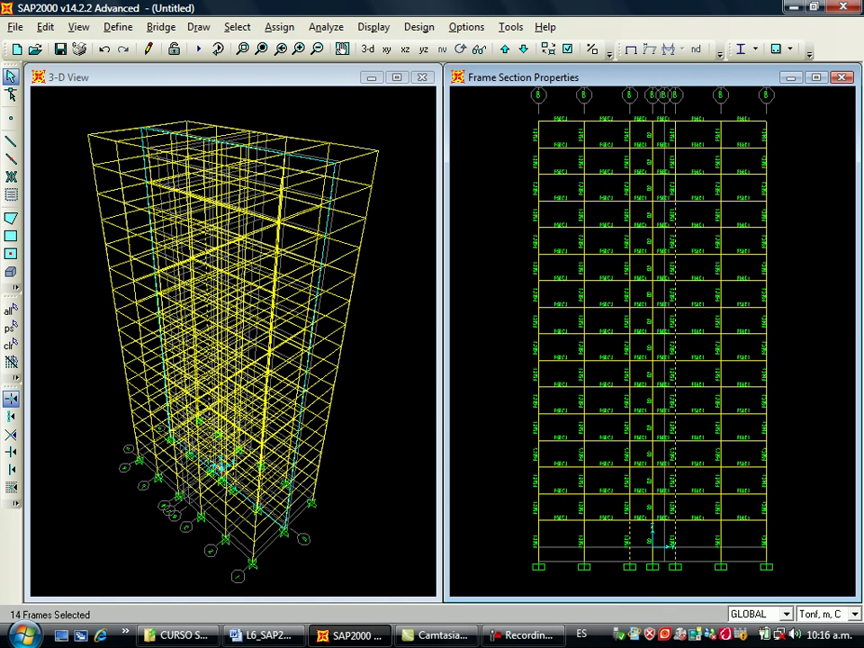
click(675, 186)
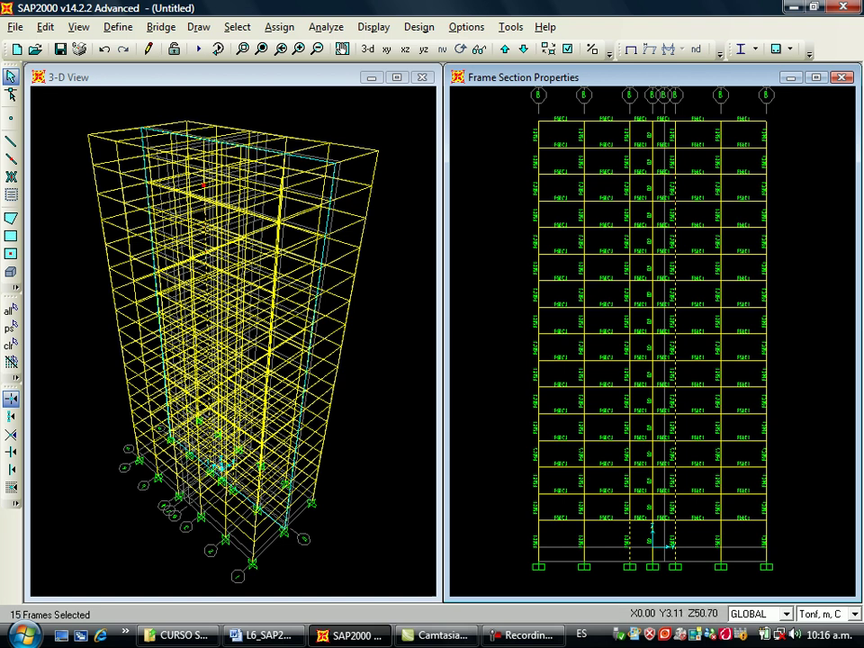
click(675, 159)
click(629, 133)
click(629, 171)
click(630, 190)
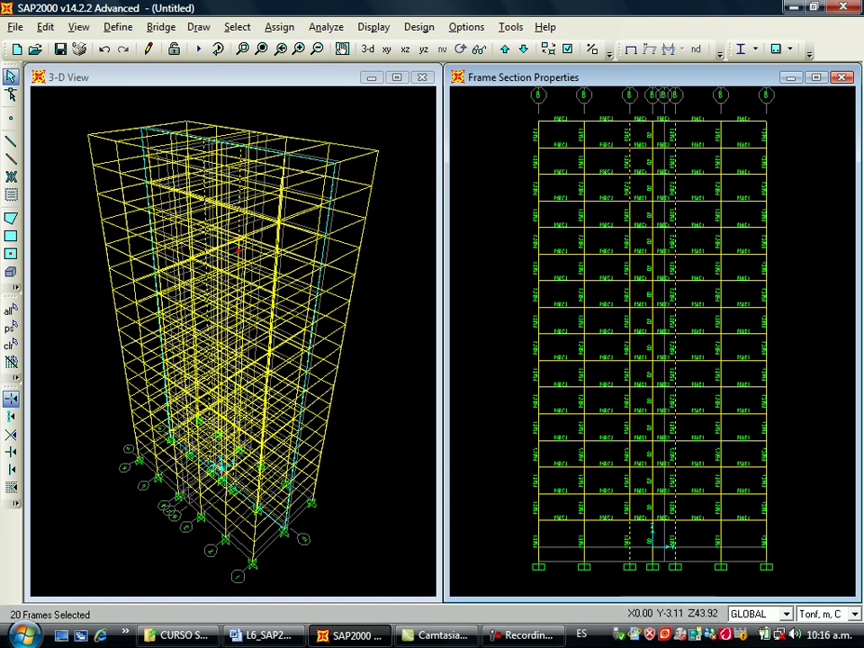
click(629, 214)
click(629, 267)
click(630, 293)
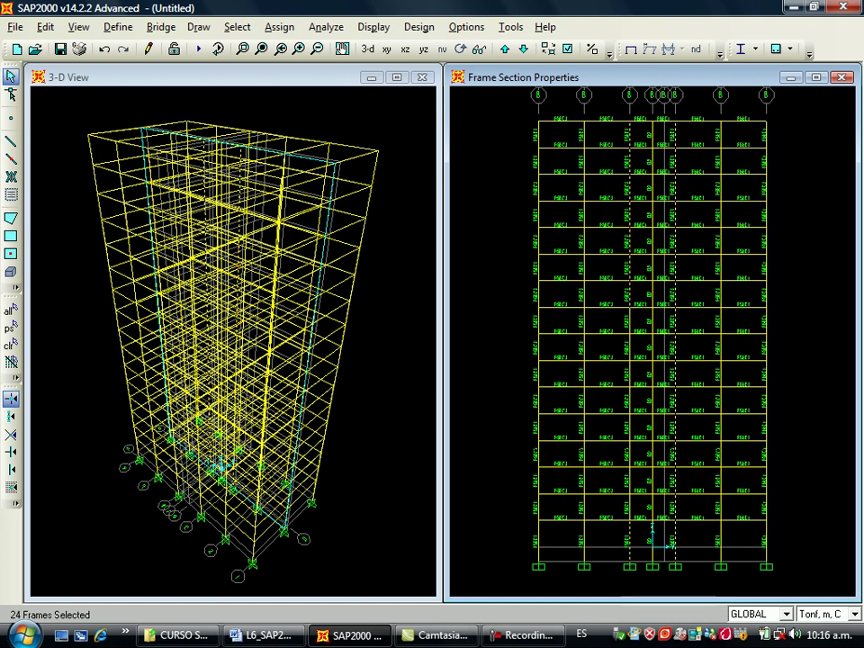
click(629, 321)
click(629, 348)
click(629, 373)
click(630, 399)
click(630, 426)
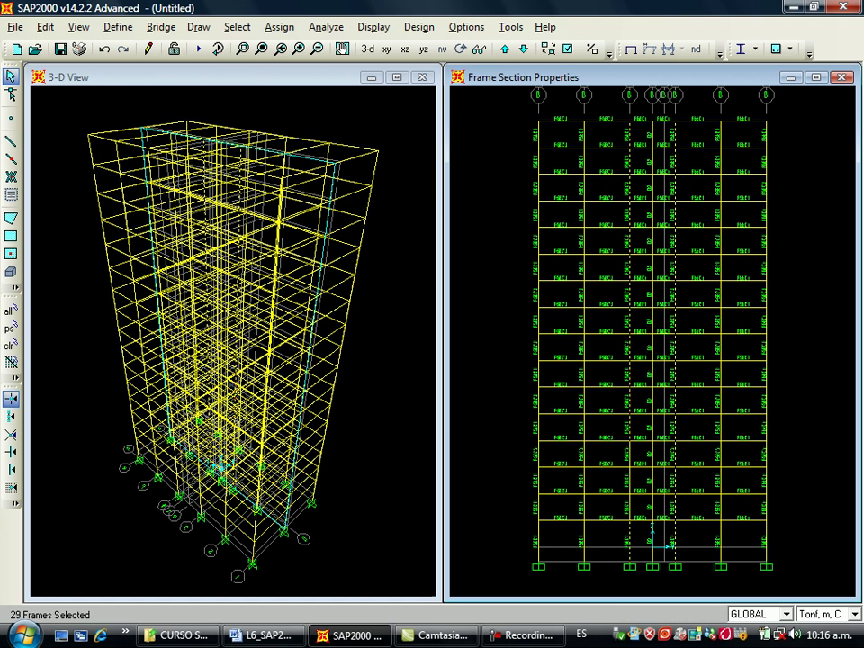
click(629, 452)
click(630, 478)
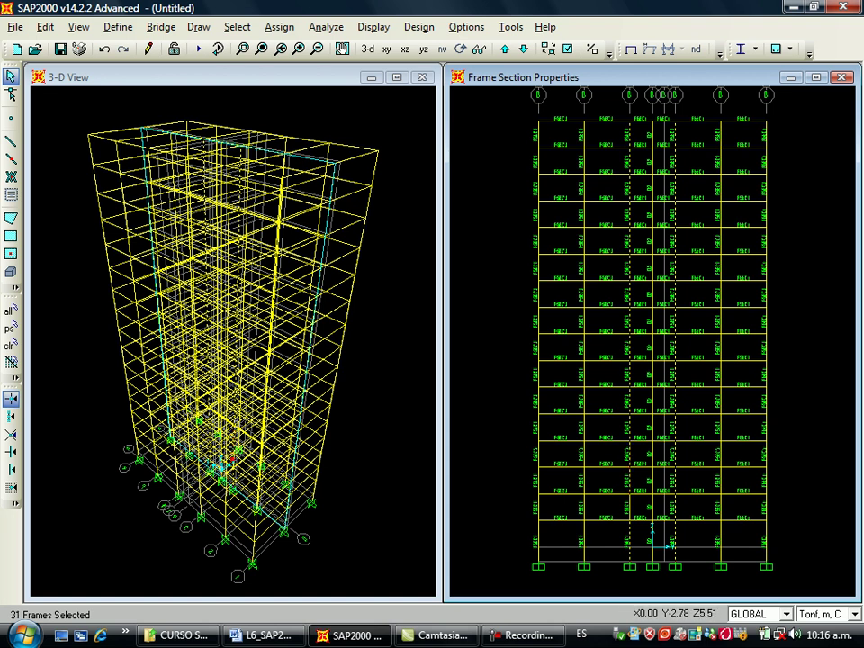
click(630, 507)
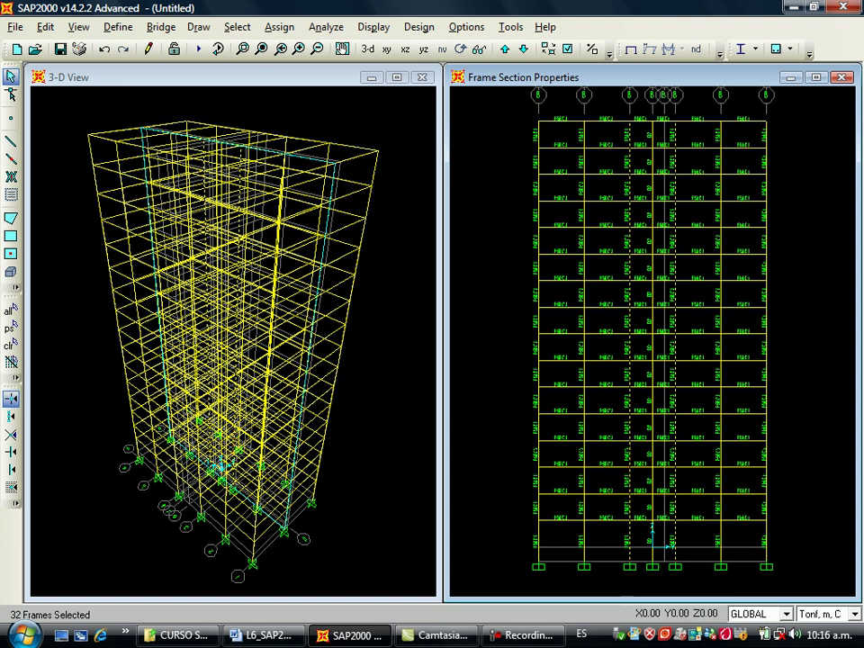
click(279, 27)
mouse_move(297, 70)
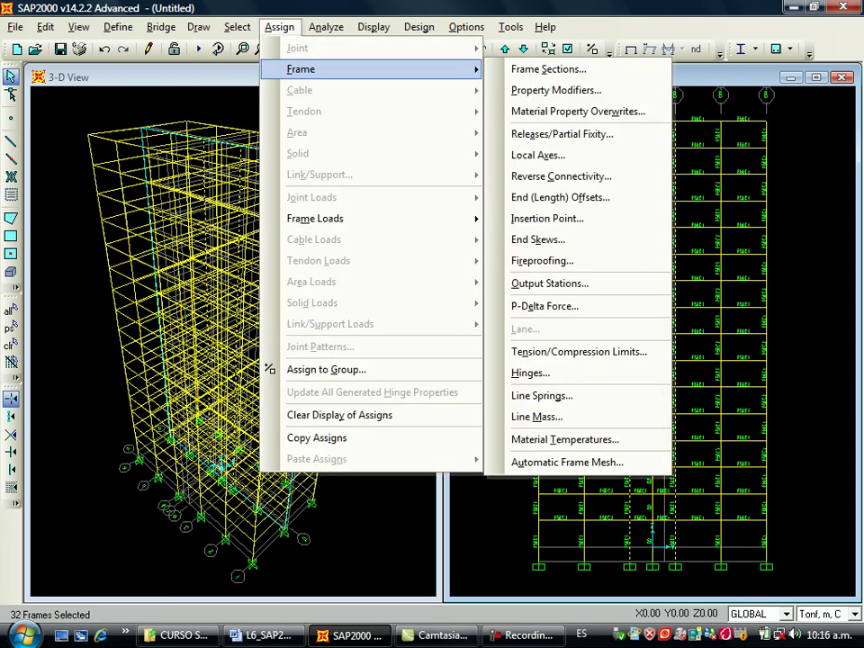
click(541, 69)
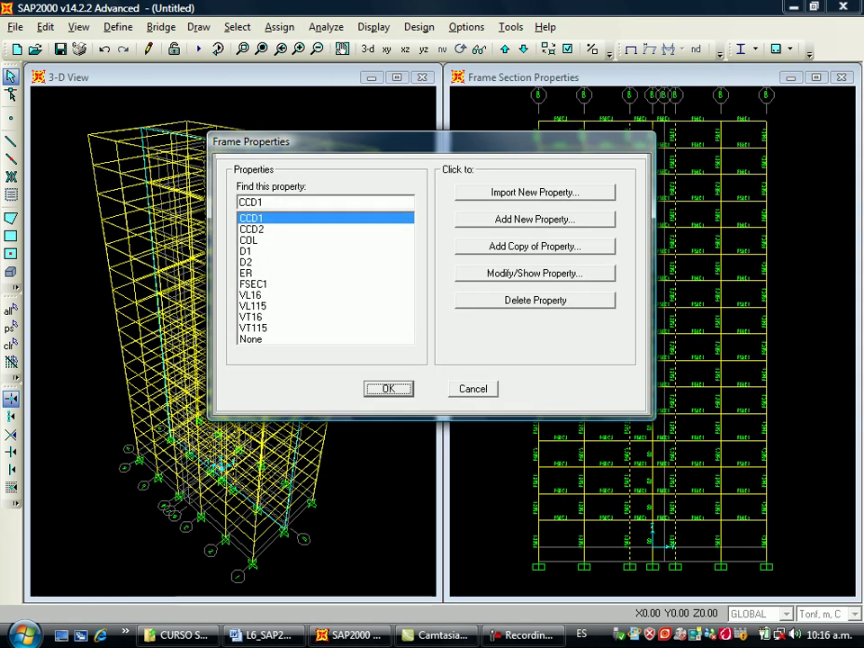
click(253, 230)
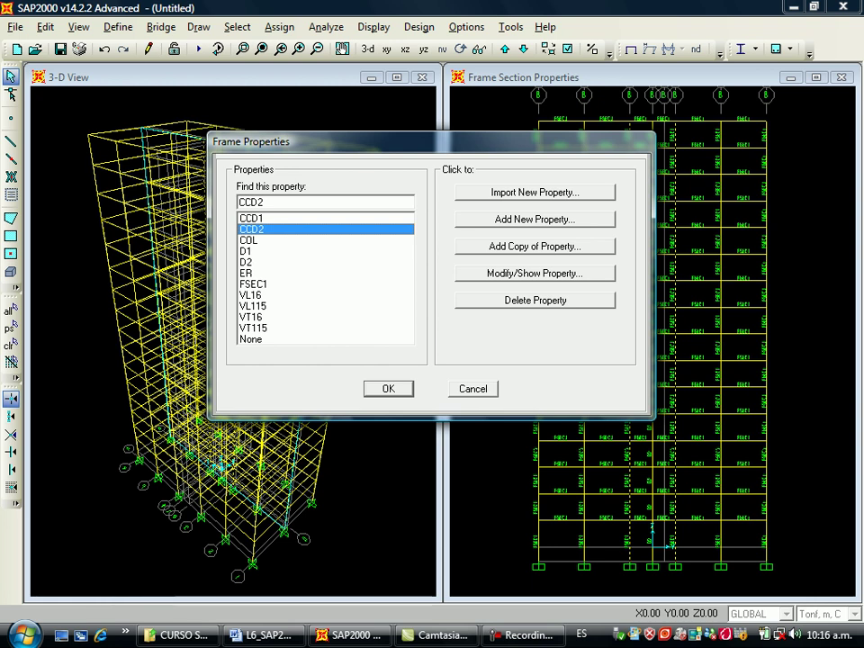
click(389, 389)
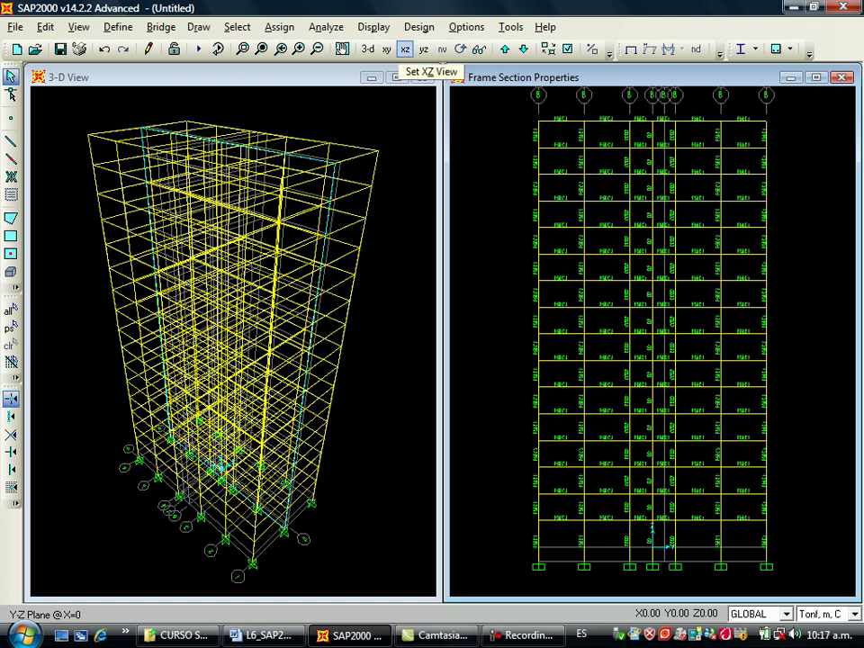
Assign the D1 frame section to all 16 story-height vertical frames at X=0 in the X-Z elevation at Y=15.
click(405, 50)
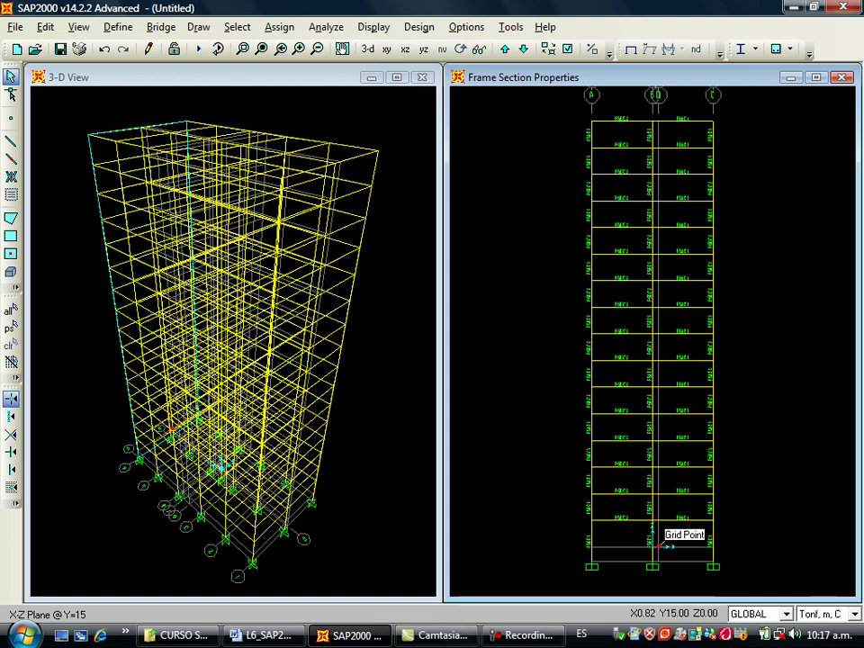
click(653, 536)
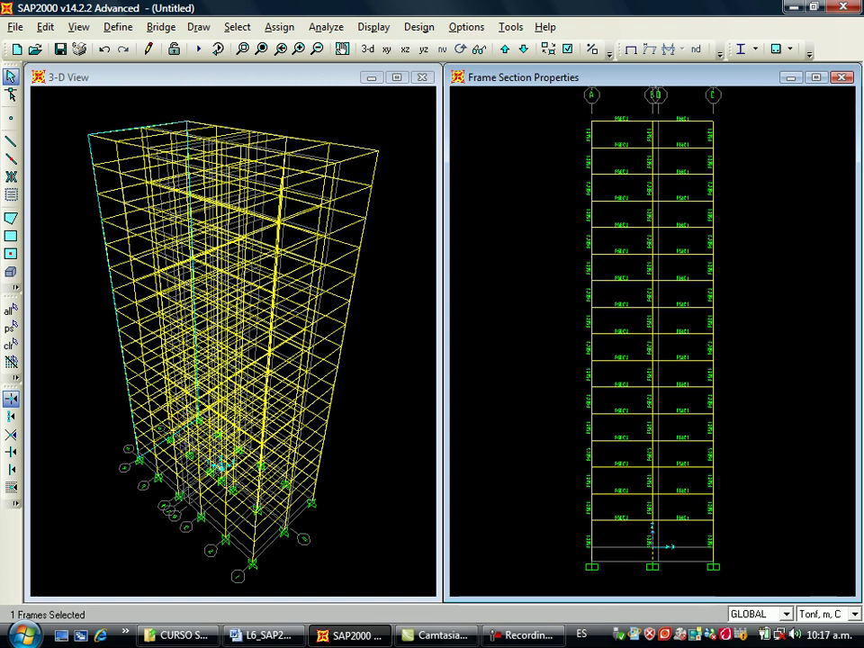
drag(659, 494, 671, 512)
click(653, 502)
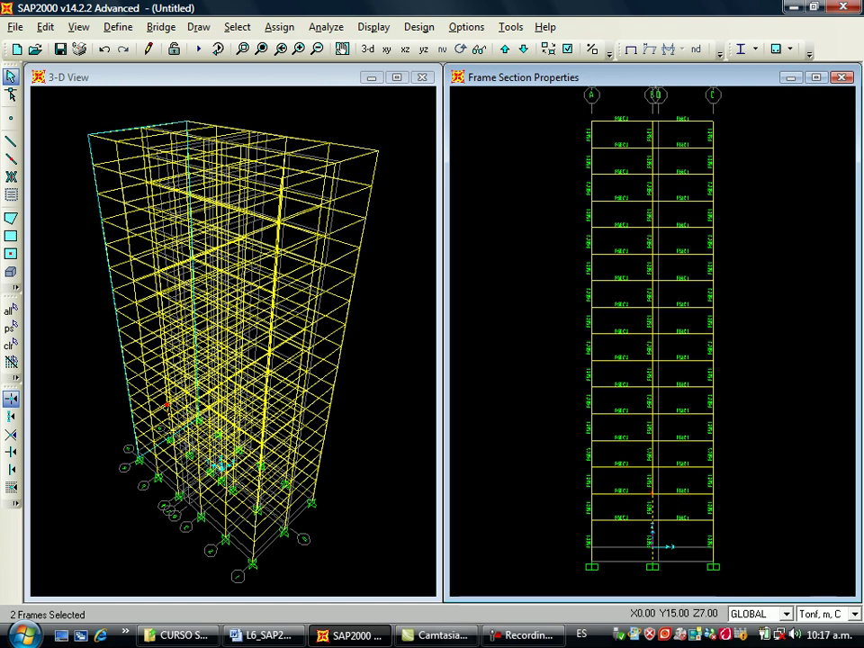
click(653, 481)
click(652, 454)
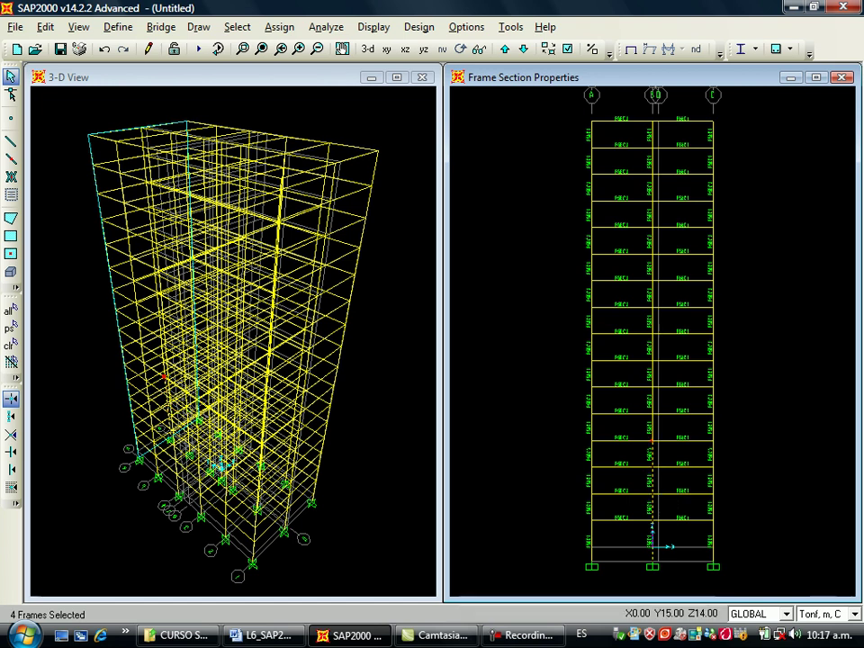
click(653, 428)
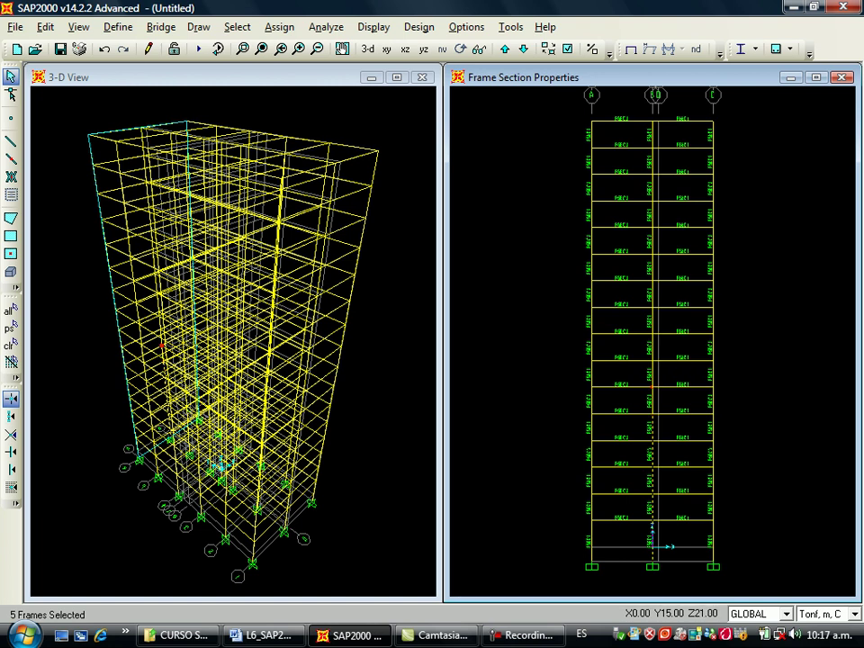
click(653, 400)
click(652, 369)
click(653, 348)
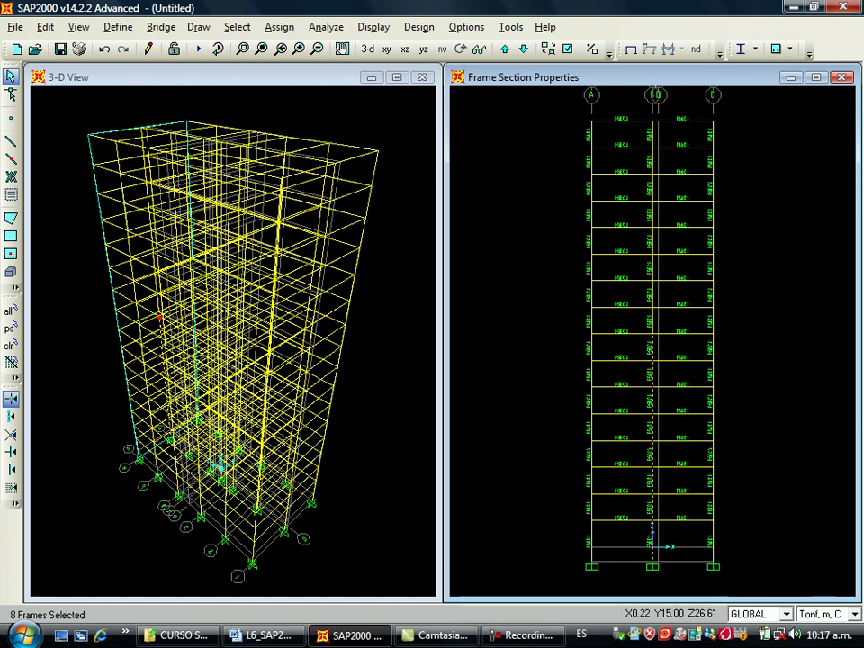
click(653, 321)
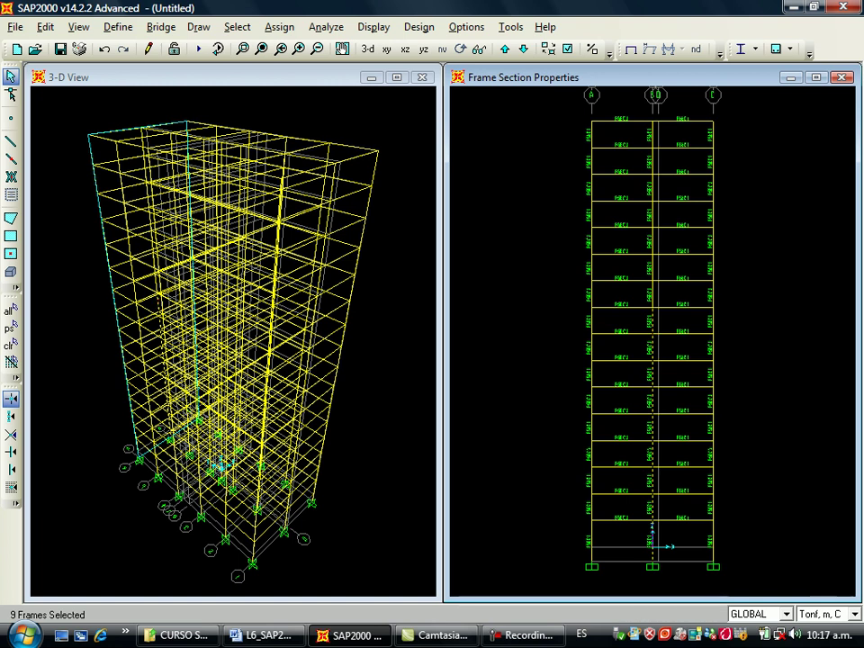
click(652, 296)
click(653, 268)
click(653, 241)
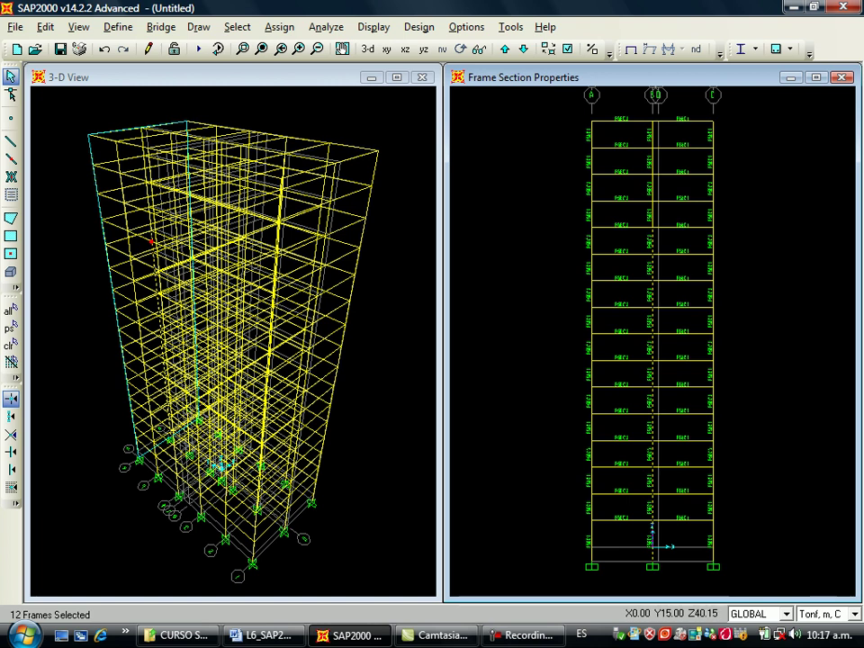
click(652, 214)
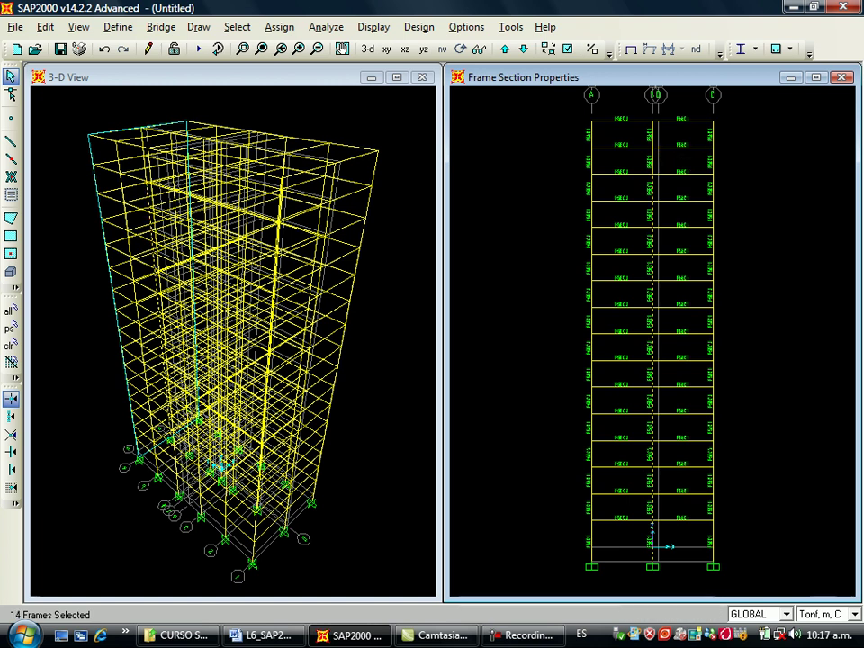
click(652, 153)
click(652, 134)
click(279, 27)
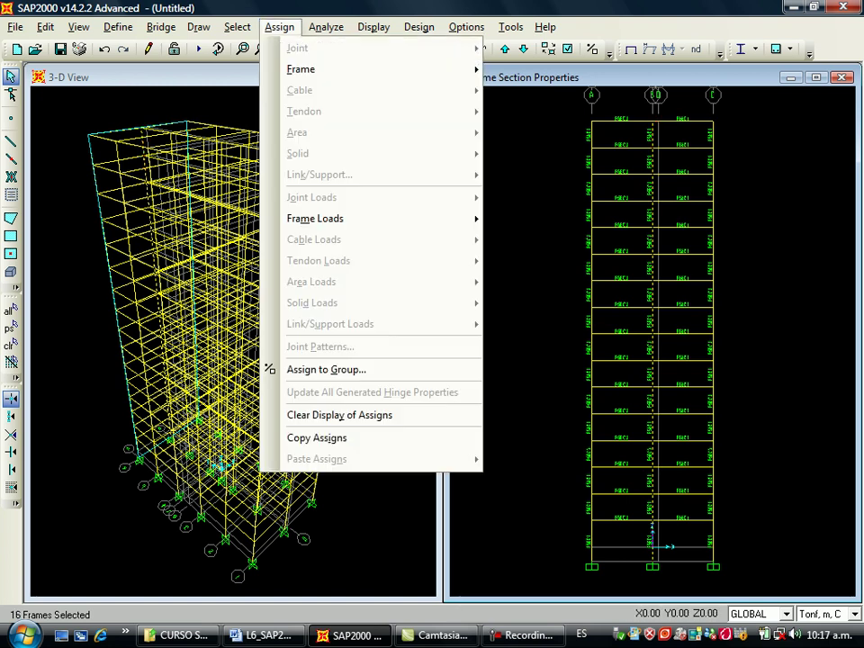
mouse_move(306, 69)
click(540, 69)
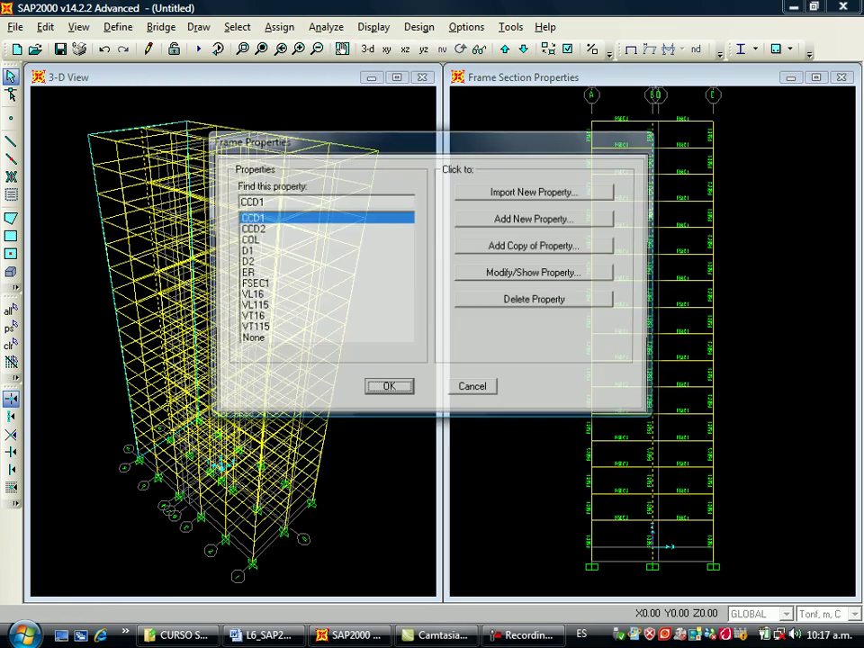
click(248, 251)
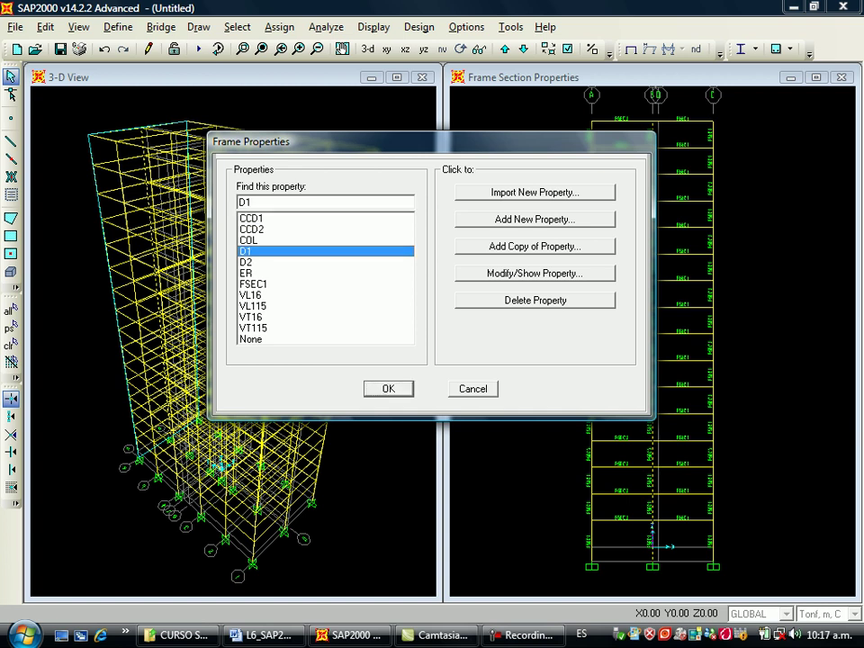
click(388, 389)
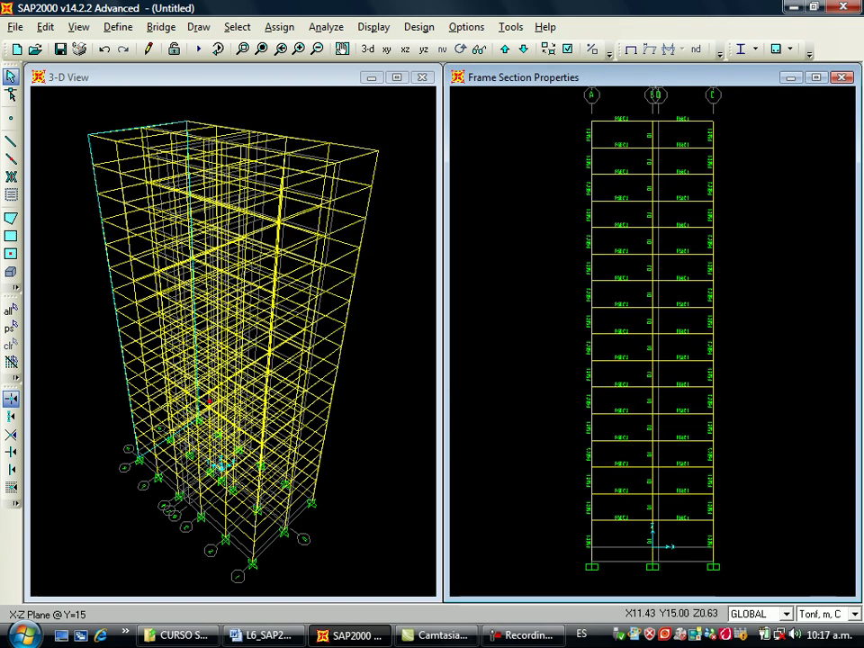
click(711, 540)
click(711, 508)
click(711, 481)
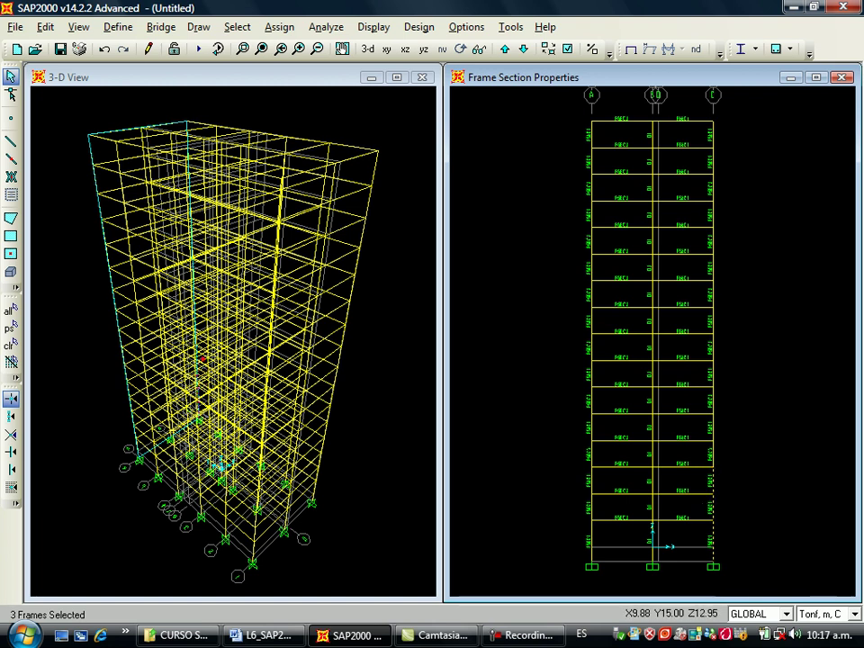
click(720, 428)
click(713, 403)
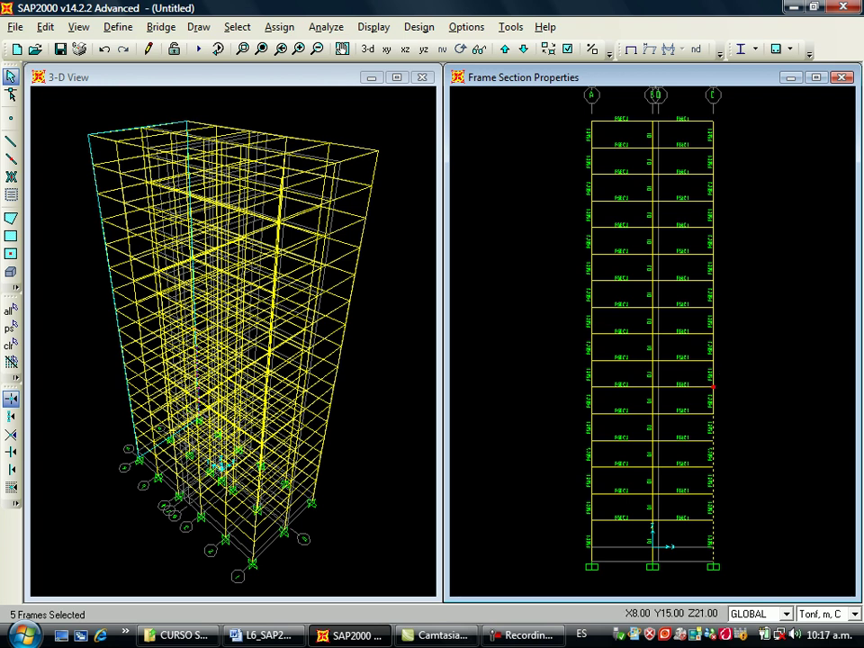
double_click(714, 385)
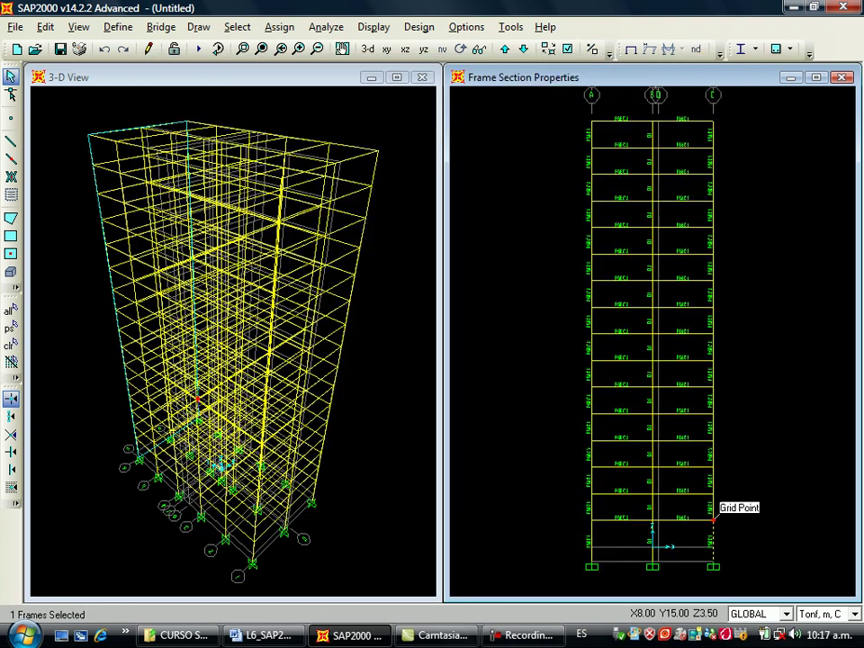
Assign the CCD1 frame section to all vertical frames at X=-8 and X=8 in the X-Z elevation at Y=15.
click(713, 506)
click(713, 481)
click(713, 453)
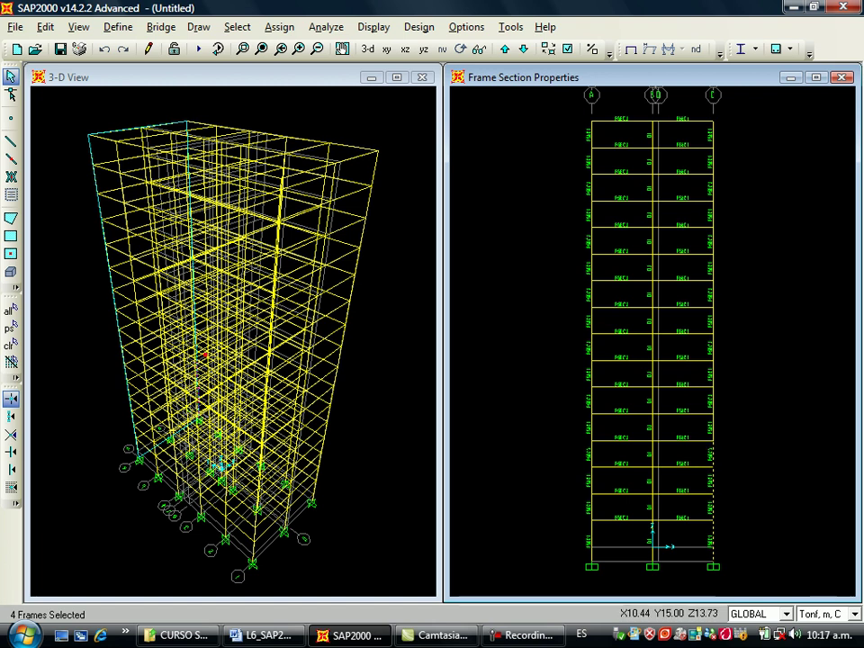
click(713, 429)
click(716, 400)
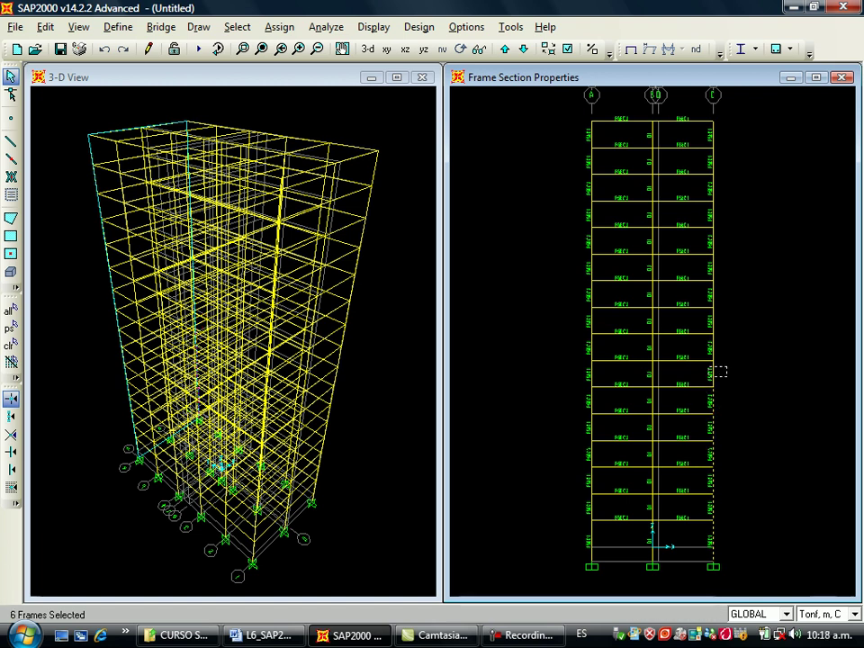
click(715, 349)
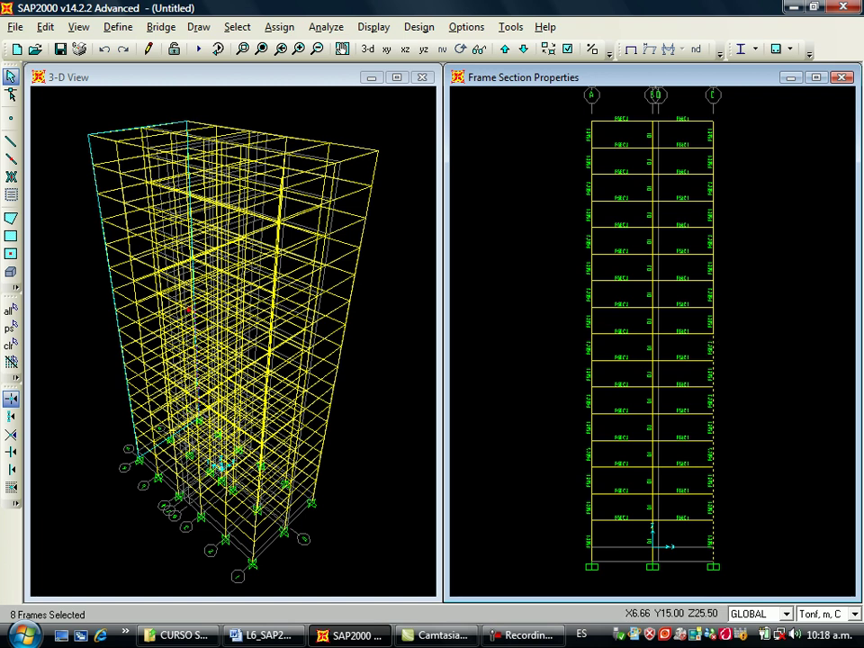
click(715, 321)
click(716, 296)
click(716, 268)
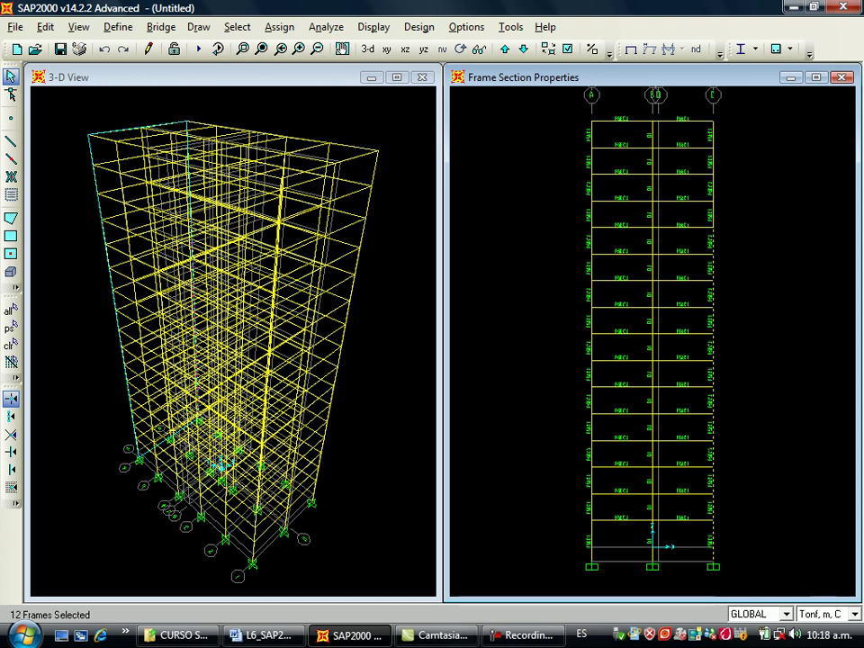
click(718, 215)
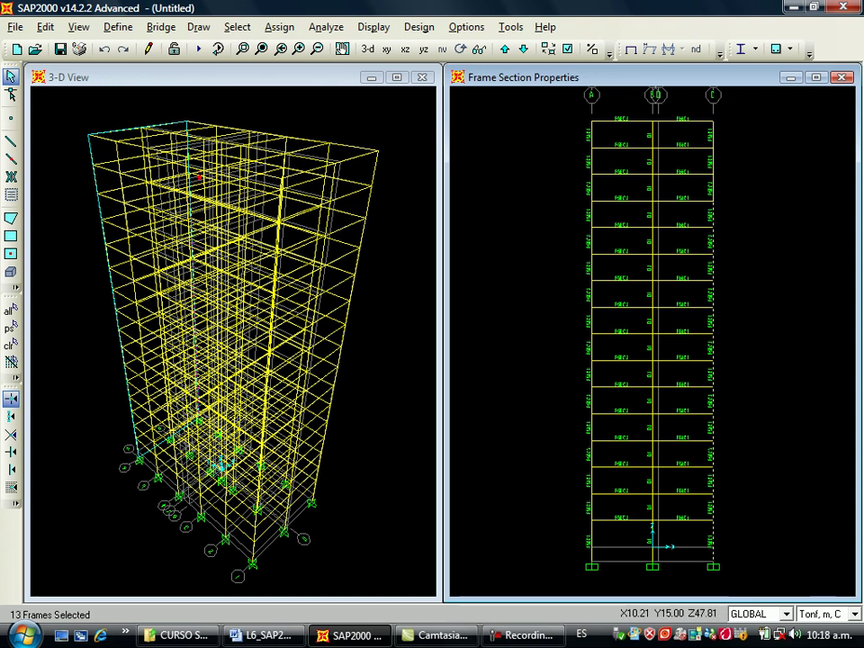
click(716, 185)
click(97, 176)
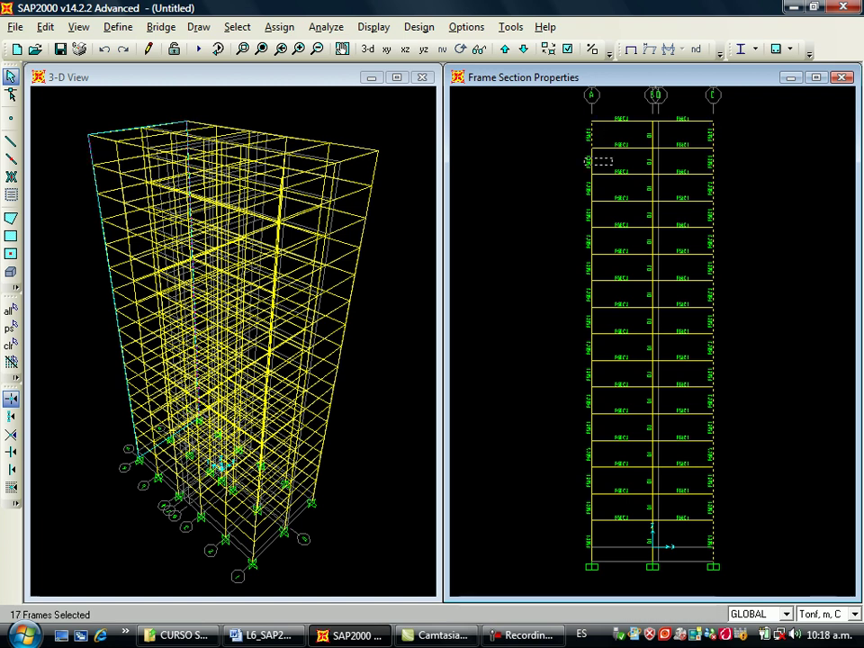
click(591, 184)
click(592, 214)
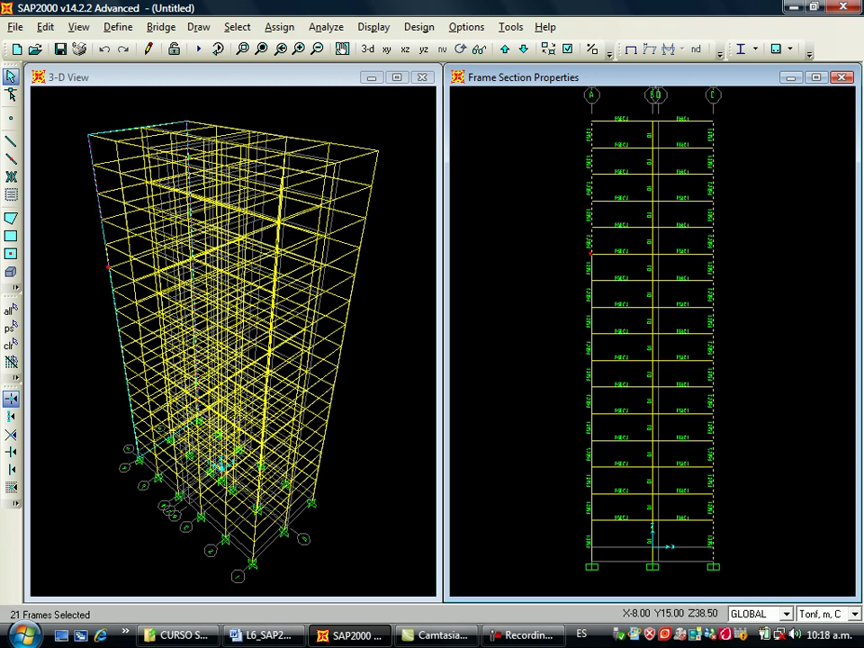
click(591, 268)
click(591, 292)
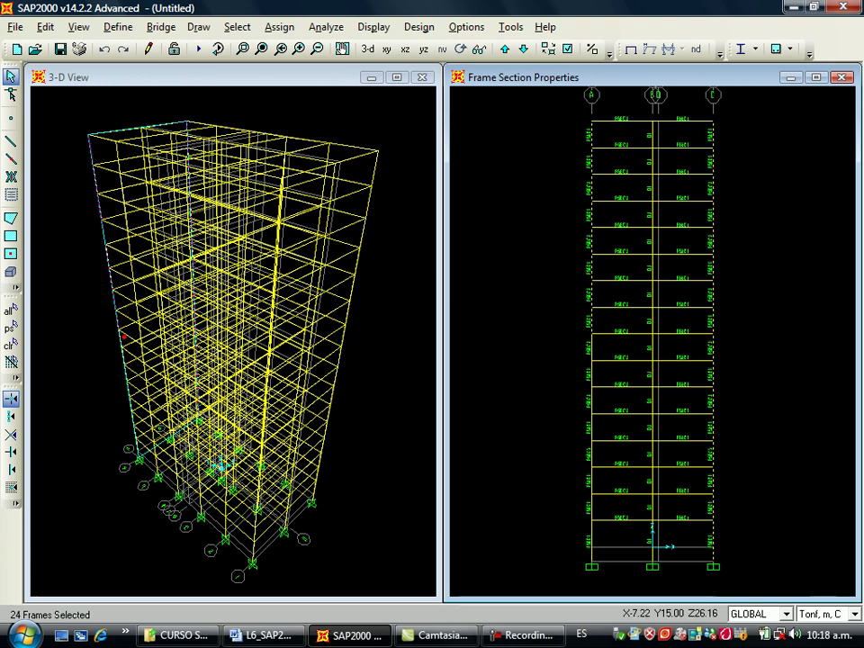
drag(611, 347, 585, 433)
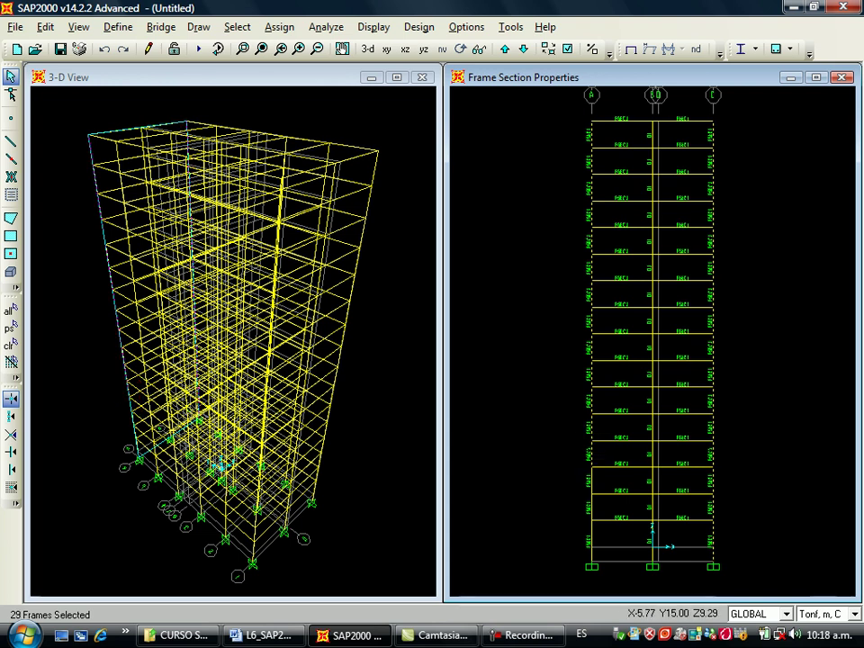
click(593, 509)
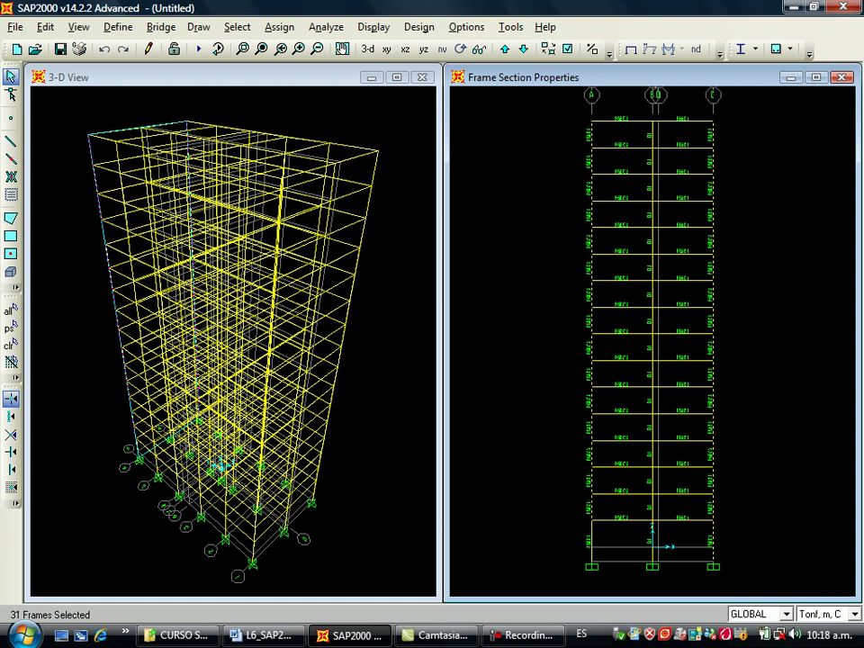
drag(610, 535, 581, 546)
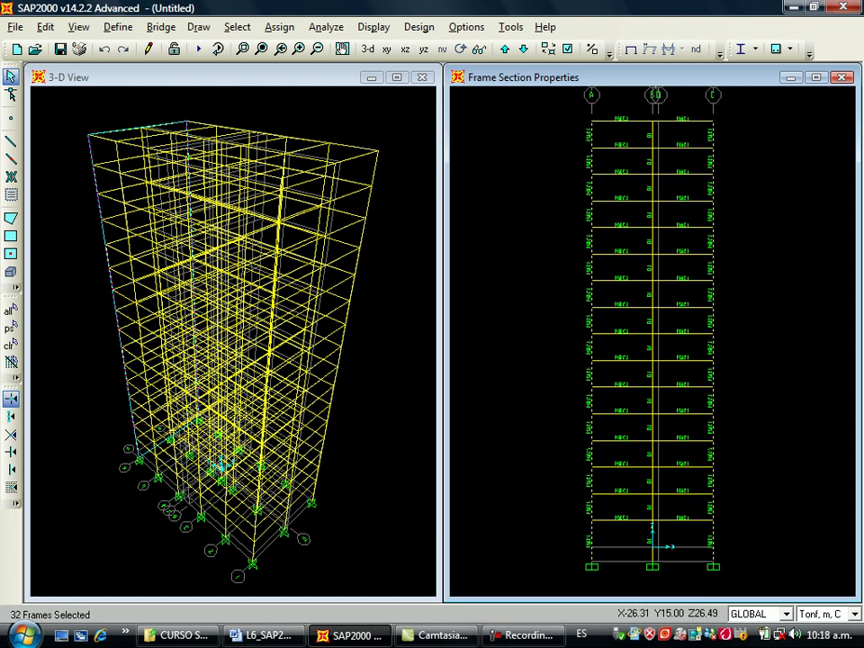
click(279, 27)
mouse_move(285, 70)
click(550, 69)
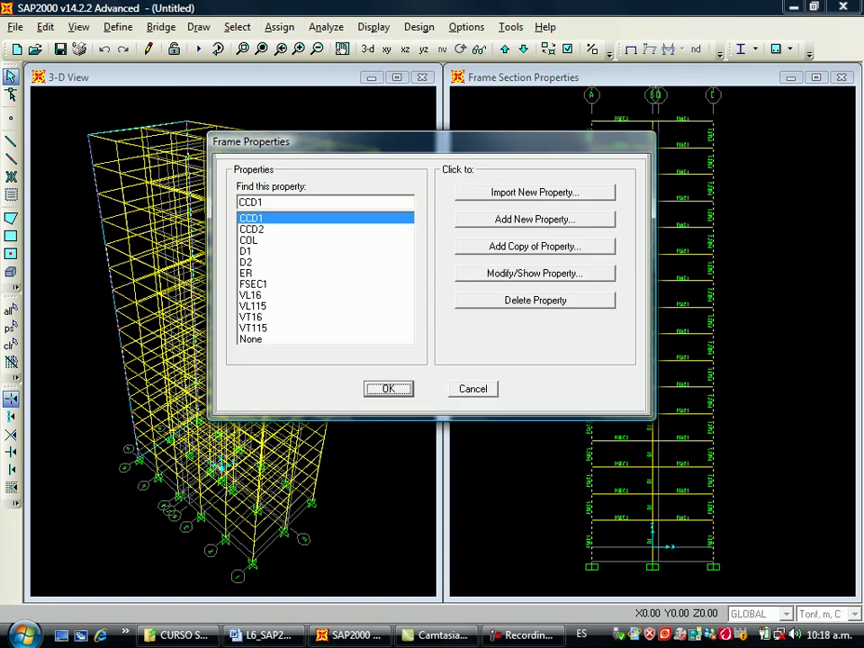
click(389, 389)
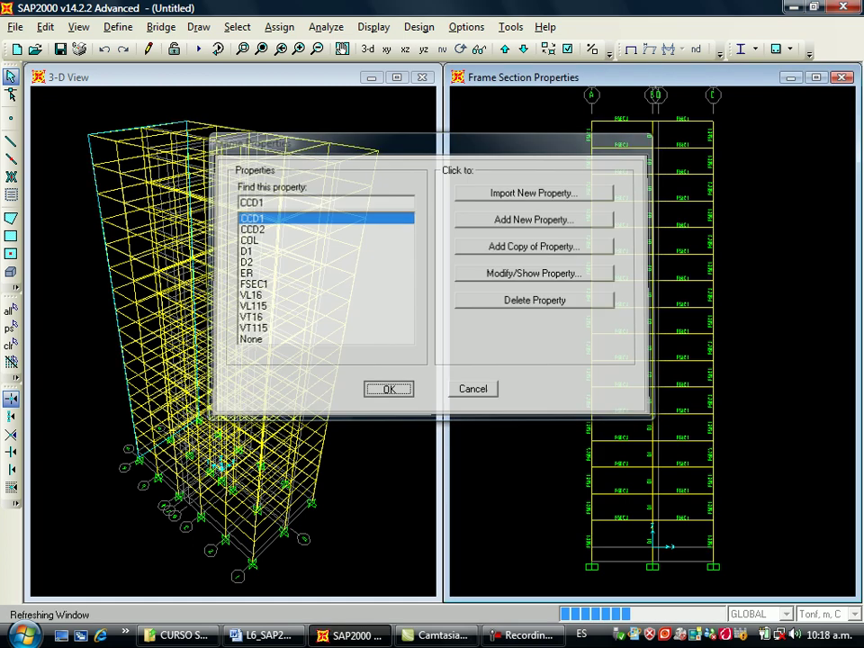
Assign the ER frame section to all horizontal frames in both bays of the X-Z elevation at Y=15.
drag(633, 105, 621, 527)
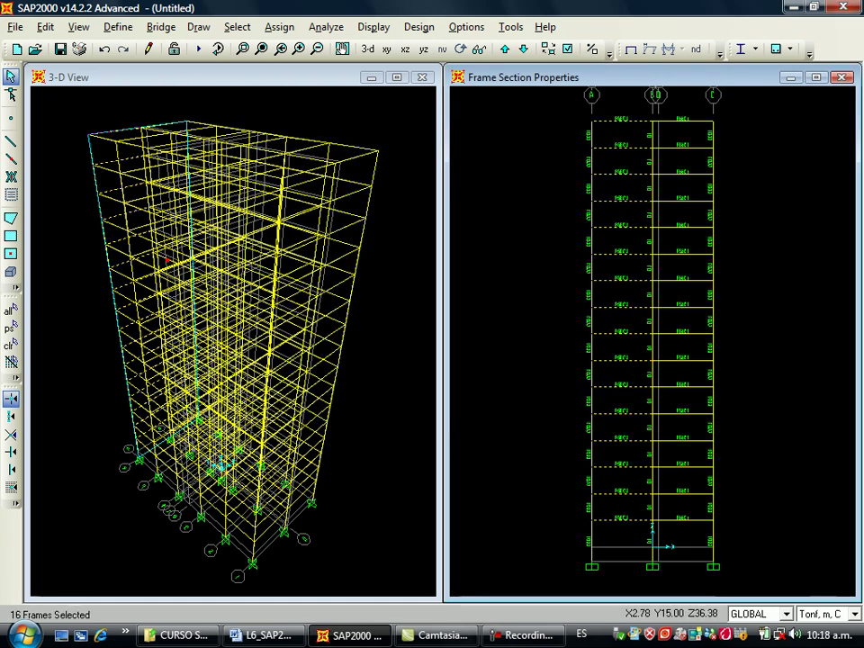
drag(698, 107, 671, 532)
click(279, 27)
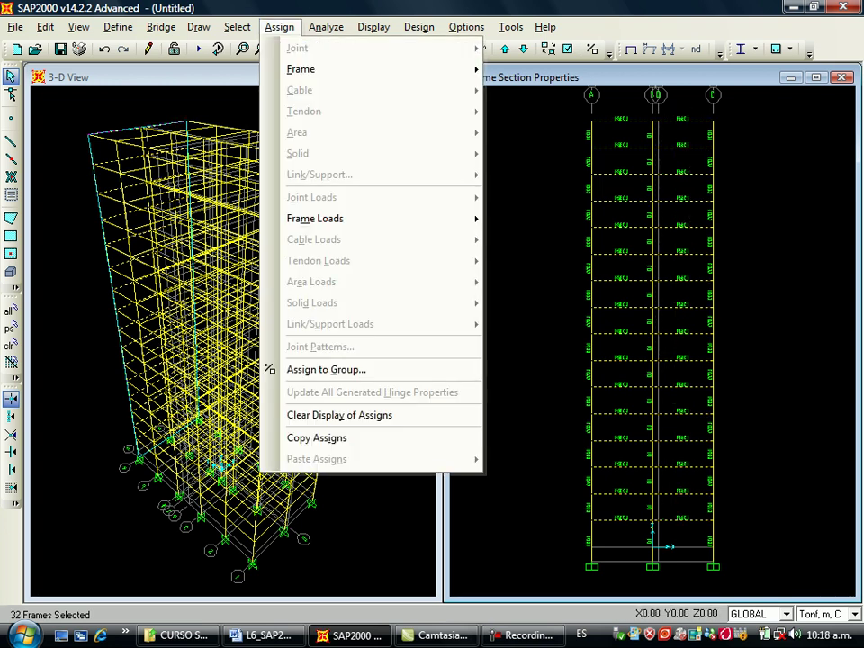
mouse_move(301, 68)
click(540, 71)
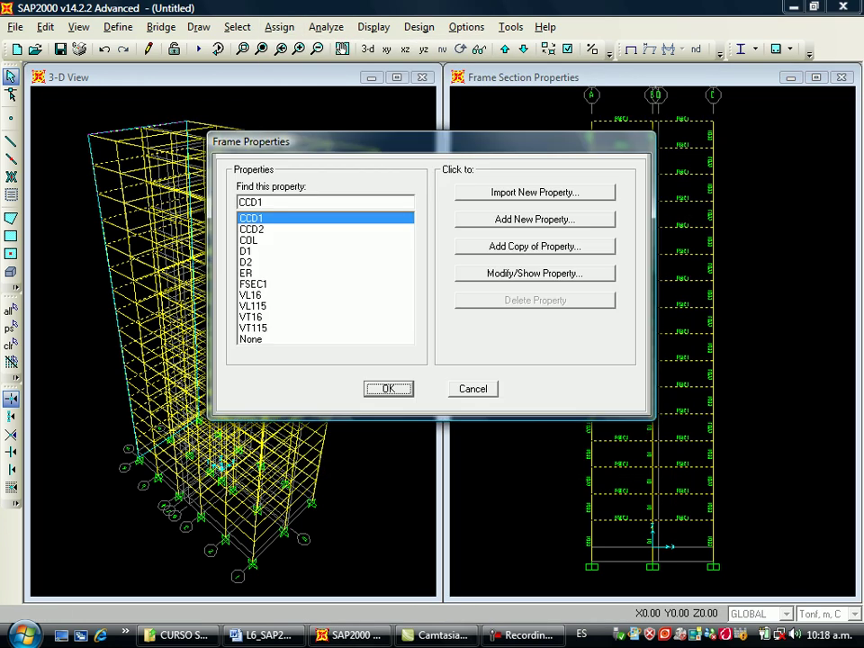
click(246, 274)
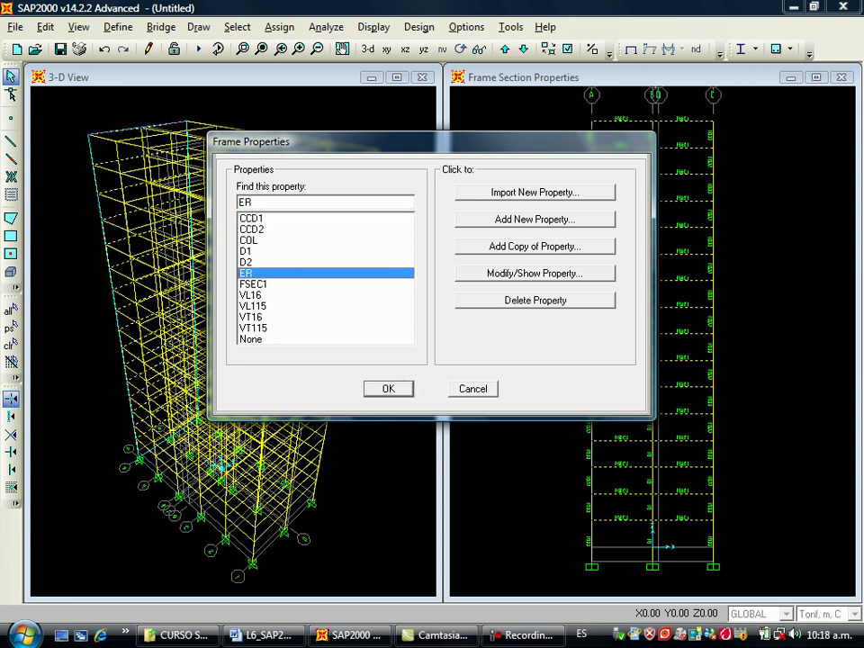
click(389, 389)
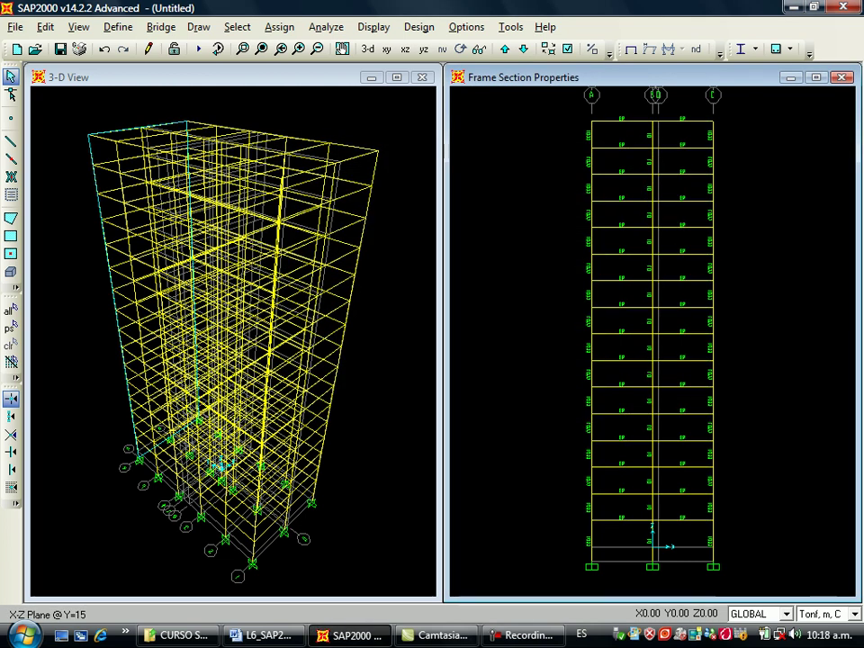
Assign the ER frame section to all horizontal frames in both bays of the X-Z elevation at Y=-15.
click(505, 50)
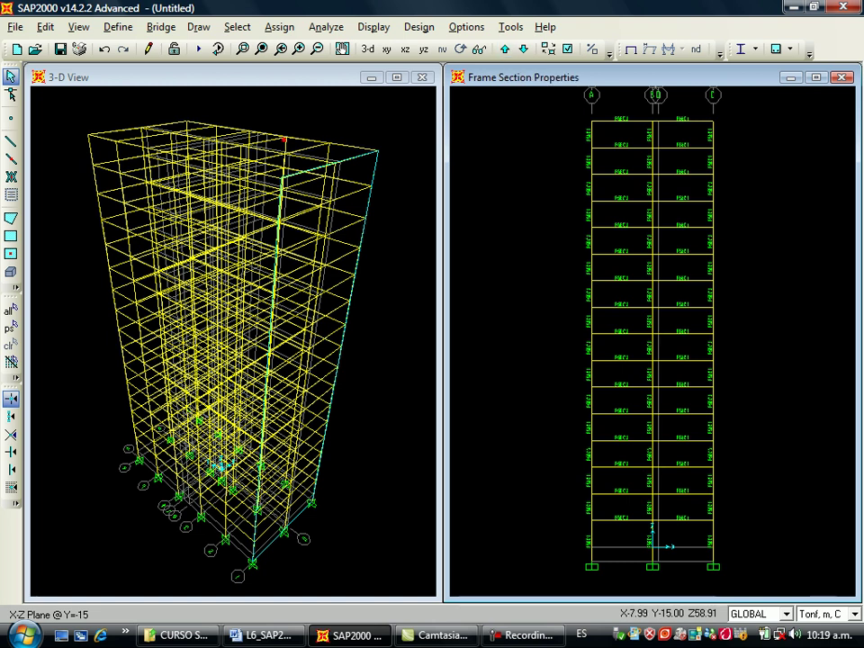
drag(628, 104, 615, 526)
drag(690, 103, 680, 522)
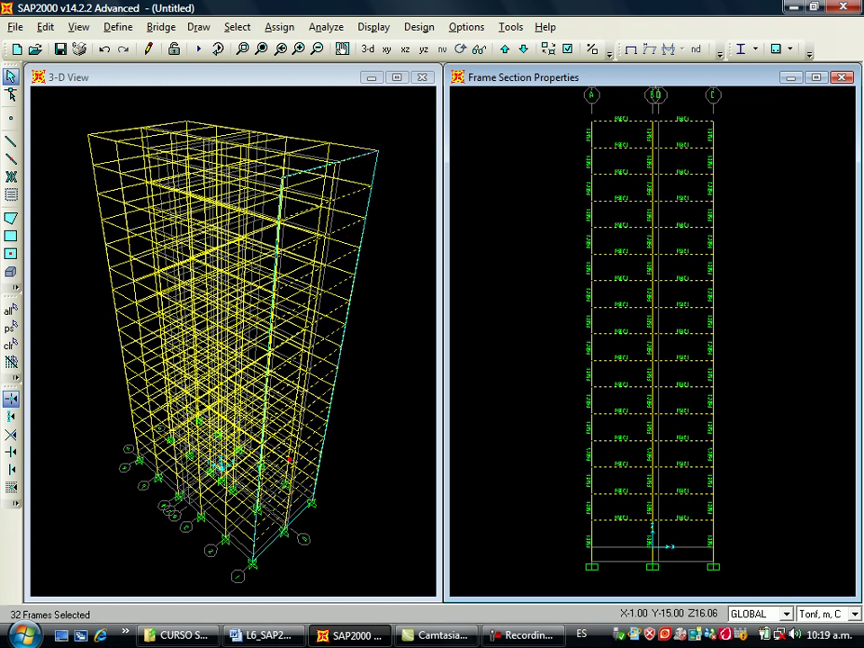
click(279, 26)
mouse_move(298, 69)
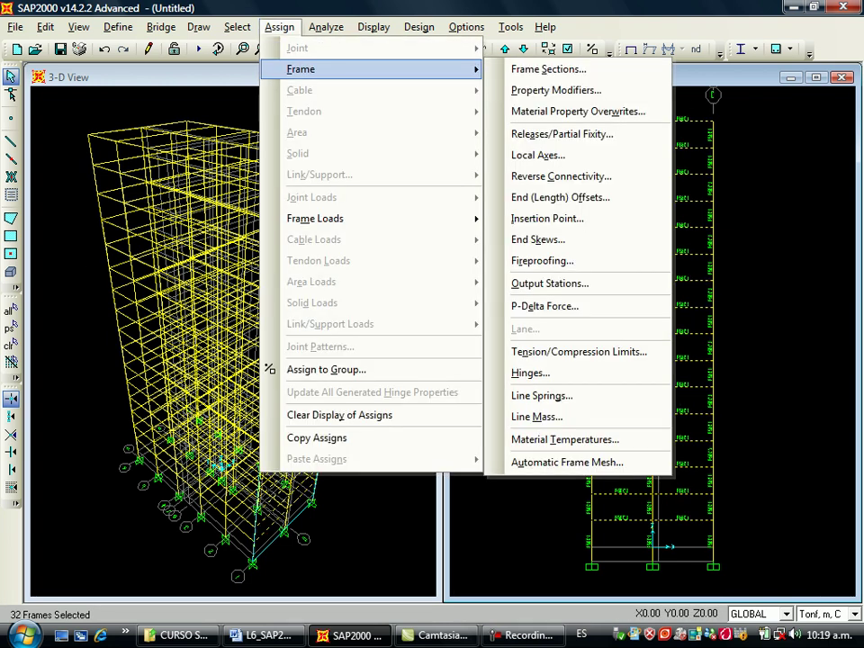
click(555, 89)
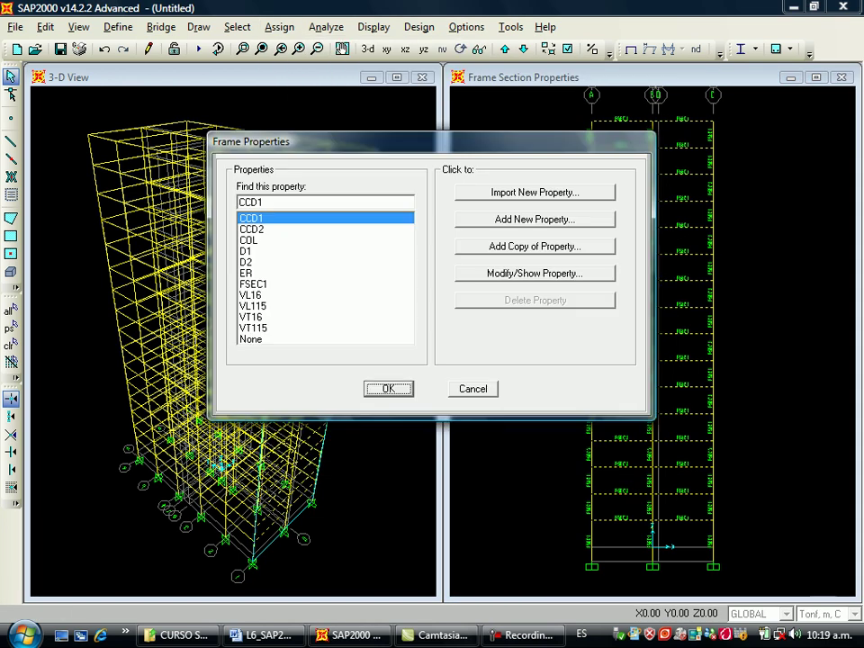
click(248, 273)
click(389, 389)
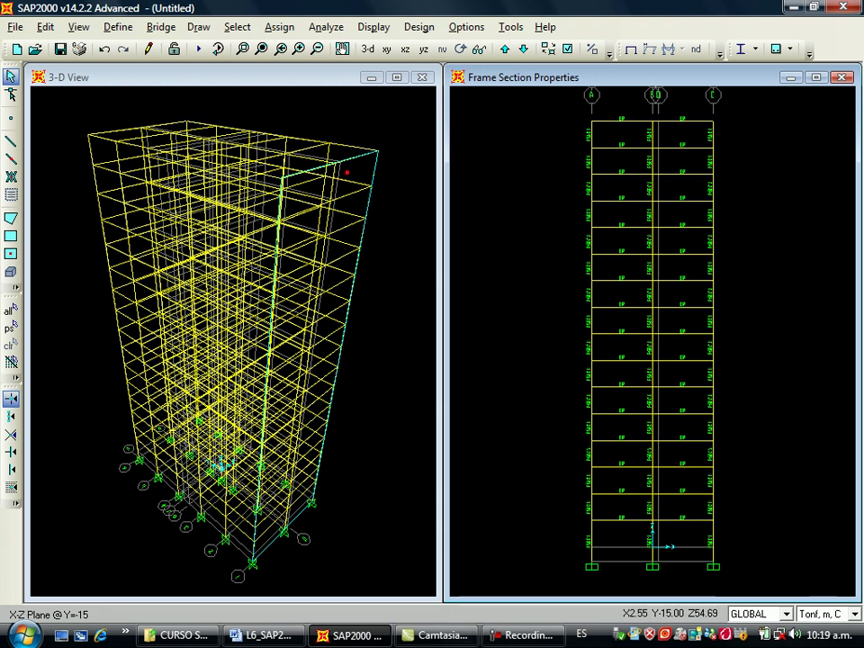
Assign the D1 frame section to all 16 story-height vertical frames at X=0 in the X-Z elevation at Y=-15.
click(652, 136)
click(653, 162)
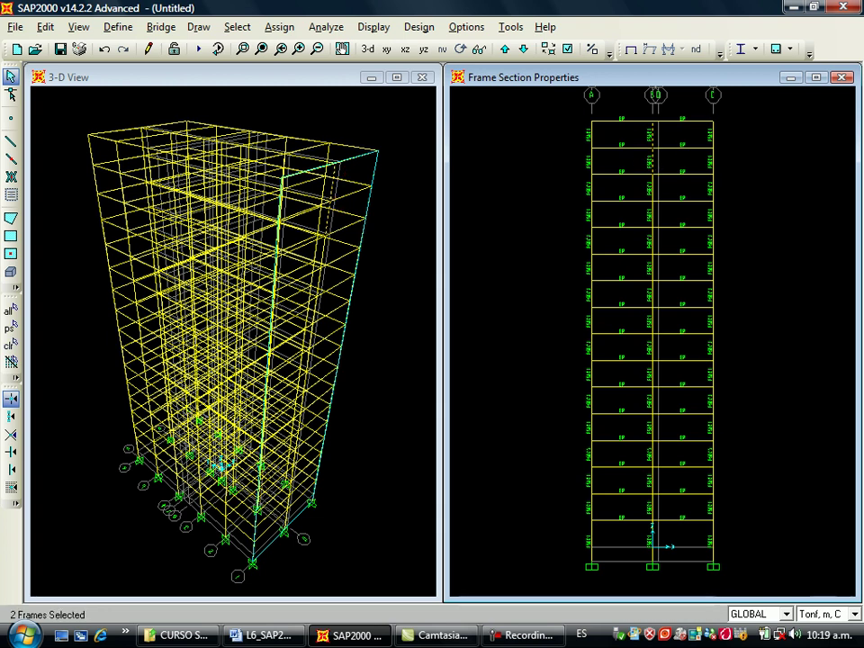
click(652, 188)
click(653, 241)
click(652, 267)
click(653, 281)
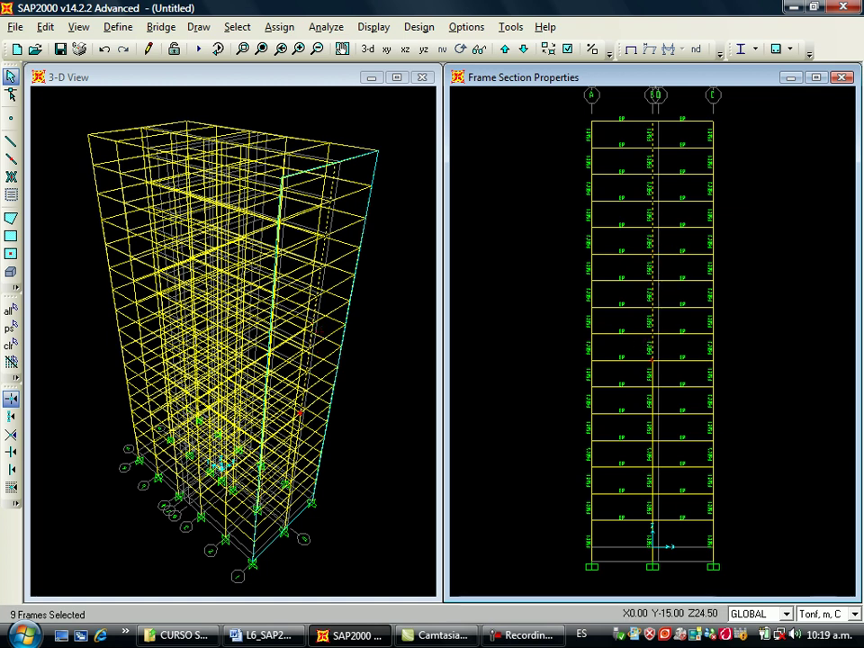
click(653, 372)
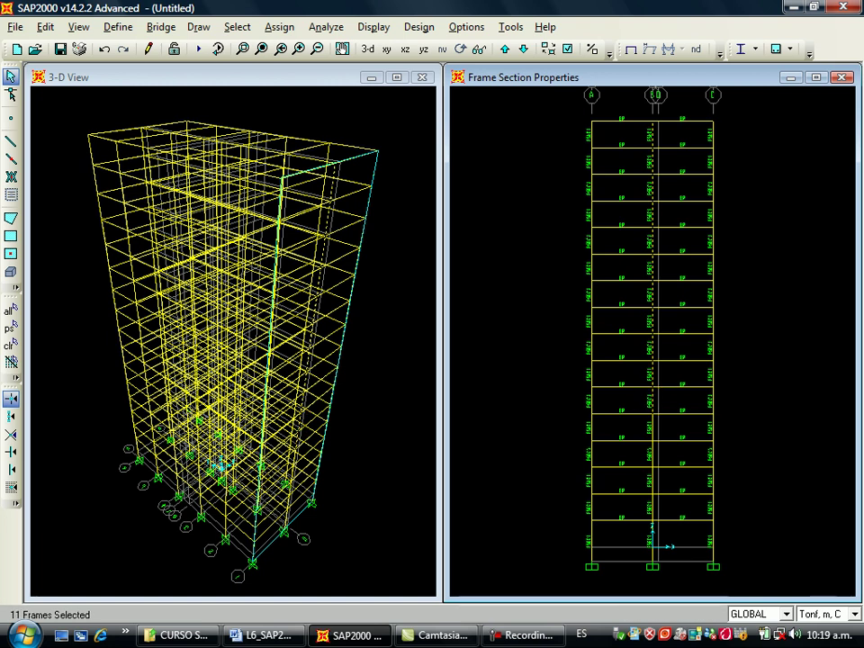
click(651, 430)
click(651, 455)
click(652, 482)
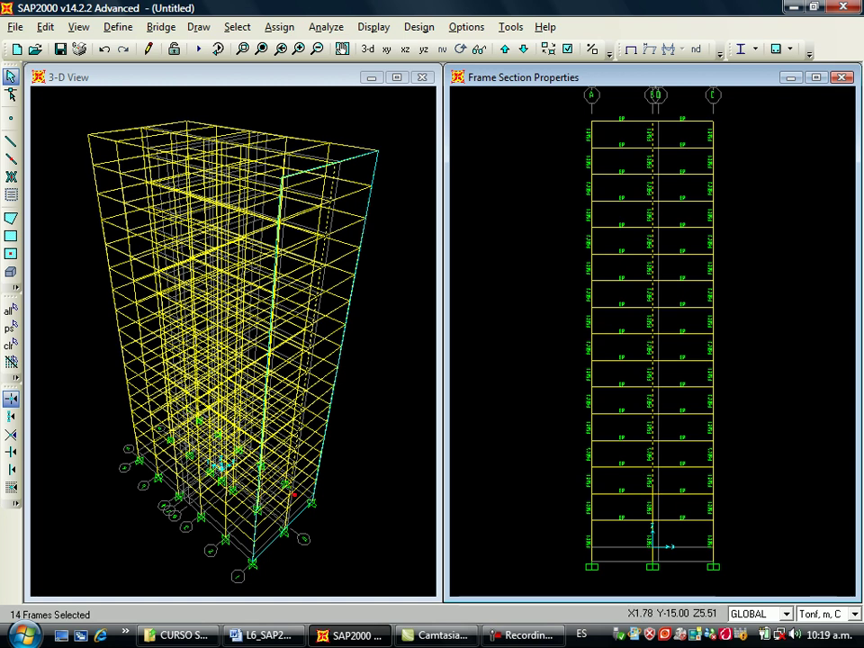
click(652, 507)
click(652, 531)
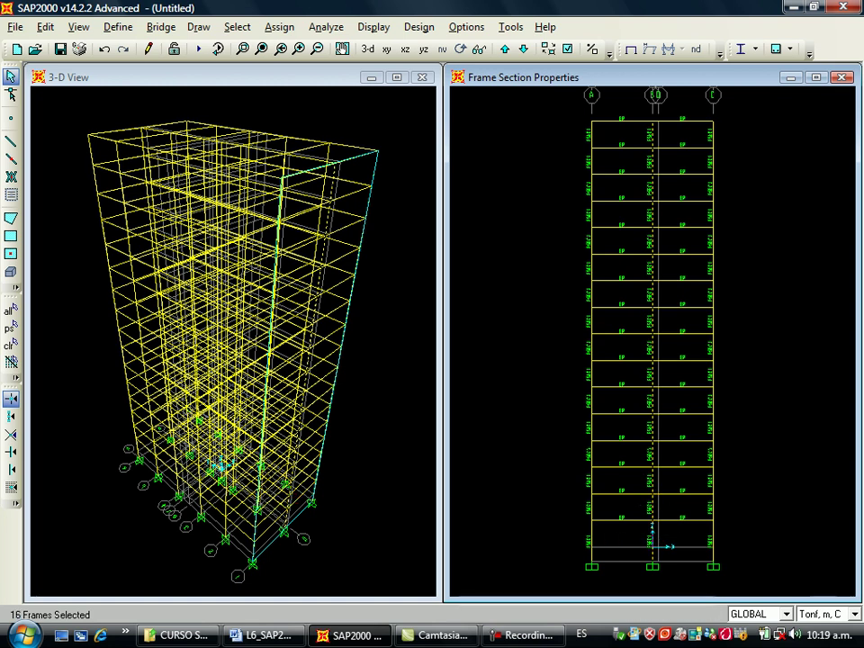
click(279, 27)
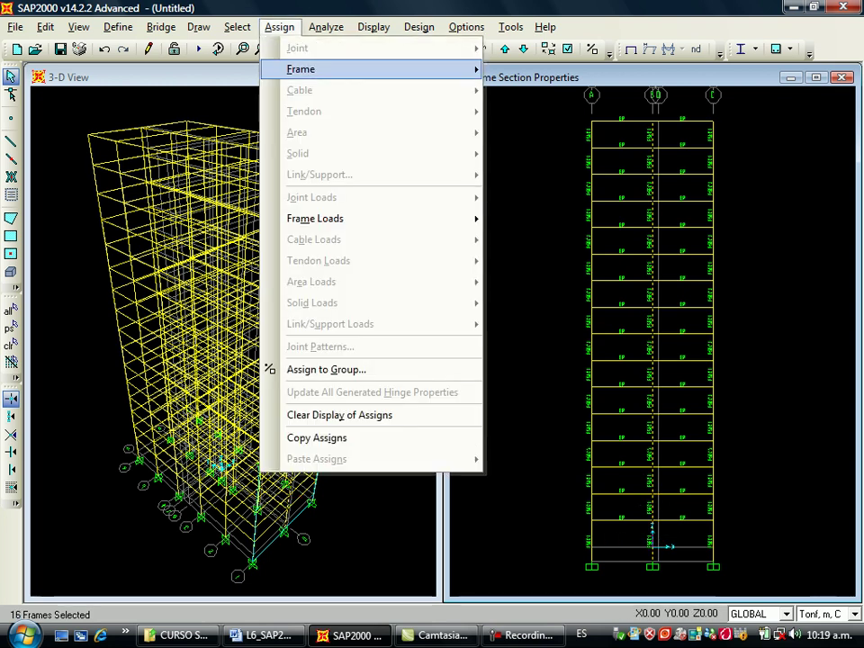
mouse_move(360, 70)
click(549, 69)
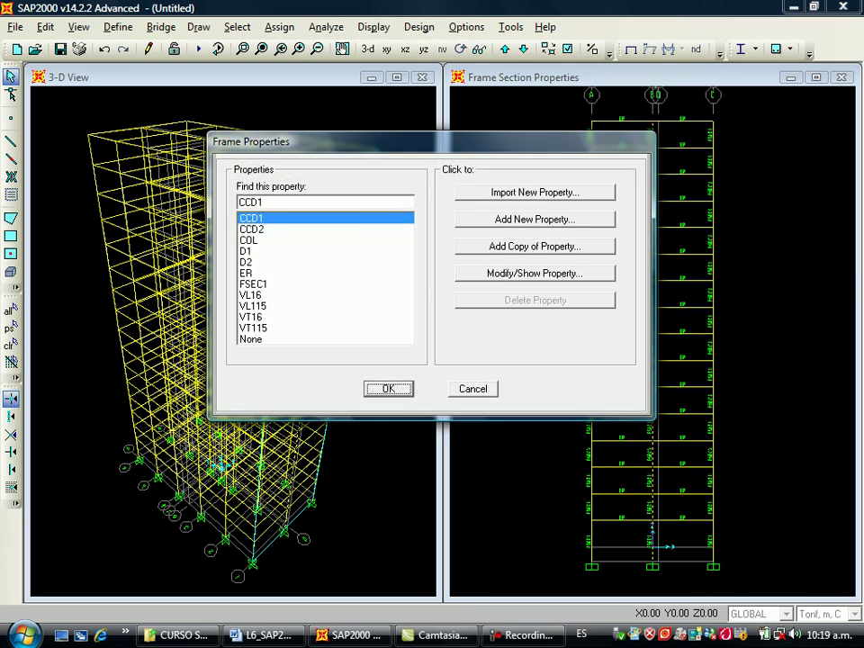
click(256, 253)
click(388, 388)
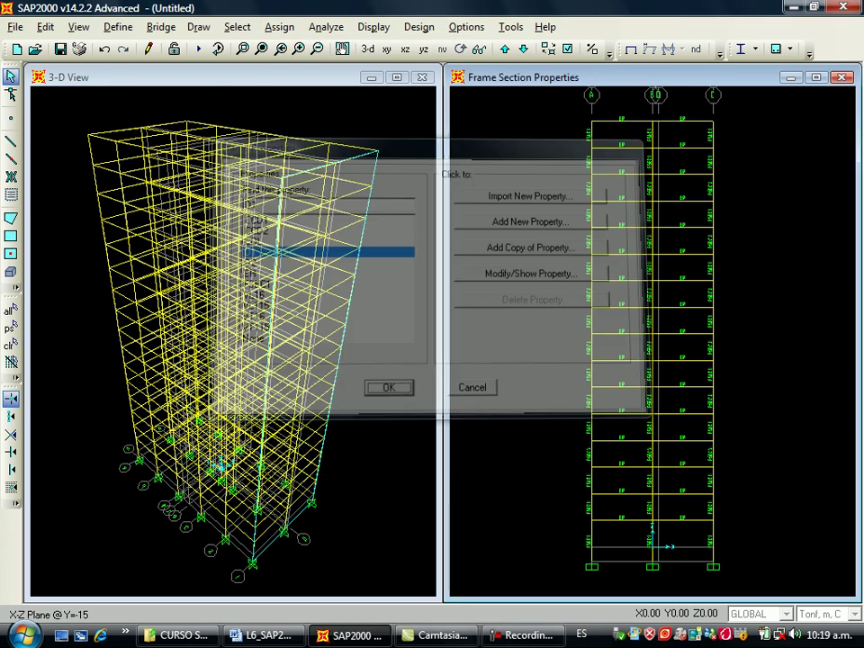
Select the story-height vertical frames at X=8, from the base upward, in the X-Z elevation at Y=-15.
click(713, 535)
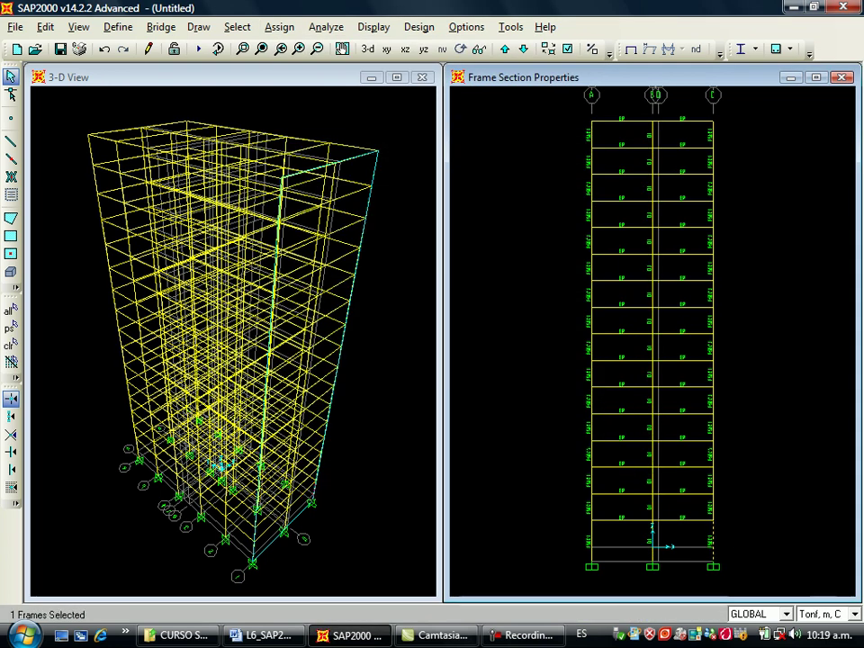
drag(698, 514, 700, 513)
drag(724, 451, 707, 399)
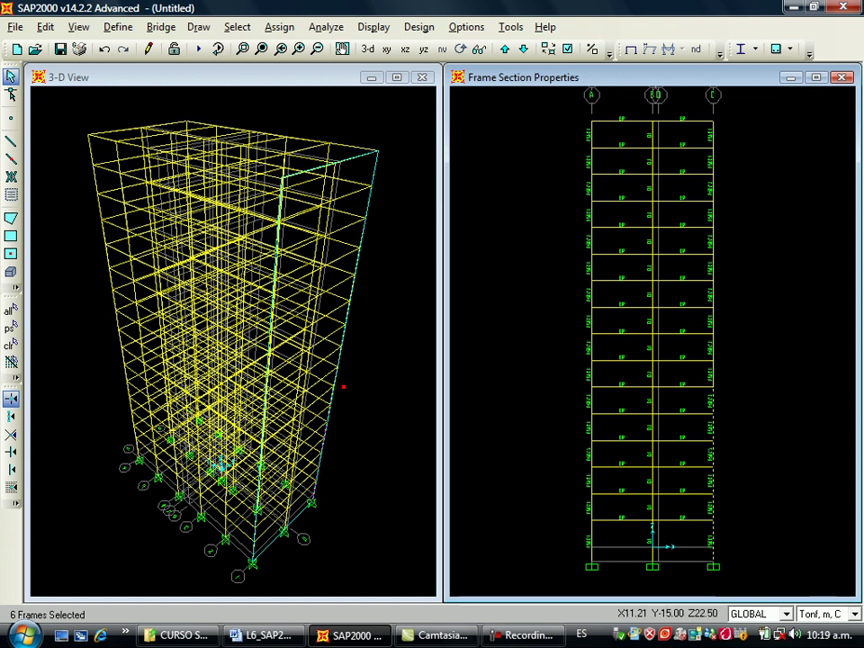
drag(735, 363, 713, 378)
click(713, 347)
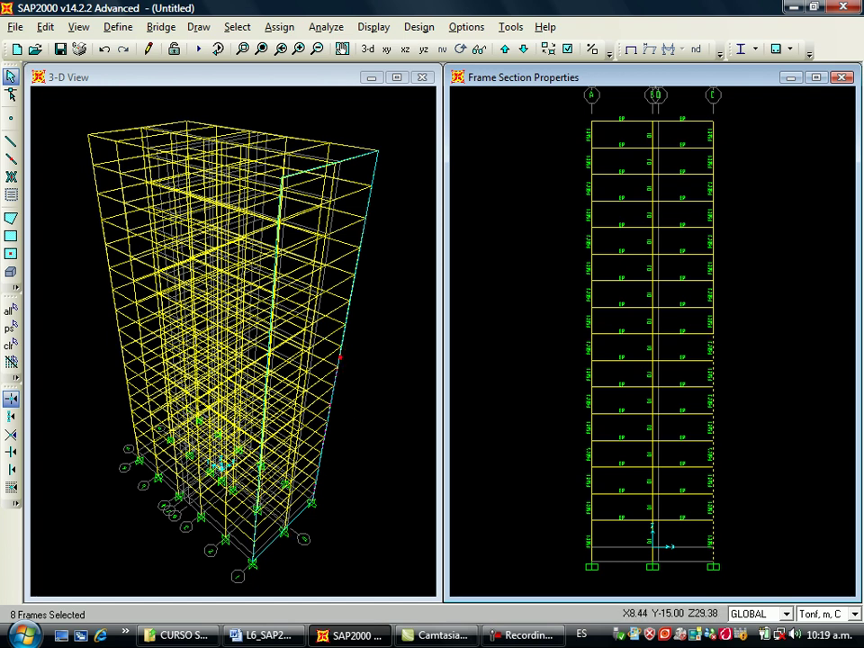
click(713, 321)
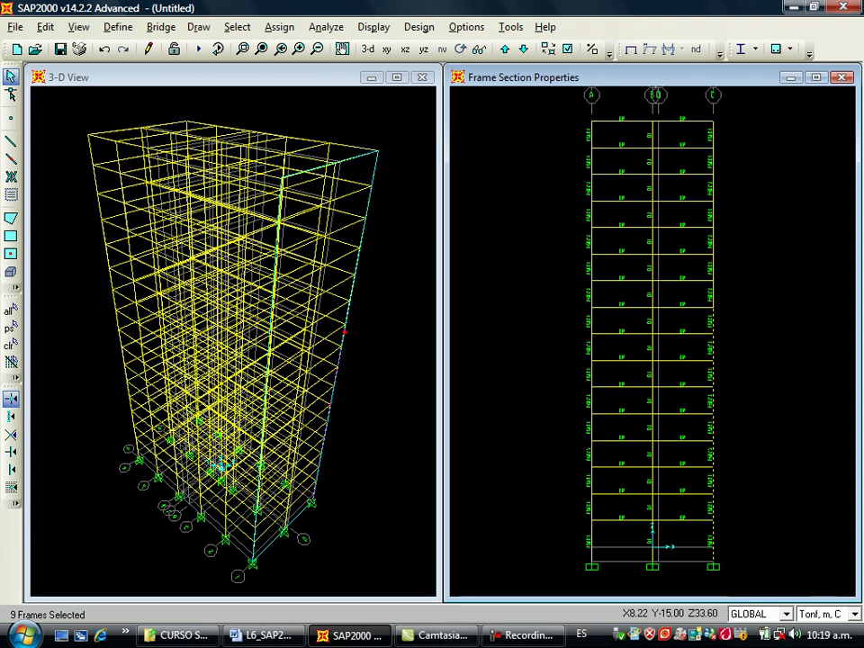
click(713, 296)
click(713, 267)
click(713, 228)
click(713, 228)
click(713, 228)
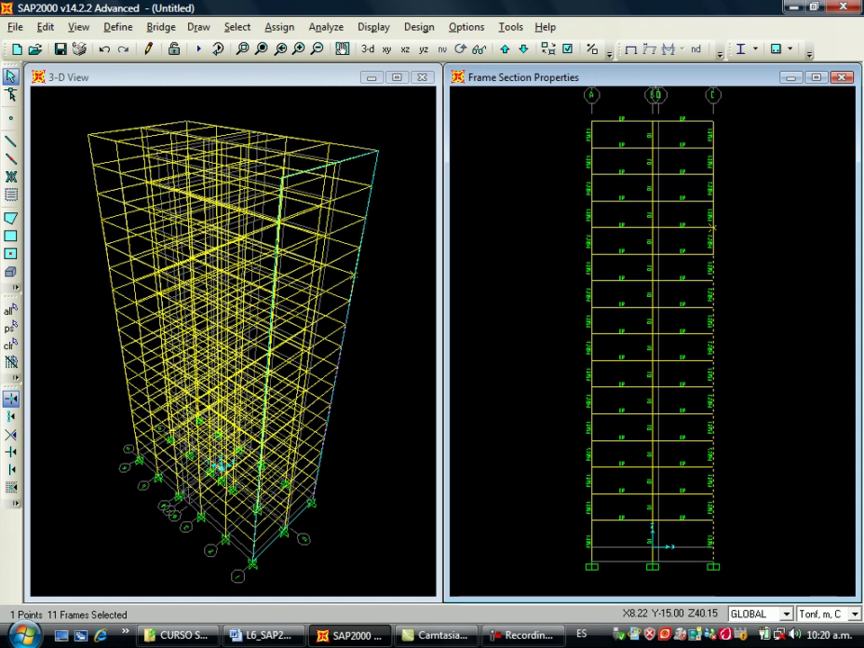
Select all column segments on grid lines A and C in the X-Z elevation at Y=-15 and assign them frame section CCD1.
click(713, 228)
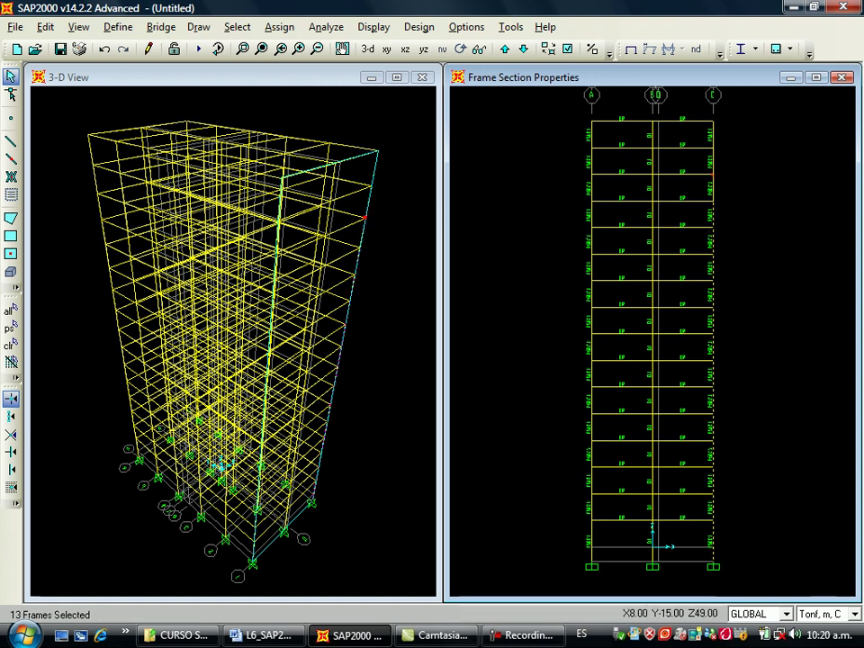
click(712, 186)
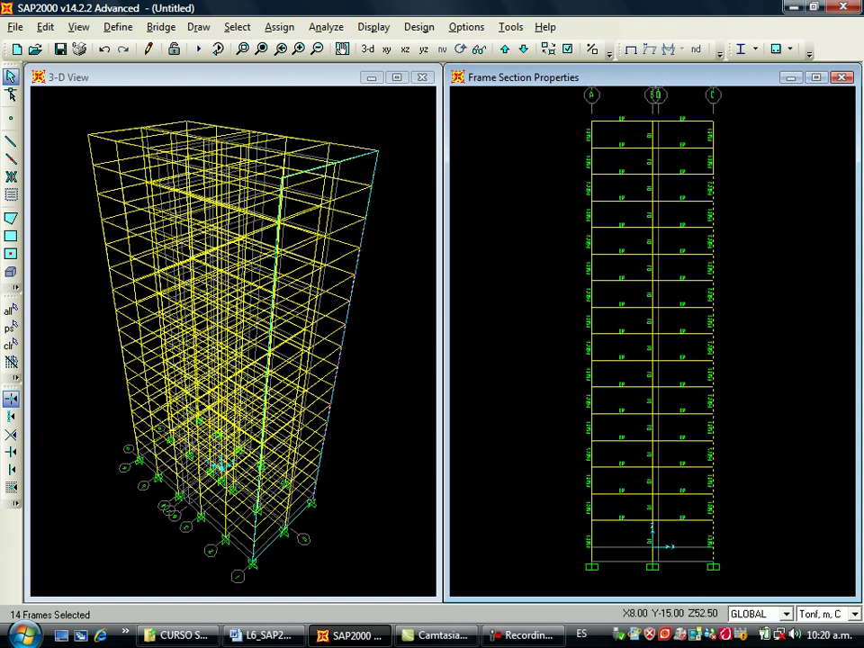
click(713, 147)
click(713, 148)
click(713, 147)
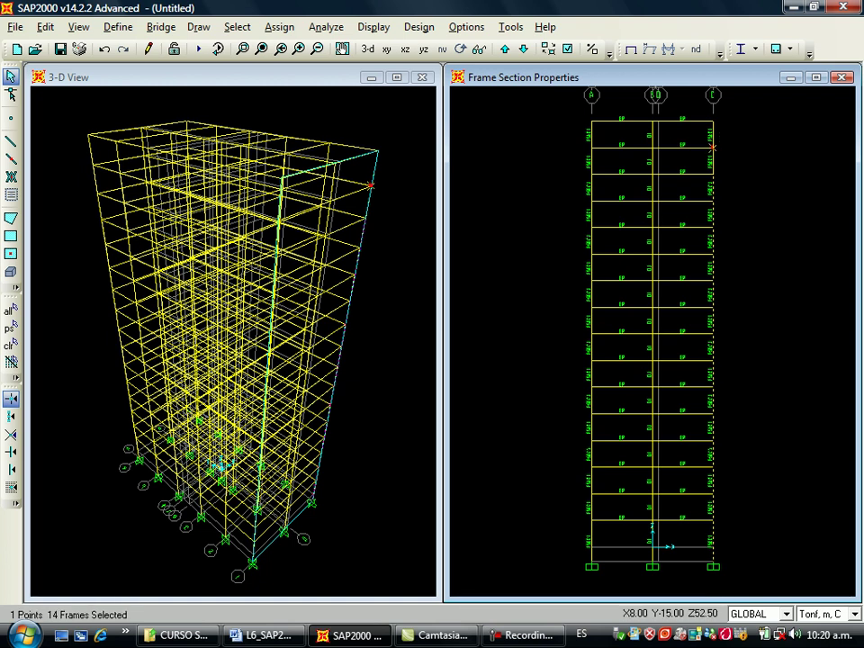
click(713, 148)
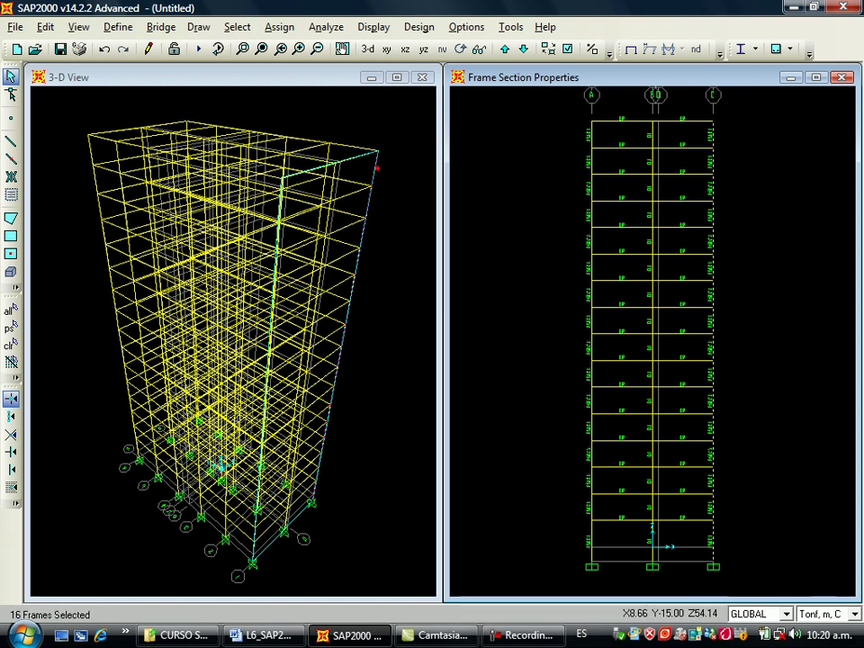
click(592, 134)
click(592, 185)
click(588, 297)
click(590, 319)
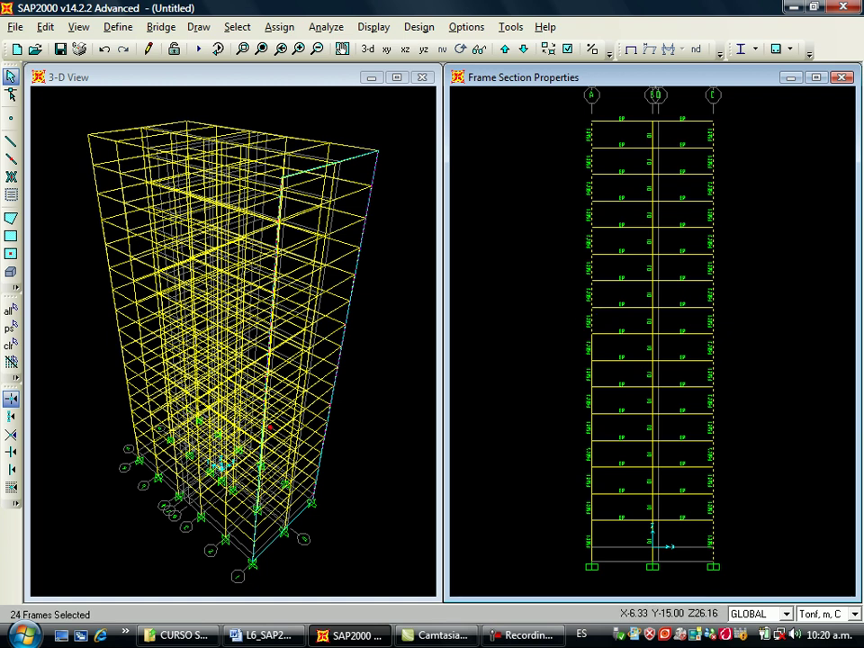
click(591, 347)
click(591, 373)
click(591, 402)
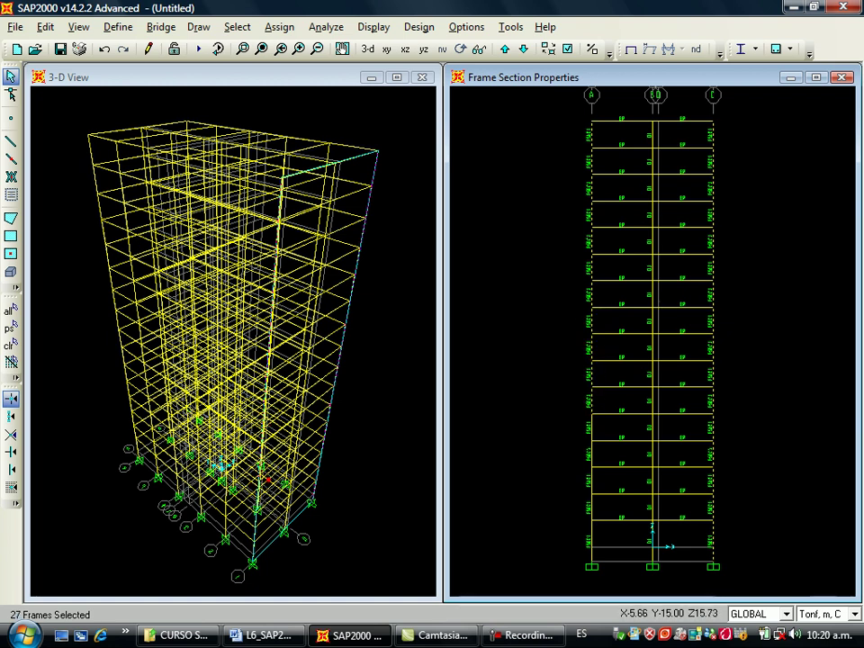
click(591, 429)
click(591, 455)
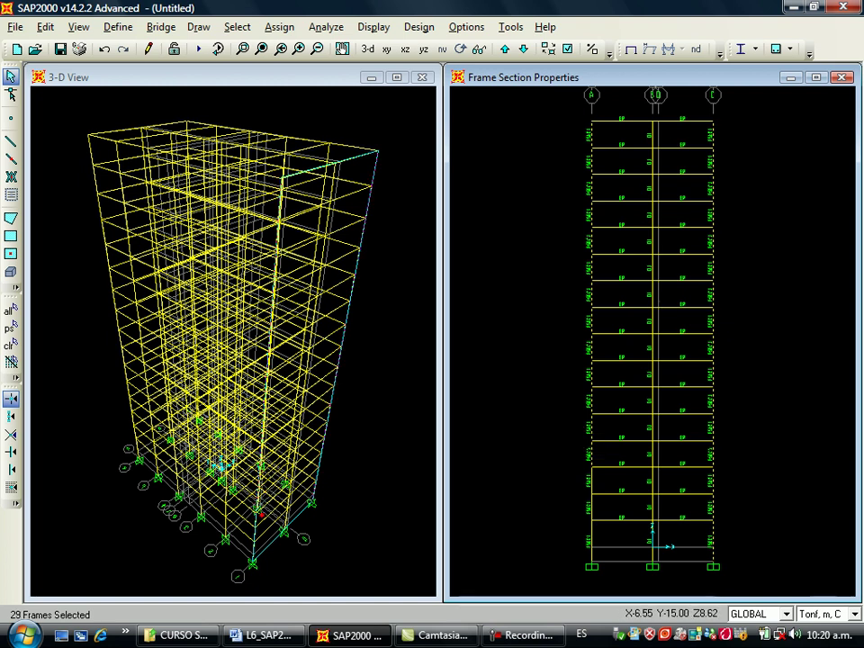
click(592, 481)
click(591, 509)
click(591, 535)
click(279, 26)
mouse_move(301, 70)
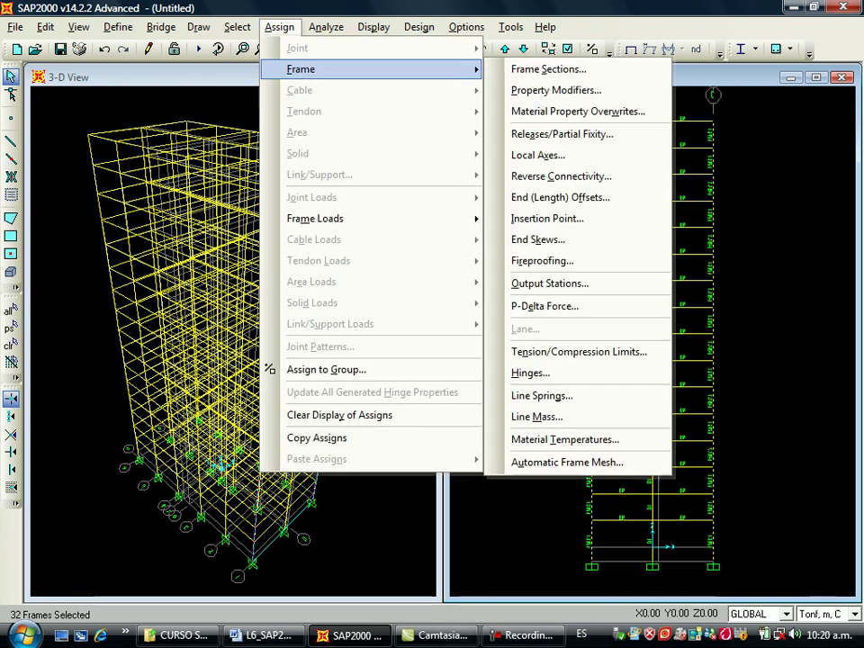
click(548, 69)
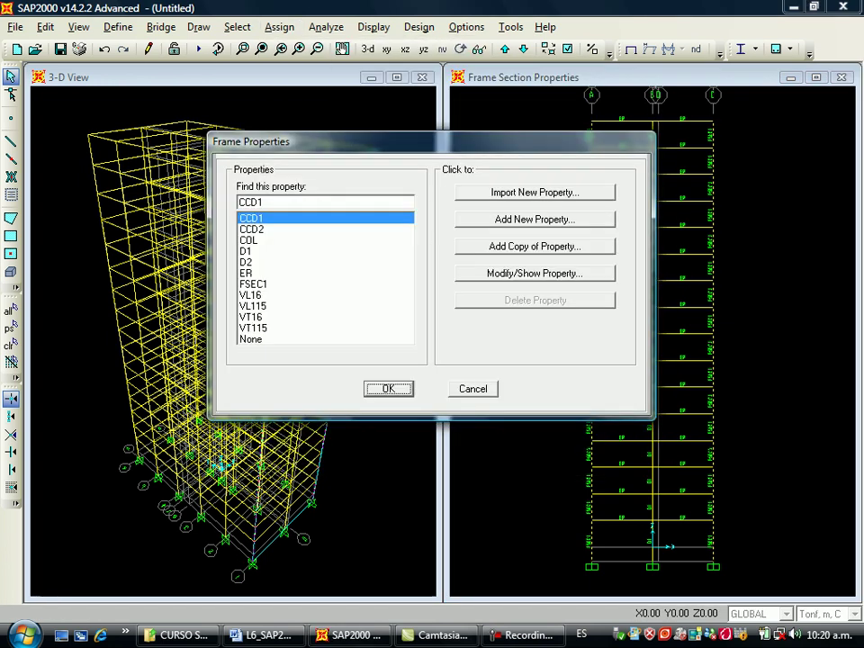
key(Return)
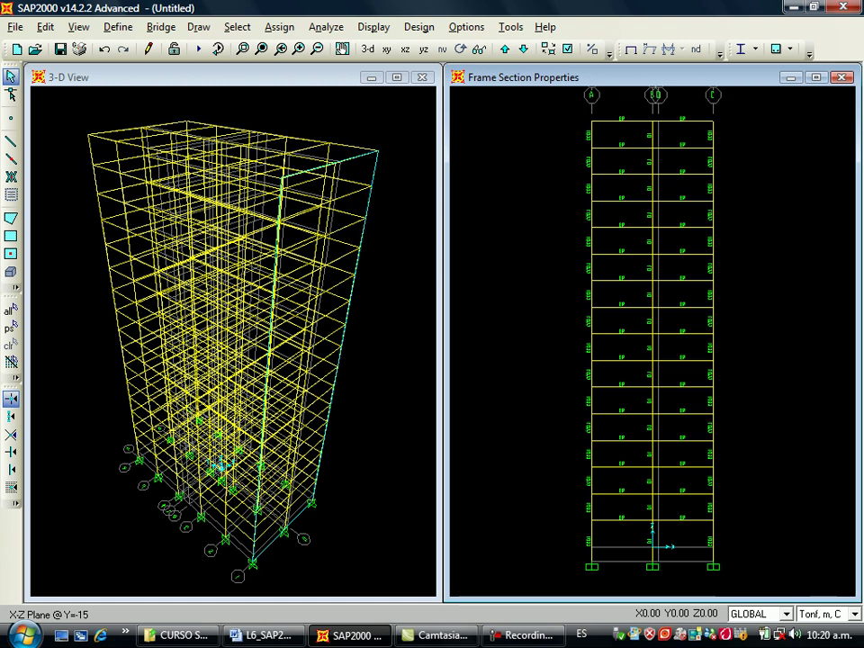
Assign frame section ER to the short beams of the two narrow central bays on every storey in the Y-Z elevation at X=0.
click(424, 49)
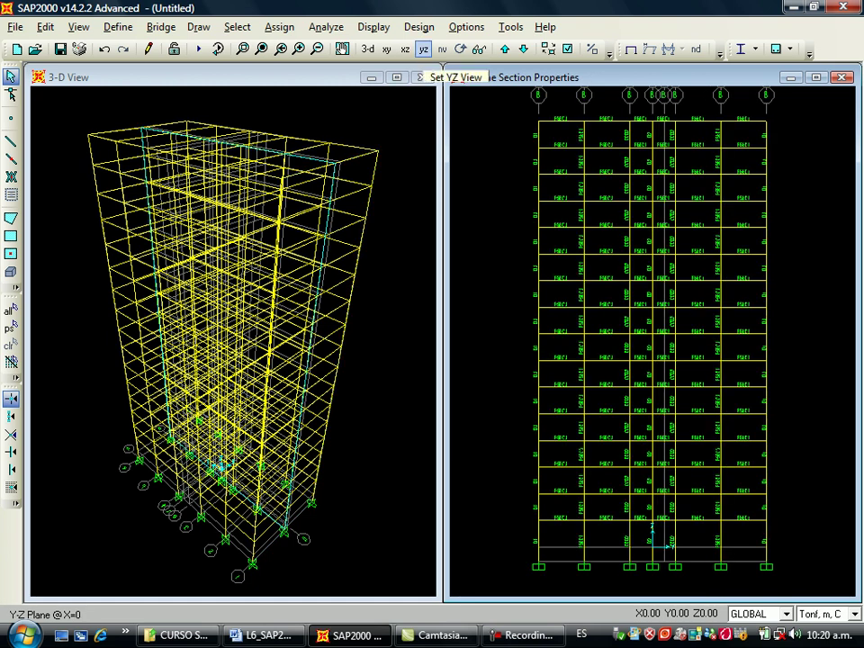
drag(644, 105, 639, 520)
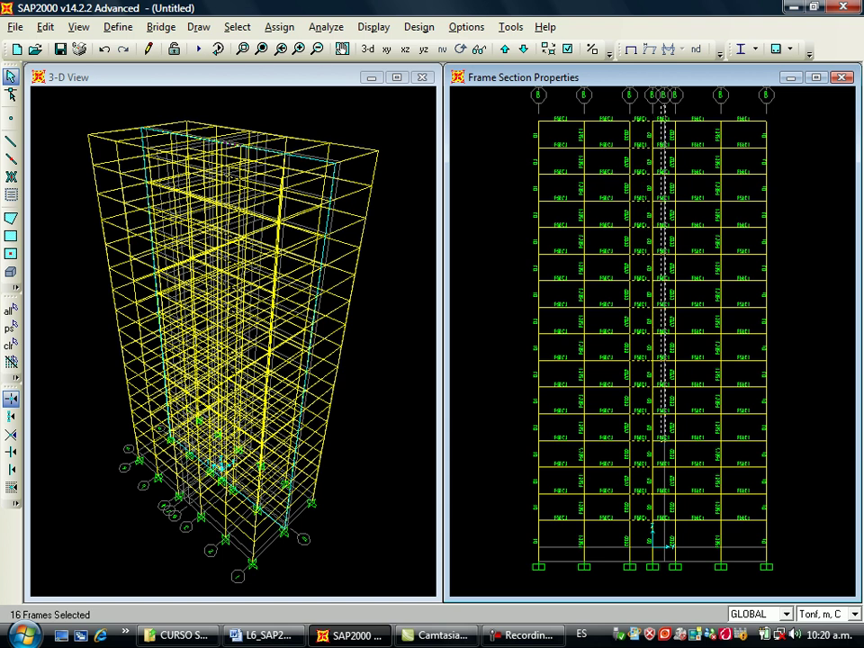
drag(663, 535, 662, 533)
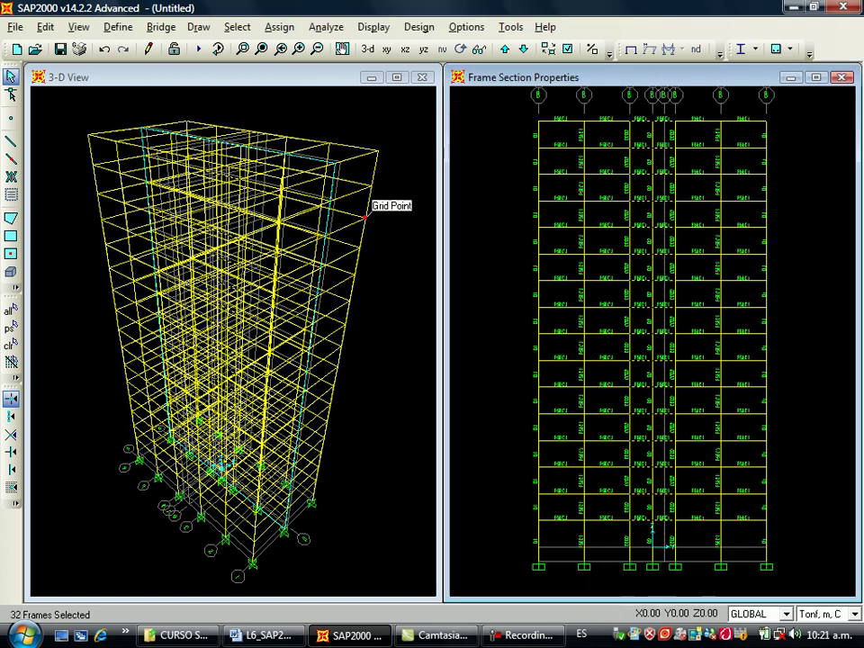
click(279, 27)
mouse_move(299, 69)
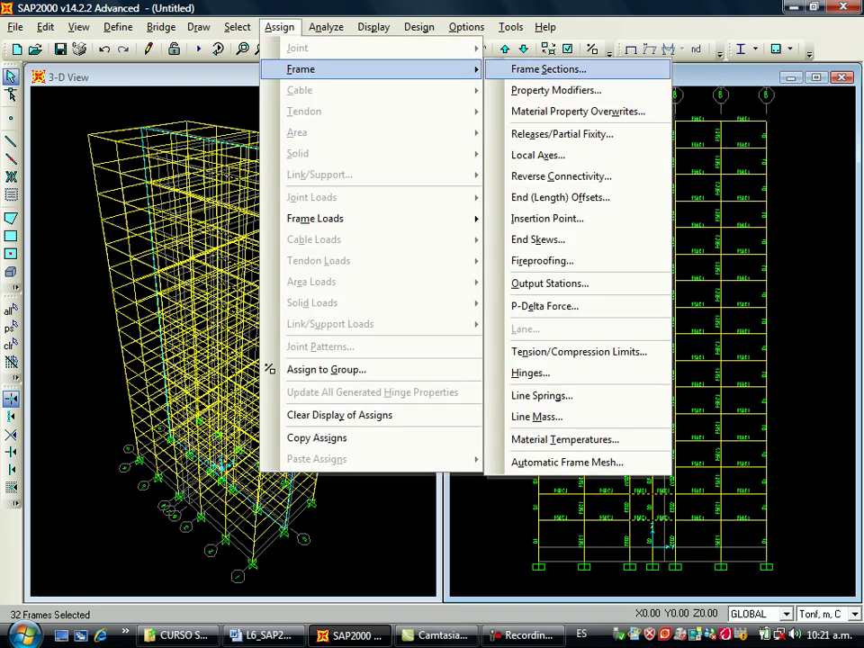
click(550, 68)
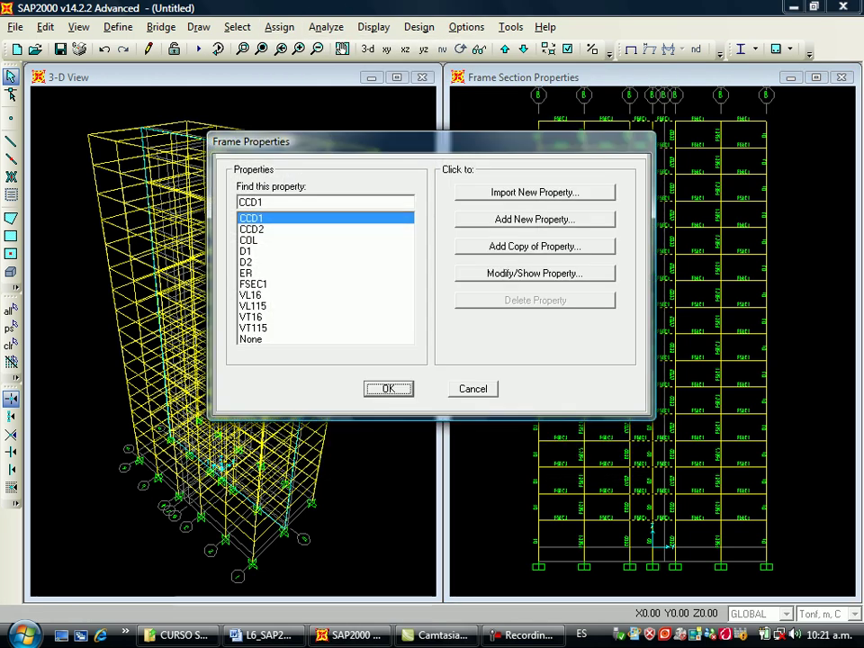
click(249, 272)
key(Return)
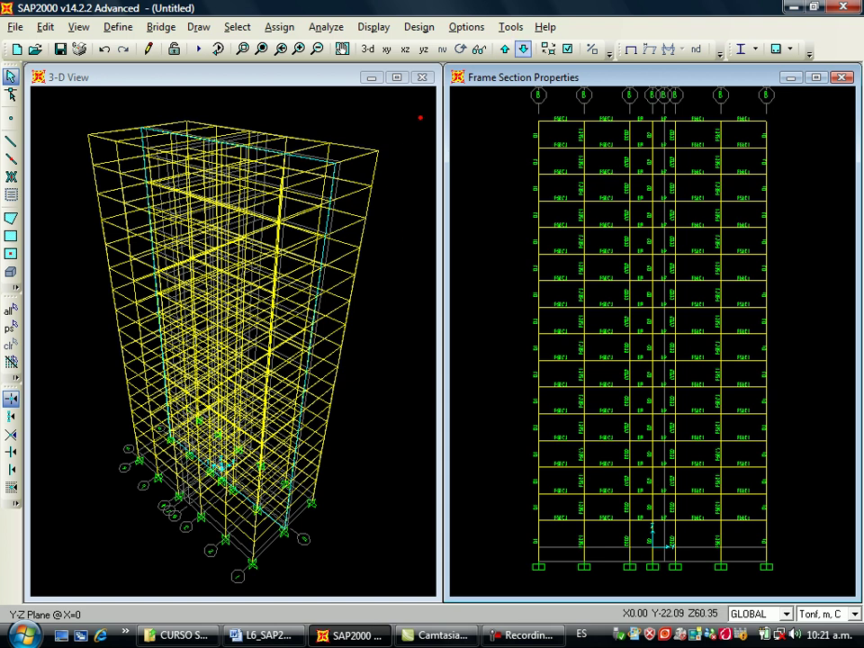
Assign frame section COL to all segments of the four interior column lines in the Y-Z elevation at X=-8.
click(523, 49)
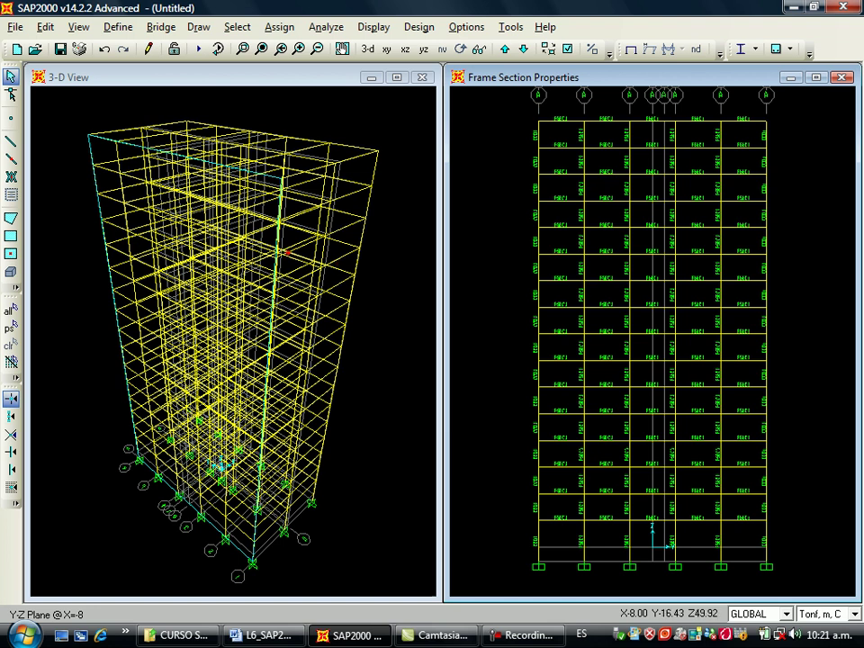
drag(569, 129, 734, 135)
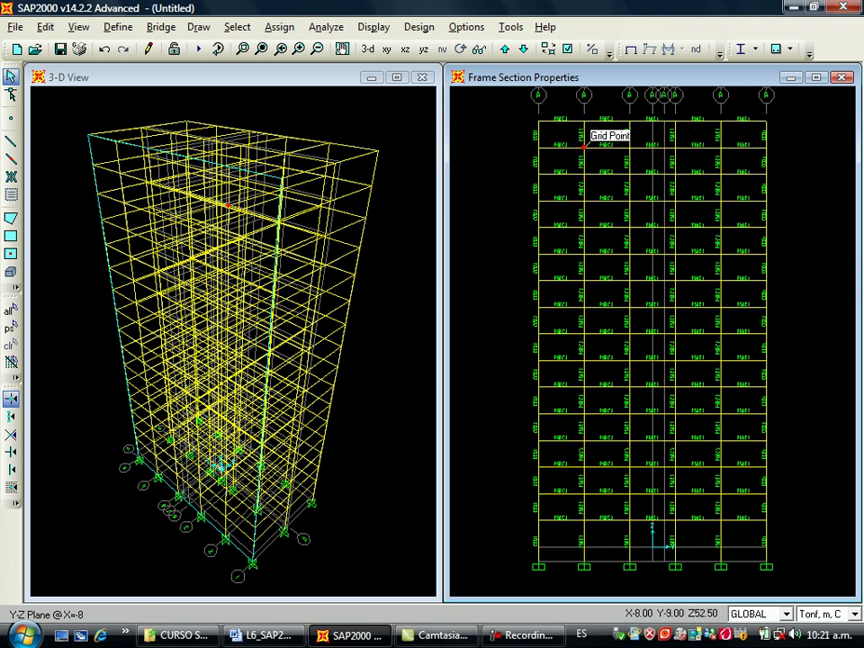
drag(571, 158, 611, 160)
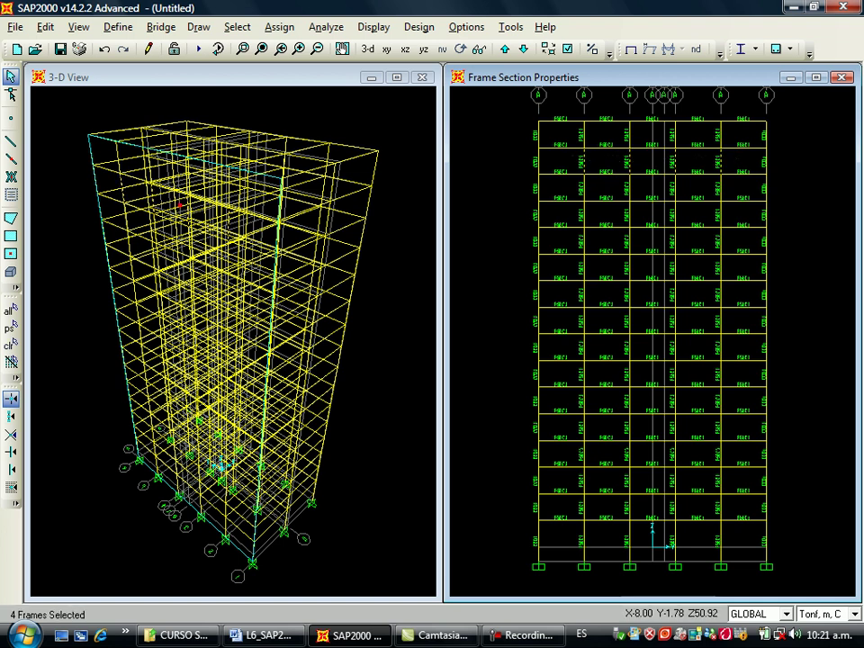
drag(738, 131, 579, 139)
drag(698, 185, 545, 188)
drag(735, 211, 570, 219)
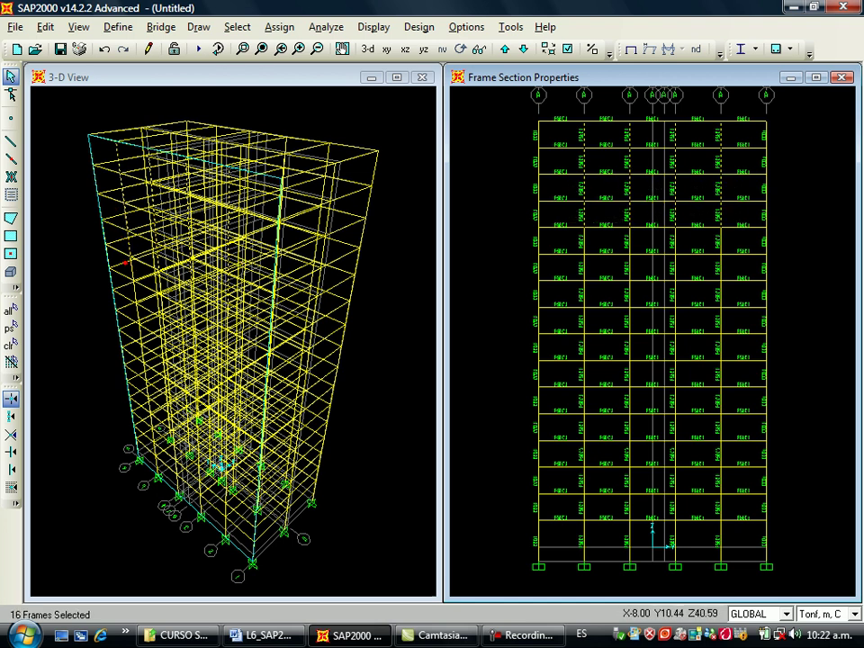
drag(737, 235, 581, 240)
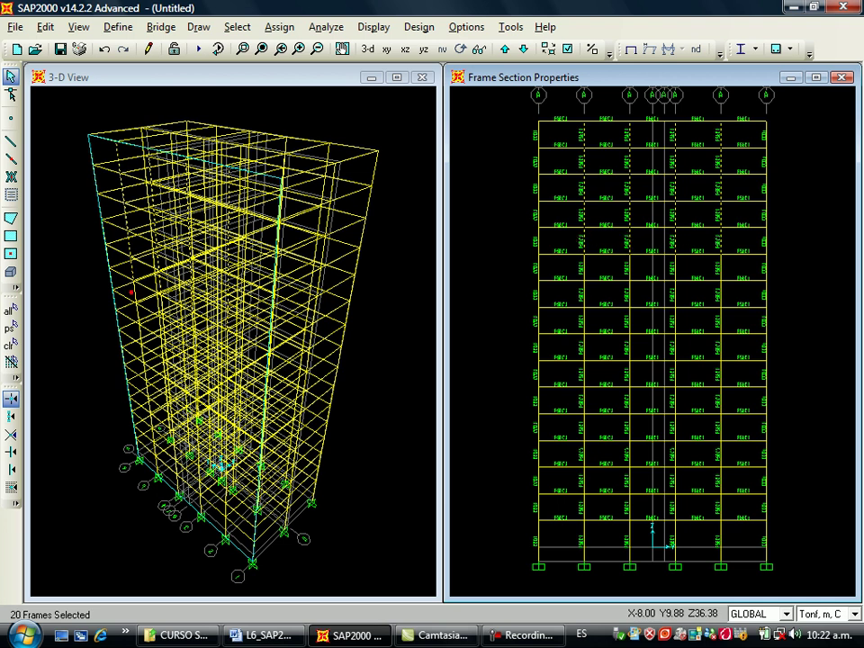
drag(736, 263, 586, 269)
drag(741, 288, 574, 300)
drag(731, 313, 576, 326)
drag(741, 352, 581, 356)
drag(731, 368, 576, 370)
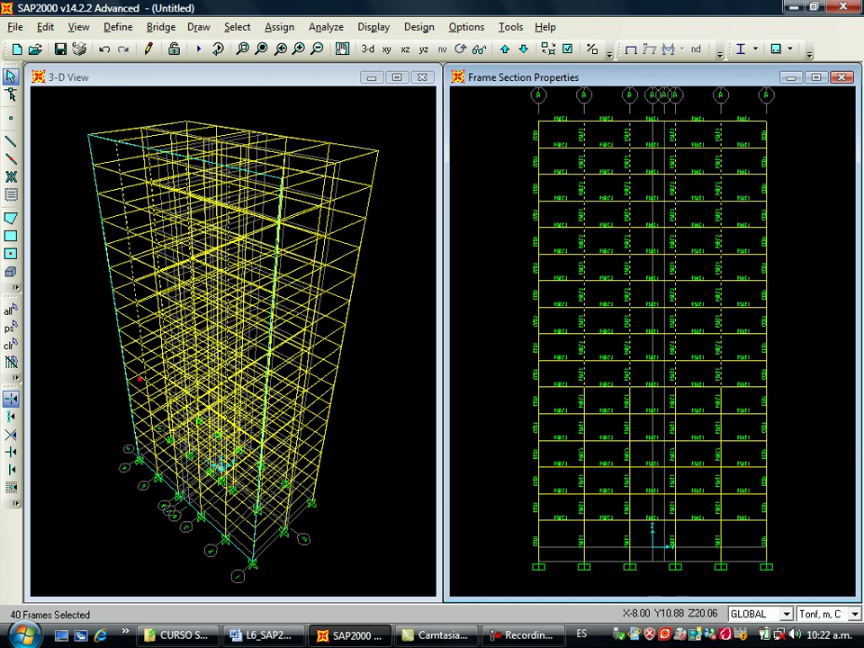
drag(706, 397, 576, 397)
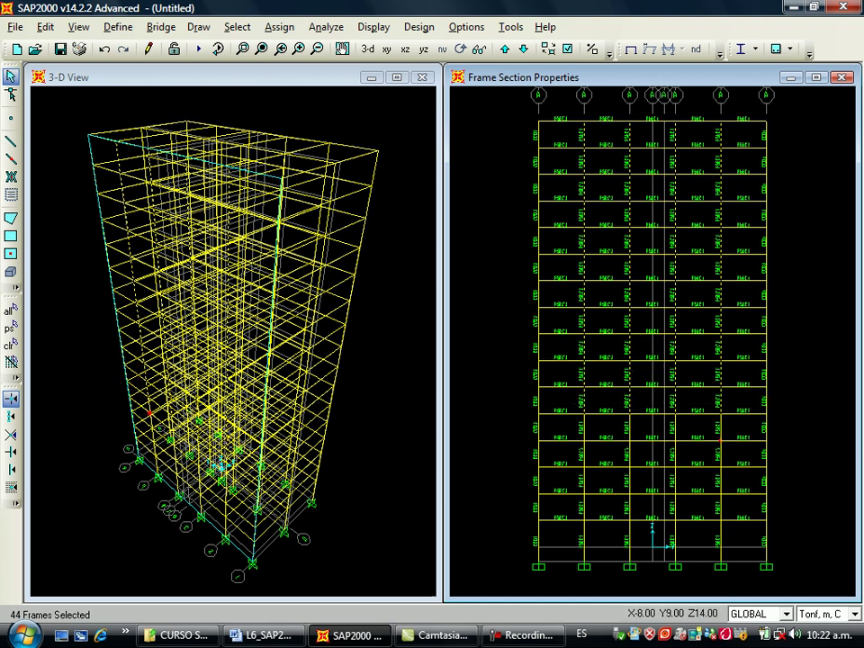
drag(743, 418, 576, 420)
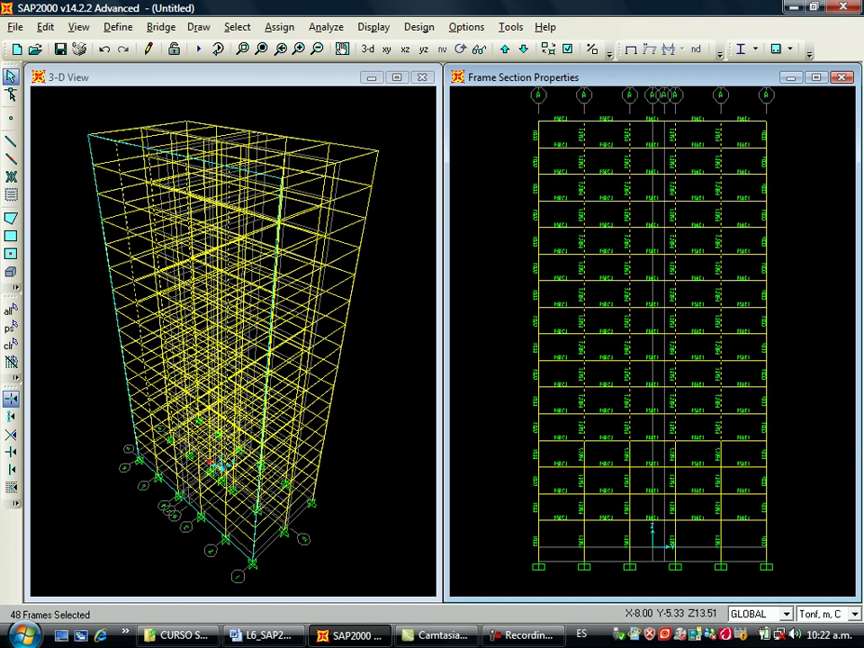
drag(730, 449, 576, 449)
drag(738, 480, 576, 483)
drag(734, 503, 590, 509)
drag(739, 531, 614, 536)
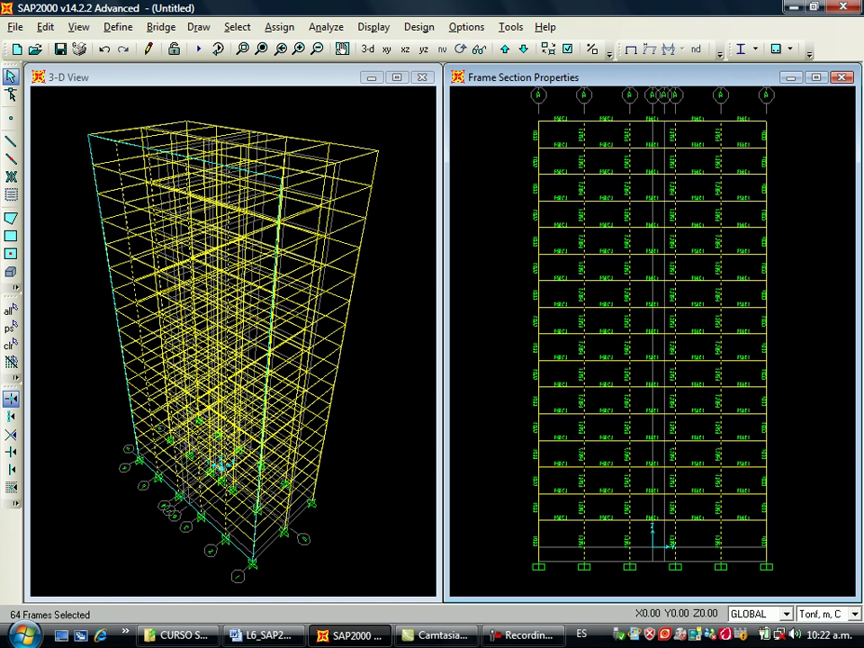
click(280, 27)
mouse_move(301, 69)
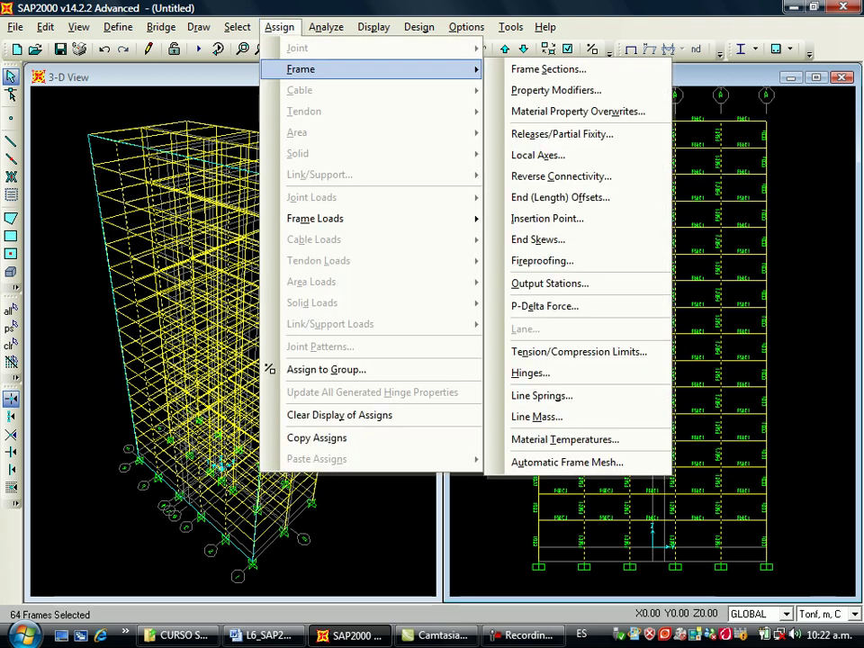
click(540, 69)
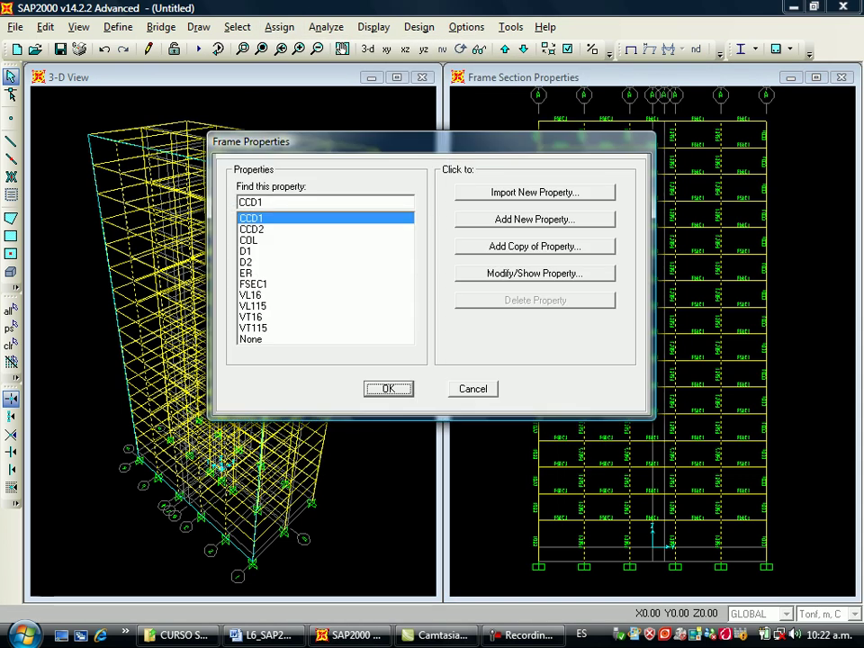
click(249, 240)
click(389, 389)
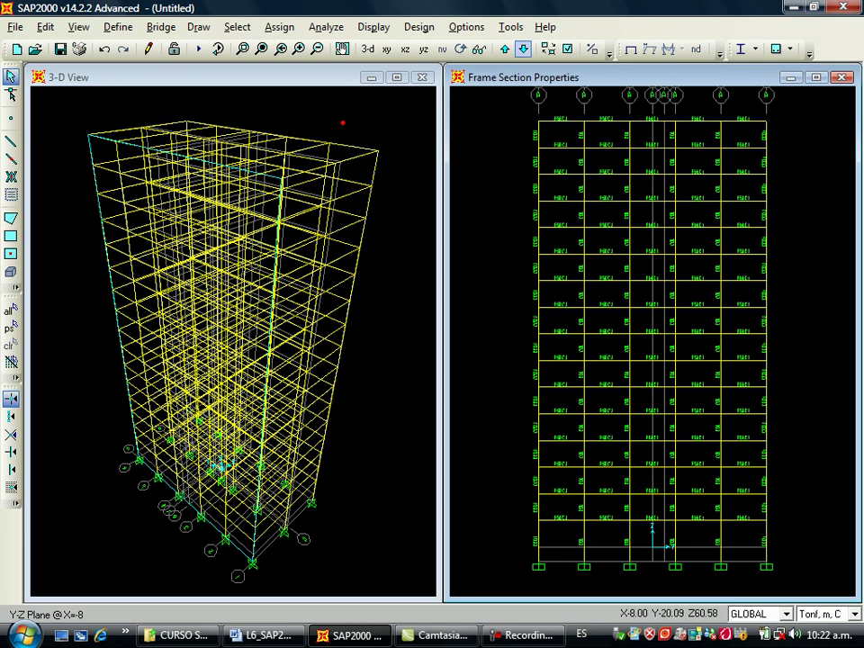
Assign frame section COL to all segments of the four interior column lines in the Y-Z elevation at X=8.
click(523, 49)
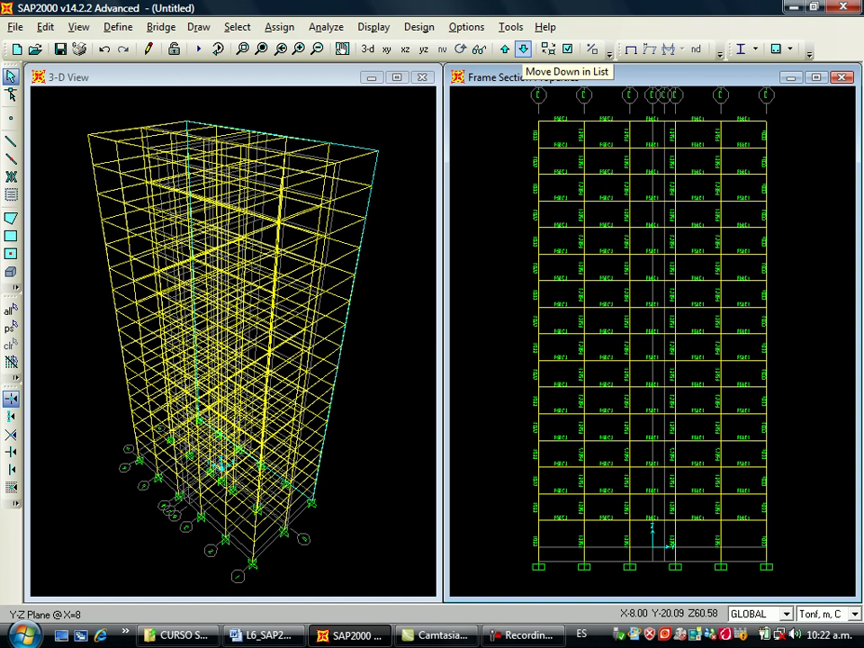
drag(736, 132, 576, 139)
drag(736, 156, 586, 163)
drag(738, 184, 568, 187)
drag(735, 213, 572, 213)
drag(735, 239, 580, 240)
drag(736, 262, 571, 265)
drag(739, 290, 565, 294)
drag(739, 316, 571, 318)
drag(731, 348, 571, 349)
drag(741, 370, 560, 371)
drag(738, 393, 573, 406)
drag(735, 422, 568, 432)
drag(739, 449, 572, 459)
drag(735, 475, 569, 482)
drag(734, 515, 575, 503)
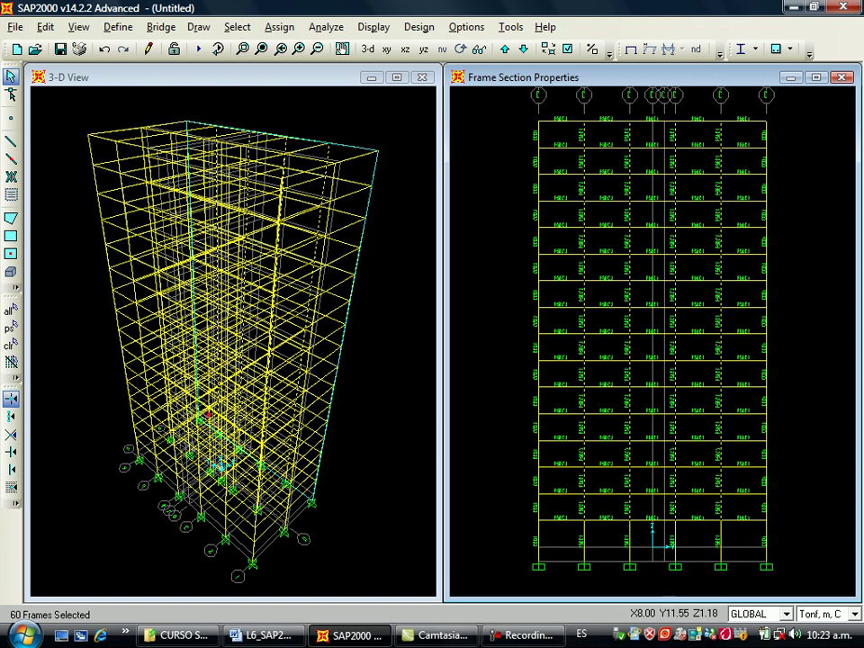
drag(741, 535, 584, 539)
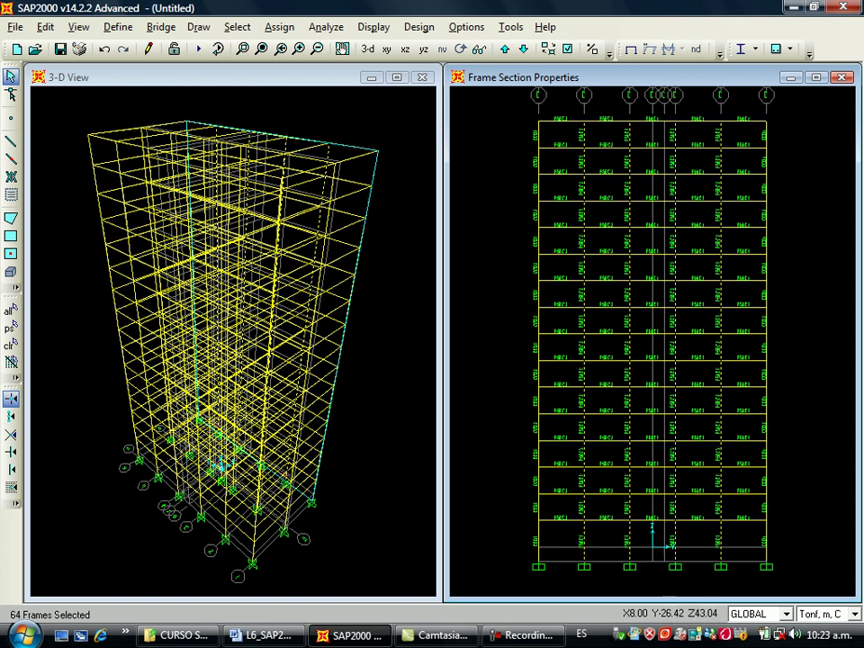
click(279, 27)
mouse_move(300, 70)
click(540, 69)
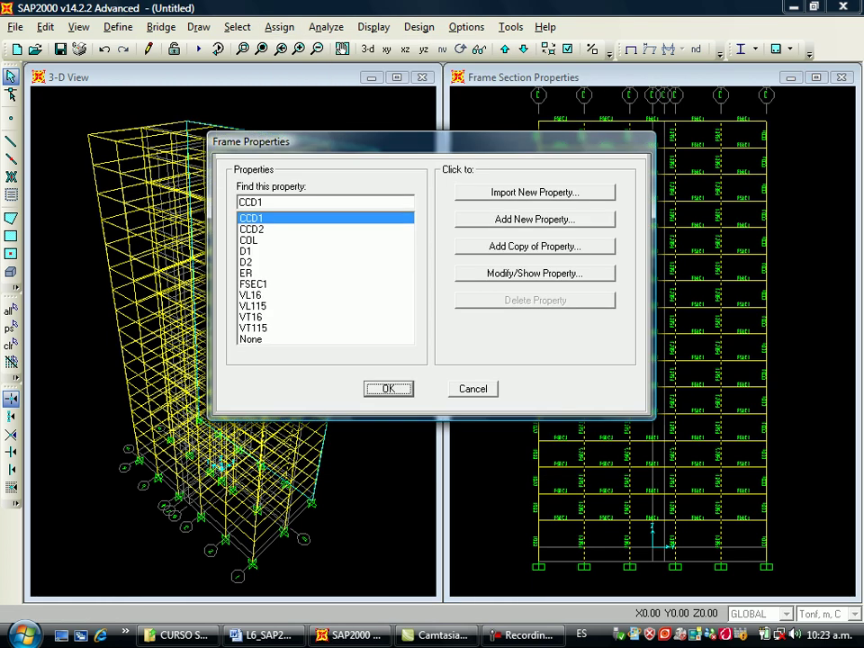
click(249, 240)
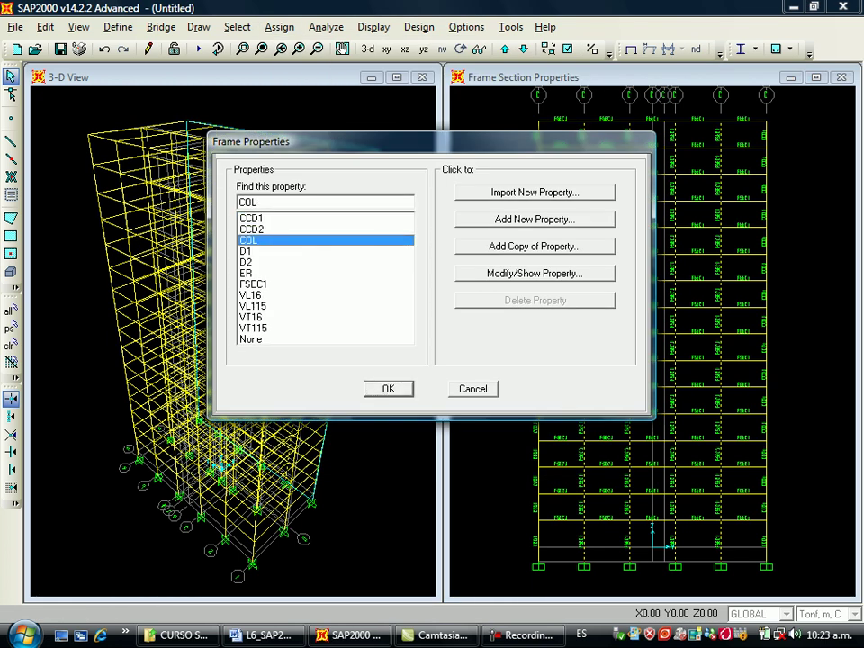
click(389, 389)
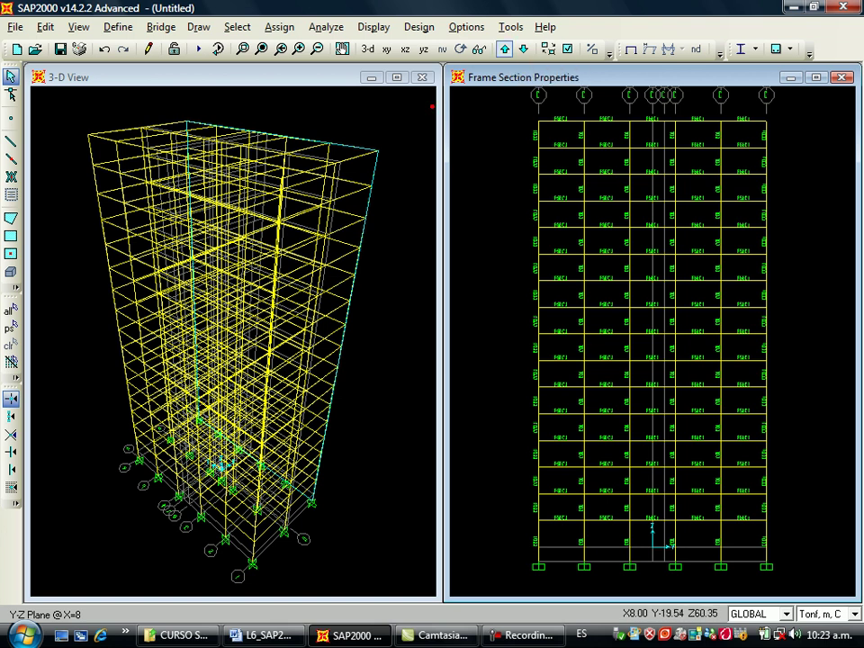
Assign frame section COL to all segments of the two column lines at Y=-9 and Y=9 in the Y-Z elevation at X=0.
click(505, 49)
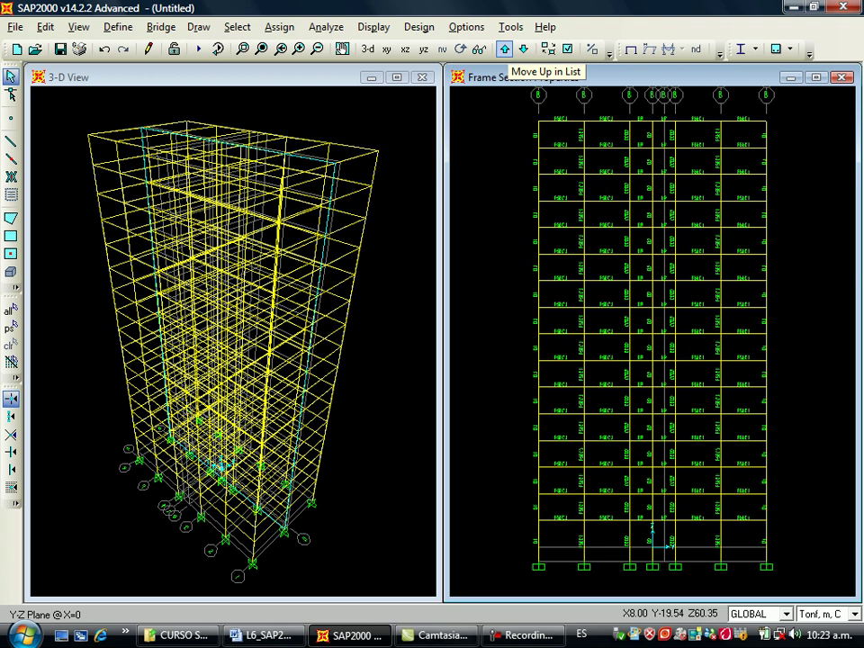
click(584, 135)
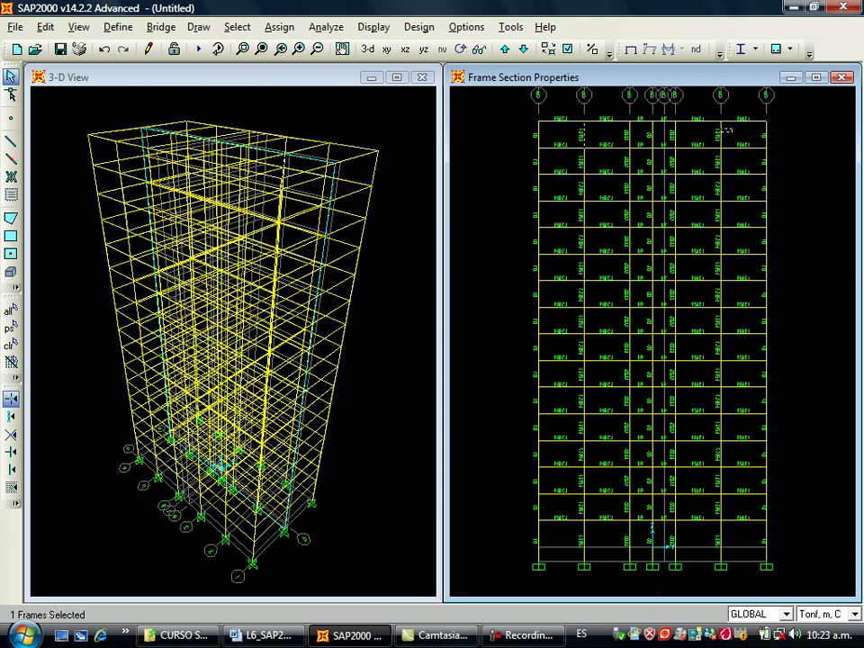
drag(714, 134, 712, 162)
click(584, 166)
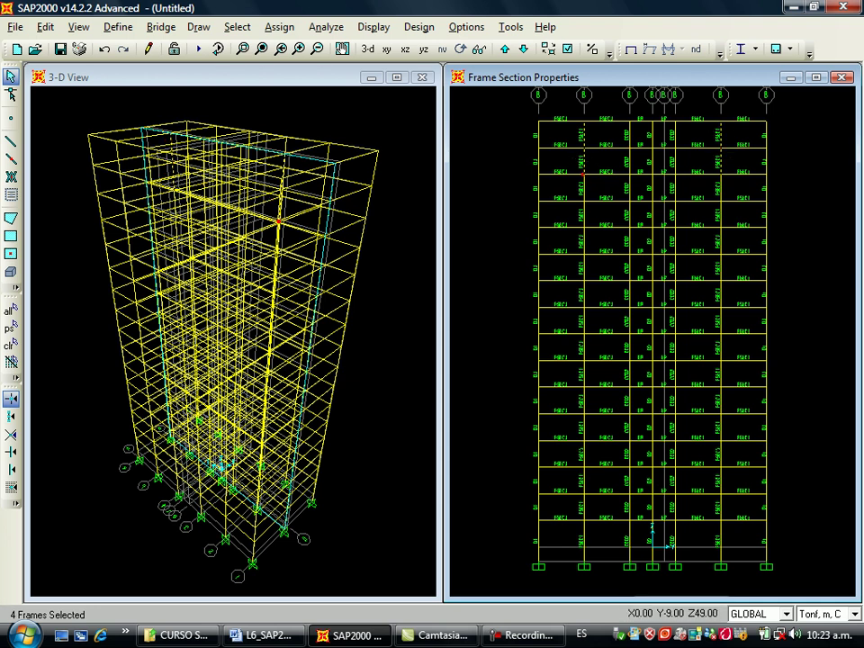
click(583, 189)
drag(596, 213, 575, 214)
click(721, 212)
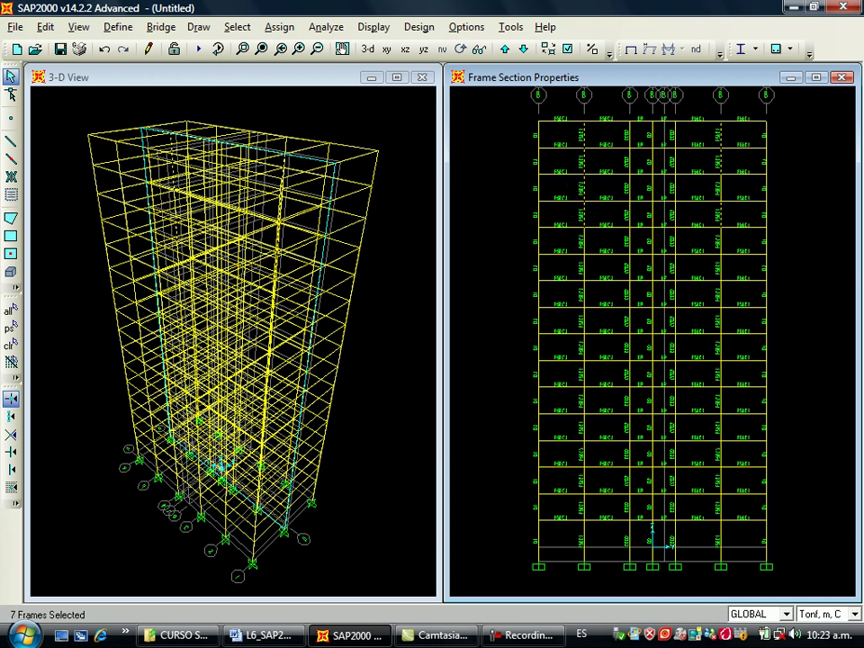
click(721, 241)
click(721, 268)
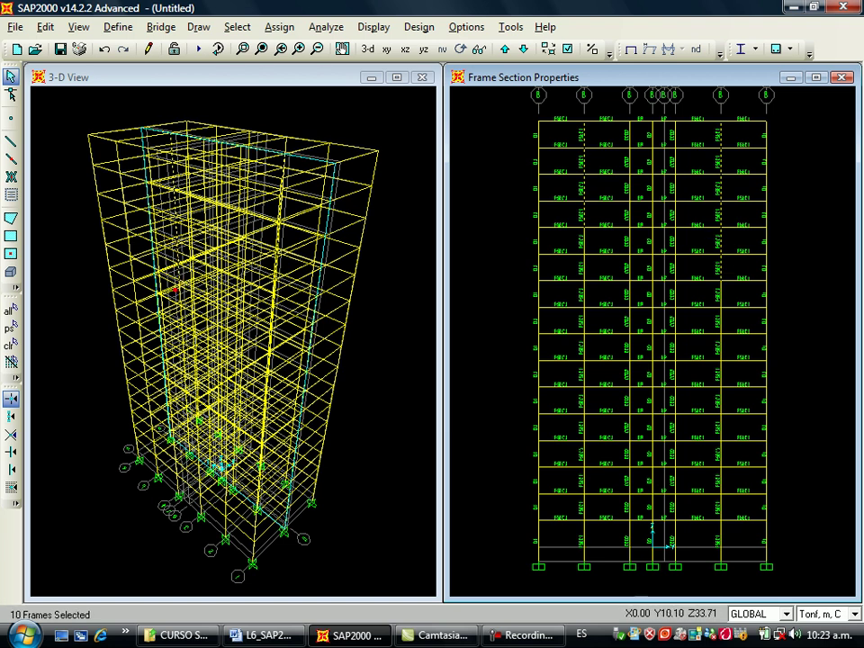
click(721, 318)
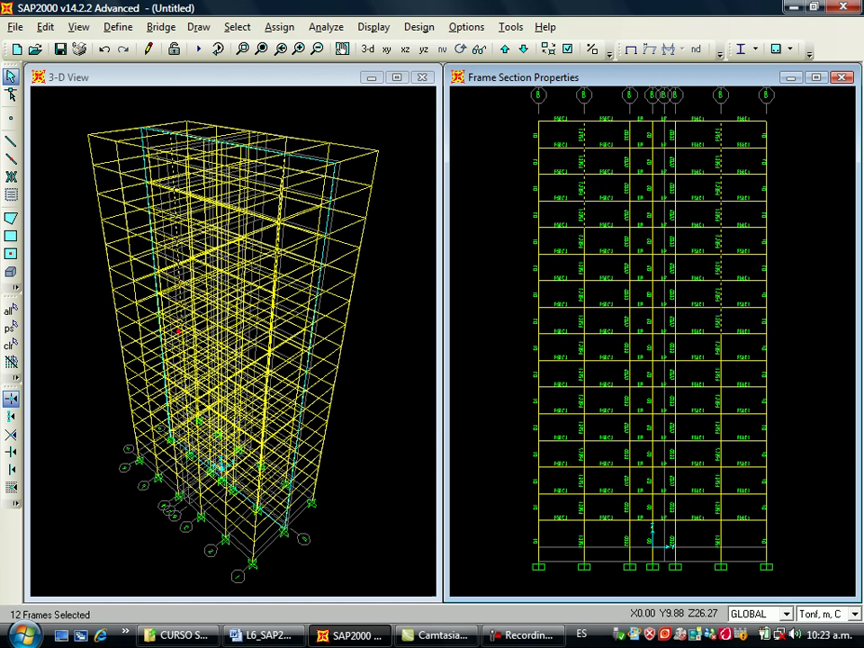
click(721, 345)
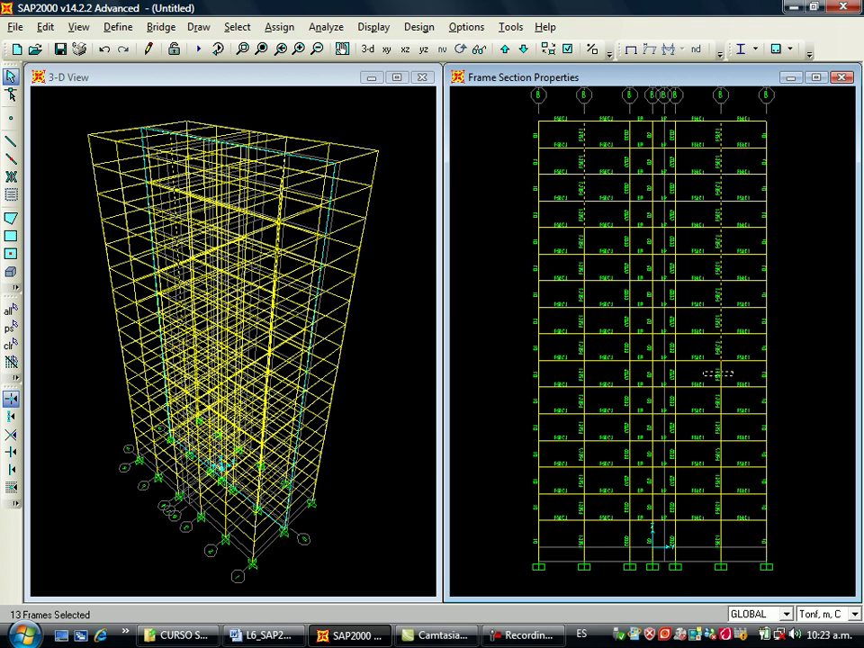
click(721, 399)
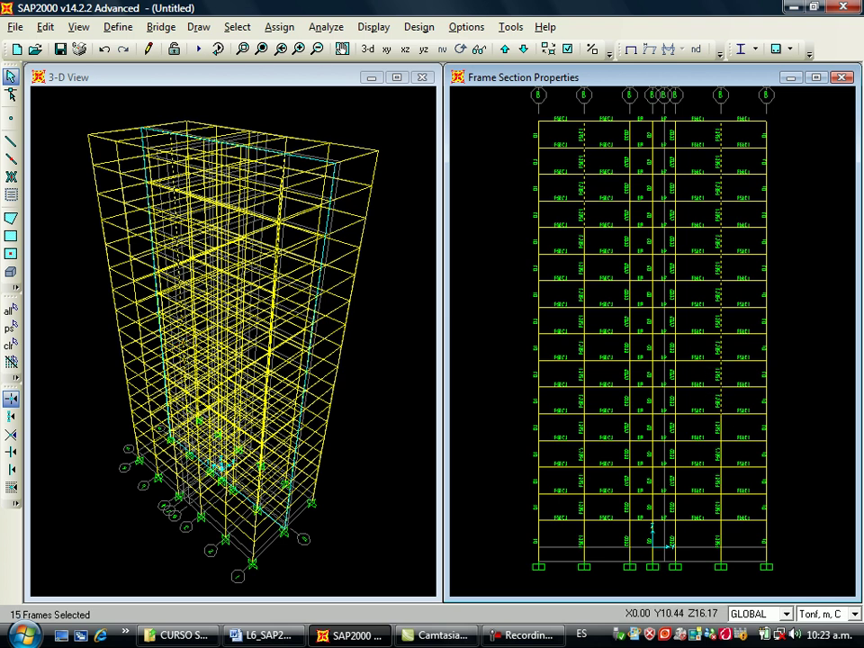
click(719, 453)
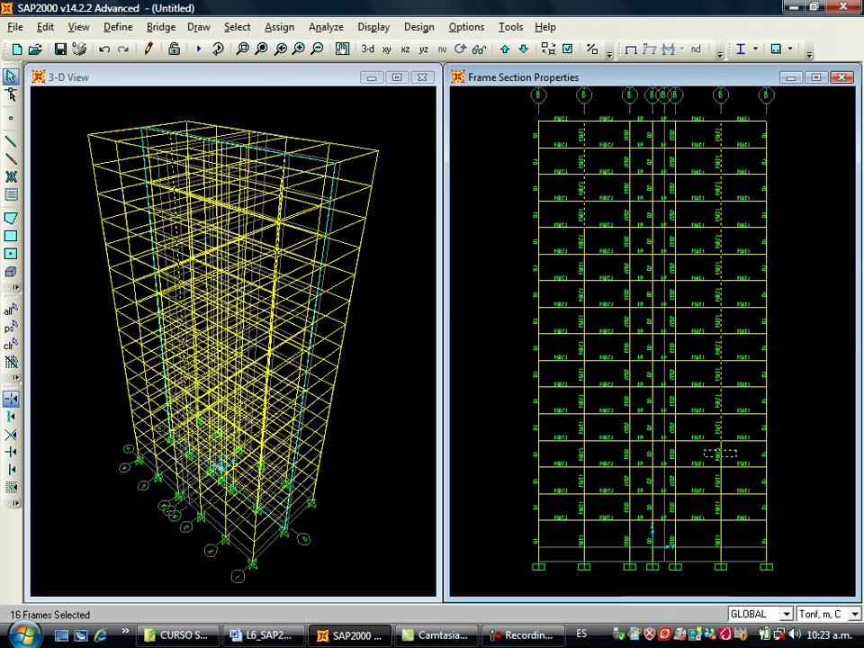
click(721, 480)
click(721, 507)
click(721, 538)
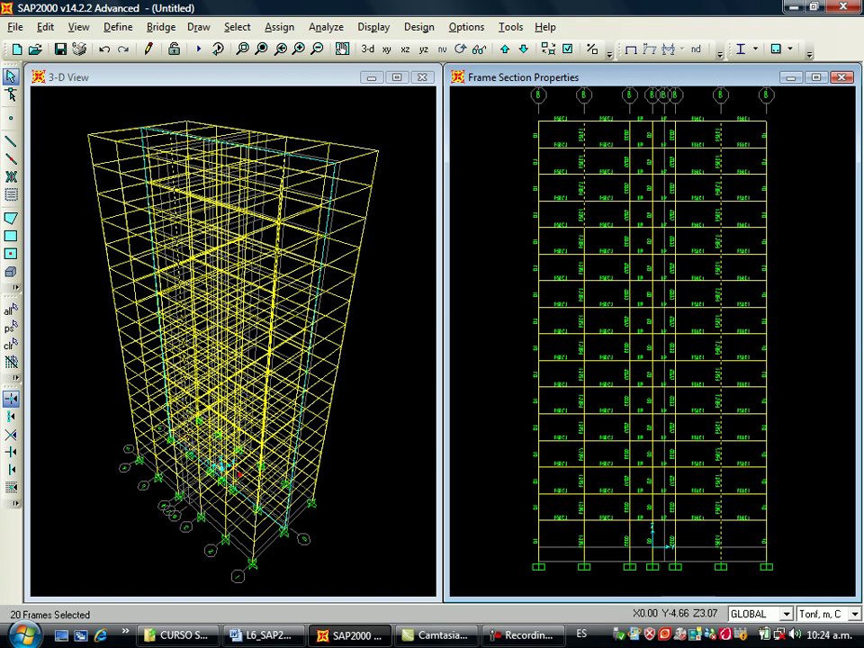
click(585, 537)
click(586, 507)
click(586, 479)
click(585, 451)
click(586, 425)
click(585, 401)
click(586, 374)
click(585, 349)
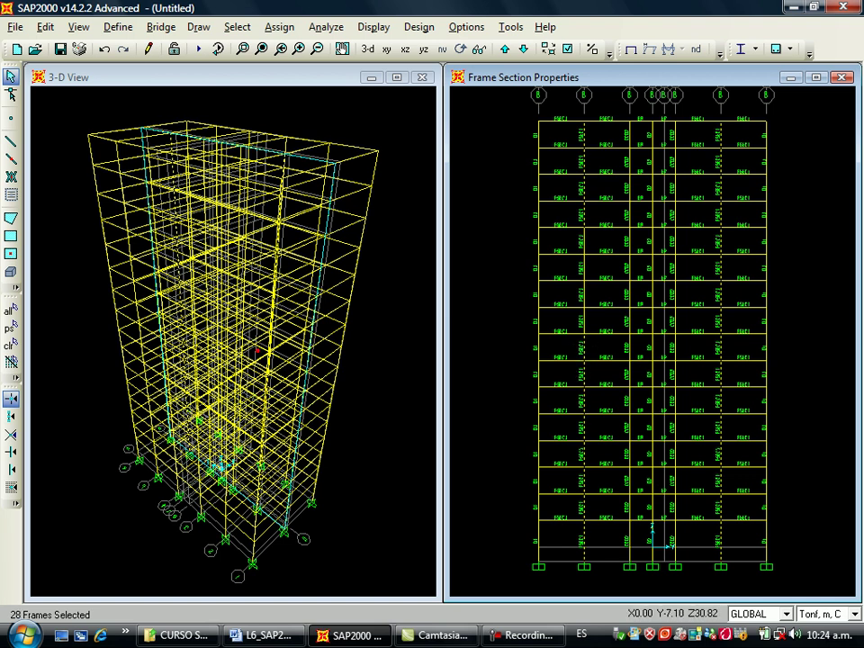
click(586, 321)
click(585, 295)
click(585, 267)
click(585, 241)
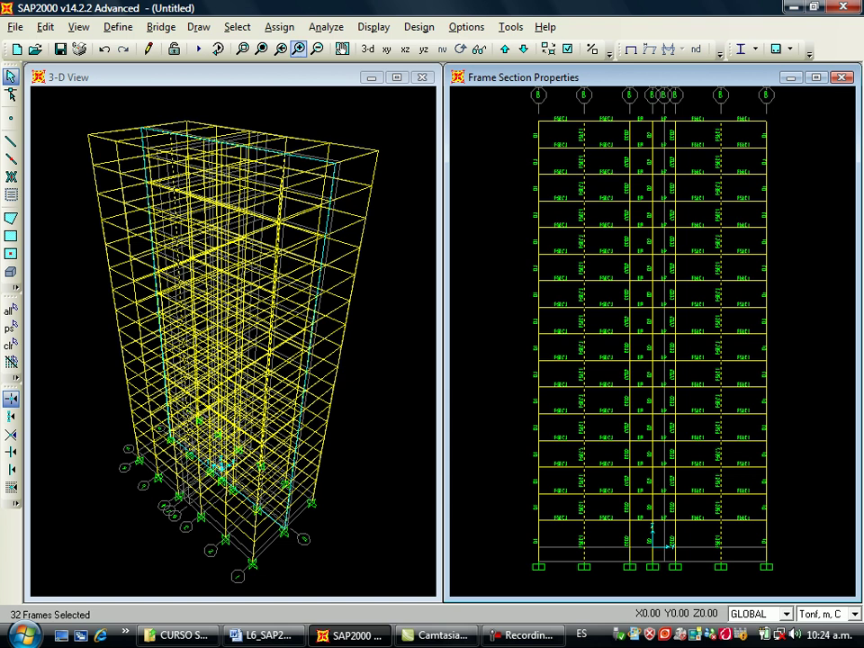
click(279, 27)
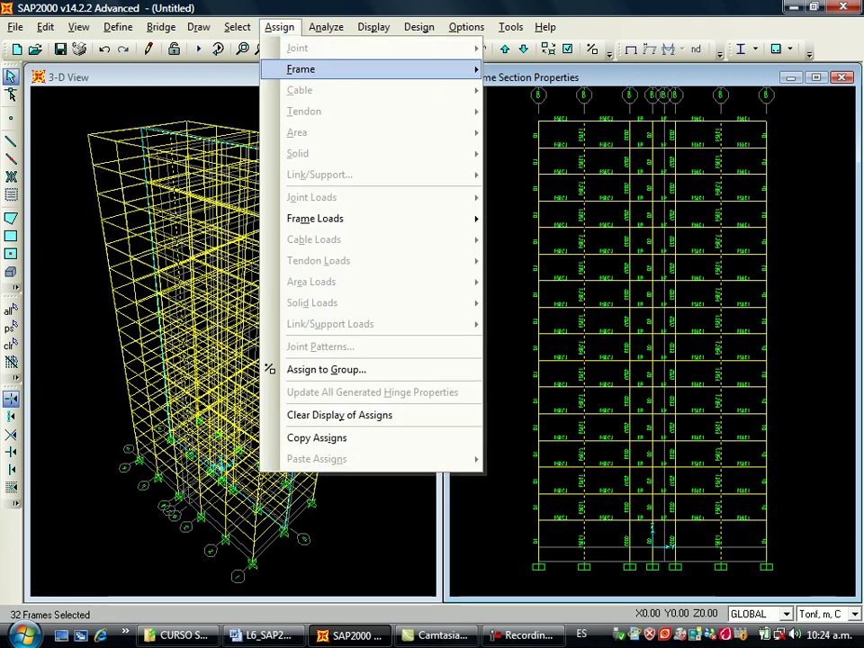
mouse_move(342, 69)
click(549, 69)
click(249, 241)
click(389, 389)
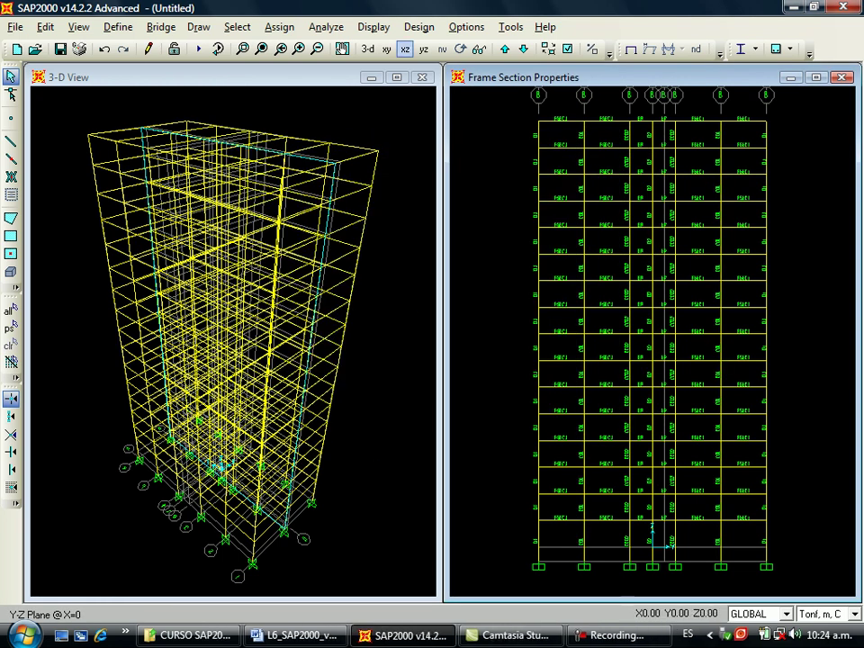
Assign frame section VT115 to all beams below the roof level in the X-Z elevations at Y=-9, -3, 3 and 9.
click(405, 49)
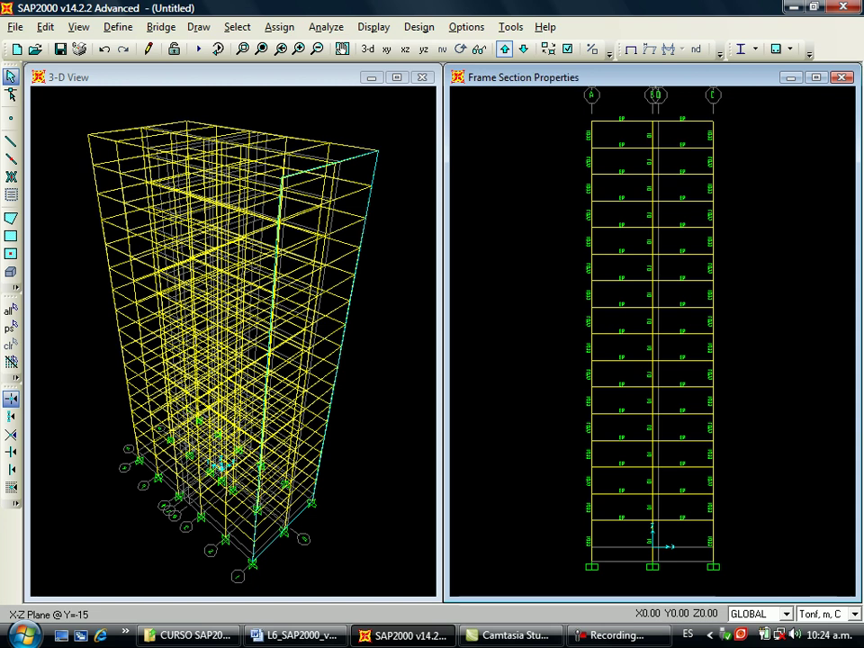
click(505, 49)
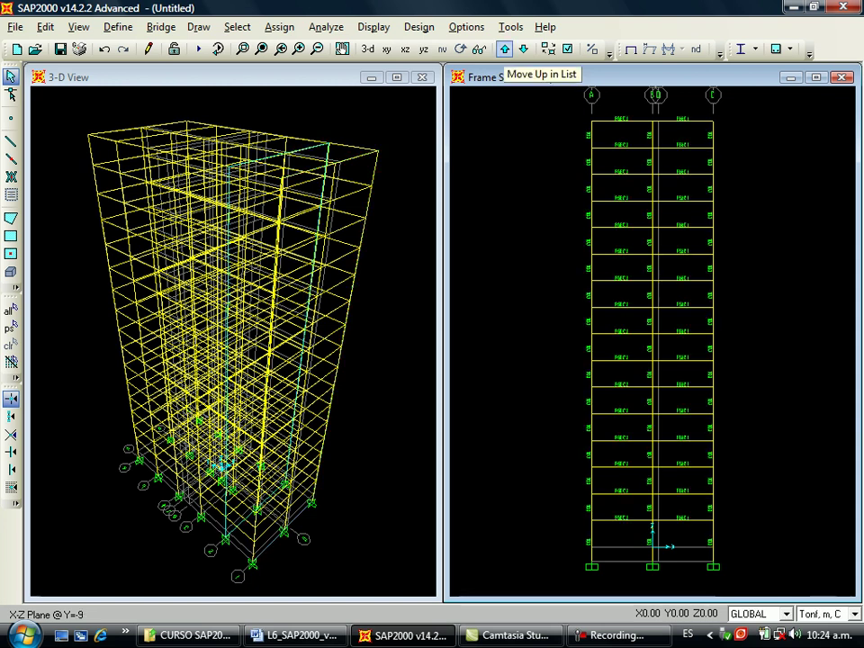
drag(628, 135, 627, 531)
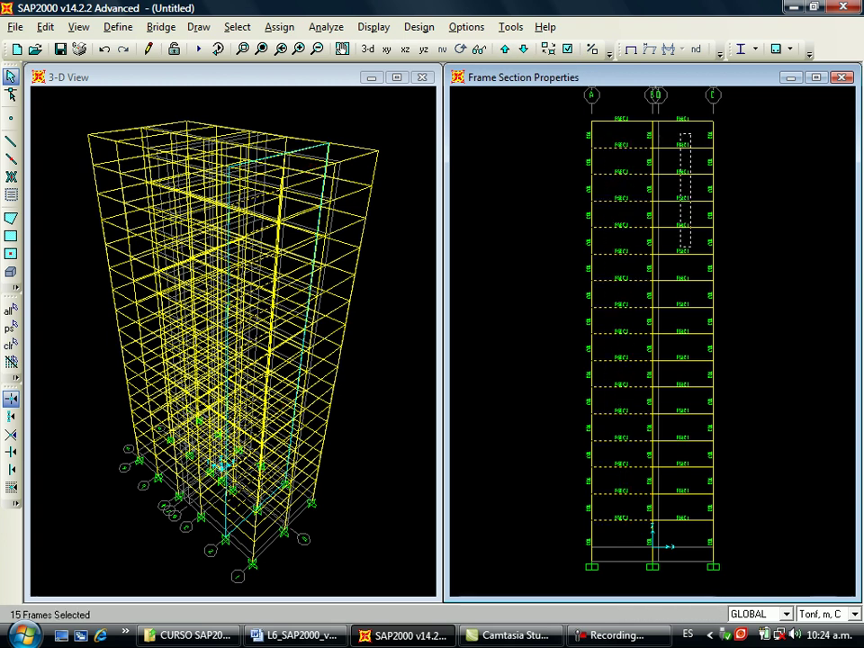
drag(680, 134, 691, 540)
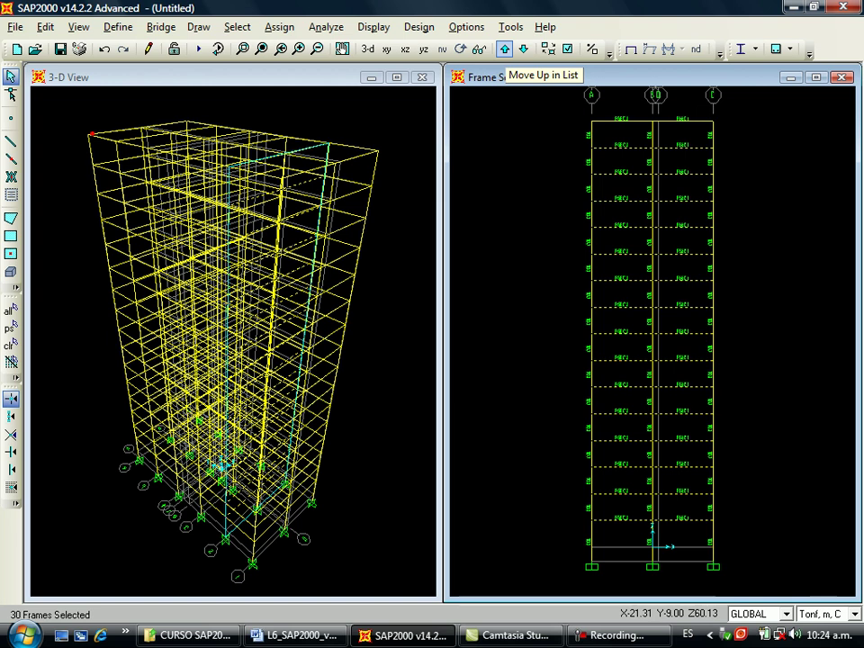
click(505, 49)
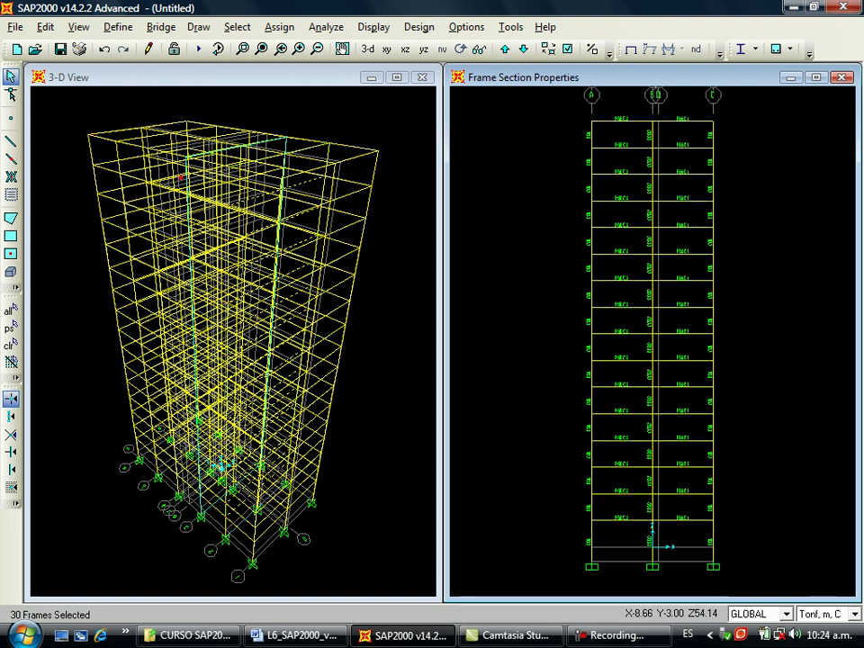
drag(629, 133, 606, 537)
drag(685, 132, 678, 532)
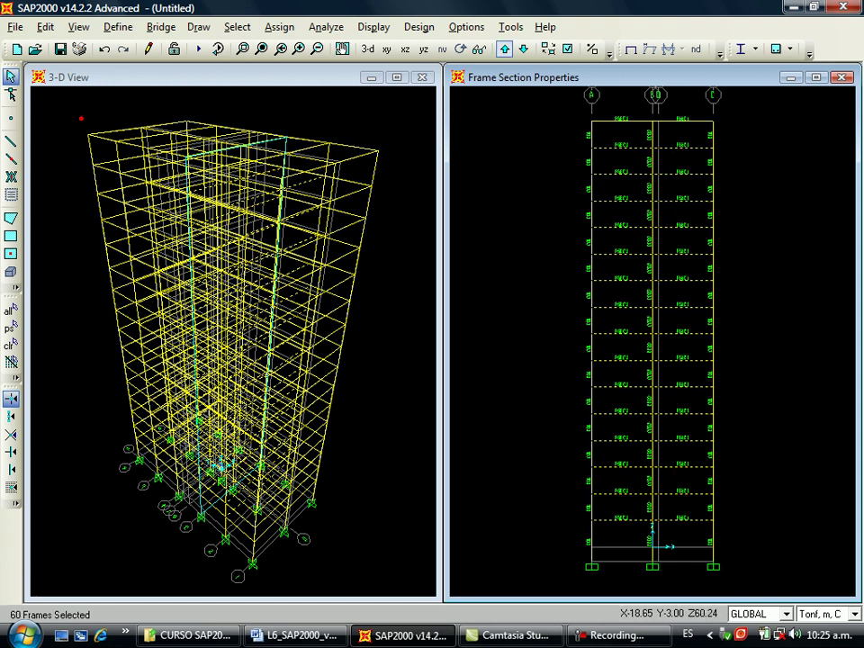
click(505, 49)
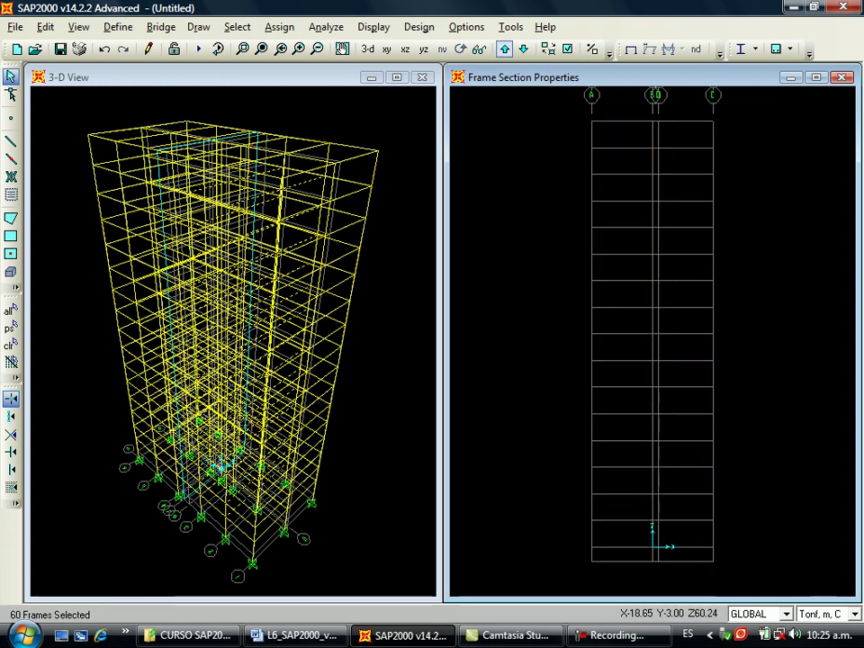
drag(619, 133, 627, 532)
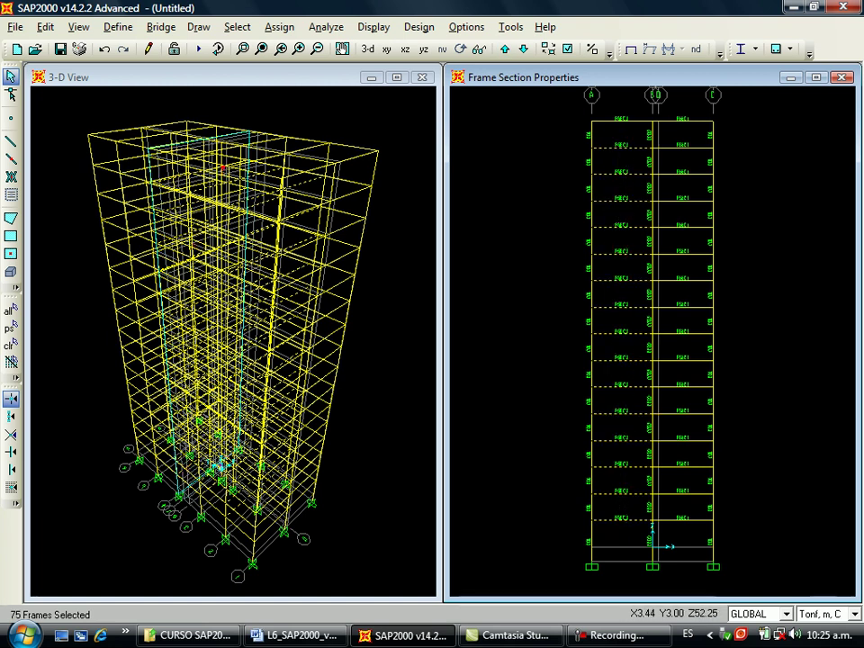
drag(685, 135, 689, 533)
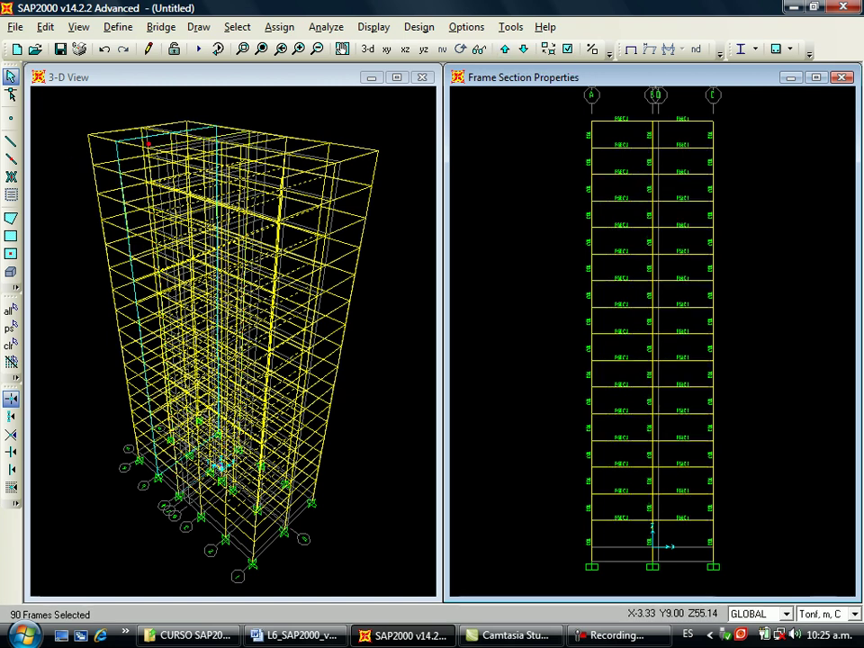
drag(628, 128, 617, 531)
drag(683, 101, 682, 547)
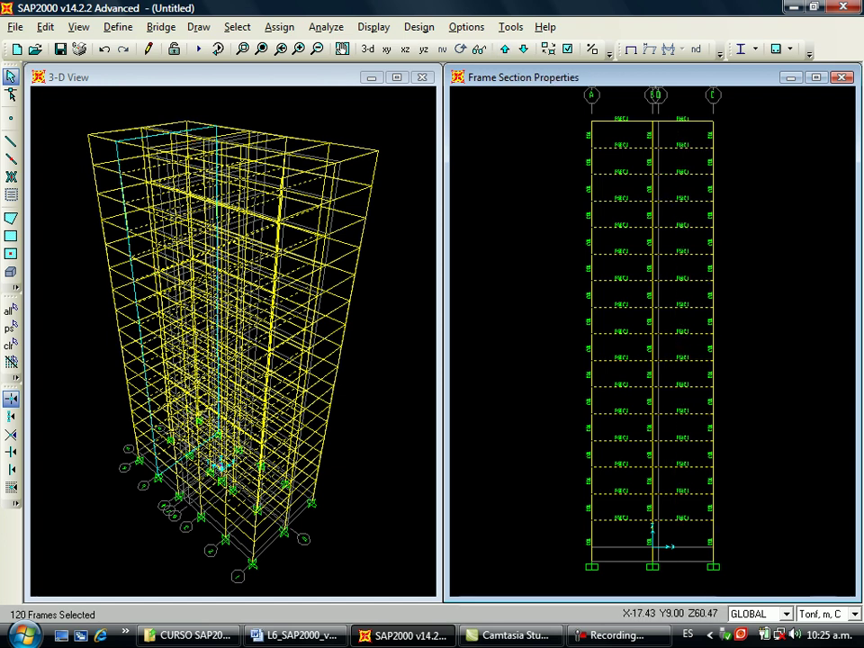
click(279, 27)
mouse_move(301, 69)
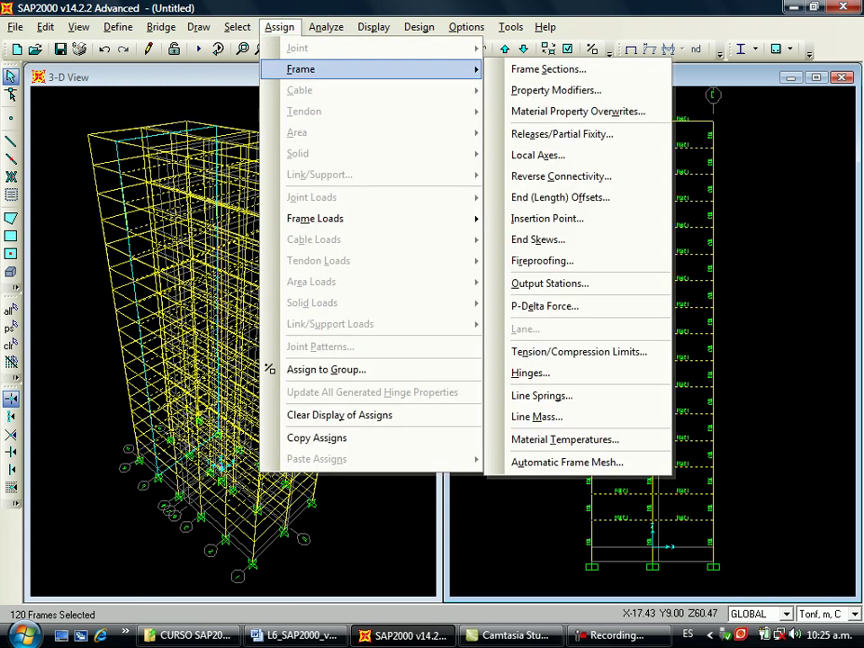
click(540, 69)
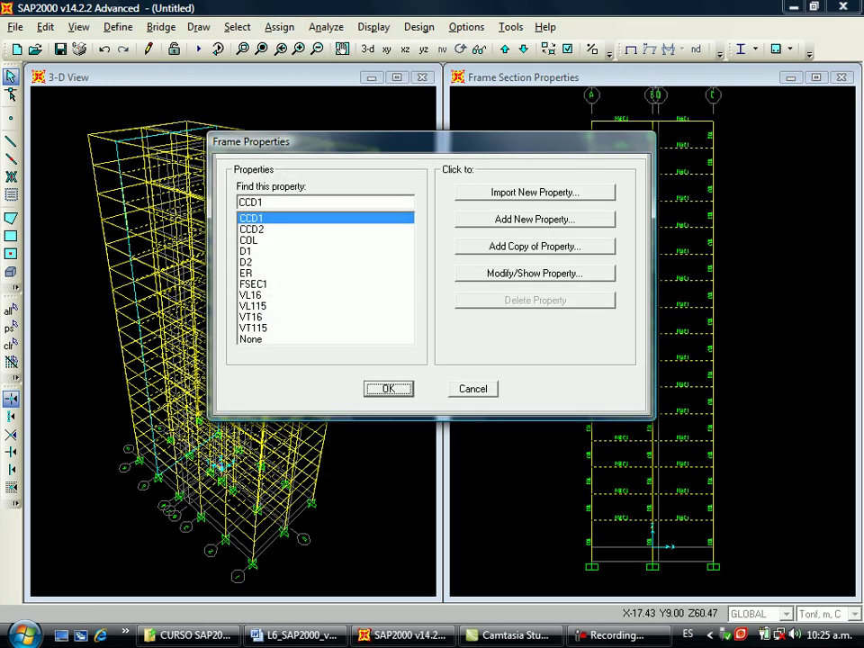
click(254, 329)
click(388, 389)
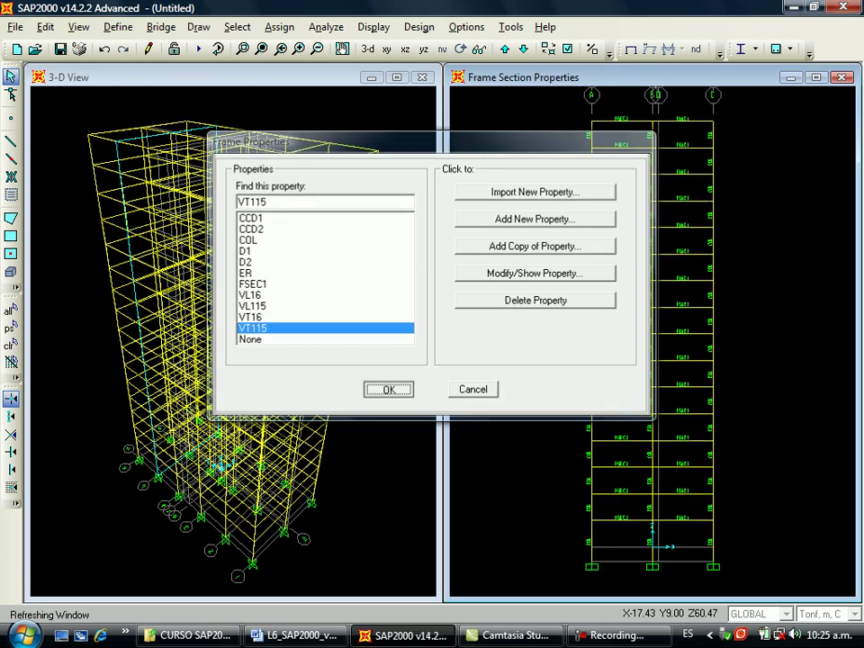
Assign frame section VT16 to the roof-level beams of the X-Z elevations at Y=9, 3, -3 and -9.
click(630, 121)
click(662, 121)
click(524, 49)
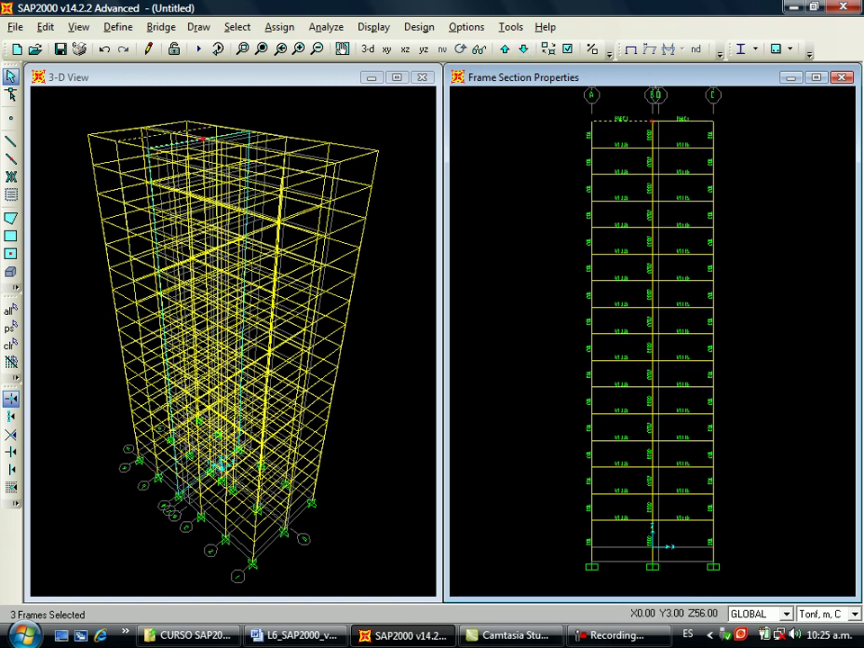
click(677, 120)
click(524, 49)
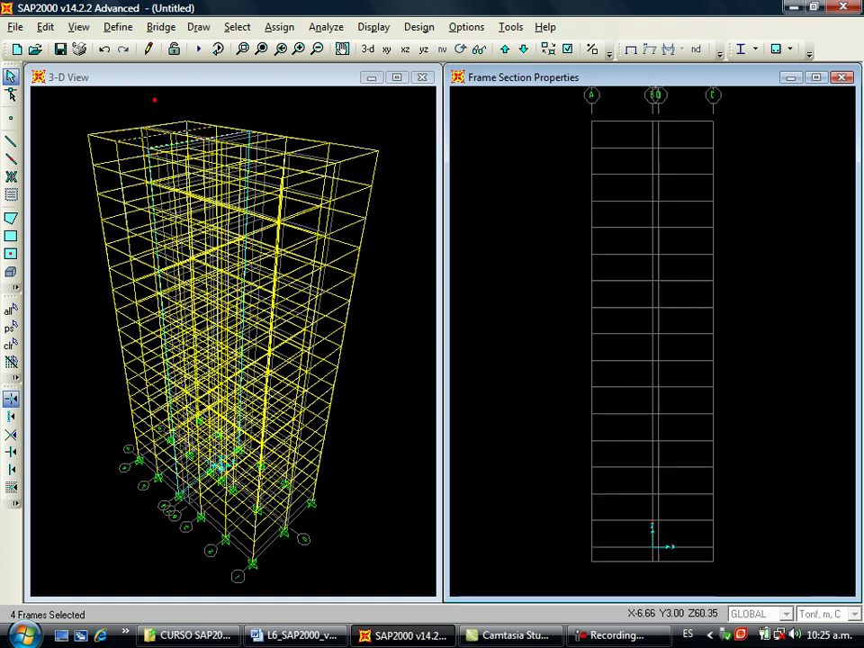
click(524, 49)
click(524, 49)
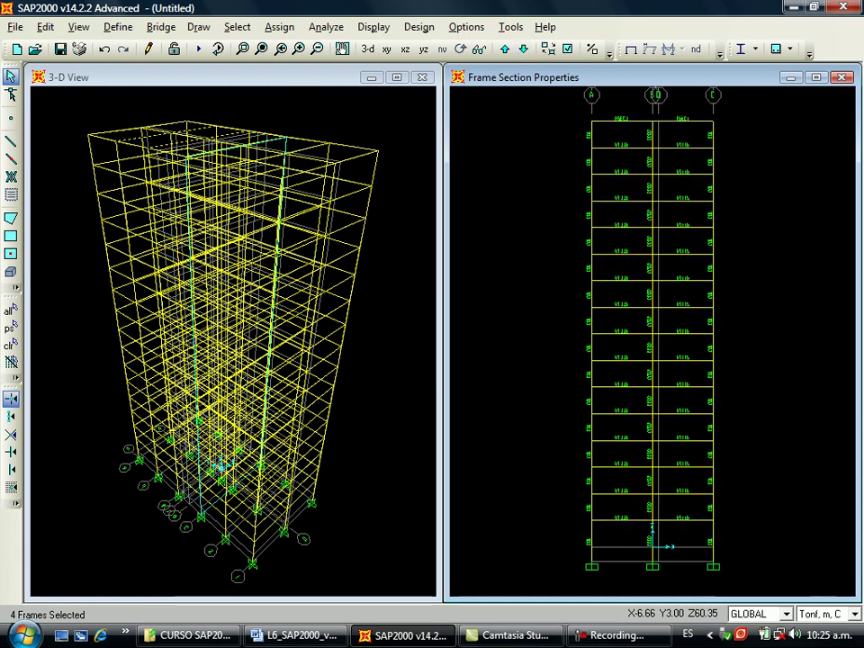
click(626, 120)
click(677, 120)
click(524, 49)
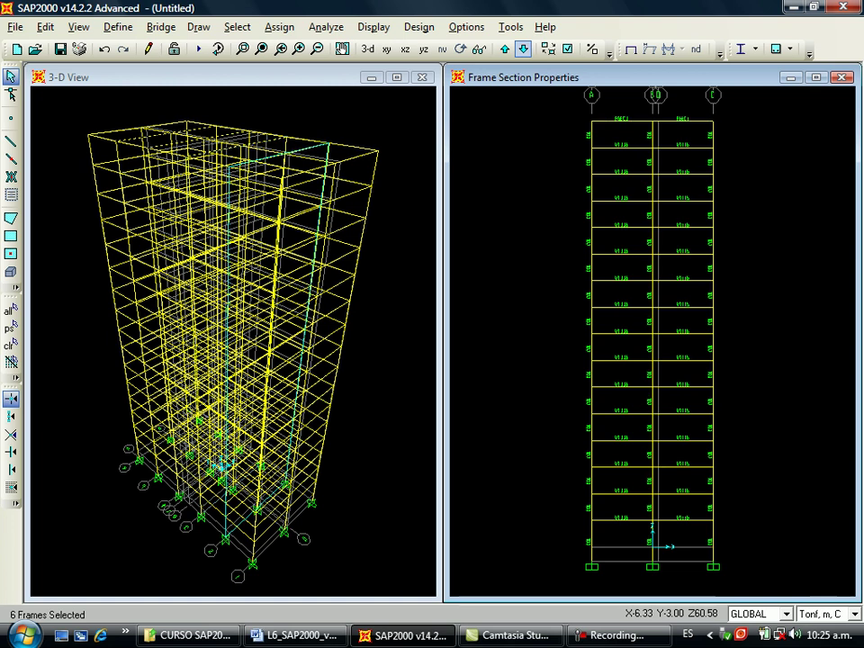
click(621, 120)
click(684, 119)
click(279, 27)
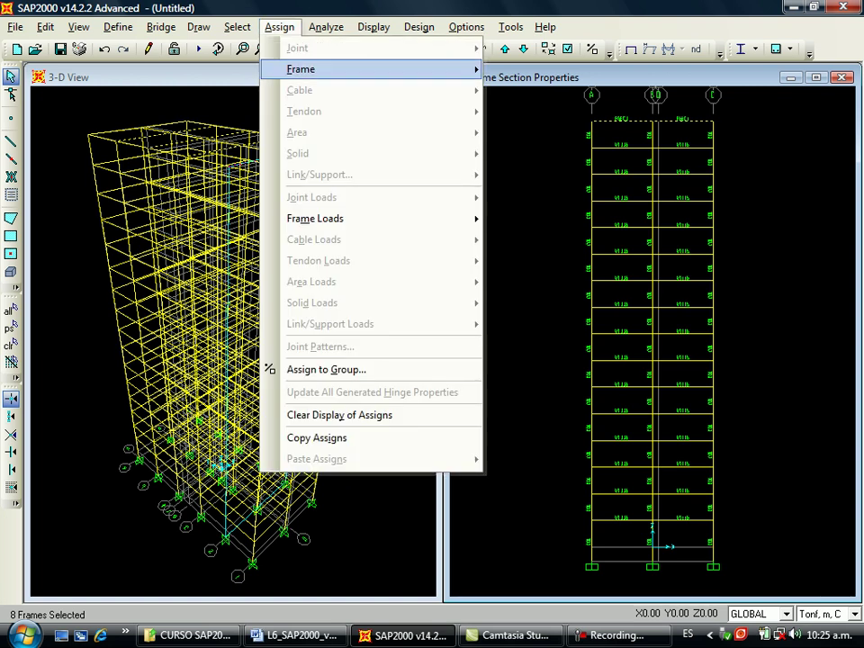
mouse_move(302, 70)
click(548, 69)
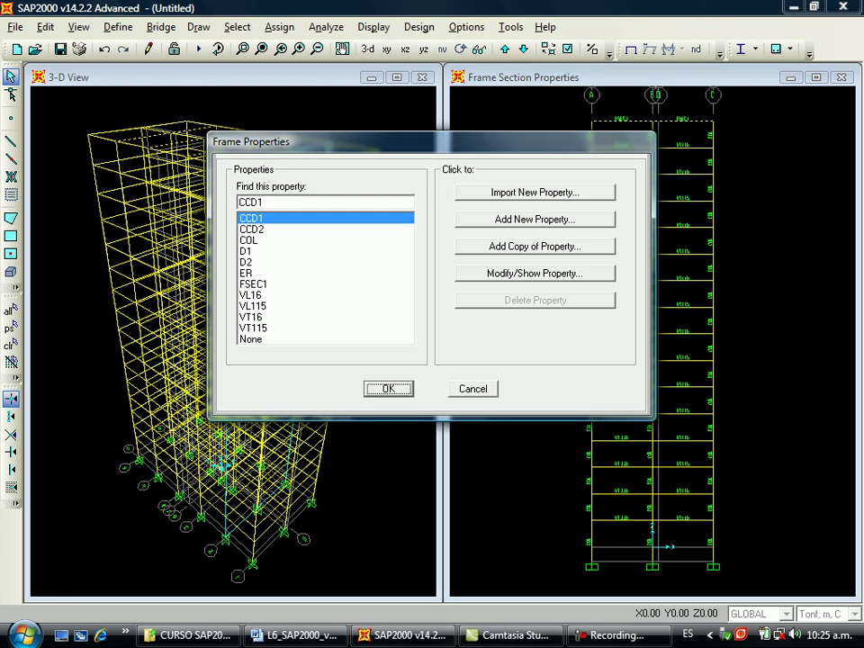
click(255, 317)
click(388, 389)
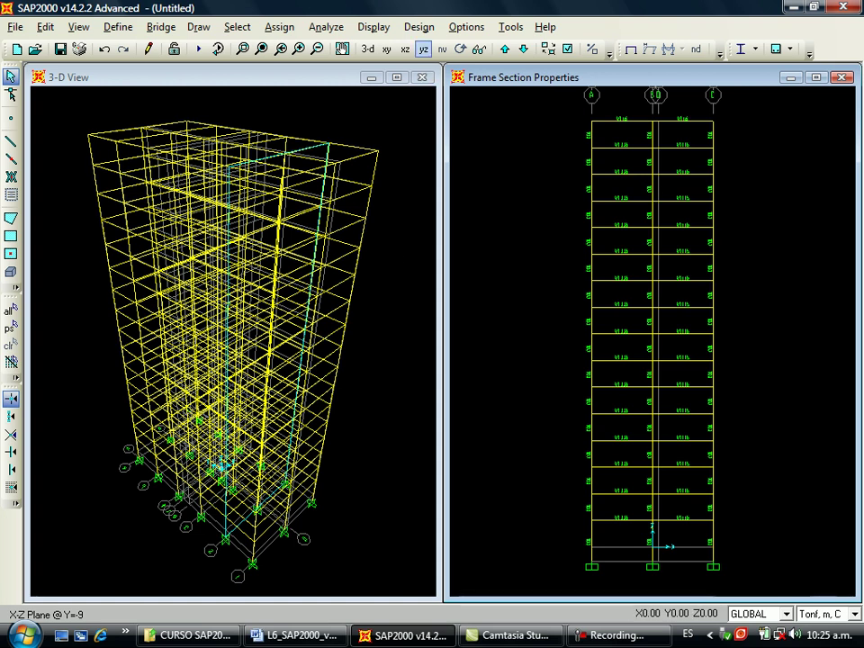
Assign frame section VL115 to all beams below roof level in the Y-Z elevations at X=8, 0 and -8, except the central bays at X=0.
click(423, 49)
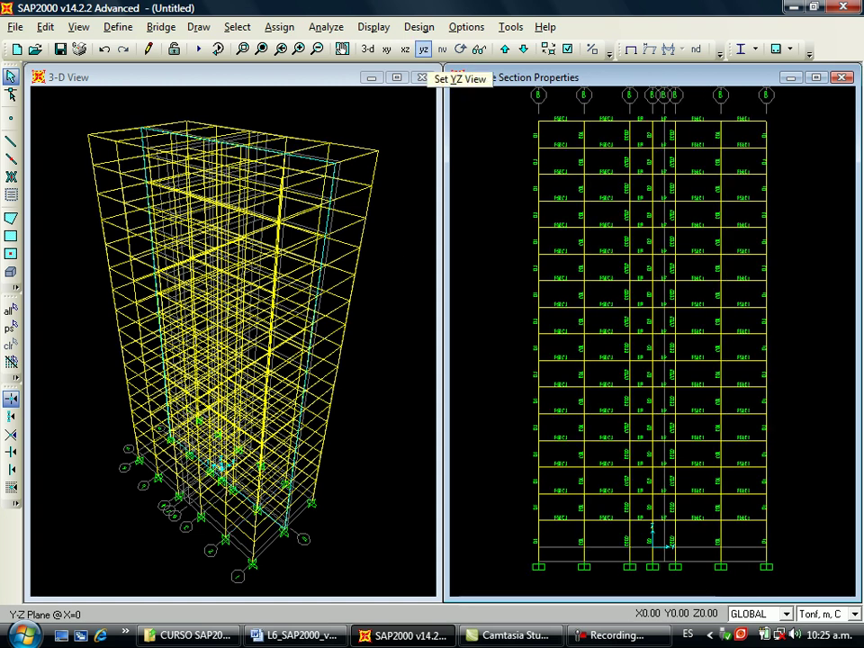
click(505, 49)
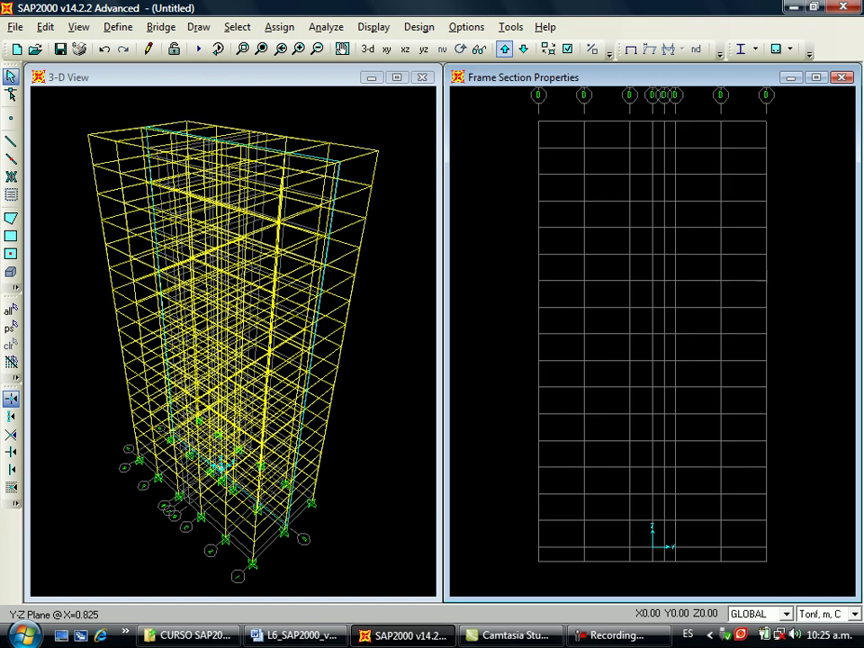
click(505, 49)
click(505, 49)
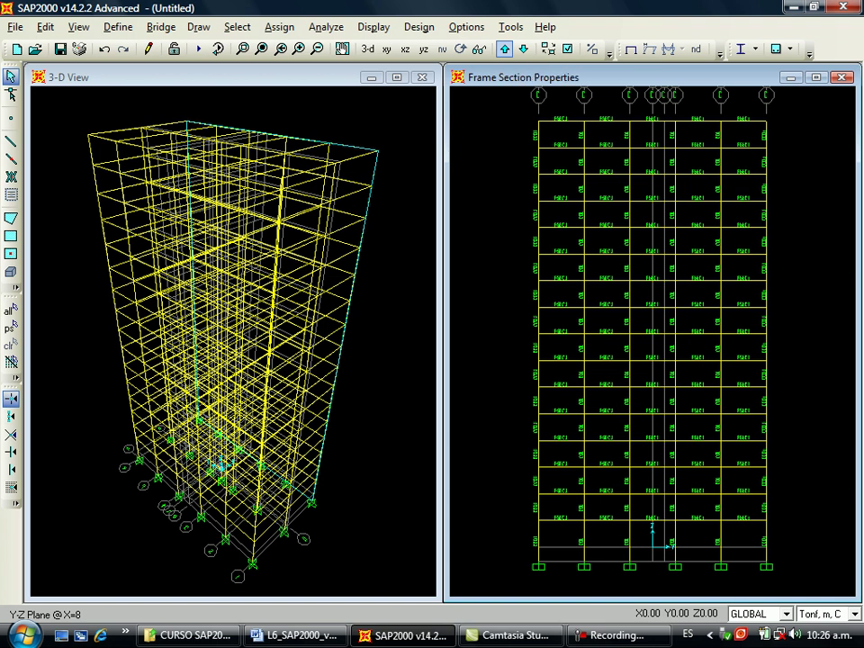
drag(561, 293, 552, 532)
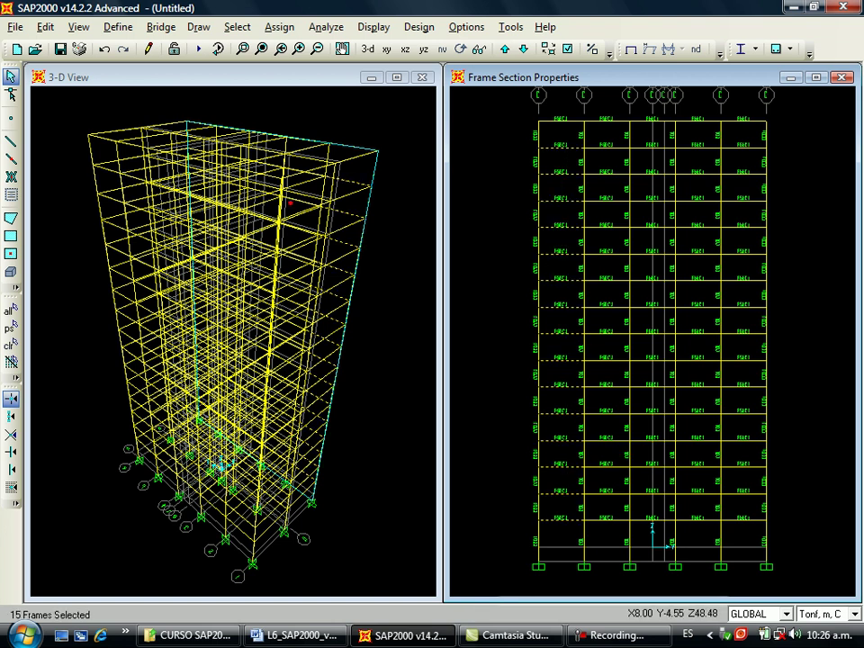
drag(617, 133, 599, 537)
drag(658, 132, 642, 539)
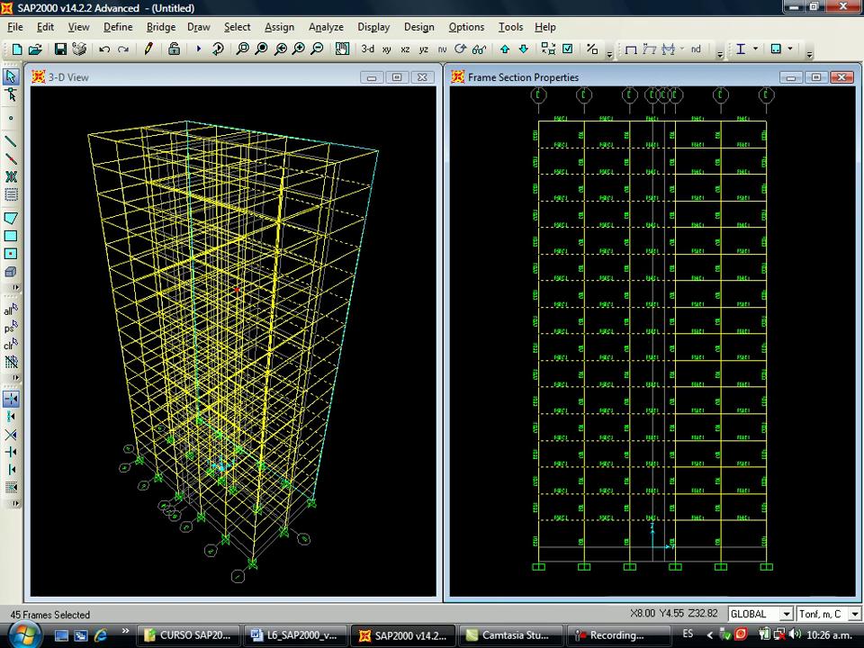
drag(684, 135, 704, 531)
drag(745, 133, 748, 533)
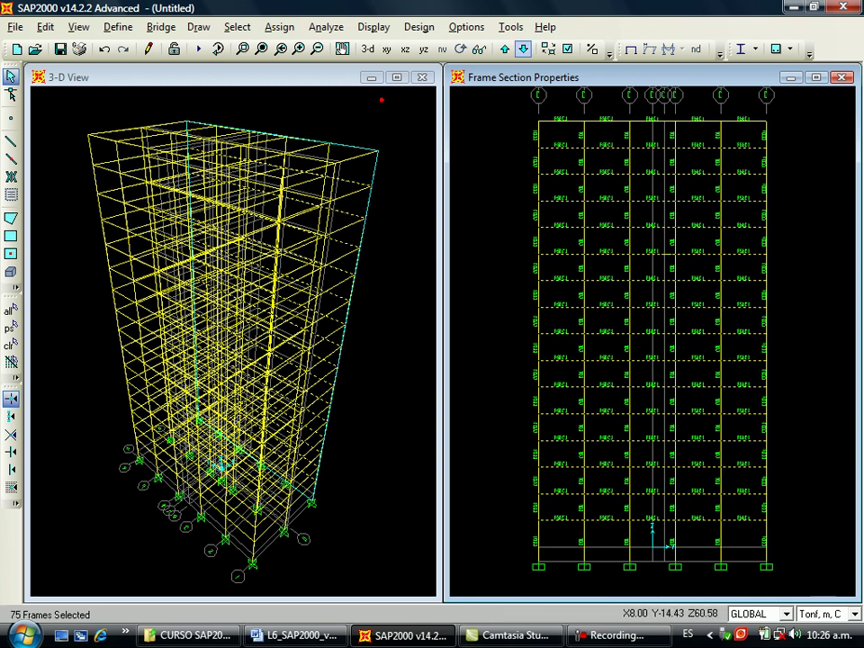
click(522, 48)
click(522, 49)
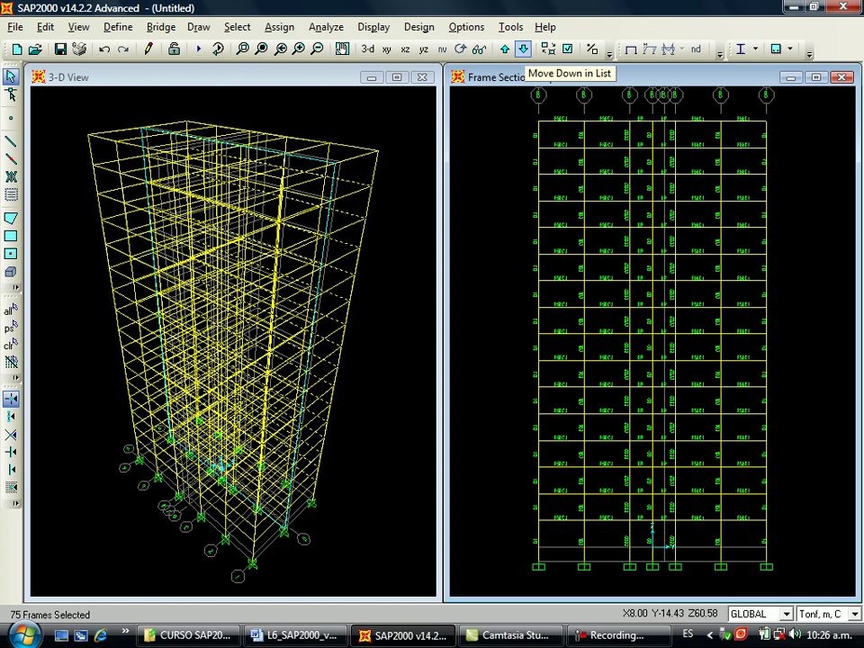
drag(568, 130, 553, 536)
drag(612, 132, 595, 539)
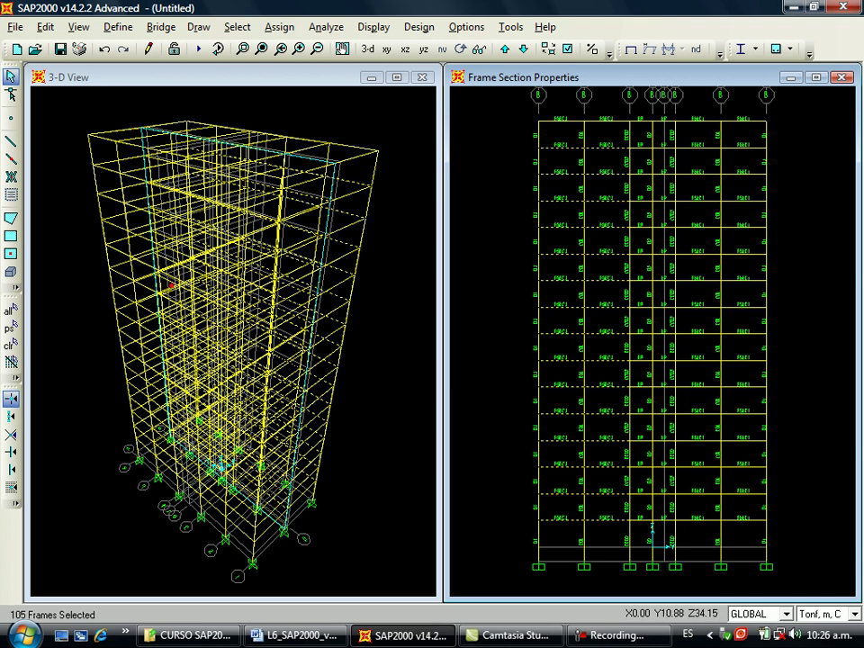
drag(700, 133, 691, 534)
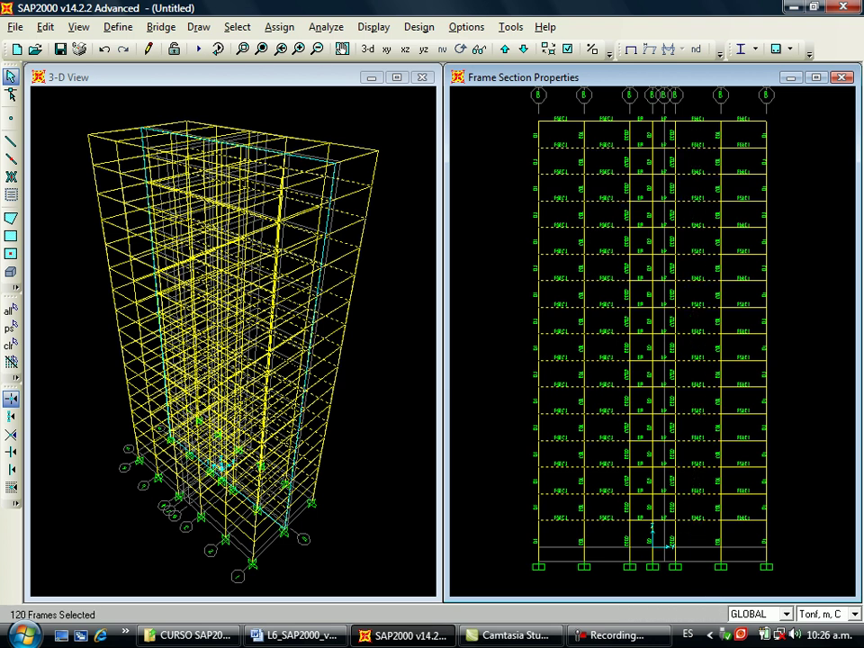
drag(748, 132, 739, 531)
click(522, 49)
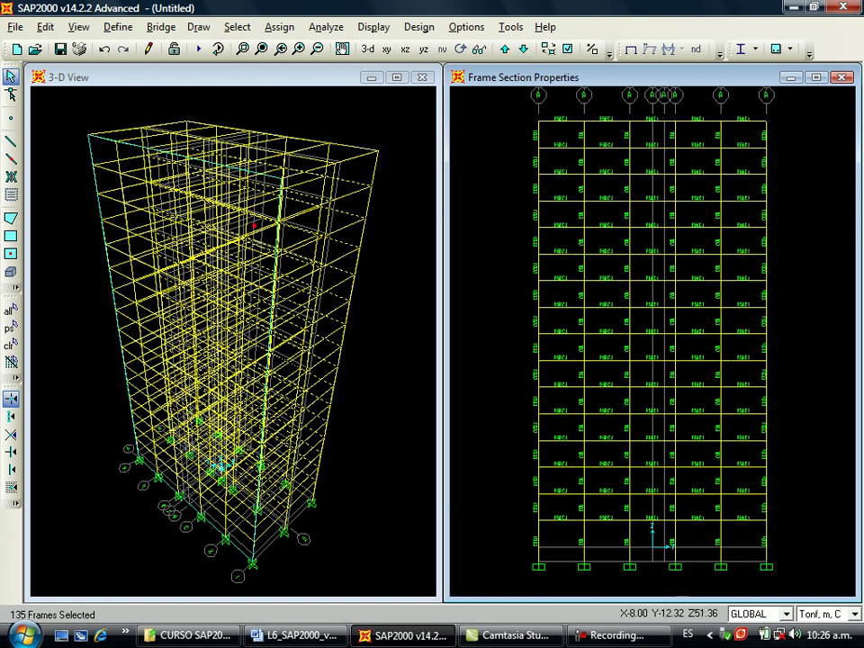
drag(566, 132, 545, 506)
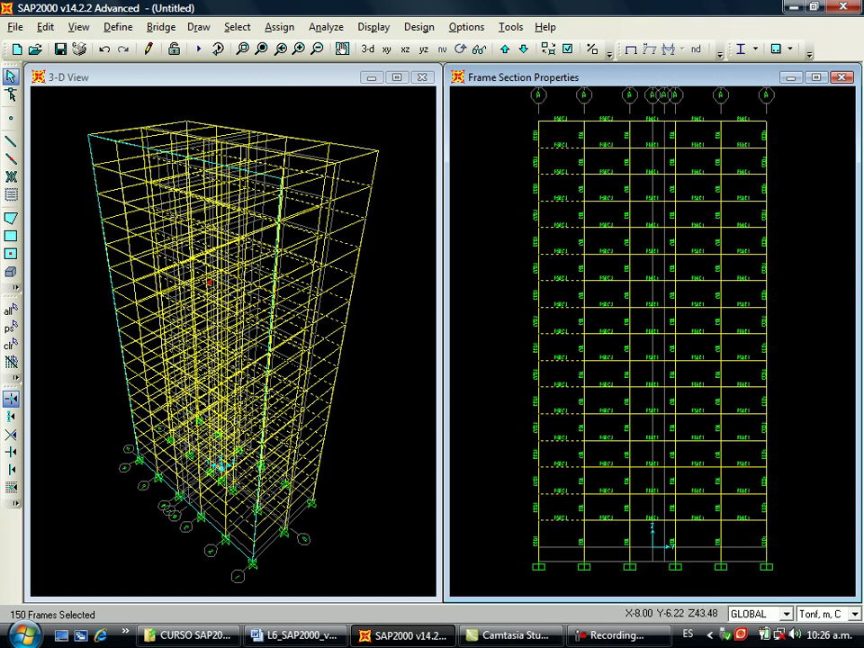
drag(611, 131, 598, 533)
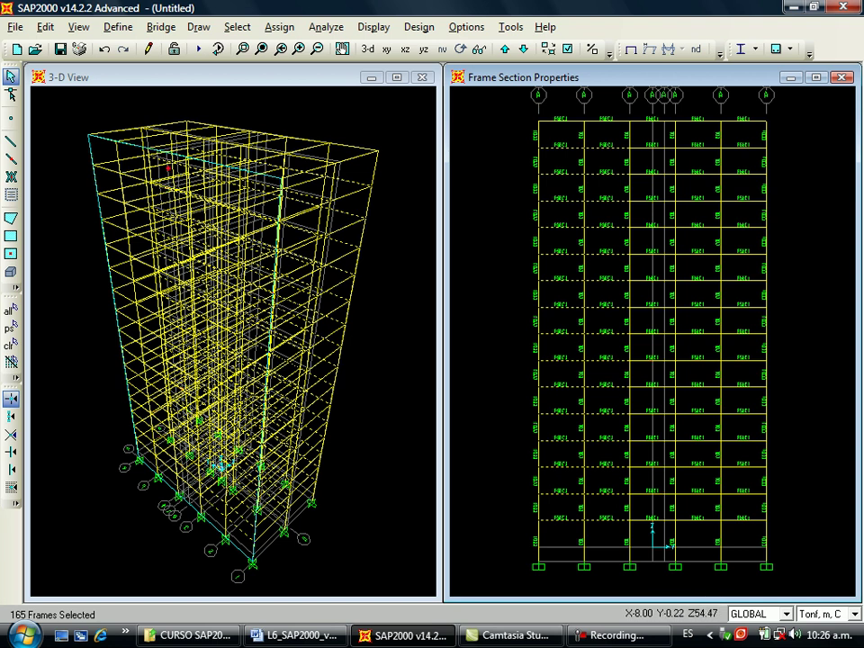
drag(641, 121, 650, 193)
drag(650, 238, 647, 142)
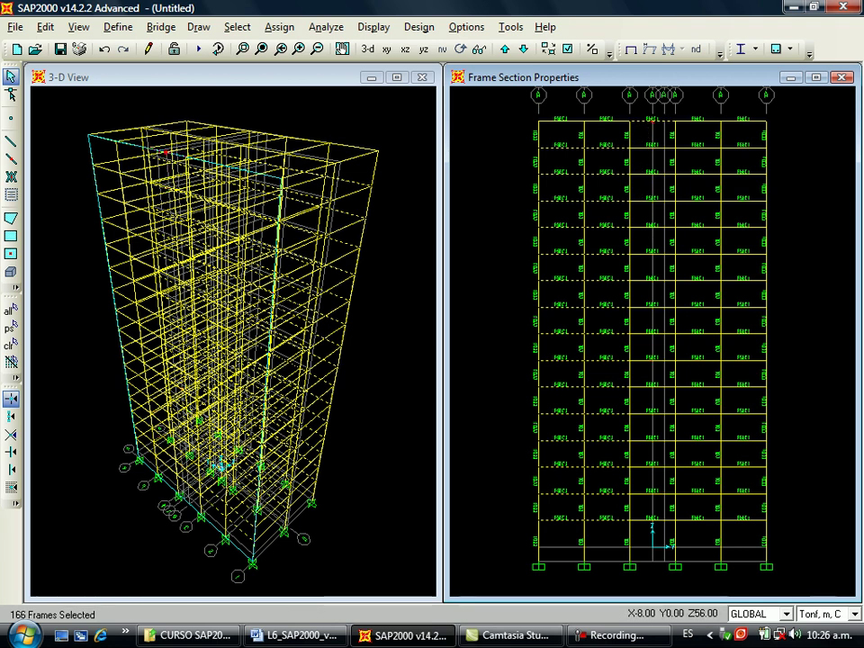
drag(643, 133, 644, 529)
drag(699, 129, 700, 532)
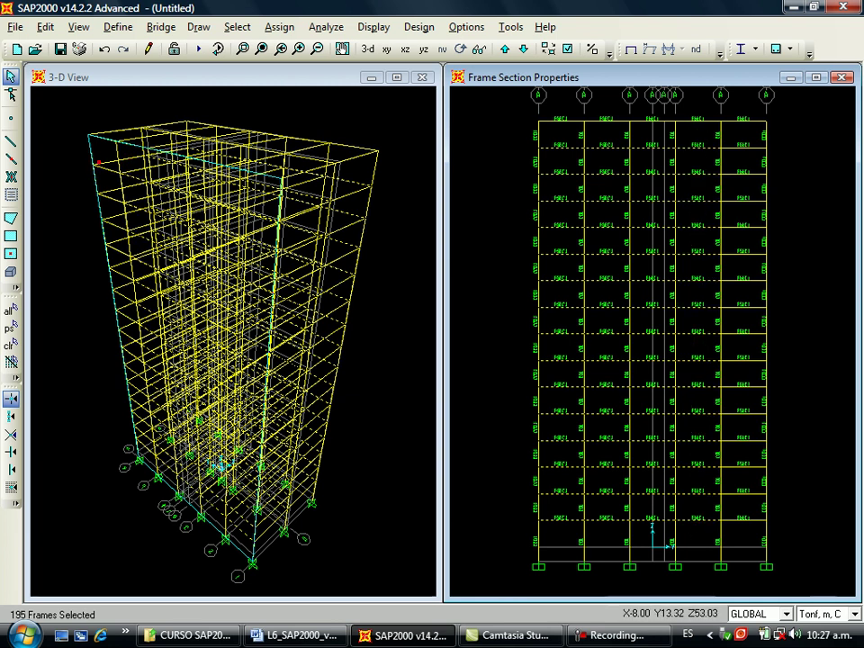
drag(748, 132, 733, 532)
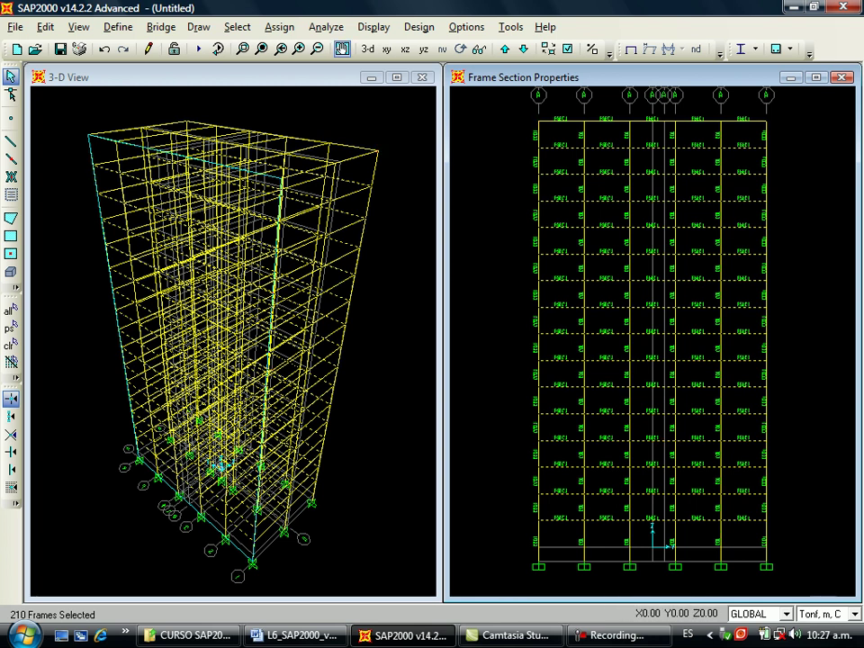
click(279, 26)
mouse_move(301, 69)
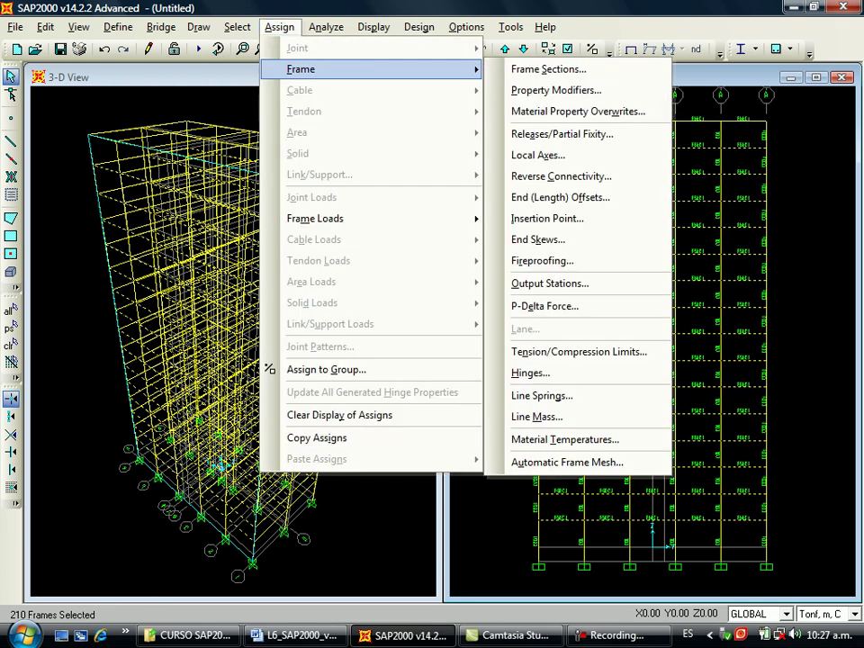
click(548, 69)
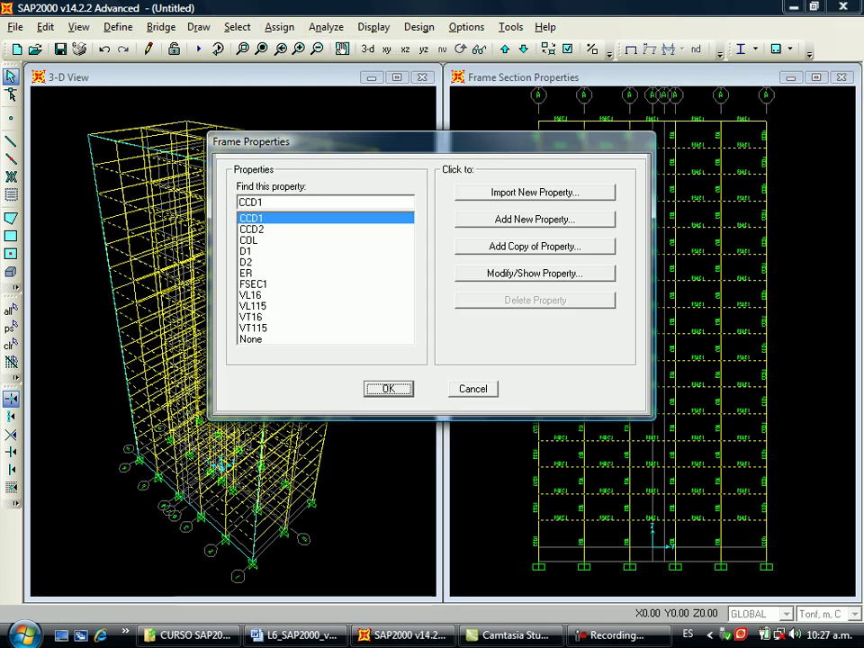
click(253, 307)
click(389, 388)
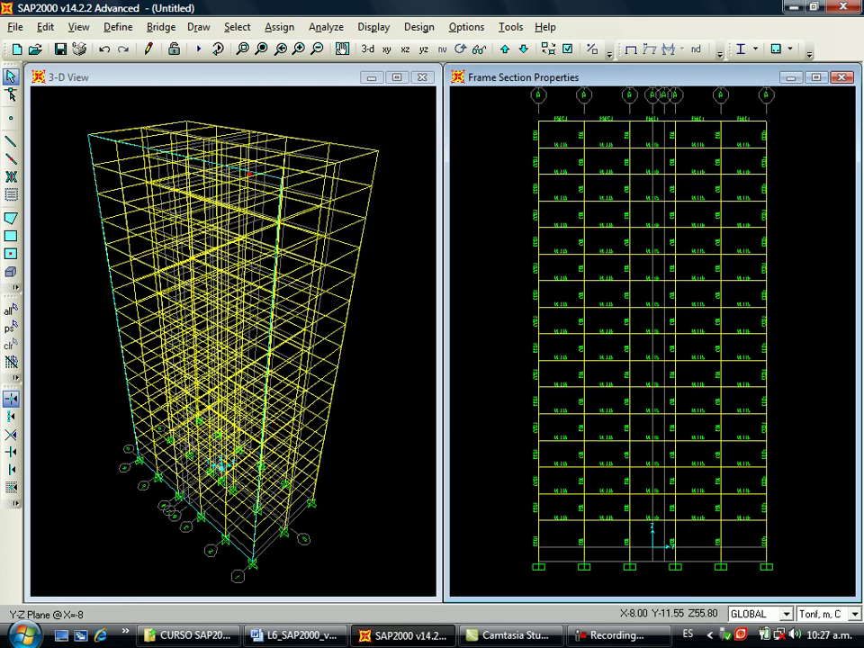
Assign frame section VL16 to the roof-level beams in the Y-Z elevations at X=-8, 0 and 8, except the central bays at X=0.
click(579, 120)
click(608, 121)
click(652, 121)
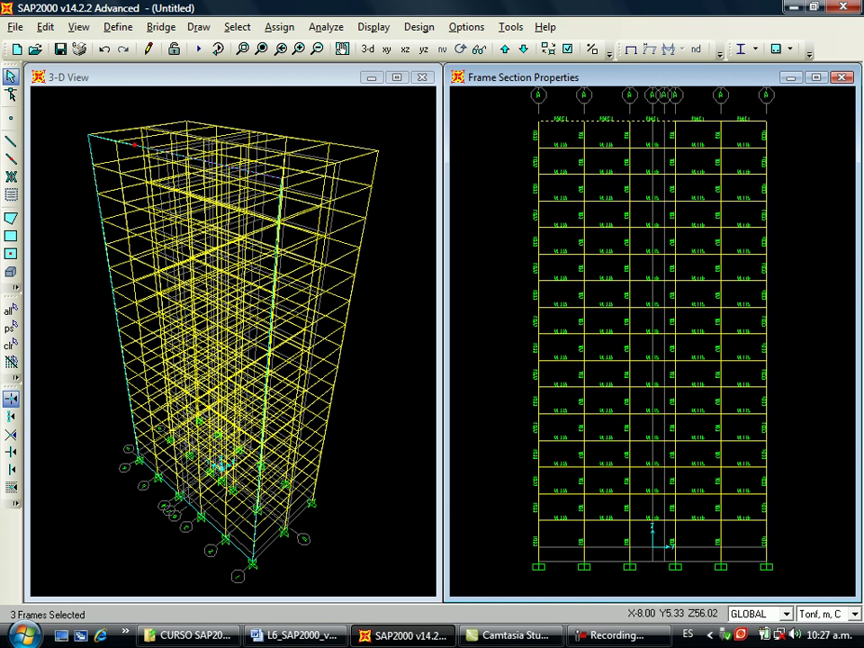
click(743, 121)
click(505, 49)
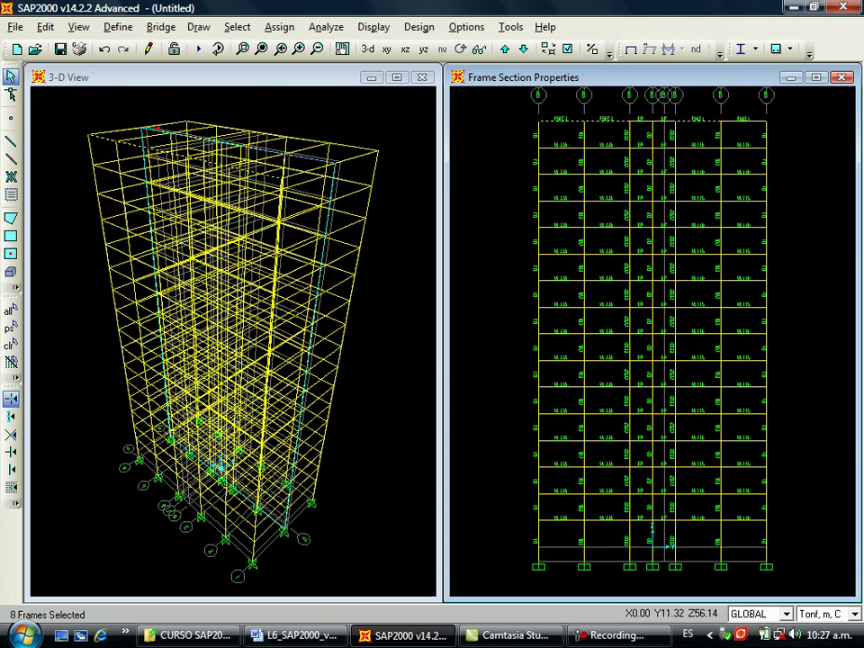
click(505, 48)
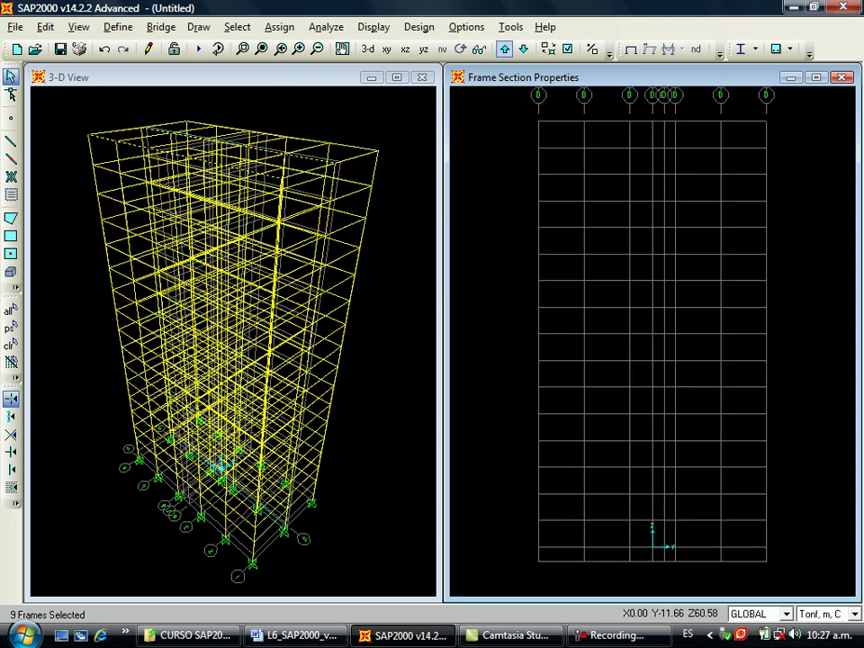
click(563, 123)
click(609, 120)
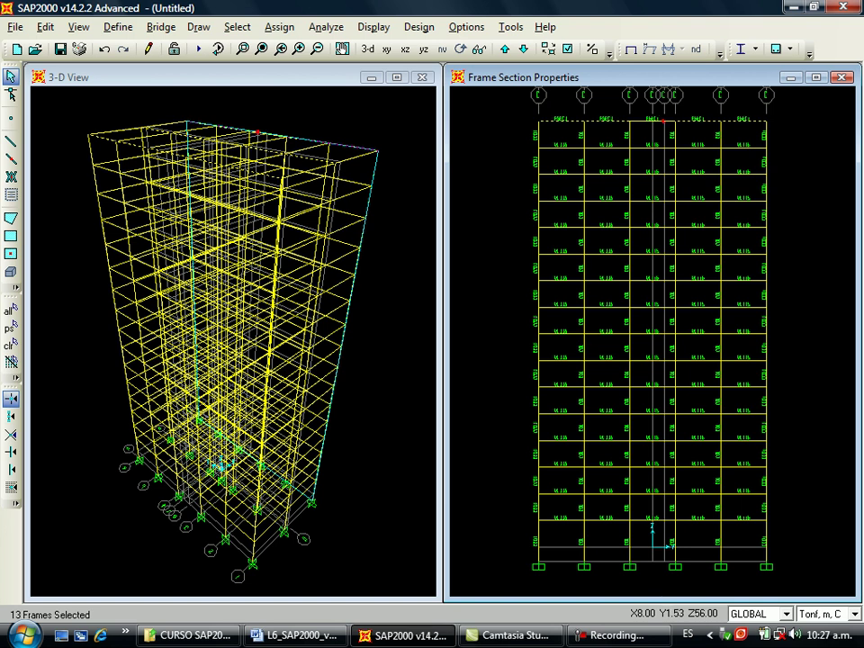
click(652, 121)
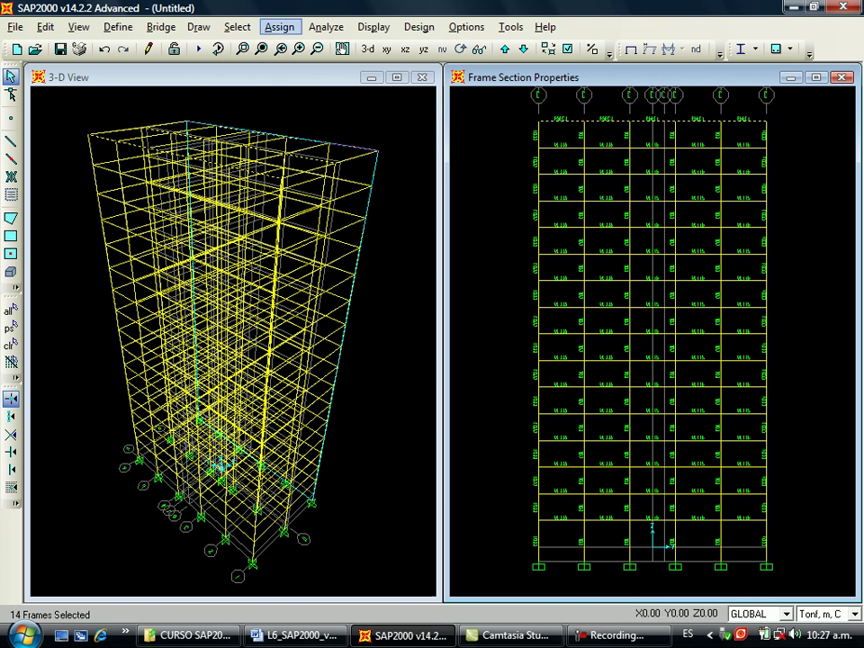
click(279, 27)
mouse_move(300, 69)
click(548, 70)
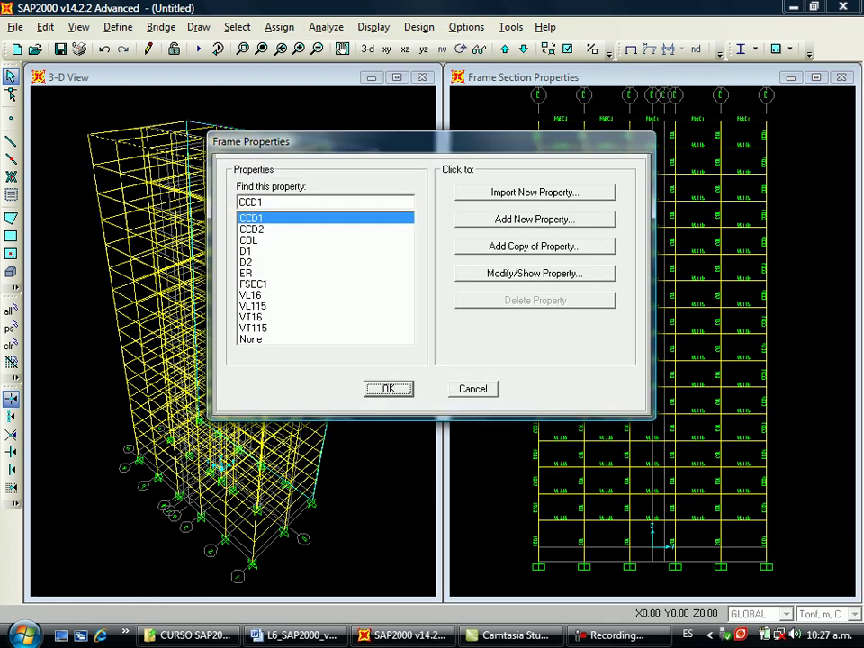
click(252, 295)
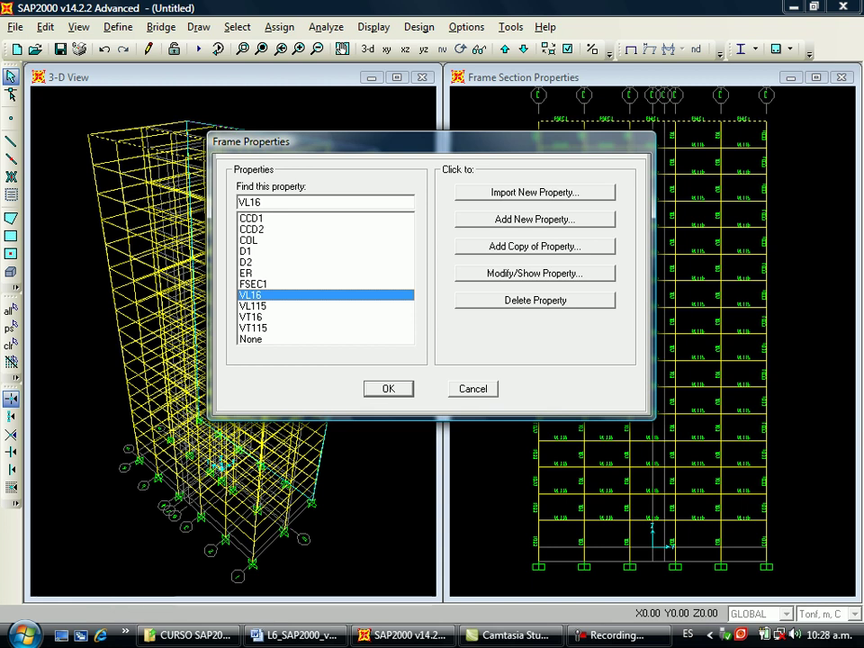
click(389, 389)
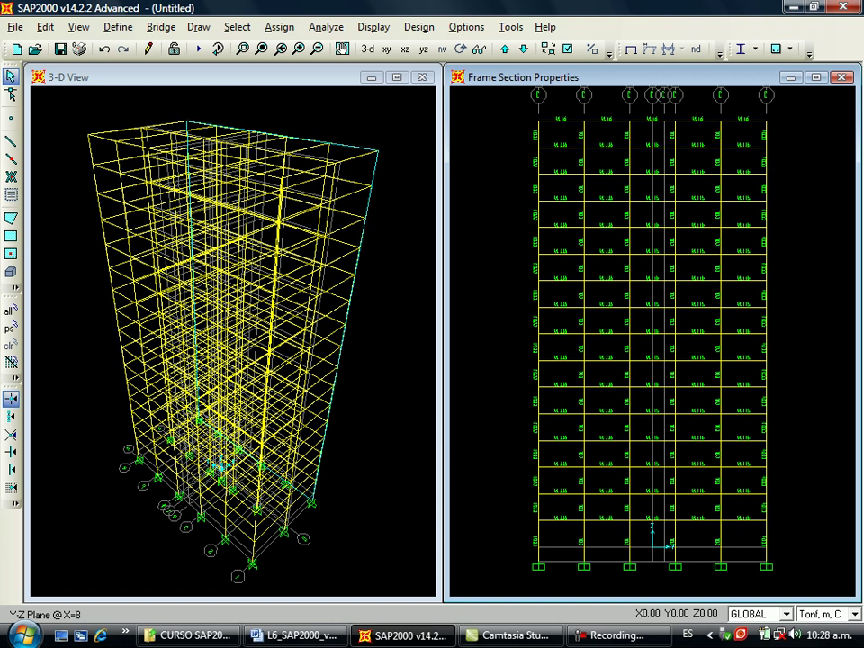
Assign an end length offset of 0.6 at End-I to all base-level columns in the Y-Z elevations at X=8, 0 and -8.
drag(791, 535, 504, 543)
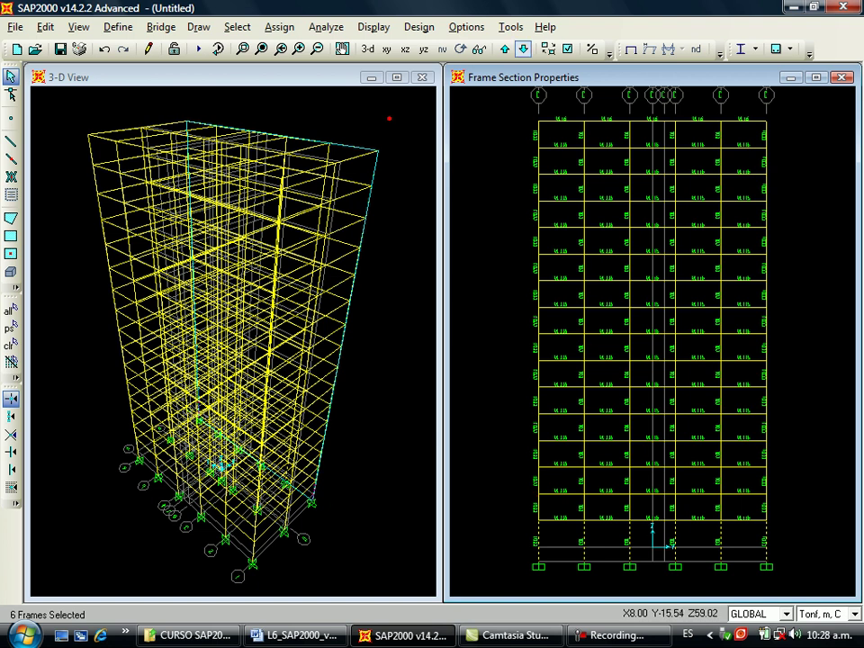
click(523, 49)
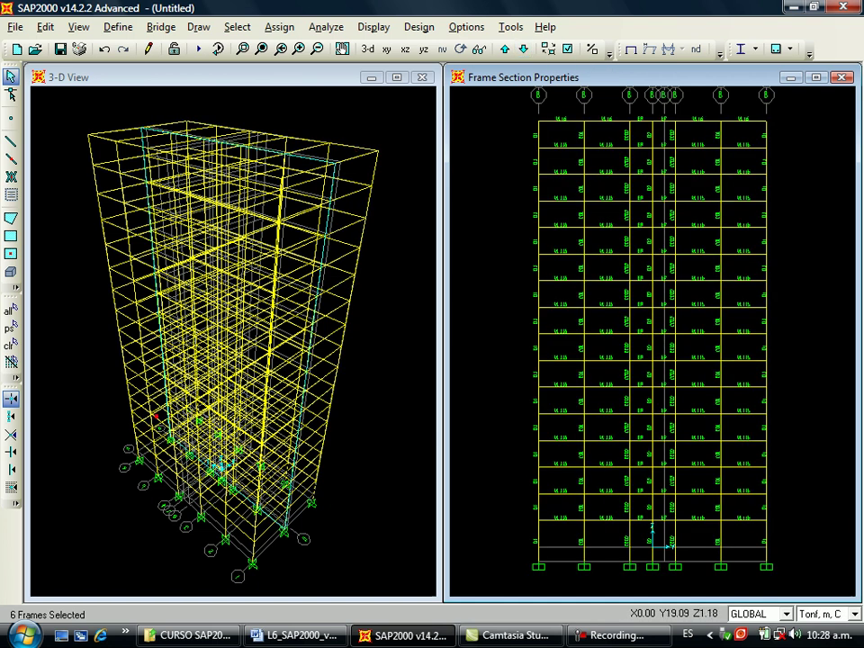
drag(798, 537, 513, 545)
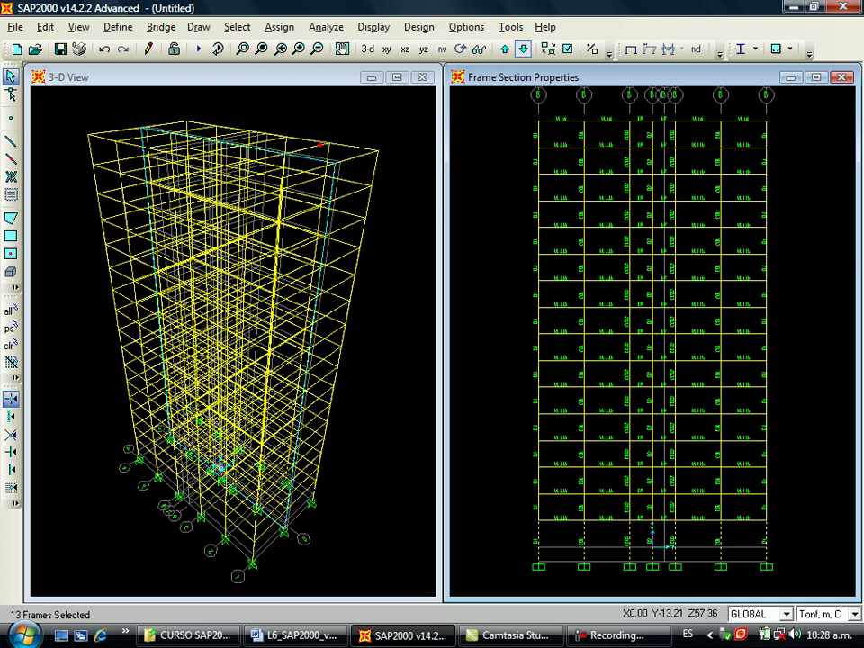
click(523, 48)
drag(800, 521, 539, 538)
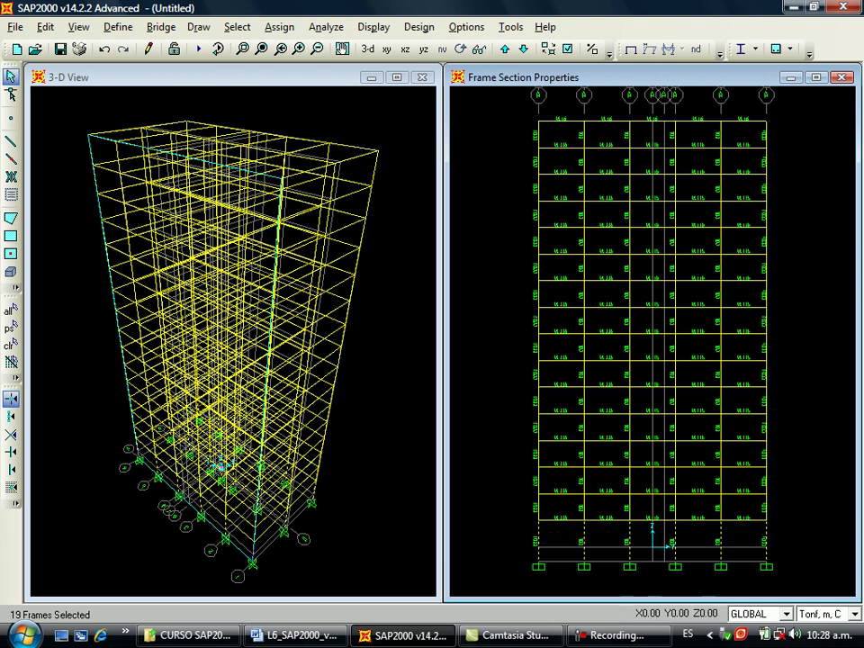
click(279, 27)
mouse_move(301, 70)
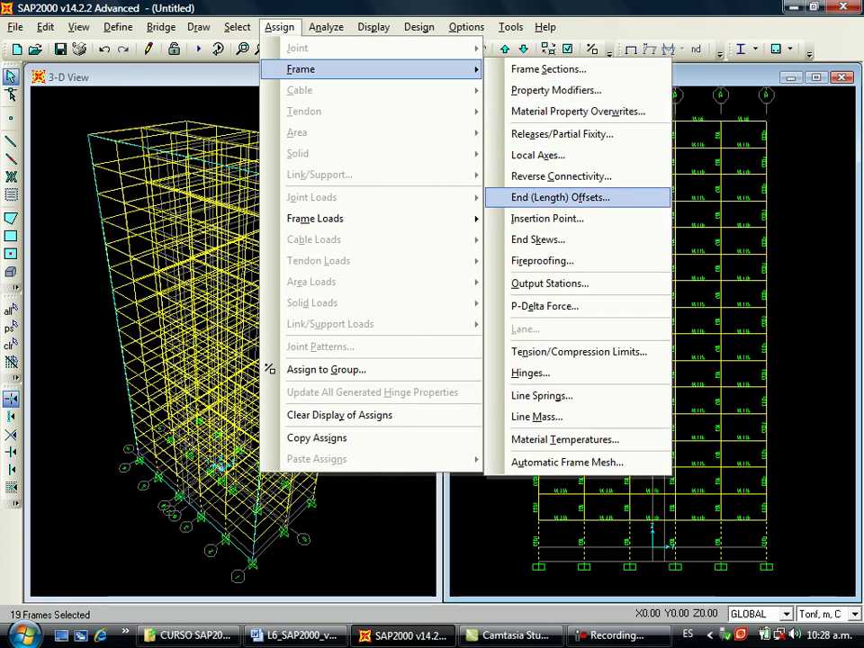
click(559, 197)
key(Tab)
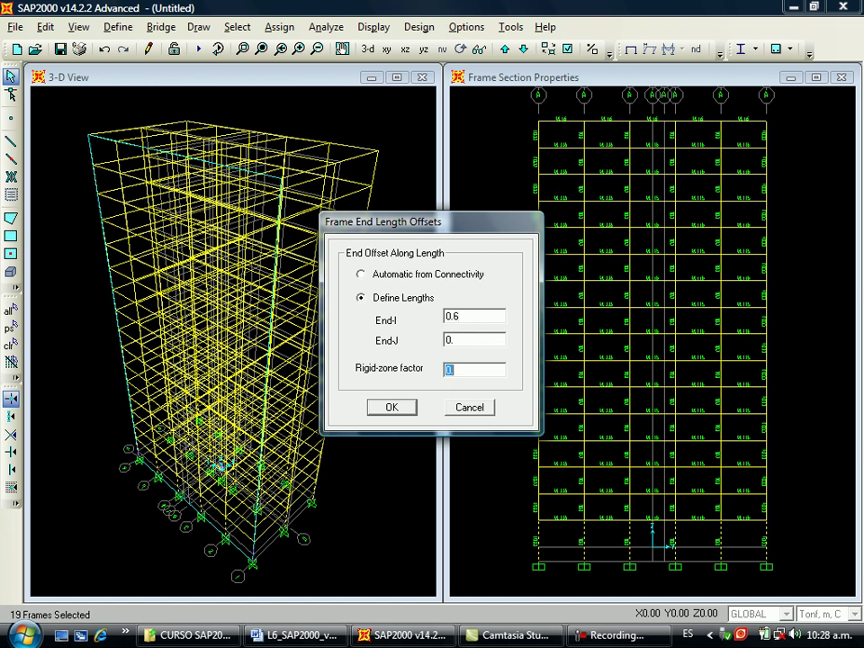
key(Return)
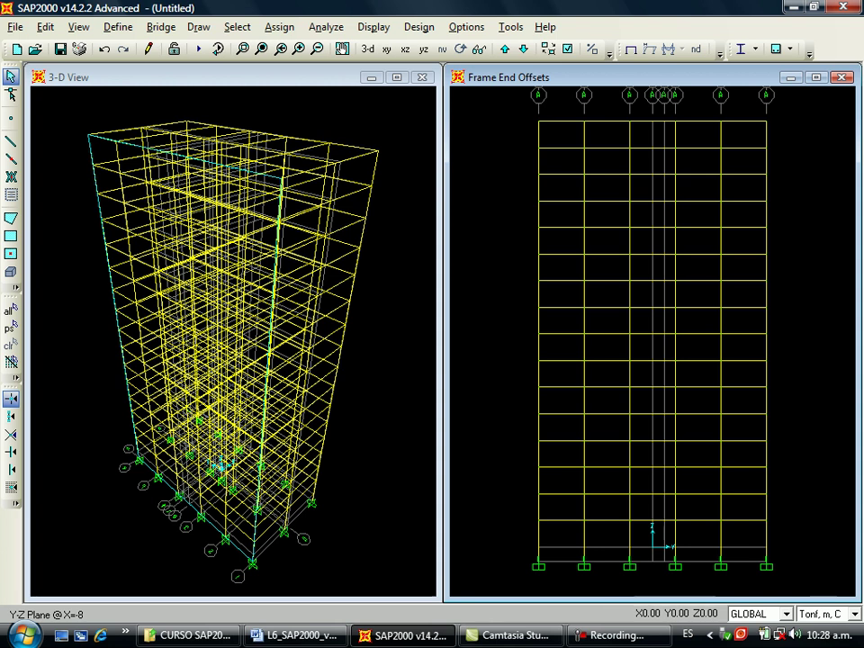
Assign end length offsets of 0.25 at End-I and End-J to all beams in the X-Z elevations at Y=-9, -3, 3 and 9.
click(405, 49)
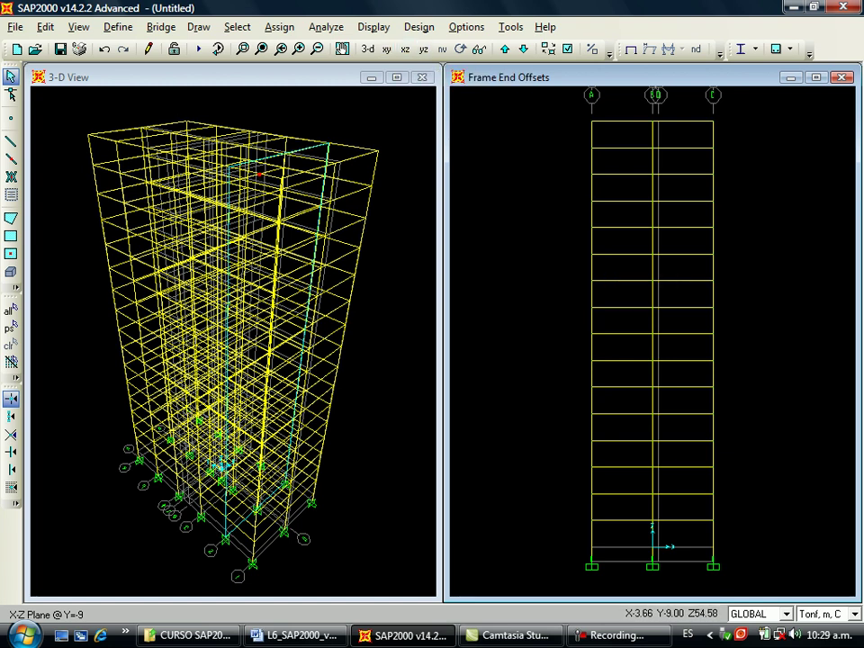
drag(632, 138, 618, 177)
drag(632, 107, 623, 524)
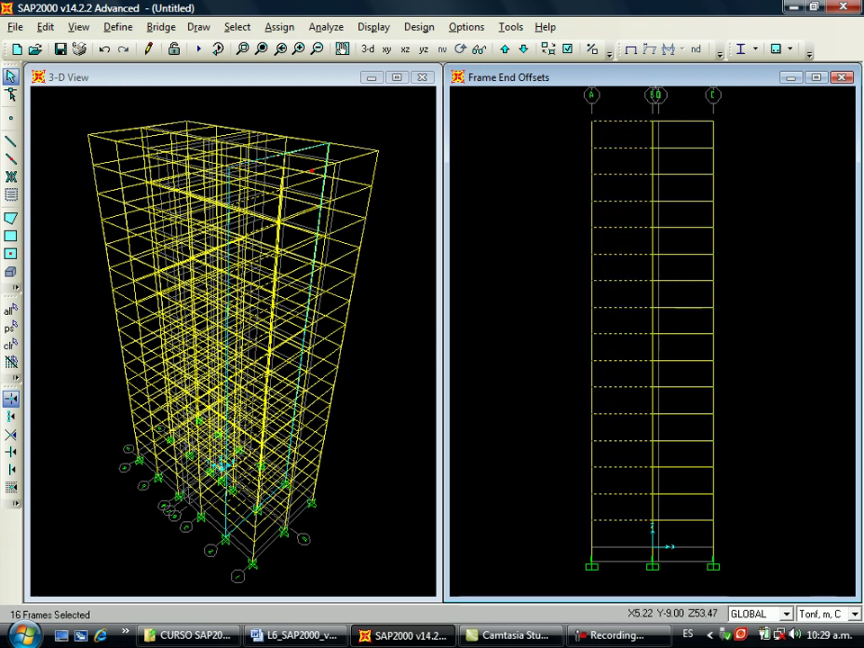
drag(694, 95, 667, 535)
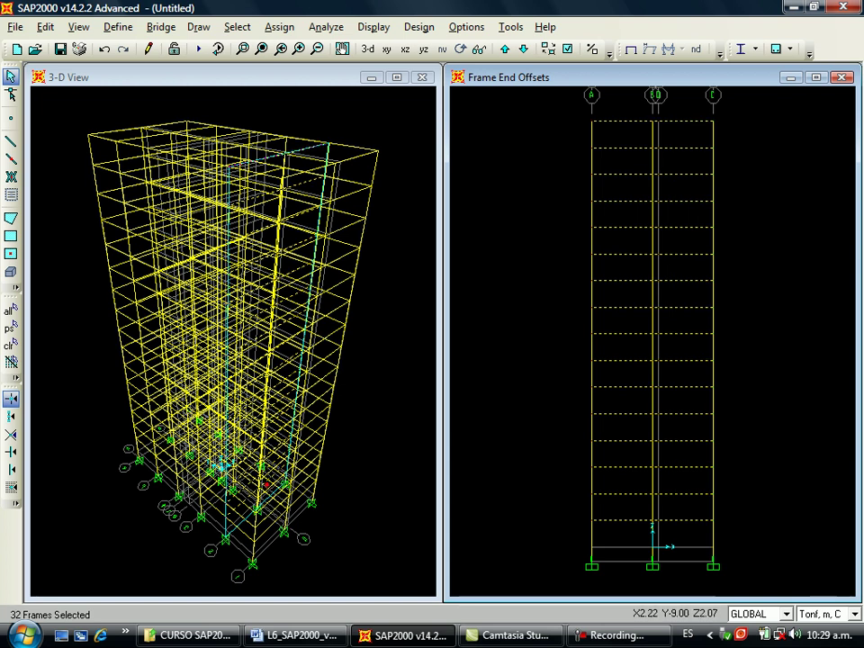
click(505, 50)
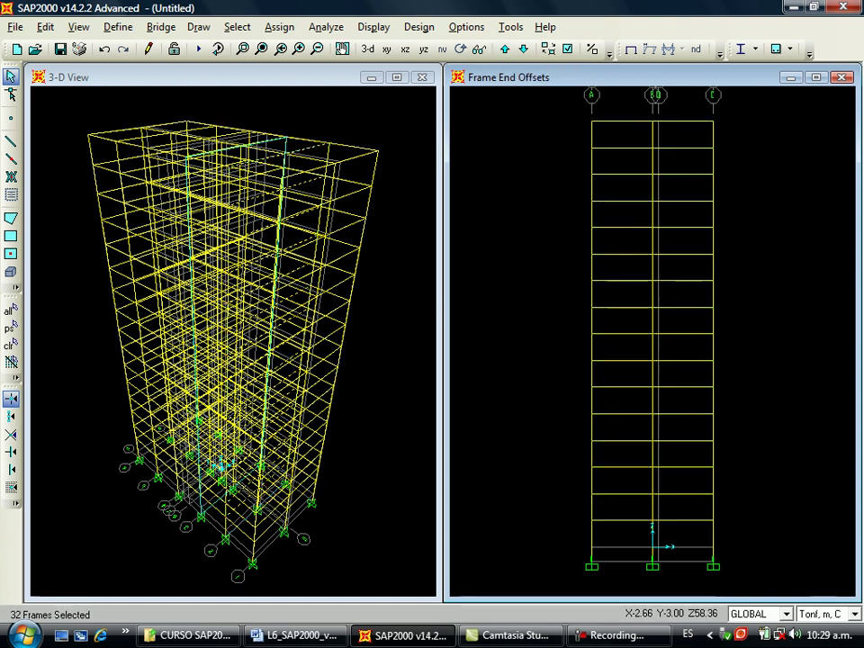
drag(636, 106, 613, 533)
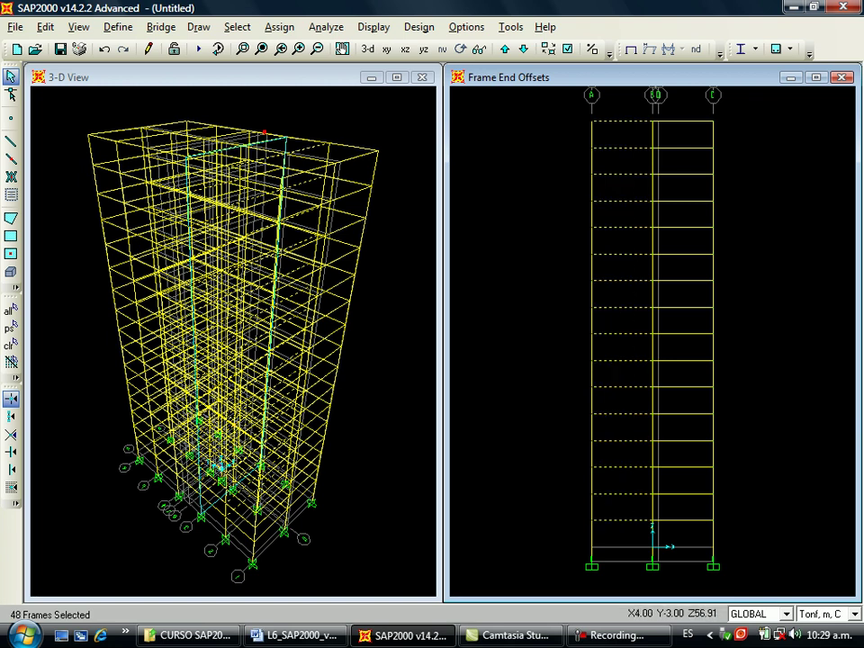
drag(676, 101, 687, 533)
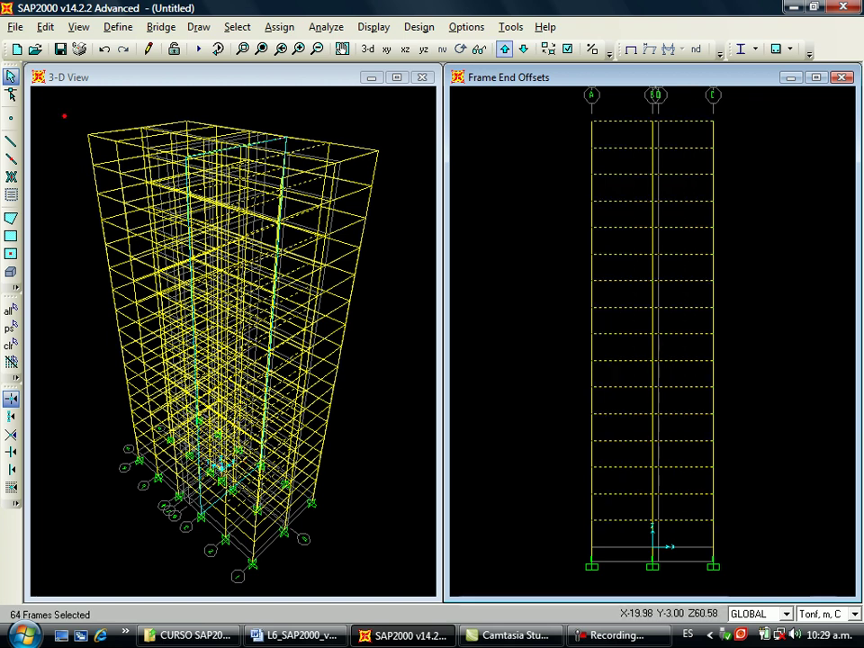
click(505, 49)
click(505, 50)
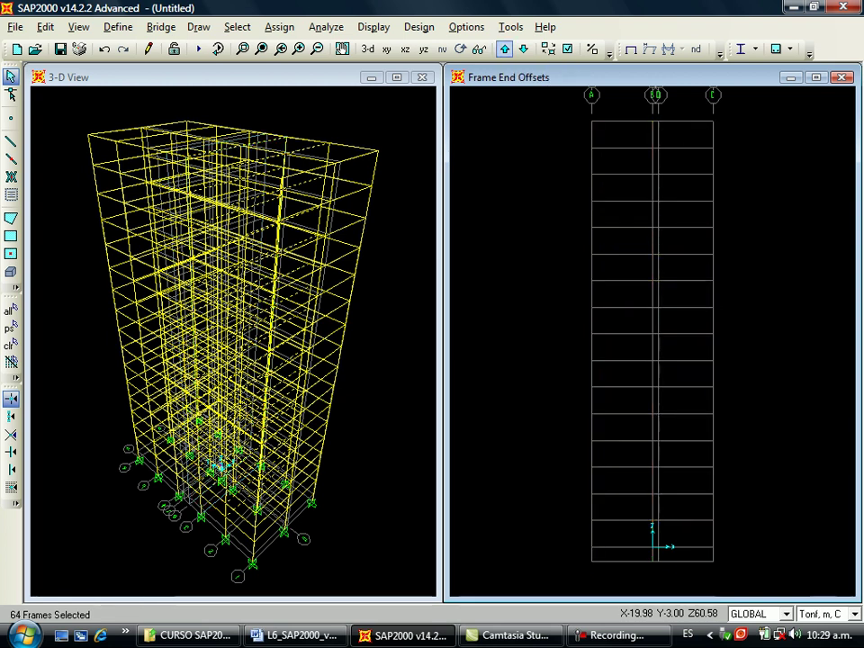
click(505, 50)
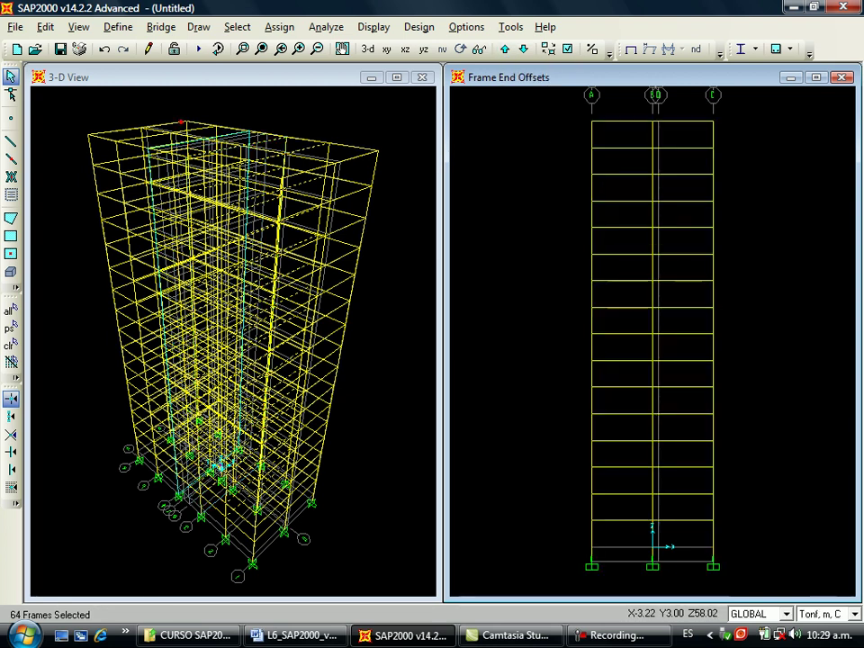
drag(629, 101, 616, 533)
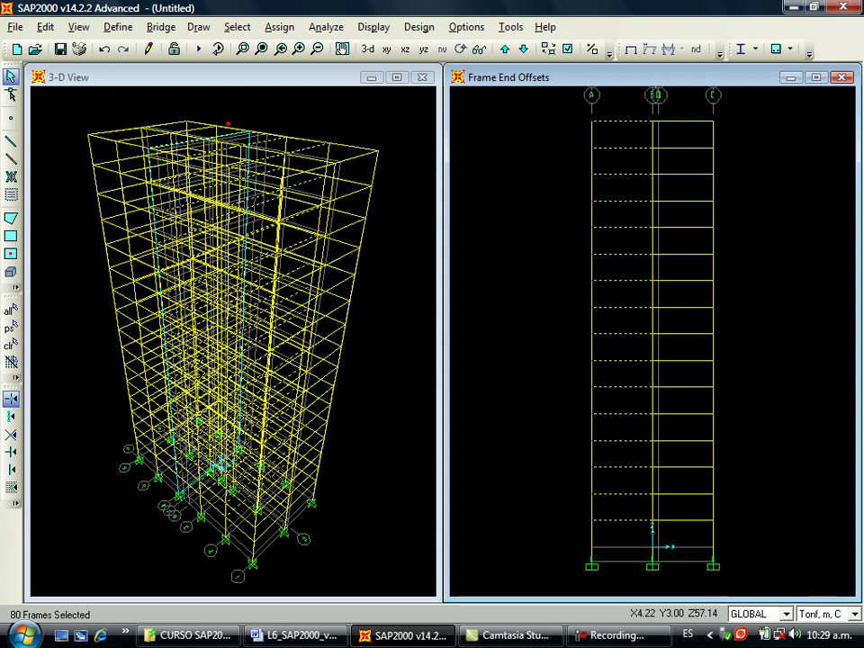
drag(666, 101, 686, 528)
click(505, 50)
drag(588, 93, 627, 540)
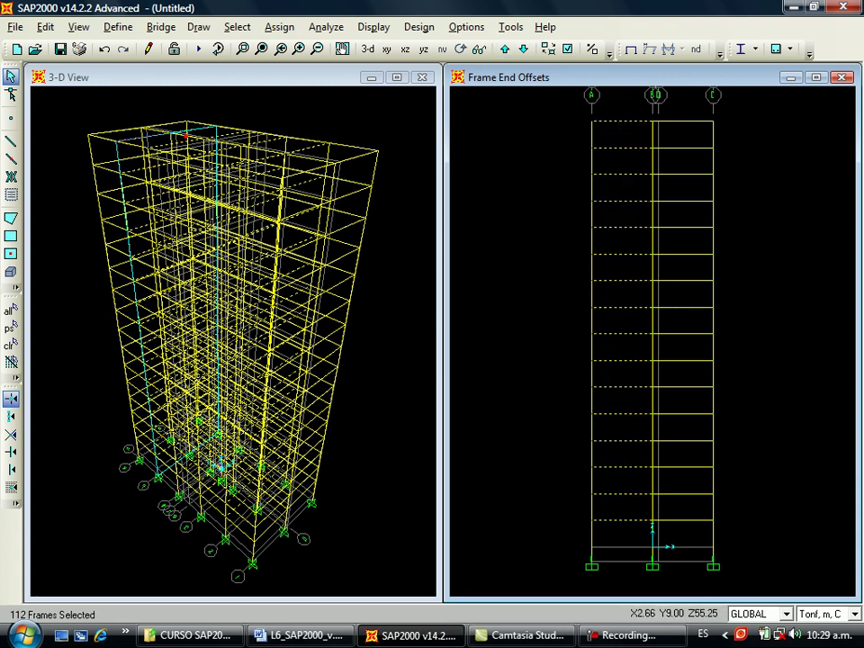
drag(675, 100, 689, 540)
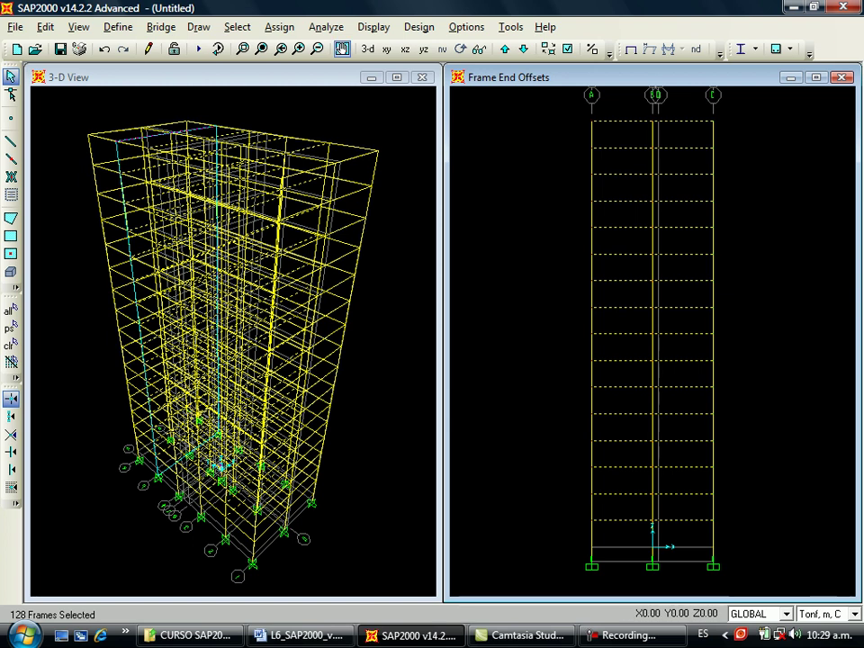
click(279, 26)
mouse_move(300, 69)
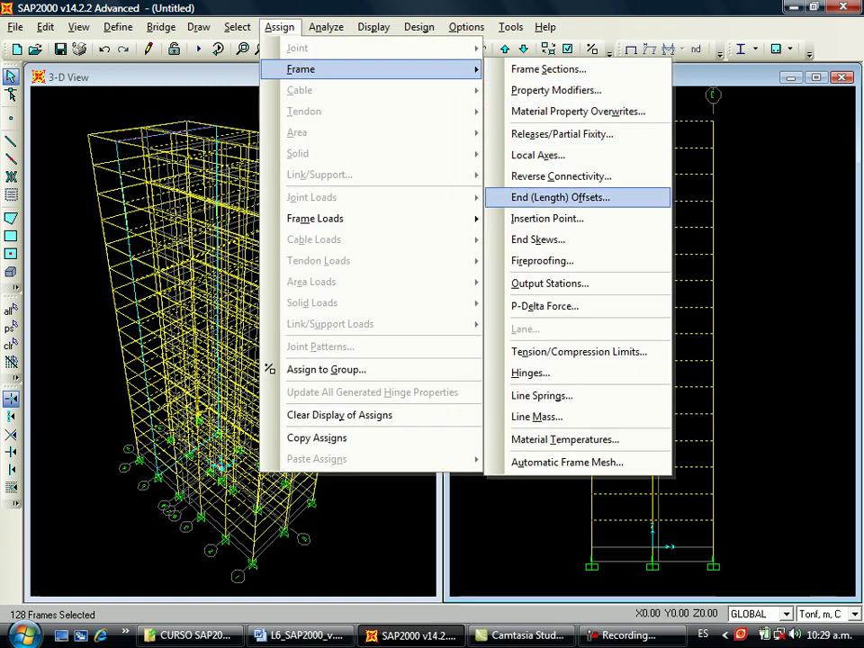
click(560, 197)
key(Tab)
text(0.25)
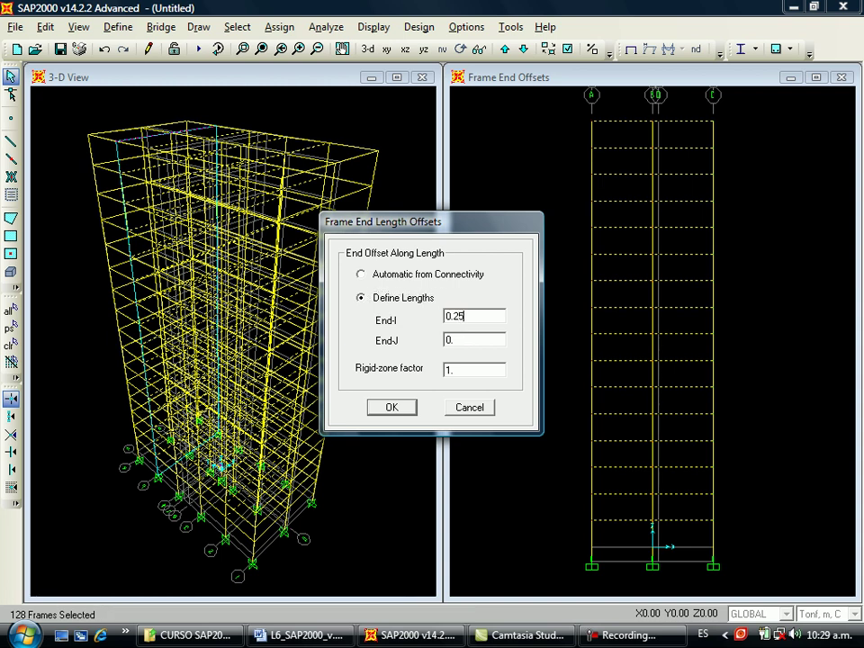
key(Tab)
text(0.25)
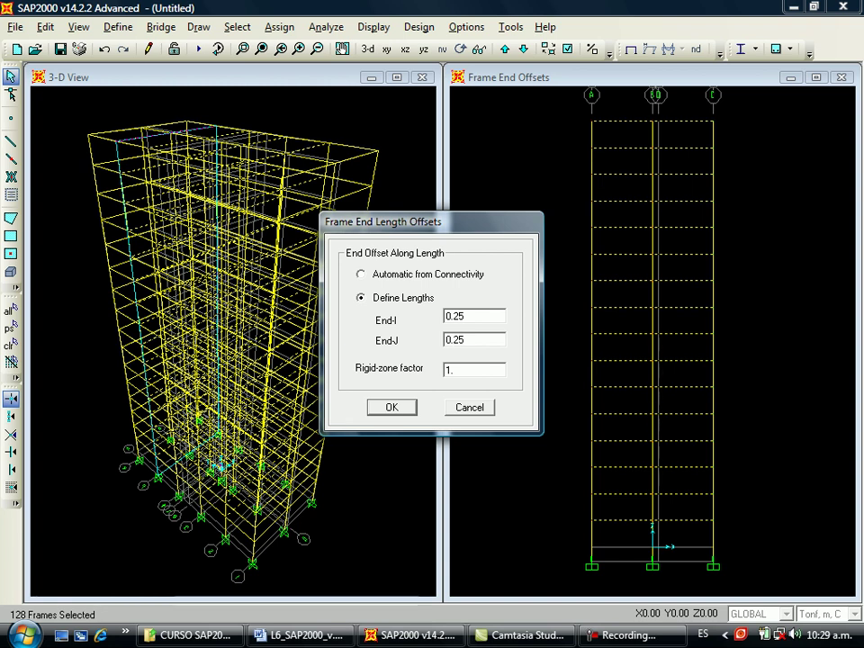
key(Return)
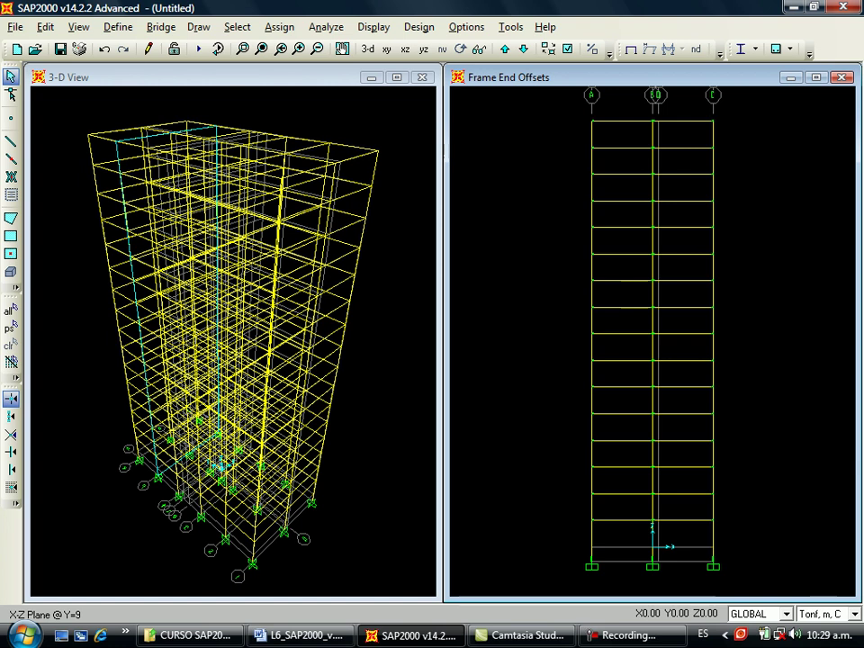
Assign 0.25 end length offsets at End-I and End-J to all beams in the Y-Z elevations at X=-8, 0 and 8, except X=0's central bays.
click(423, 48)
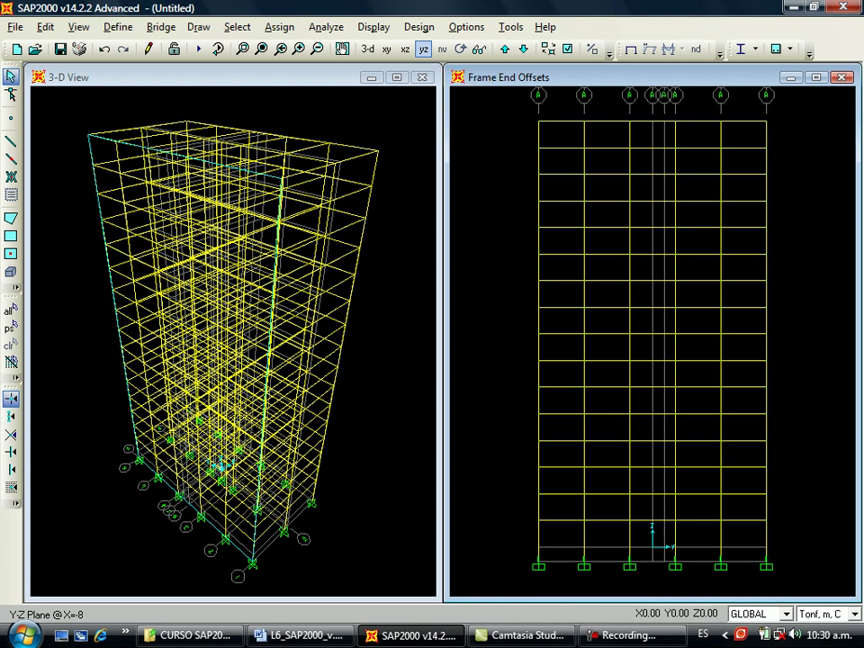
drag(571, 108, 549, 538)
drag(614, 105, 612, 529)
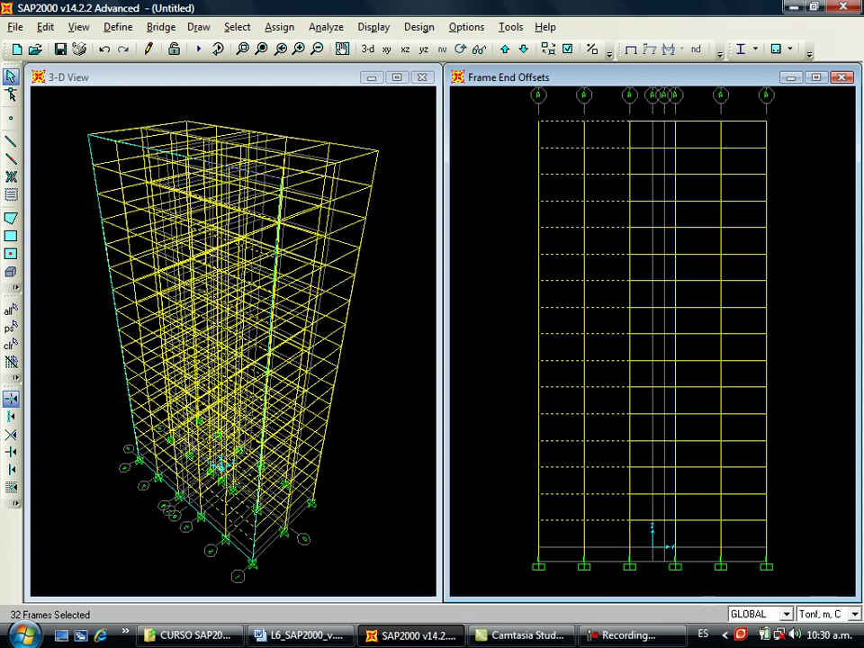
drag(641, 105, 650, 540)
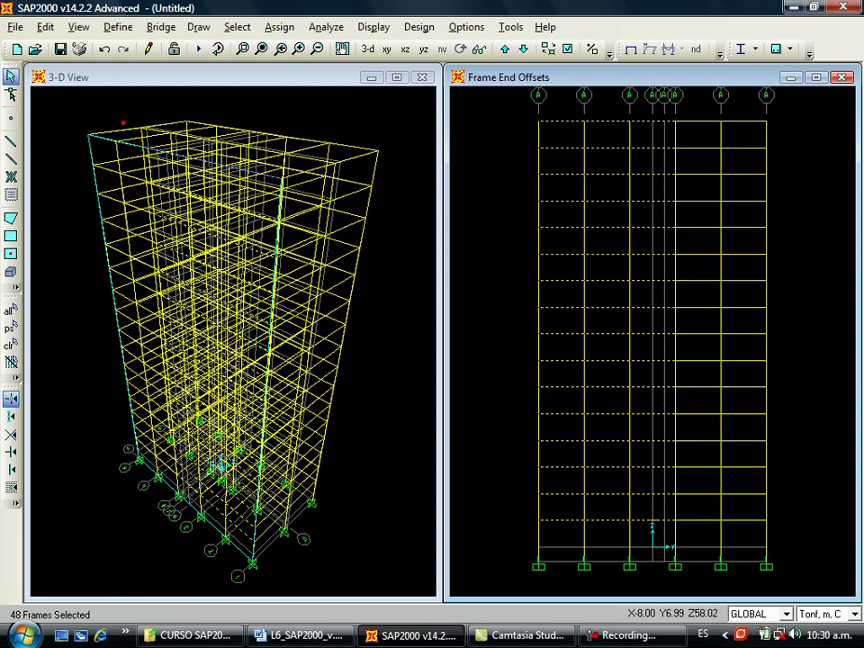
drag(677, 85, 708, 570)
drag(732, 97, 748, 531)
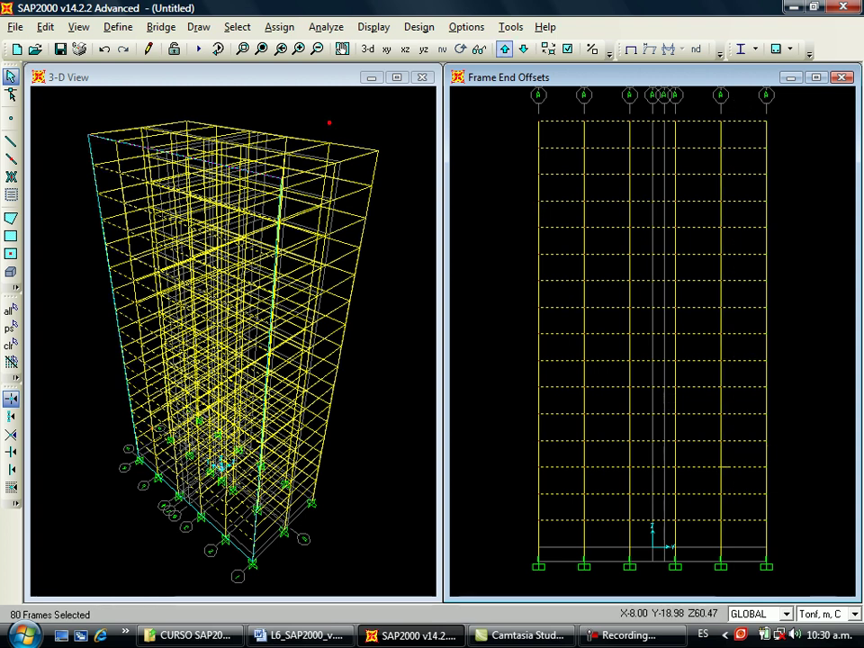
click(505, 50)
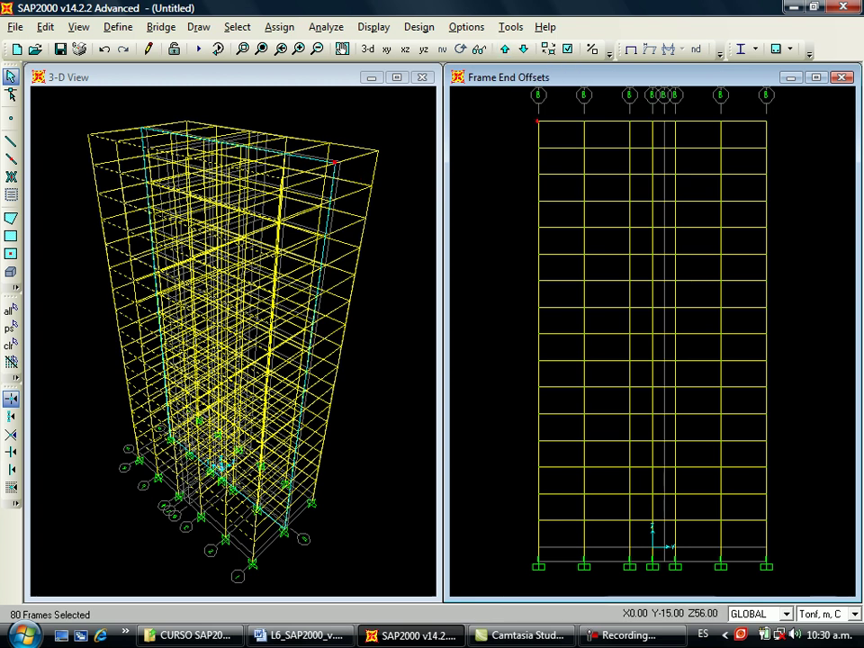
drag(566, 103, 569, 545)
drag(604, 105, 615, 545)
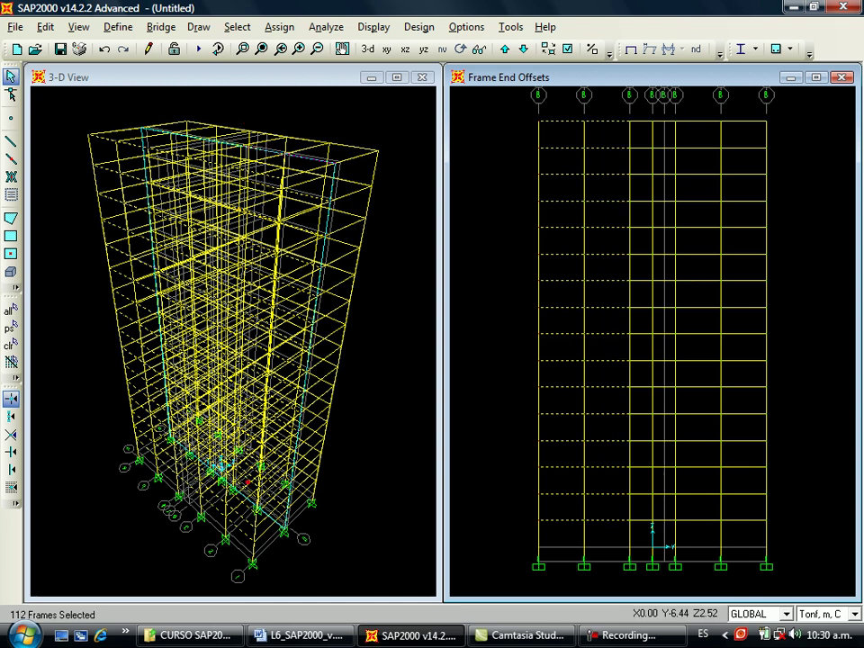
drag(703, 101, 703, 544)
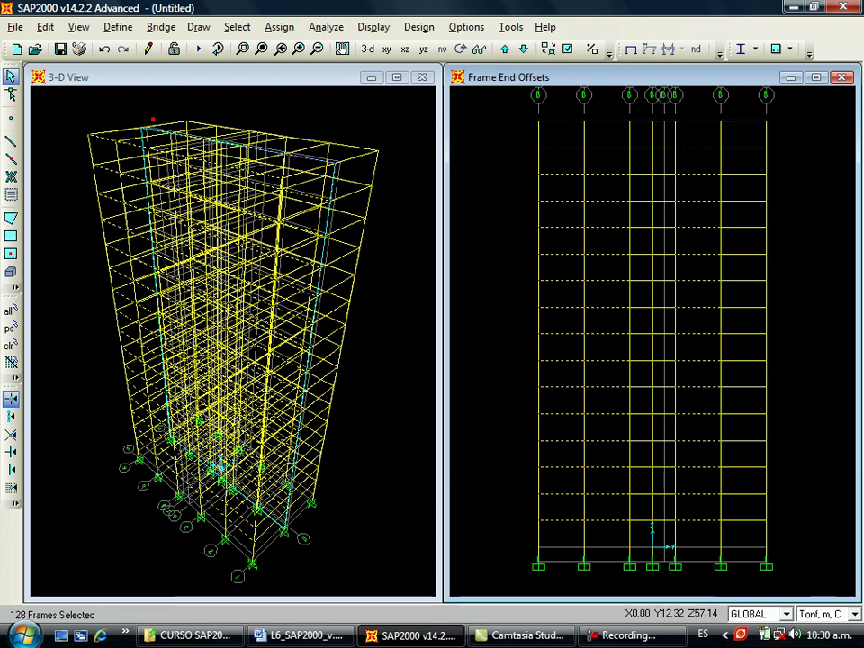
drag(736, 104, 749, 551)
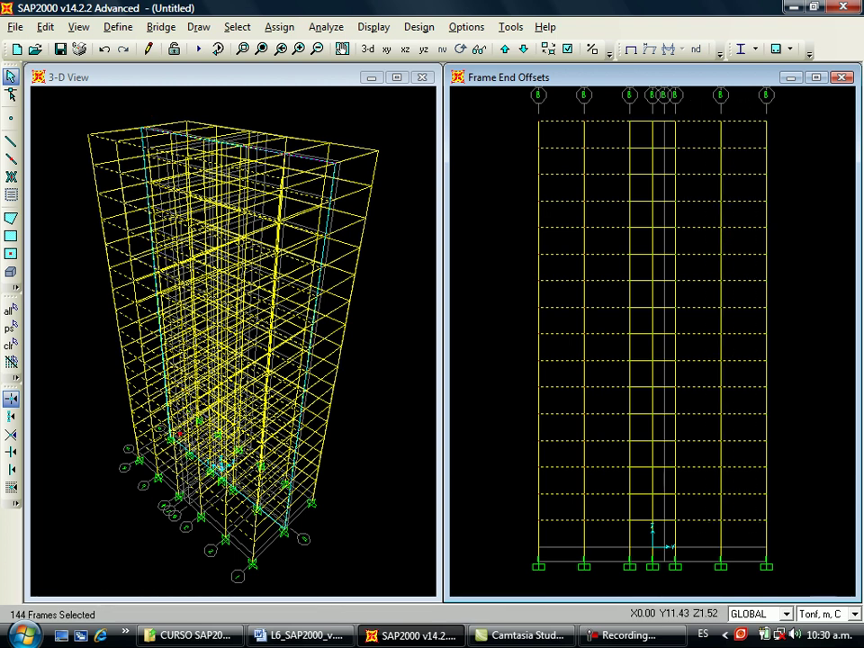
click(505, 49)
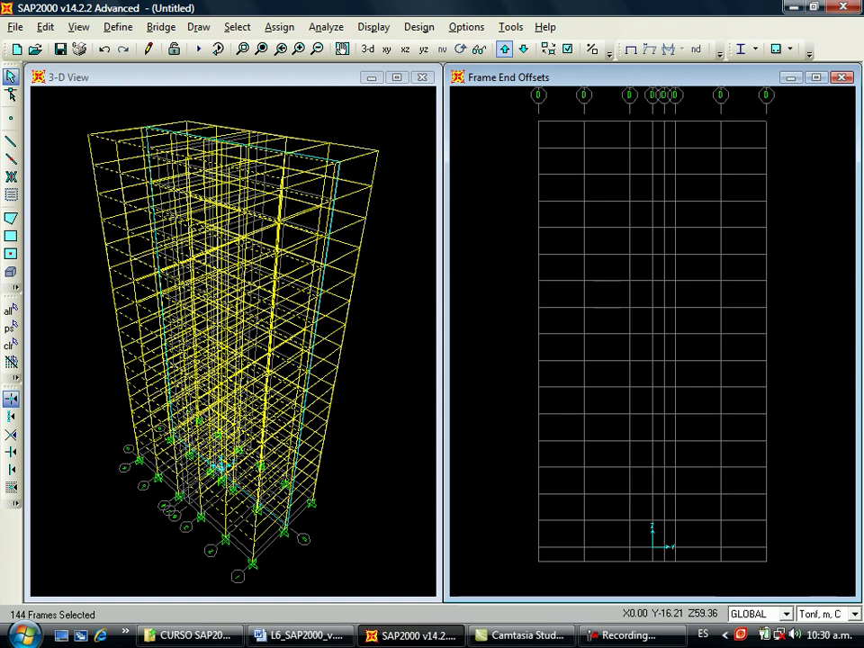
click(505, 50)
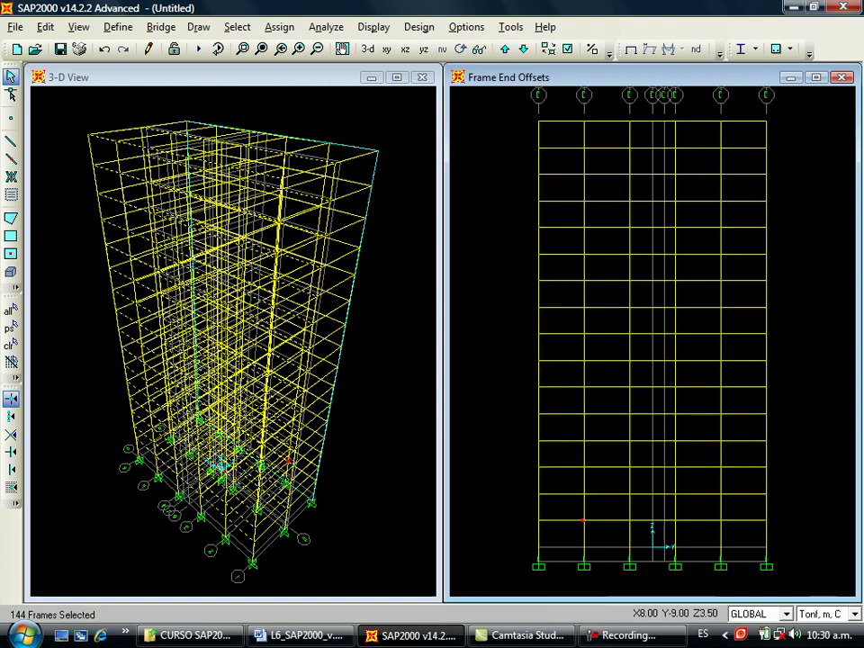
drag(558, 104, 562, 537)
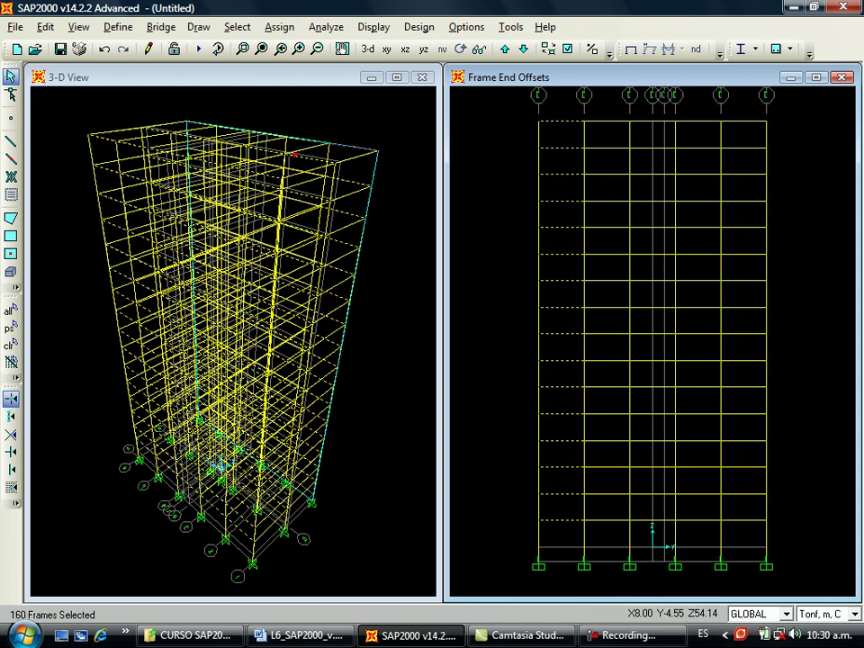
drag(611, 287, 613, 542)
drag(642, 104, 651, 537)
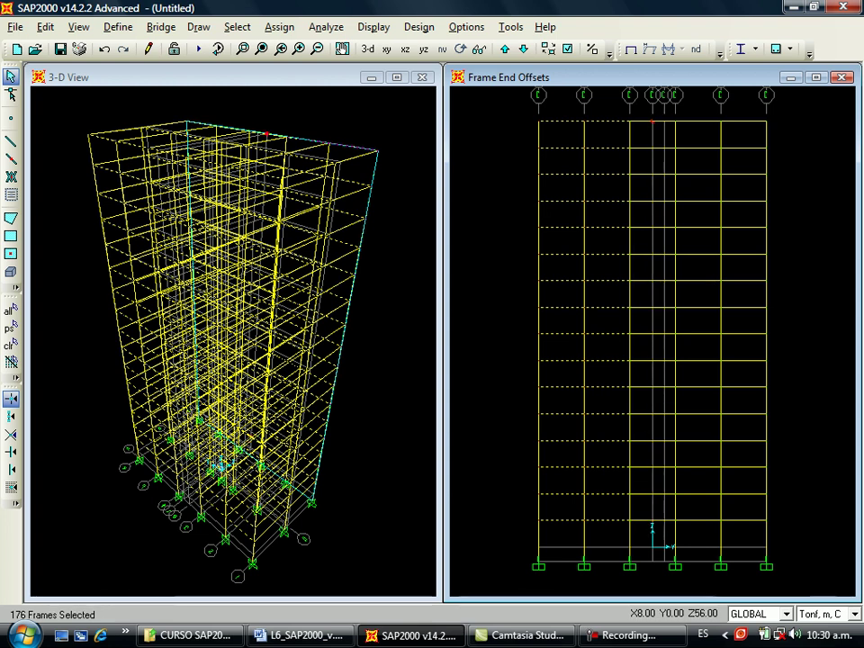
drag(642, 96, 647, 531)
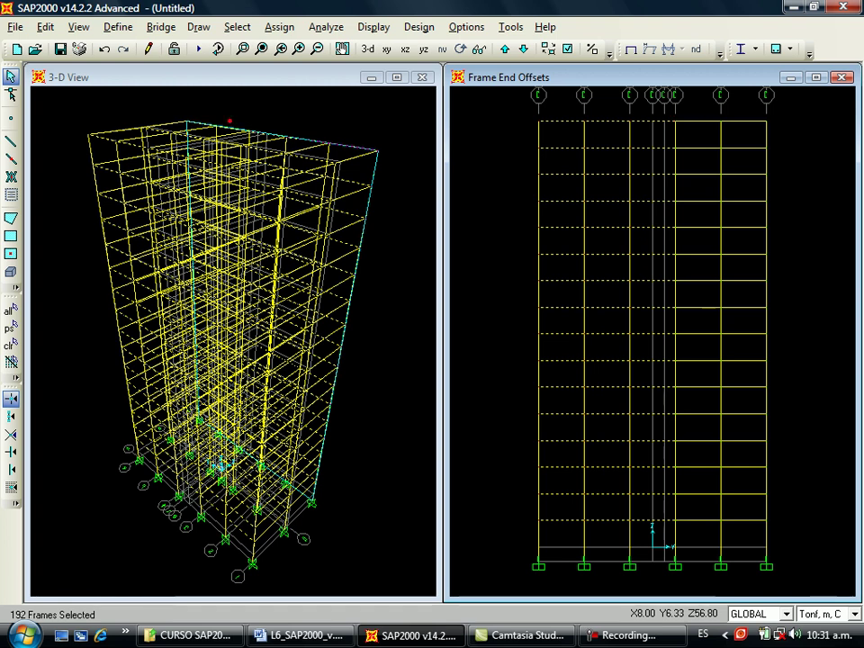
drag(677, 90, 694, 531)
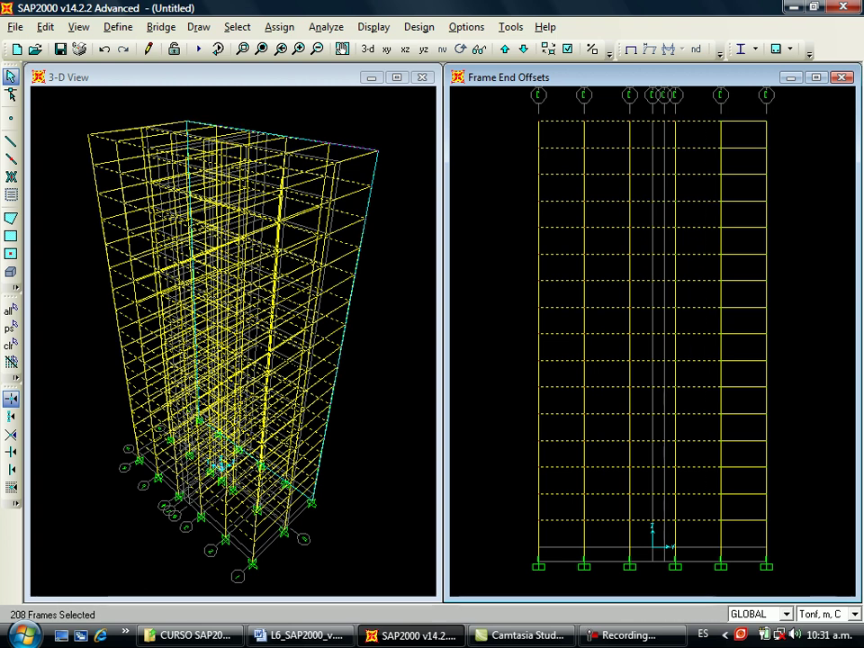
drag(746, 105, 741, 530)
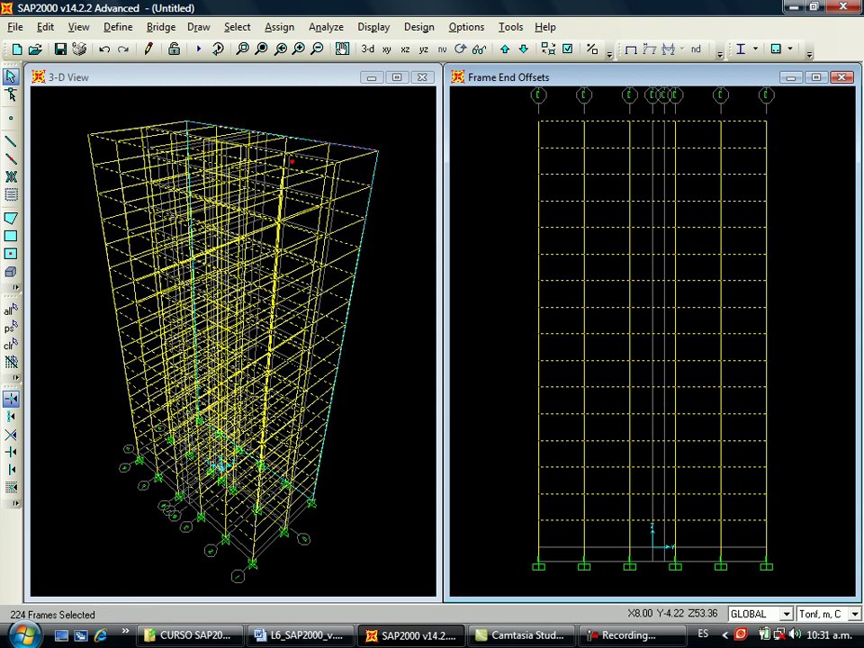
click(279, 27)
mouse_move(300, 69)
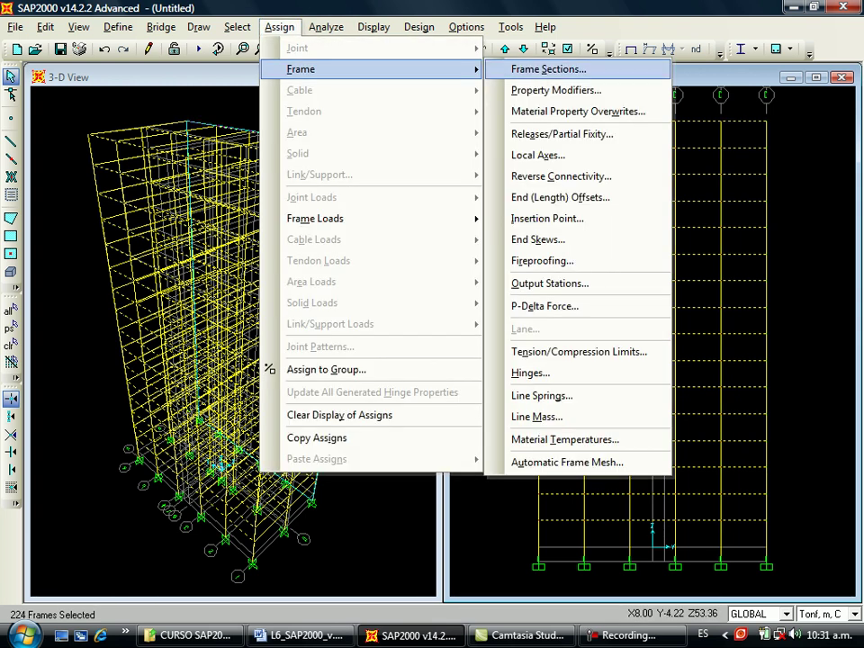
click(560, 248)
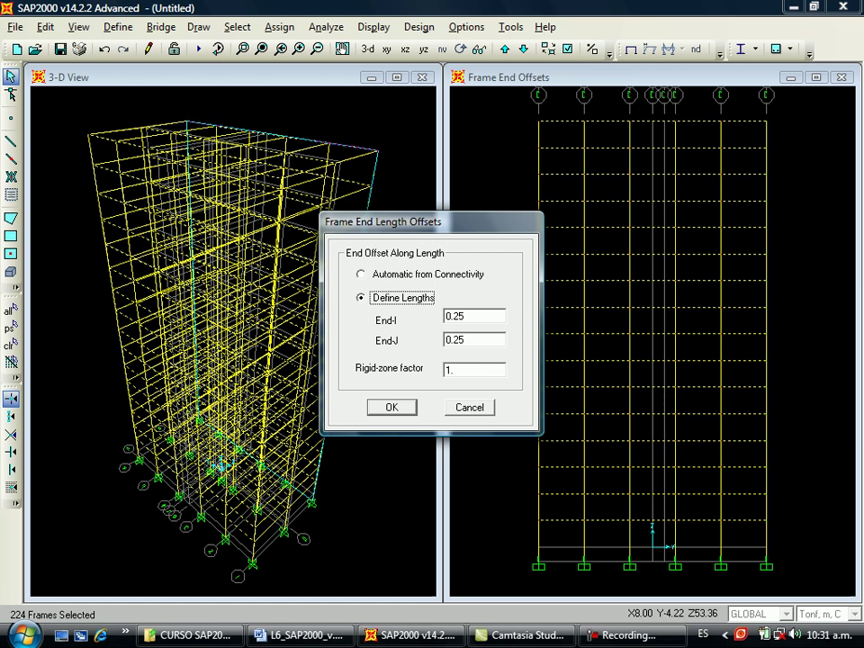
click(393, 408)
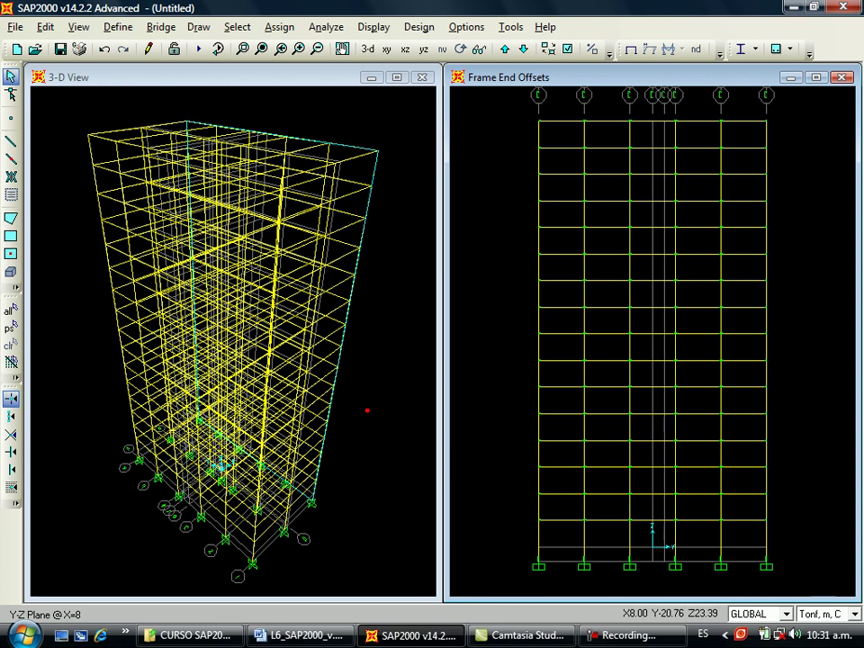
Draw a special joint at the X=0.83, Y=1.53 grid intersection in the X-Y plane at Z=56.
click(386, 49)
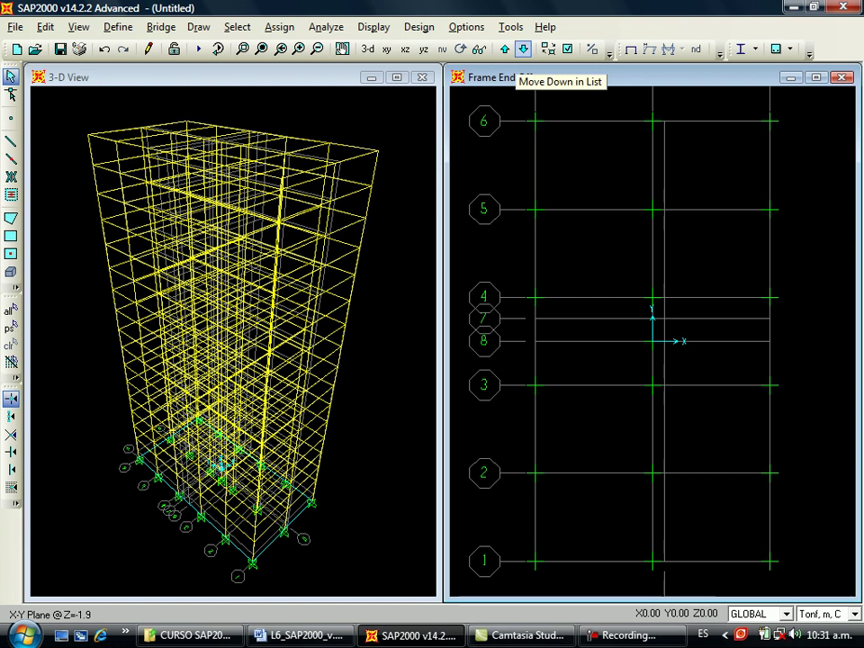
click(523, 49)
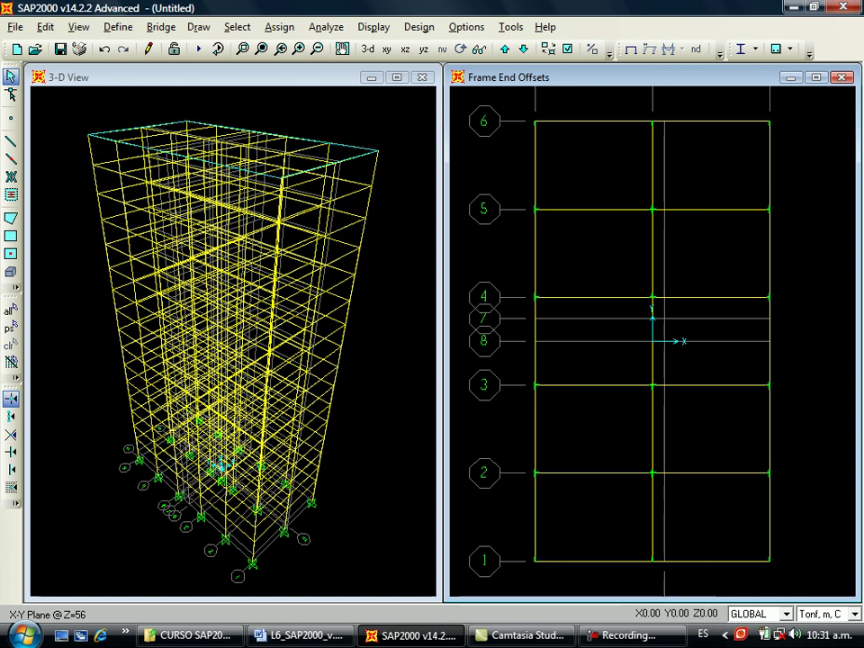
click(11, 117)
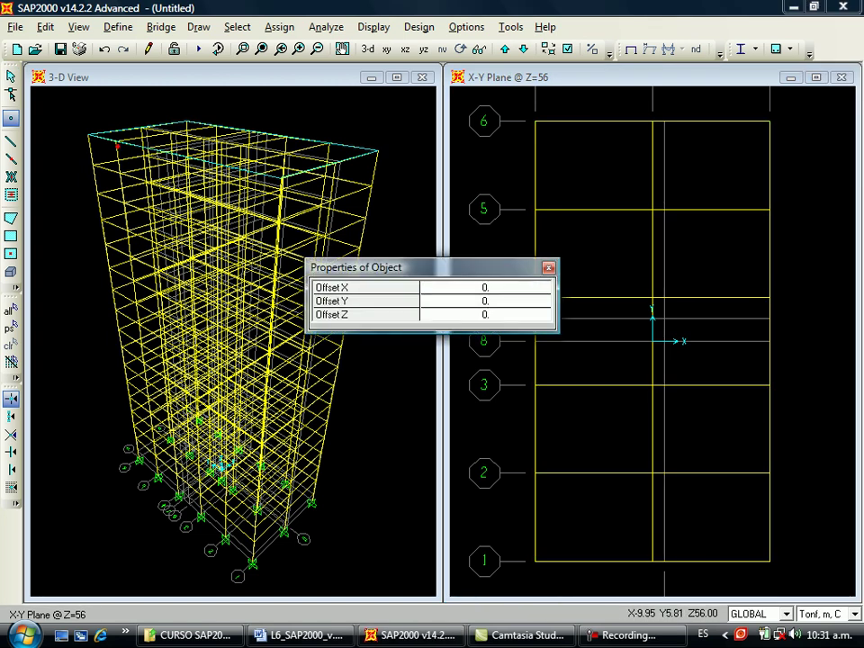
click(549, 267)
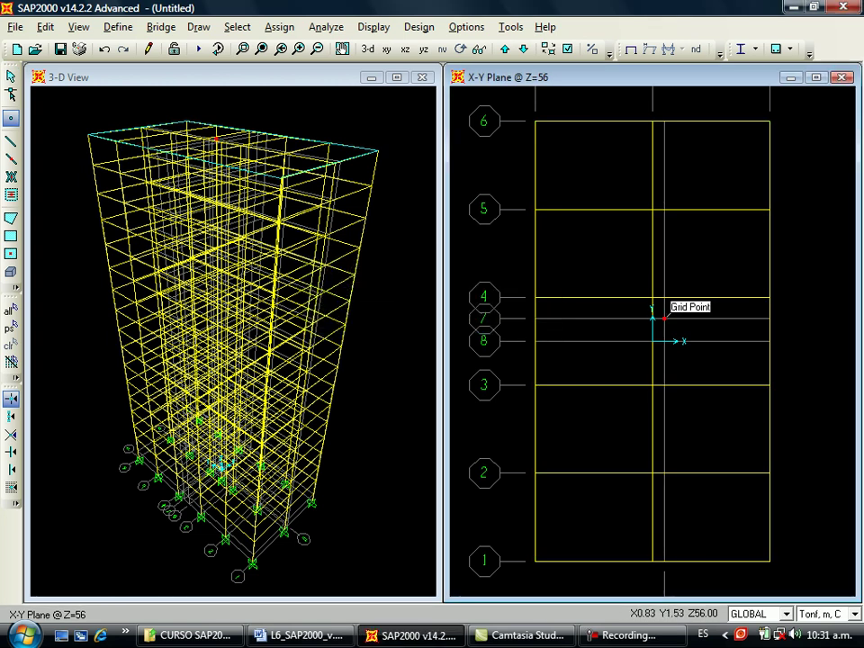
click(664, 318)
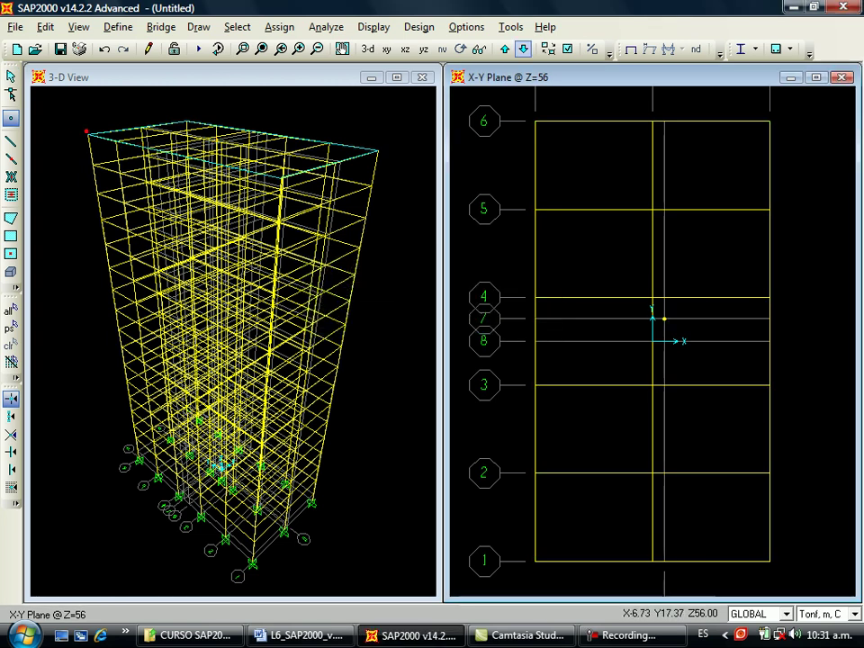
Draw a special joint at grid intersection X=0.83, Y=1.53 in every X-Y floor plane from Z=52.5 down to Z=3.5.
click(523, 49)
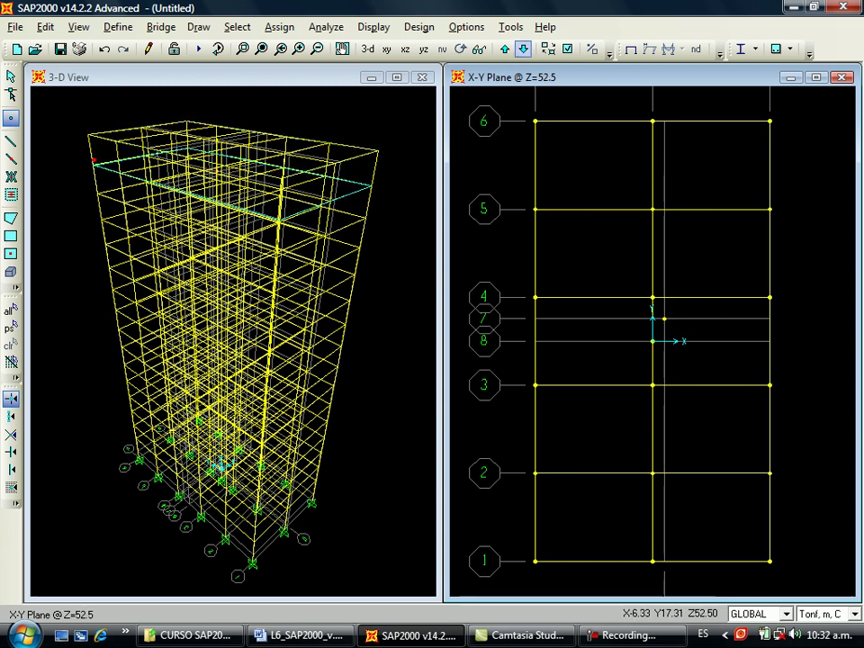
click(523, 50)
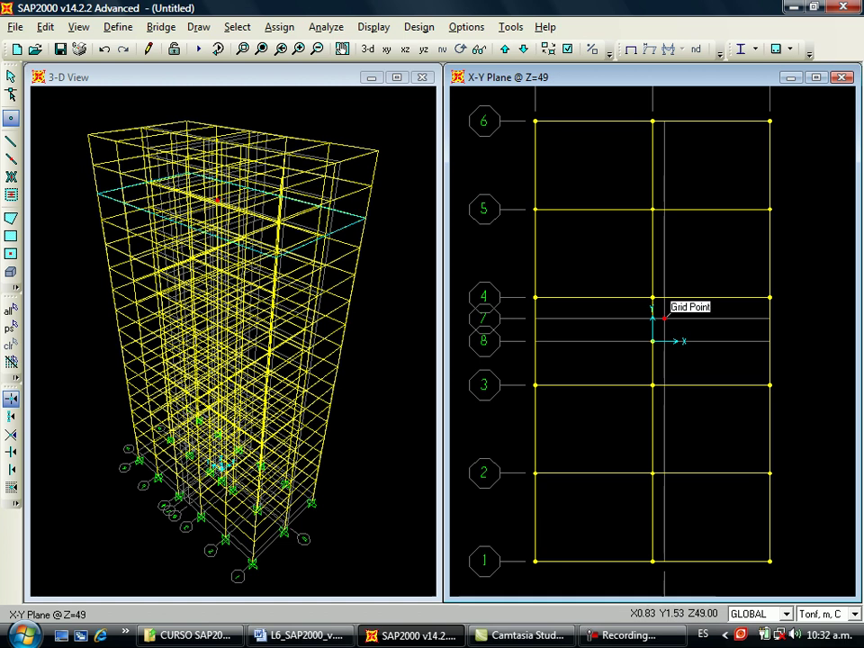
click(665, 318)
click(523, 49)
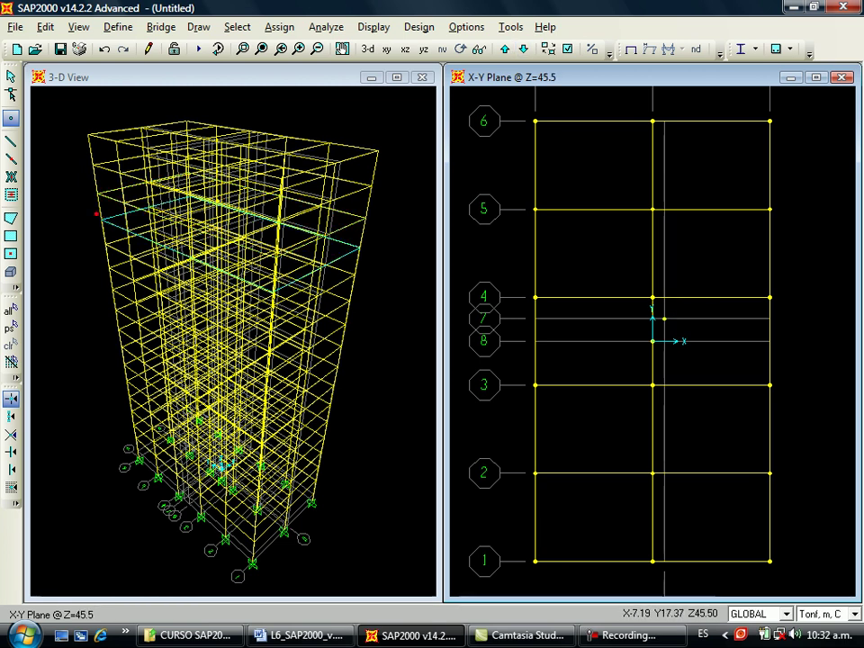
click(523, 49)
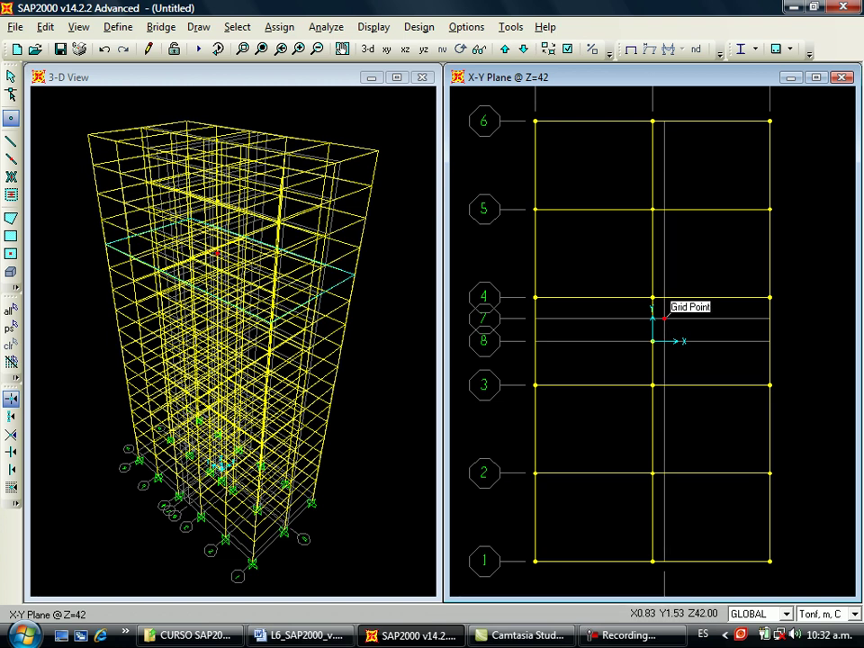
click(523, 50)
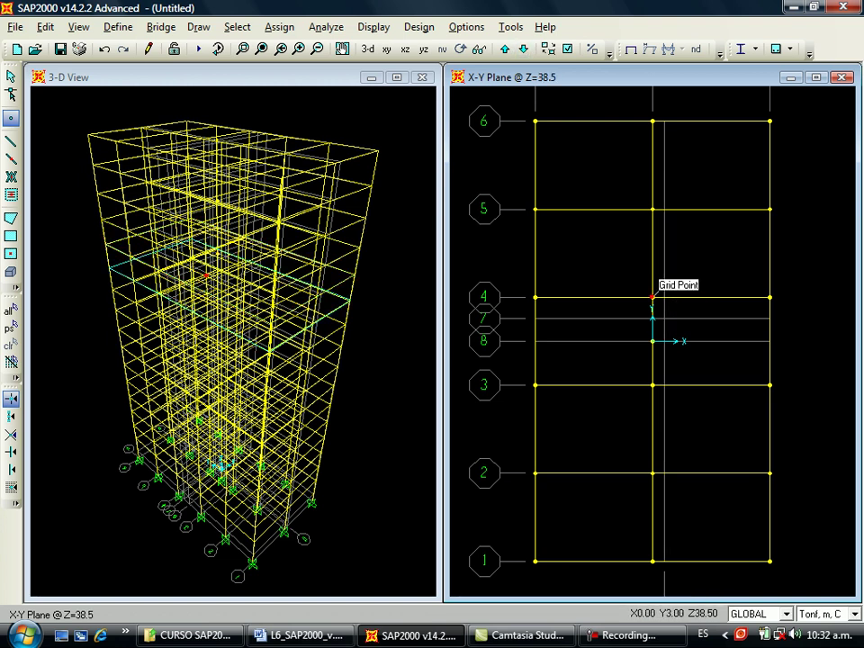
click(524, 49)
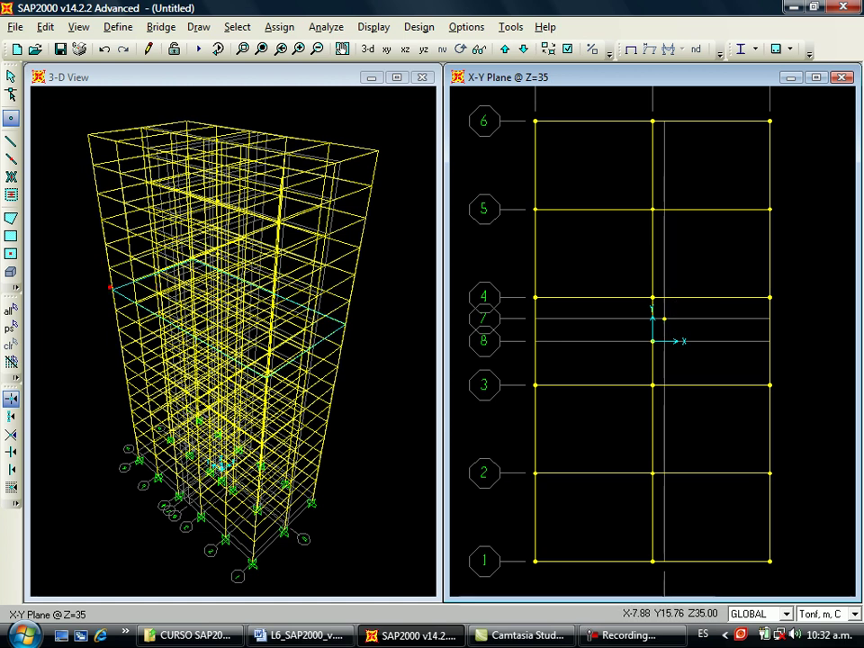
click(523, 49)
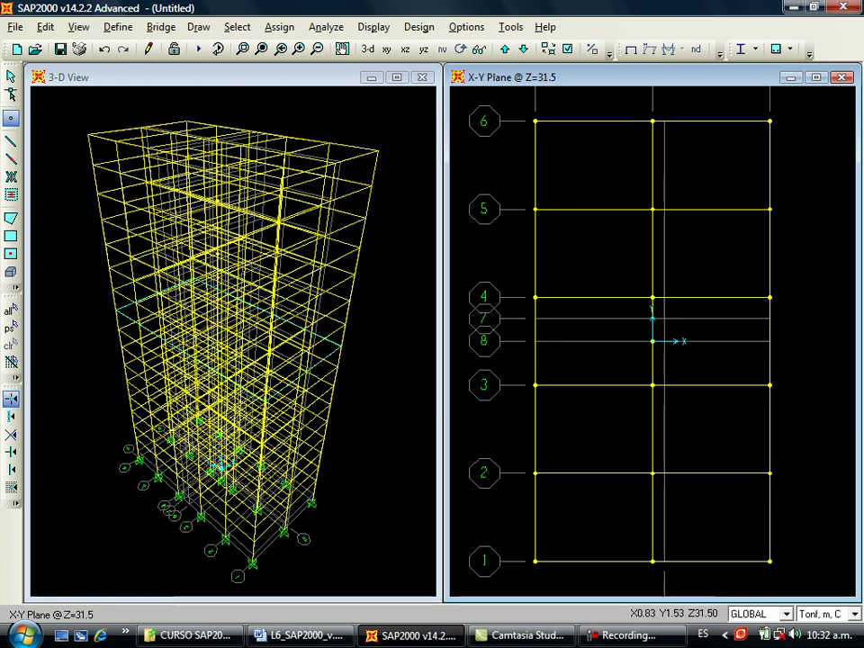
click(523, 49)
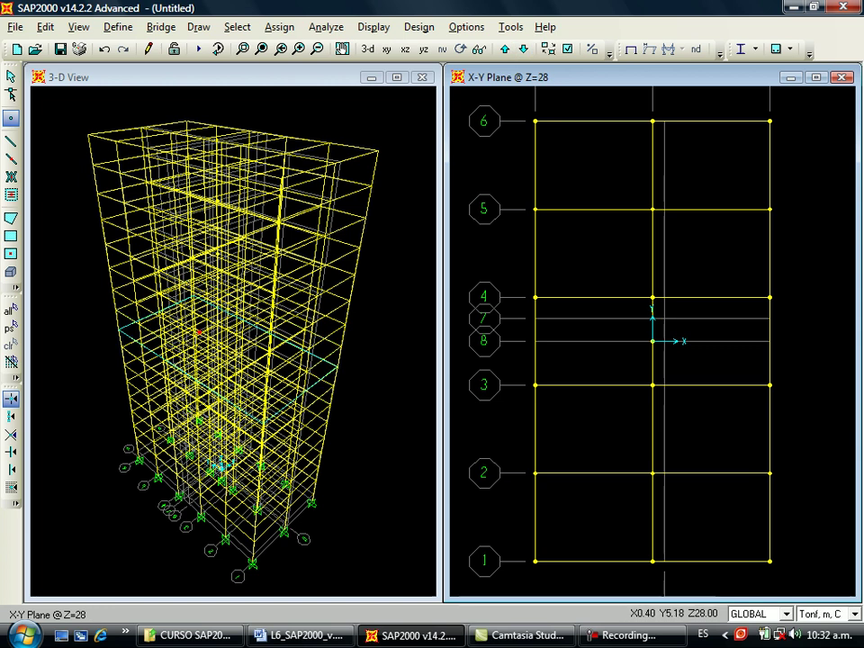
click(523, 49)
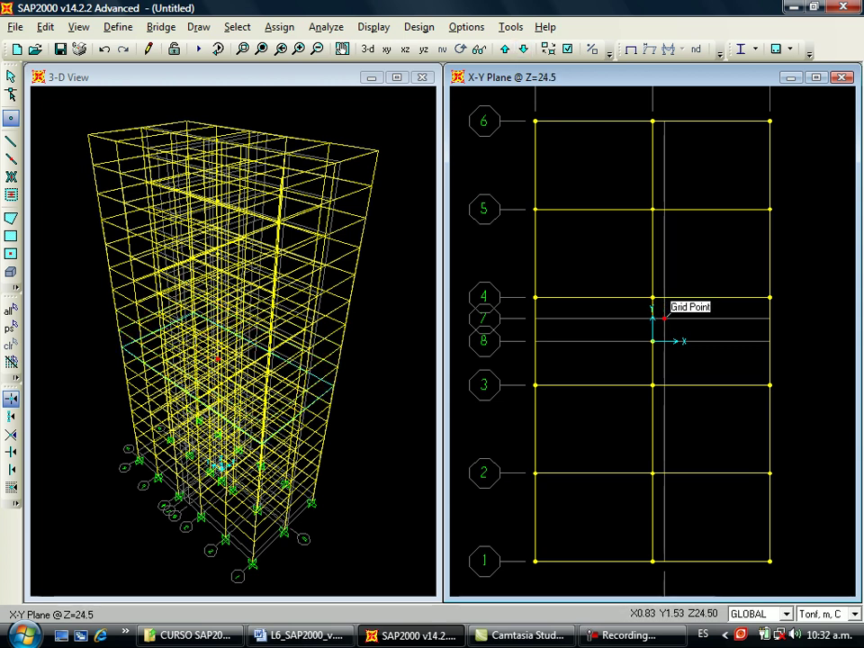
click(523, 50)
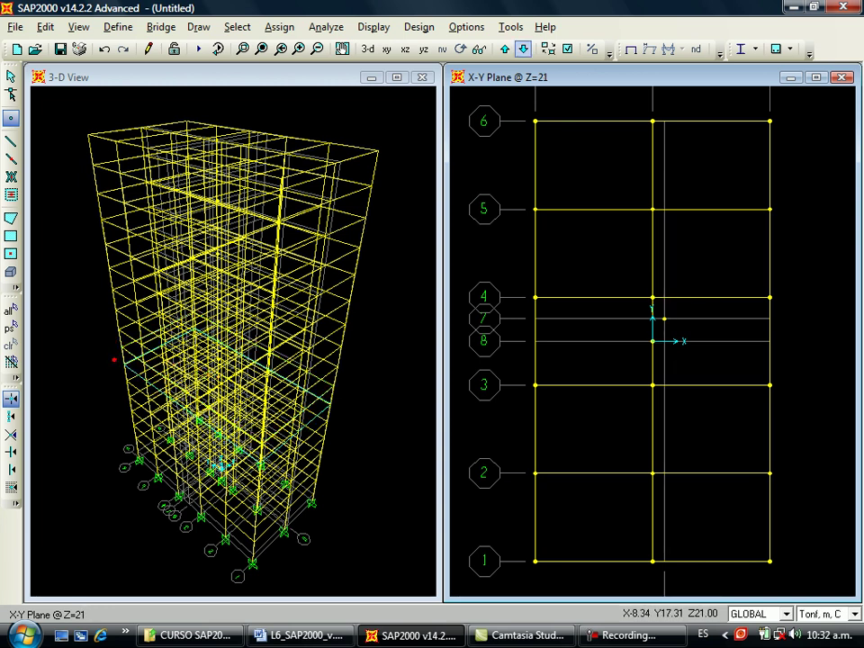
click(523, 50)
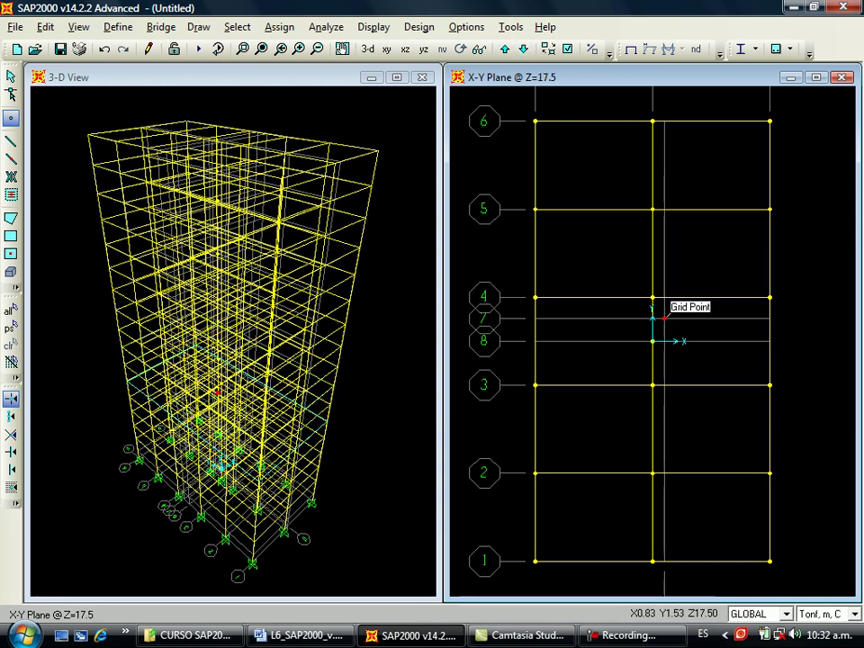
click(523, 50)
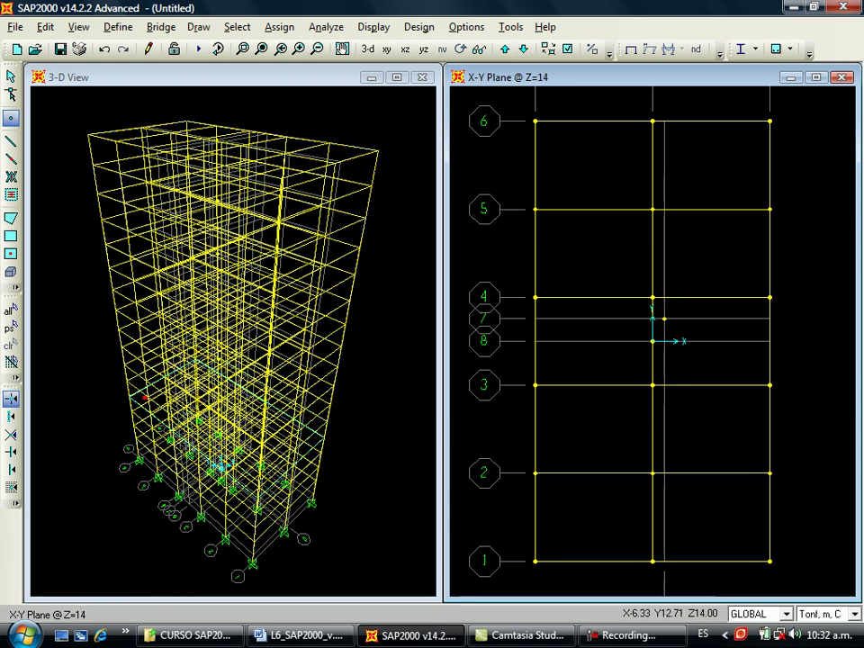
click(523, 49)
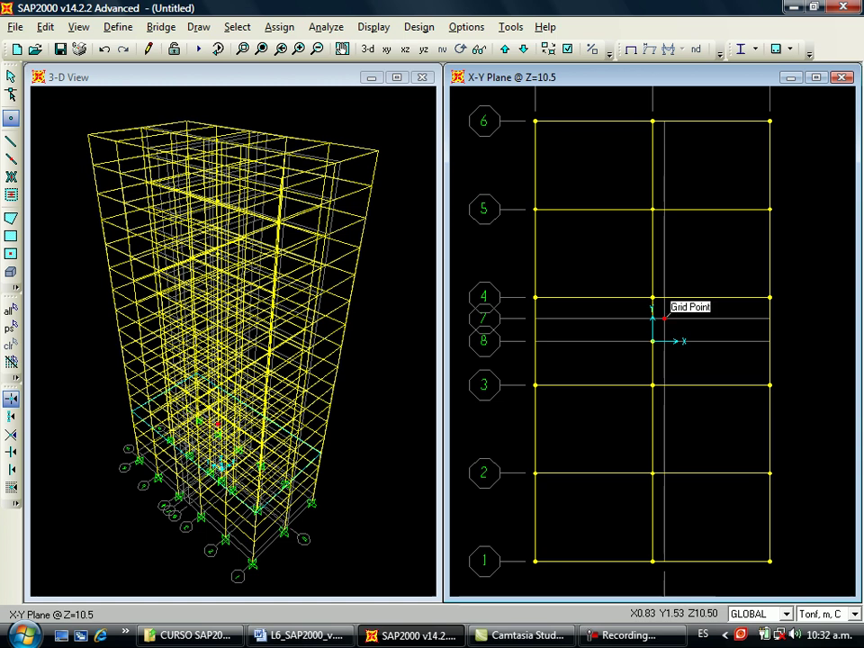
click(523, 49)
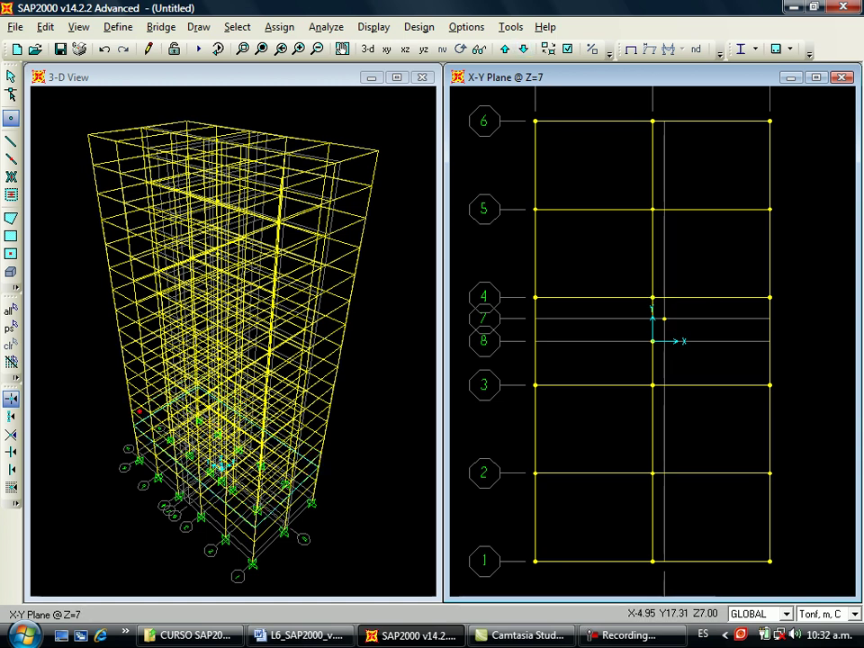
click(523, 50)
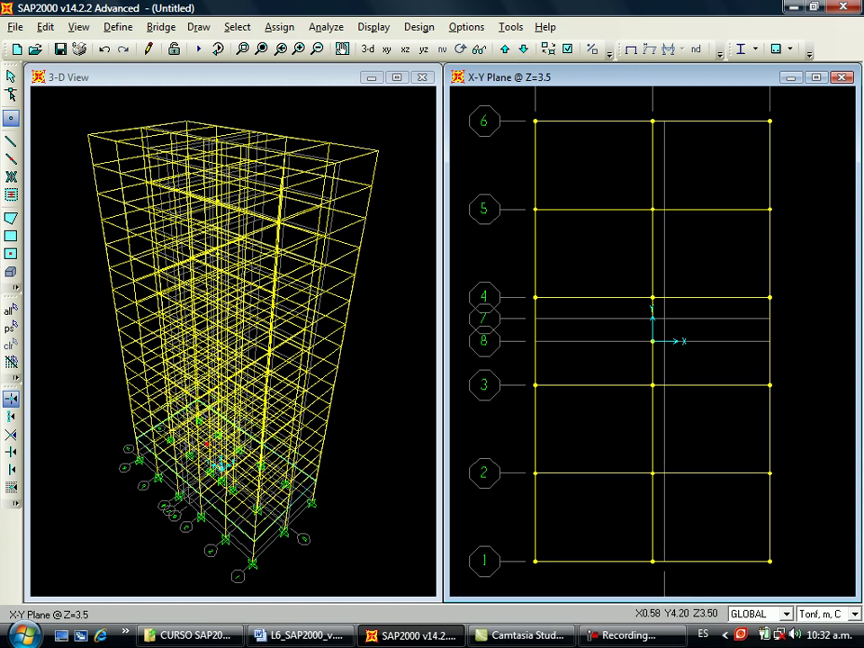
click(665, 317)
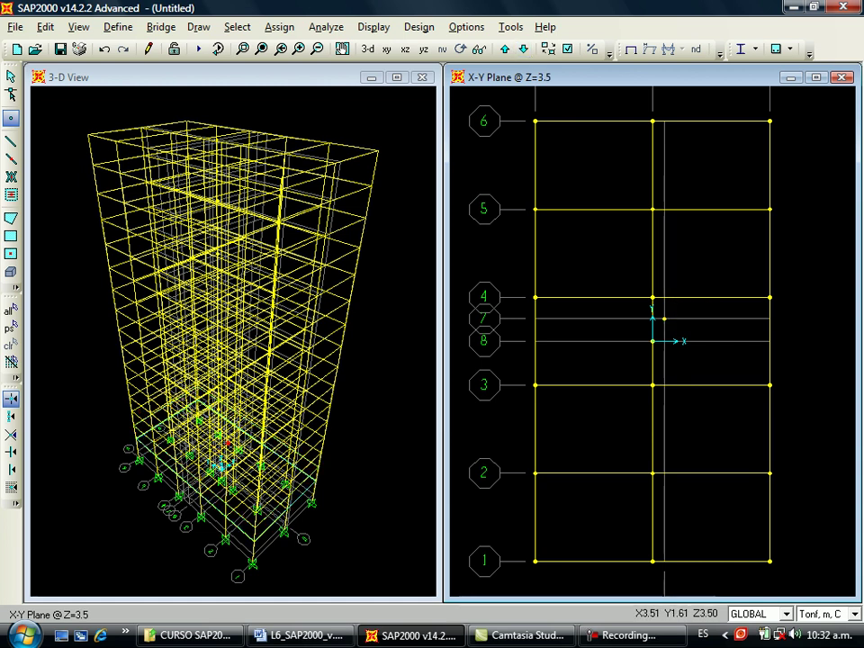
key(Escape)
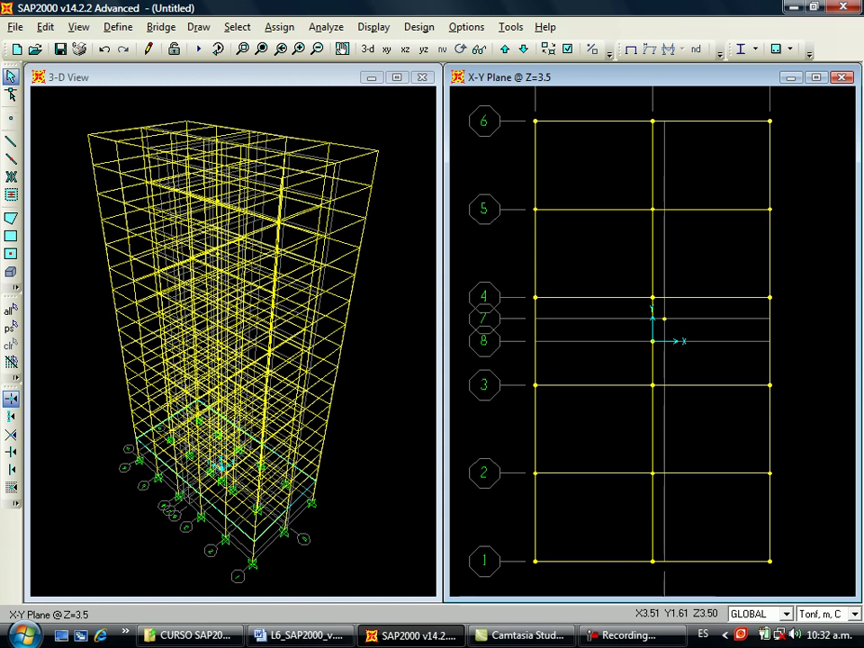
Select the special joint at X=0.83, Y=1.53 in every X-Y floor plane from Z=3.5 up to Z=56.
click(665, 318)
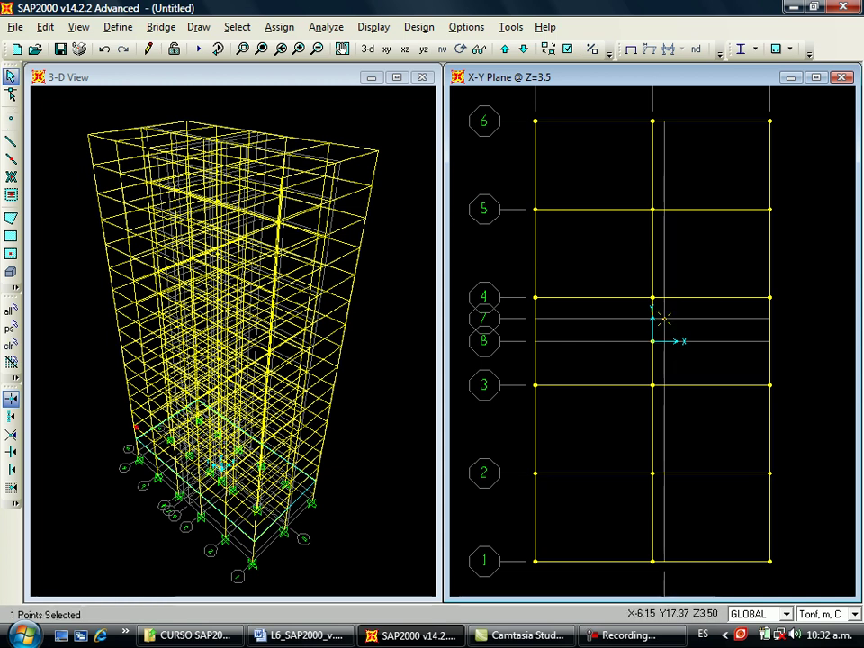
click(505, 48)
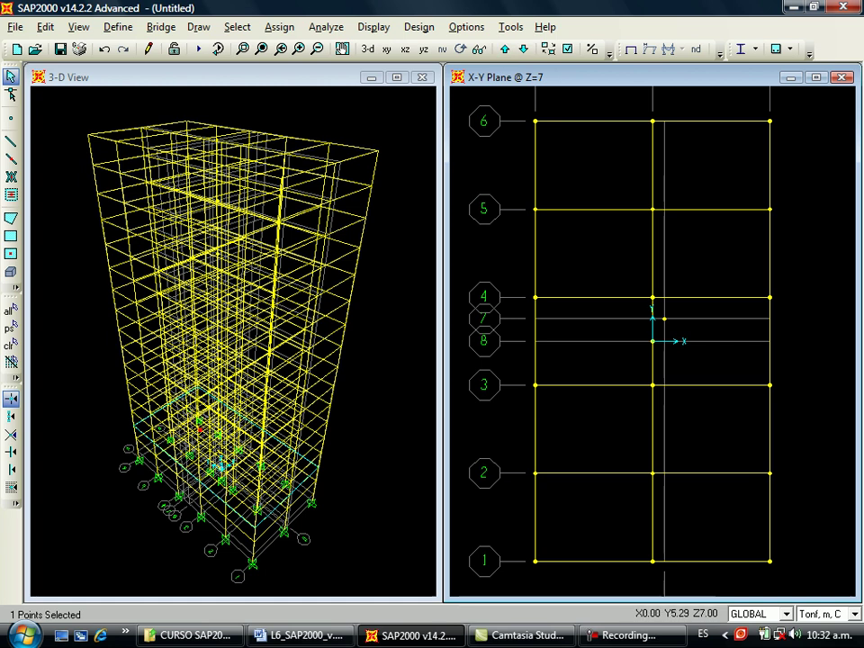
click(505, 48)
click(664, 319)
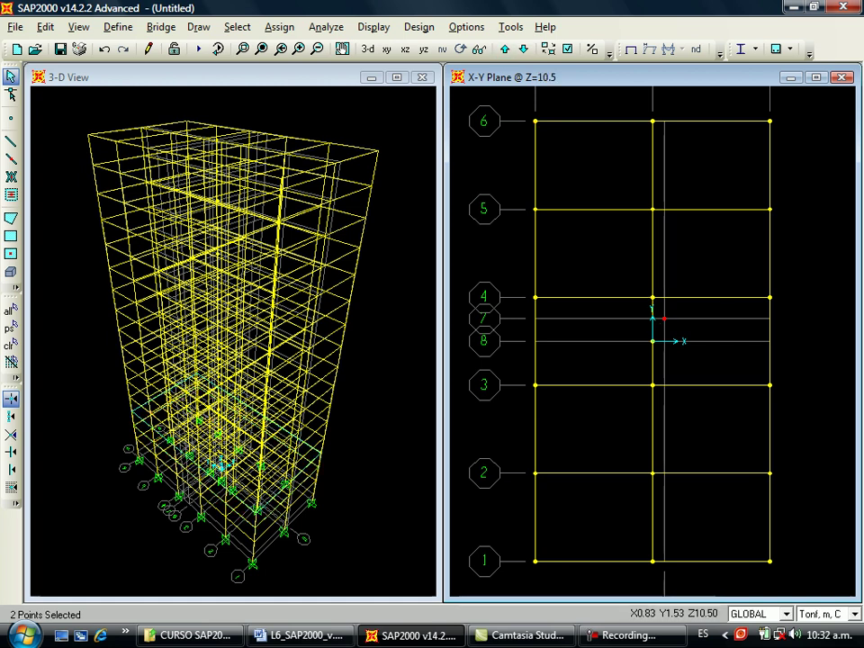
click(505, 49)
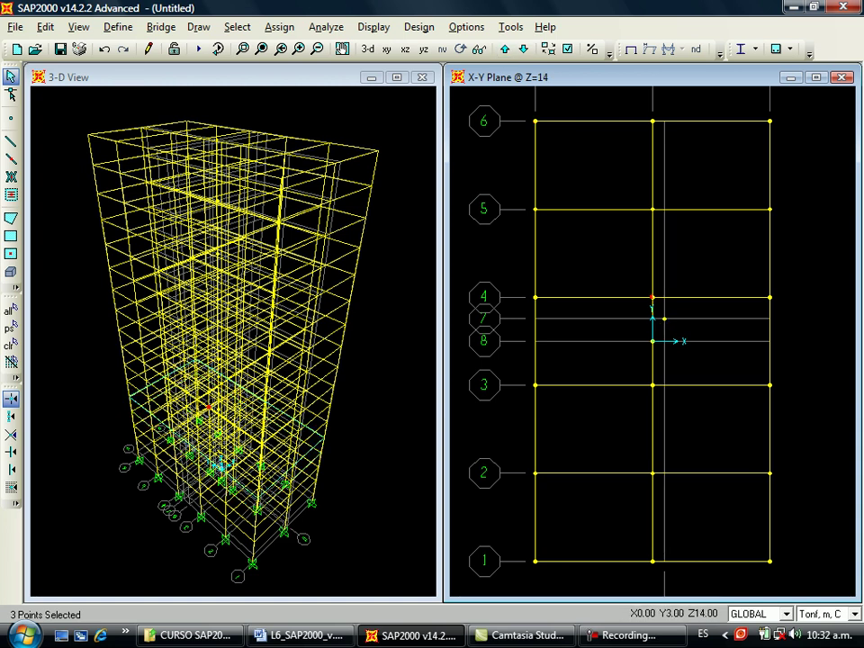
click(665, 319)
click(505, 49)
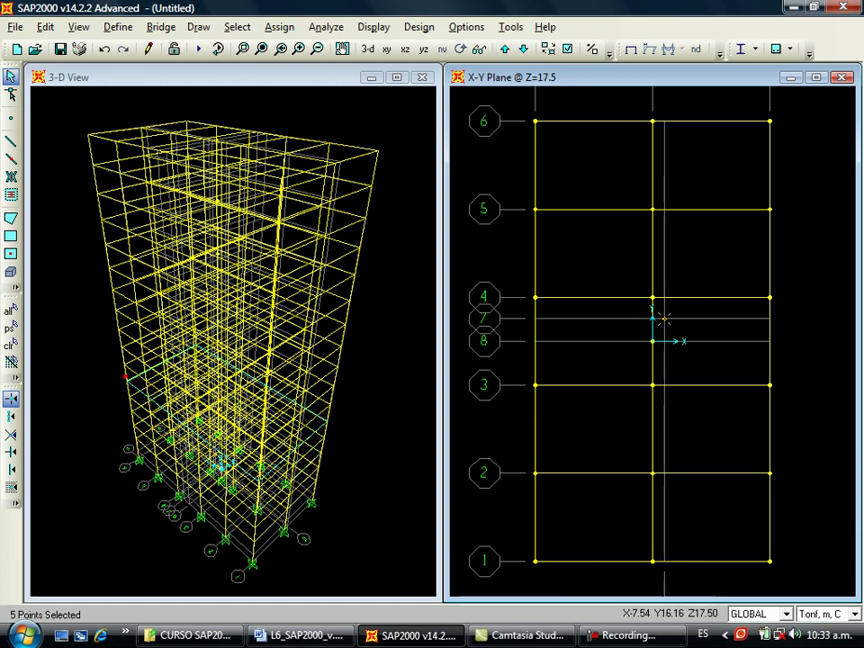
click(505, 49)
click(665, 319)
click(505, 49)
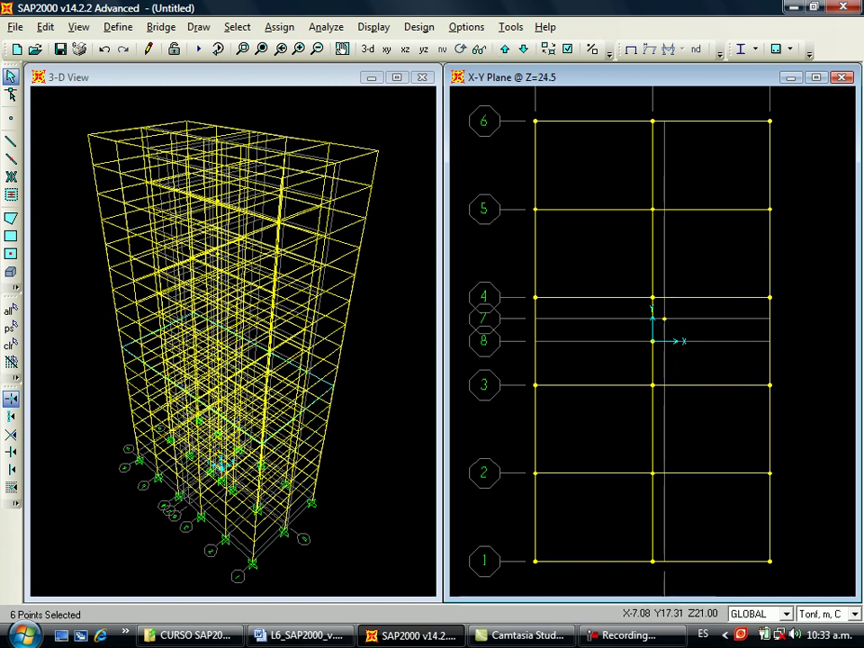
click(664, 319)
click(505, 49)
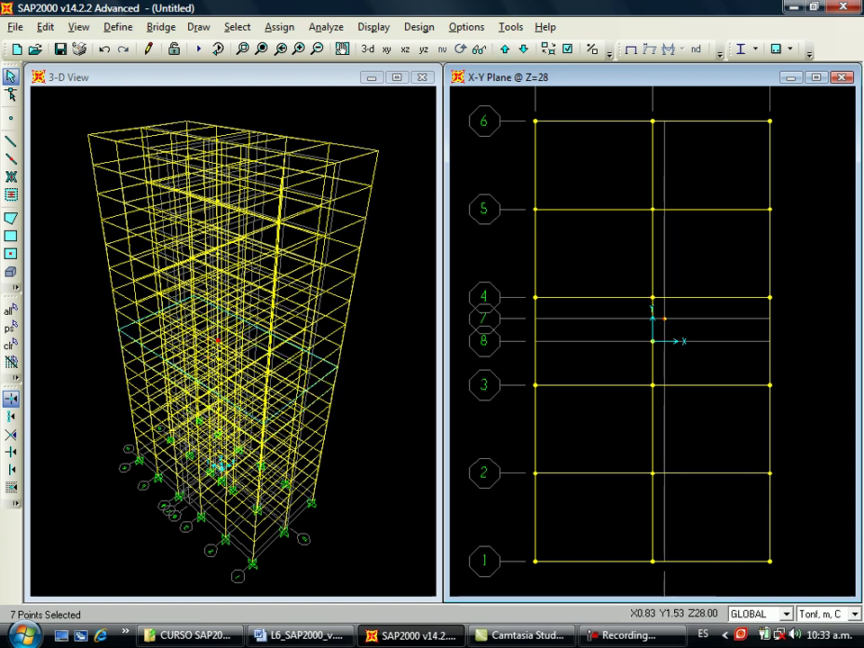
click(664, 318)
click(505, 48)
click(665, 319)
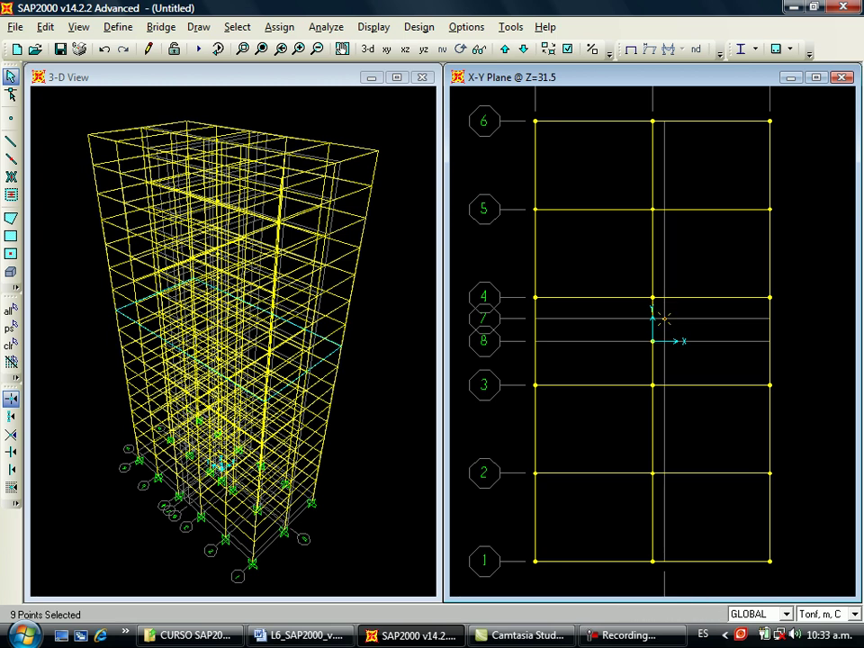
click(505, 49)
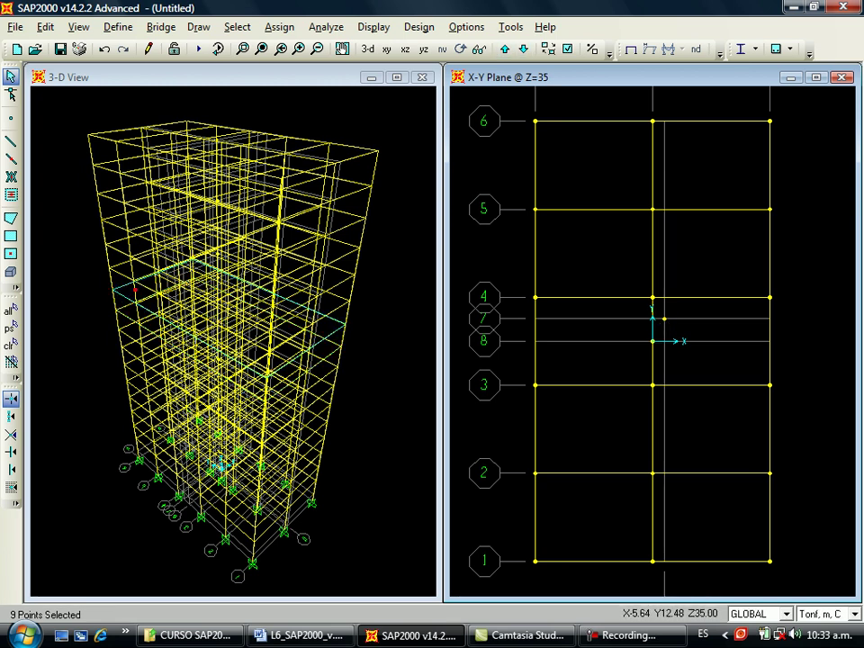
click(664, 319)
click(505, 49)
click(665, 319)
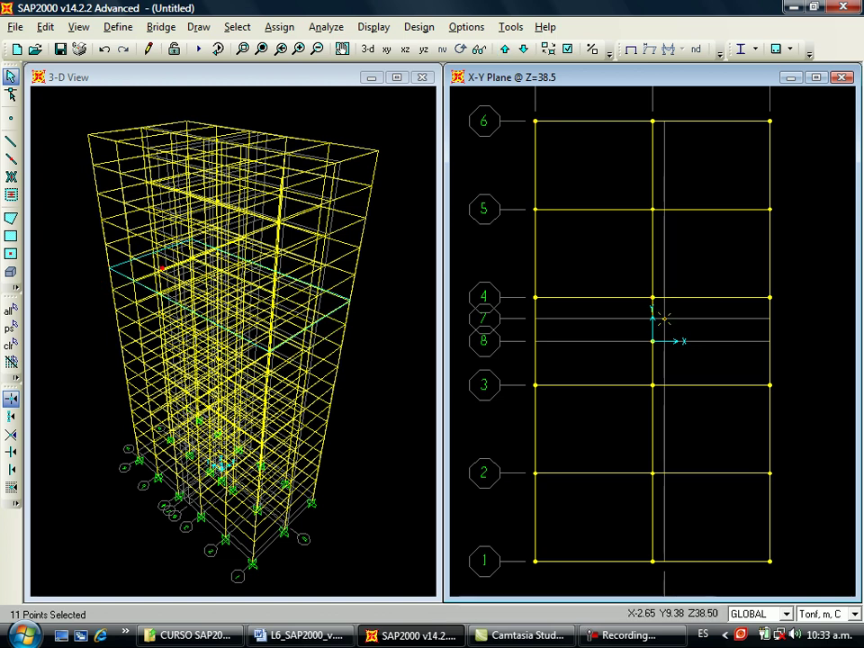
click(505, 48)
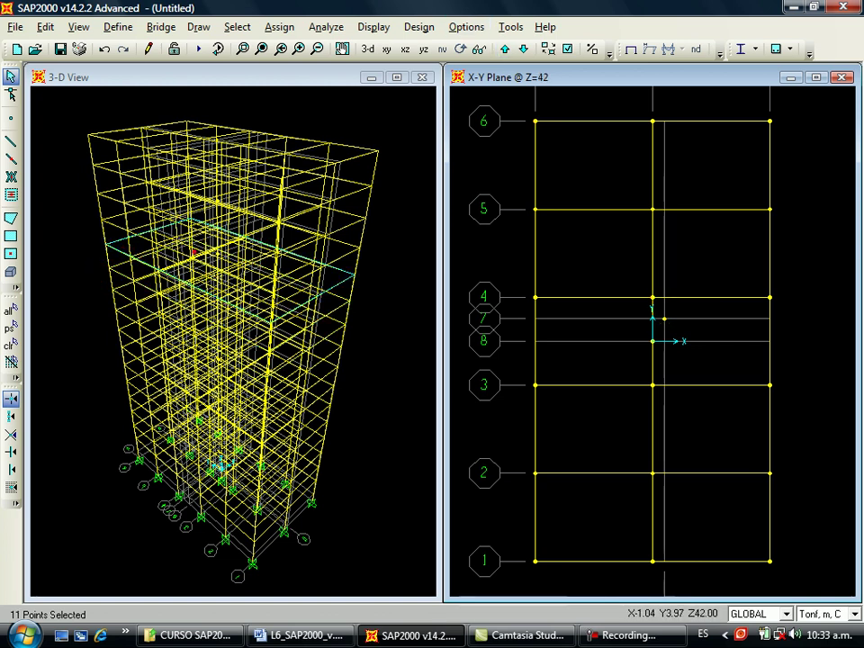
click(665, 319)
click(505, 48)
click(664, 318)
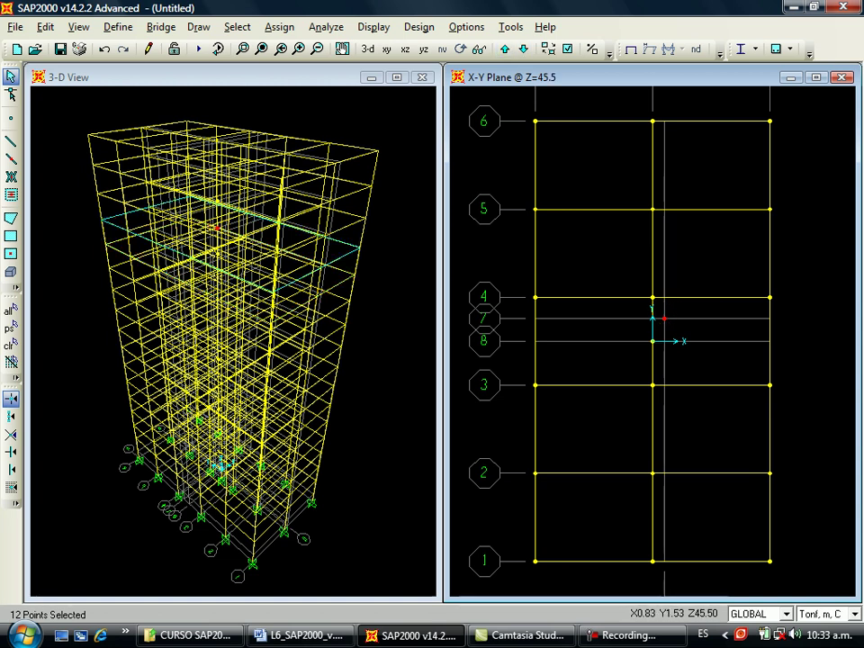
click(505, 49)
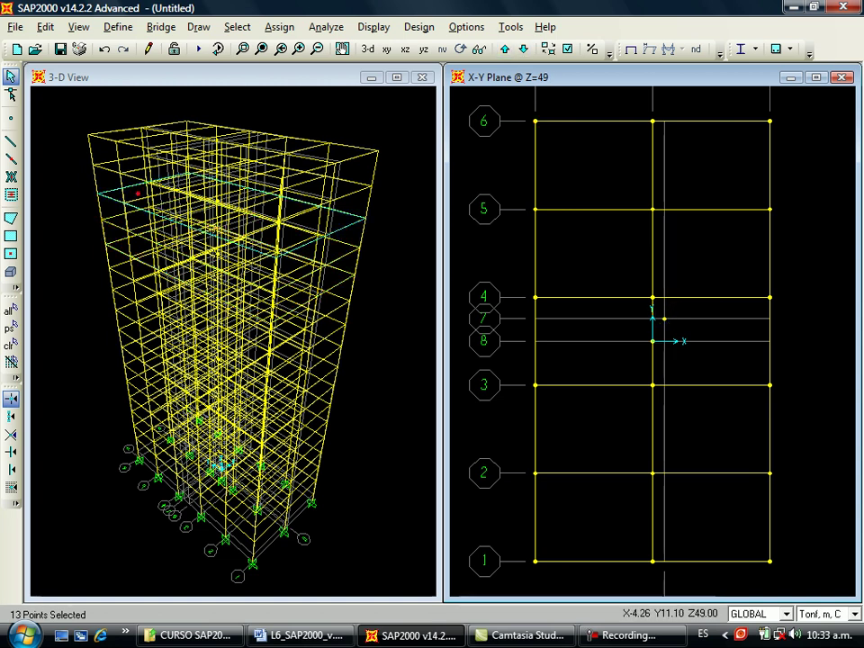
click(664, 319)
click(505, 49)
click(664, 318)
click(505, 48)
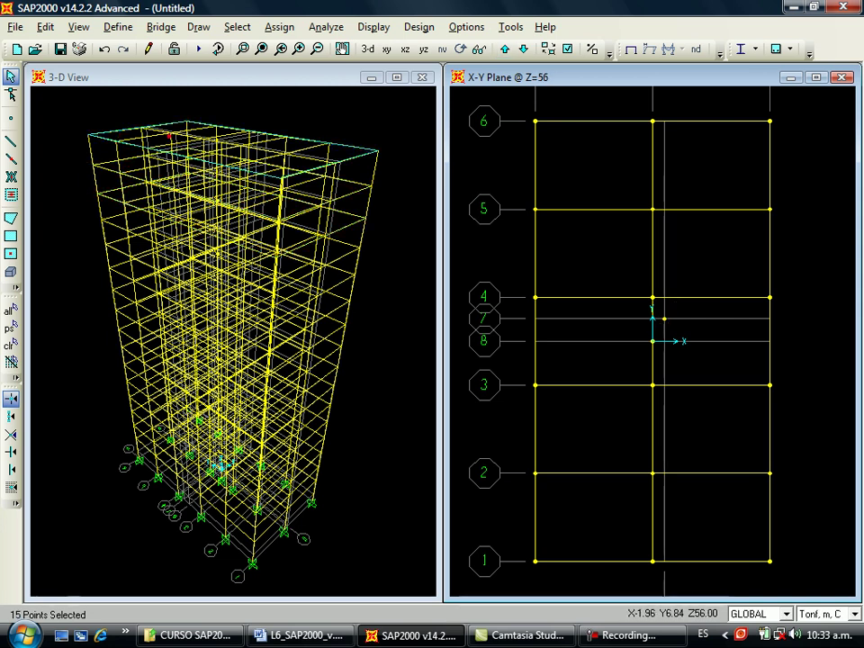
click(665, 319)
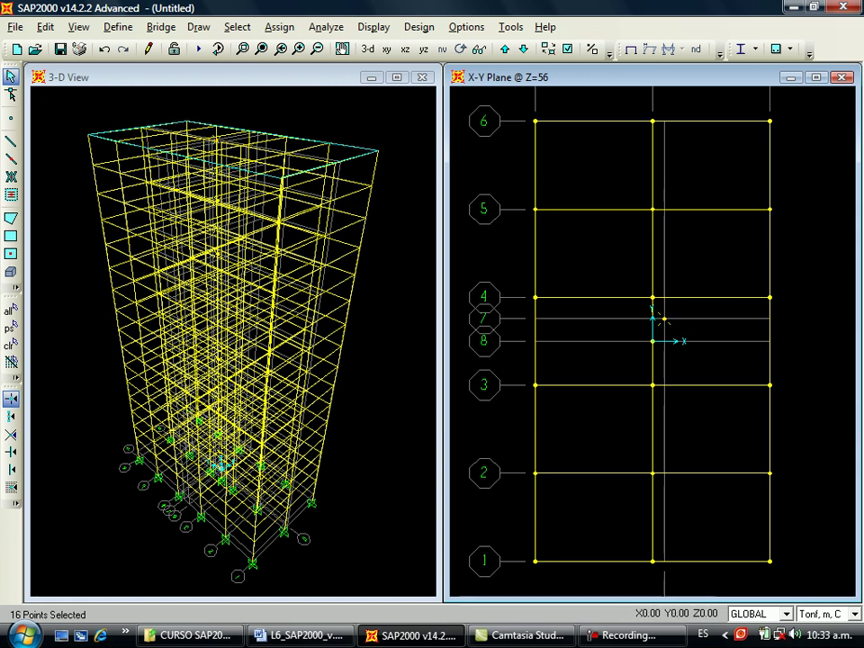
Assign joint restraints to the selected special joints: restrain Translation 3 and Rotation about 1 and 2, leaving Translation 1, 2 and Rotation about 3 free.
click(279, 27)
mouse_move(405, 48)
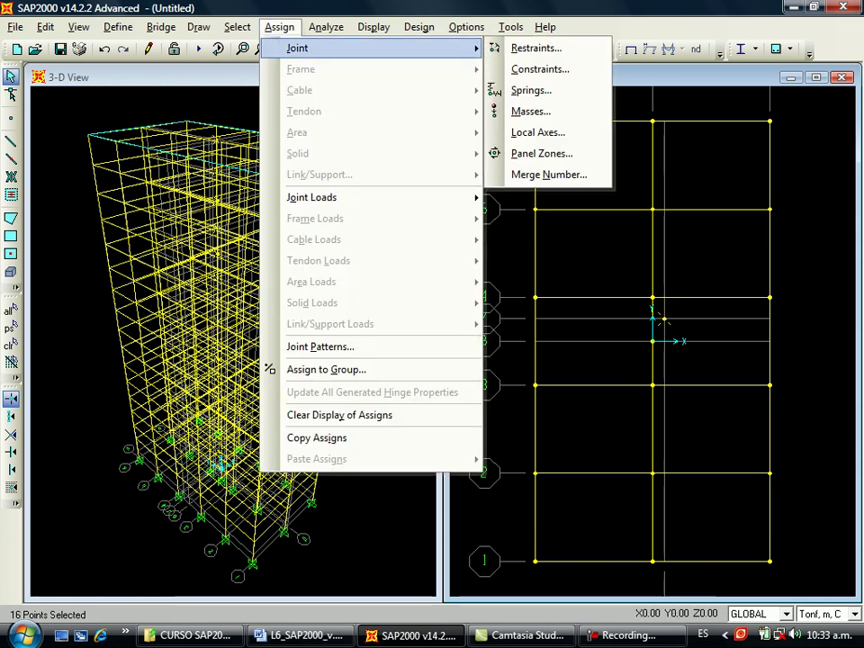
click(518, 47)
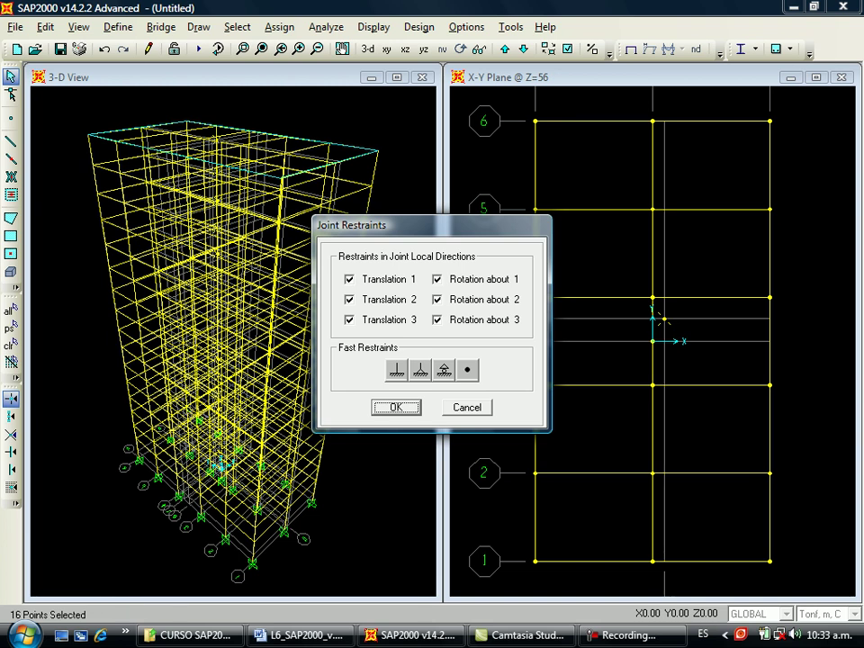
click(349, 300)
click(350, 279)
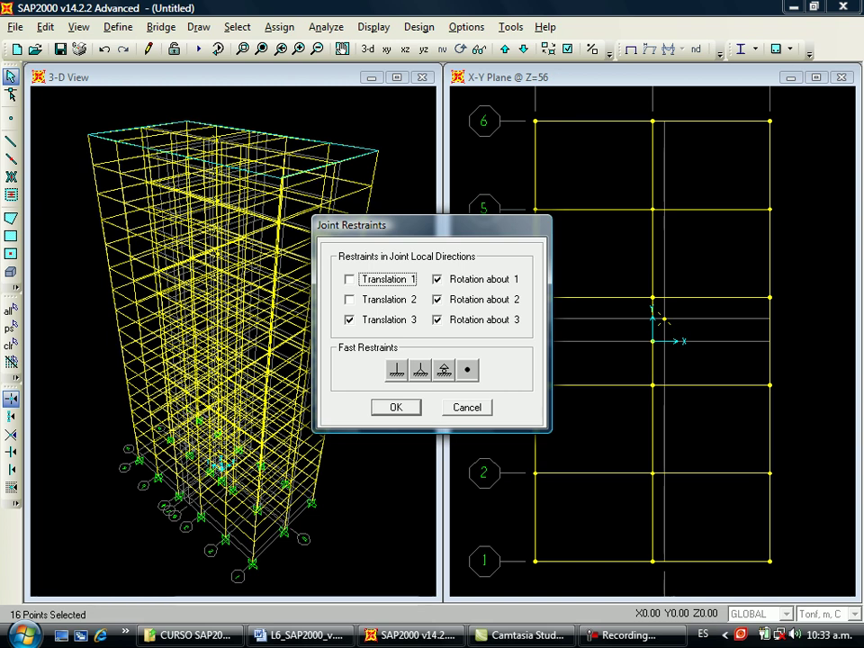
click(437, 321)
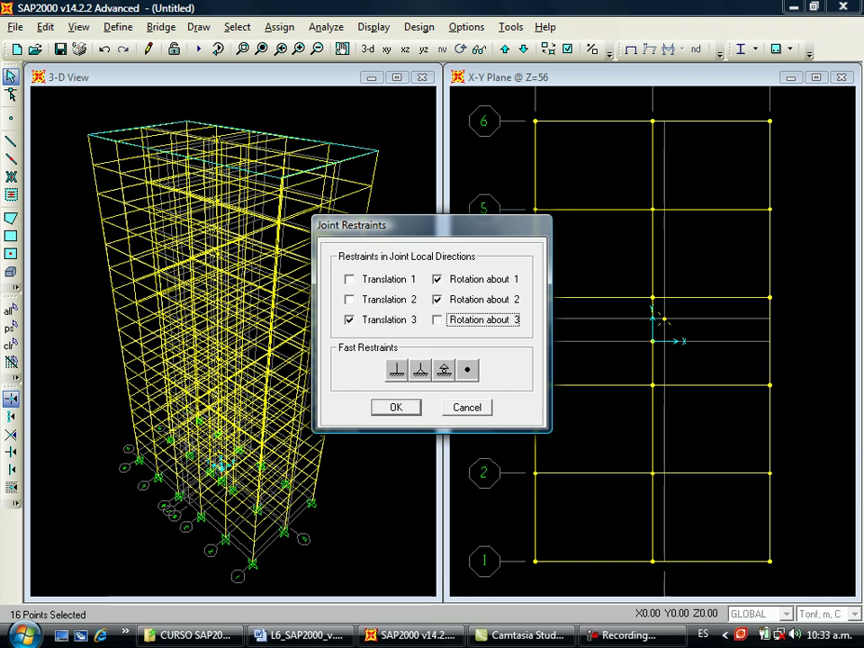
key(Return)
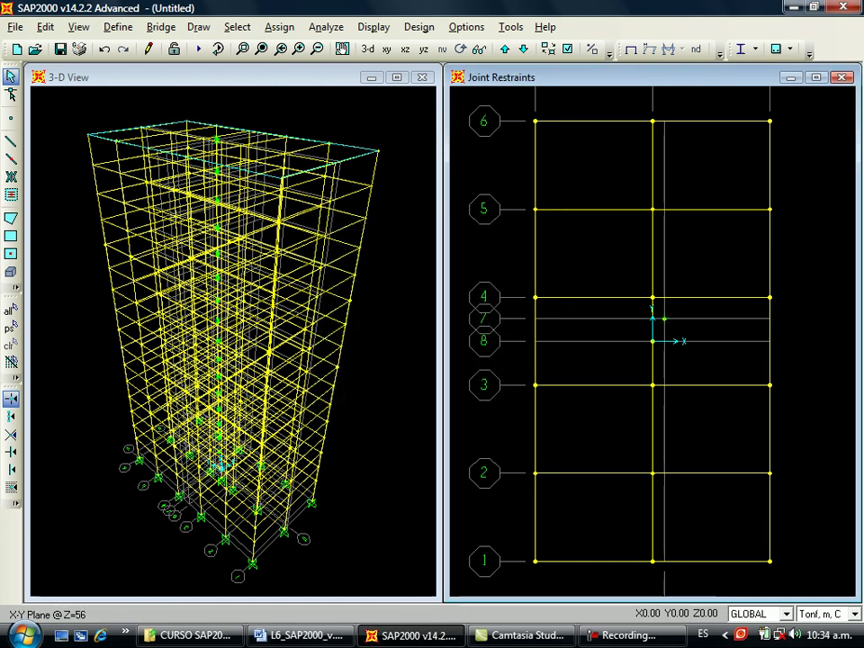
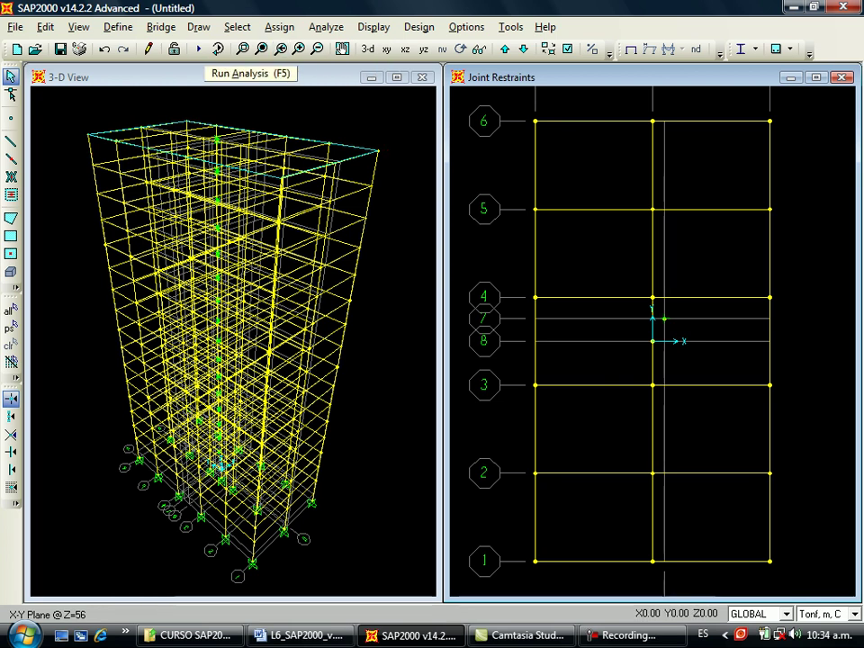
Define a Diaphragm joint constraint named TECHO 1 in the GLOBAL system with the Z Axis as constraint axis.
click(118, 27)
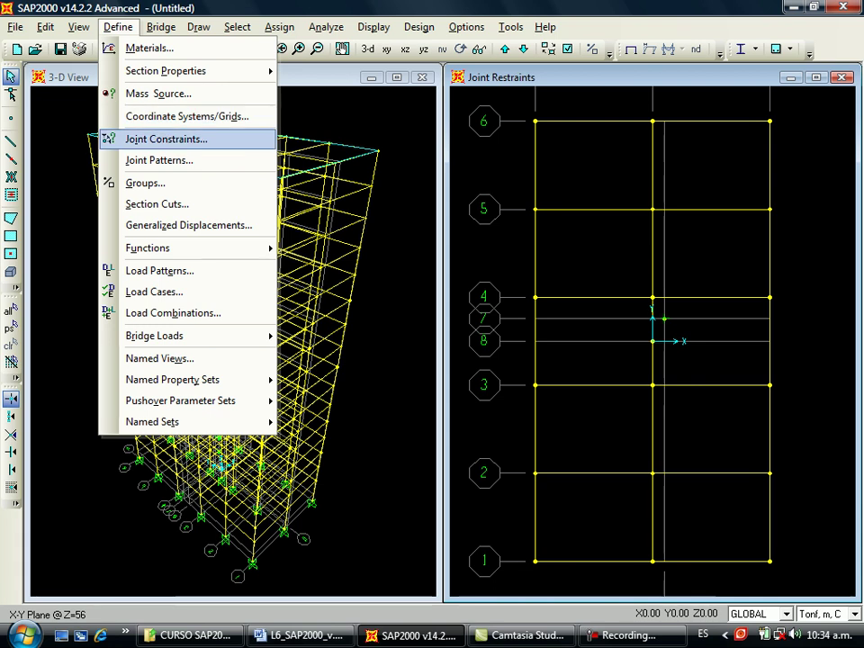
click(166, 138)
click(548, 271)
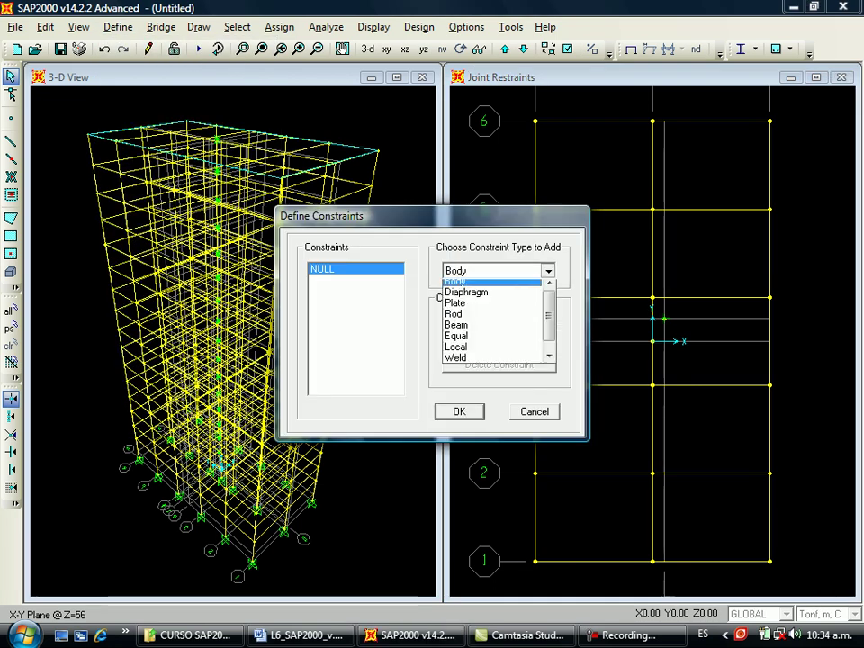
click(482, 297)
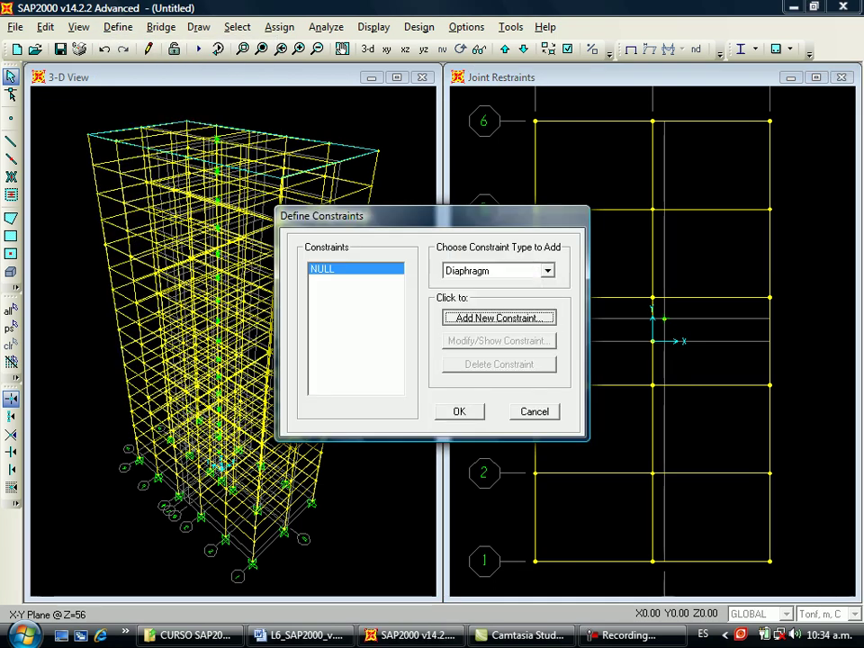
click(499, 318)
drag(465, 242, 435, 242)
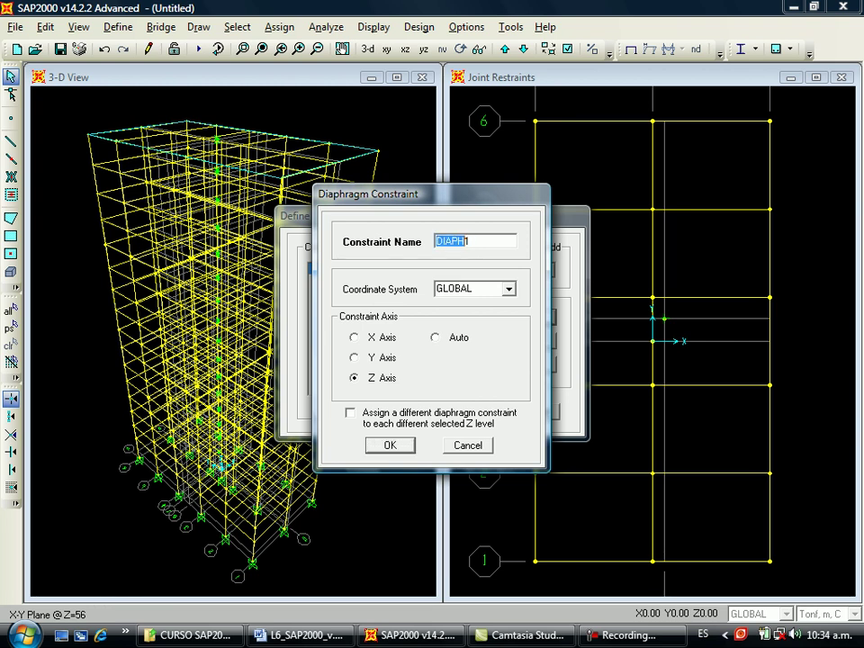
text(TECHO 1)
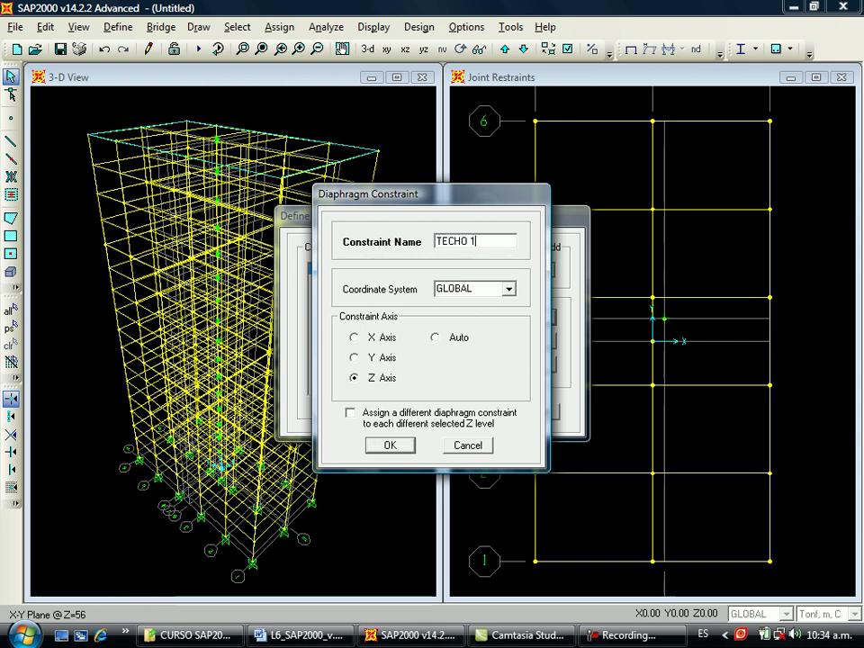
key(Return)
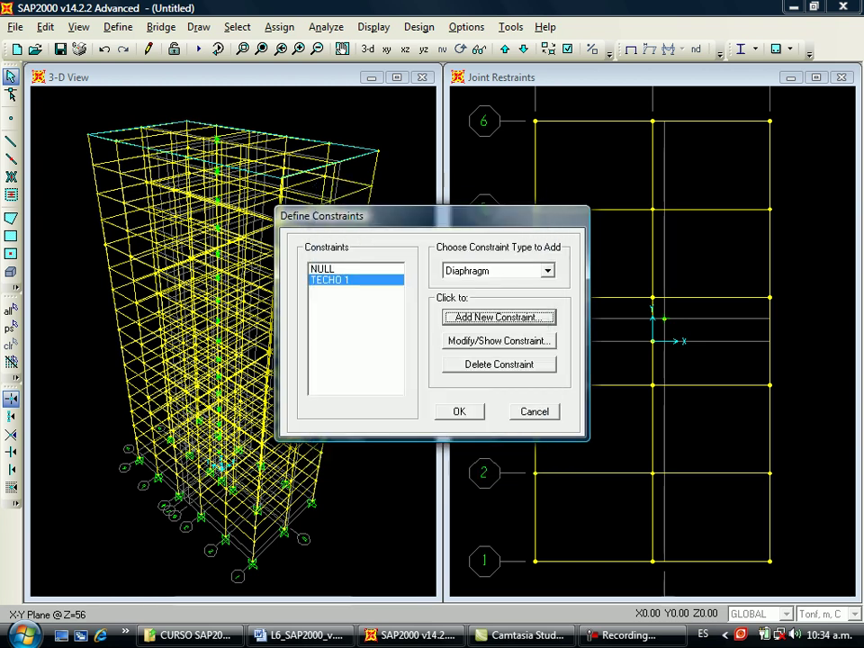
Add two more Z-axis diaphragm constraints named TECHO 2 and TECHO 3.
key(Return)
text(TECHO 2)
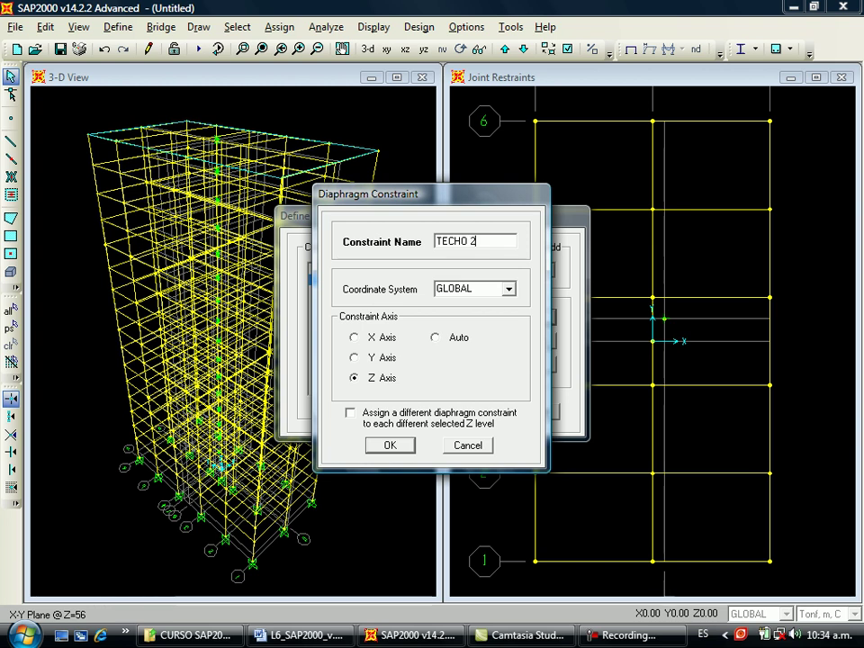
key(Return)
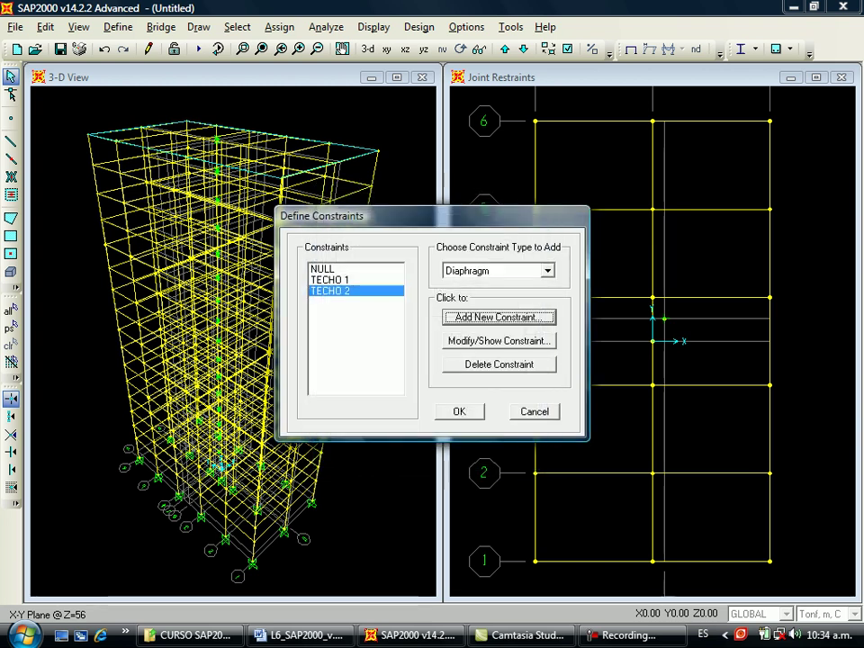
key(Return)
key(Tab)
key(Tab)
text(TECHO 3)
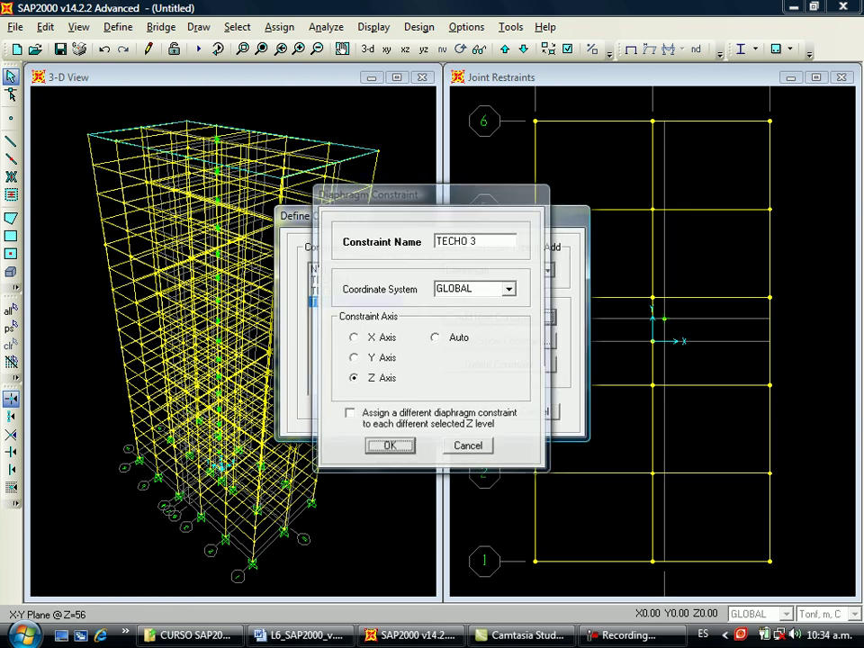
key(Return)
Add the Z-axis diaphragm constraints TECHO 4 and TECHO 5.
key(Return)
key(Tab)
text(TECHO)
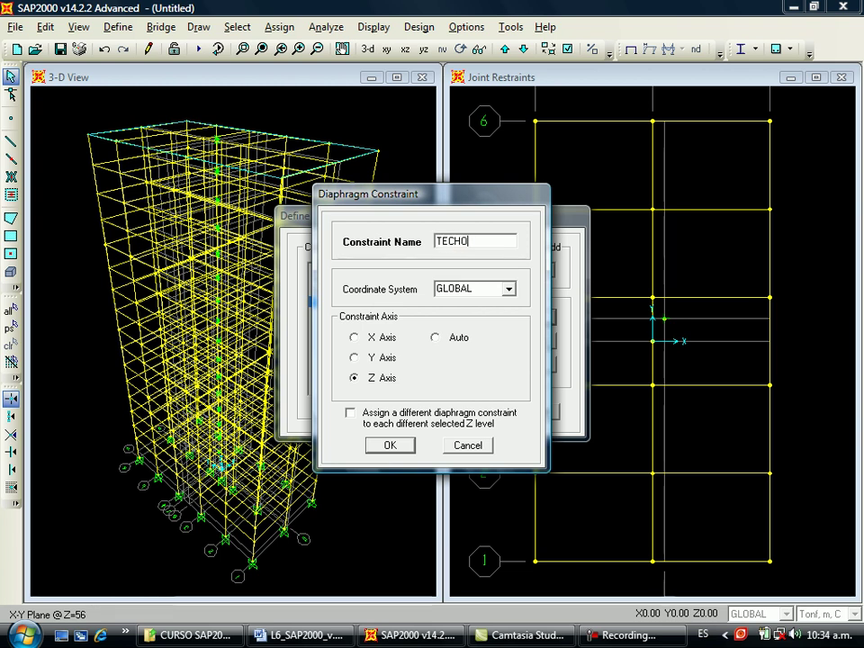
text( 4)
key(Return)
key(Return)
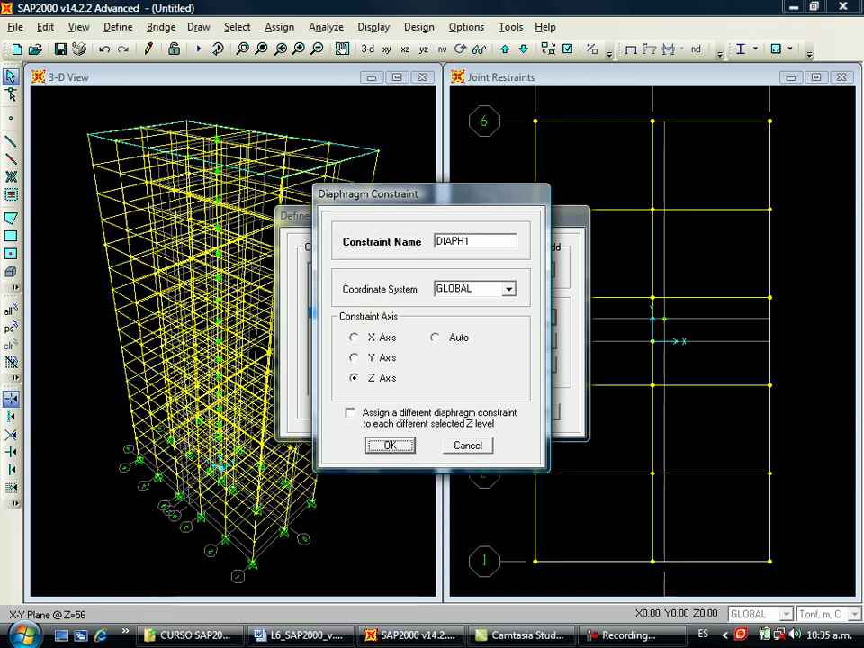
text(TECHO 5)
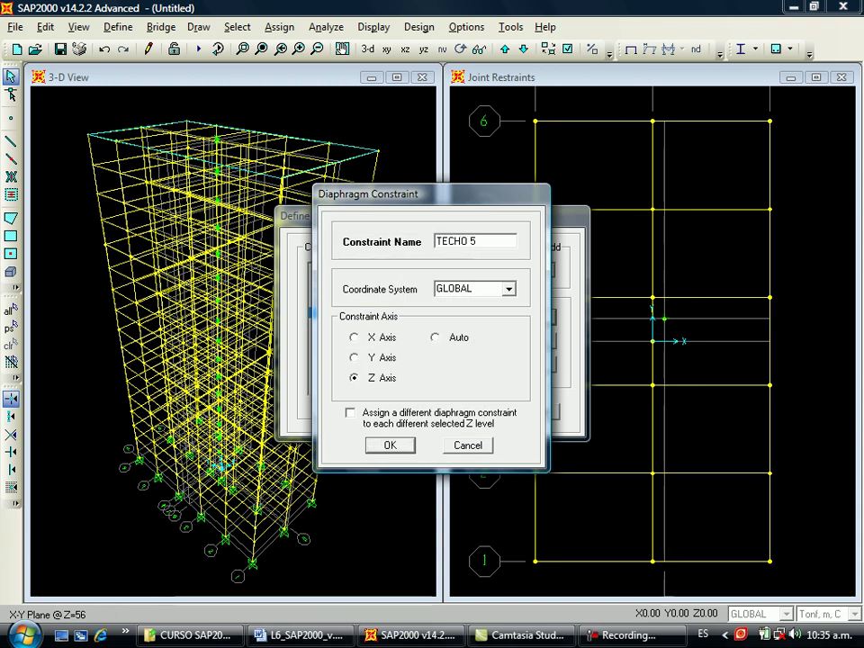
key(Return)
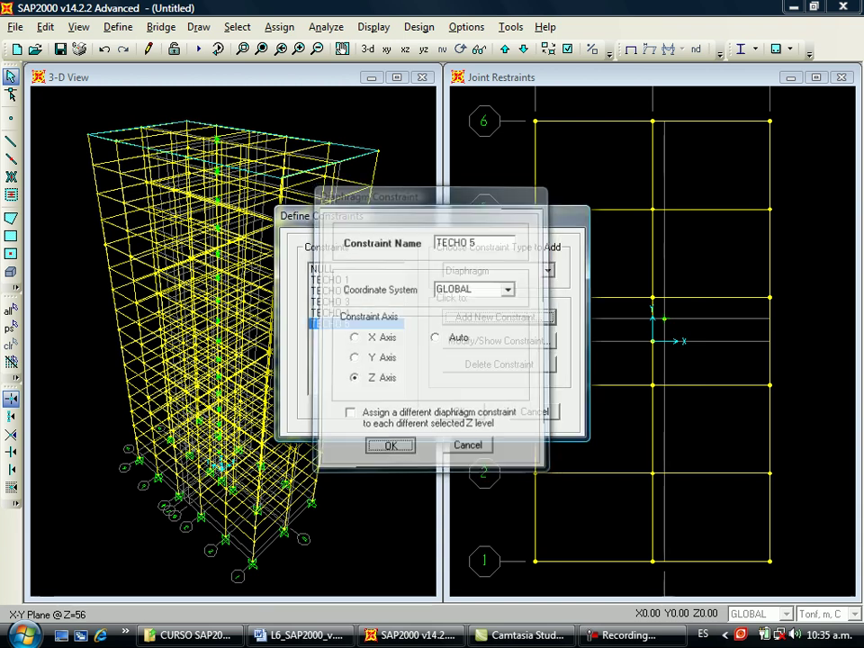
Add the Z-axis diaphragm constraints TECHO 6 and TECHO 7 in the GLOBAL system.
key(Return)
key(Tab)
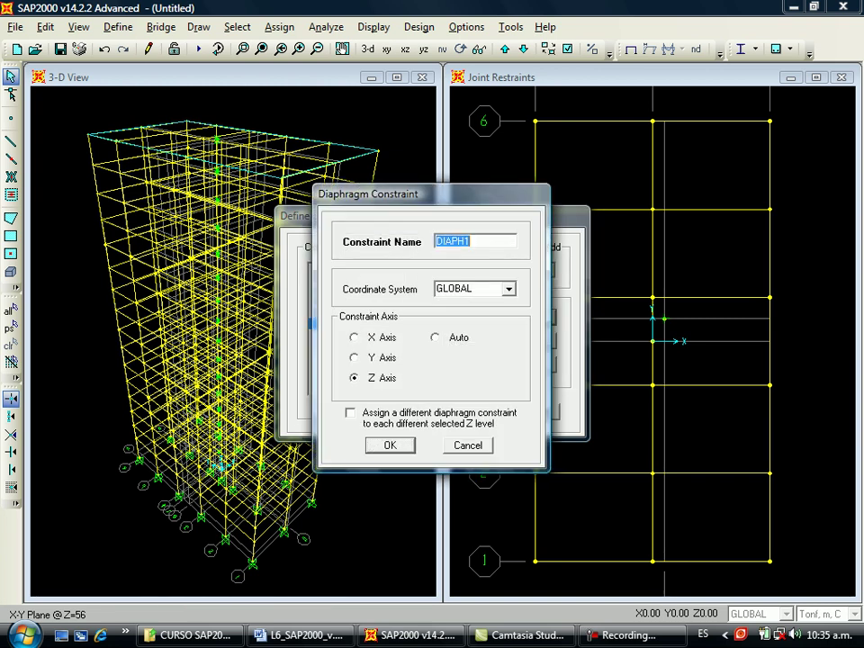
text(TECHO 6)
key(Return)
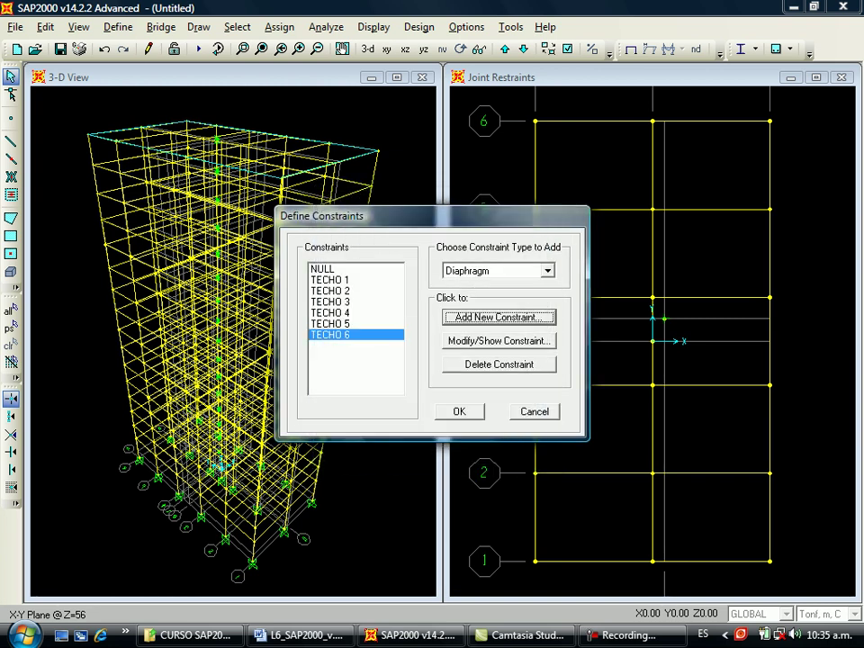
key(Return)
key(Tab)
text(TECHO)
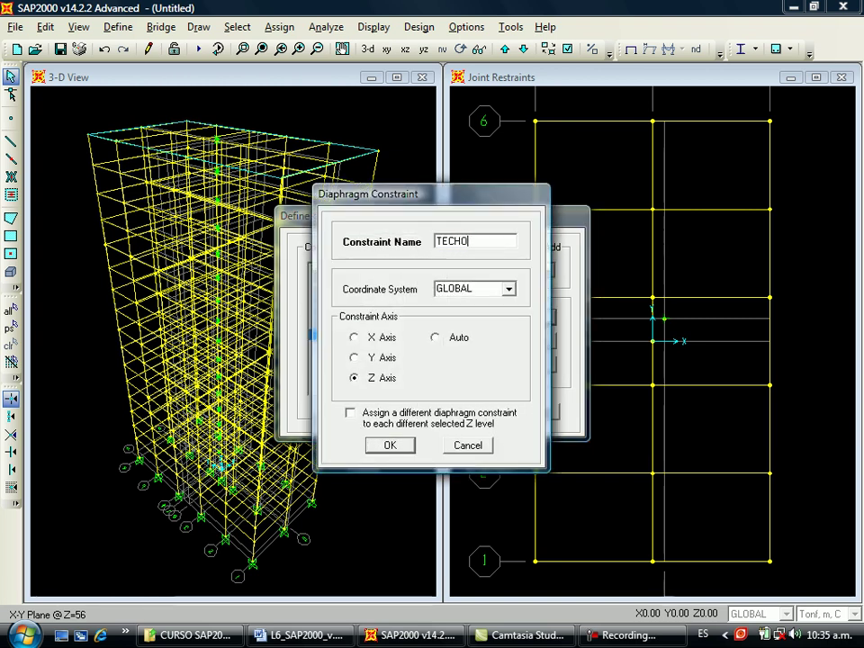
text( 7)
key(Return)
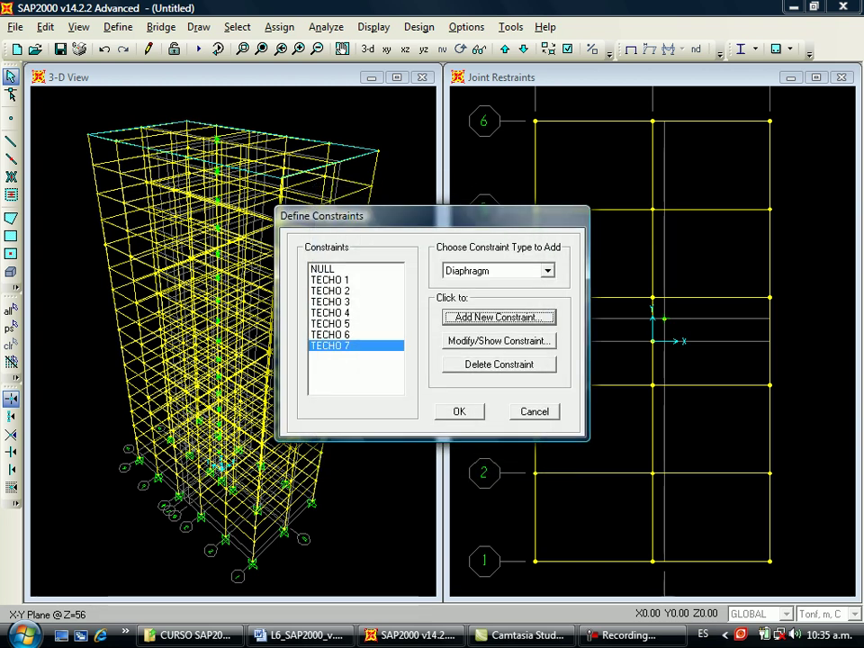
Add two more Z-axis diaphragm constraints named TECHO 8 and TECHO 9.
key(Return)
text(TECHO 8)
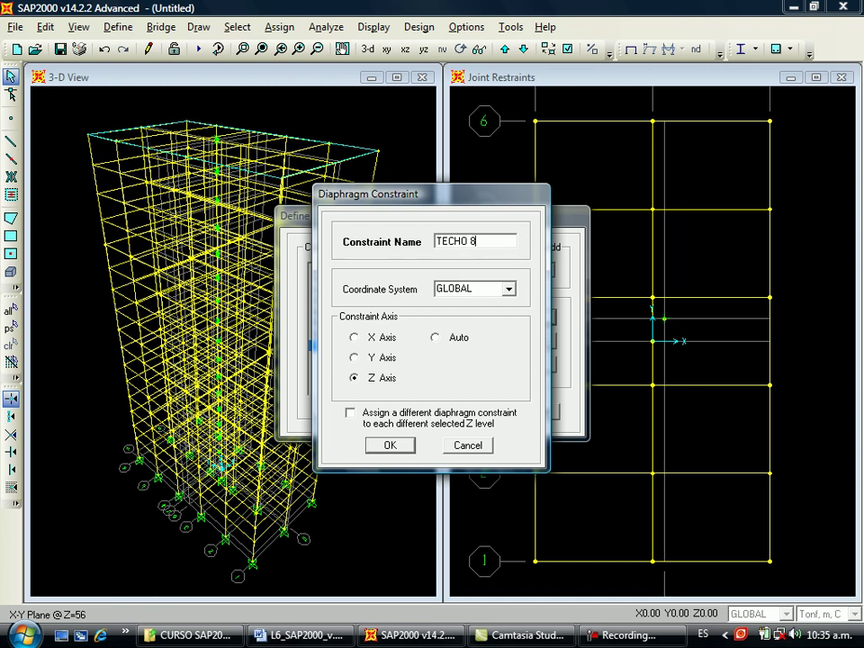
key(Return)
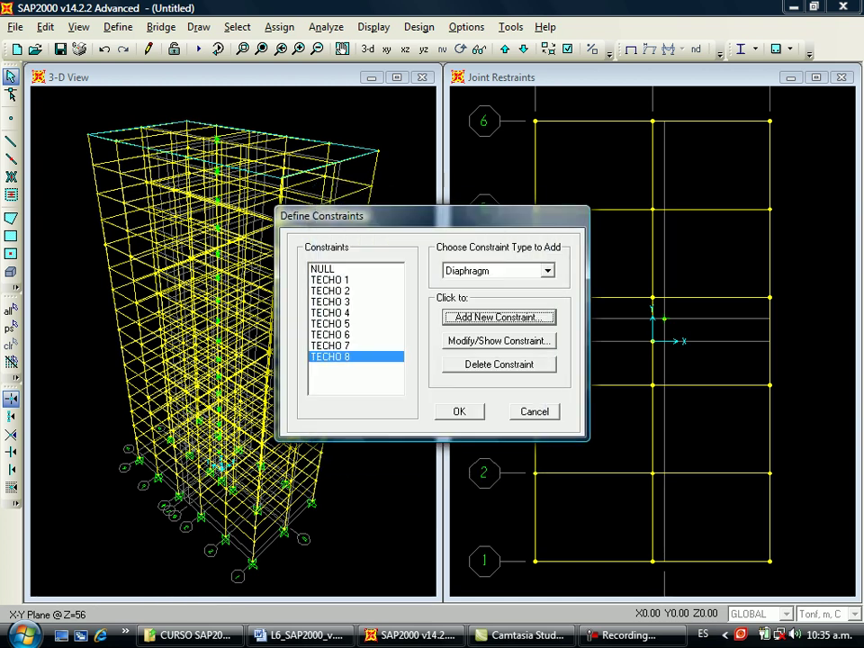
key(Return)
text(TECHO 9)
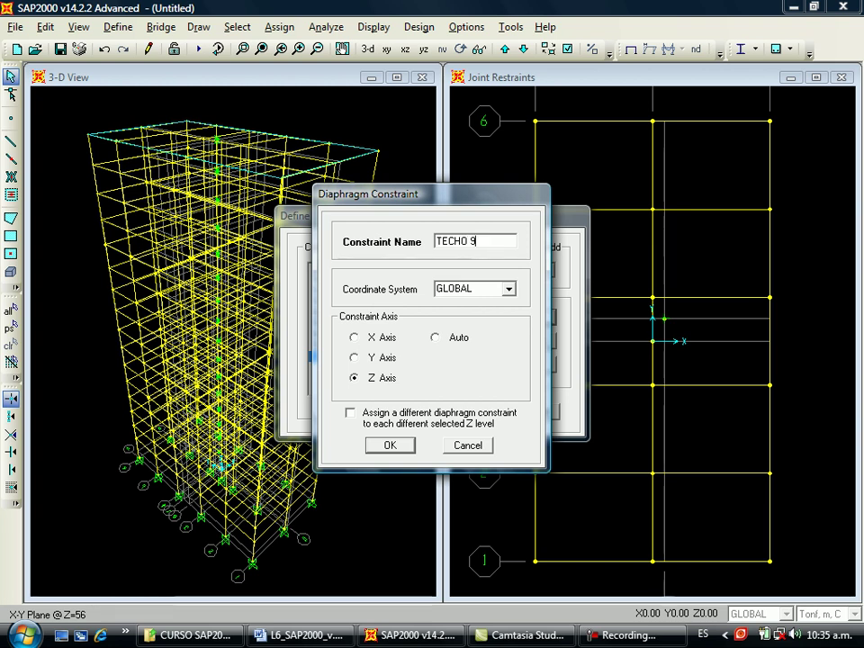
key(Return)
Define the Z-axis diaphragm constraints TECHO 10 and TECHO 11.
key(Return)
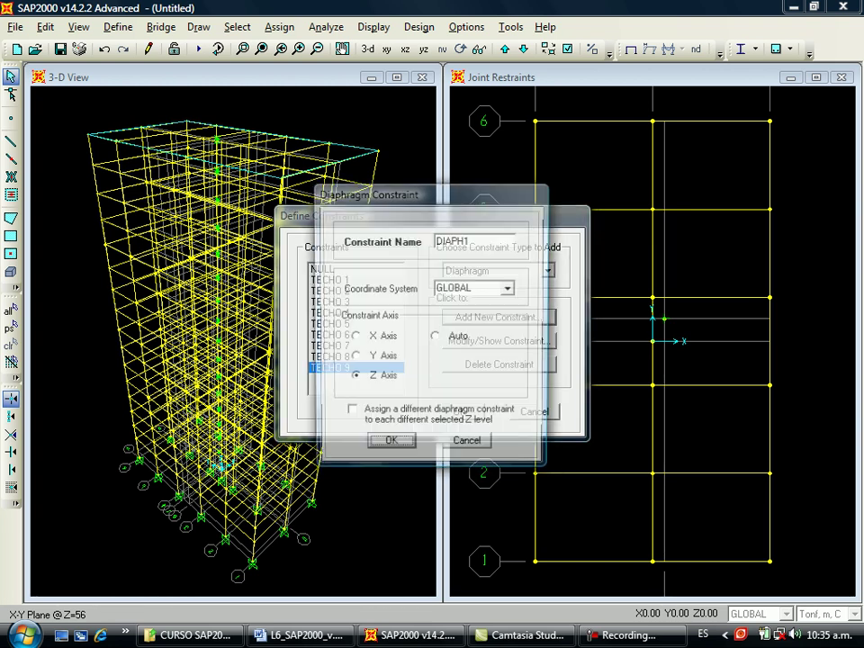
text(TECHO 10)
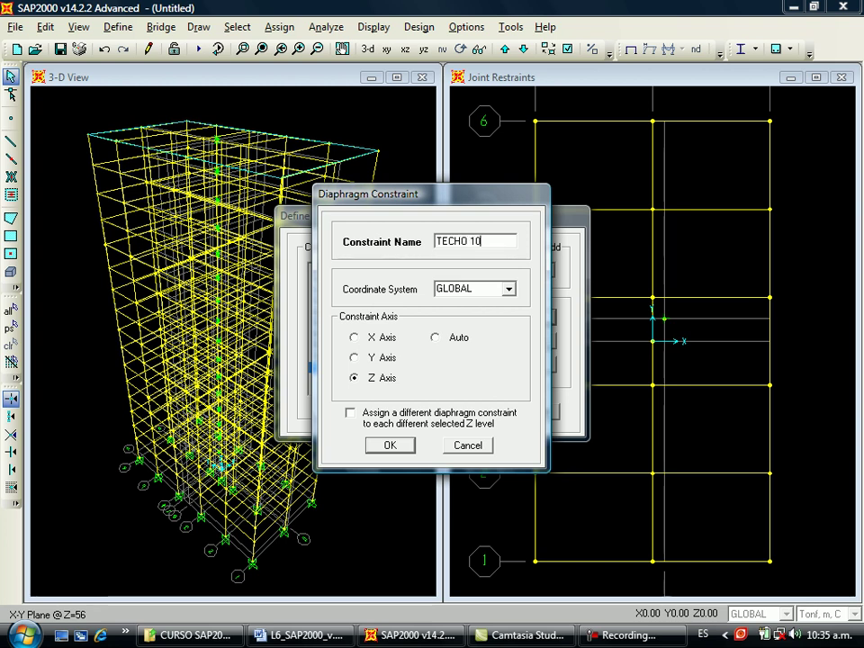
key(Return)
key(Return)
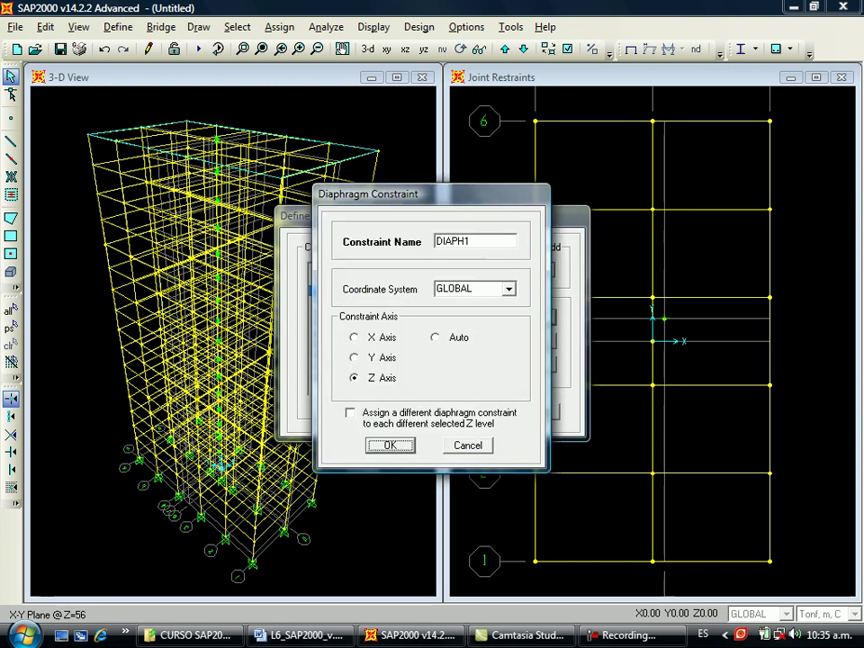
text(TECHO 11)
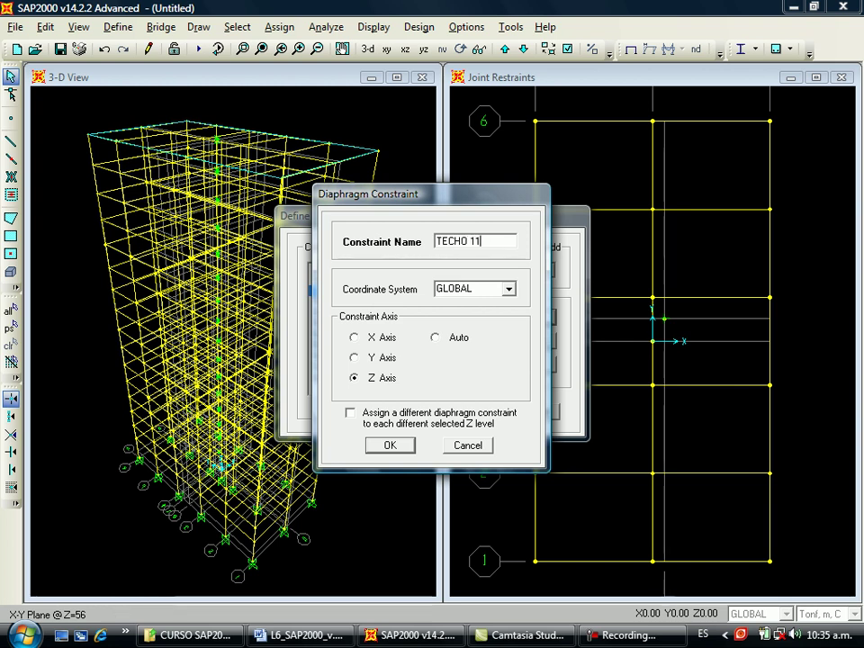
key(Return)
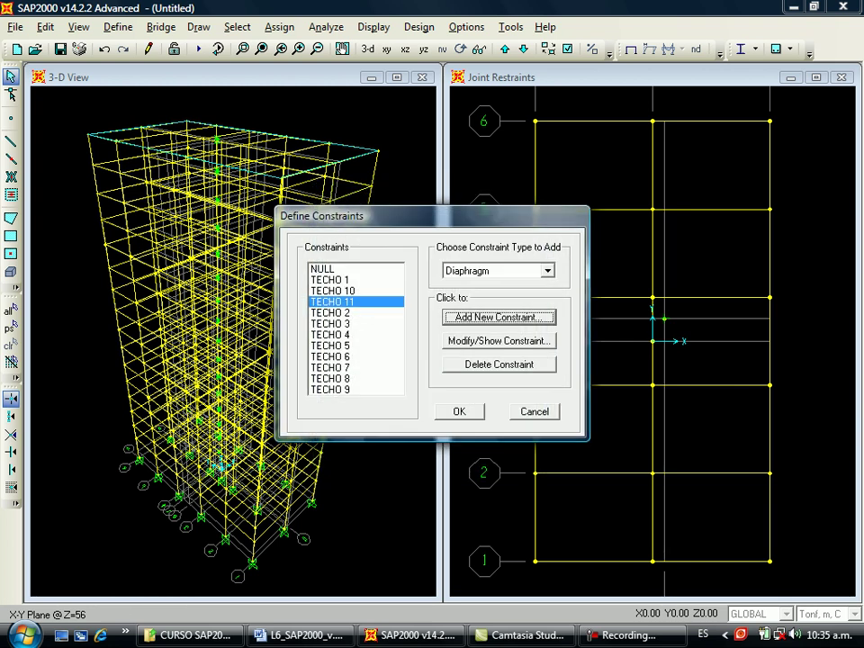
Add the Z-axis diaphragm constraints TECHO 12 and TECHO 13.
key(Return)
text(TECHO)
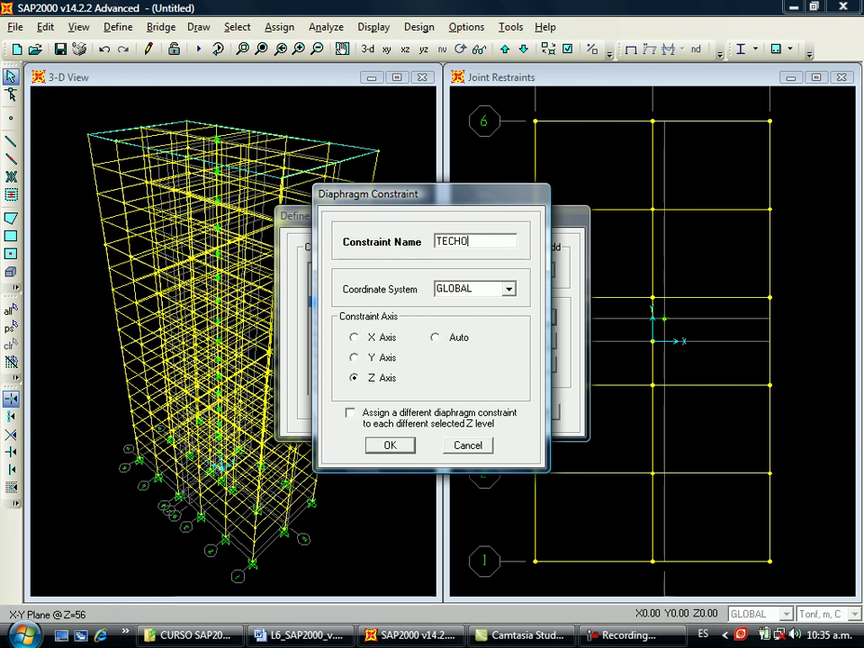
text( 12)
key(Return)
key(Return)
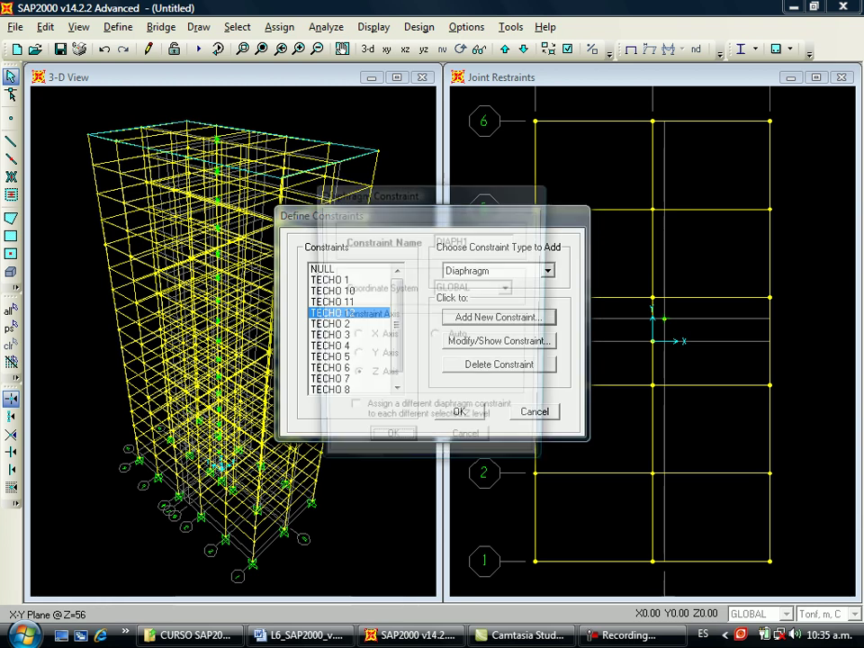
text(TECHO 13)
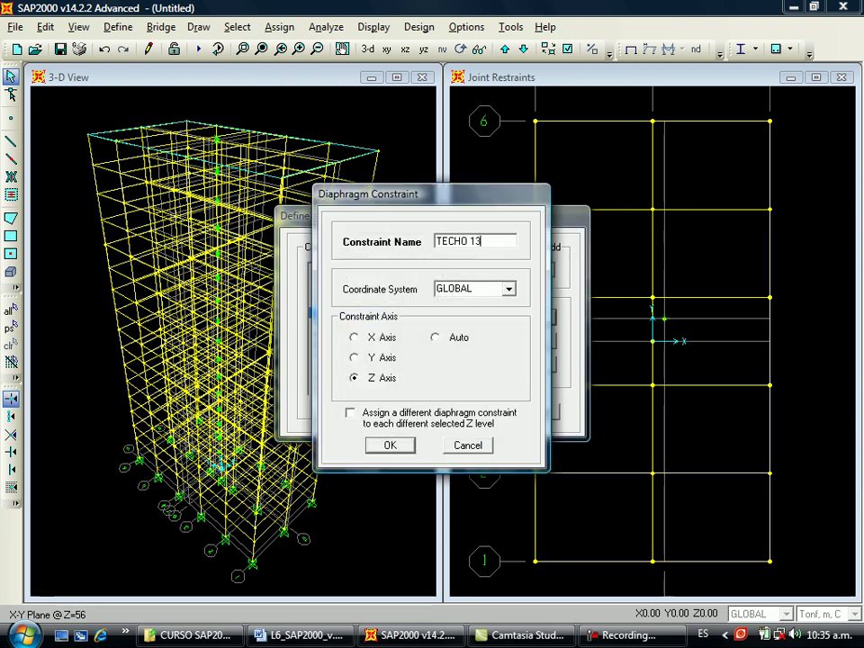
key(Return)
Add the Z-axis diaphragm constraints TECHO 14 and TECHO 15.
key(Return)
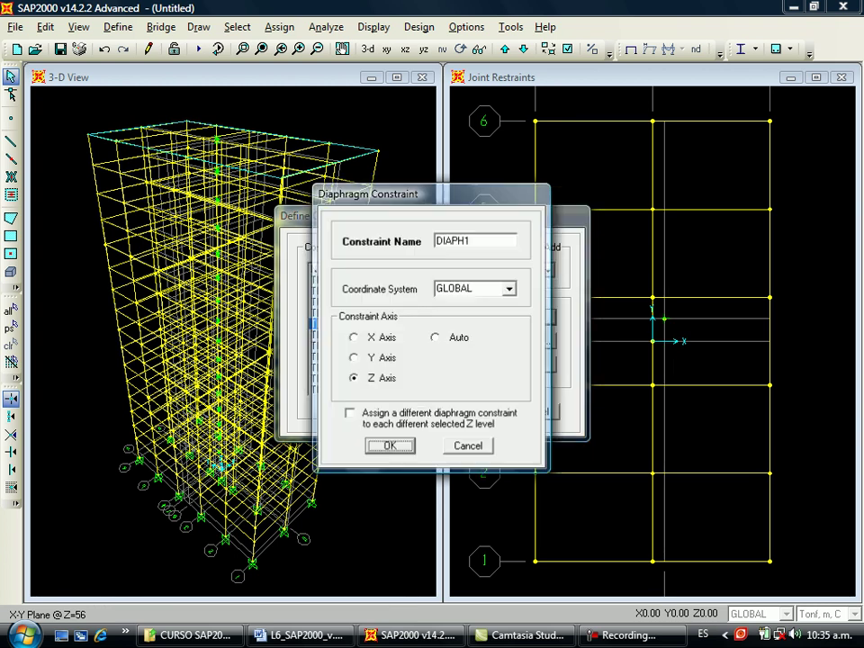
text(TECHO 14)
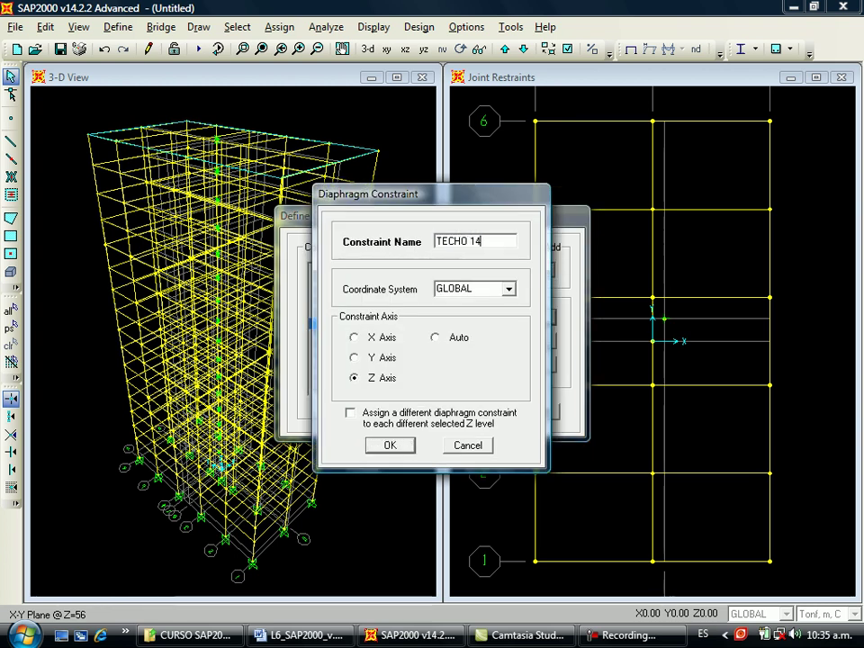
key(Return)
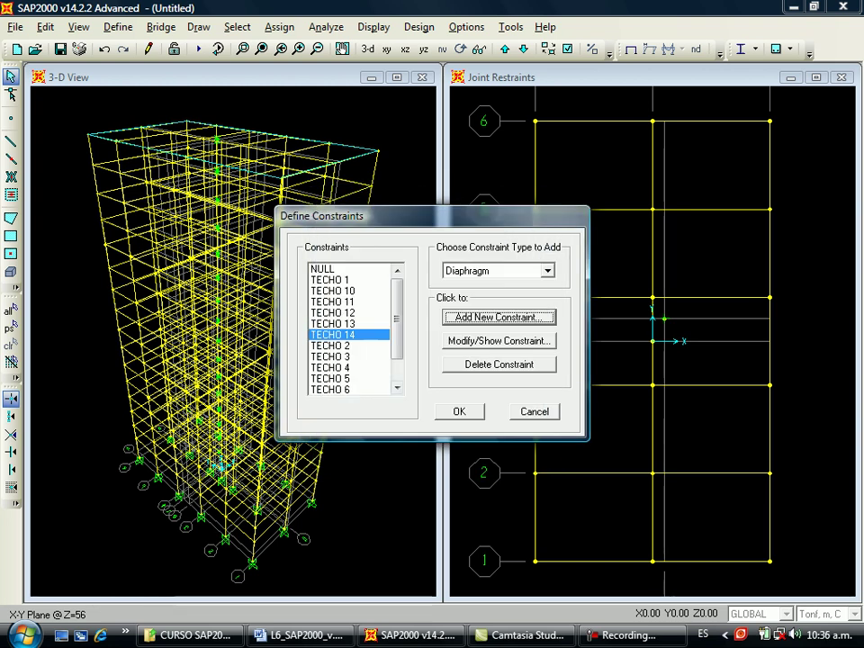
key(Return)
text(TECHO 15)
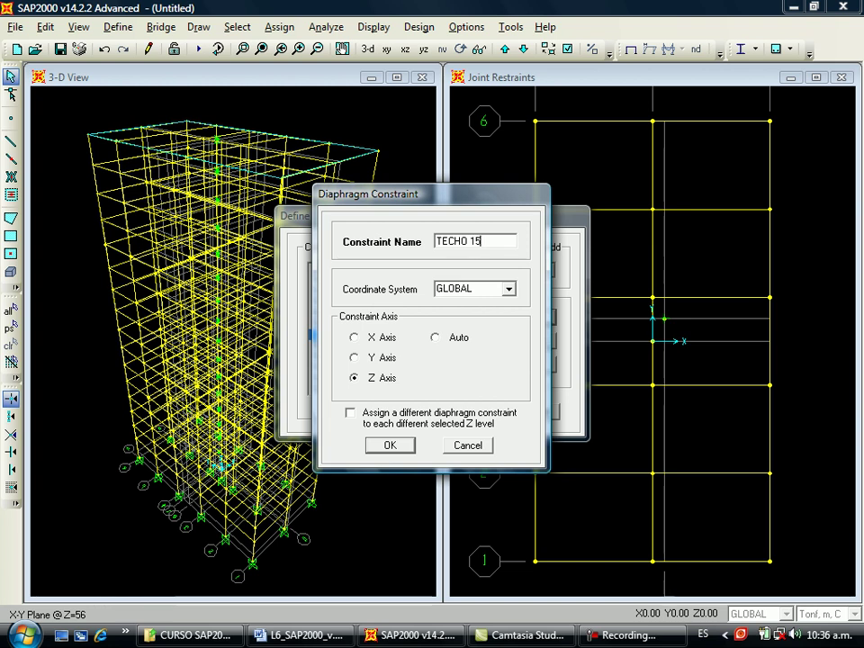
key(Return)
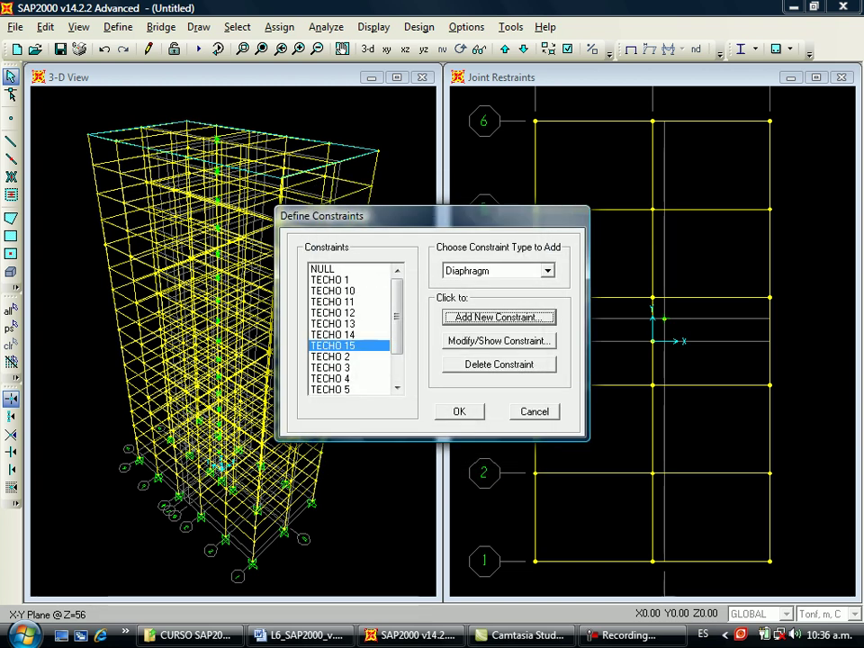
Add the last Z-axis diaphragm constraint, TECHO 16, and accept the constraint definitions.
key(Return)
text(TE)
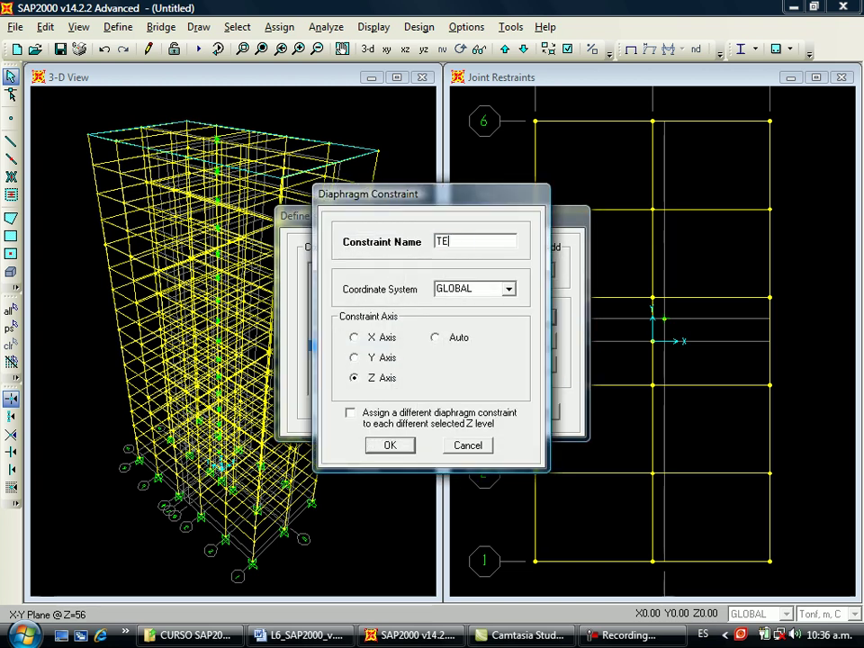
text(CHO 16)
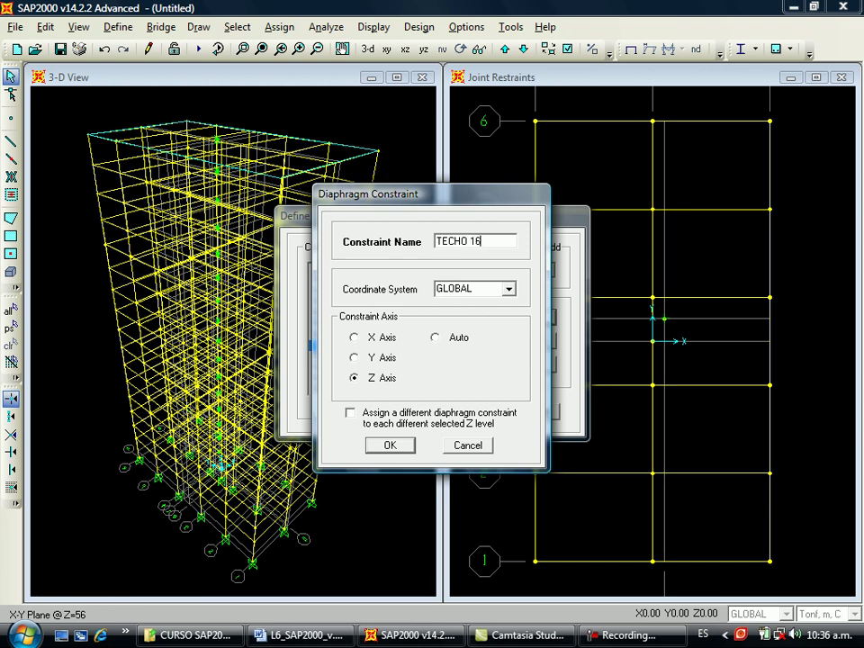
key(Return)
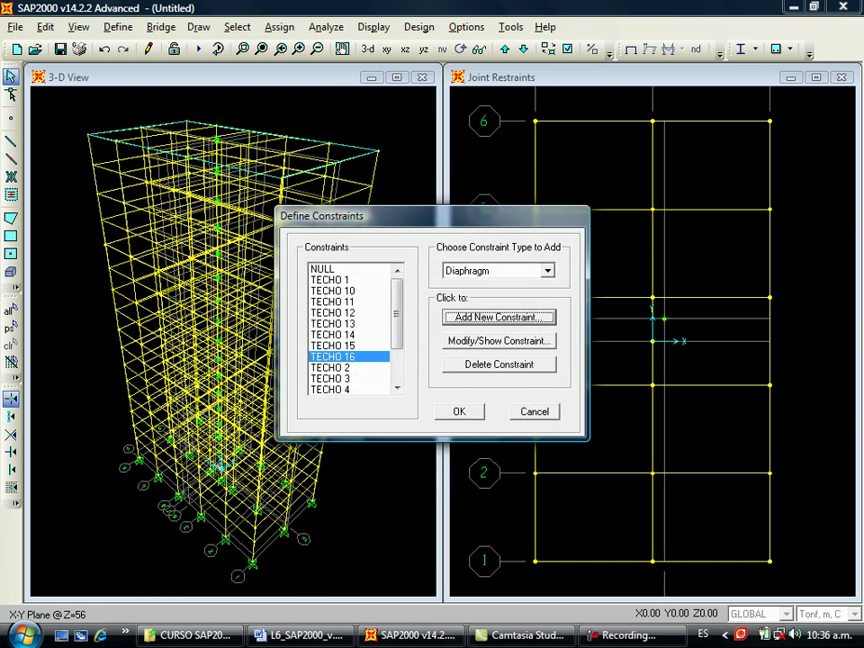
key(Return)
Select every joint of the Z=56 plan, covering all beam intersections on gridlines 1 to 6 and the two special joints near the centre.
drag(517, 103, 543, 134)
drag(642, 102, 667, 135)
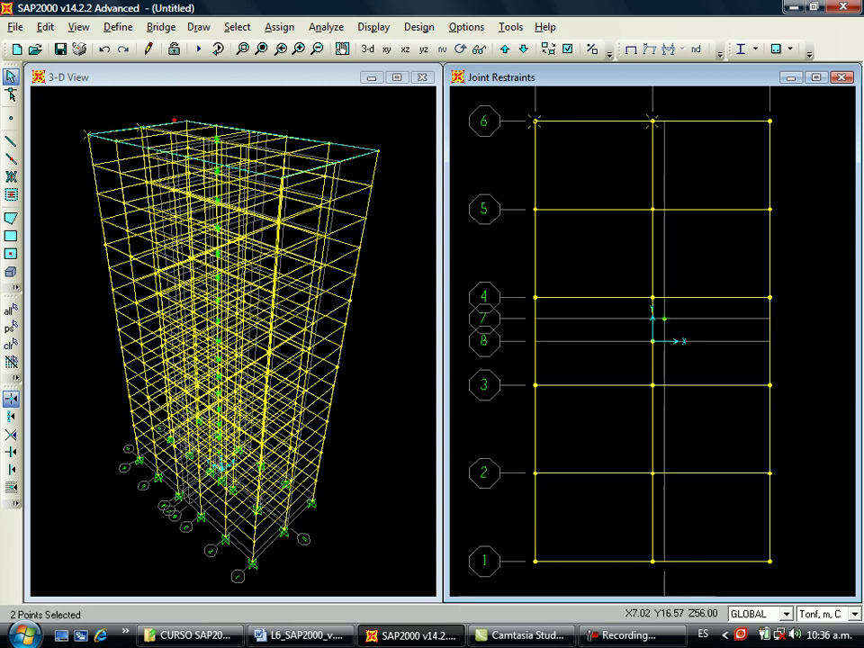
drag(755, 98, 767, 118)
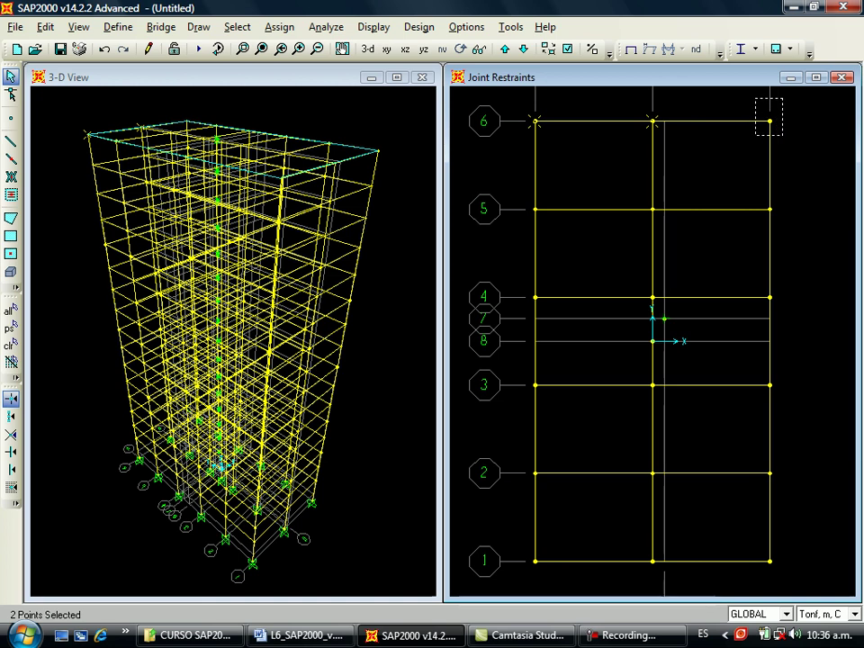
click(652, 210)
click(770, 210)
click(536, 297)
drag(635, 355, 667, 340)
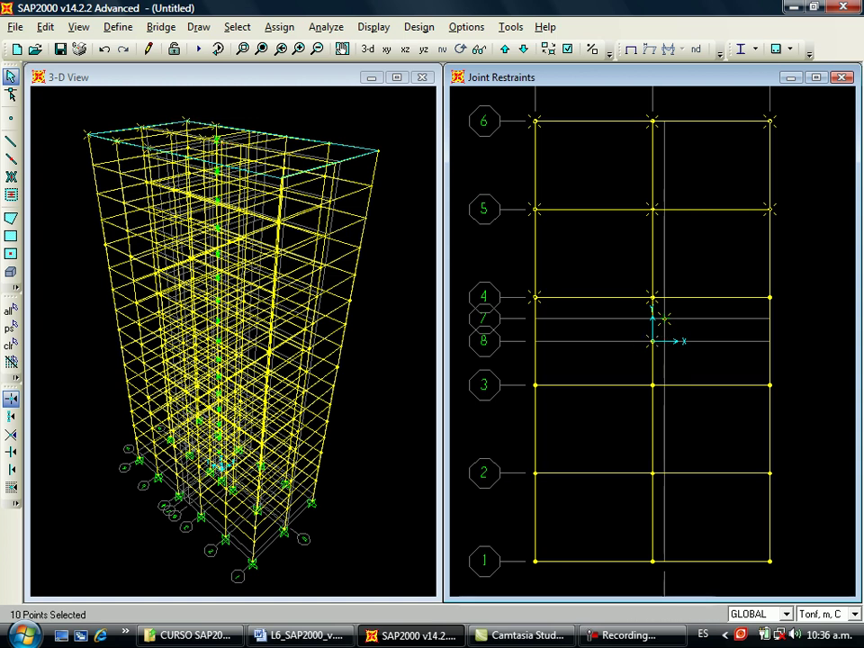
drag(760, 364, 785, 400)
drag(633, 366, 667, 401)
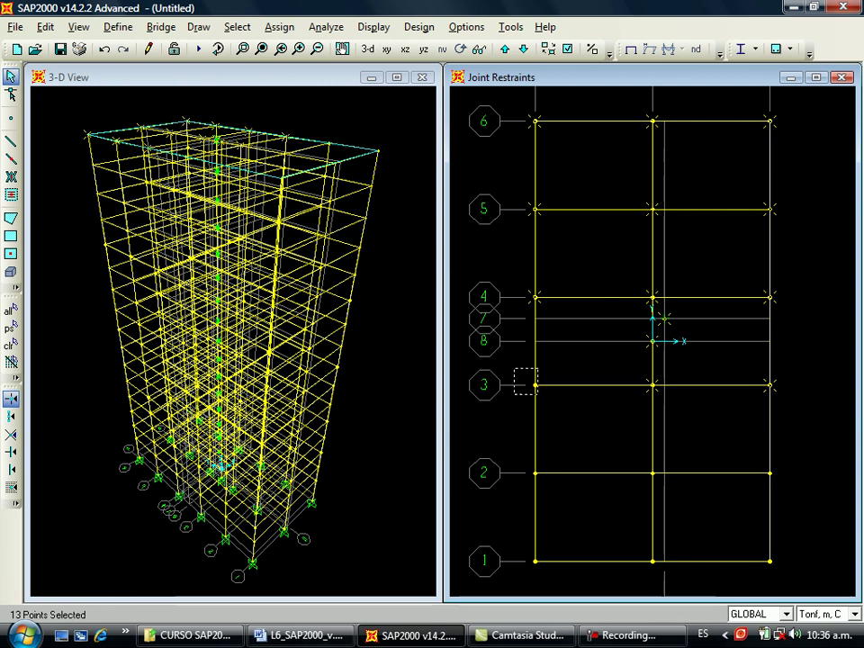
drag(630, 456, 669, 490)
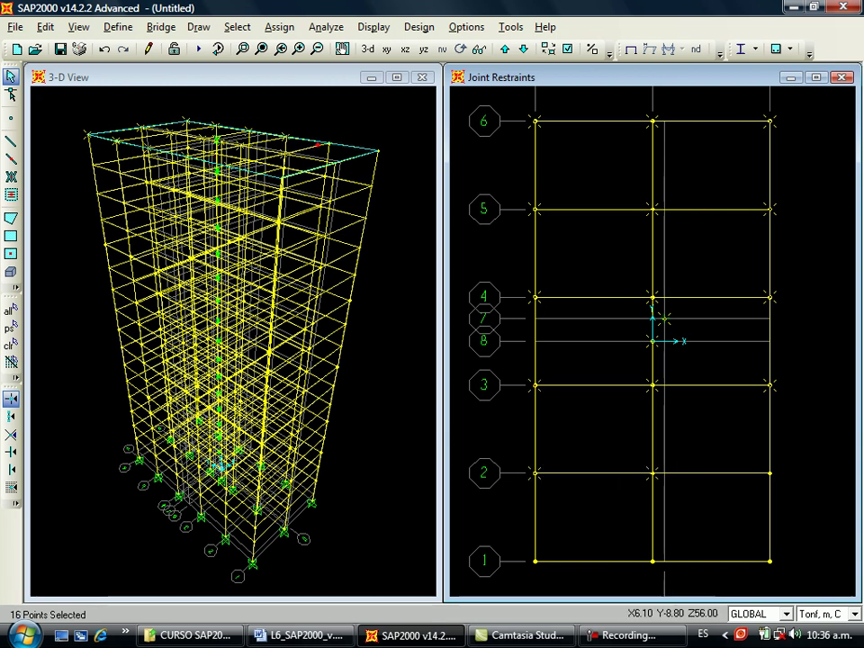
drag(740, 457, 789, 492)
drag(633, 537, 671, 577)
drag(519, 539, 556, 577)
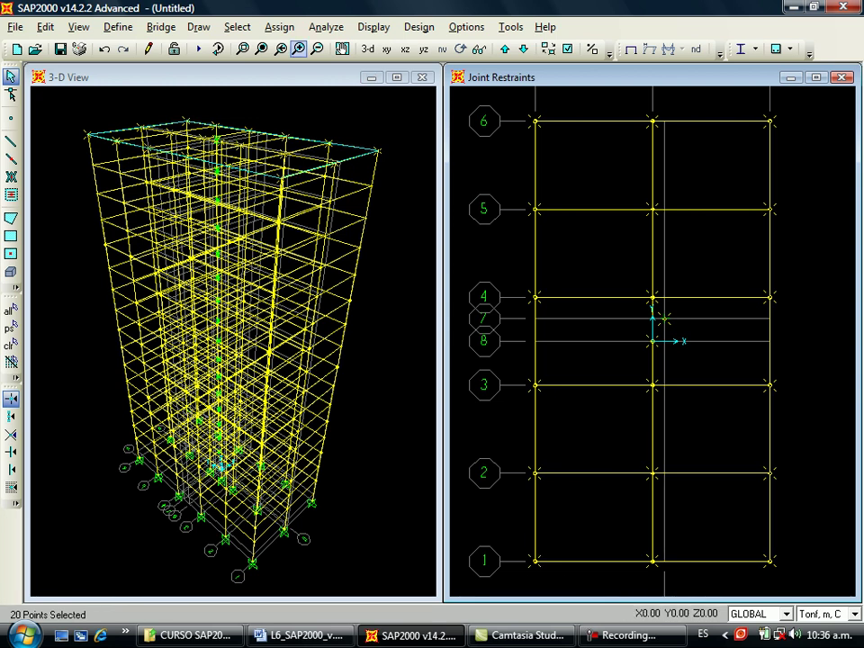
Assign the diaphragm joint constraint TECHO 16 to the selected joints of the top floor.
click(279, 27)
mouse_move(297, 48)
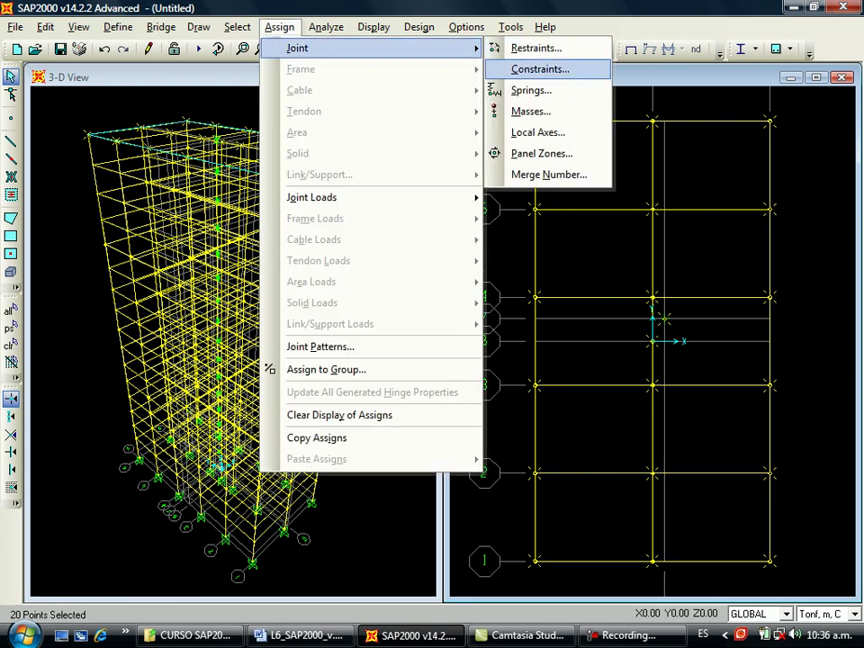
click(540, 69)
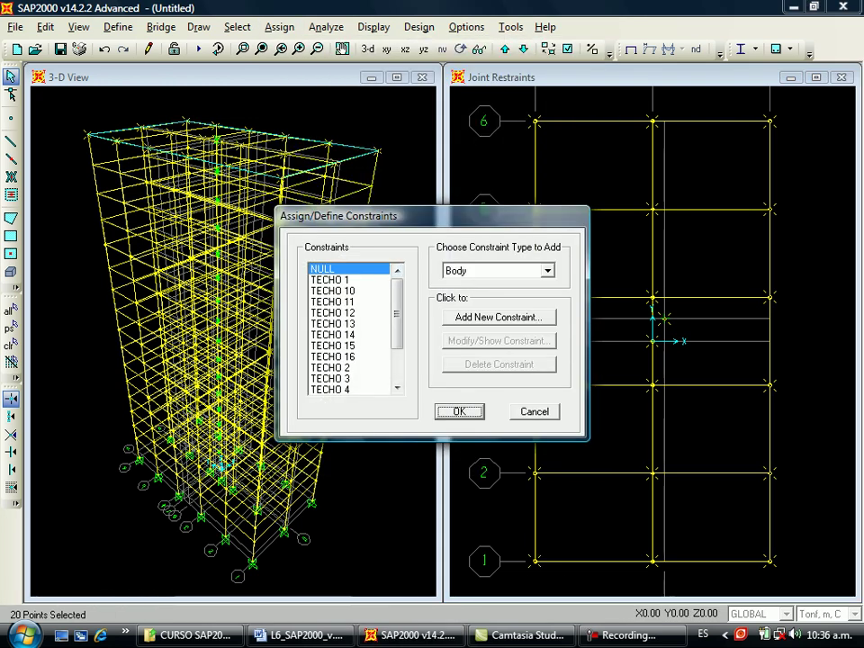
click(349, 356)
click(547, 270)
click(477, 294)
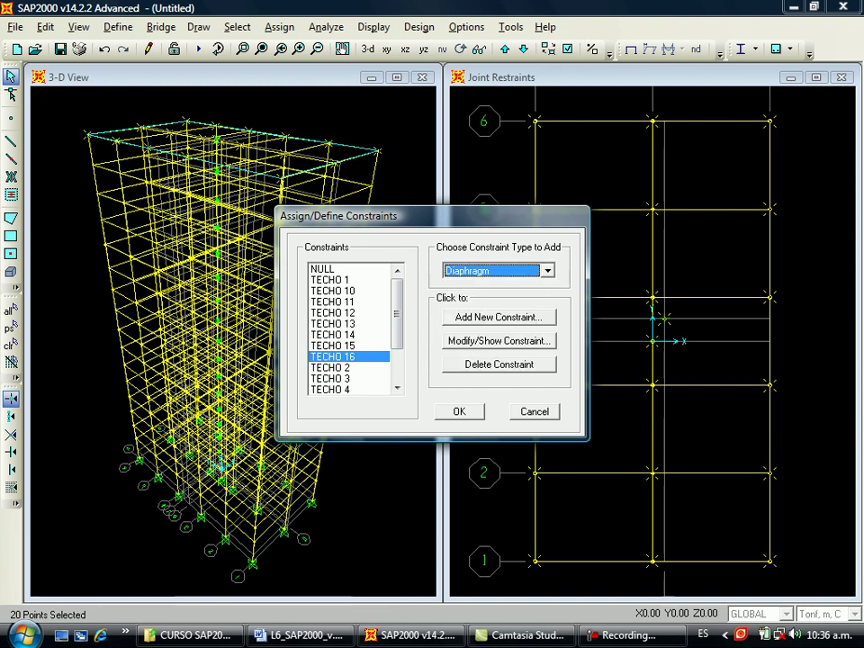
click(460, 411)
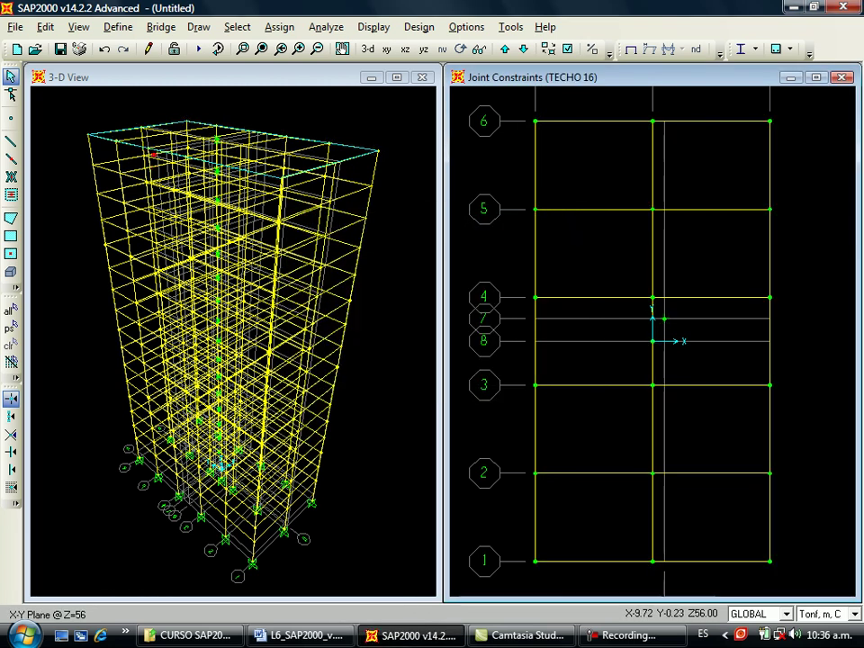
Select every joint of the Z=52.5 plan, covering the beam intersections on gridlines 1 to 6 and the two special joints near the centre.
click(523, 49)
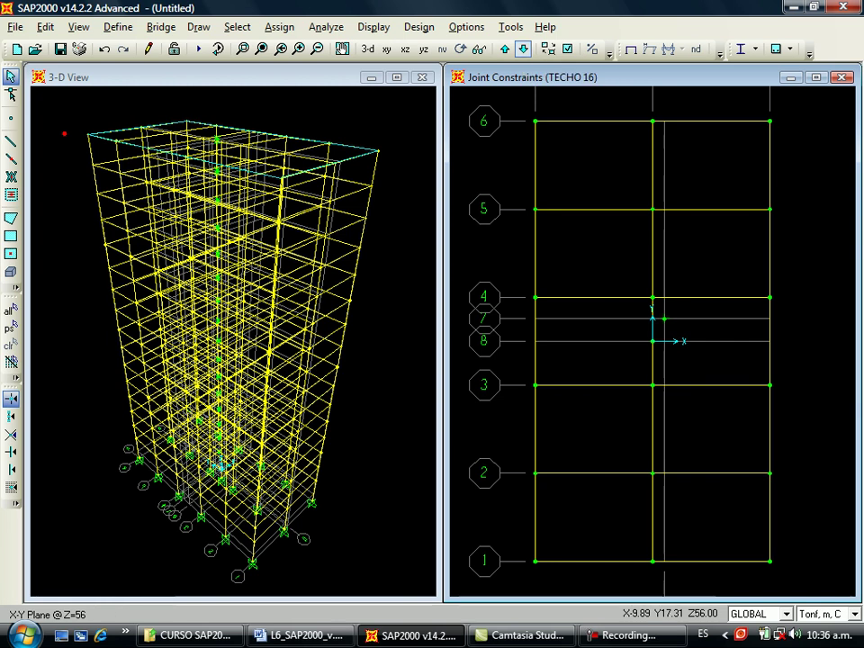
drag(525, 100, 561, 151)
drag(631, 102, 665, 130)
drag(750, 103, 786, 136)
drag(756, 188, 786, 225)
drag(625, 190, 668, 228)
drag(514, 181, 551, 318)
drag(625, 274, 677, 329)
drag(751, 270, 752, 405)
drag(636, 339, 665, 399)
drag(516, 360, 553, 402)
drag(514, 459, 555, 491)
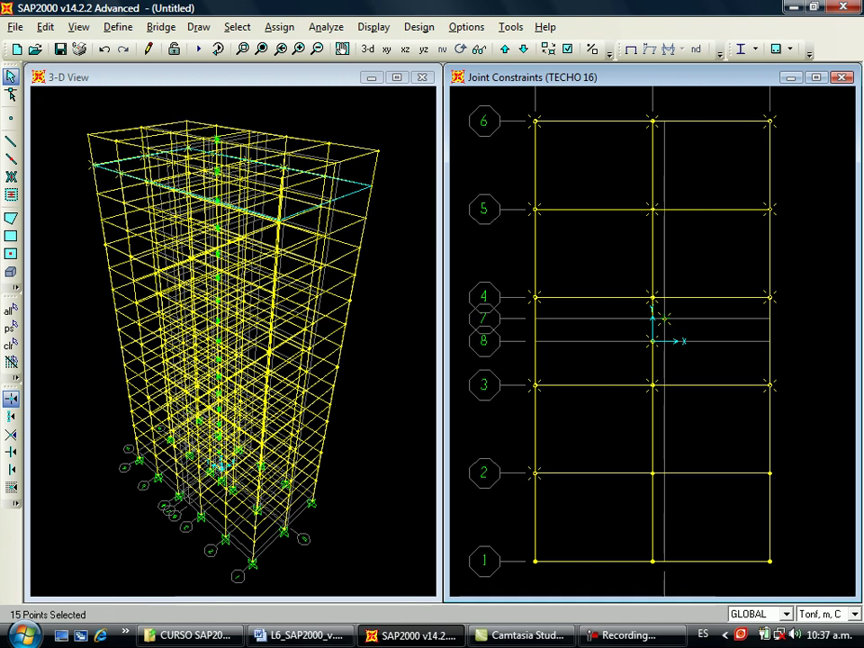
drag(631, 461, 673, 489)
drag(738, 451, 775, 483)
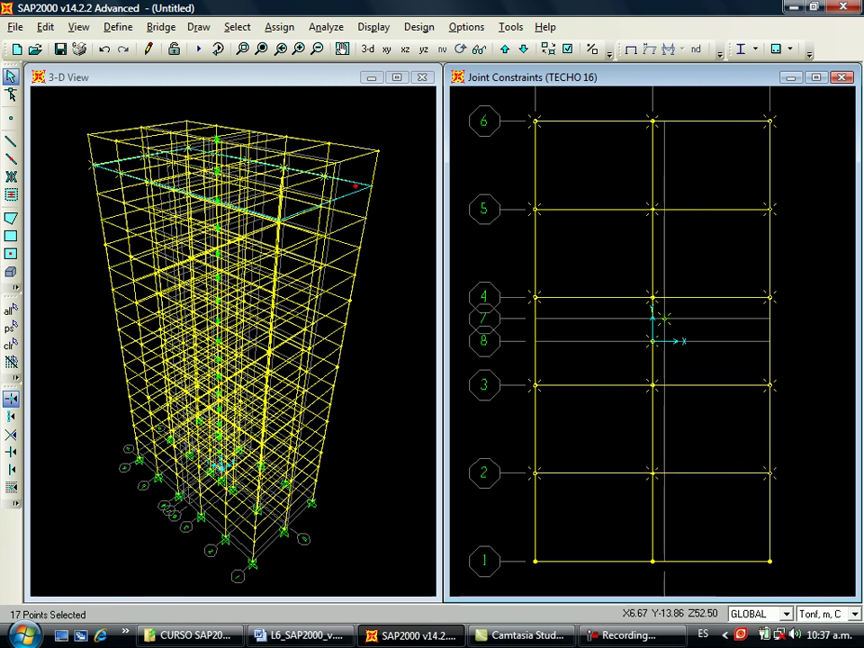
drag(515, 535, 557, 573)
Assign the diaphragm joint constraint TECHO 15 to the selected joints of the Z=52.5 floor.
click(279, 27)
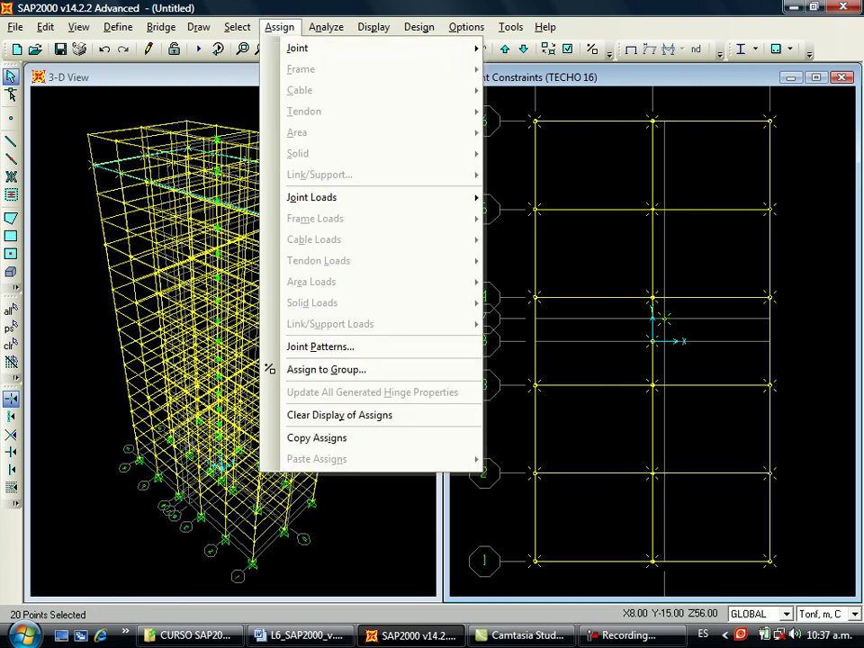
mouse_move(405, 48)
click(540, 69)
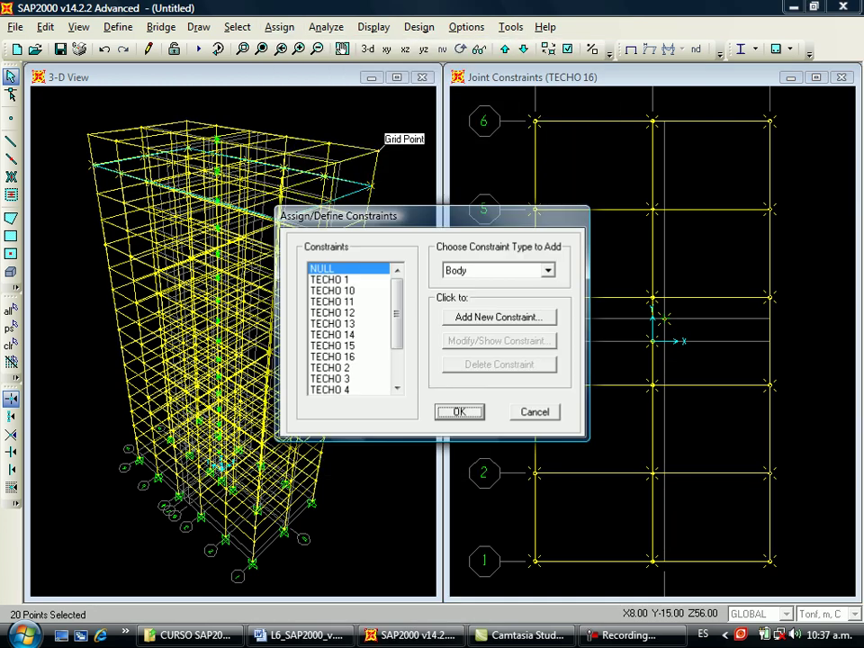
click(333, 346)
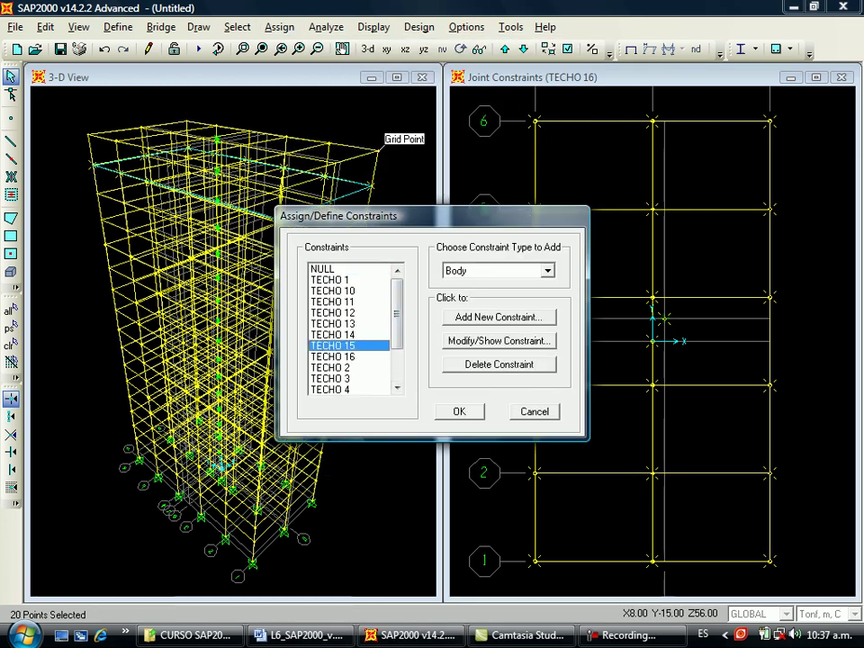
click(548, 271)
click(467, 297)
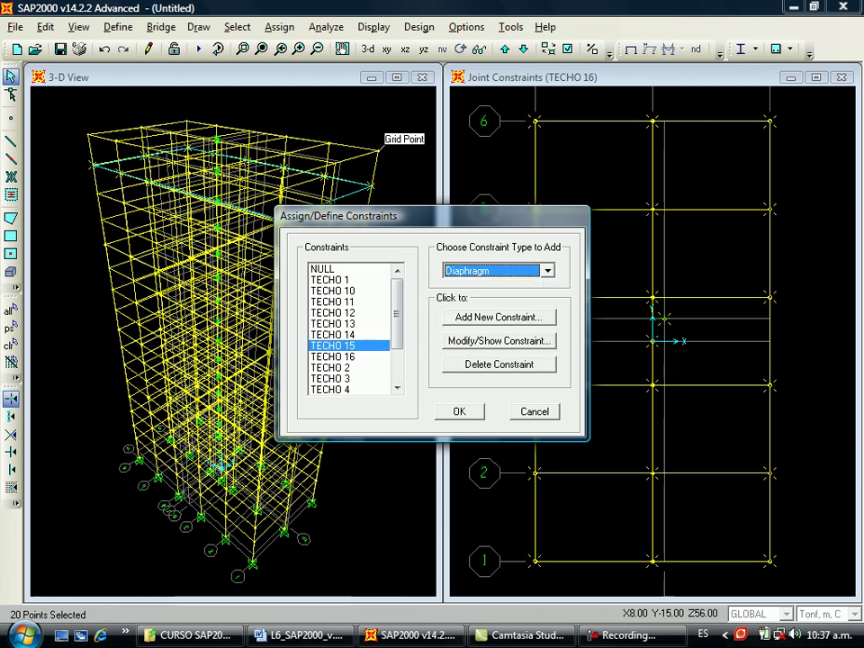
key(Return)
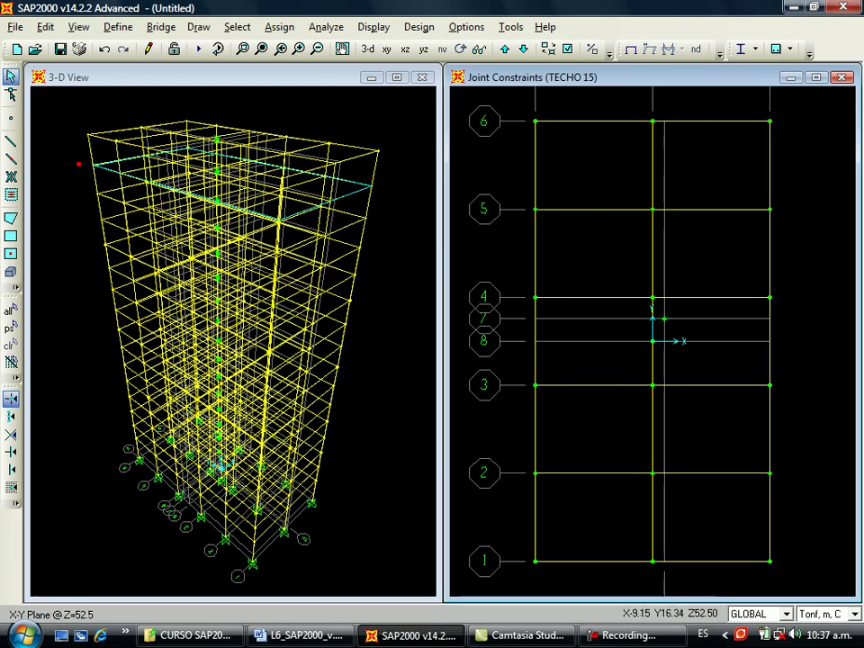
Select every joint of the Z=49 plan, including all beam intersections on gridlines 1 to 6 and both central special joints.
click(523, 49)
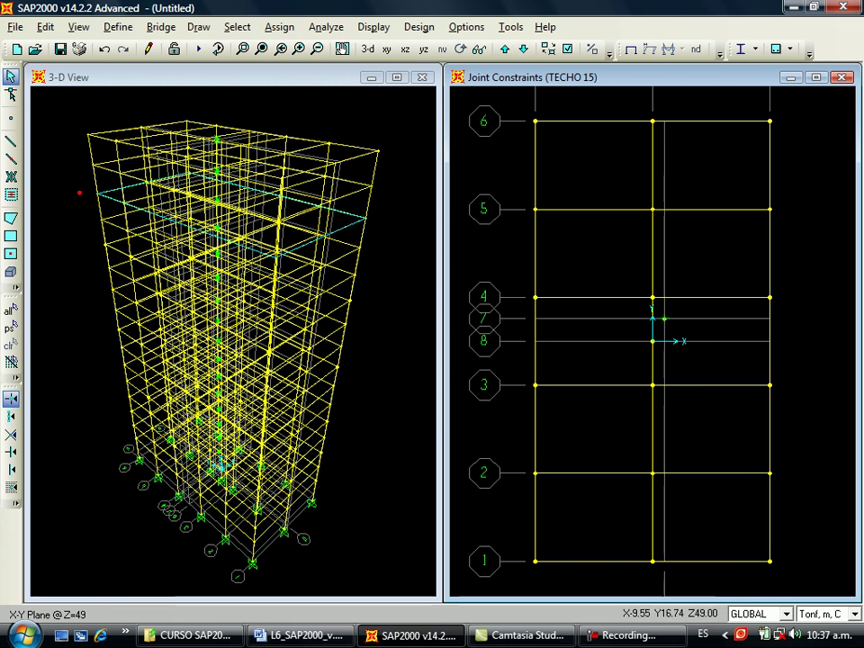
click(535, 120)
click(652, 120)
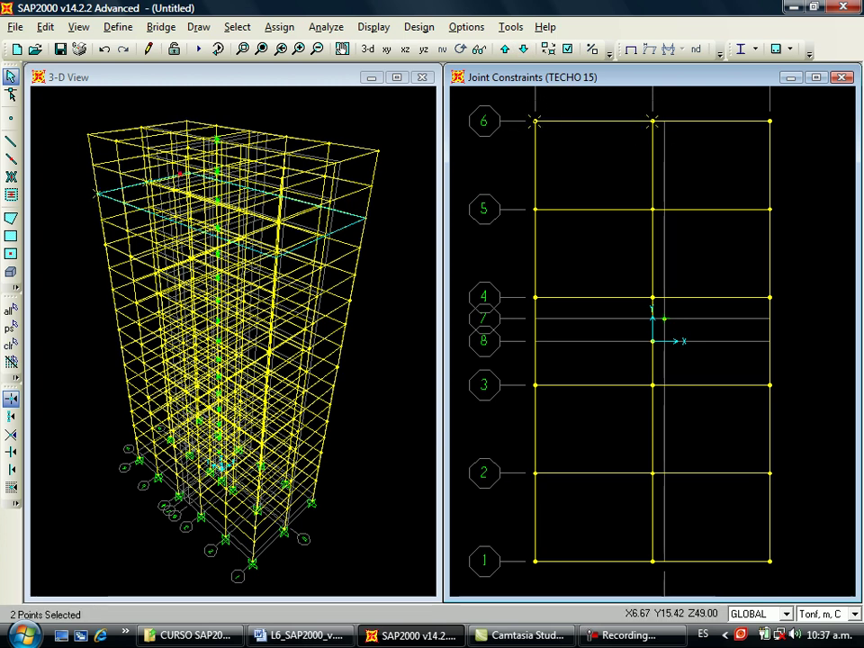
click(770, 120)
click(651, 208)
click(535, 209)
click(535, 297)
click(651, 297)
click(665, 317)
click(769, 297)
drag(633, 328, 668, 352)
click(770, 386)
click(652, 385)
click(535, 386)
click(770, 472)
click(653, 473)
click(536, 473)
click(535, 560)
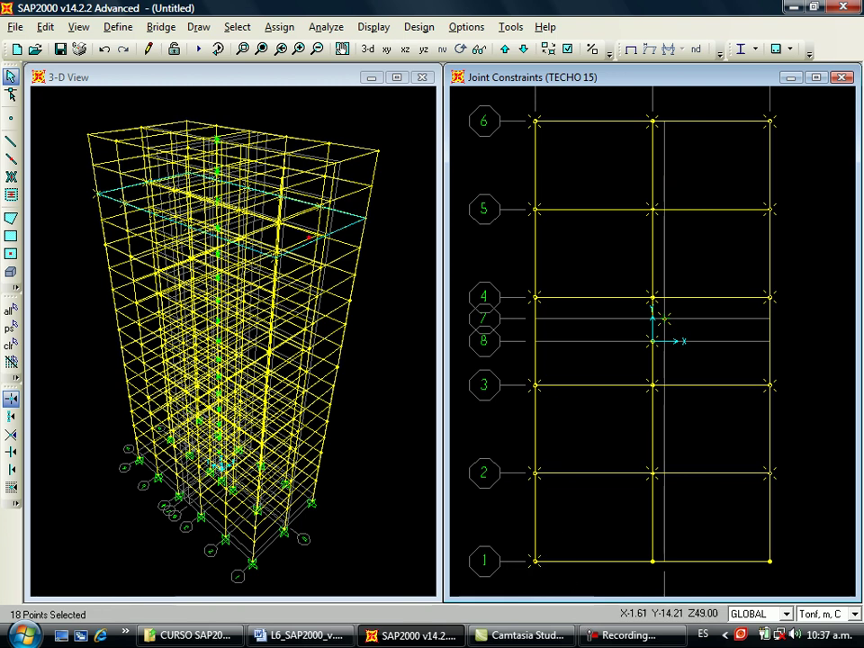
click(654, 559)
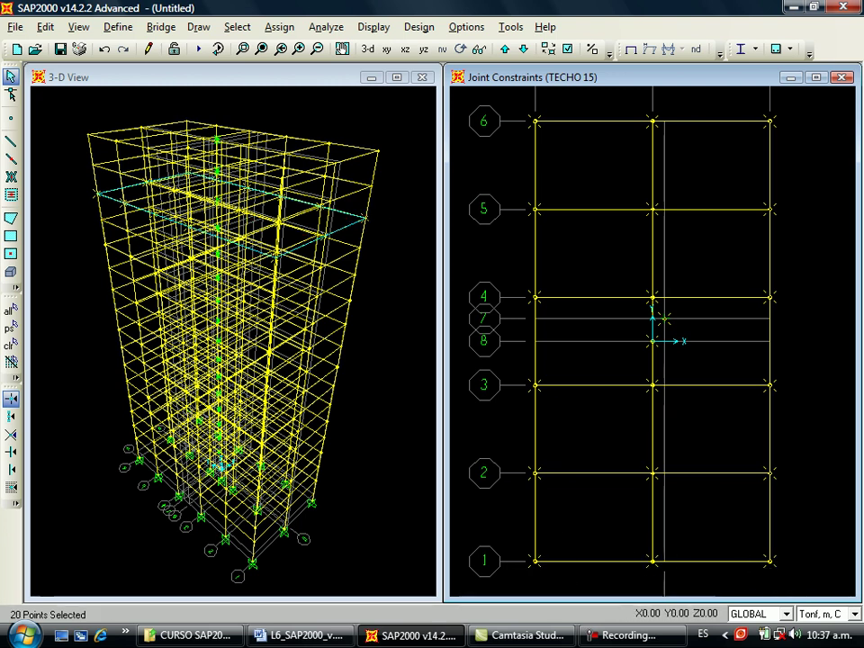
Assign the diaphragm joint constraint TECHO 14 to the selected joints of the Z=49 floor.
click(279, 27)
mouse_move(378, 48)
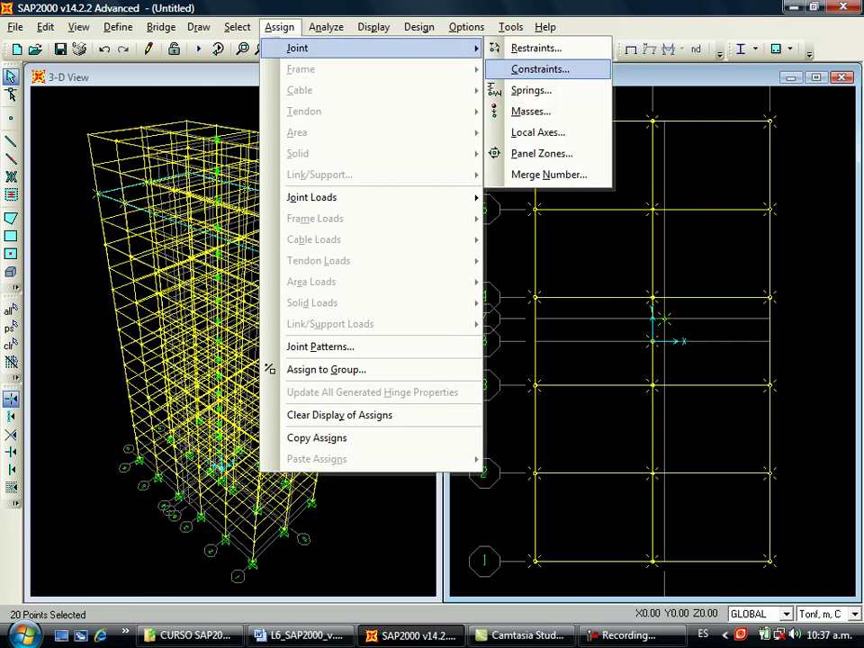
click(554, 67)
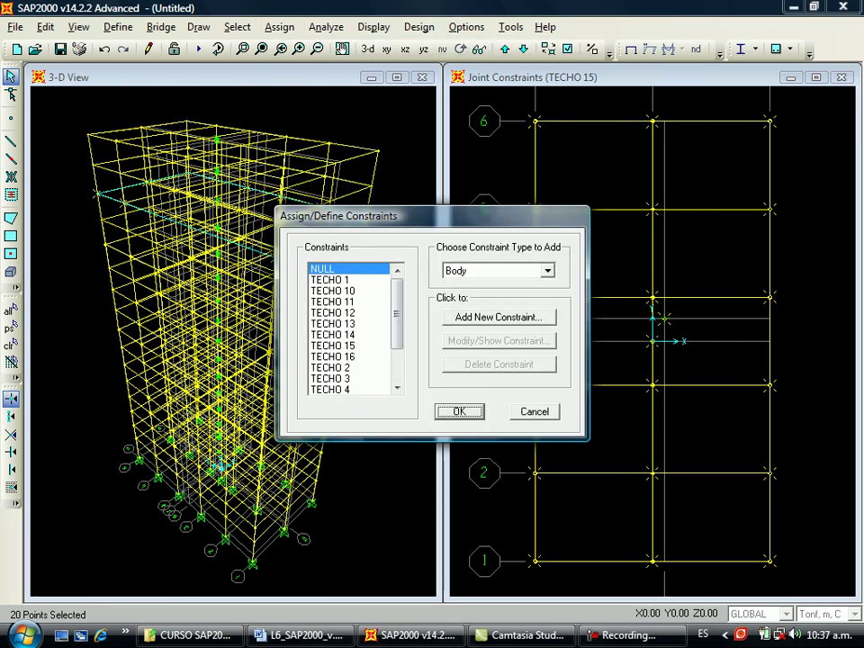
click(333, 334)
click(547, 271)
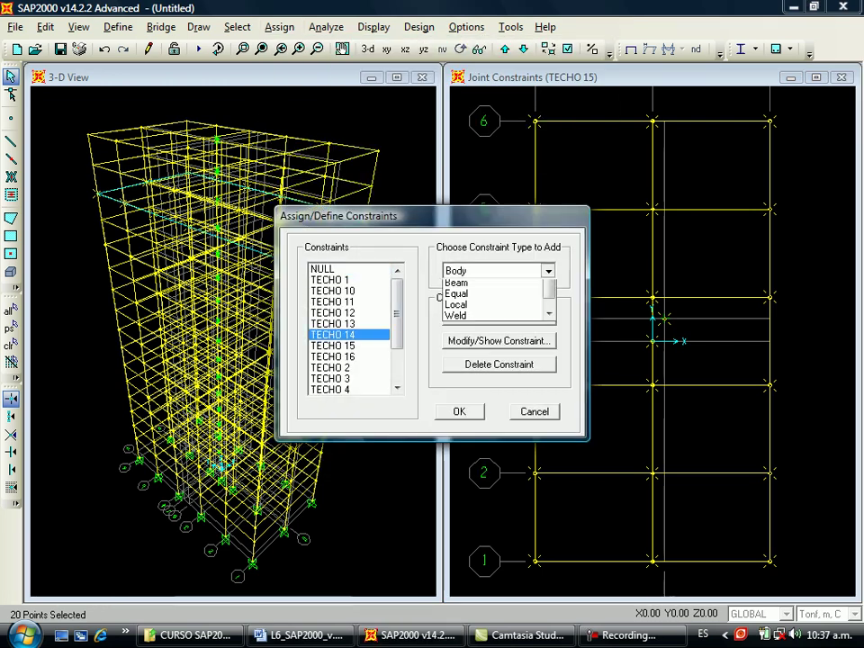
click(470, 297)
click(461, 411)
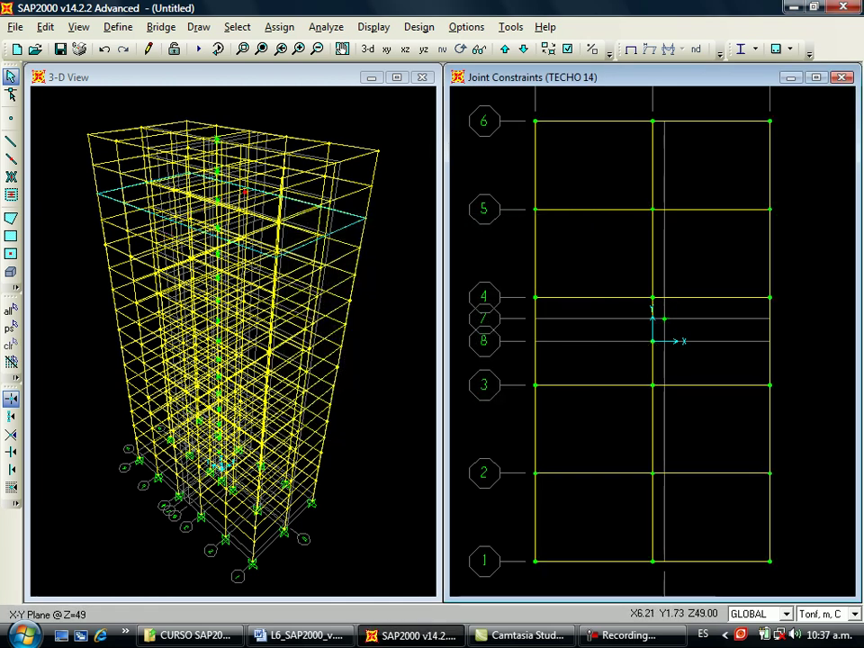
Check the constraint assigned to the outer joint on gridline 4 in the Z=49, Z=52.5 and Z=56 plans.
right_click(770, 296)
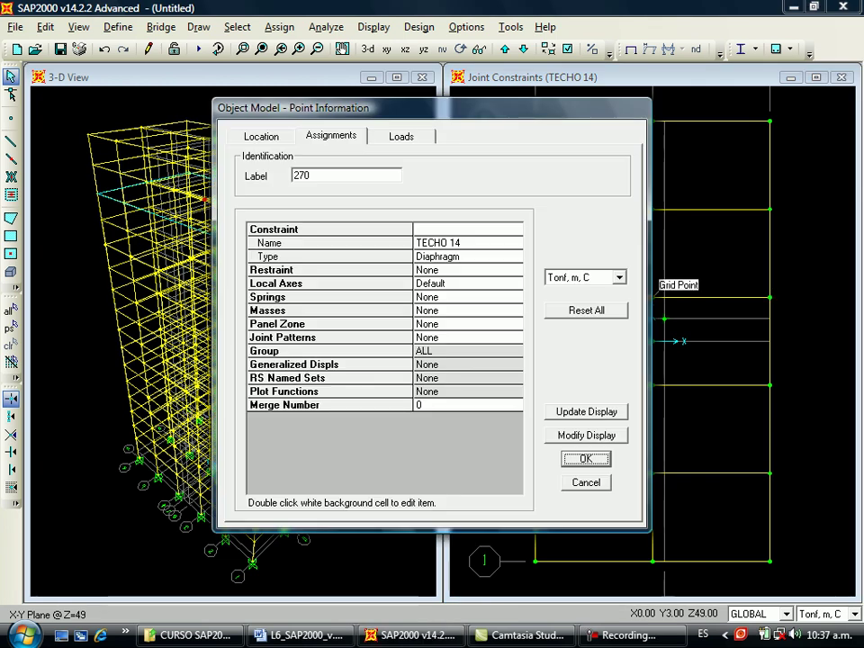
click(584, 458)
click(505, 49)
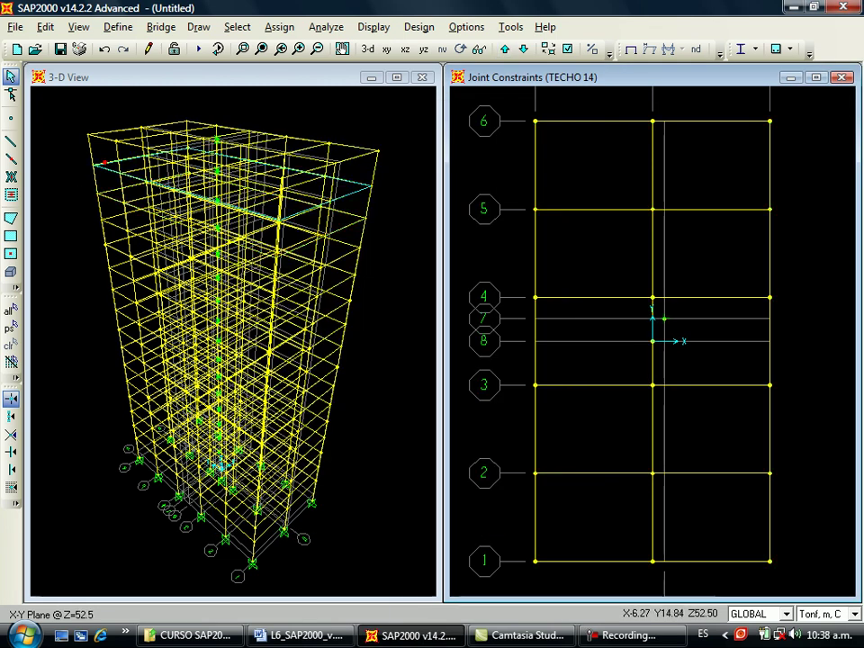
right_click(771, 296)
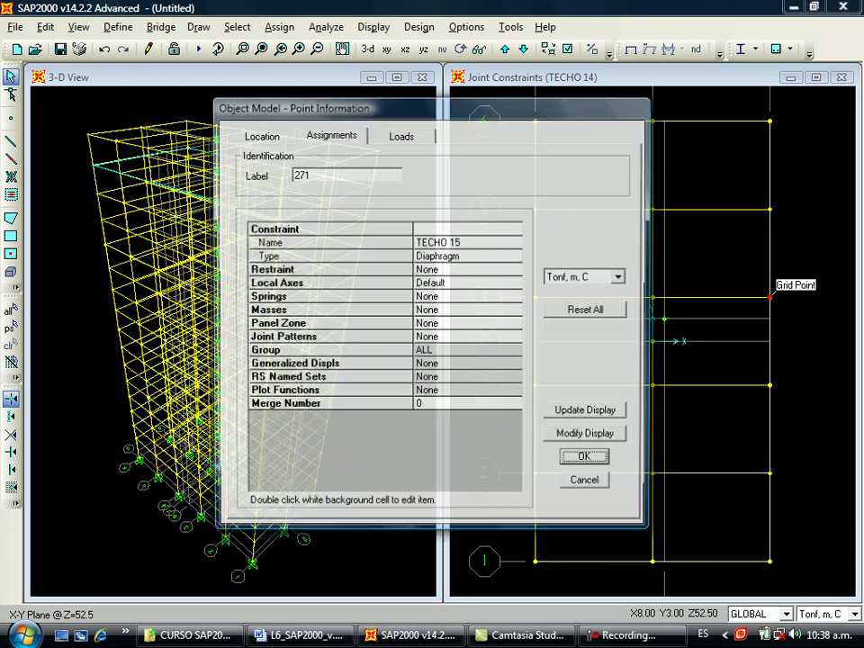
click(586, 459)
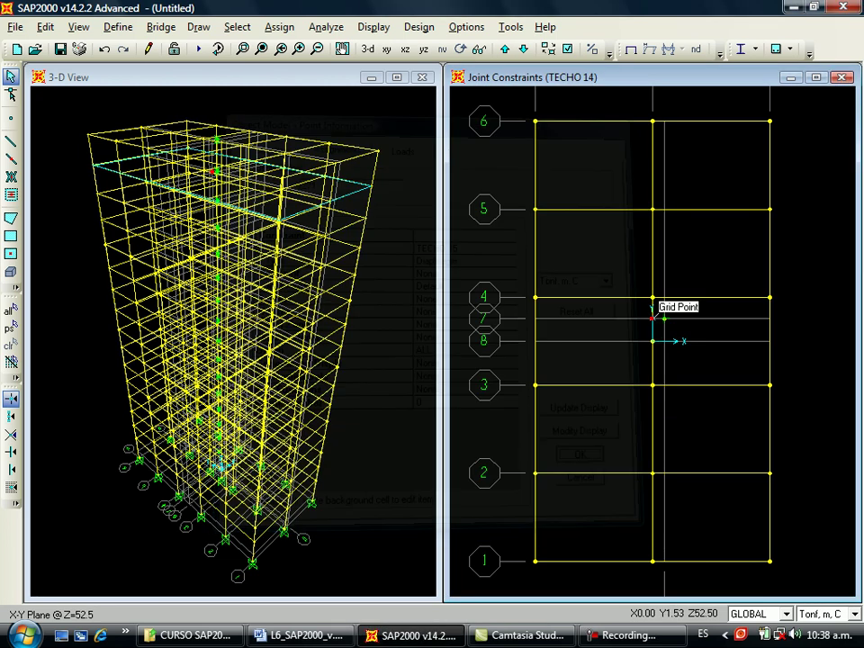
click(505, 49)
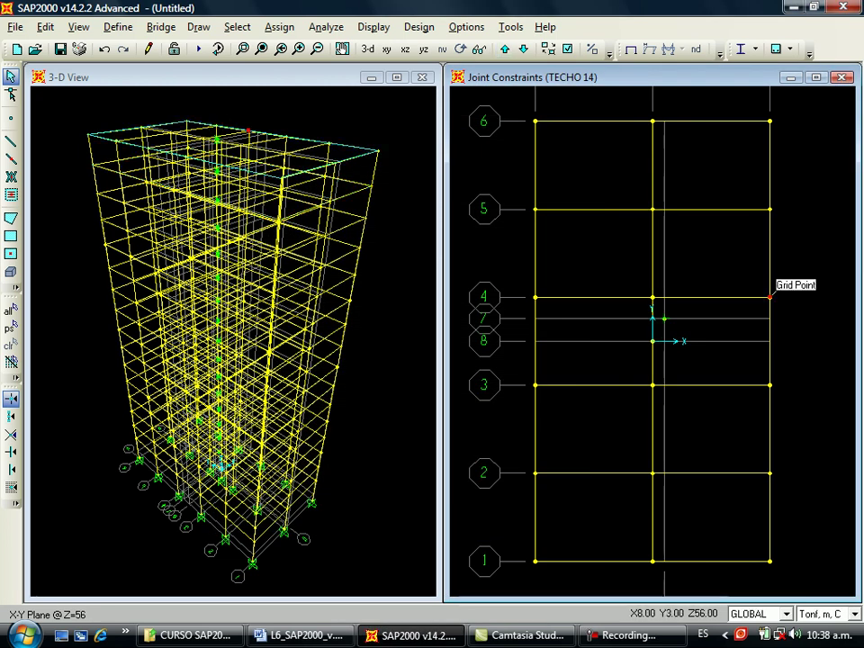
right_click(771, 296)
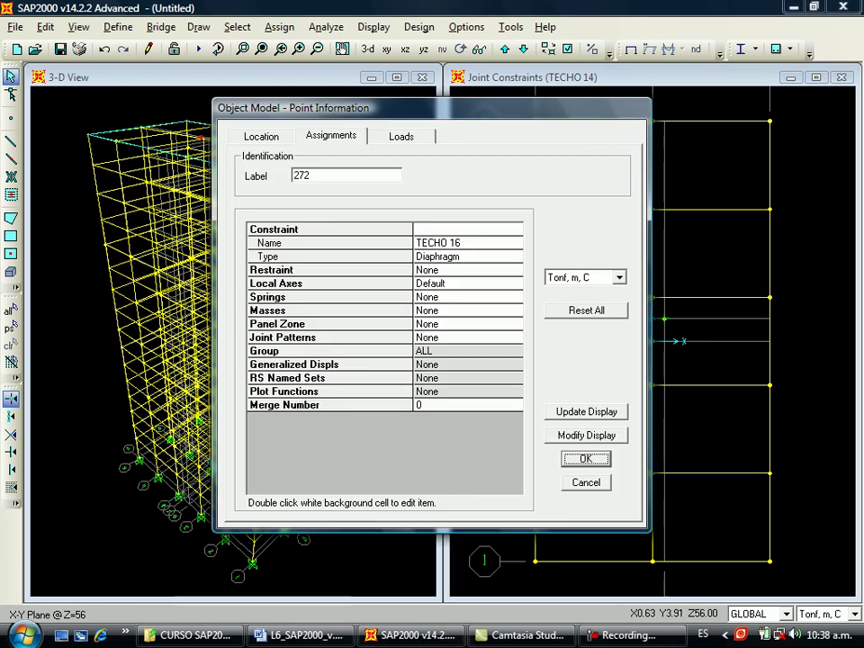
click(586, 459)
Select every joint of the Z=45.5 plan, including all beam intersections on gridlines 1 to 6 and both central special joints.
click(523, 48)
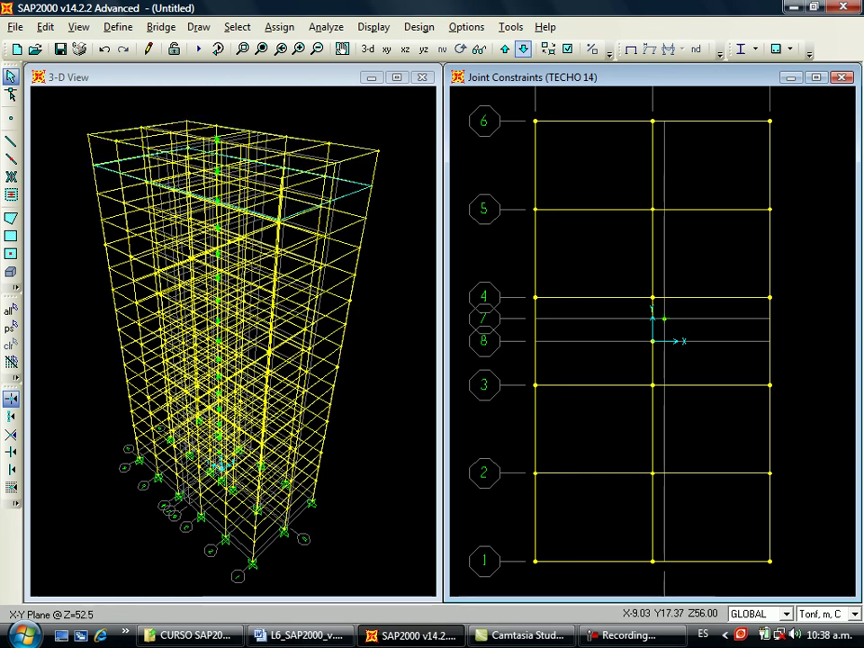
click(523, 48)
click(523, 48)
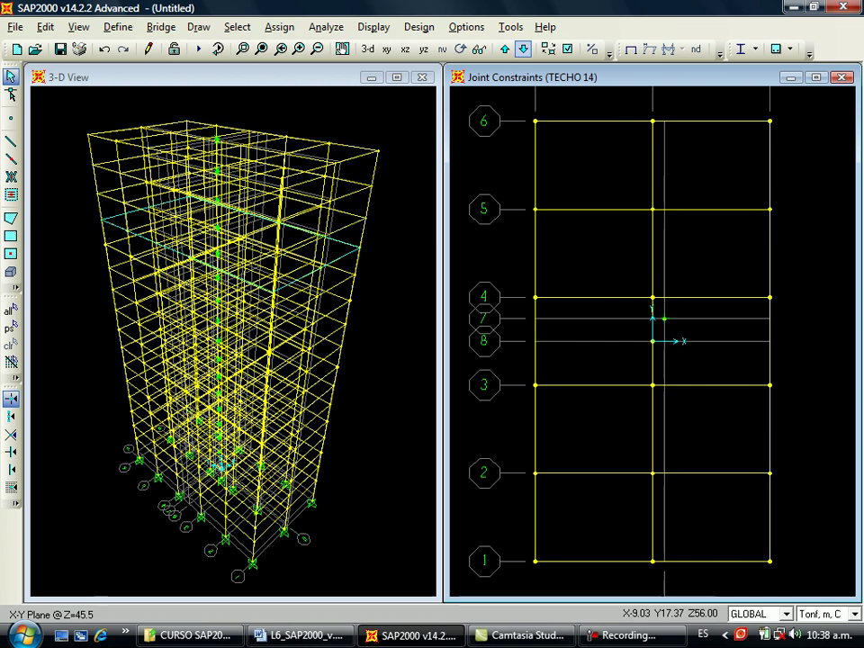
drag(514, 102, 568, 144)
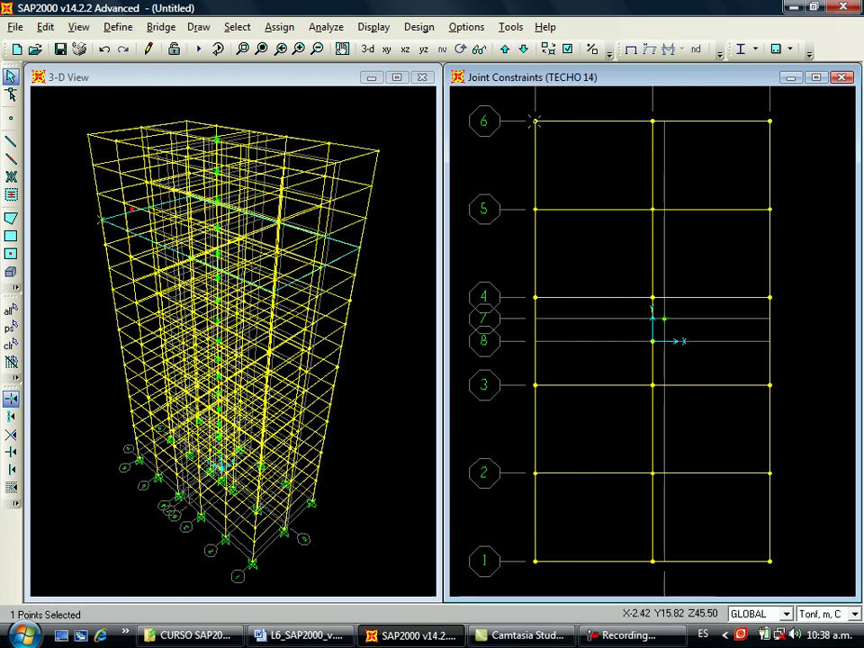
drag(628, 105, 655, 129)
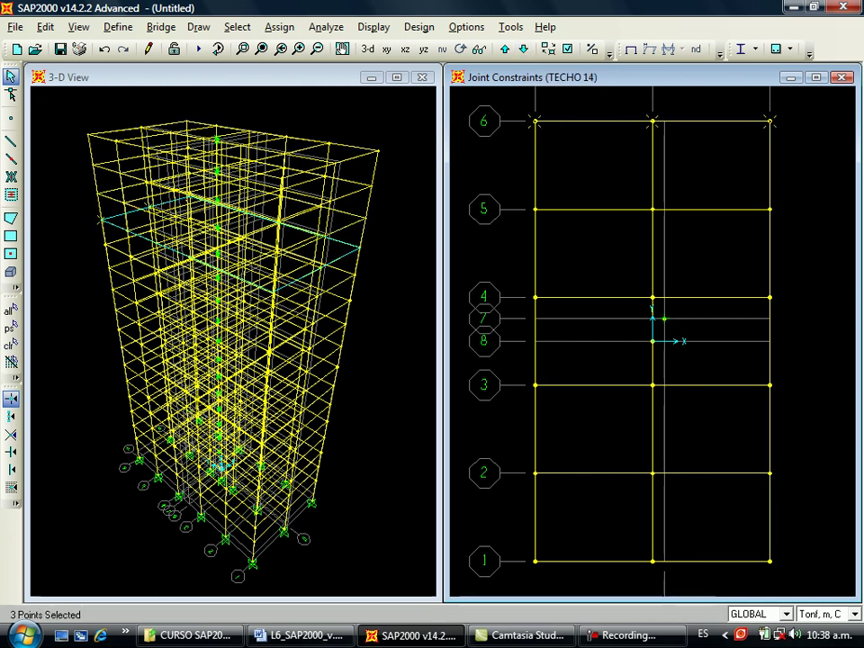
drag(745, 190, 791, 229)
drag(619, 187, 673, 236)
drag(520, 193, 558, 231)
drag(518, 281, 558, 317)
drag(668, 325, 669, 326)
drag(749, 270, 781, 331)
drag(638, 328, 671, 358)
drag(755, 368, 783, 404)
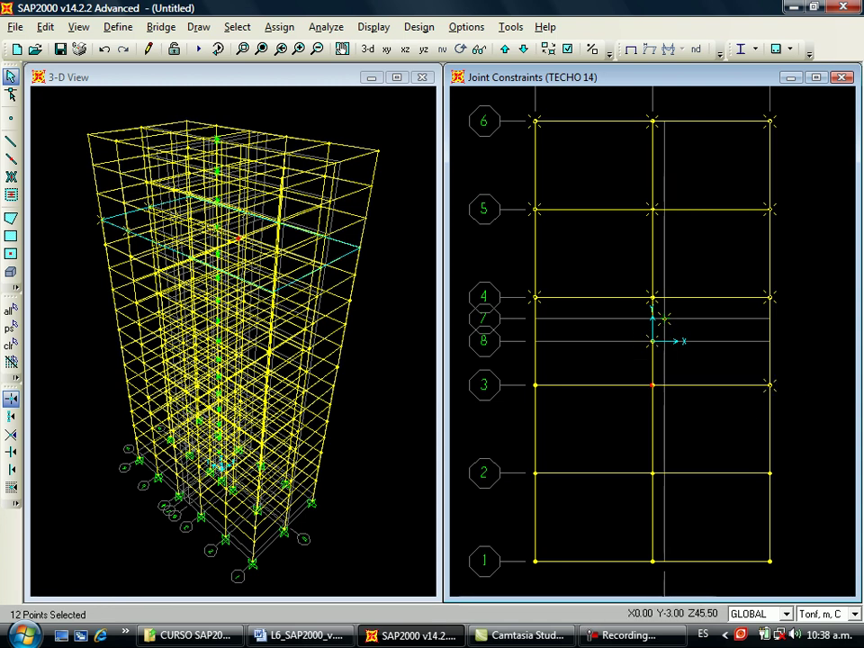
drag(664, 400, 667, 402)
drag(522, 370, 551, 401)
drag(522, 459, 551, 489)
drag(637, 460, 668, 488)
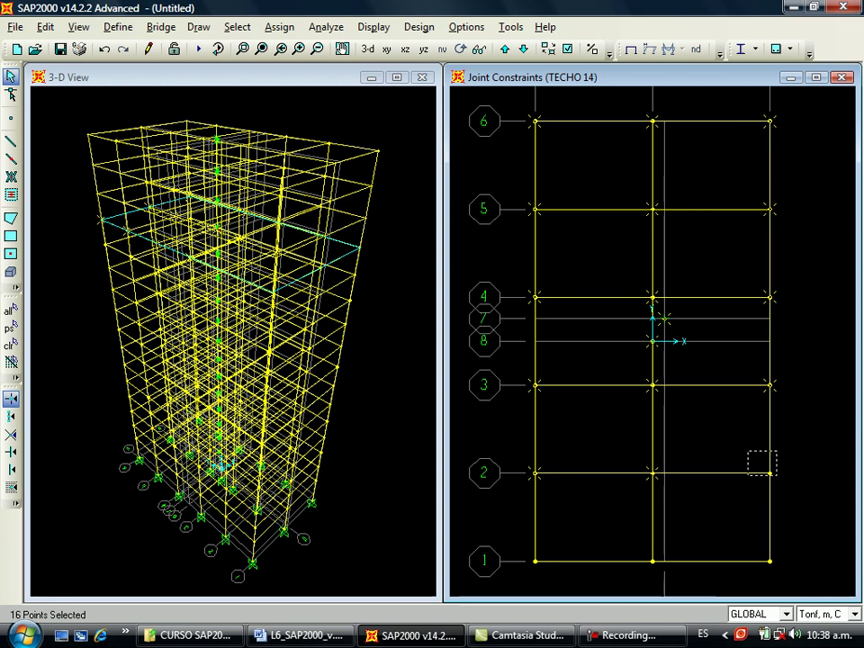
drag(750, 548, 784, 576)
drag(637, 544, 668, 576)
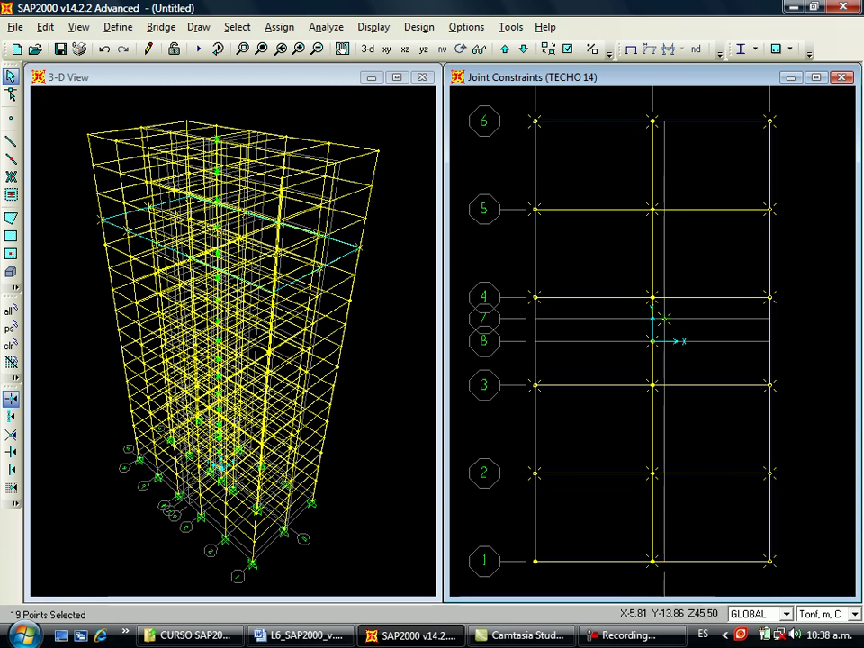
drag(519, 538, 556, 574)
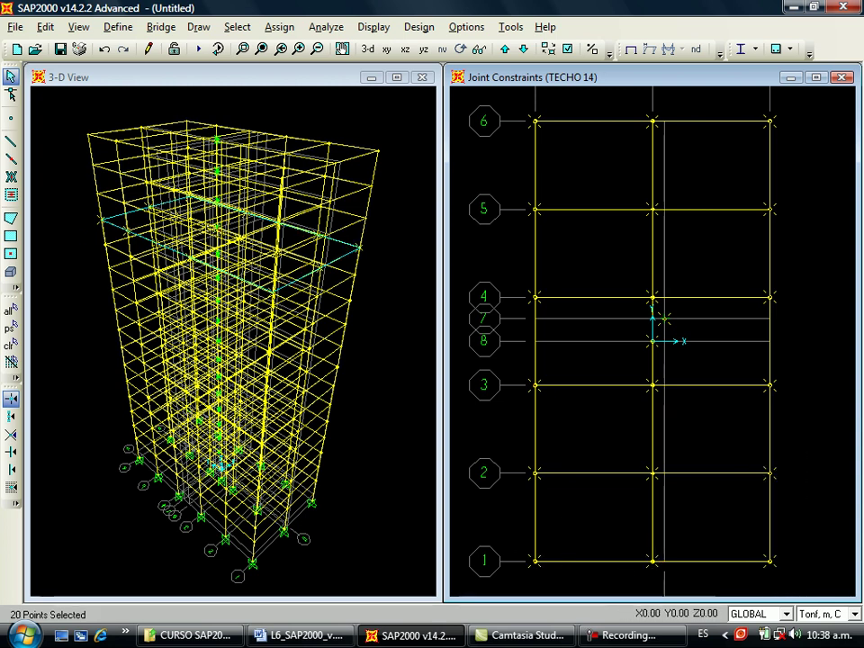
Assign the diaphragm joint constraint TECHO 13 to the selected joints of the Z=45.5 floor.
click(279, 26)
mouse_move(306, 48)
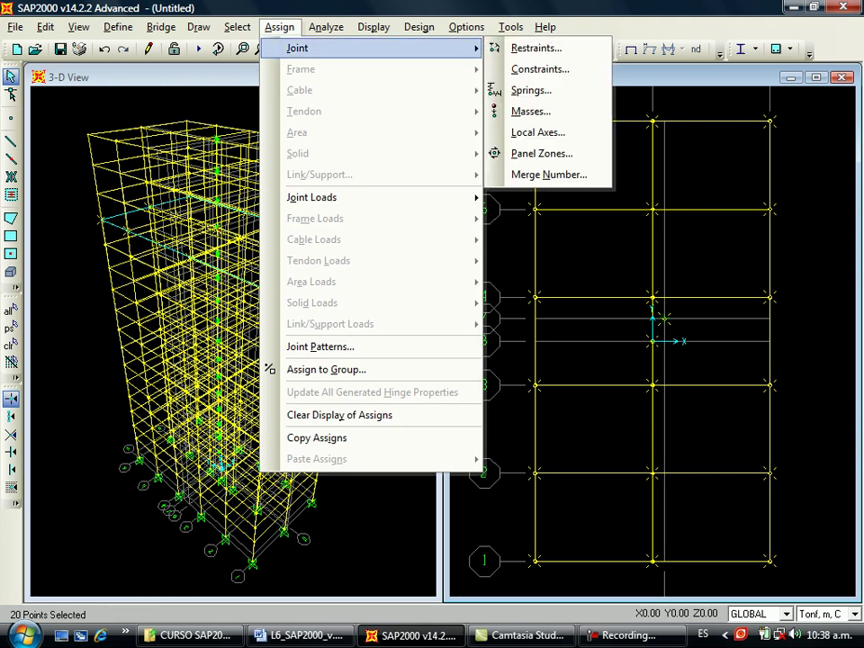
click(540, 69)
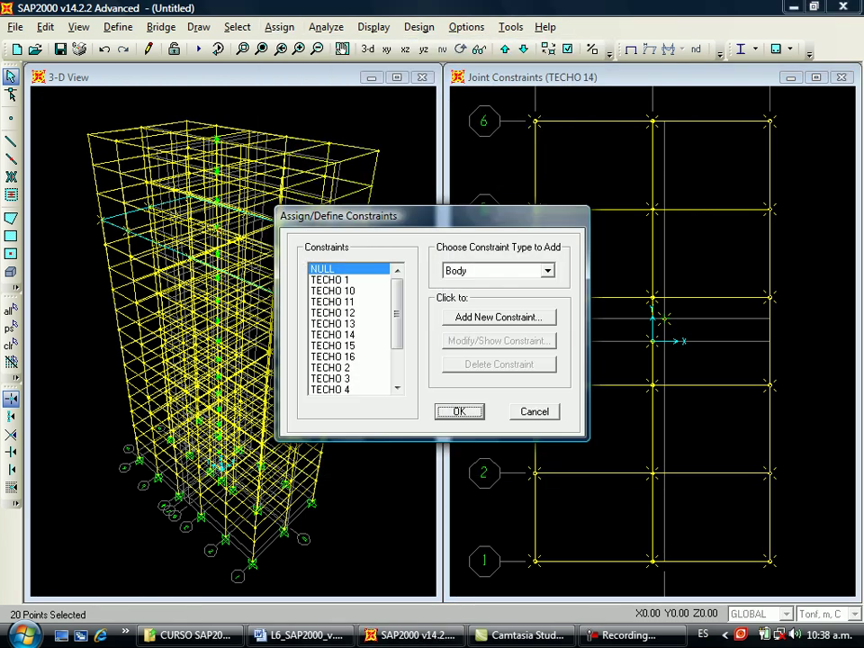
click(333, 323)
click(547, 270)
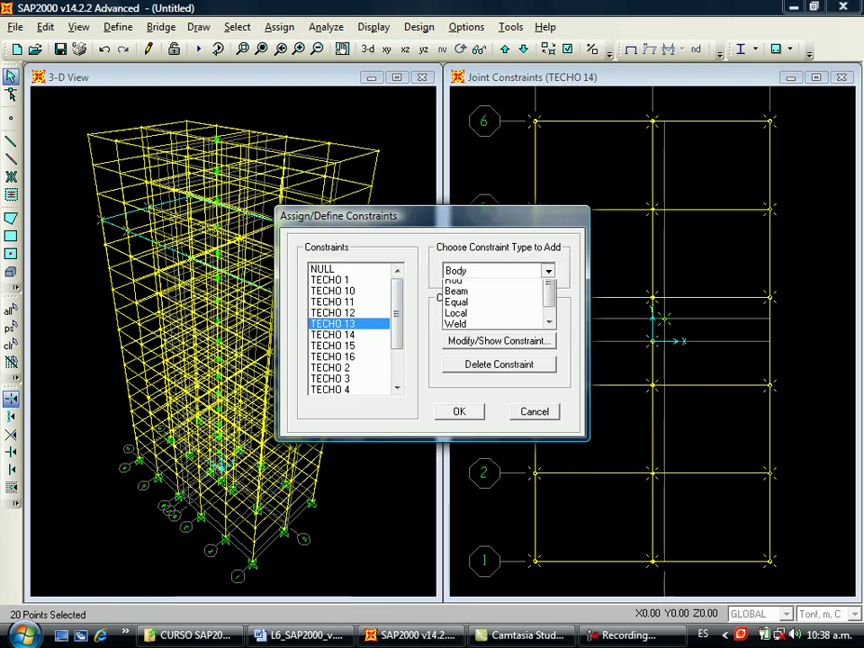
click(477, 295)
click(462, 412)
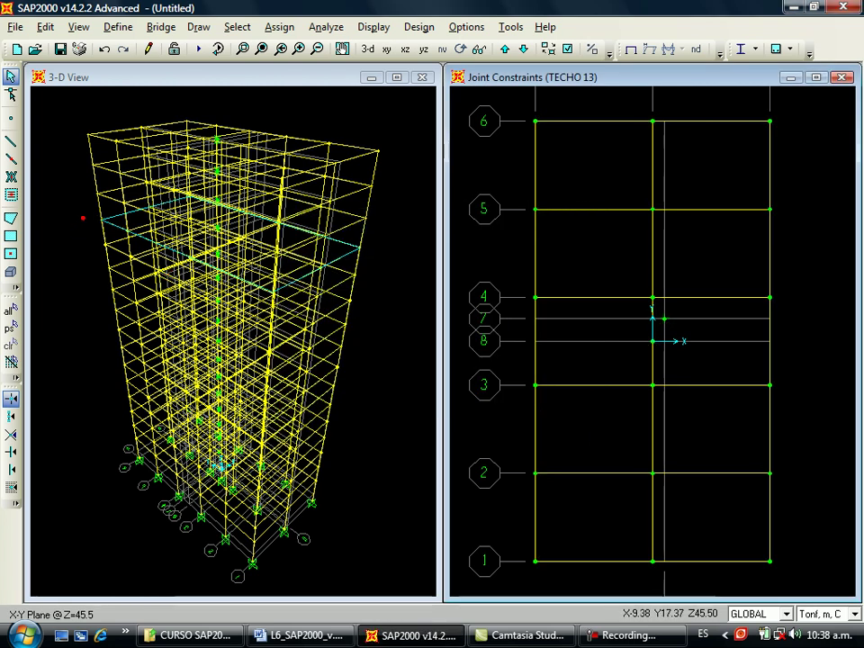
Select every joint of the Z=42 plan, including all beam intersections on gridlines 1 to 6 and both central special joints.
click(522, 48)
drag(517, 108, 565, 150)
click(652, 120)
drag(758, 105, 784, 137)
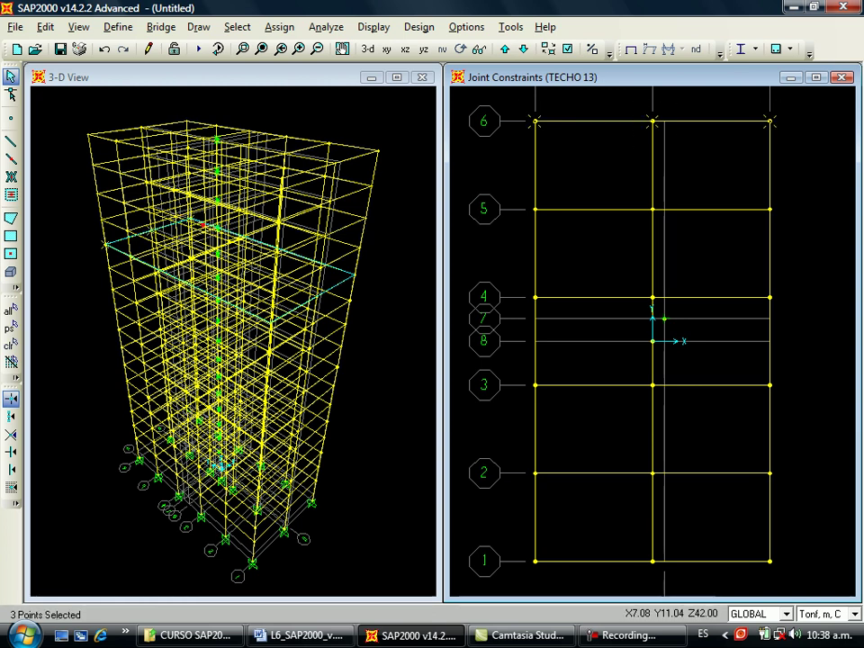
drag(502, 187, 564, 234)
drag(557, 278, 516, 316)
drag(631, 278, 658, 318)
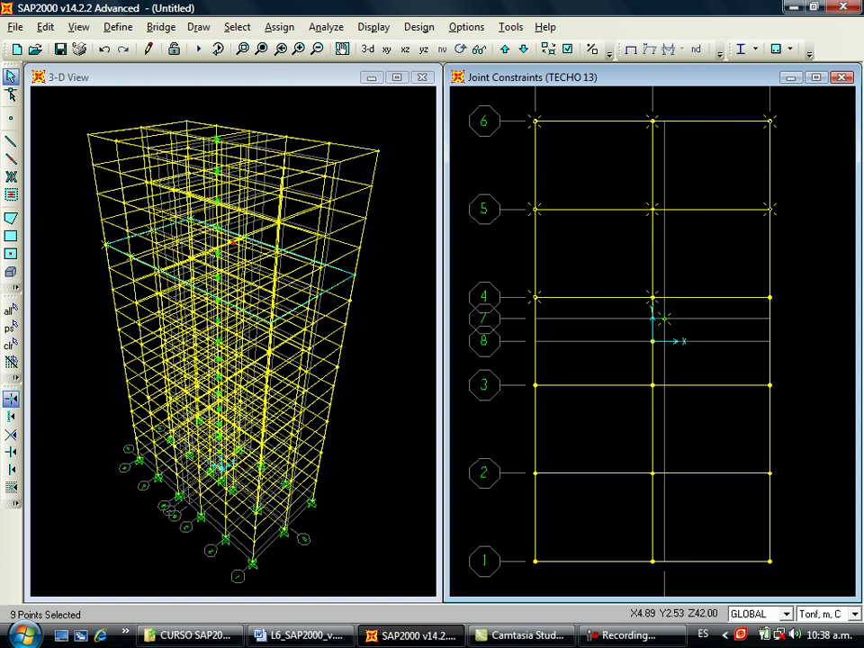
click(770, 297)
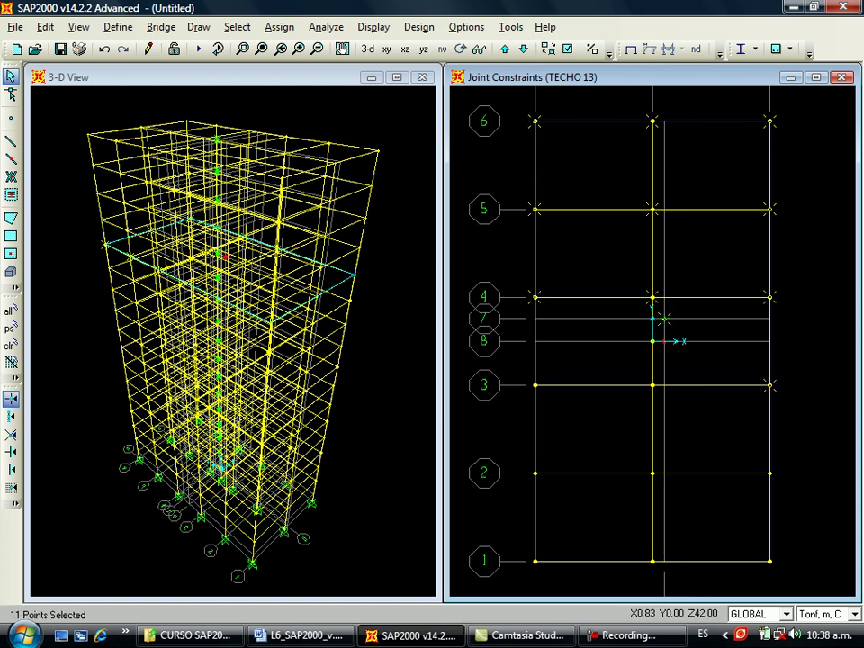
drag(505, 362, 578, 430)
drag(622, 453, 681, 497)
drag(743, 455, 796, 497)
drag(749, 542, 776, 571)
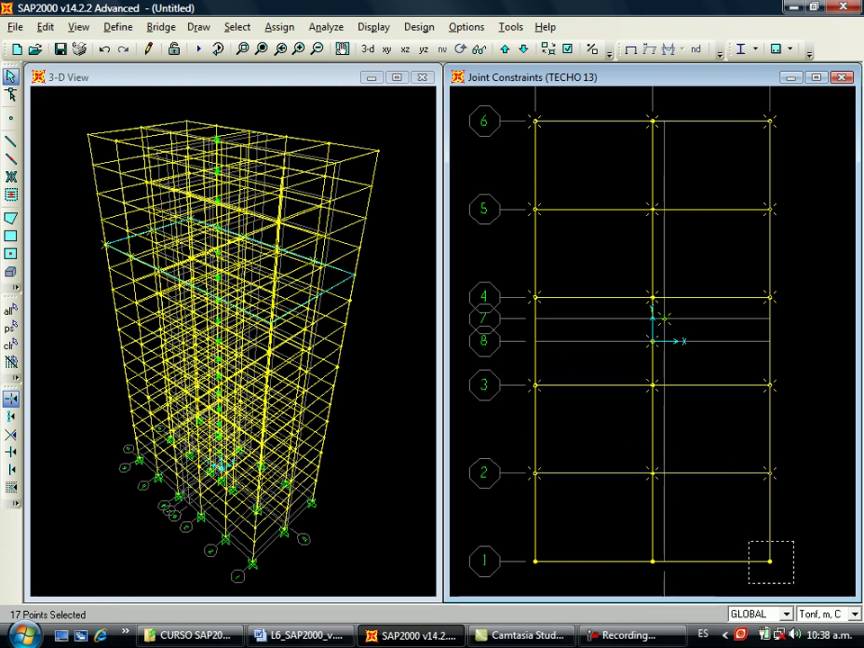
click(652, 560)
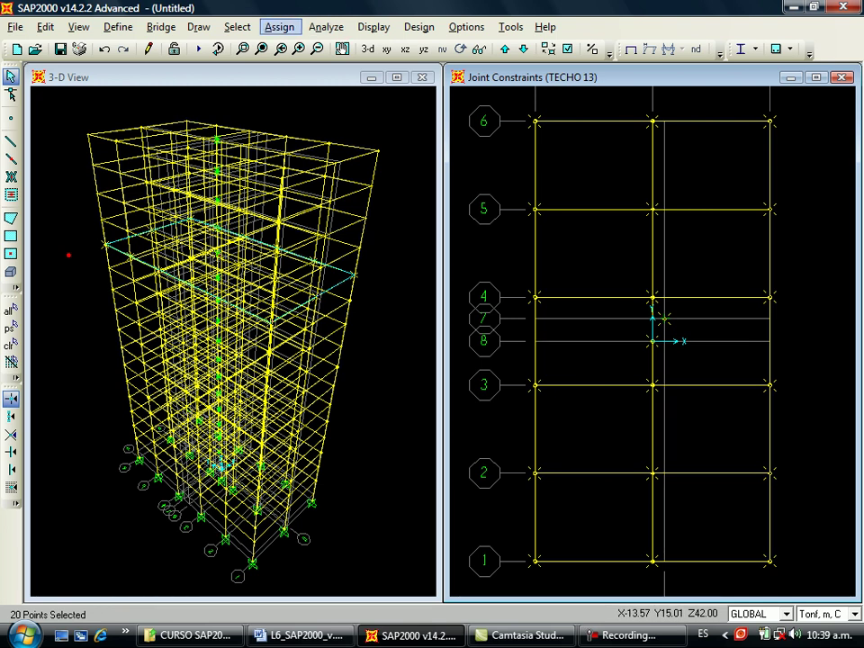
Assign the diaphragm joint constraint TECHO 12 to the selected joints of the Z=42 floor.
click(279, 26)
mouse_move(297, 48)
click(540, 68)
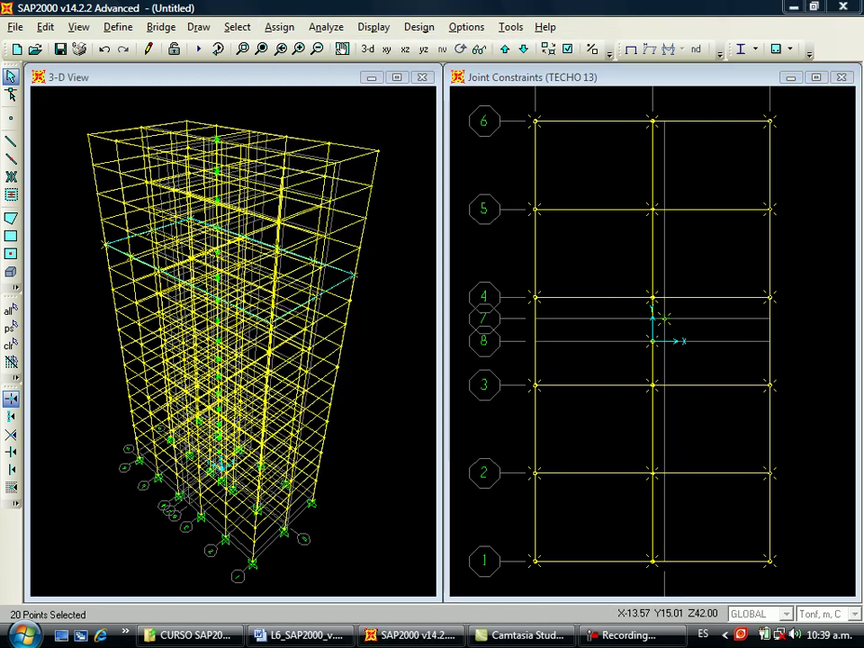
click(333, 312)
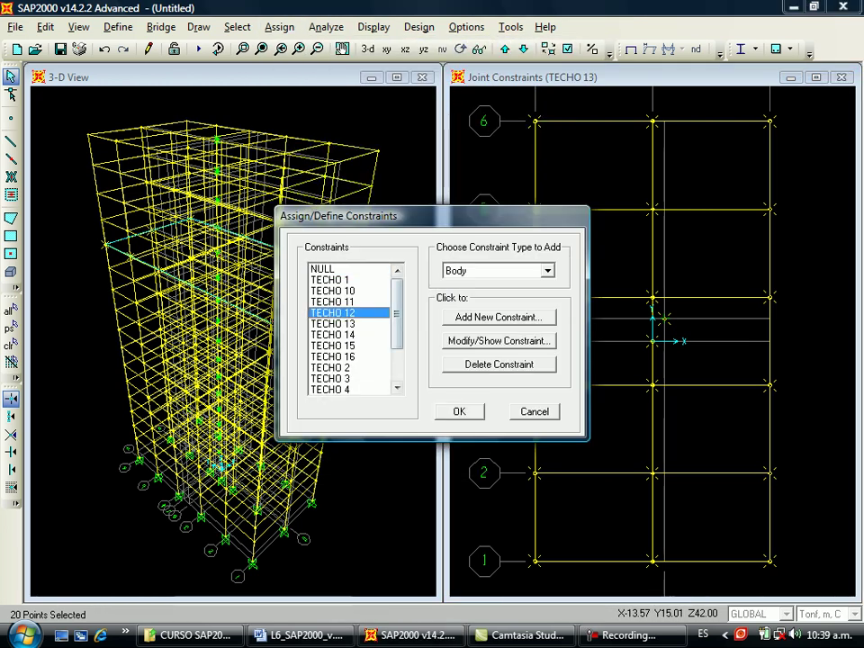
click(548, 270)
click(477, 297)
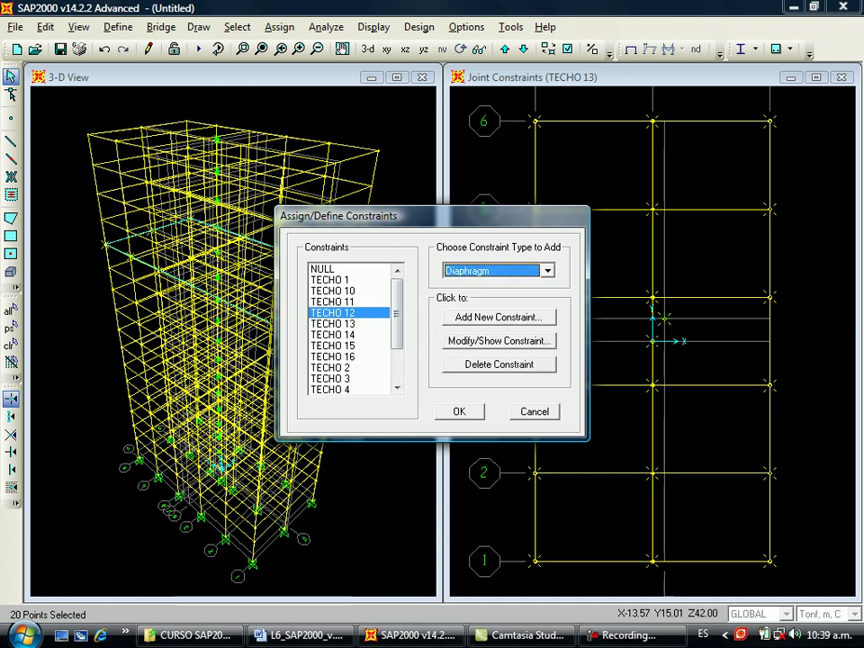
click(459, 411)
Select every joint of the Z=38.5 plan, including all beam intersections on gridlines 1 to 6 and both central special joints.
click(523, 49)
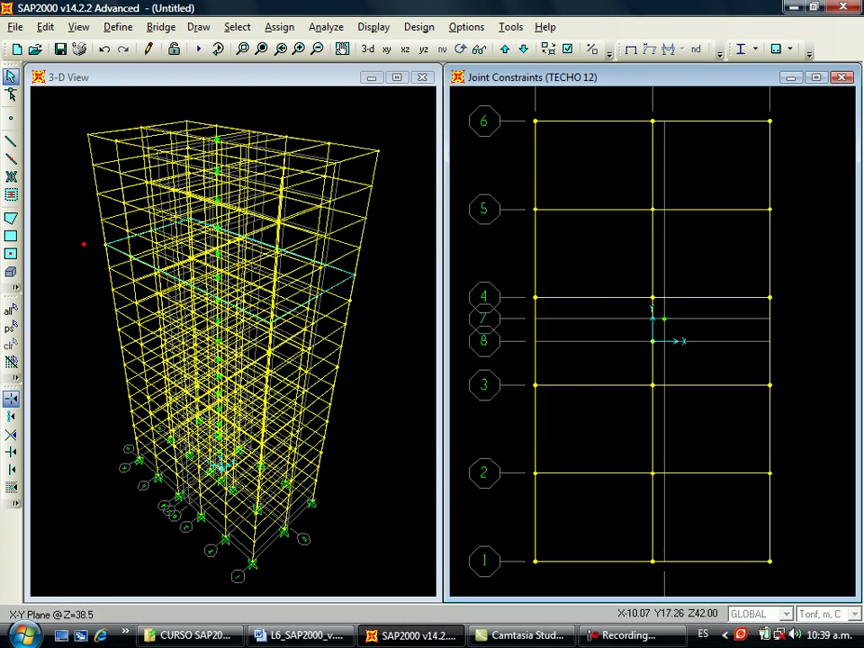
drag(509, 106, 564, 145)
click(652, 121)
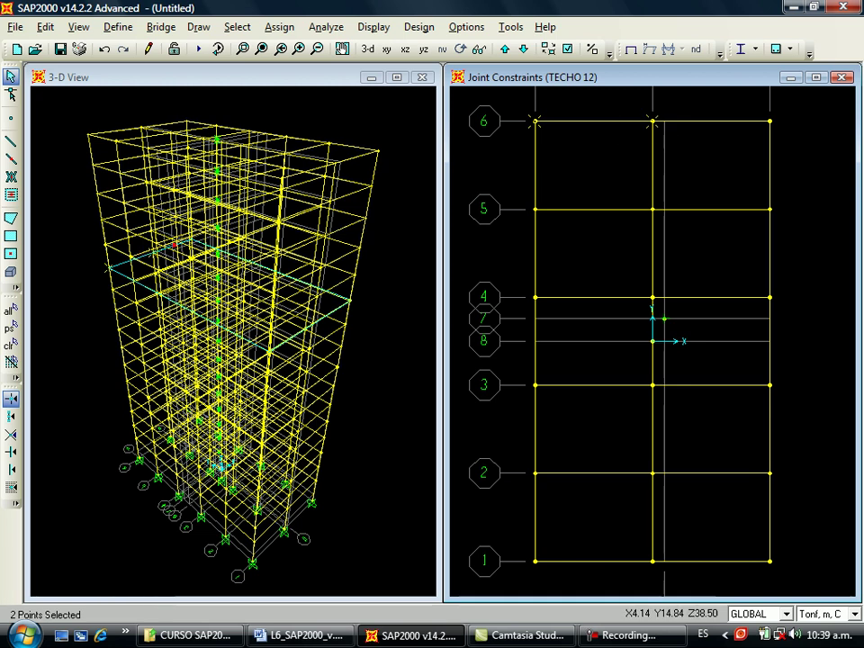
drag(748, 106, 773, 124)
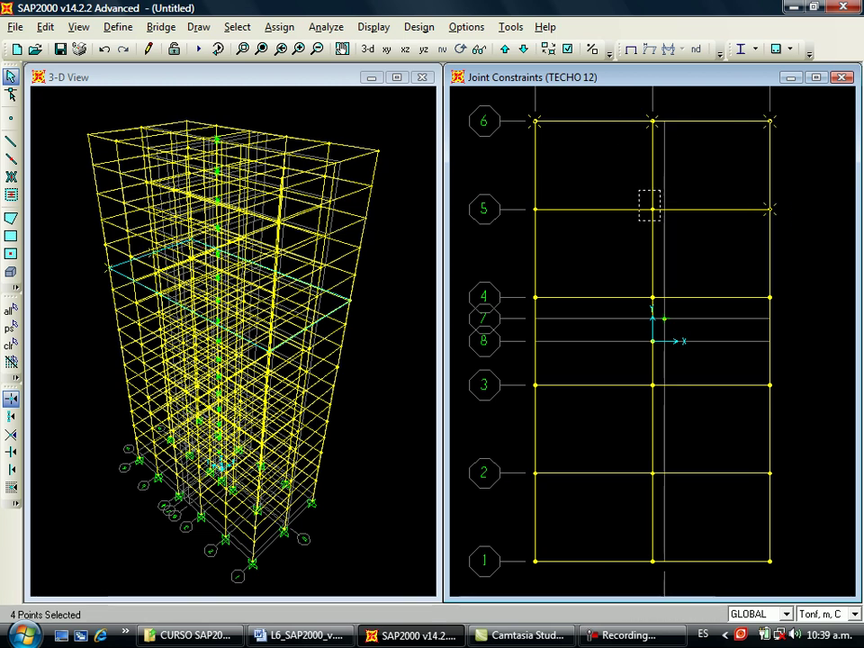
click(535, 210)
click(536, 297)
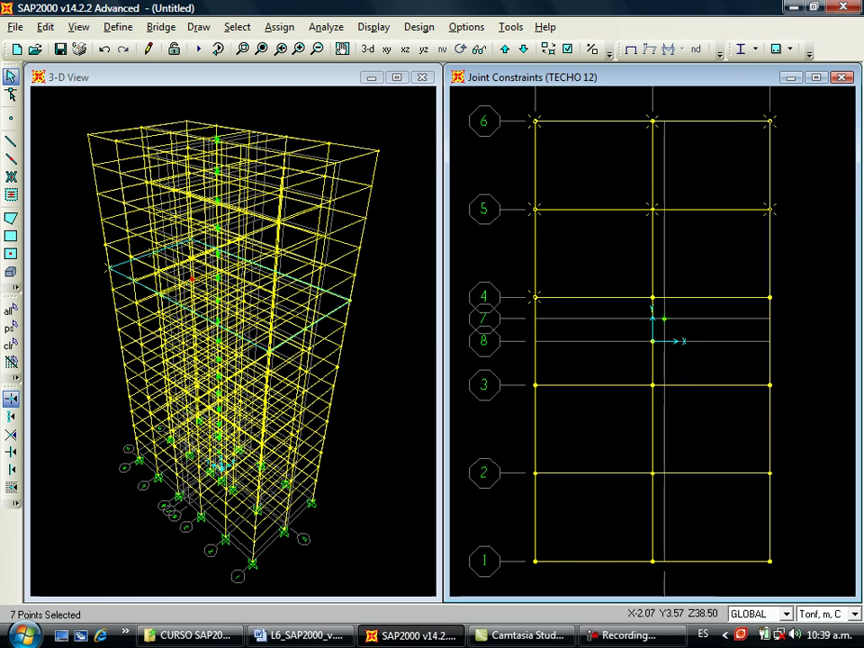
drag(751, 274, 791, 317)
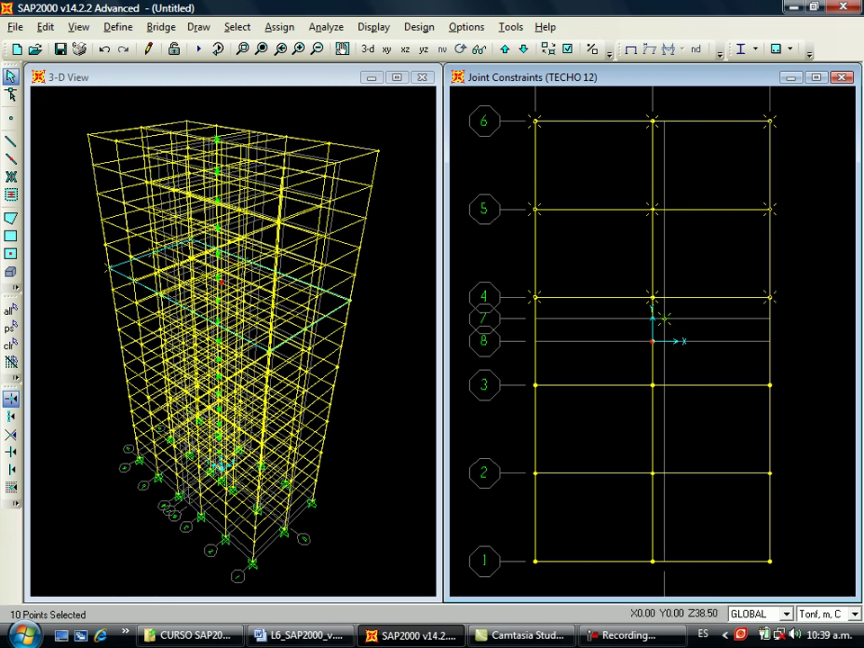
drag(628, 326, 668, 402)
drag(789, 398, 790, 400)
drag(519, 457, 552, 489)
drag(628, 449, 672, 487)
drag(749, 456, 786, 489)
drag(622, 543, 680, 586)
drag(749, 545, 786, 579)
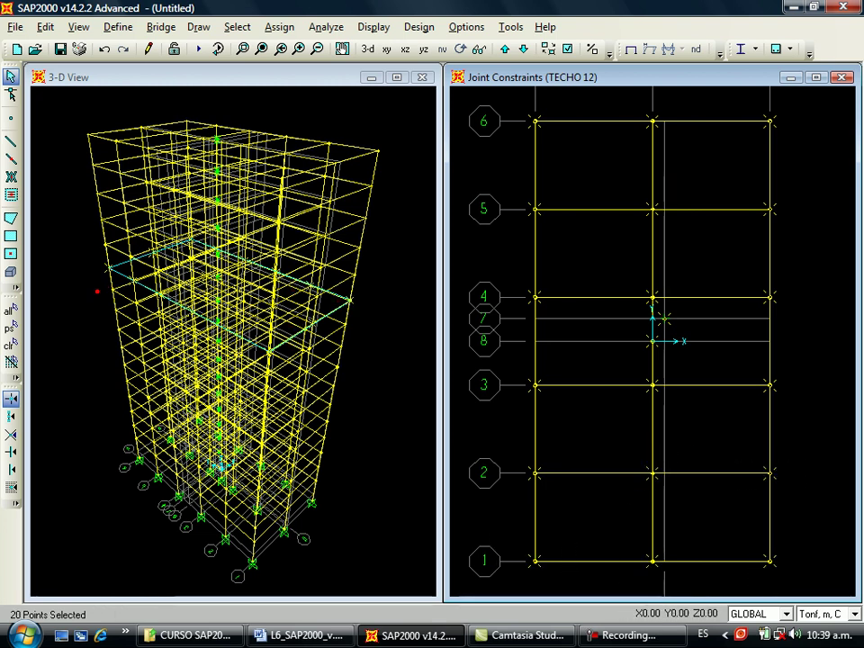
Assign the diaphragm joint constraint TECHO 11 to the selected joints of the Z=38.5 floor.
click(279, 27)
mouse_move(324, 47)
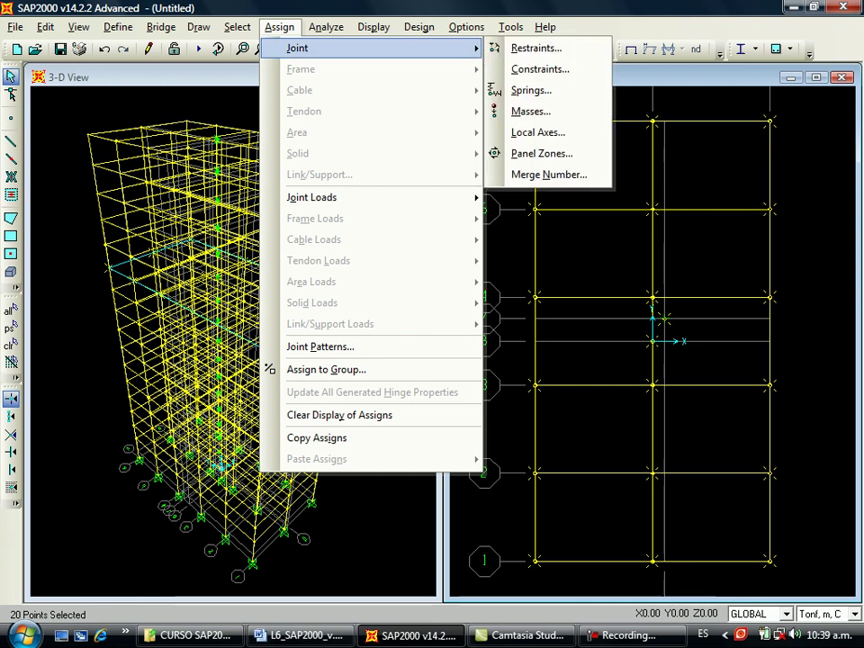
click(541, 69)
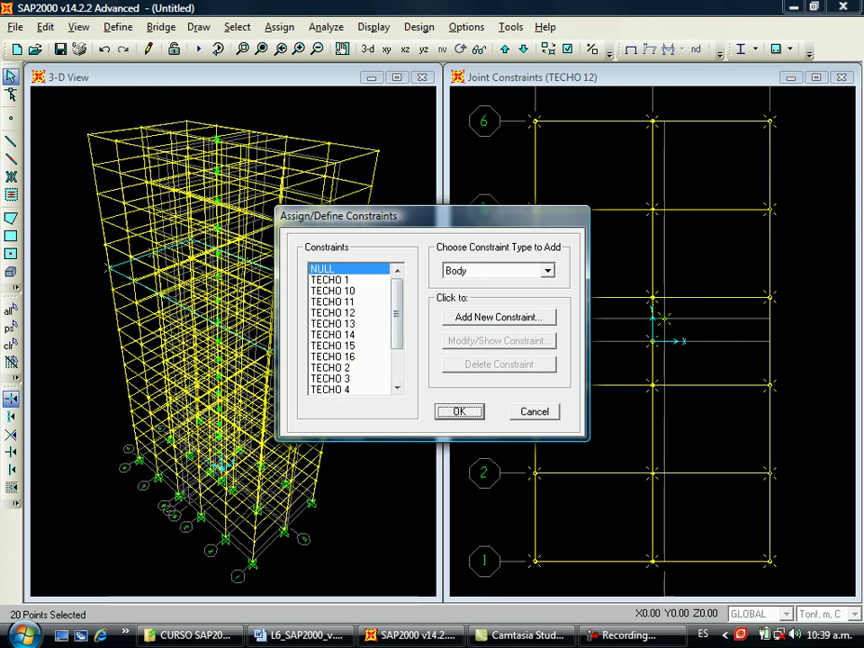
click(333, 303)
click(548, 271)
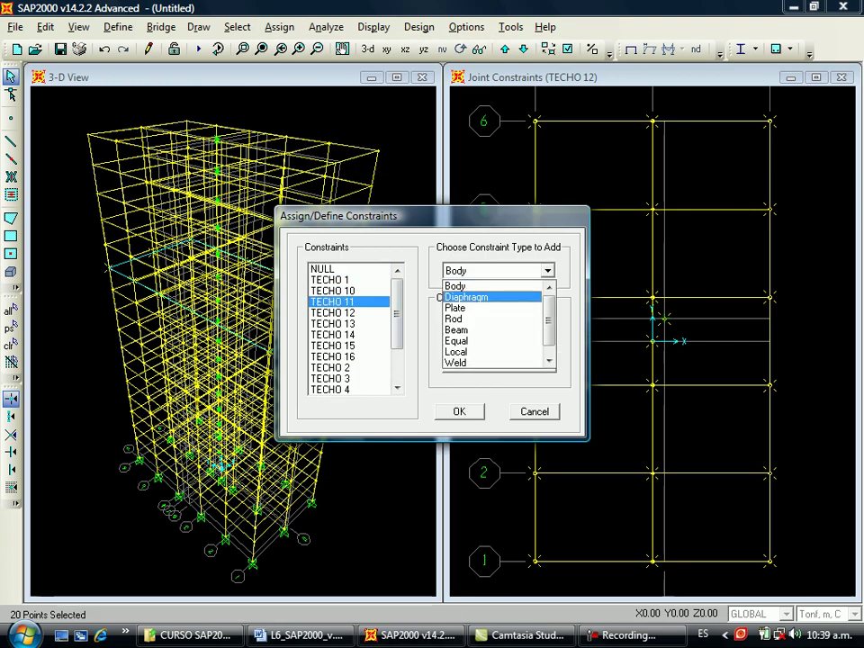
click(468, 297)
click(458, 412)
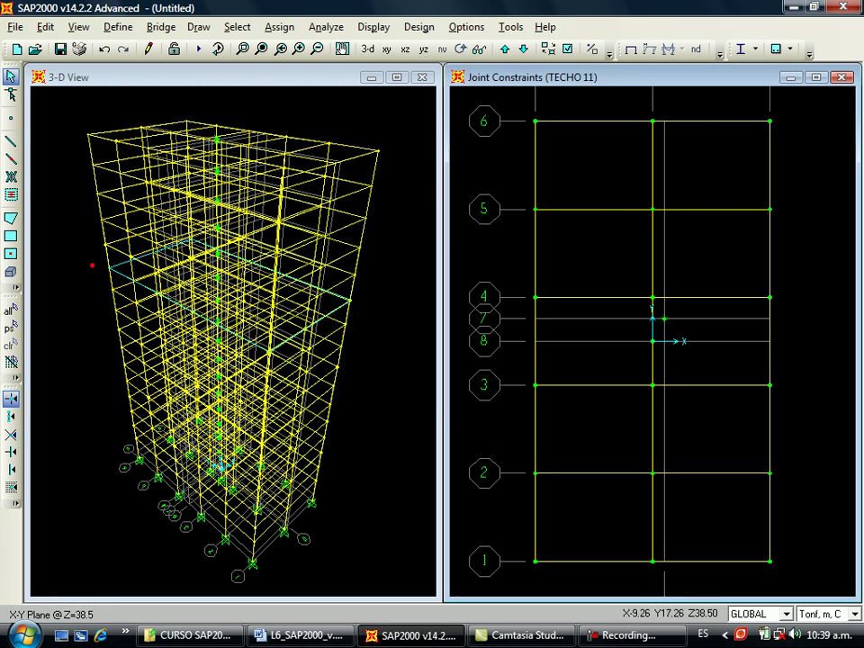
Select the joints of the Z=35 plan on gridlines 6, 5 and 4 together with both central special joints.
click(524, 49)
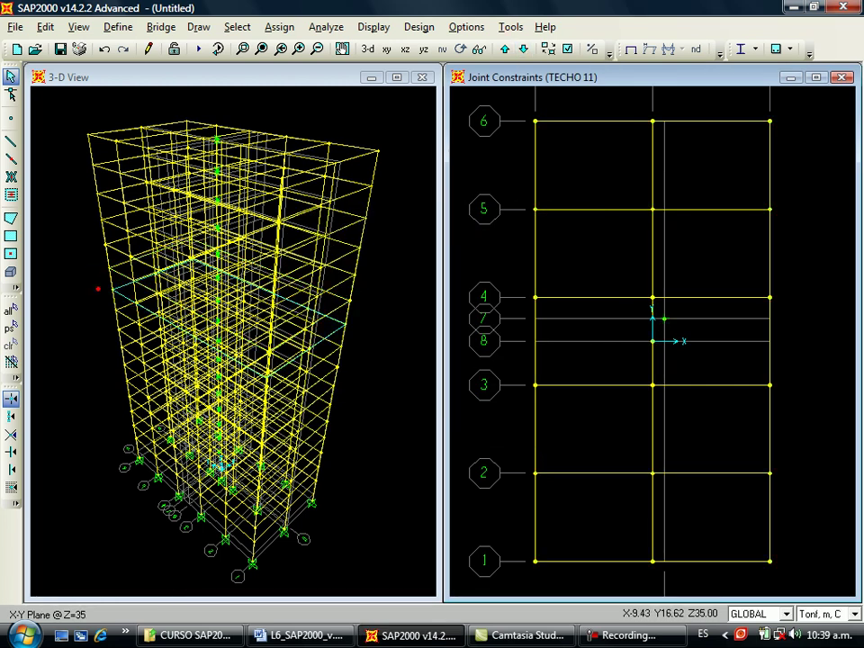
click(535, 120)
click(653, 120)
click(770, 120)
click(652, 209)
click(536, 209)
drag(619, 286, 688, 342)
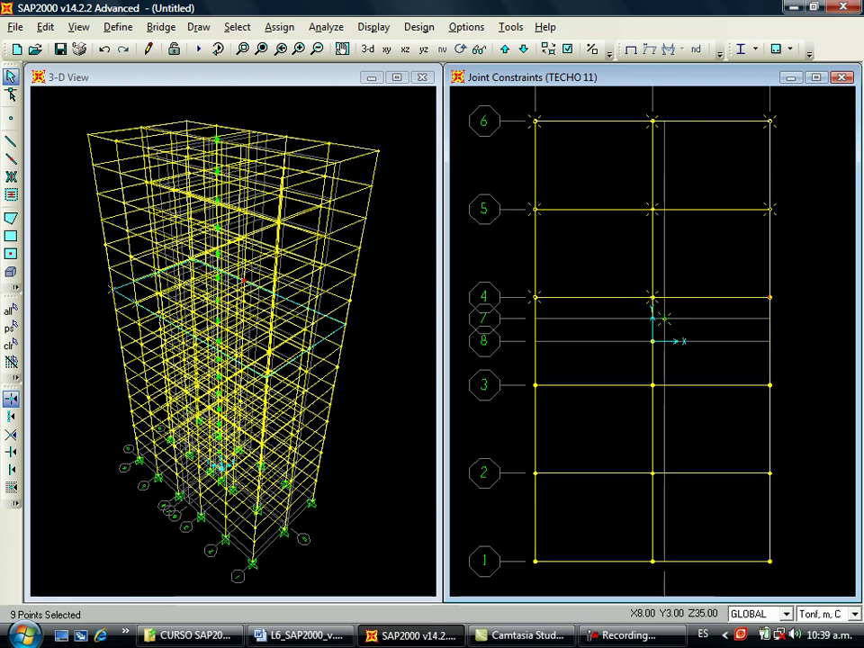
click(770, 298)
click(653, 341)
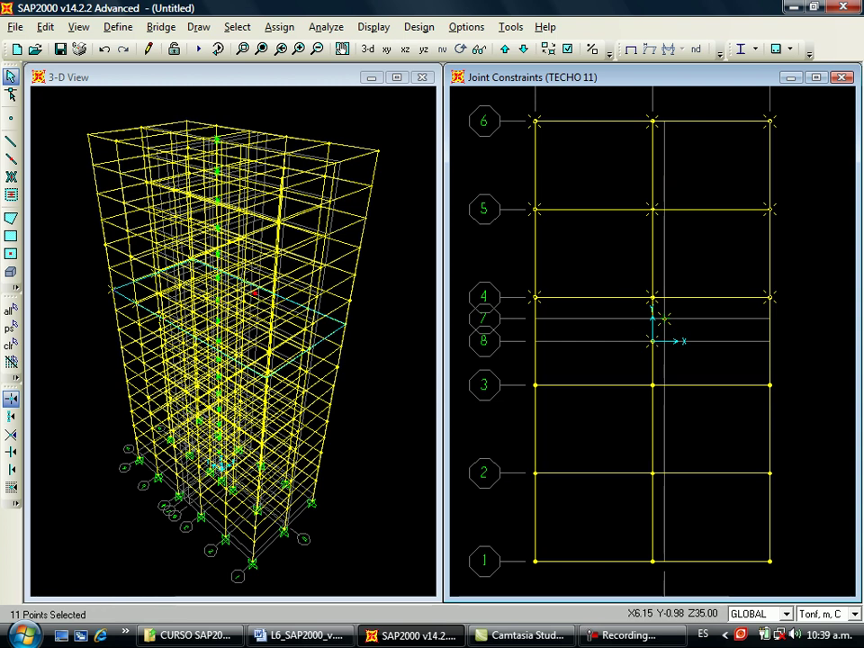
Add all the joints on grid lines 3, 2 and 1 of the Z=35 m floor plan to the selection.
click(769, 385)
click(536, 385)
drag(521, 451, 552, 488)
drag(636, 454, 670, 488)
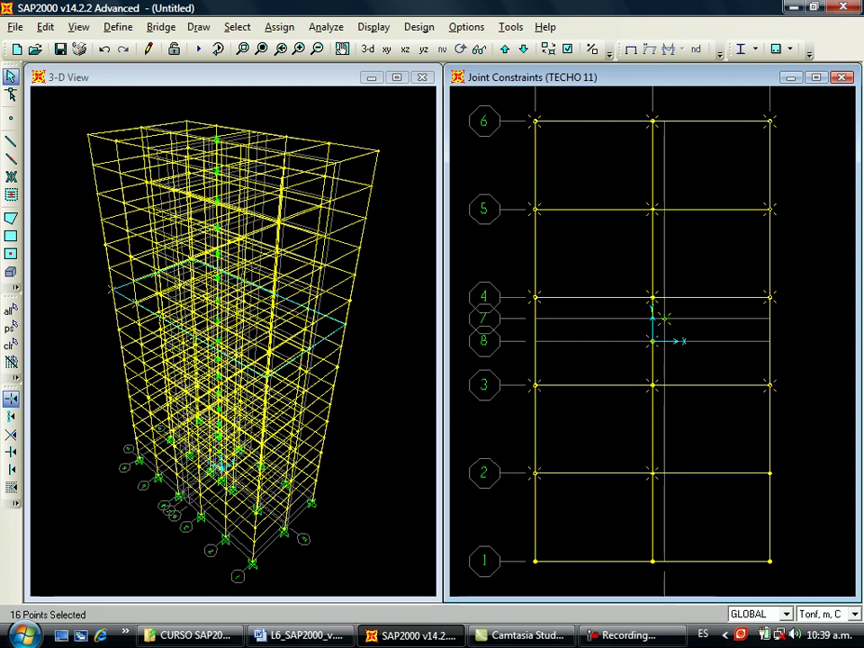
drag(753, 458, 787, 489)
drag(751, 543, 787, 577)
drag(632, 541, 669, 577)
drag(515, 541, 553, 577)
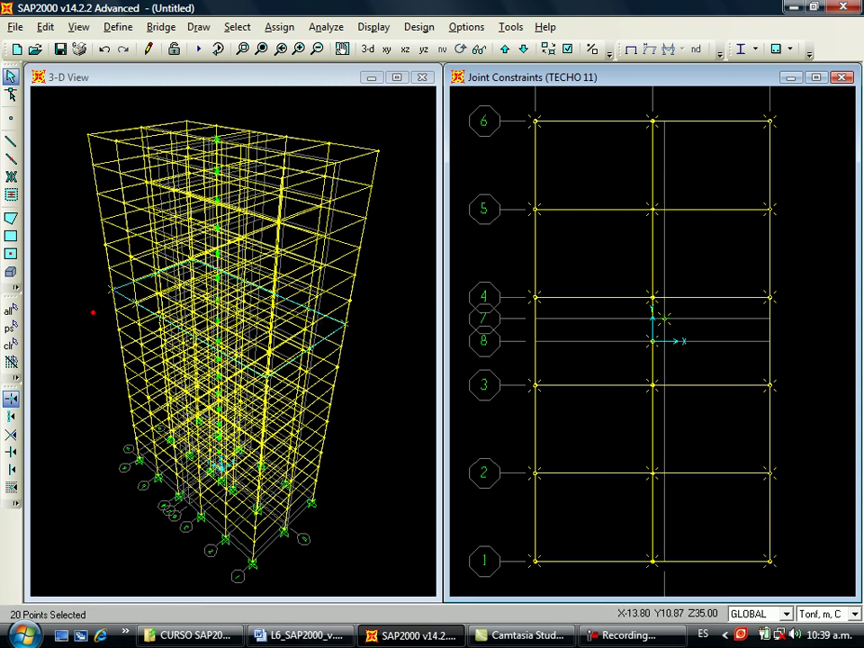
Assign the TECHO 10 joint constraint to the selected joints, with Diaphragm as the constraint type.
click(279, 26)
mouse_move(297, 48)
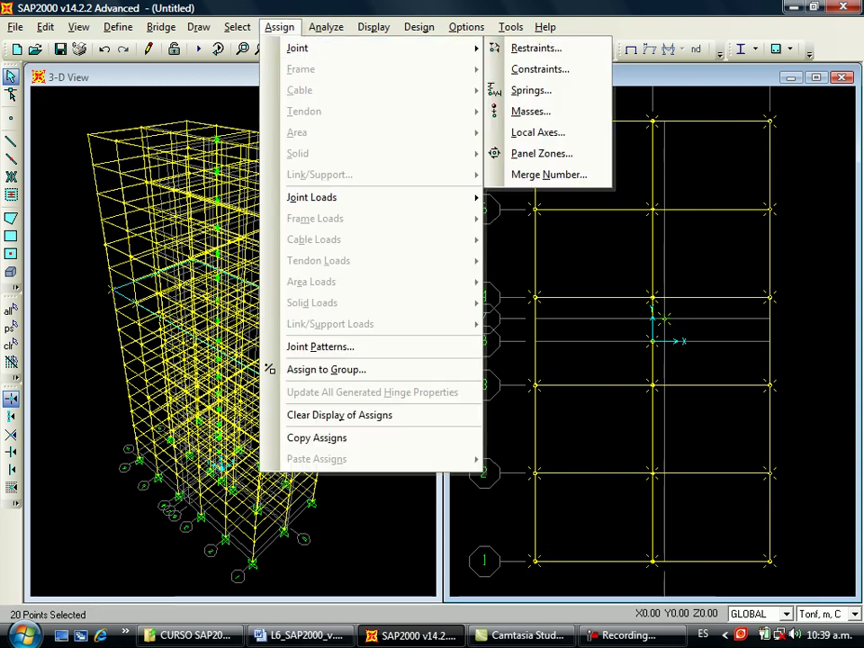
click(540, 69)
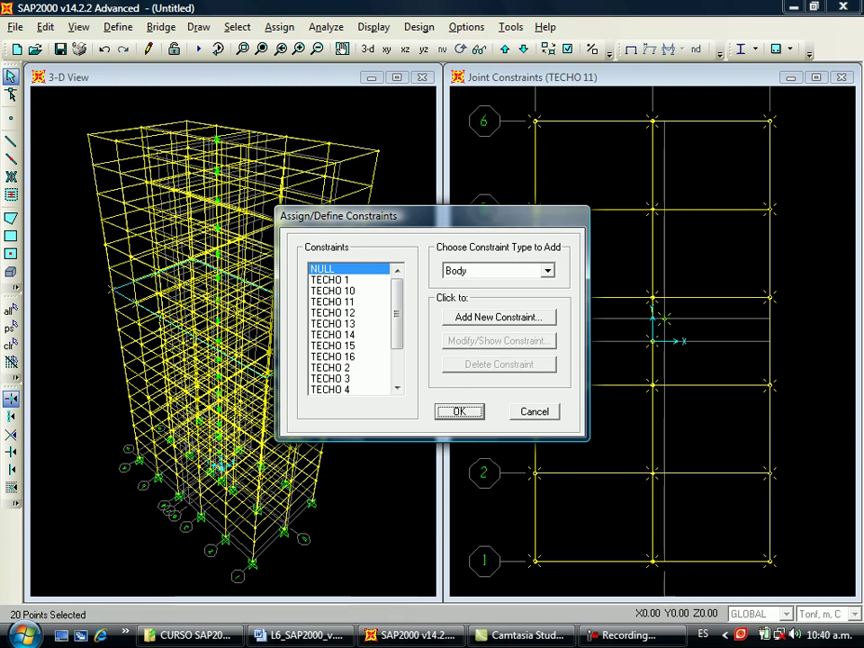
click(332, 290)
click(546, 270)
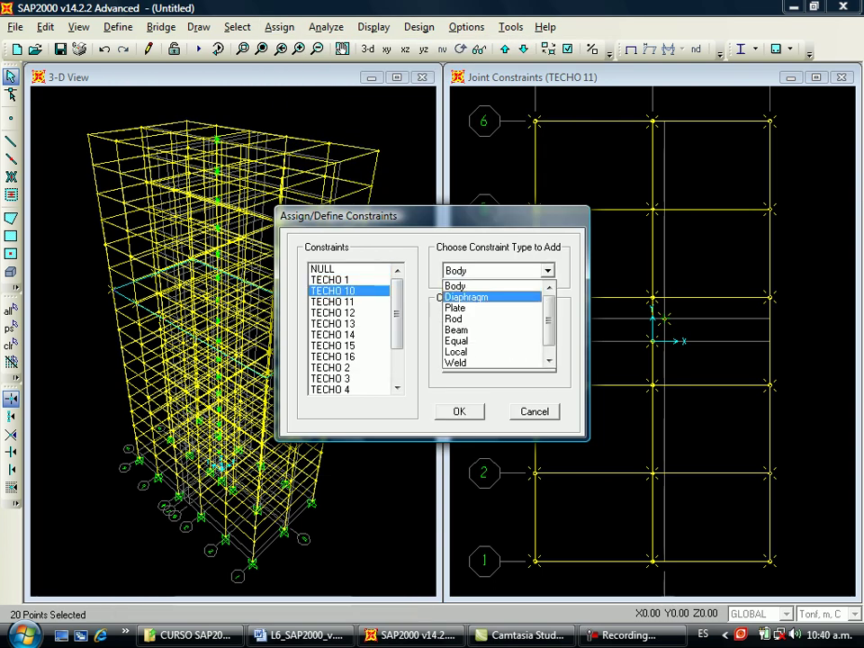
click(468, 296)
click(459, 411)
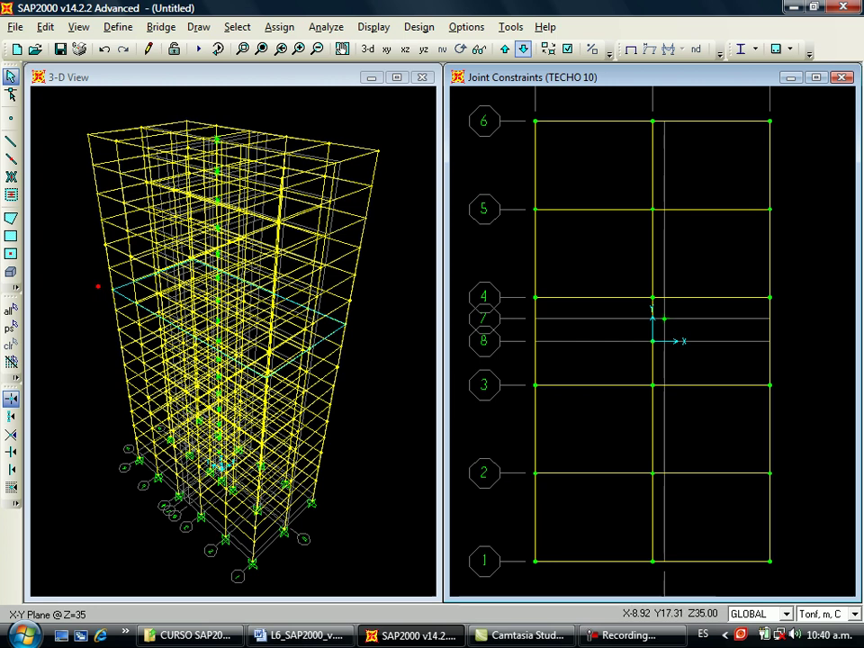
On the floor plan at Z=31.5 m, select the joints on grid lines 6, 5, 4, 7, 8 and 3.
click(535, 120)
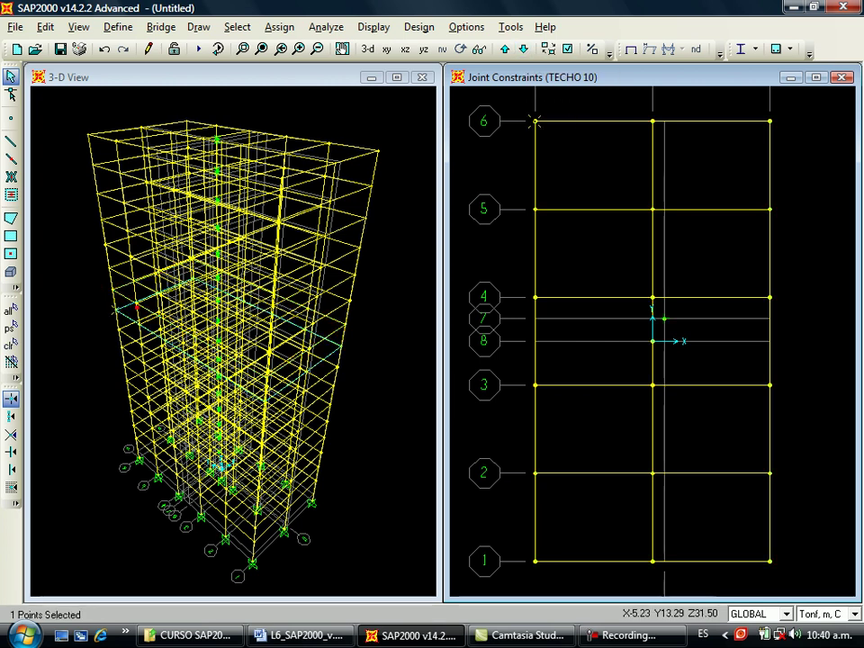
click(653, 121)
click(770, 209)
click(653, 209)
click(535, 209)
click(535, 297)
drag(684, 324, 684, 324)
drag(800, 327, 800, 327)
drag(786, 365, 752, 410)
drag(634, 330, 668, 404)
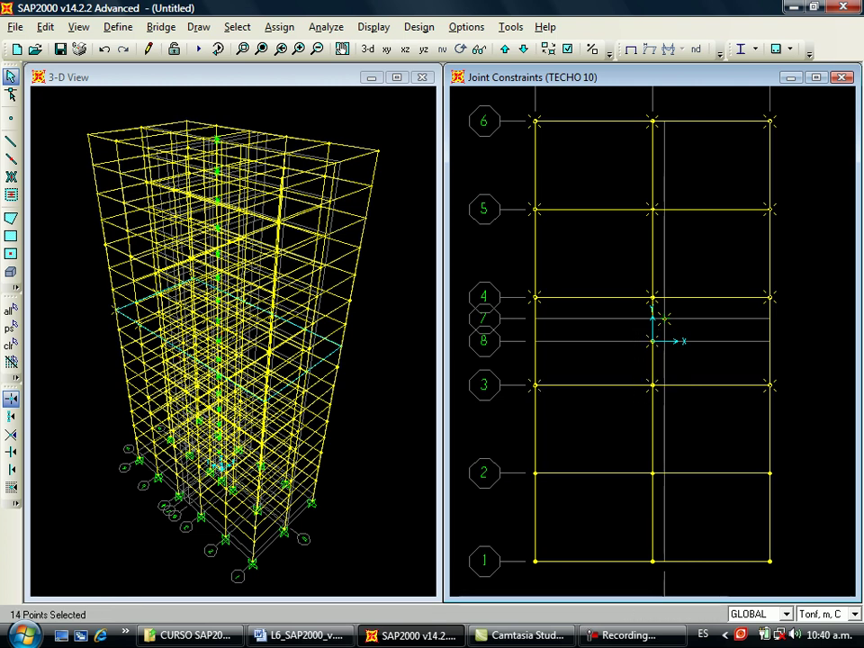
Add the six joints on grid lines 2 and 1 of the Z=31.5 m plan to the selection.
drag(511, 449, 559, 497)
drag(623, 459, 704, 505)
drag(738, 458, 796, 501)
drag(744, 554, 797, 586)
drag(621, 535, 685, 585)
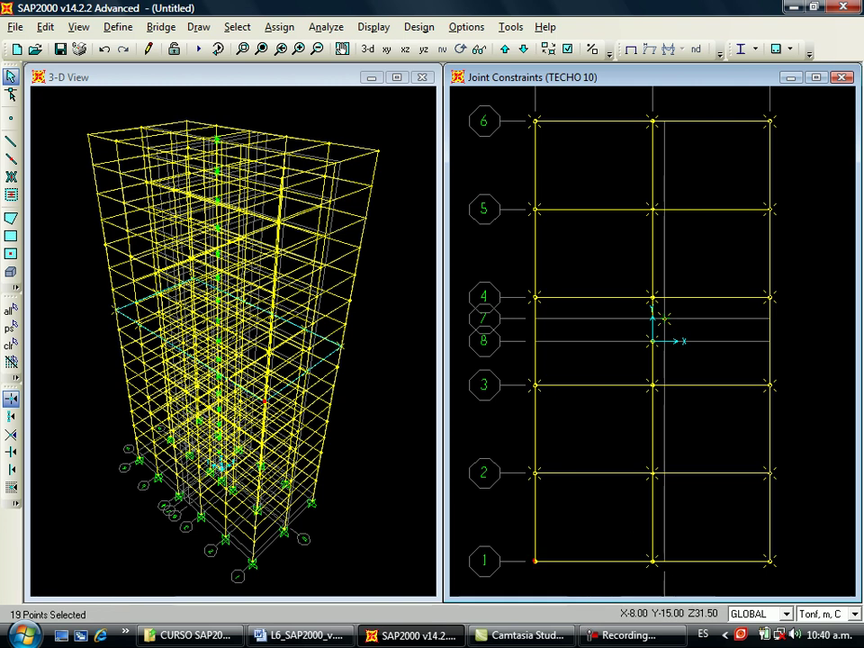
drag(556, 584, 556, 583)
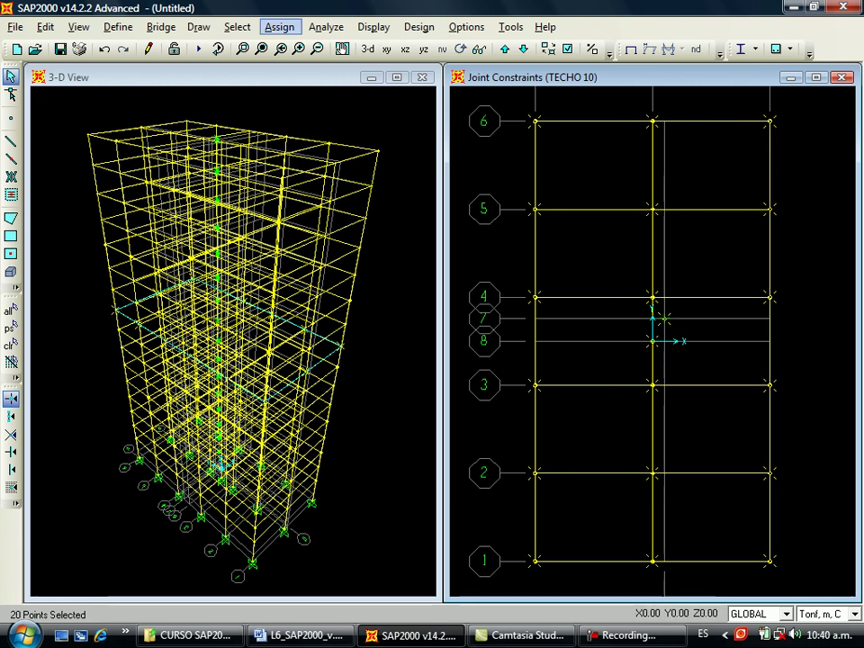
Assign the TECHO 9 joint constraint to the selected joints, with Diaphragm as the constraint type.
click(279, 27)
mouse_move(297, 48)
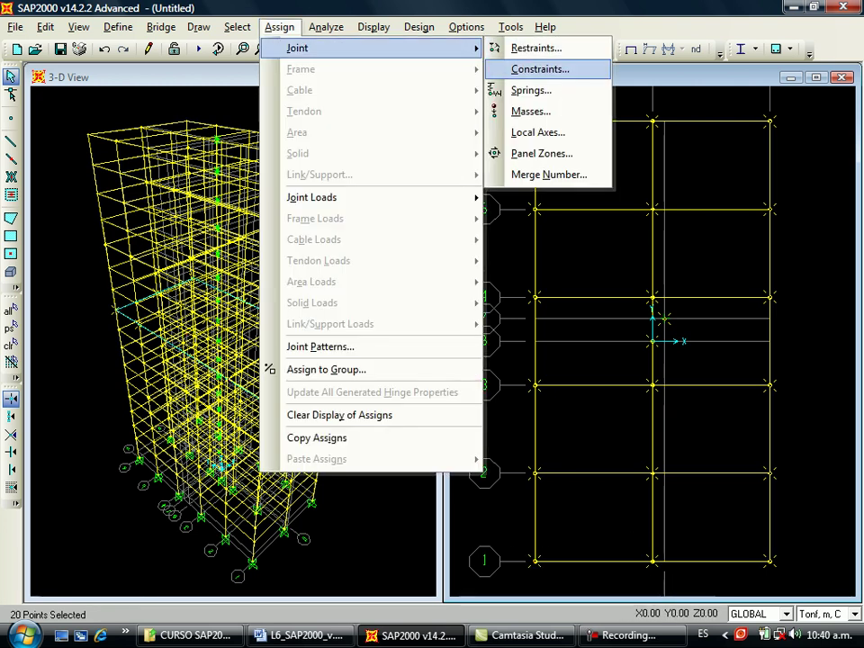
click(541, 70)
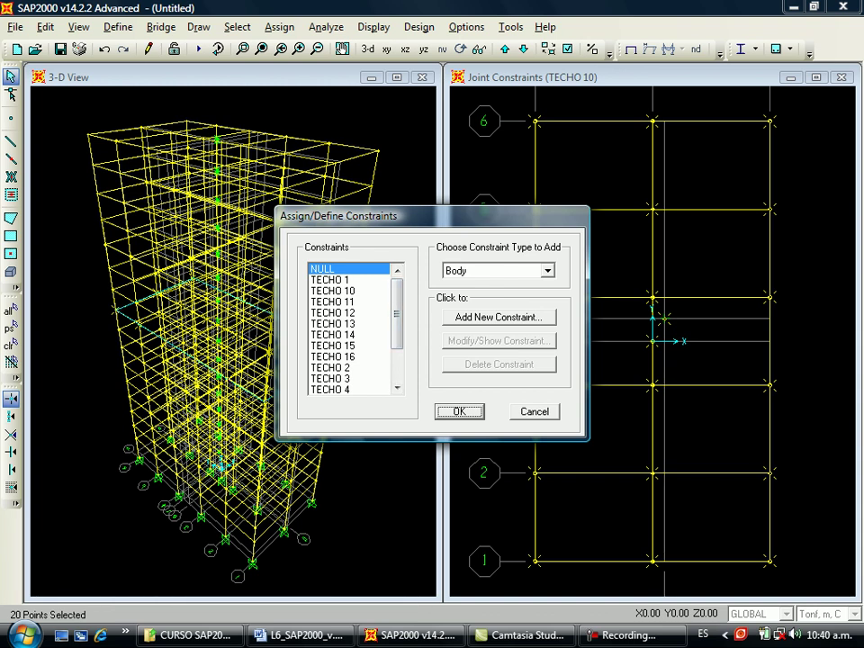
scroll(351, 328, down, 2)
click(331, 390)
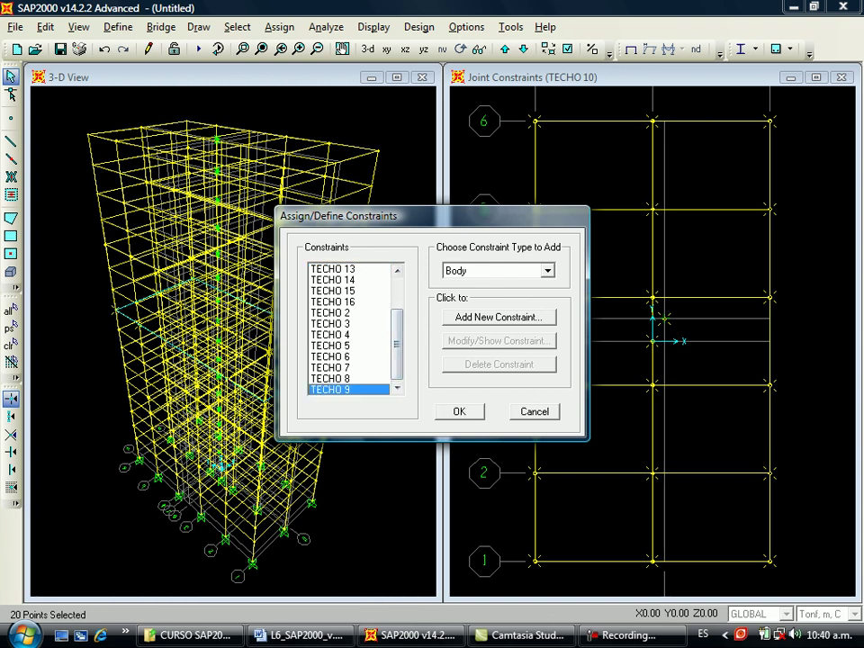
click(548, 271)
click(468, 297)
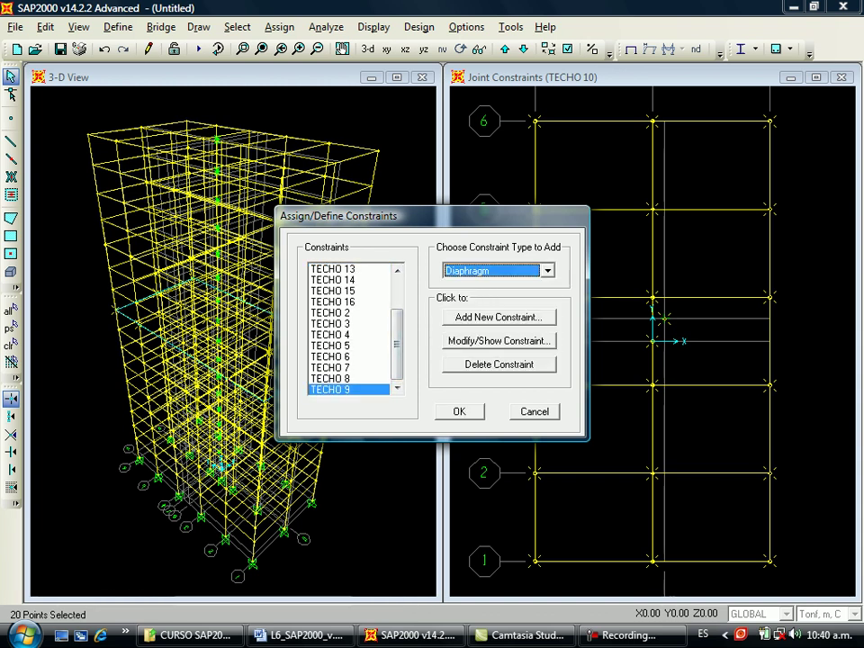
click(460, 411)
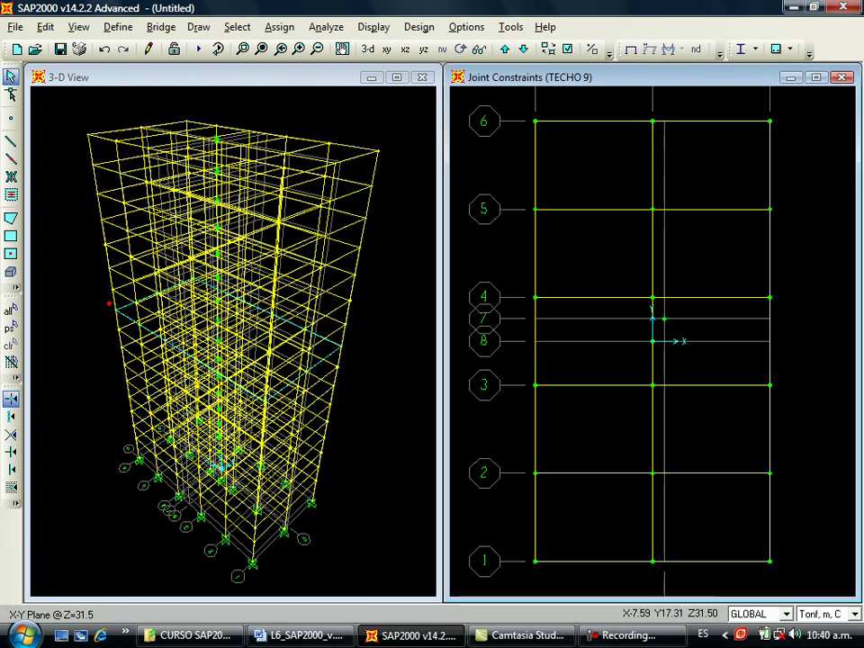
On the floor plan at Z=28 m, select the joints on grid lines 6, 5, 4, 7, 8 and 3.
drag(513, 106, 557, 151)
click(652, 119)
click(770, 119)
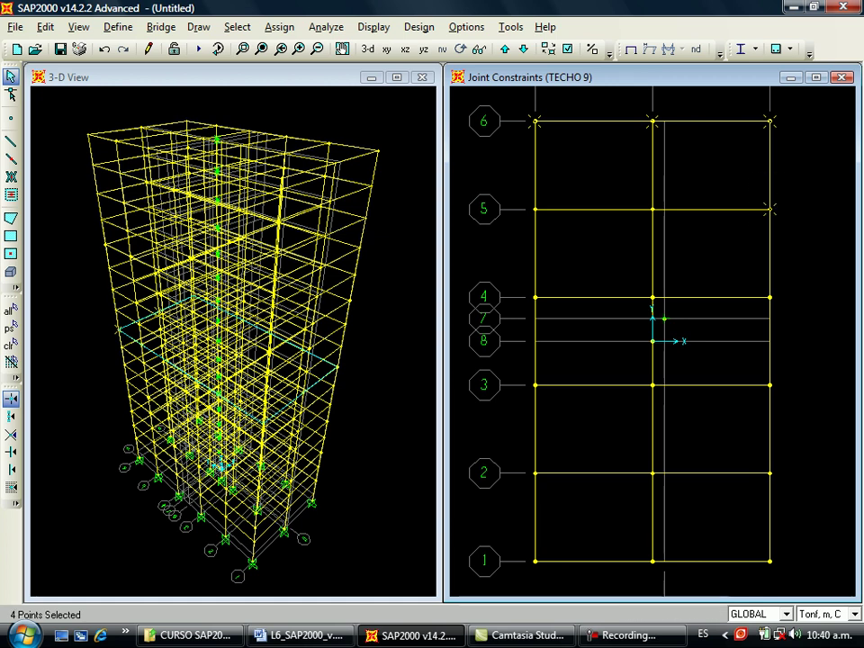
drag(622, 180, 677, 232)
click(770, 209)
drag(634, 273, 669, 321)
drag(752, 266, 798, 328)
drag(637, 324, 670, 401)
drag(749, 370, 788, 402)
drag(518, 369, 554, 401)
Add the six joints on grid lines 2 and 1 of the Z=28 m plan to the selection.
drag(522, 451, 553, 489)
drag(657, 489, 658, 489)
drag(753, 539, 791, 579)
drag(637, 543, 672, 580)
drag(517, 544, 553, 579)
Assign the TECHO 8 joint constraint to the selected joints, with Diaphragm as the constraint type.
click(279, 27)
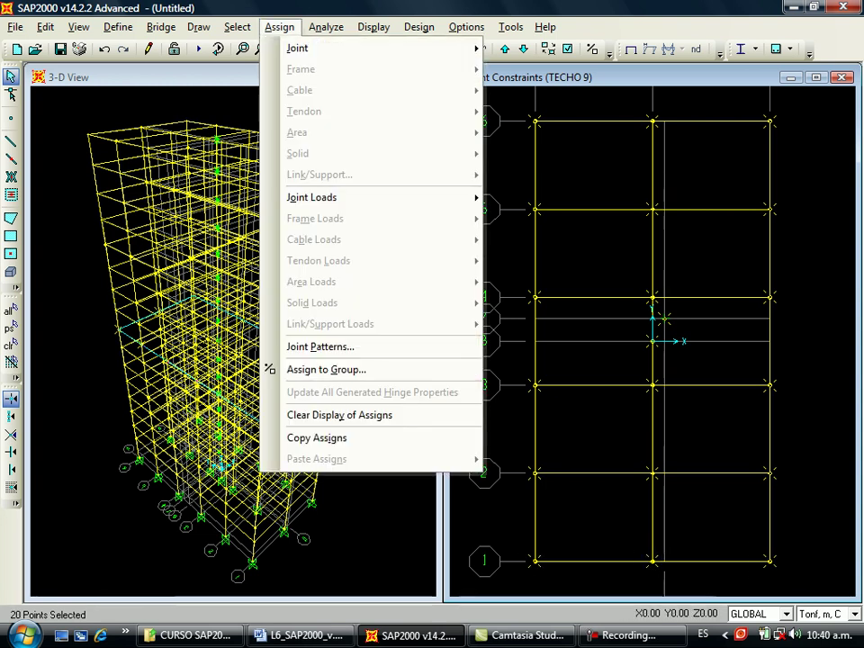
mouse_move(297, 47)
click(540, 70)
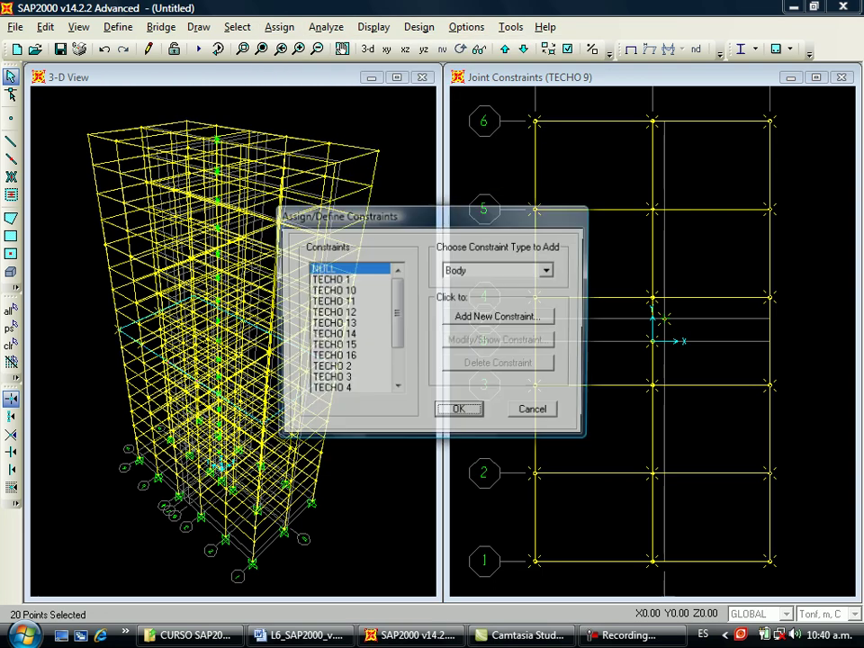
click(397, 369)
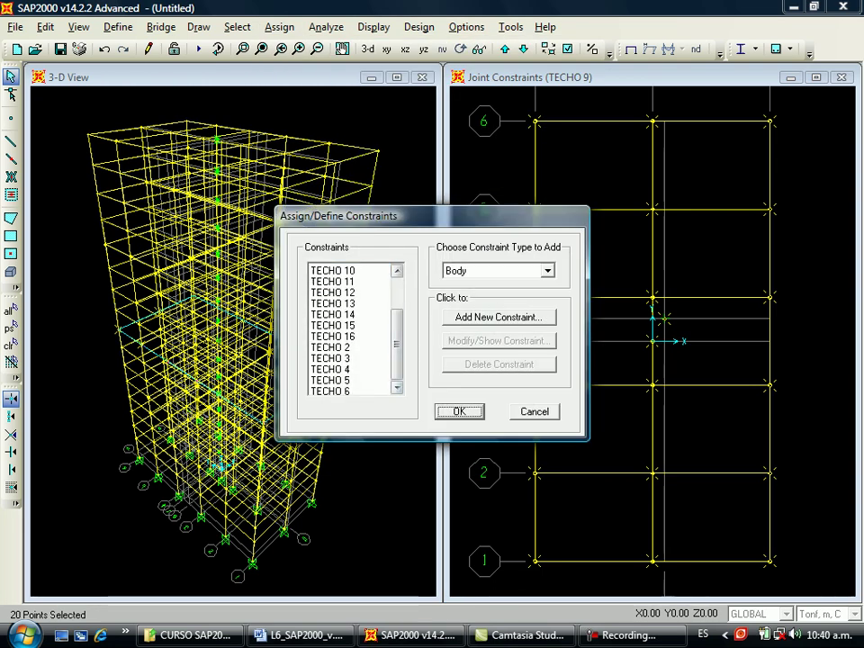
click(342, 379)
click(549, 271)
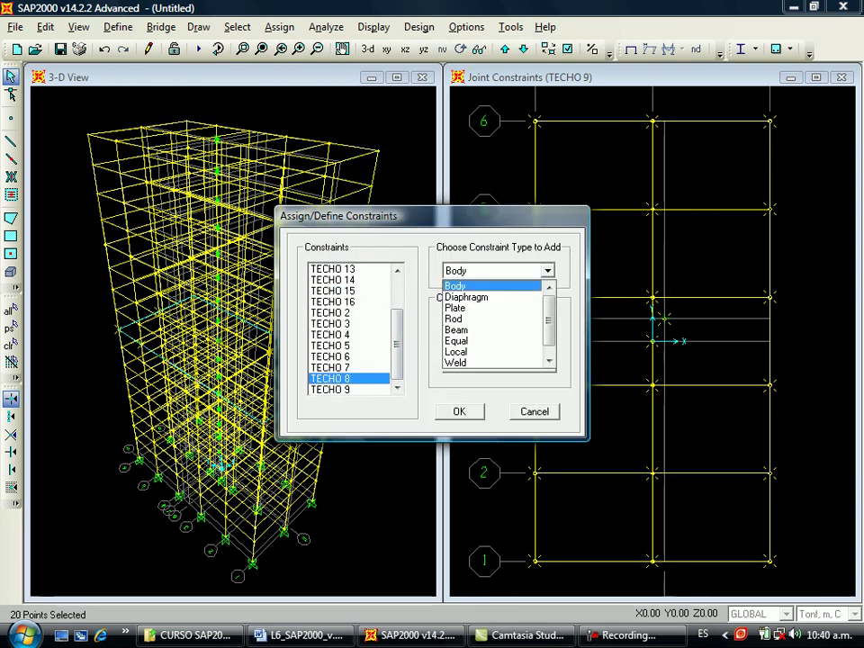
click(468, 297)
click(459, 411)
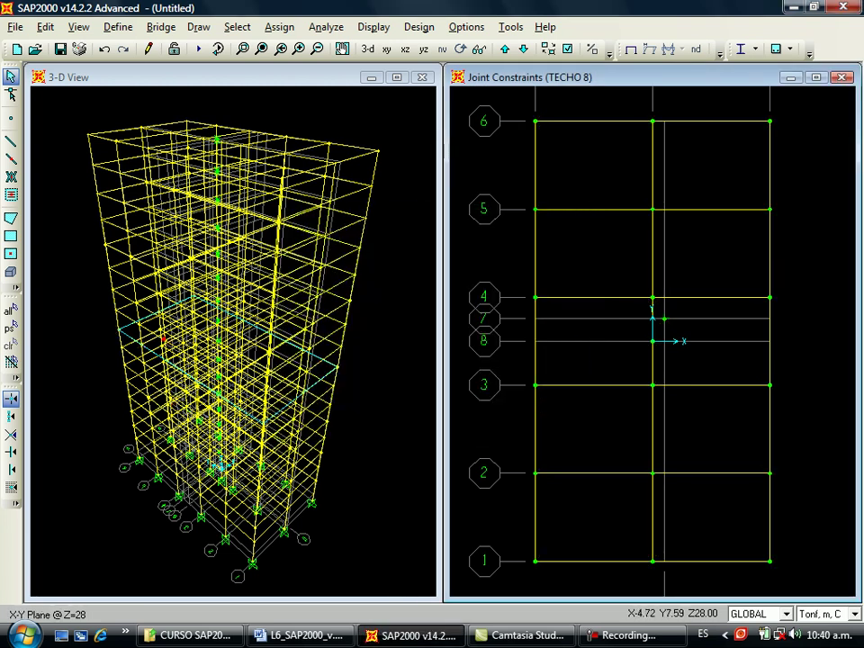
Go down to the floor plan at Z=24.5 m and select the joints on grid lines 6, 5, 4, 7, 8 and 3.
click(523, 49)
drag(510, 100, 577, 149)
drag(630, 145, 677, 101)
drag(790, 101, 790, 102)
drag(672, 225, 633, 191)
drag(507, 186, 558, 231)
drag(511, 275, 557, 317)
drag(612, 268, 699, 324)
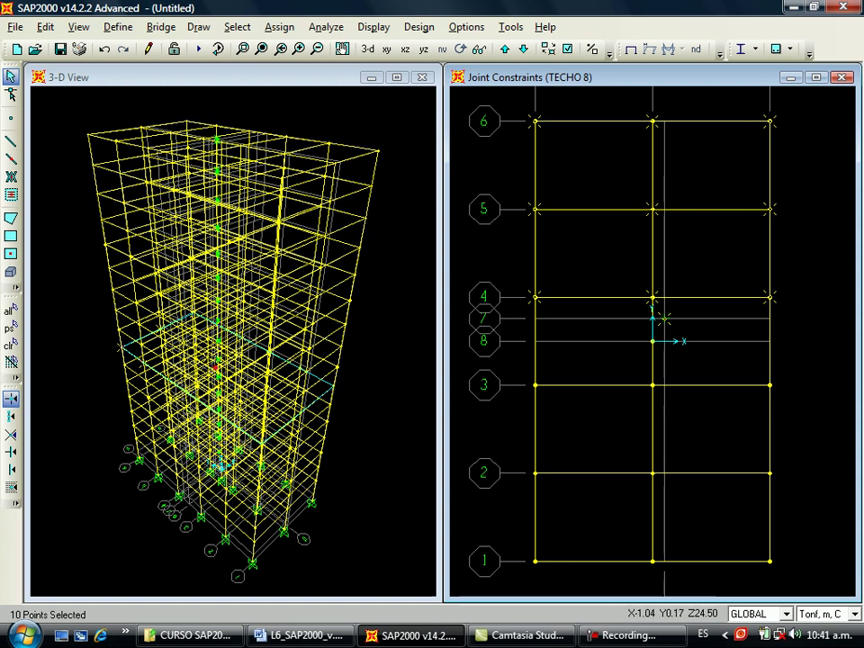
drag(634, 332, 685, 364)
drag(740, 363, 796, 403)
Add the six joints on grid lines 2 and 1 of the Z=24.5 m plan to the selection.
drag(516, 447, 557, 493)
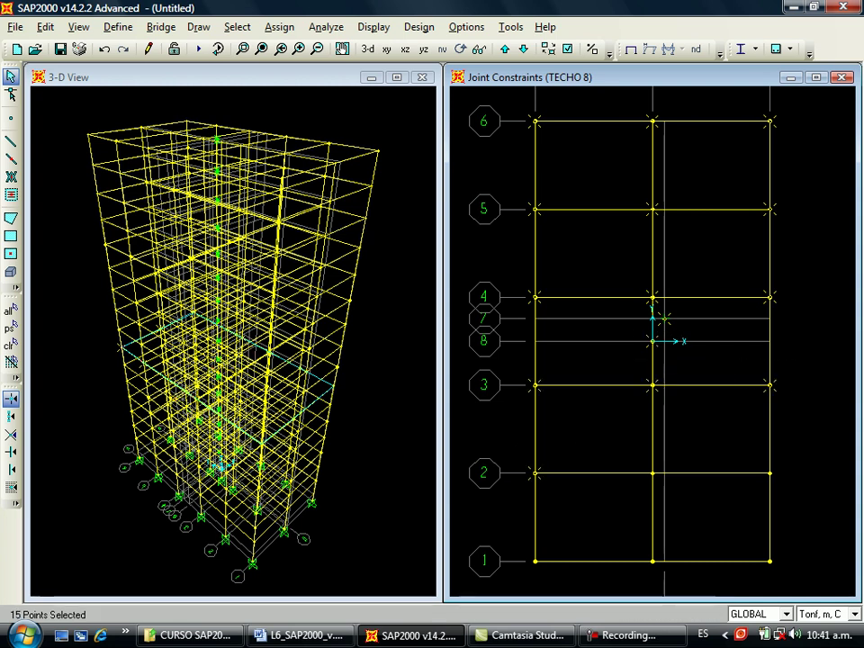
drag(633, 451, 676, 493)
drag(752, 447, 792, 493)
drag(740, 539, 794, 582)
drag(627, 539, 690, 583)
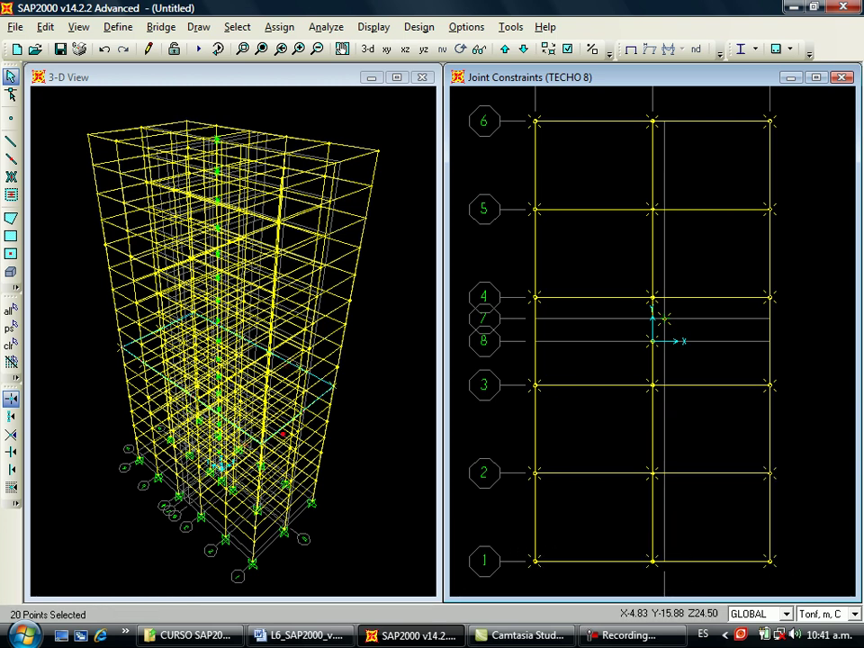
click(279, 26)
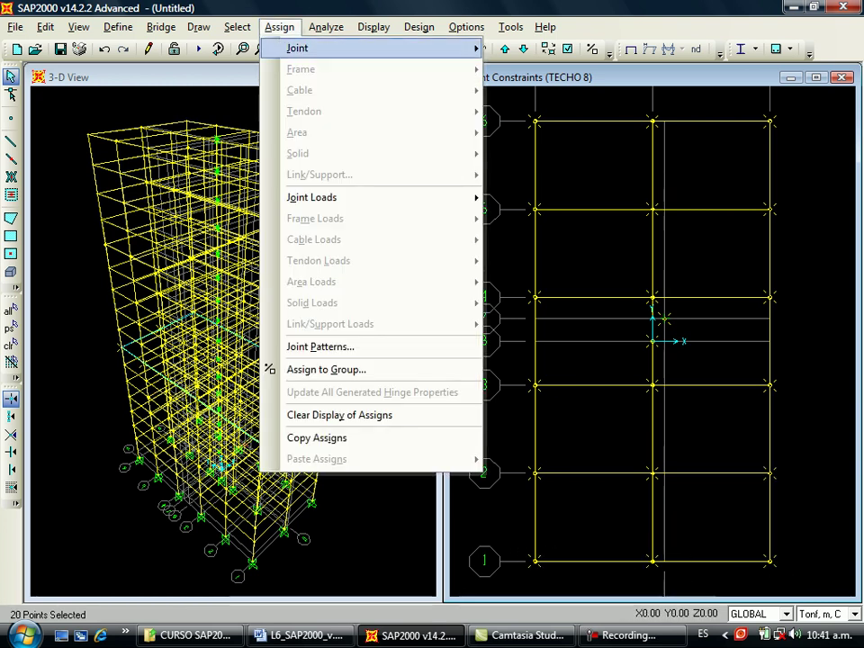
mouse_move(297, 47)
click(536, 48)
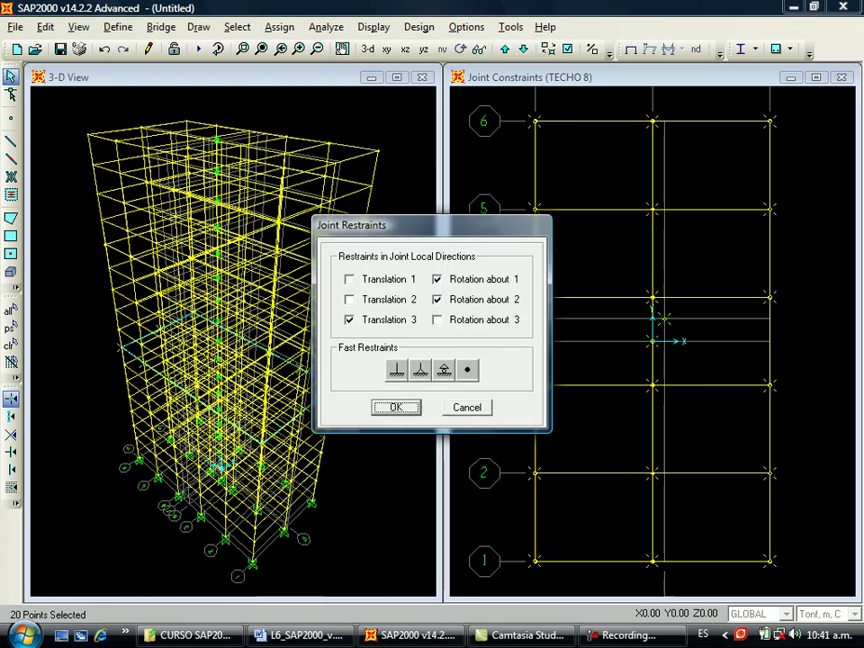
key(Return)
Assign the TECHO 7 joint constraint to the selected joints, with Diaphragm as the constraint type.
click(279, 27)
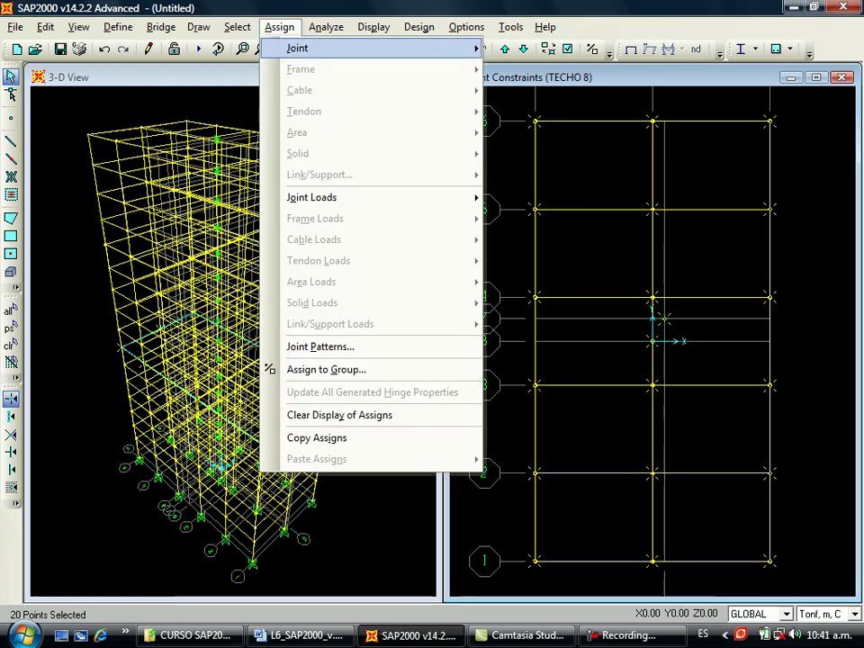
mouse_move(298, 47)
click(540, 69)
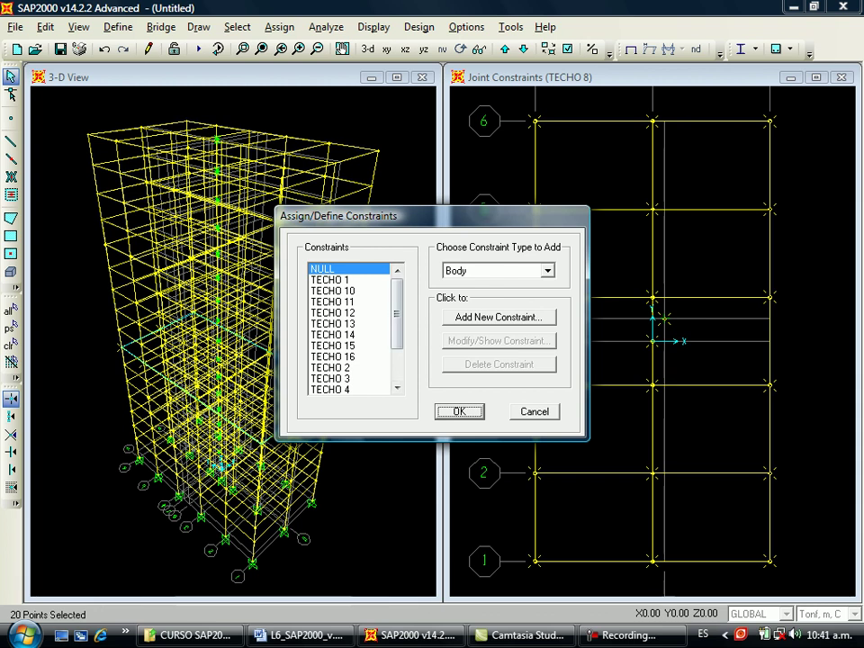
click(397, 369)
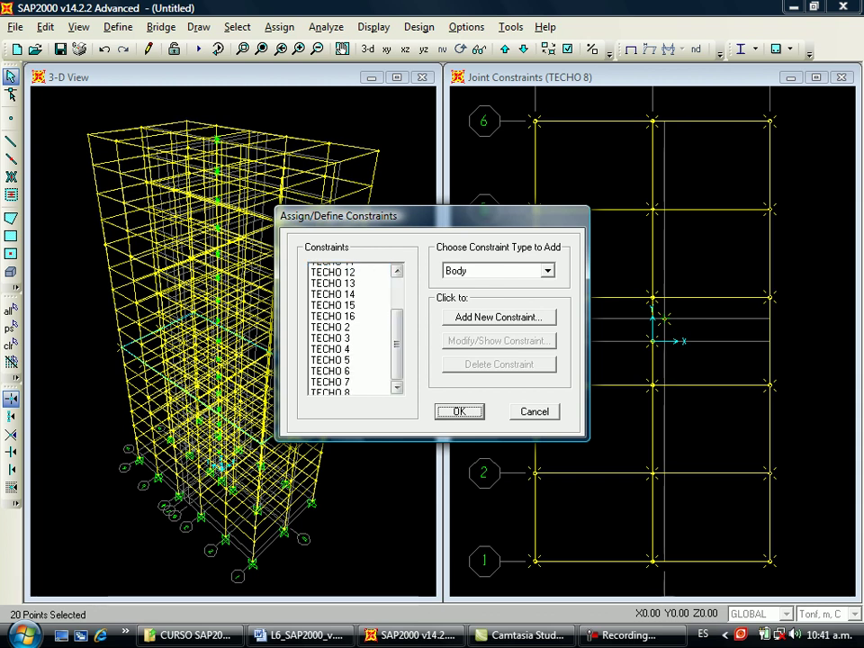
click(346, 368)
click(547, 271)
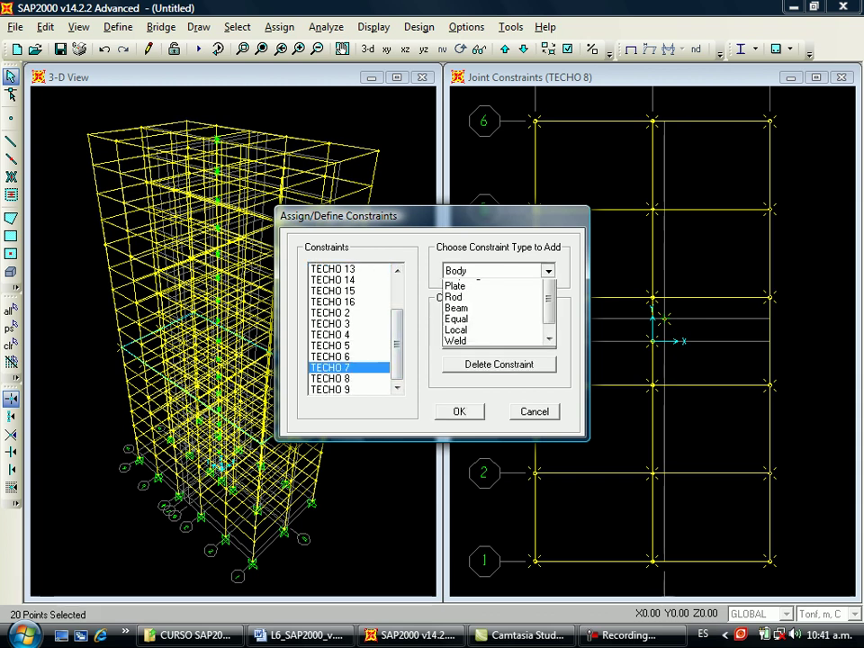
click(469, 297)
click(459, 411)
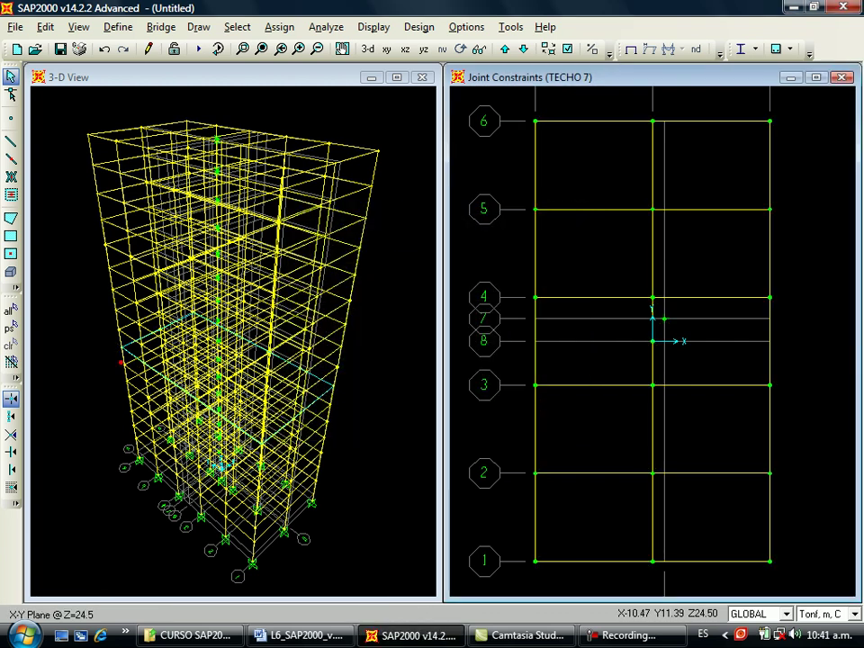
Go down to the floor plan at Z=21 m and select the joints on grid lines 6, 5, 4, 7, 8 and 3.
click(523, 50)
drag(479, 100, 562, 147)
click(653, 120)
drag(791, 135, 791, 135)
drag(632, 182, 678, 233)
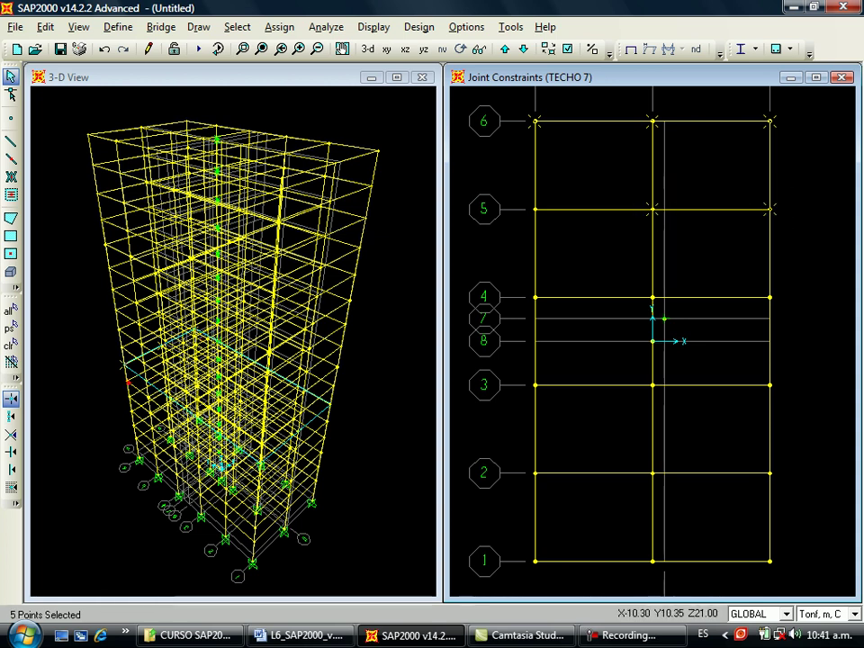
drag(507, 275, 539, 309)
drag(630, 273, 676, 324)
drag(746, 272, 798, 330)
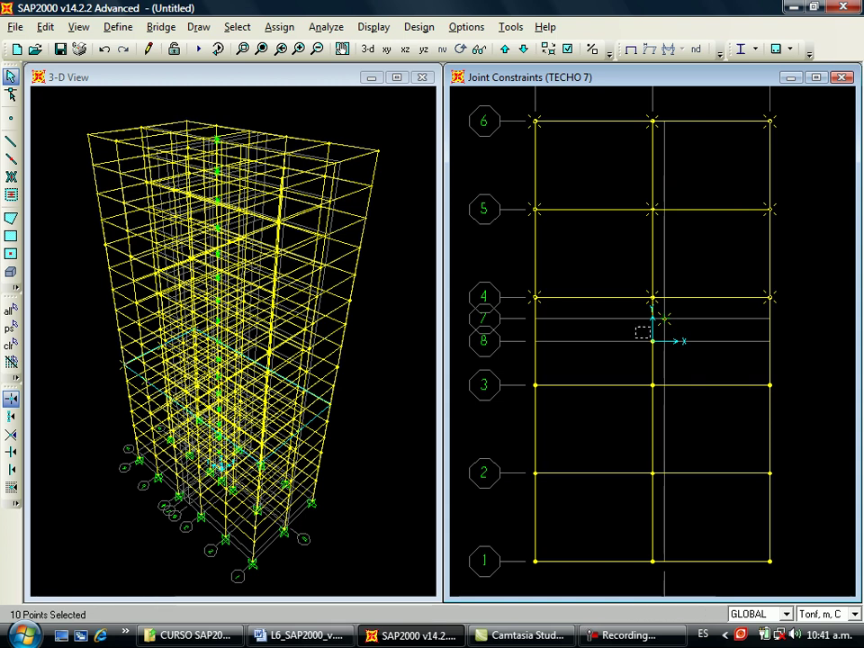
drag(622, 362, 676, 410)
drag(773, 397, 773, 398)
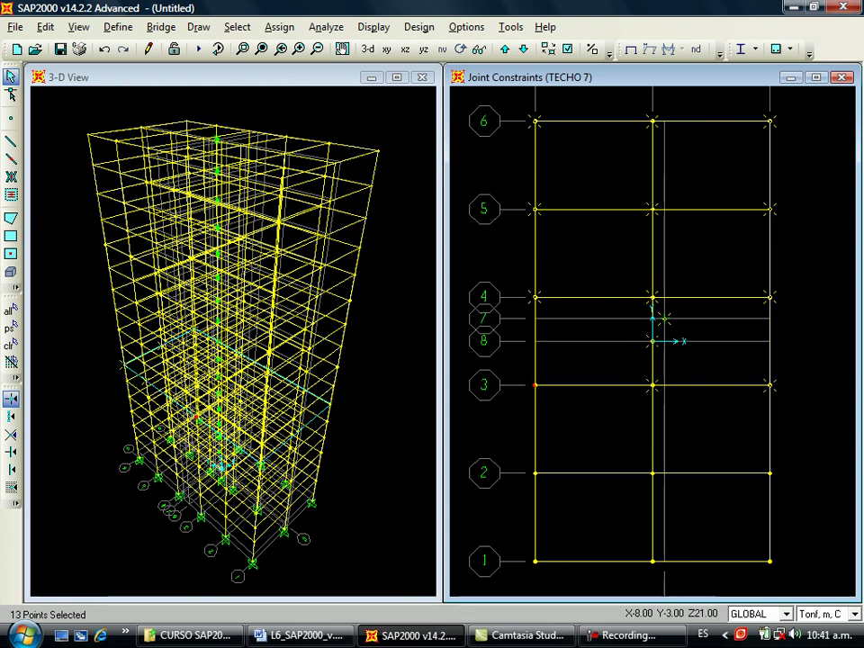
drag(564, 412, 564, 412)
Add the joints on grid lines 2 and 1 of the Z=21 m plan to the selection.
drag(632, 449, 677, 496)
drag(749, 448, 794, 495)
drag(739, 537, 794, 581)
drag(627, 542, 677, 583)
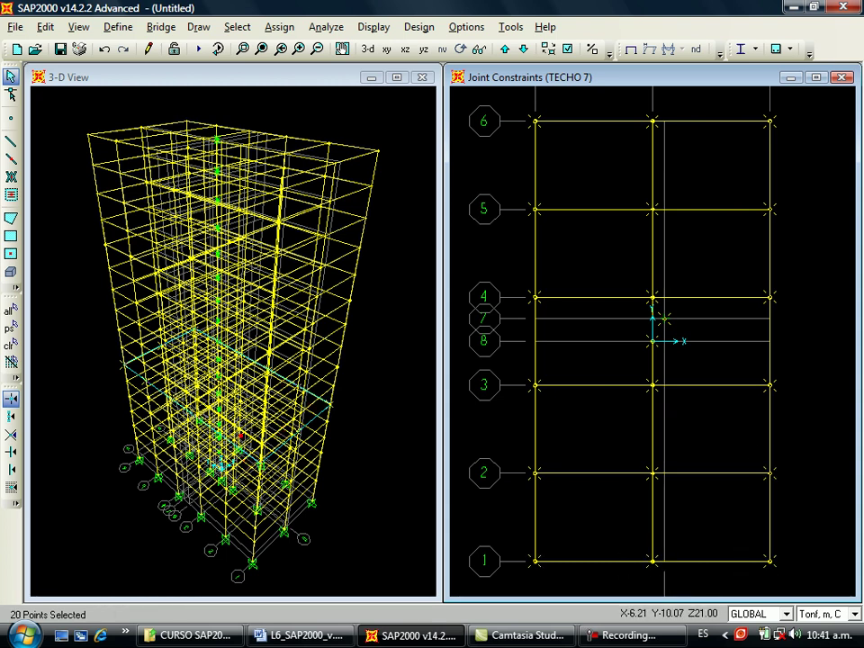
Assign the TECHO 6 joint constraint to the selected joints of the Z=21 m plan, with Diaphragm as the constraint type.
click(279, 26)
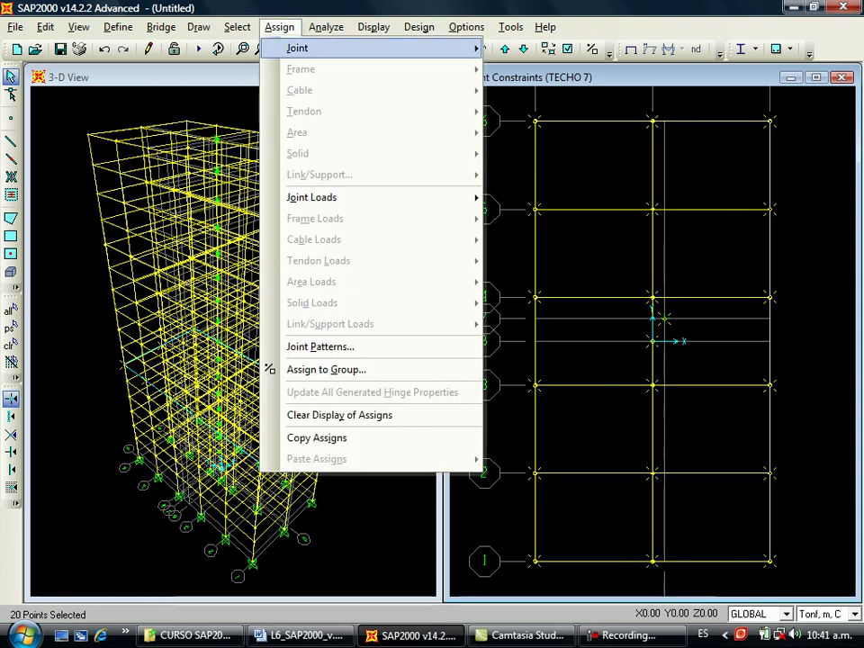
mouse_move(299, 48)
click(540, 69)
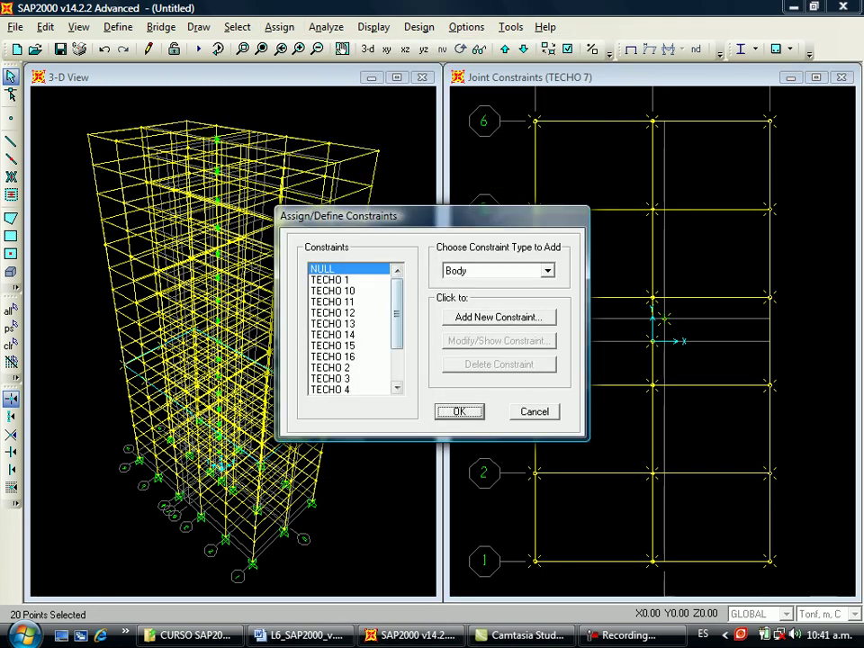
click(397, 368)
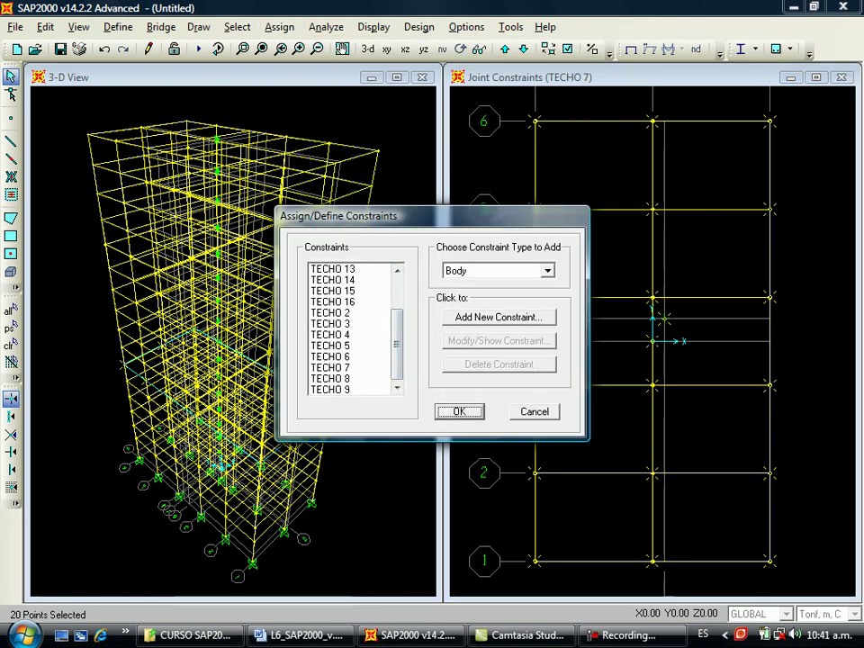
click(332, 358)
click(547, 271)
click(464, 297)
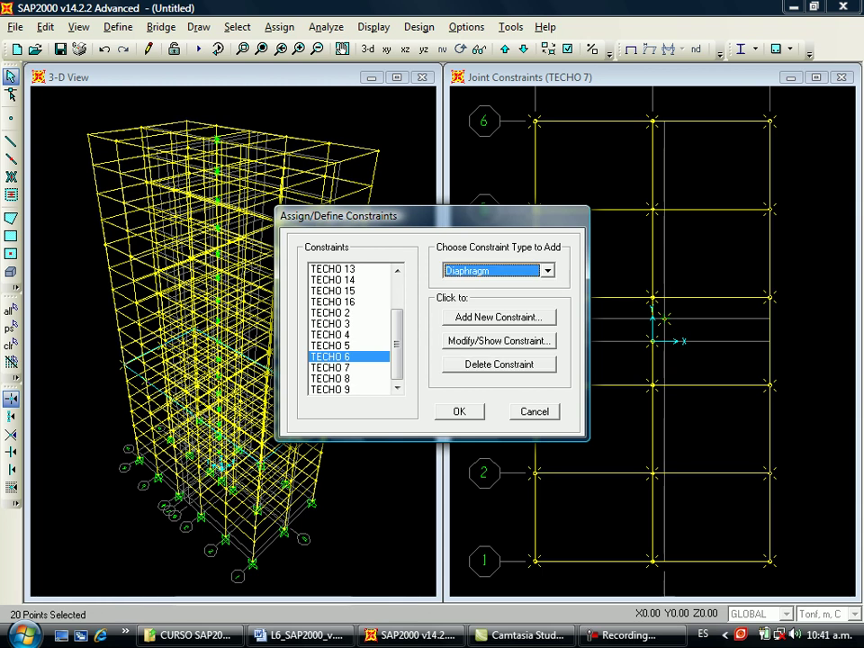
click(459, 411)
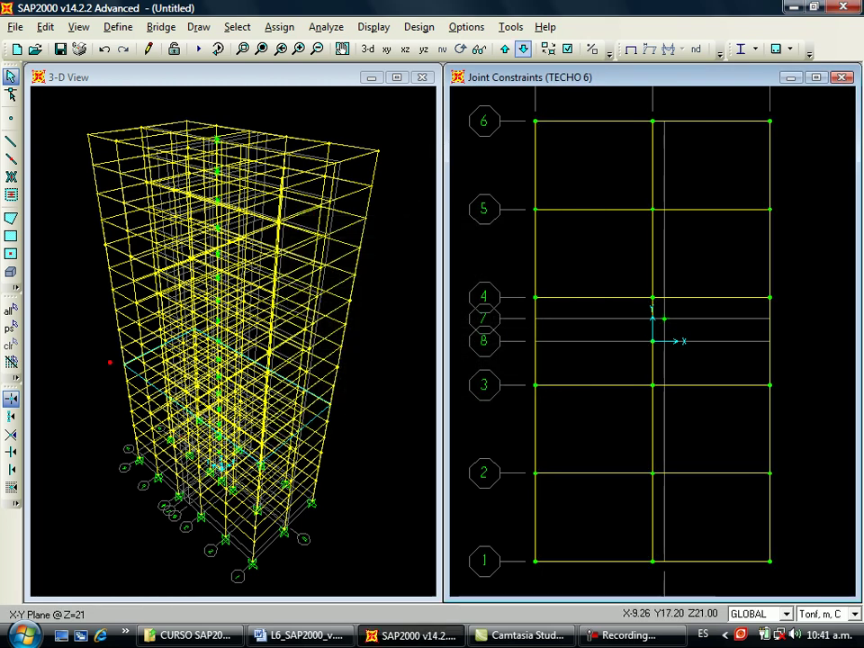
Go down to the floor plan at Z=17.5 m and select the joints on grid lines 6, 5, 4 and 7.
click(523, 49)
click(535, 121)
click(652, 120)
click(770, 121)
click(769, 208)
drag(478, 184, 569, 231)
drag(611, 272, 683, 327)
drag(746, 276, 793, 311)
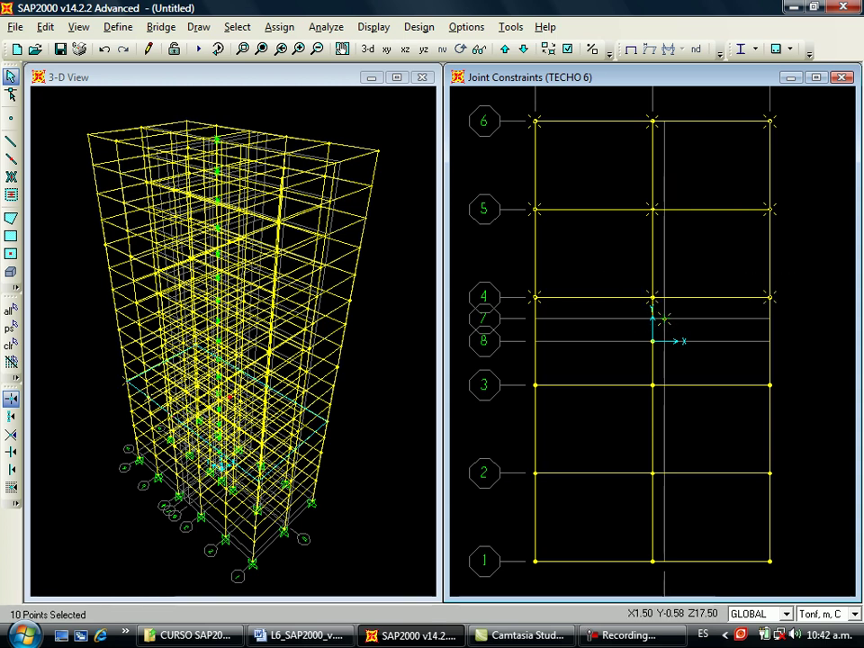
Add the joints on grid lines 8, 3, 2 and 1 of the Z=17.5 m plan to the selection.
drag(630, 328, 669, 400)
drag(750, 365, 790, 404)
drag(522, 371, 552, 401)
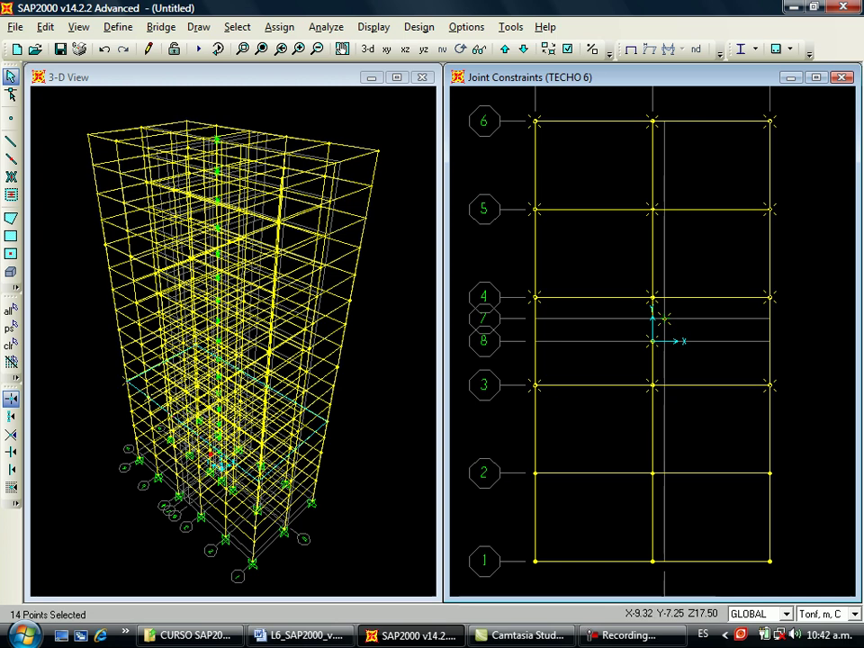
drag(741, 449, 794, 490)
drag(524, 538, 571, 578)
drag(744, 539, 785, 574)
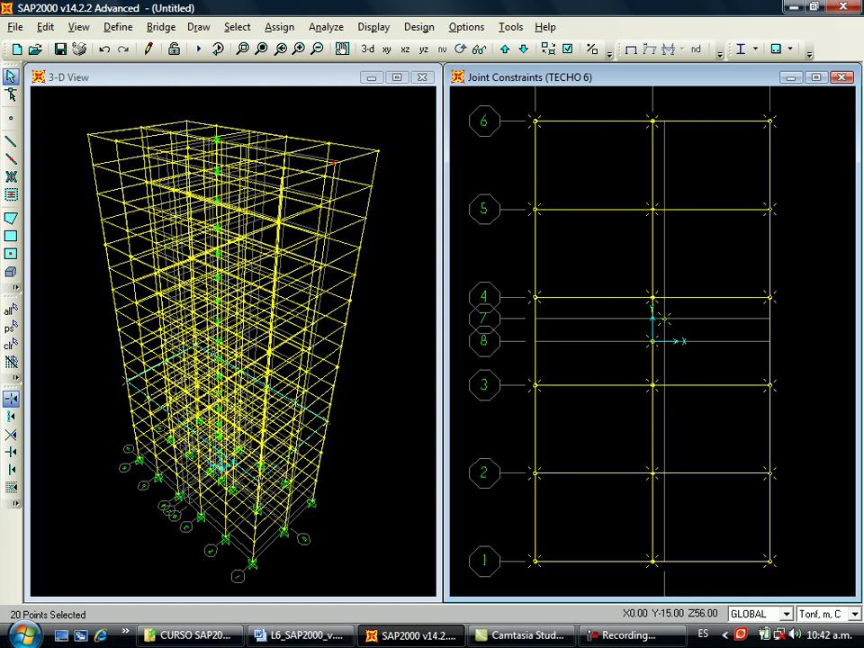
Assign the TECHO 5 joint constraint to the selected joints of the Z=17.5 m plan, with Diaphragm as the constraint type.
click(279, 27)
mouse_move(315, 48)
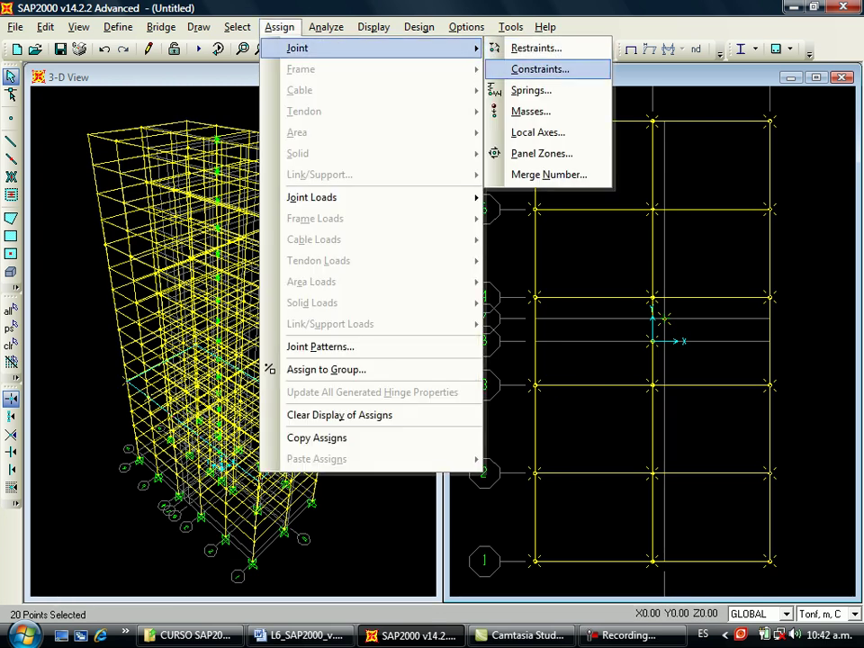
click(538, 70)
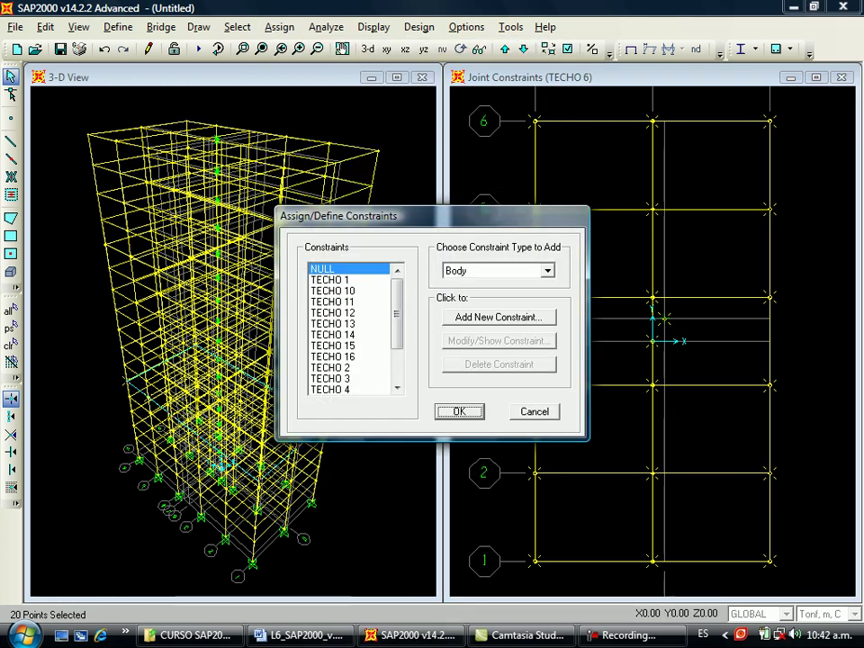
click(397, 388)
click(349, 389)
click(548, 270)
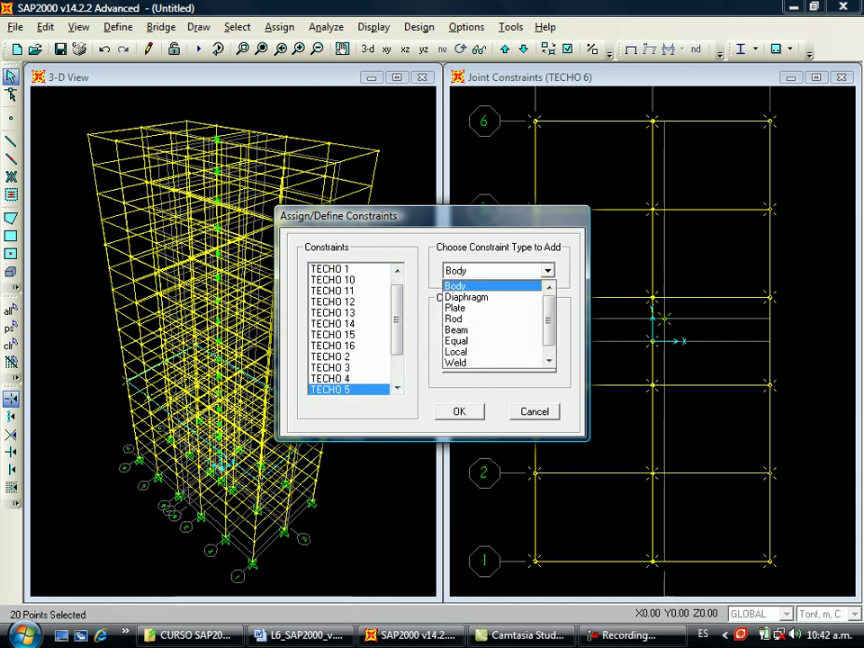
click(466, 297)
click(459, 412)
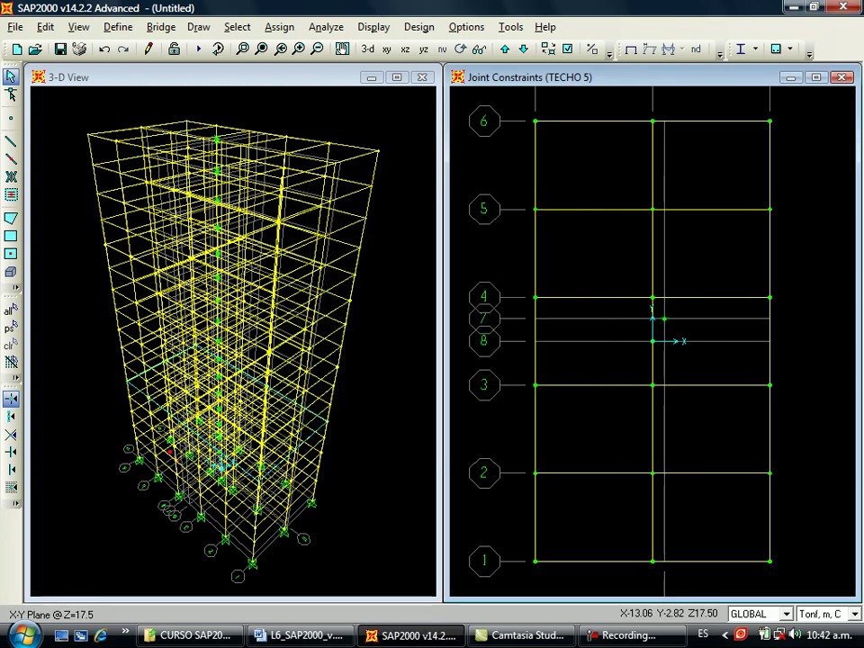
Go down to the floor plan at Z=14 m and select the joints on grid lines 6, 5, 4 and 7.
click(523, 49)
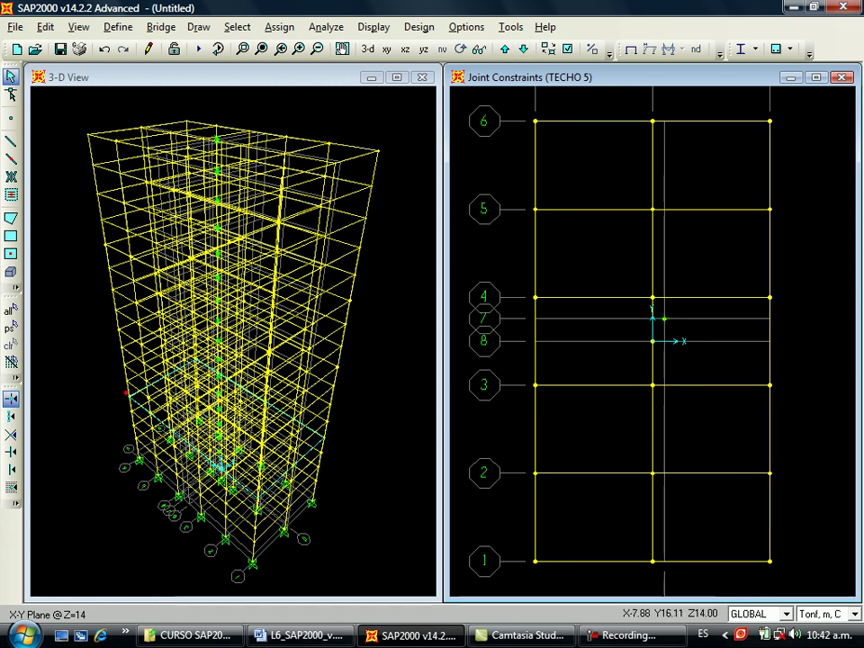
drag(516, 100, 549, 132)
click(653, 120)
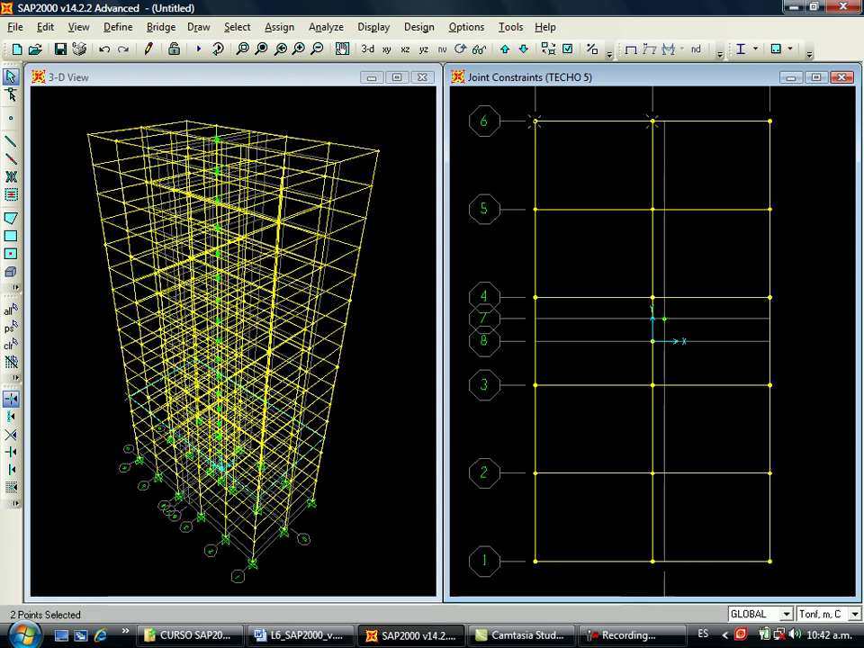
drag(751, 104, 787, 147)
drag(755, 188, 787, 228)
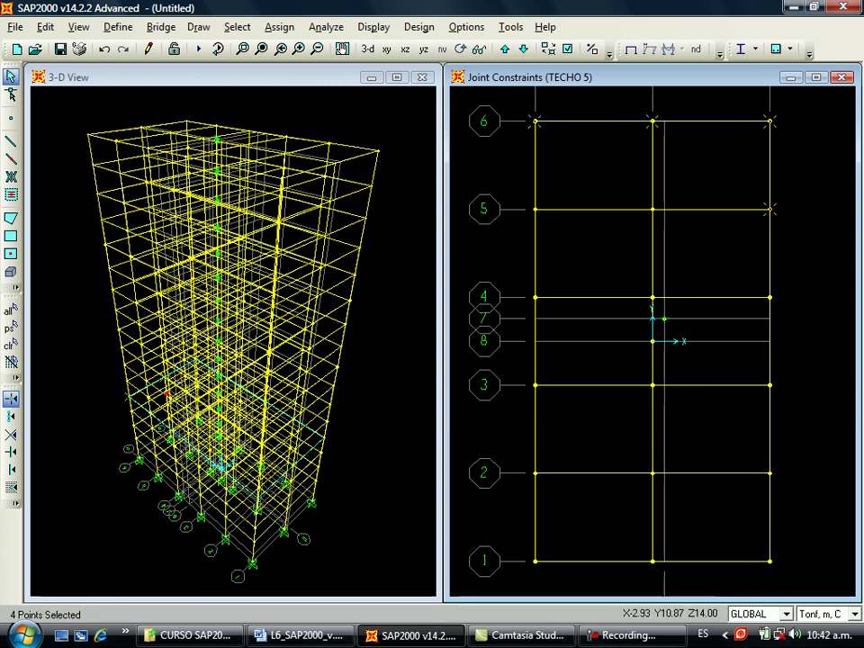
drag(506, 187, 554, 232)
drag(515, 274, 554, 317)
drag(612, 268, 671, 330)
drag(741, 273, 785, 319)
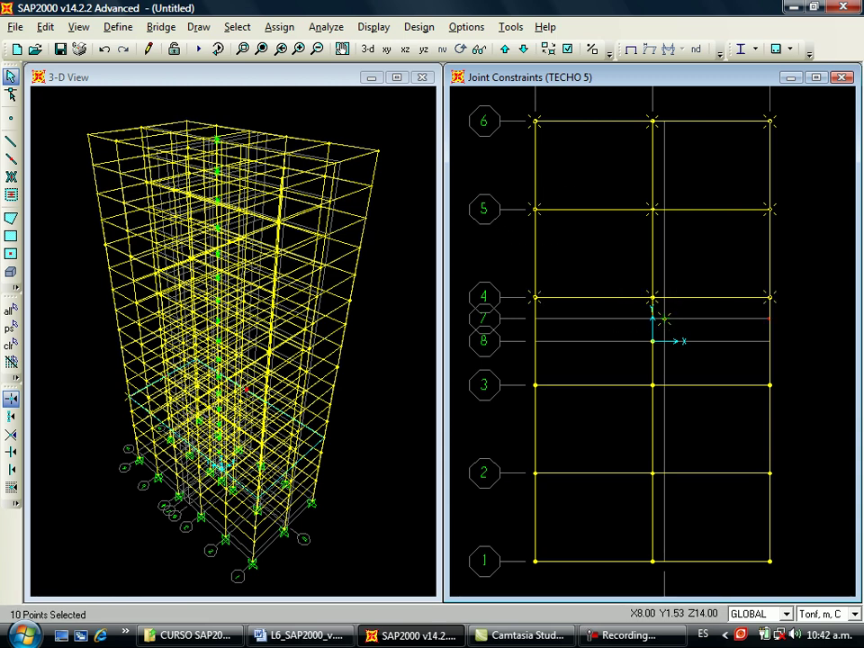
Add the joints on grid lines 8, 3, 2 and 1 of the Z=14 m plan to the selection.
drag(752, 367, 794, 402)
drag(509, 368, 540, 407)
drag(521, 453, 559, 505)
drag(621, 454, 671, 501)
drag(743, 454, 792, 497)
drag(627, 547, 679, 586)
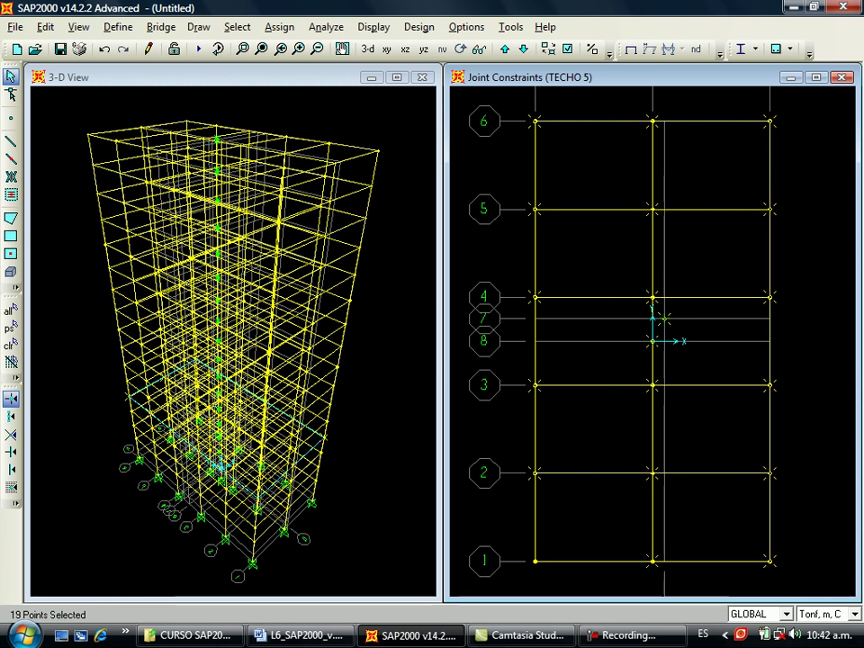
drag(514, 537, 558, 583)
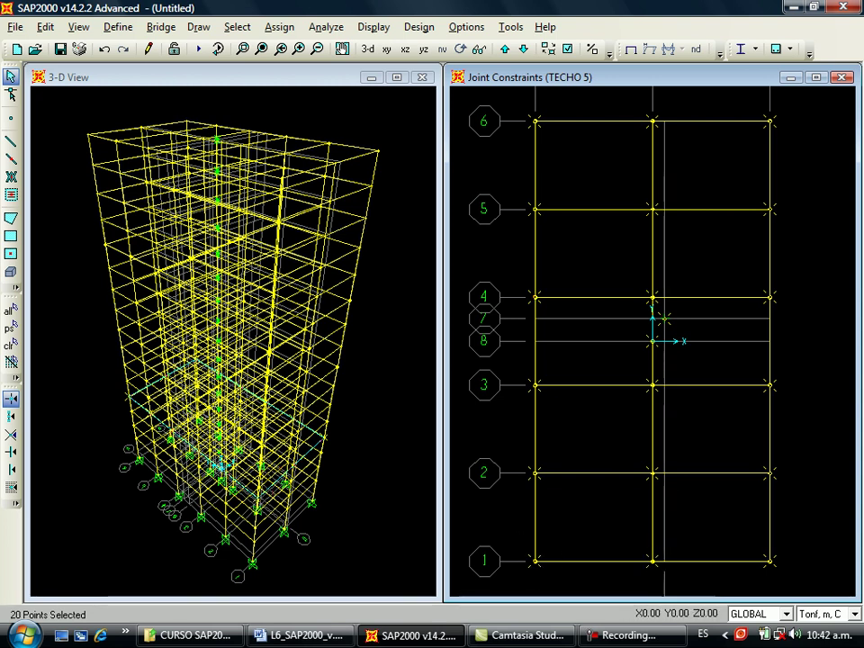
Assign the TECHO 4 joint constraint to the selected joints of the Z=14 m plan, with Diaphragm as the constraint type.
click(279, 26)
mouse_move(297, 47)
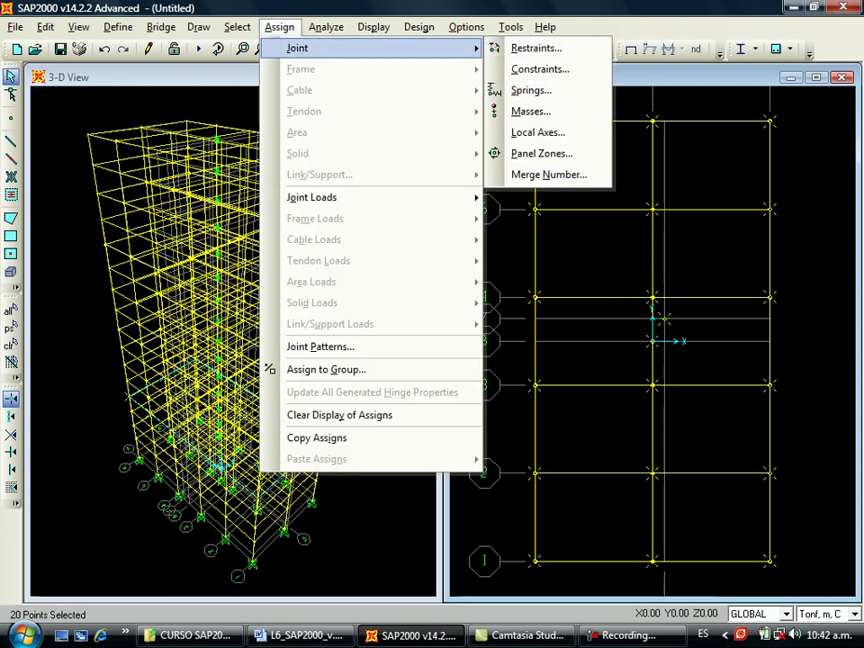
click(540, 69)
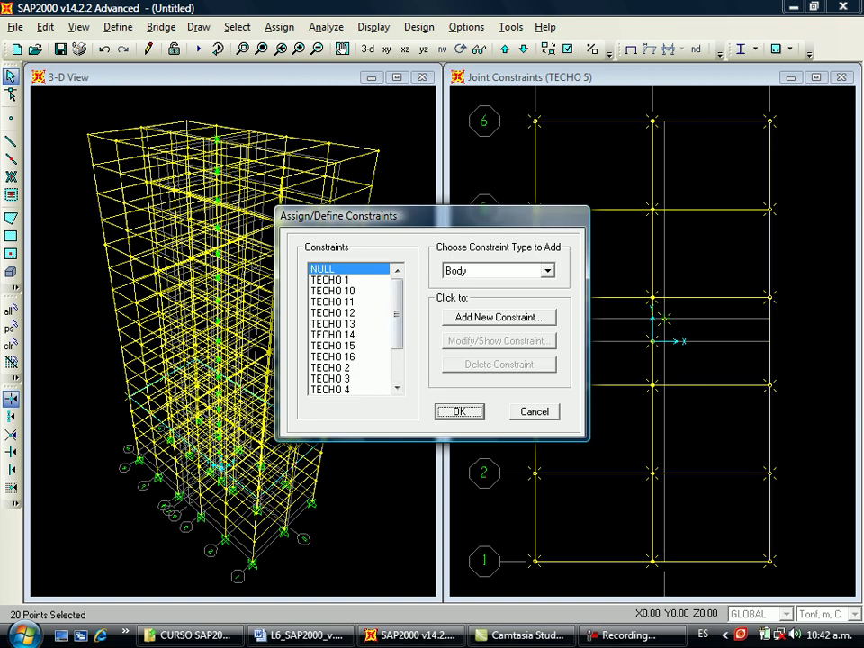
click(331, 390)
click(547, 271)
click(478, 297)
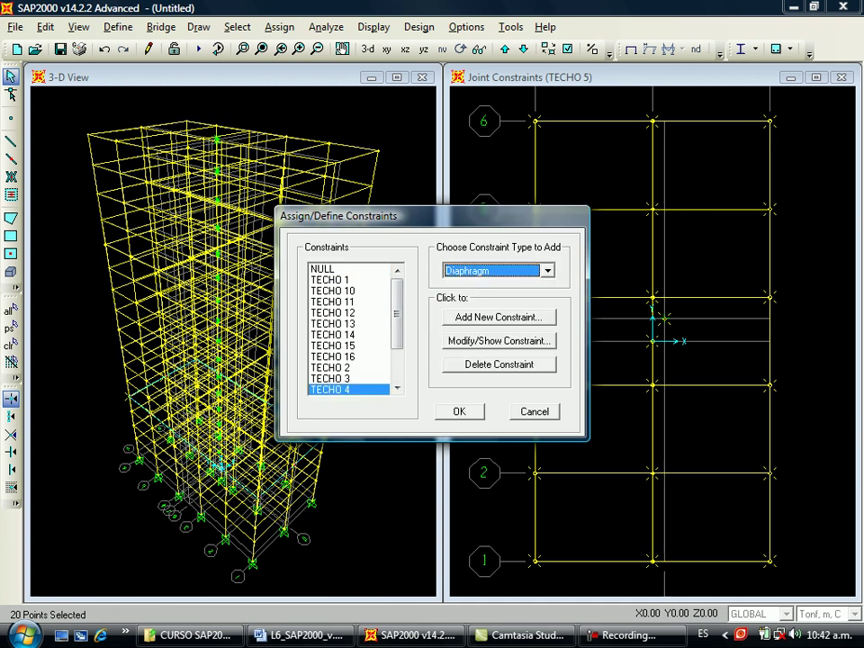
click(460, 412)
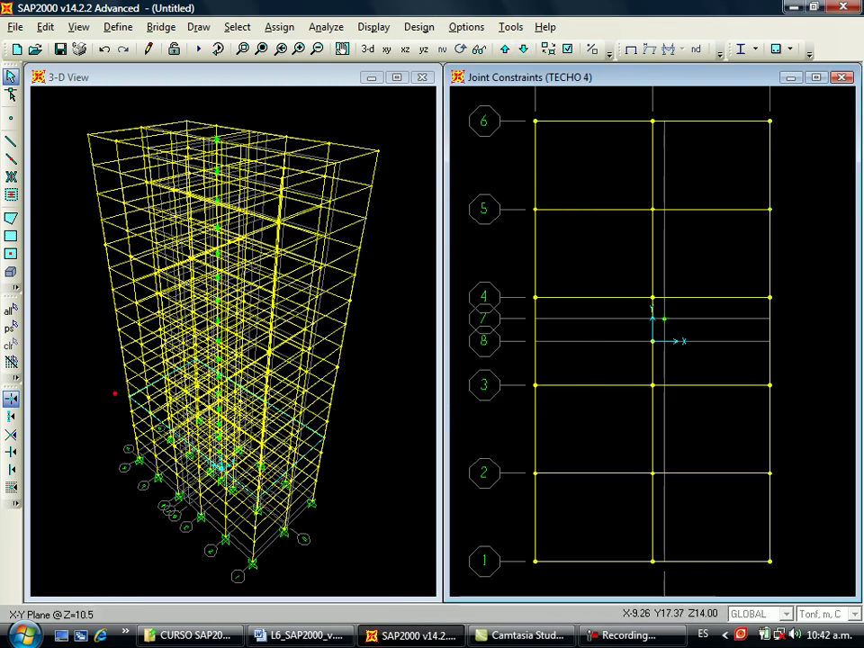
Go down to the floor plan at Z=10.5 m and select the joints on grid lines 6, 5, 4 and 7.
drag(522, 102, 569, 154)
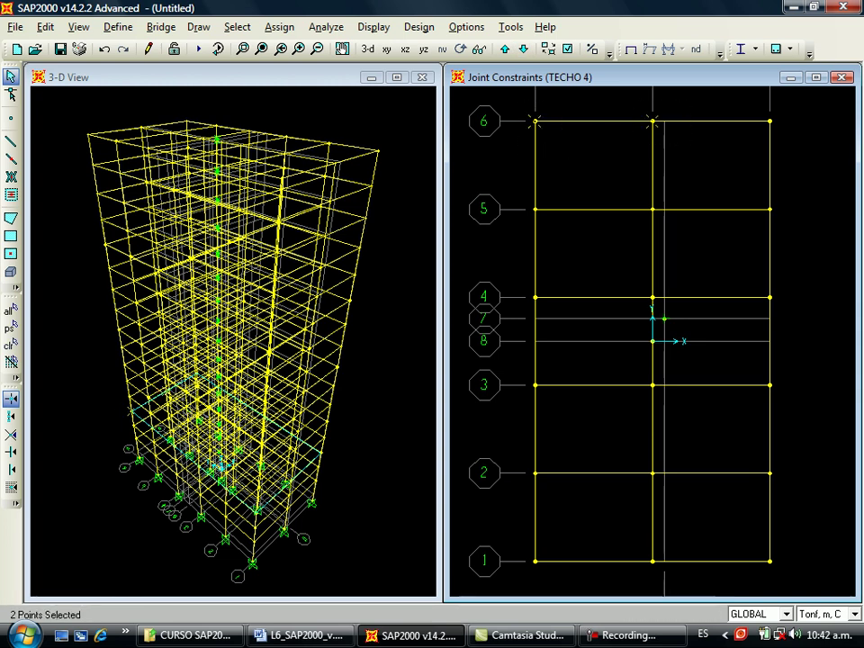
drag(751, 103, 789, 141)
drag(742, 188, 798, 251)
drag(634, 181, 670, 223)
drag(522, 183, 558, 230)
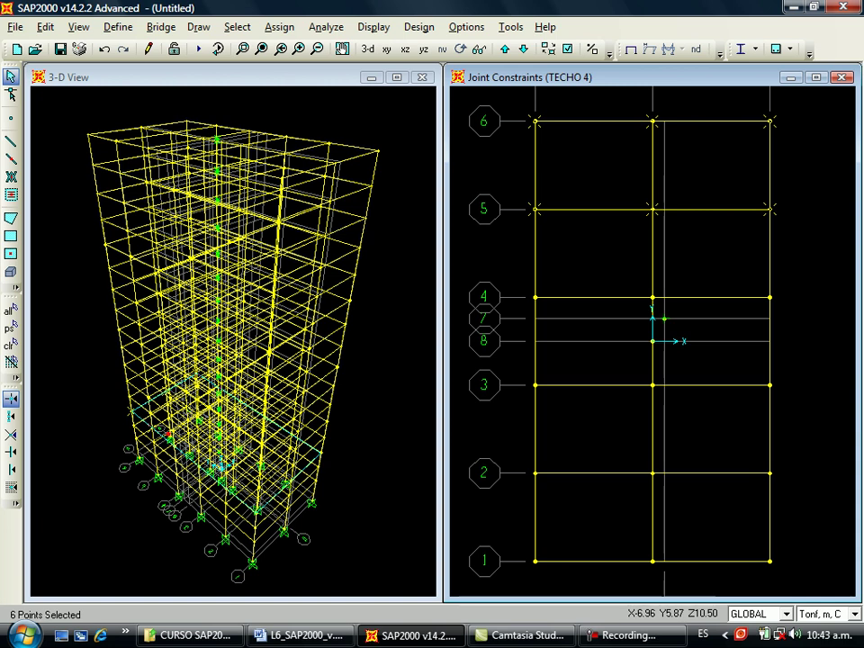
drag(518, 269, 561, 319)
drag(627, 275, 680, 324)
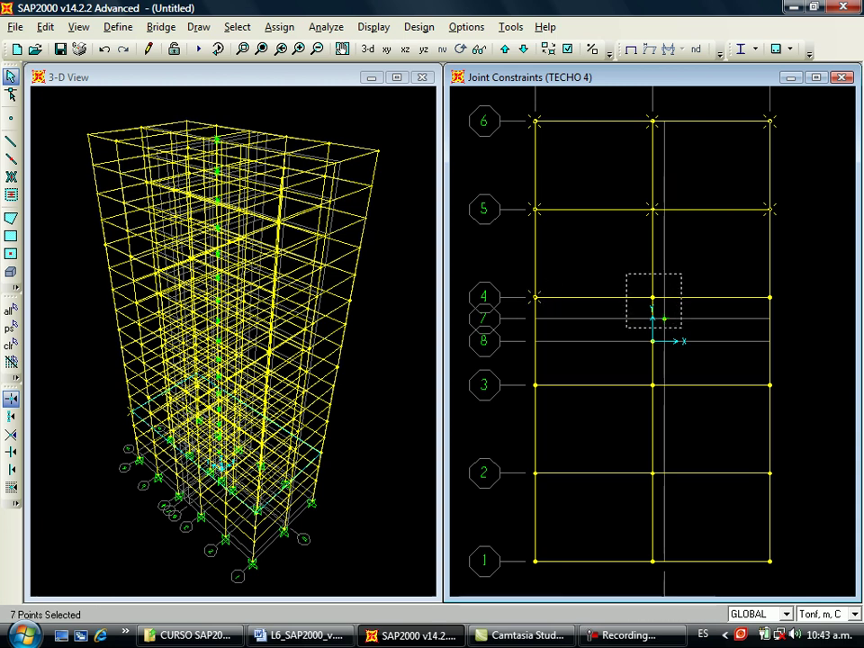
drag(751, 273, 791, 321)
Add the joints on grid lines 8, 3, 2 and 1 of the Z=10.5 m plan to the selection.
drag(749, 362, 790, 407)
drag(630, 325, 671, 408)
drag(509, 360, 565, 411)
click(242, 462)
drag(746, 451, 797, 494)
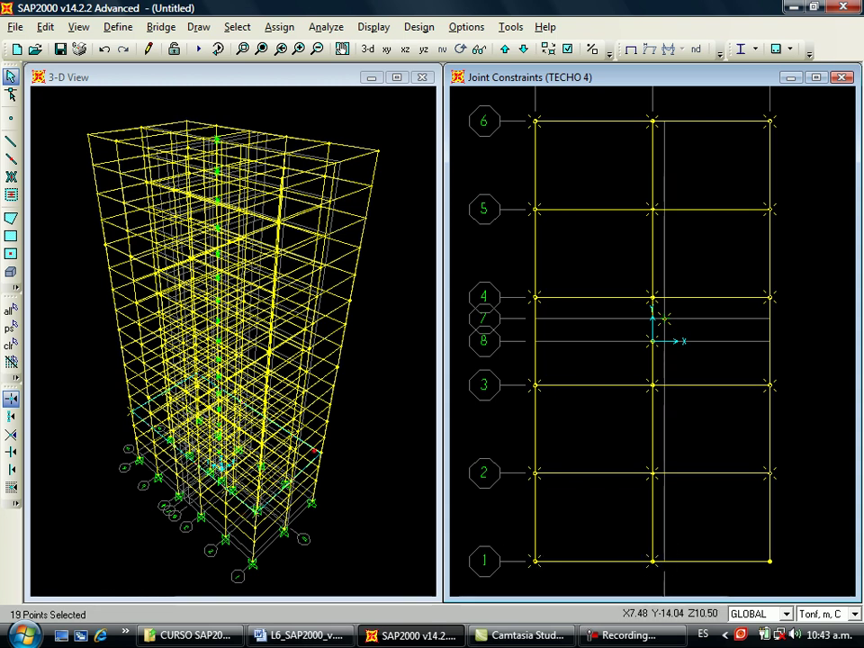
drag(754, 542, 784, 571)
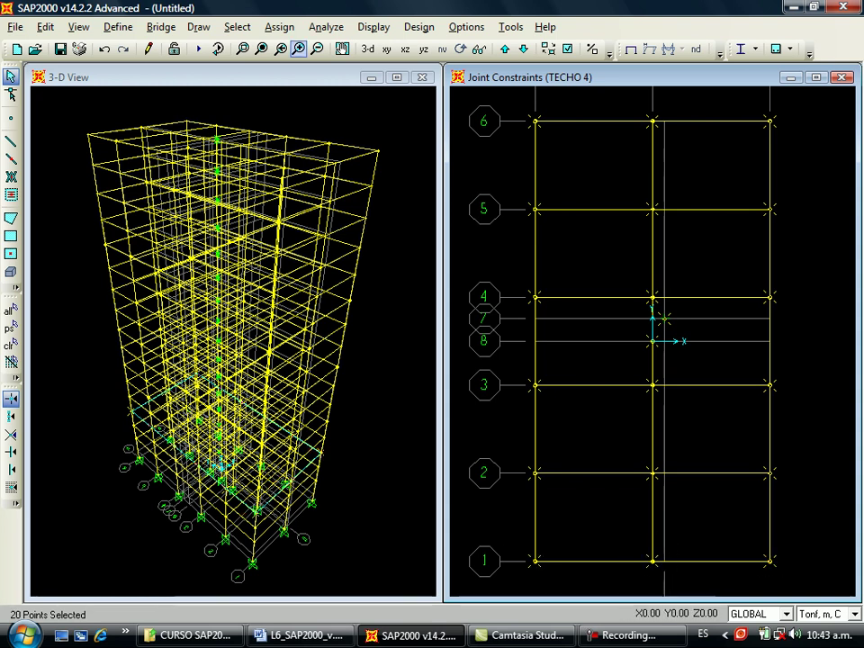
Assign the TECHO 3 joint constraint to the selected joints of the Z=10.5 m plan, with Diaphragm as the constraint type.
click(280, 28)
mouse_move(387, 48)
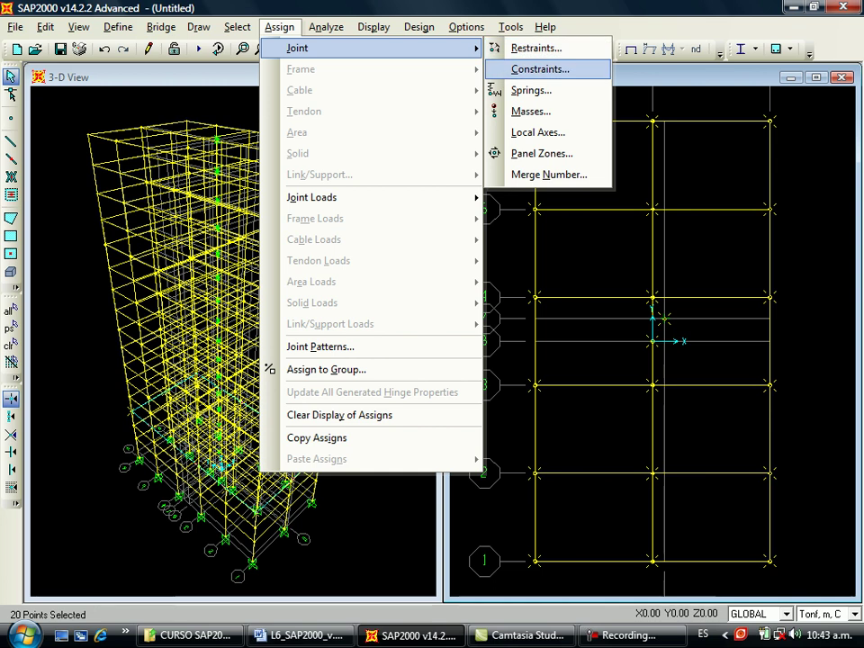
click(540, 70)
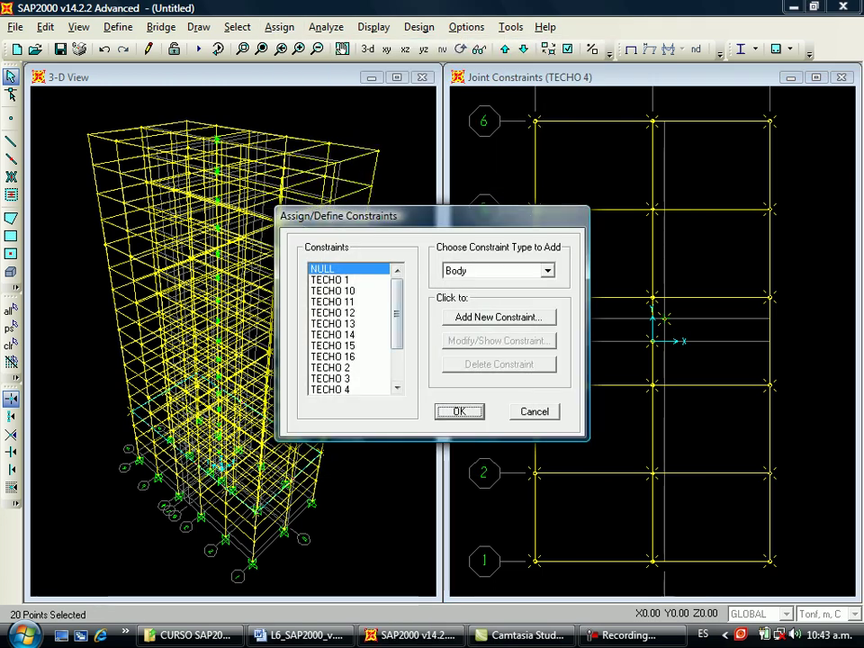
click(331, 379)
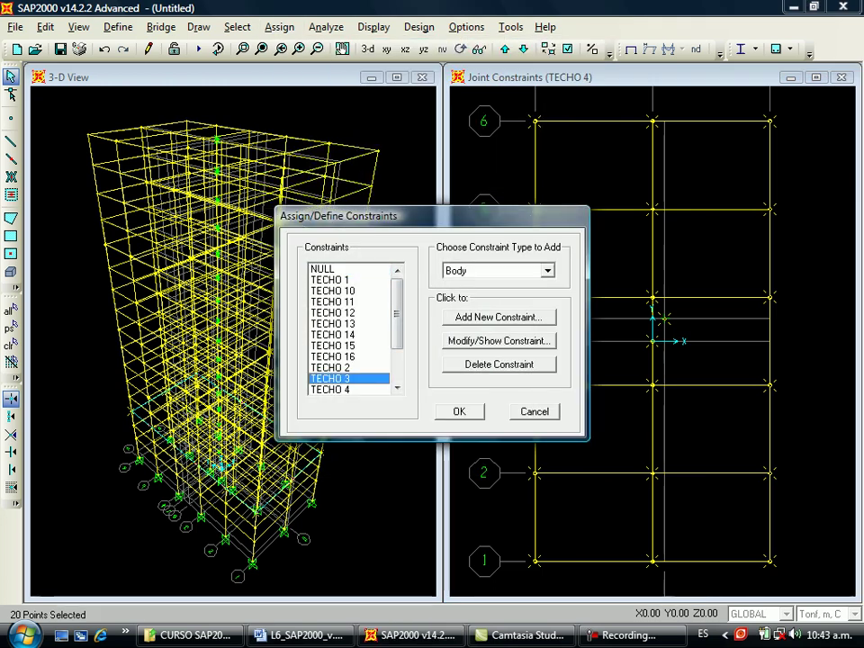
click(548, 271)
click(470, 297)
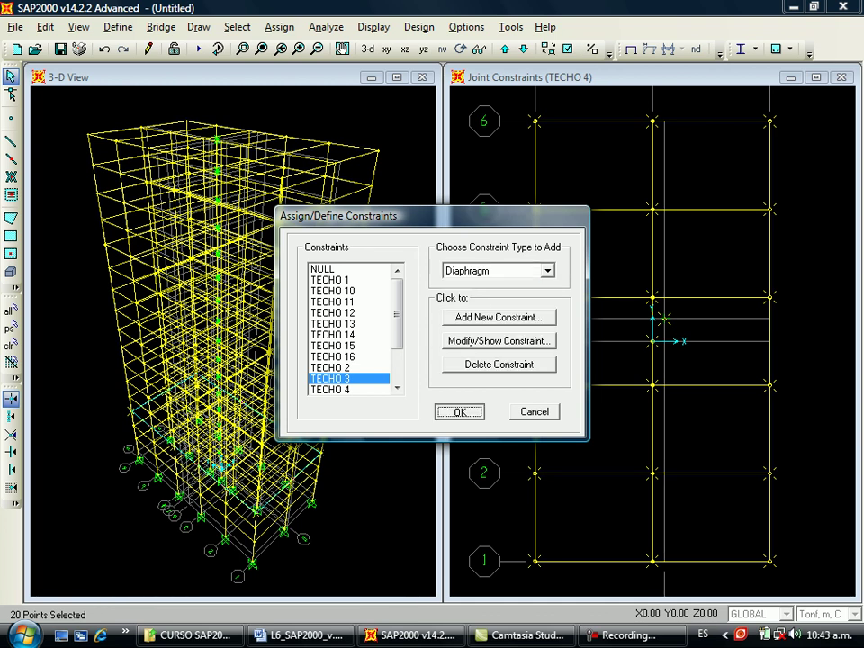
click(457, 411)
Go down to the floor plan at Z=7 m and select the joints on grid lines 6, 5, 4, 7 and 8.
click(524, 49)
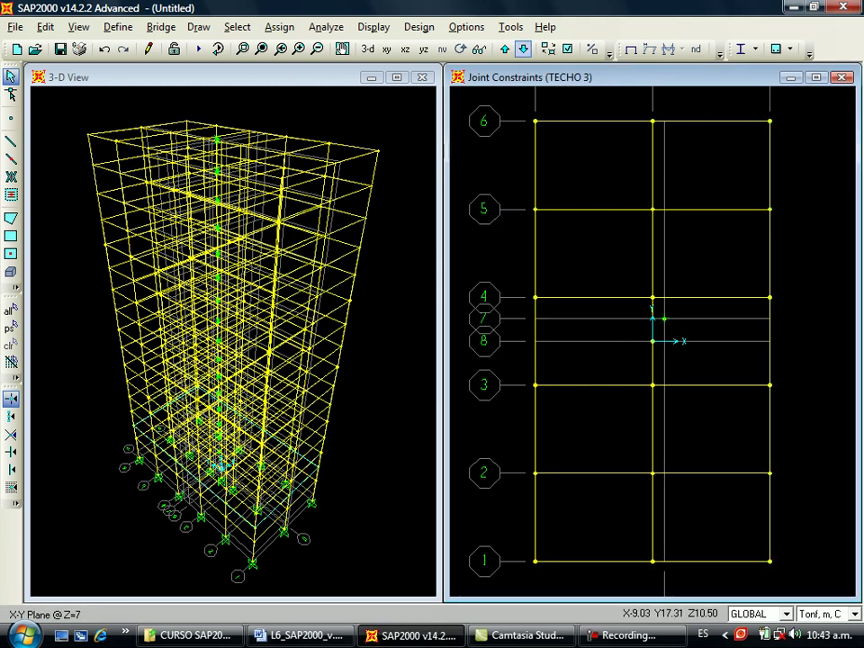
click(535, 120)
click(653, 121)
click(769, 121)
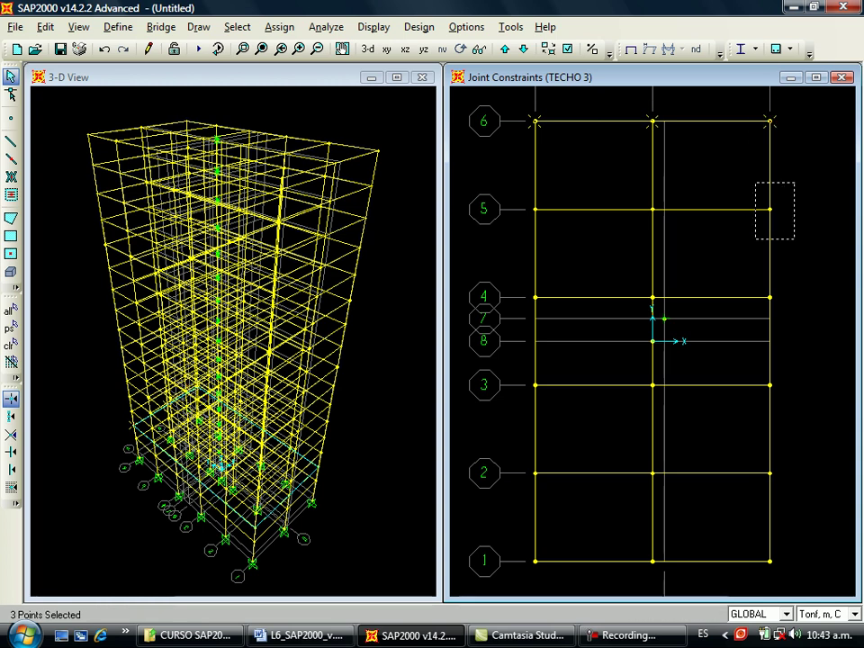
click(653, 209)
click(534, 209)
click(534, 296)
drag(621, 272, 680, 330)
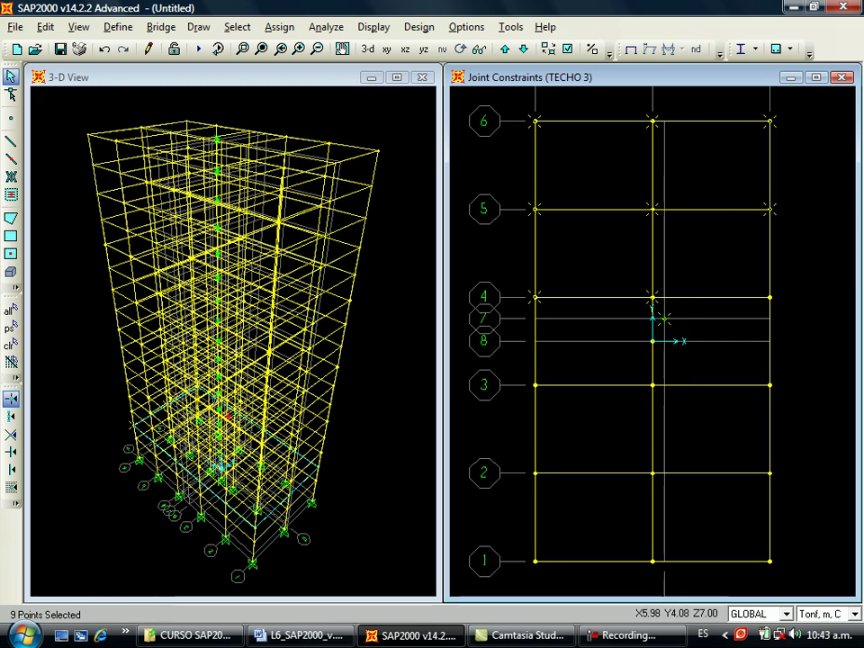
drag(812, 326, 811, 326)
click(653, 341)
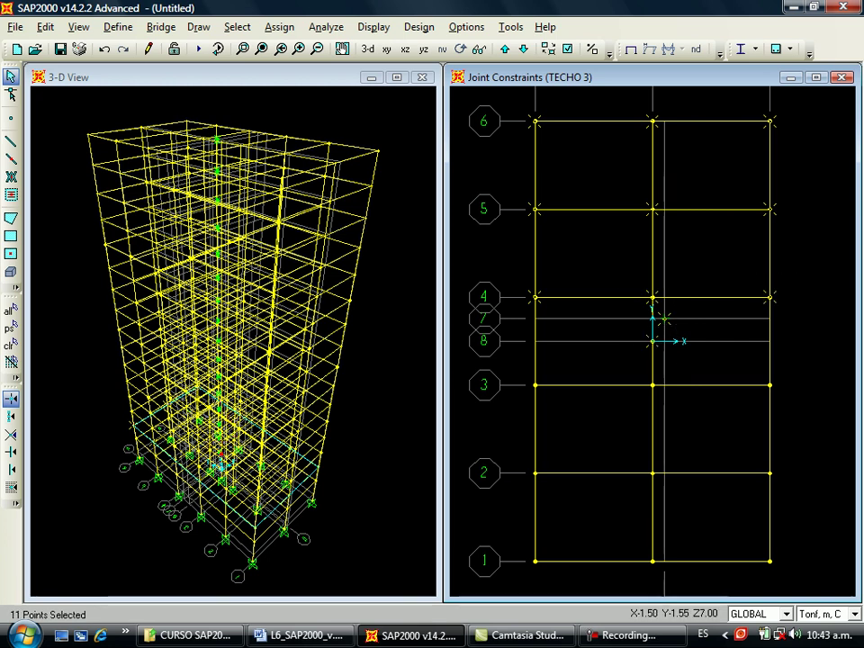
Add the joints on grid lines 3, 2 and 1 of the Z=7 m plan to the selection.
drag(668, 410, 668, 410)
drag(516, 367, 554, 404)
drag(511, 449, 553, 493)
drag(635, 448, 679, 496)
drag(751, 451, 792, 494)
drag(523, 545, 572, 587)
drag(633, 538, 682, 577)
drag(755, 545, 792, 582)
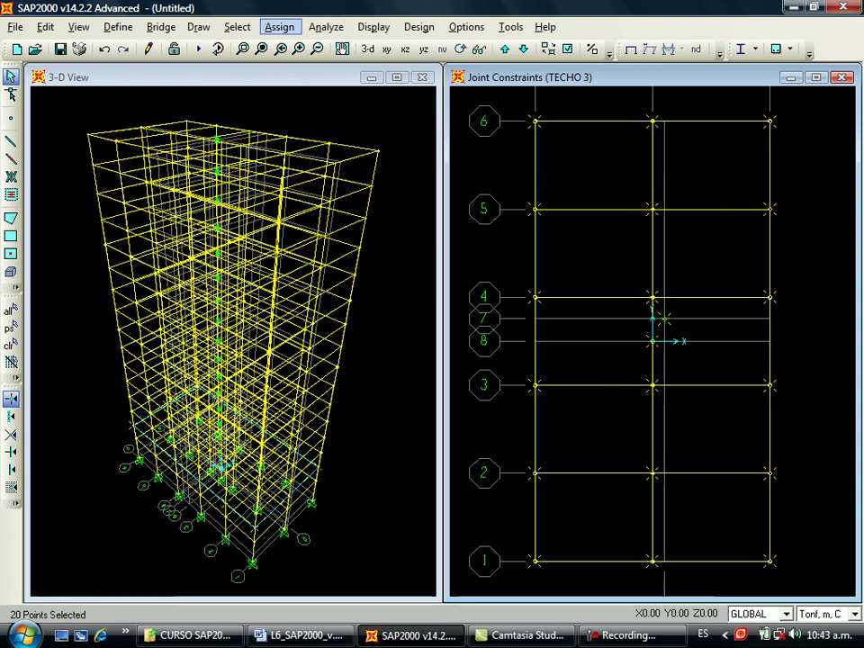
Assign the TECHO 2 joint constraint to the selected joints of the Z=7 m plan, with Diaphragm as the constraint type.
click(279, 27)
mouse_move(378, 48)
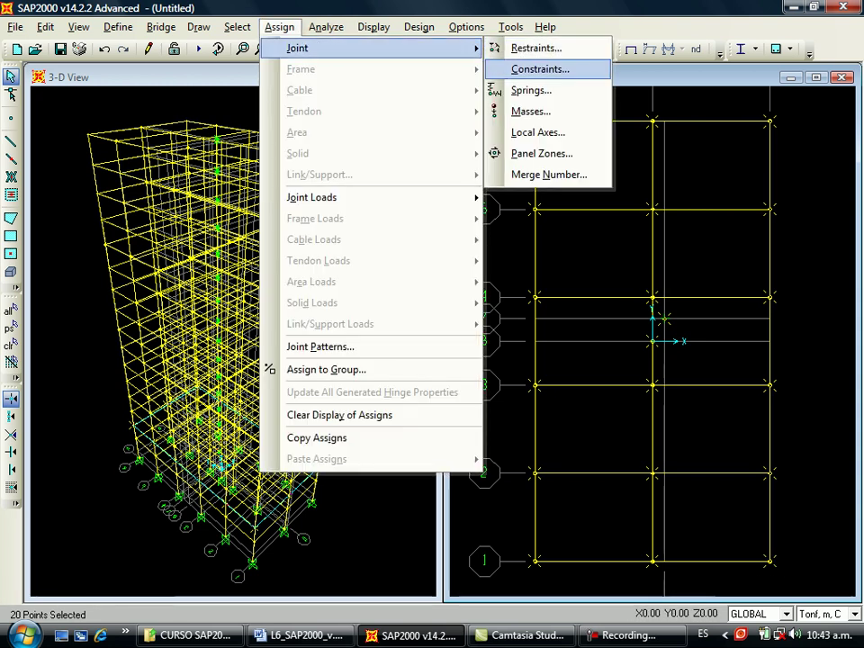
click(540, 69)
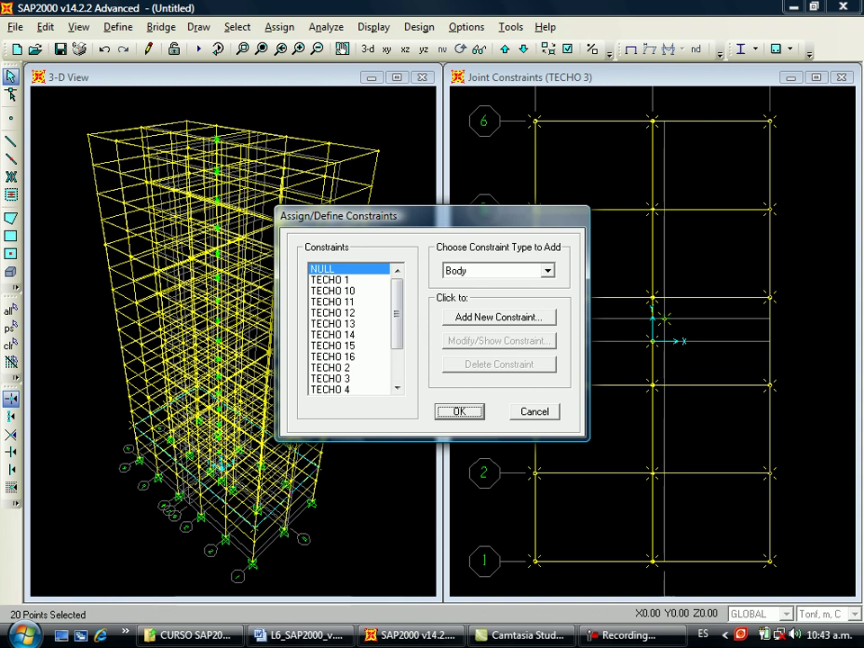
click(331, 367)
click(548, 270)
click(478, 295)
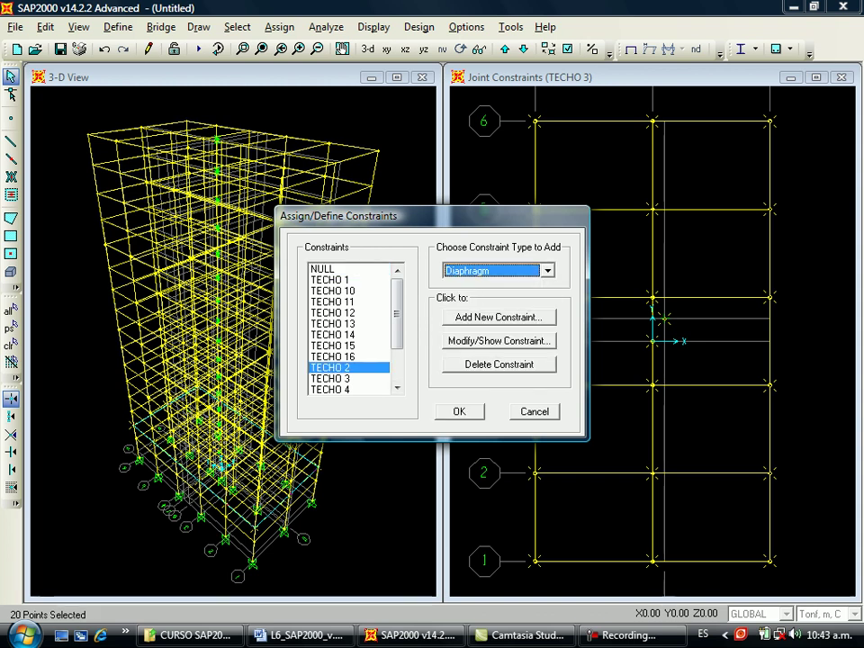
click(459, 411)
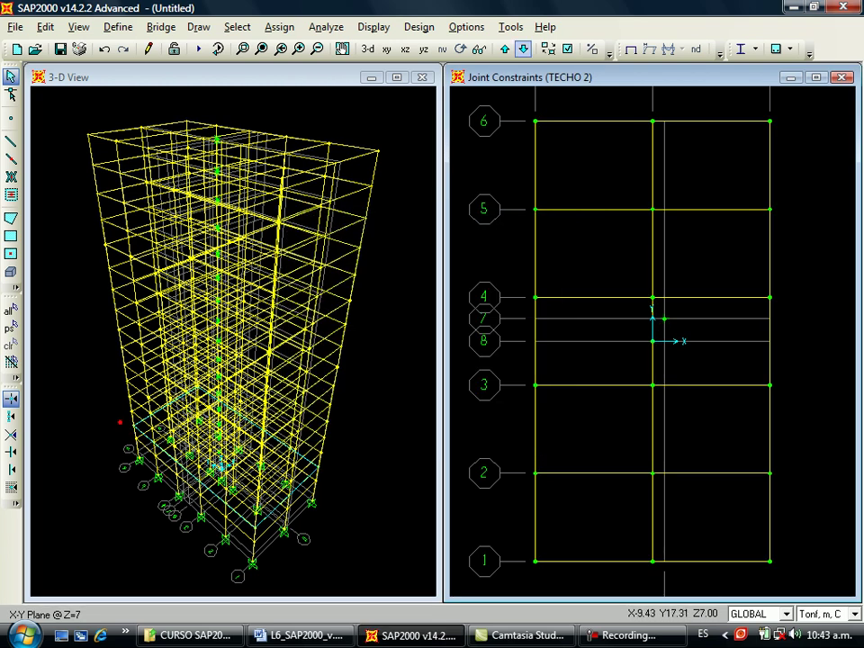
Go down to the floor plan at Z=3.5 m and select the joints on grid lines 6, 5, 4, 7 and 8.
click(535, 120)
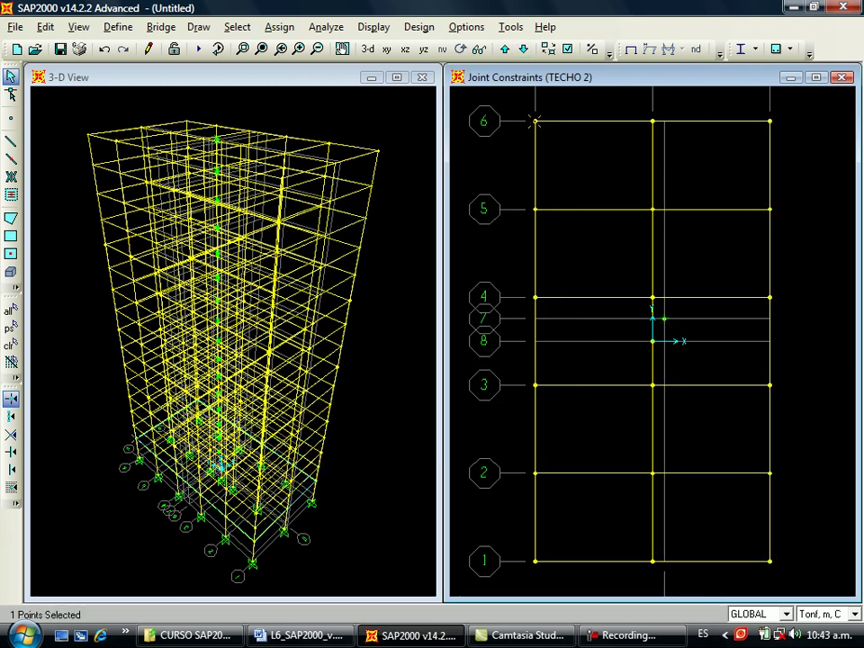
click(769, 210)
click(653, 210)
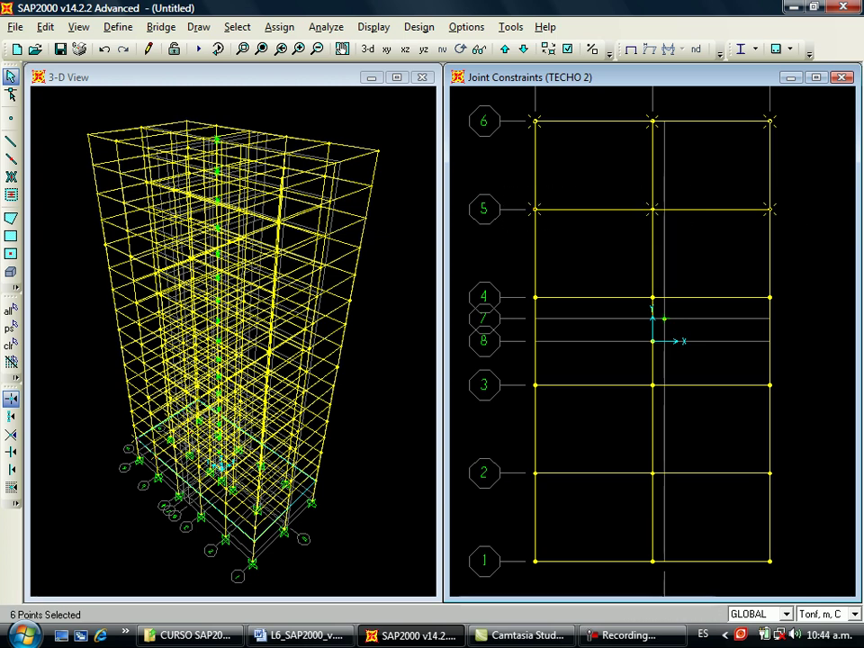
drag(549, 314, 551, 315)
drag(625, 280, 684, 330)
drag(744, 281, 789, 316)
drag(629, 328, 680, 367)
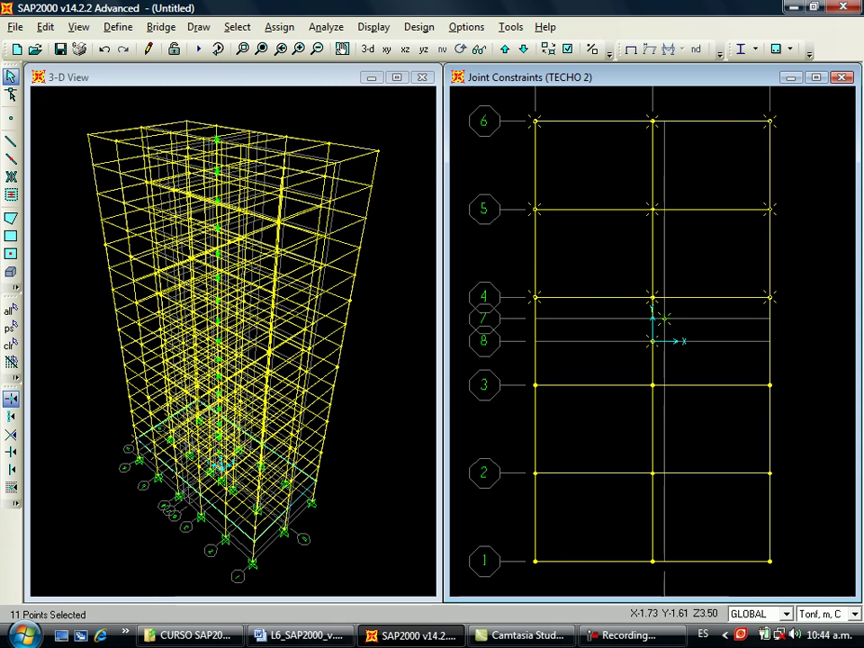
Add the joints on grid lines 3, 2 and 1 of the Z=3.5 m plan to the selection.
drag(742, 372, 800, 417)
drag(517, 368, 555, 404)
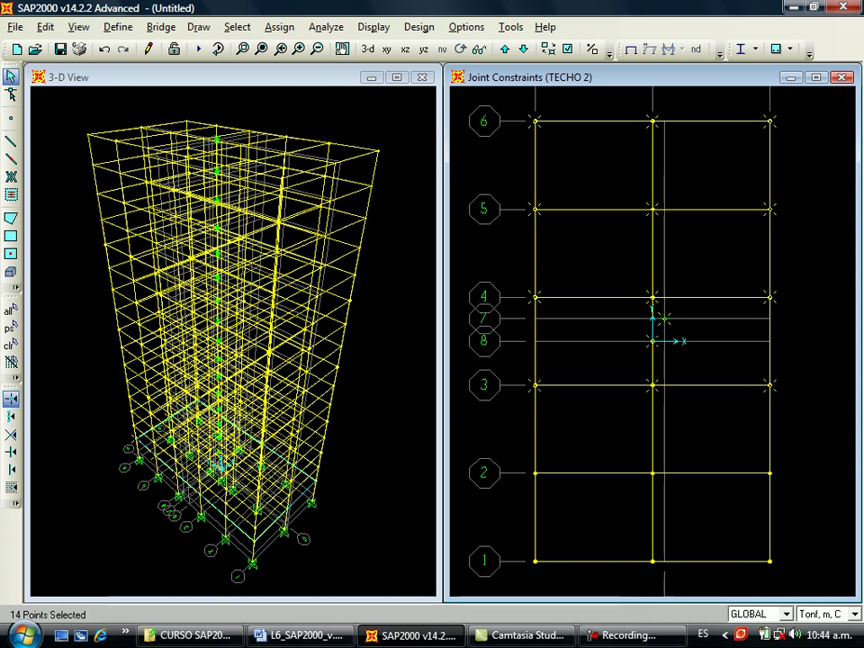
drag(519, 453, 554, 492)
drag(634, 452, 671, 493)
drag(733, 456, 794, 499)
drag(515, 543, 550, 571)
drag(634, 538, 668, 570)
drag(748, 541, 796, 578)
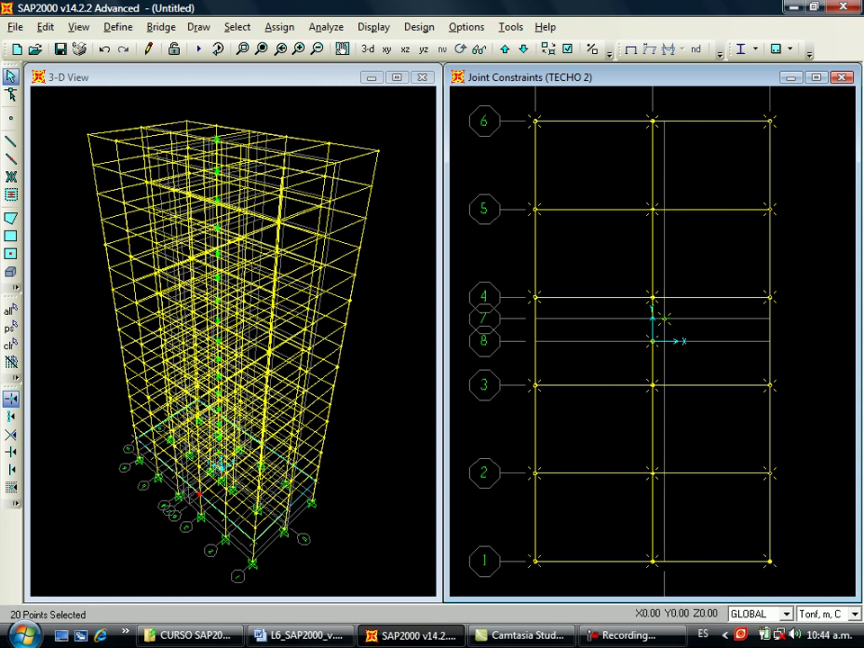
Assign the TECHO 1 joint constraint to the selected joints of the Z=3.5 m plan, with Diaphragm as the constraint type.
click(279, 26)
mouse_move(360, 48)
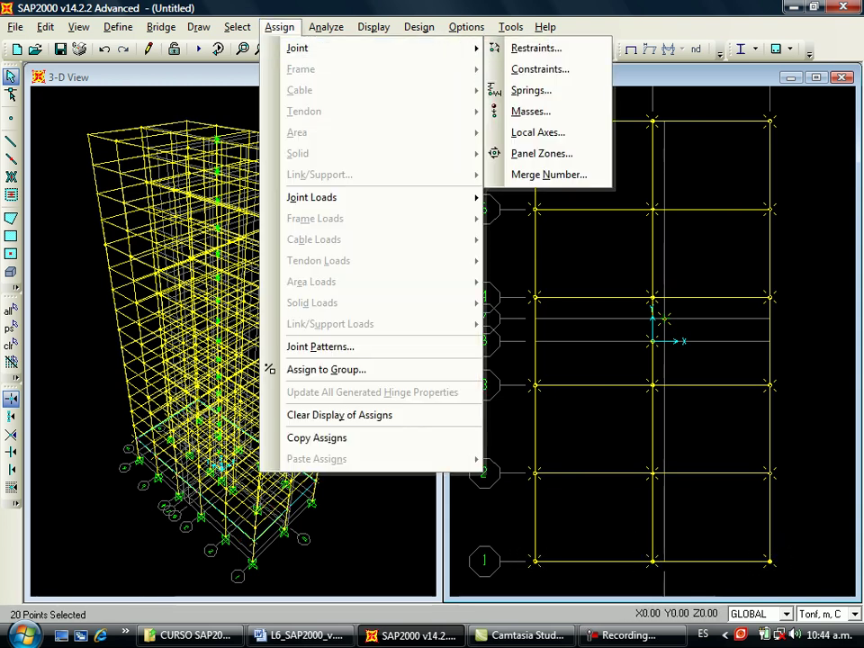
click(541, 69)
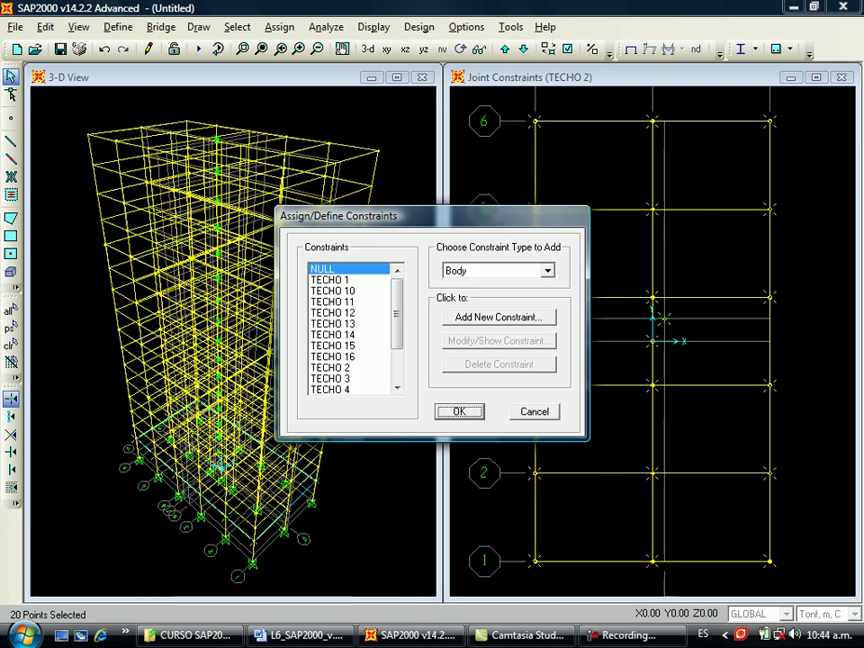
click(329, 280)
click(547, 270)
click(477, 292)
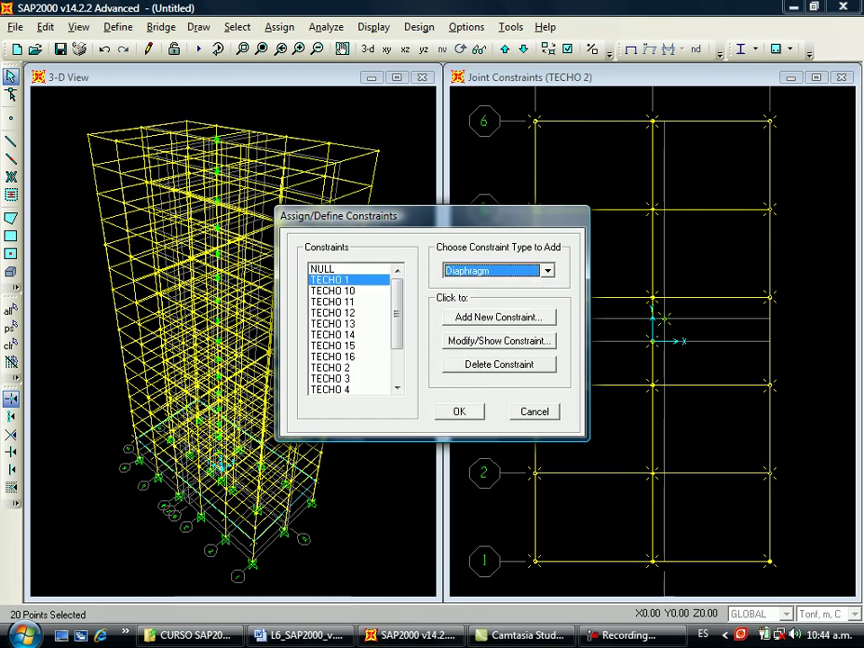
click(460, 411)
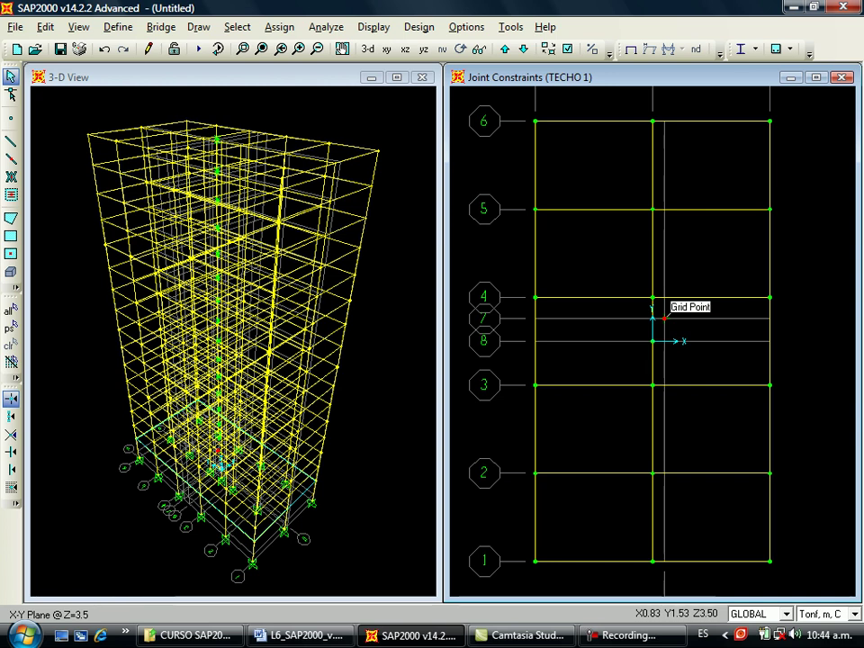
Select the single joint on grid line 7 in each floor plan from Z=3.5 m up to Z=21 m.
click(664, 318)
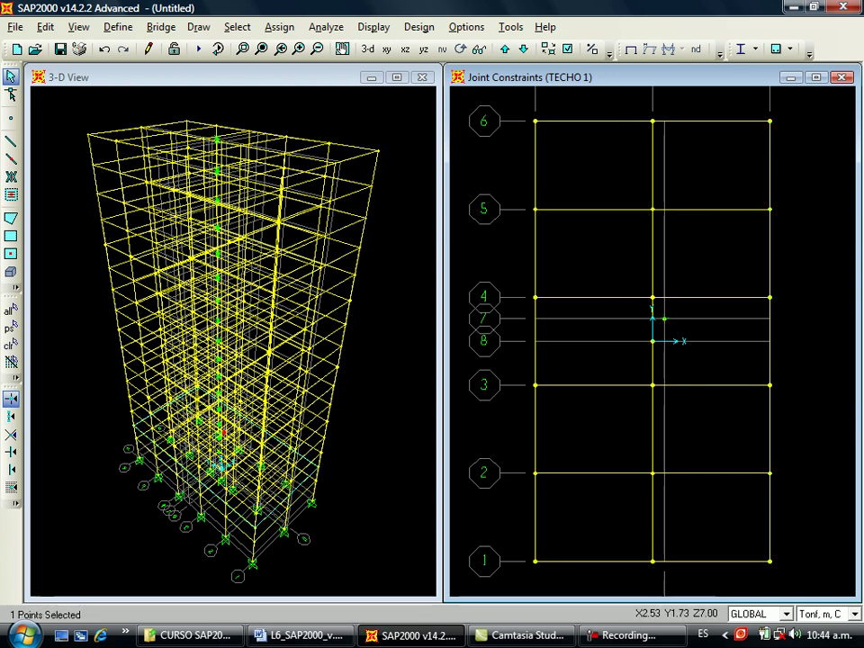
click(664, 318)
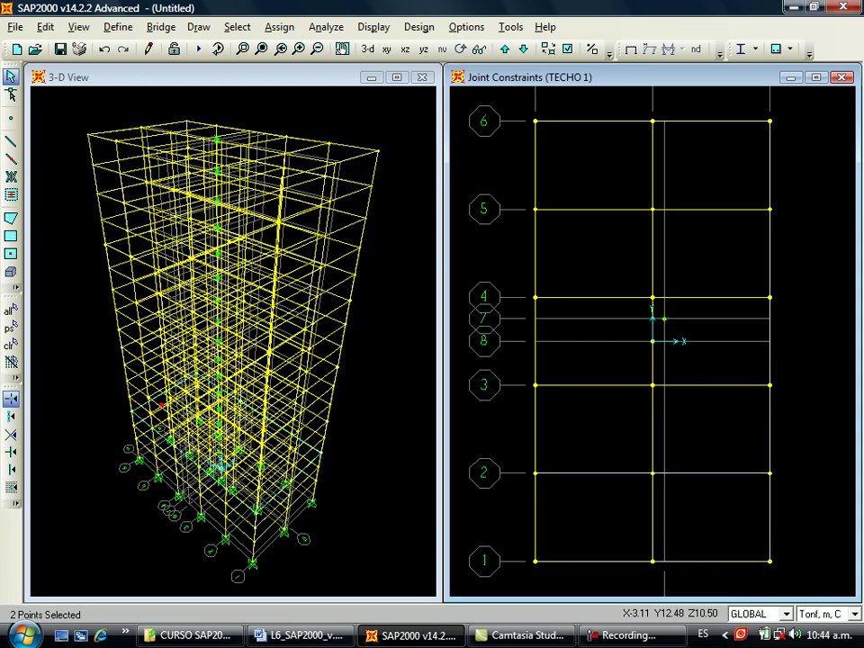
click(664, 318)
click(664, 318)
click(523, 50)
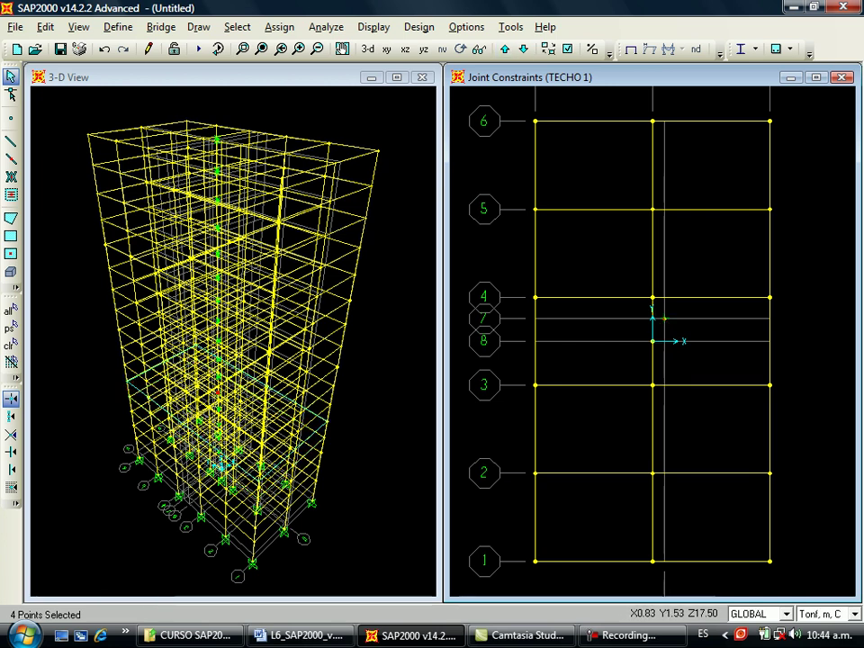
click(664, 319)
click(523, 49)
click(664, 319)
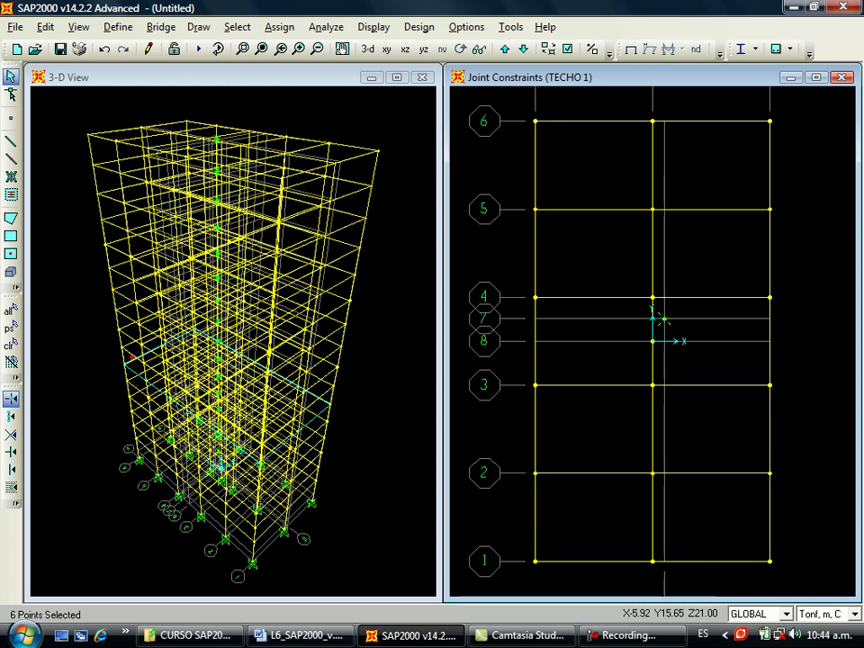
Add the grid line 7 joint of each floor plan from Z=24.5 m up to Z=35 m to the selection.
click(505, 50)
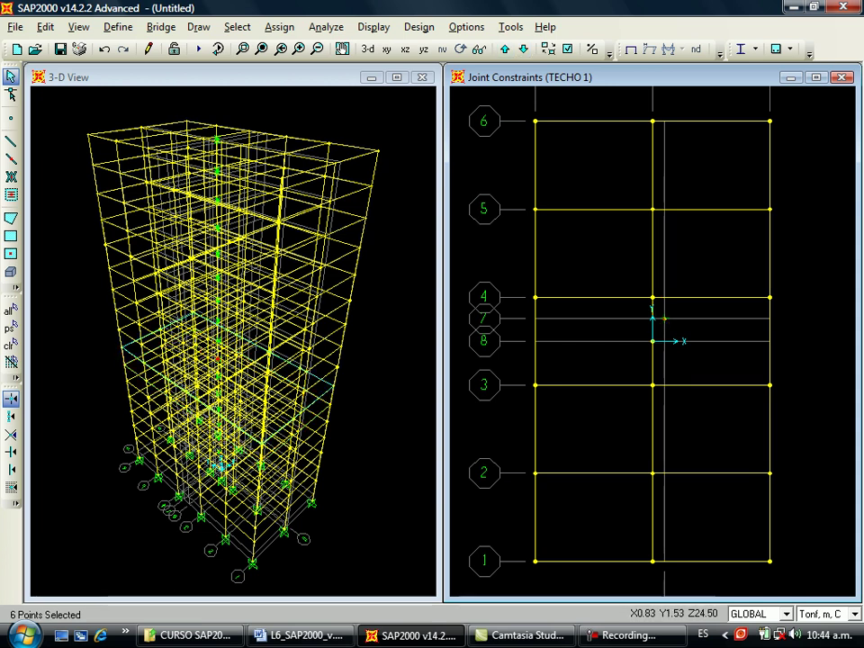
click(664, 319)
click(505, 49)
click(664, 318)
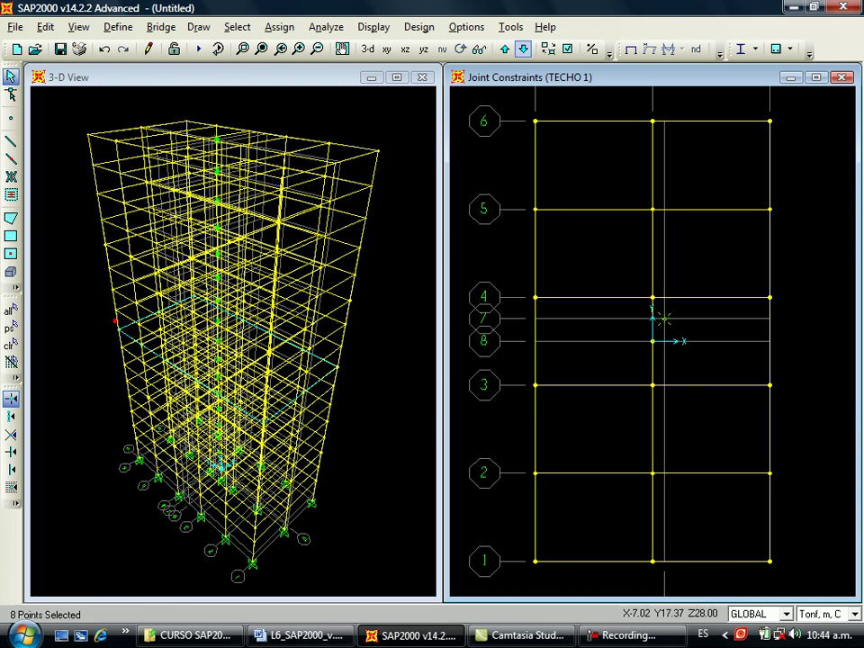
click(505, 50)
click(664, 319)
click(505, 49)
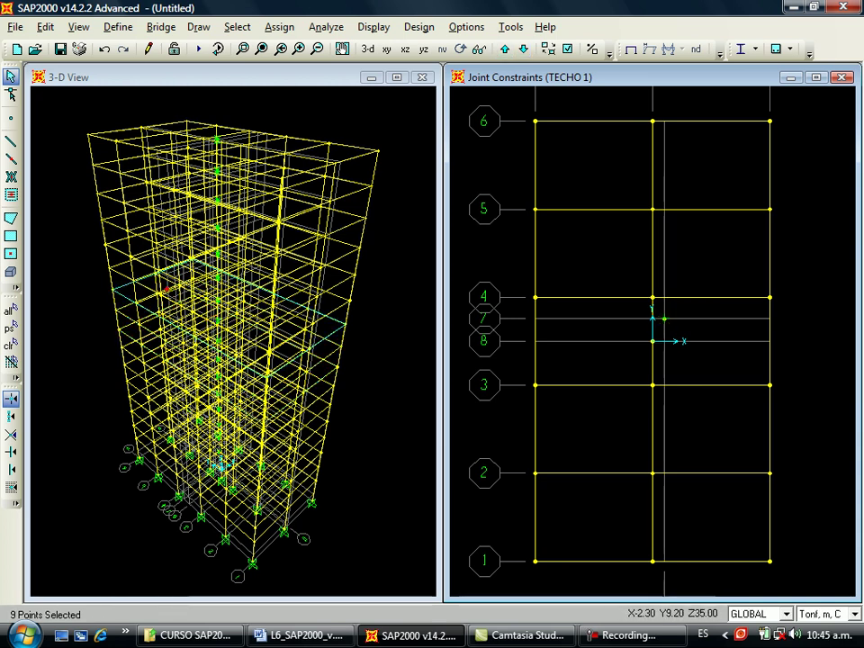
click(664, 319)
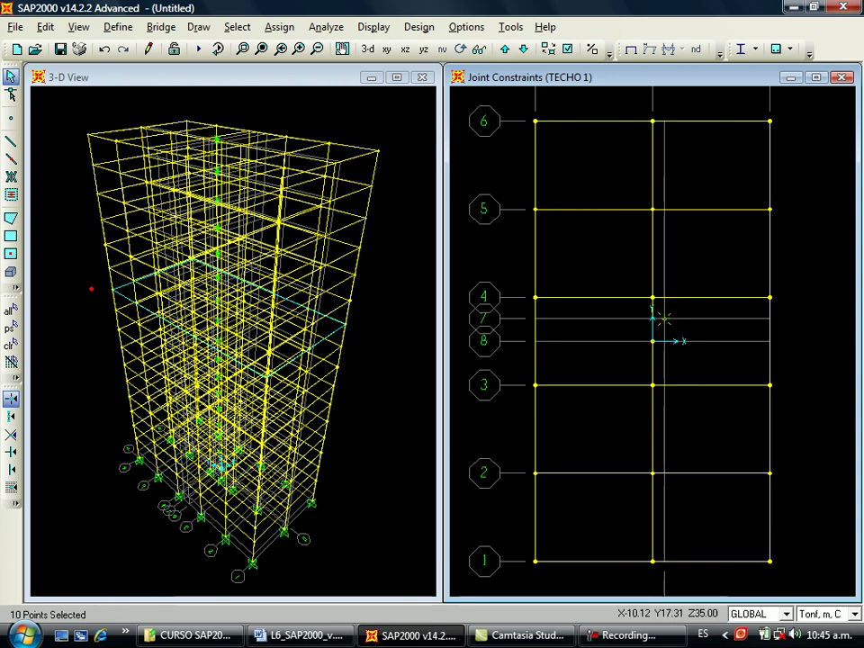
Add the grid line 7 joint of each floor plan from Z=38.5 m up to Z=52.5 m to the selection.
click(664, 319)
click(505, 50)
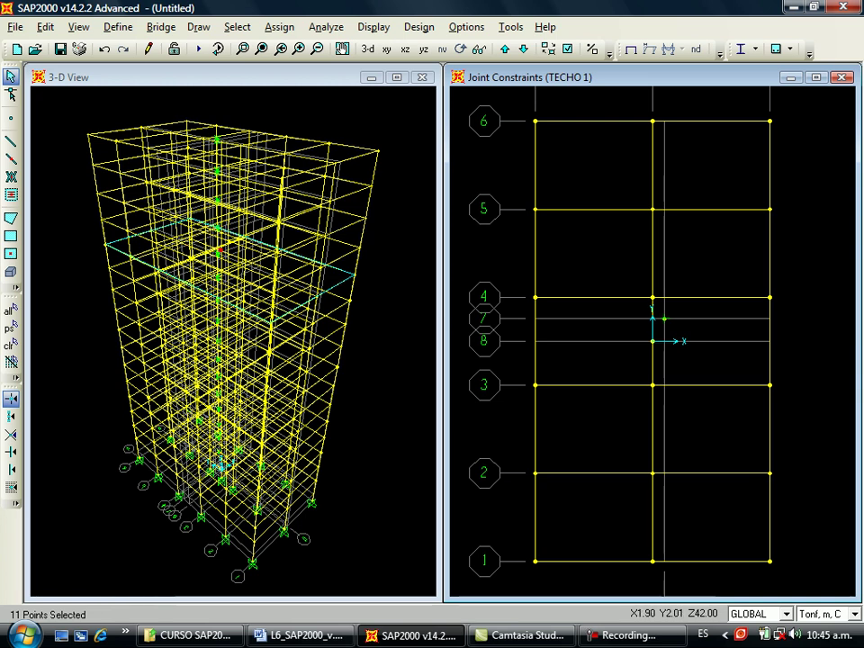
click(664, 318)
click(506, 50)
click(664, 319)
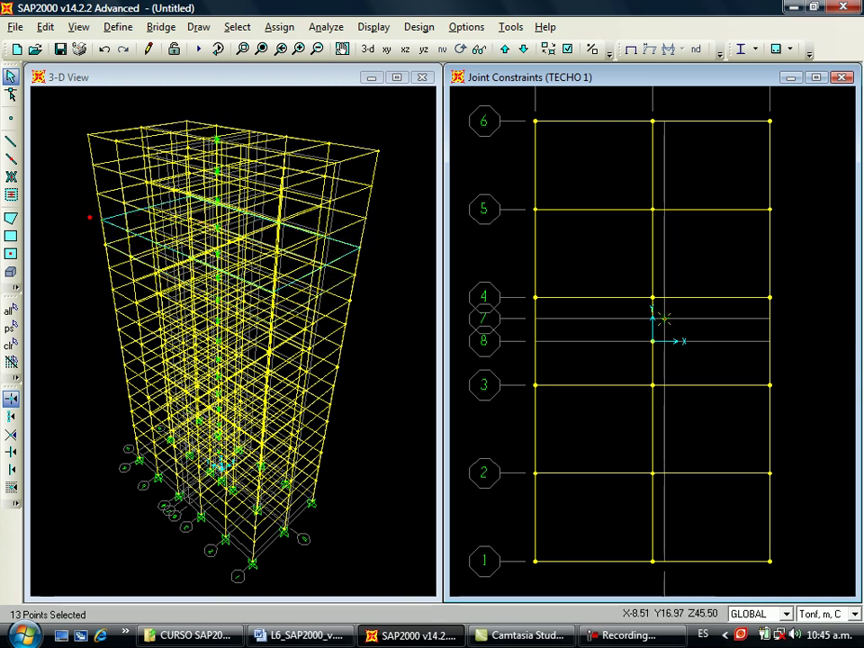
click(505, 50)
click(665, 319)
click(505, 50)
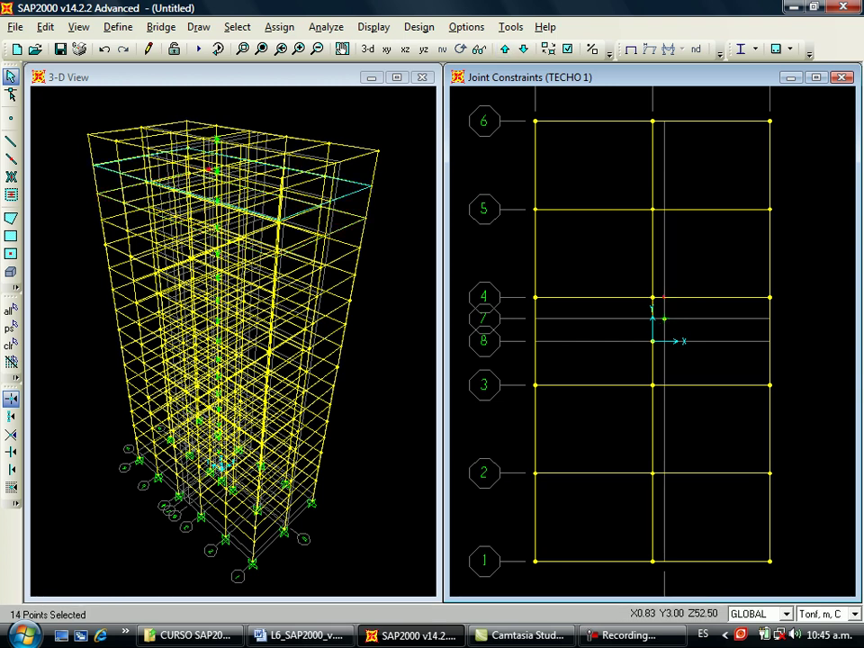
click(664, 318)
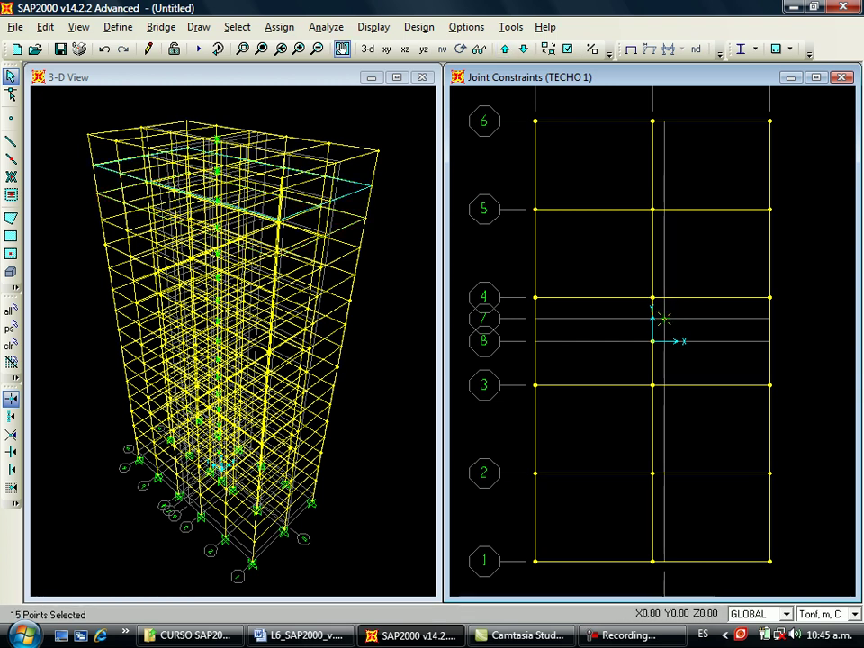
Assign joint masses in Global directions to the selected grid line 7 joints: 40.77 in X and Y, with 4085.97 rotational inertia about Z.
click(279, 27)
mouse_move(297, 48)
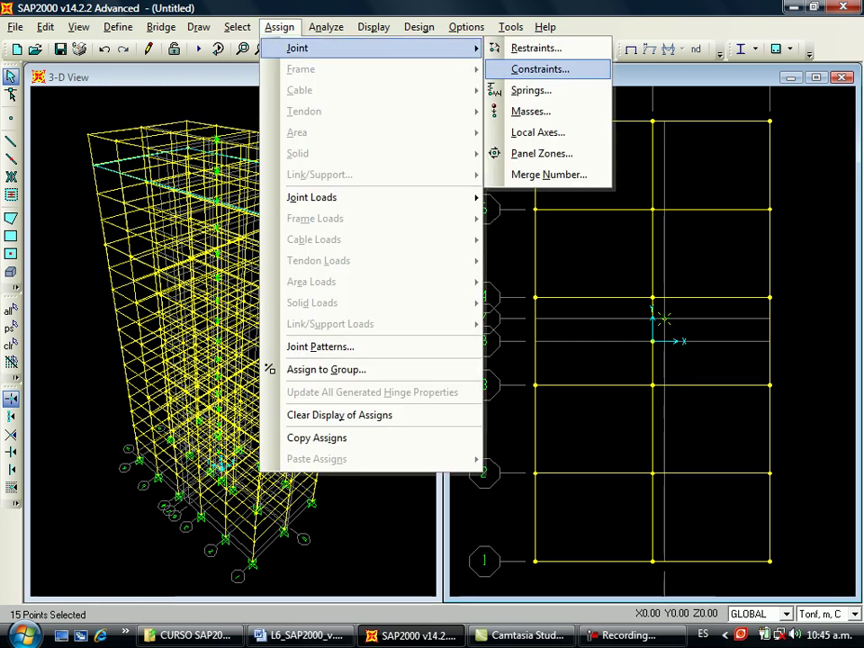
click(531, 111)
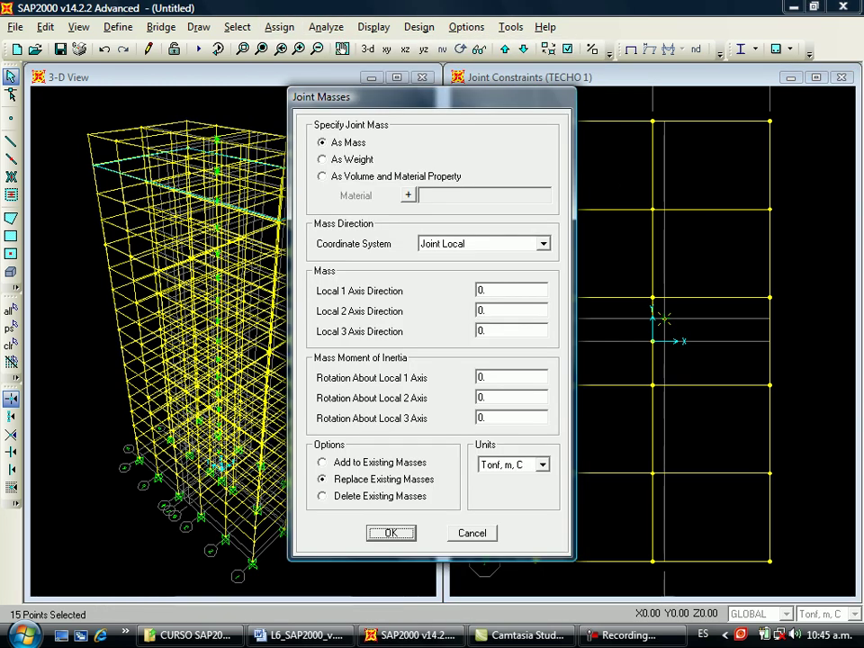
click(544, 244)
click(451, 258)
double_click(483, 291)
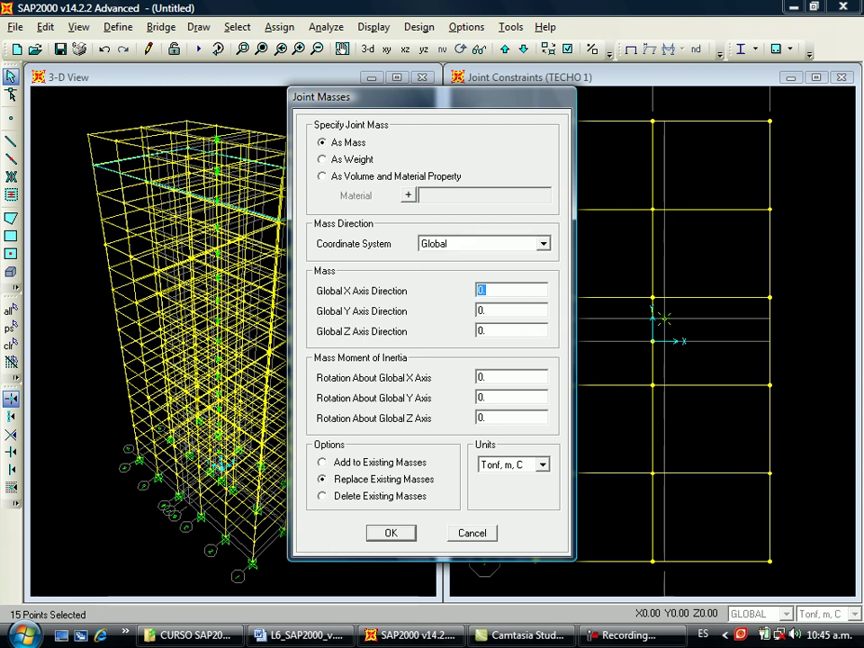
text(40.)
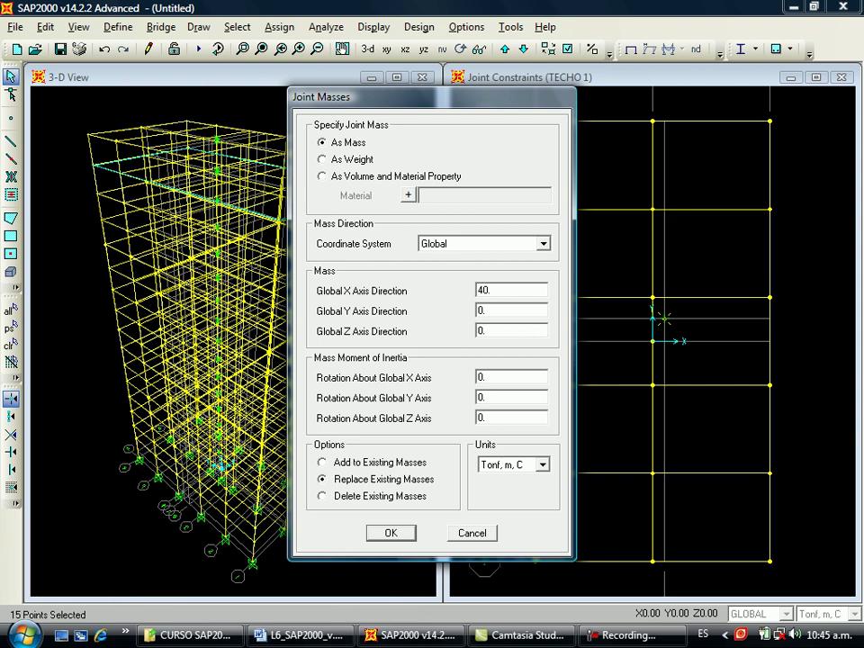
text(77)
key(Tab)
text(40.77)
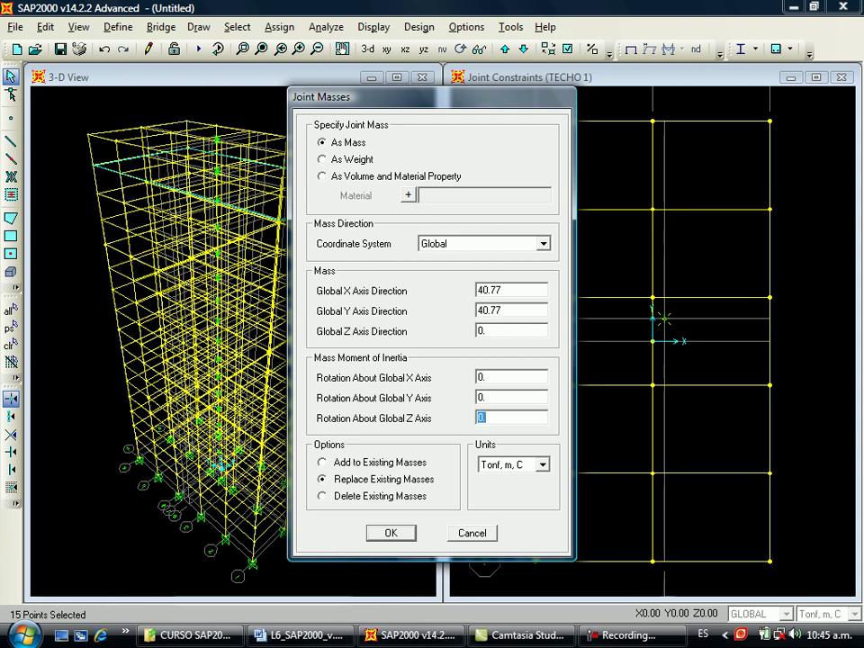
text(4085.97)
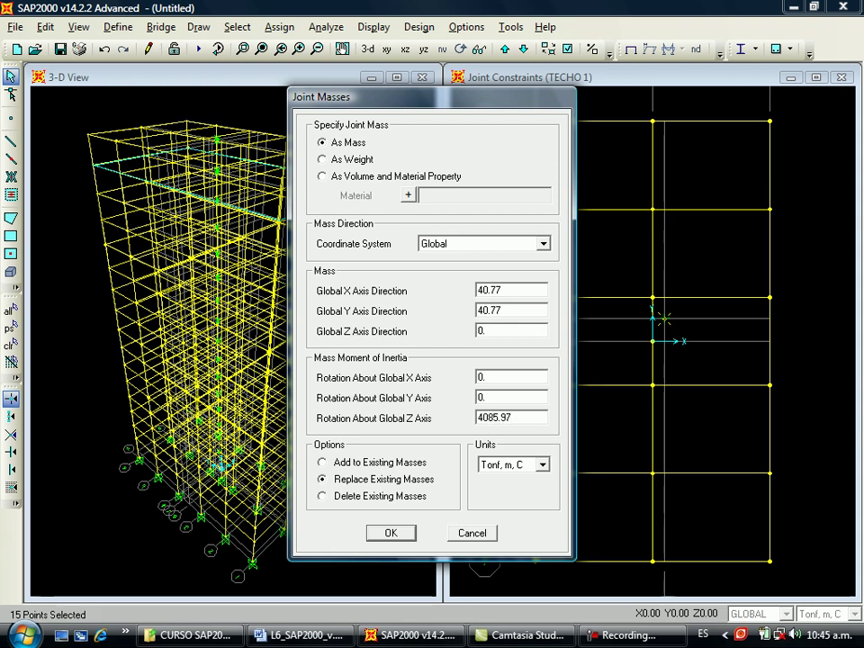
key(Return)
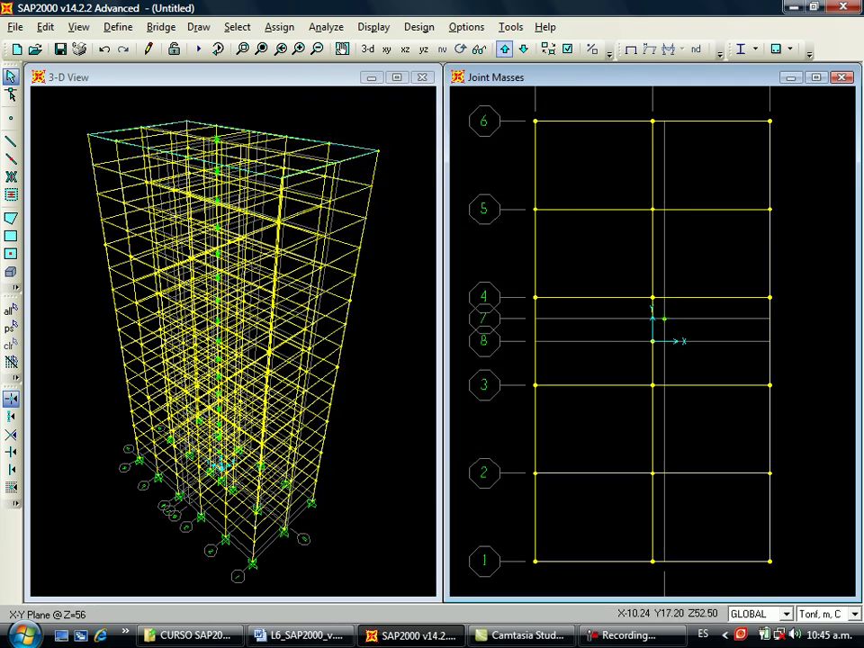
Assign the grid line 7 joint of the Z=56 m plan masses of 30.58 in Global X and Y, and 3064.37 rotational inertia about Z.
click(665, 317)
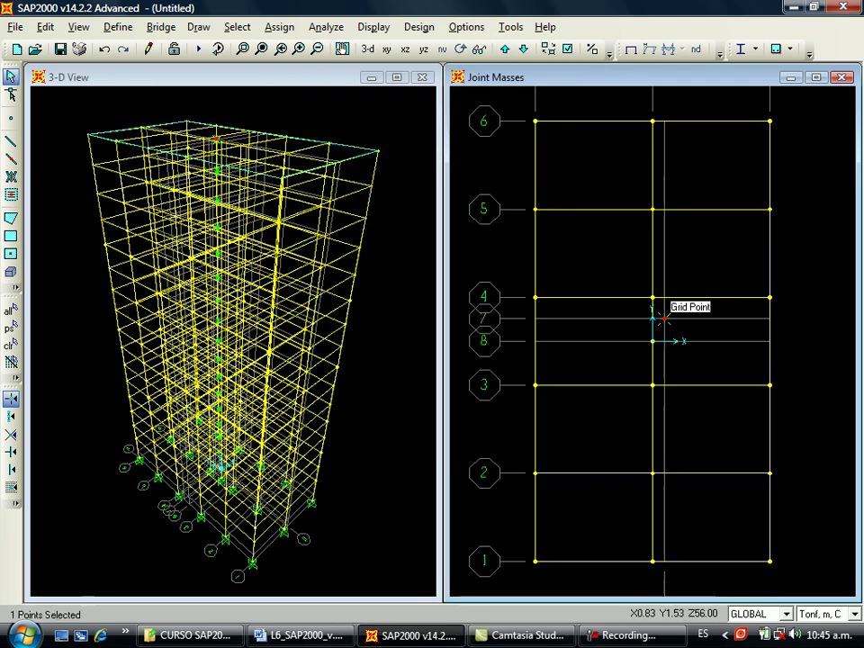
click(279, 26)
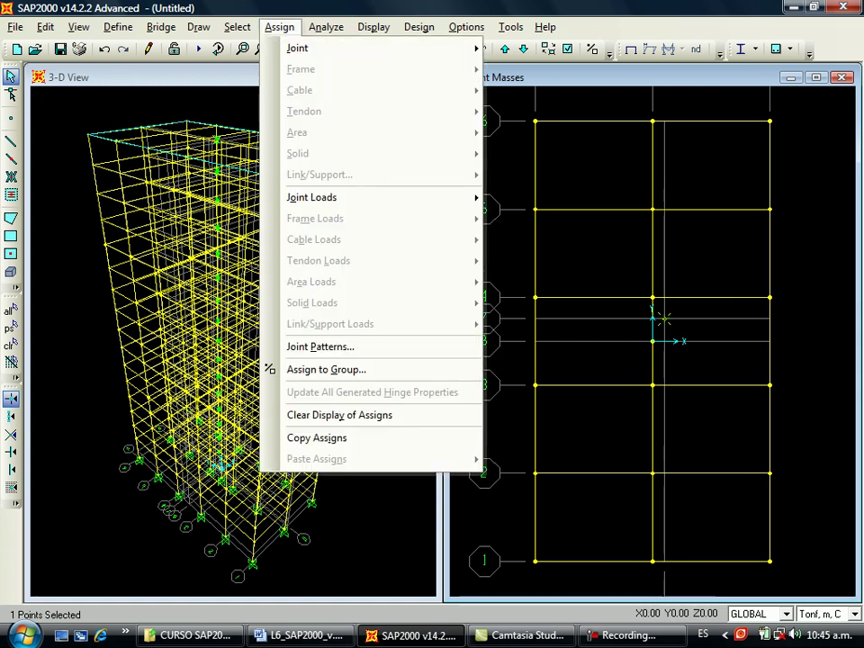
mouse_move(306, 48)
click(531, 111)
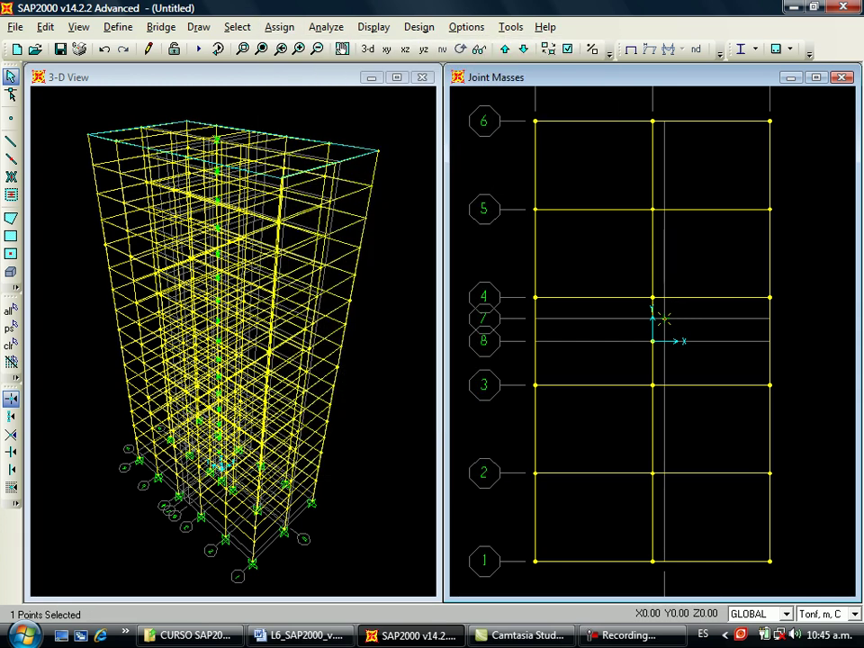
double_click(490, 290)
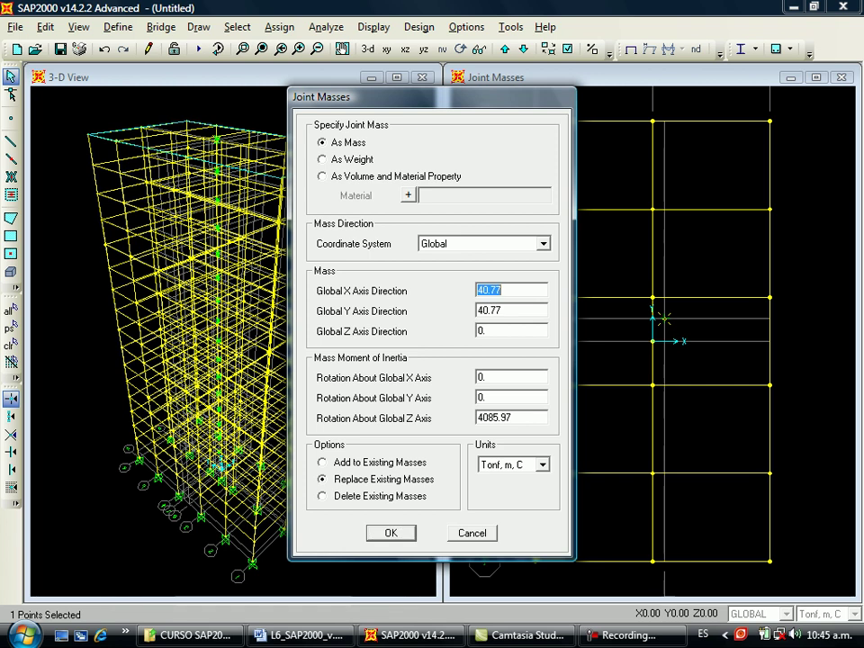
text(30.58)
key(Tab)
text(30.58)
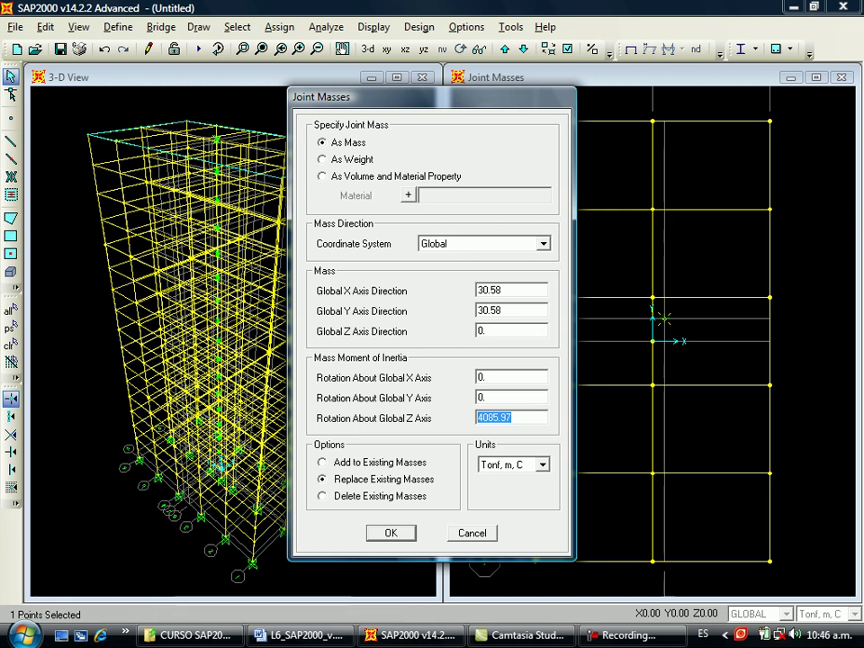
text(3064.37)
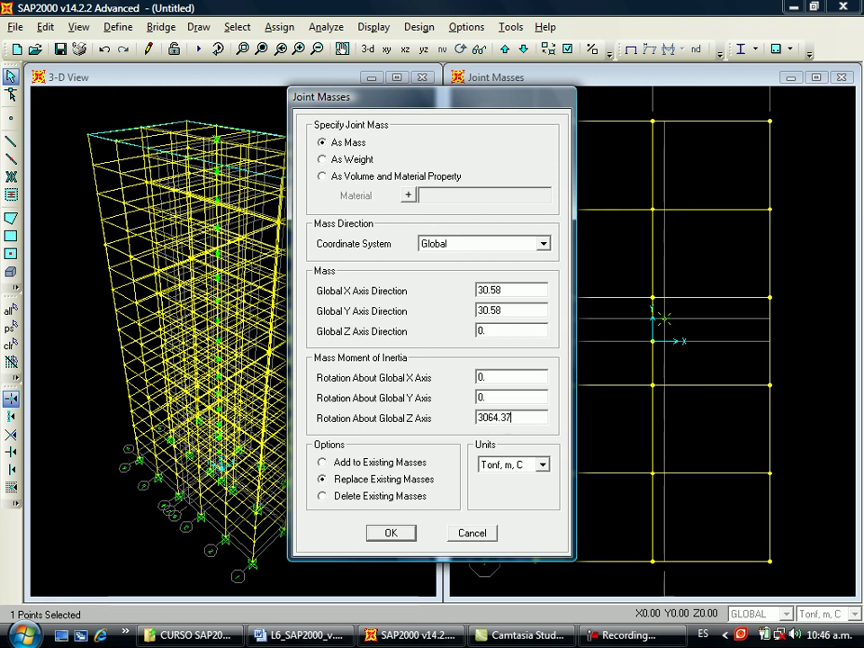
key(Return)
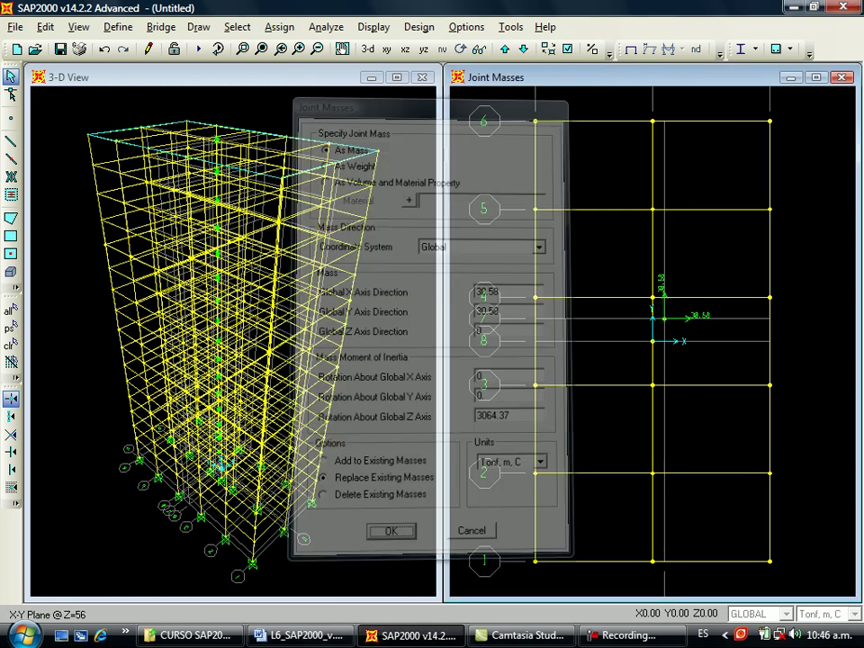
Review the assigned joint masses floor by floor in the plans from Z=52.5 m down to Z=3.5 m.
click(524, 49)
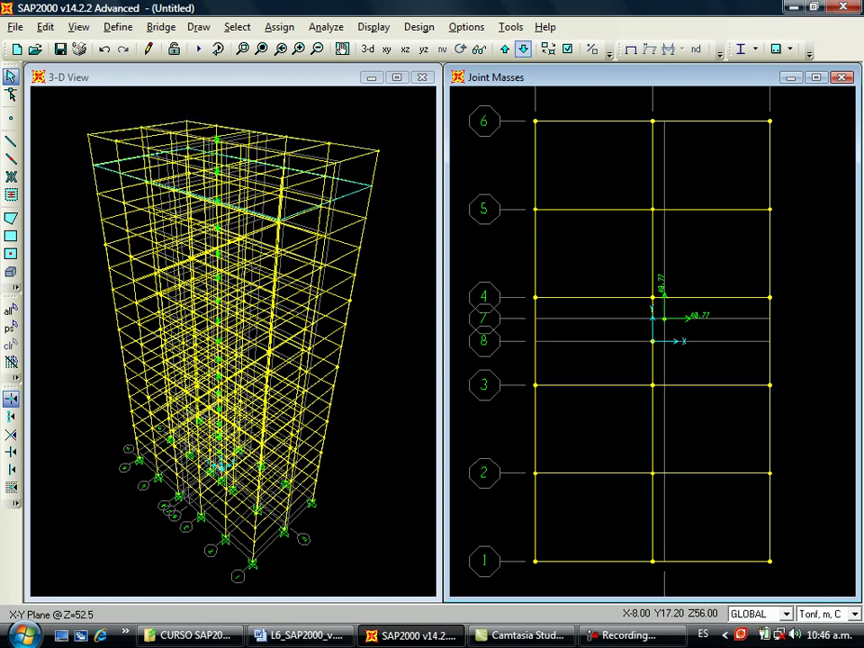
click(524, 49)
click(524, 49)
click(524, 49)
click(523, 50)
click(524, 50)
click(524, 50)
click(524, 49)
click(524, 49)
click(523, 49)
click(524, 49)
click(524, 50)
click(524, 50)
click(524, 49)
click(524, 50)
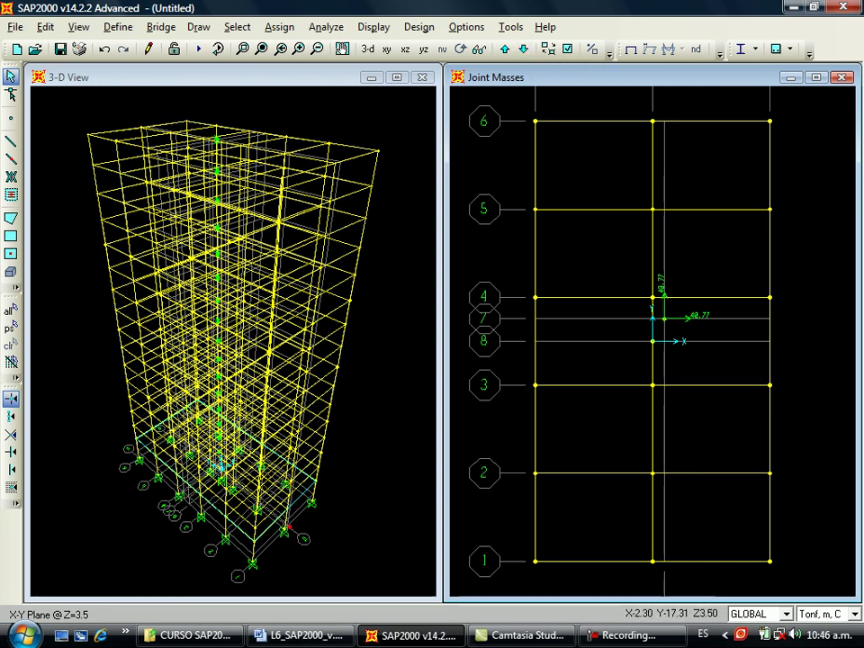
click(633, 635)
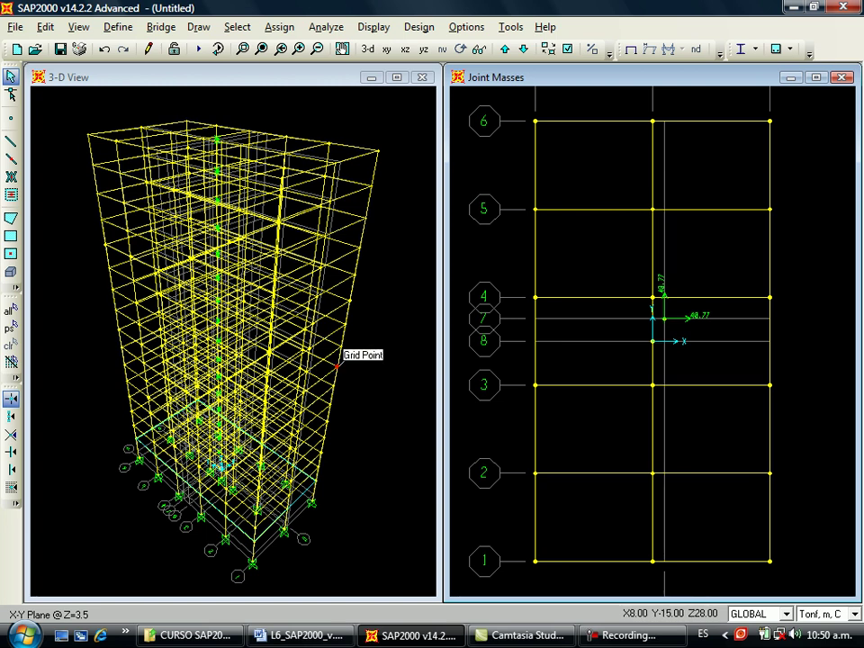
Add a User type response spectrum function named C, with a first point at period 0 and acceleration 2.5.
click(118, 26)
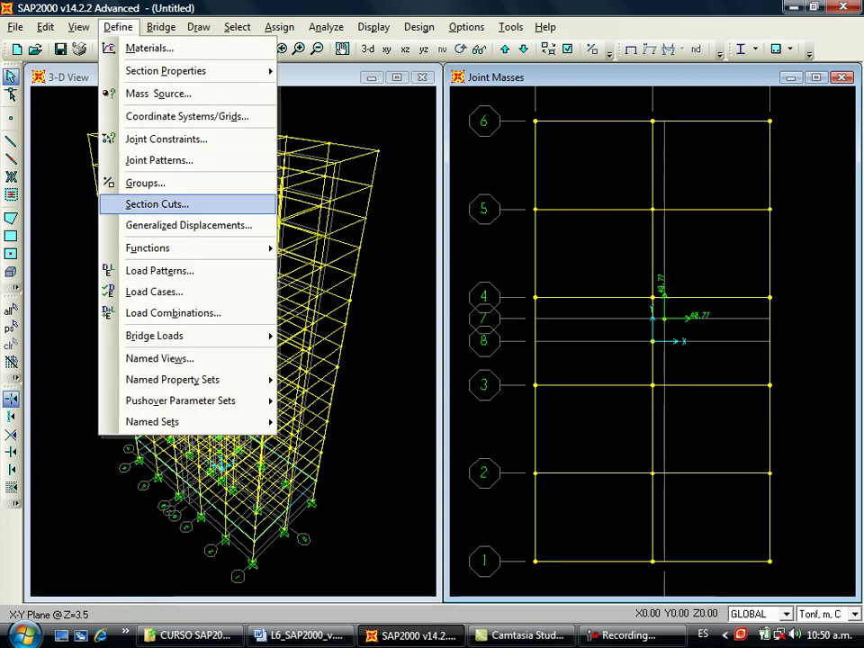
mouse_move(180, 248)
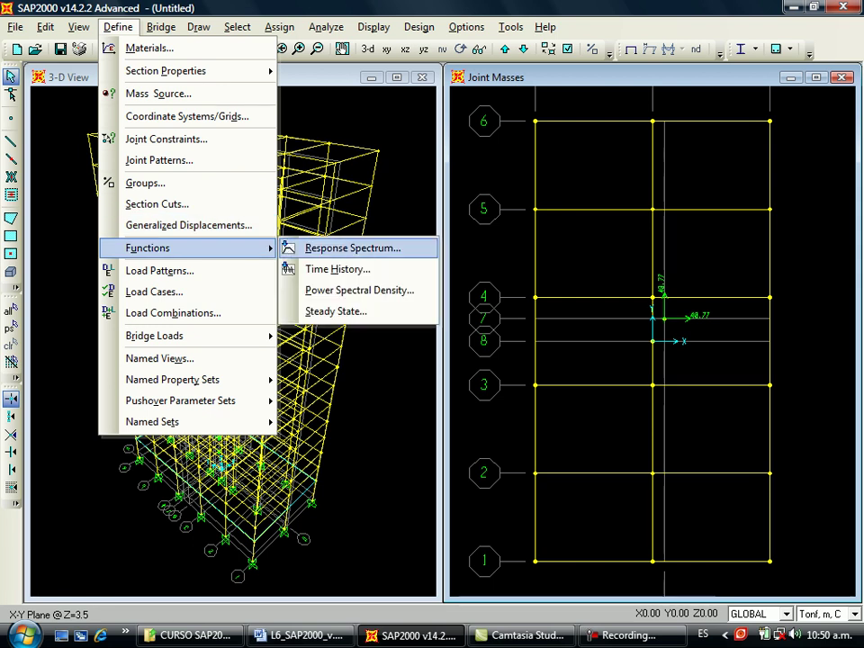
click(351, 248)
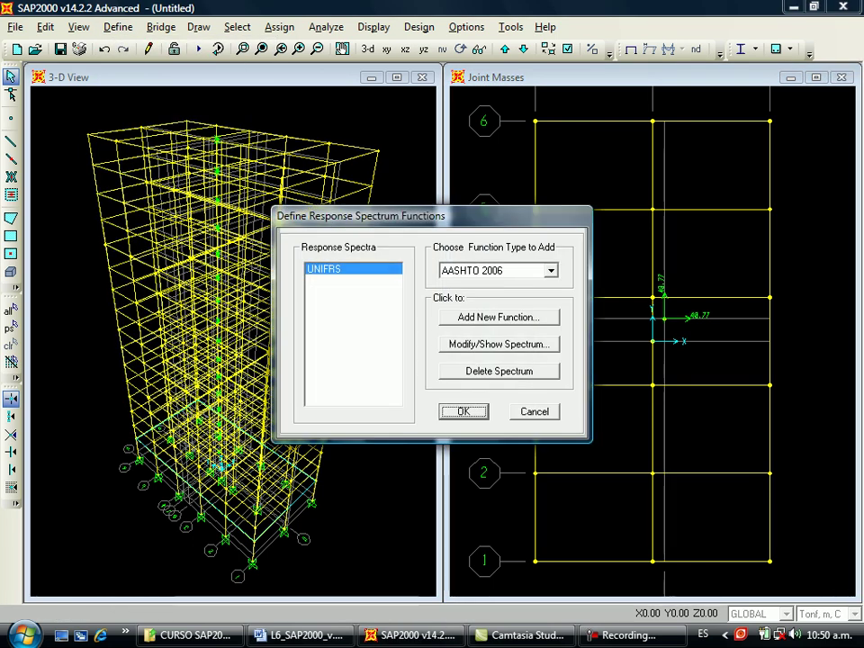
click(551, 271)
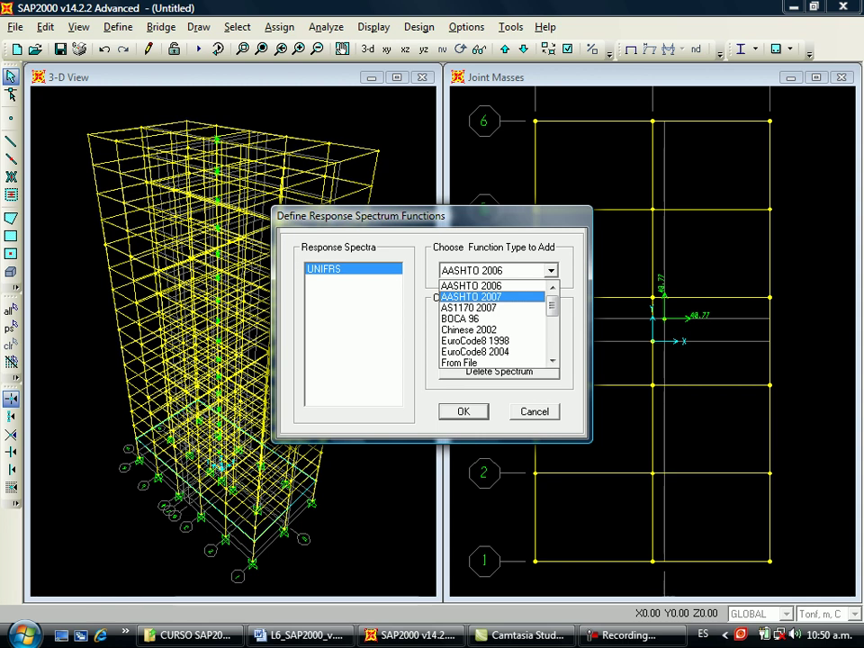
scroll(493, 324, down, 5)
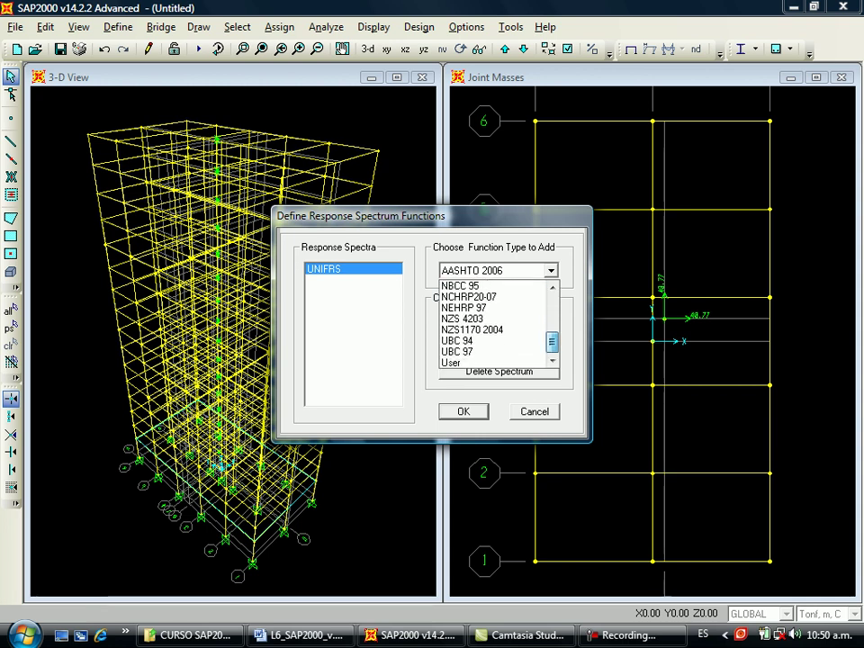
click(477, 363)
click(498, 317)
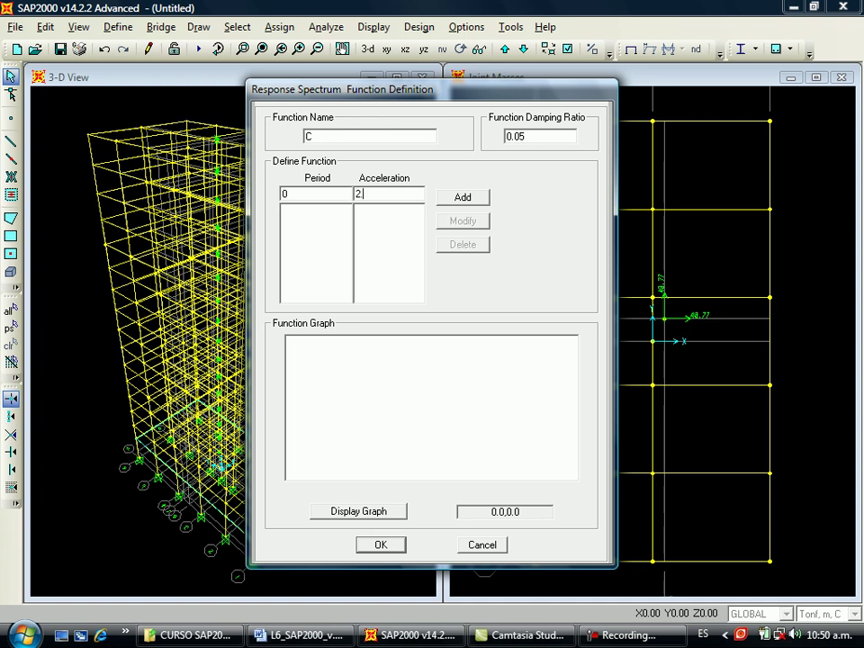
key(Tab)
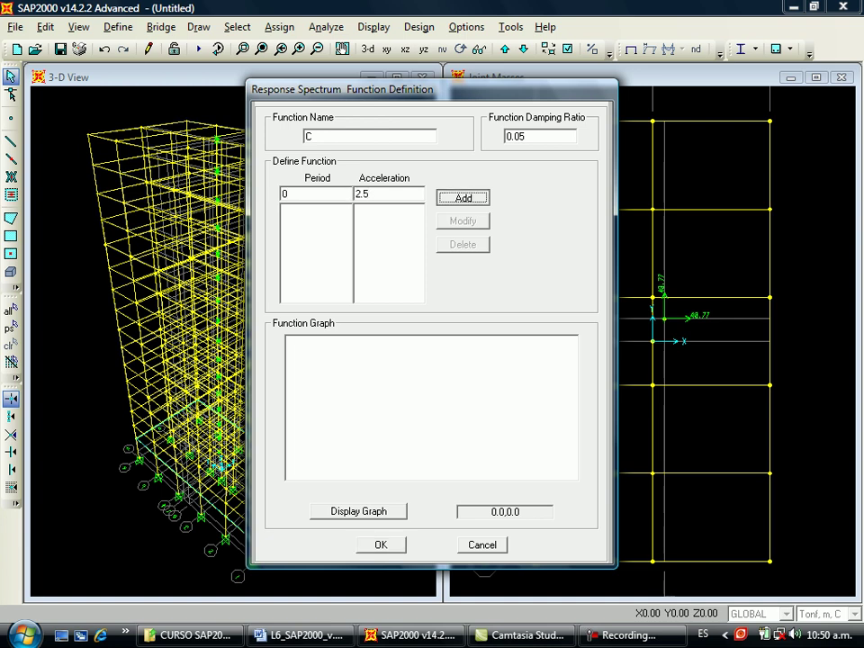
key(Return)
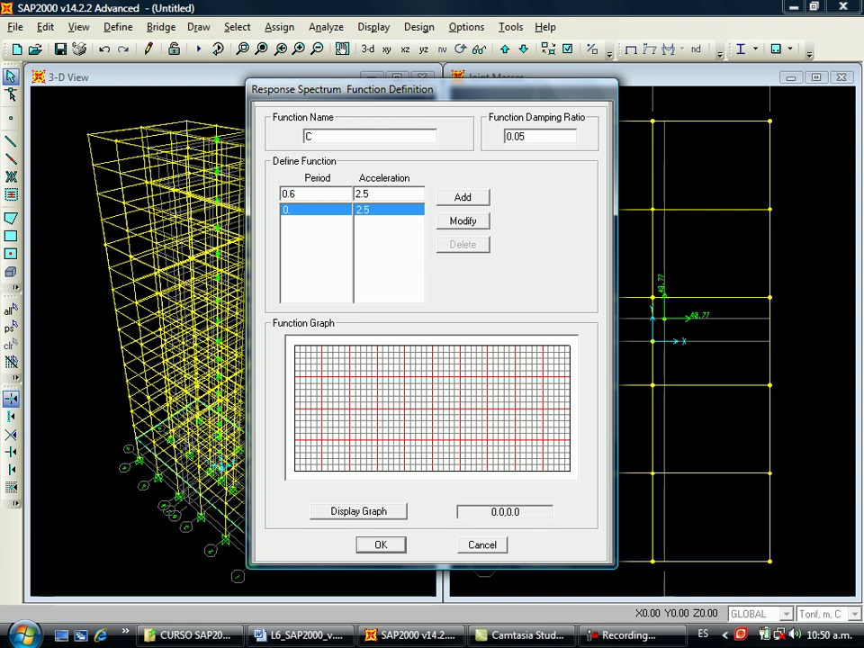
Add spectrum points at period 0.6 with acceleration 2.5, period 0.7 with 2.14, and period 0.8 with 1.87.
key(Return)
text(0.7)
key(Tab)
text(2.14)
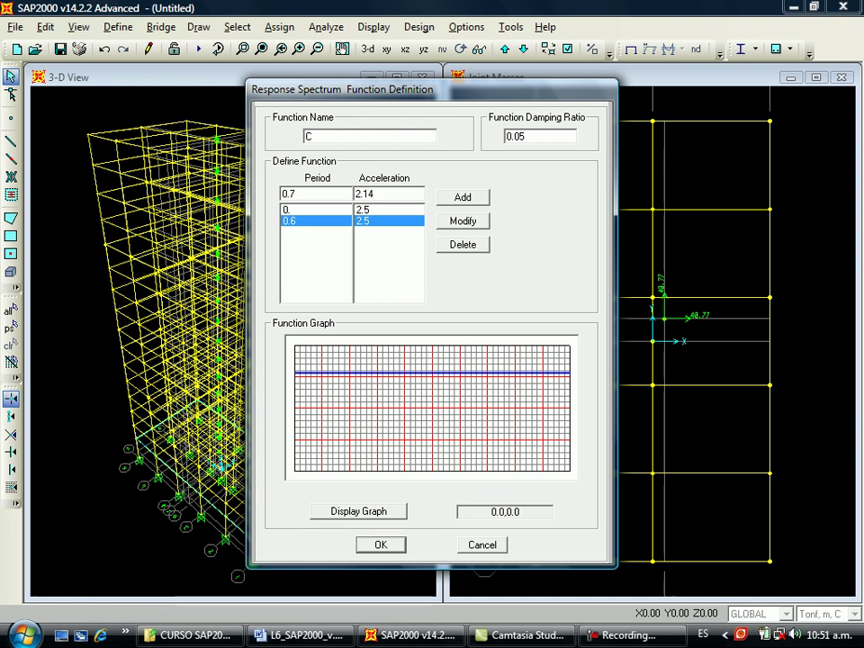
key(Return)
text(0.8)
key(Tab)
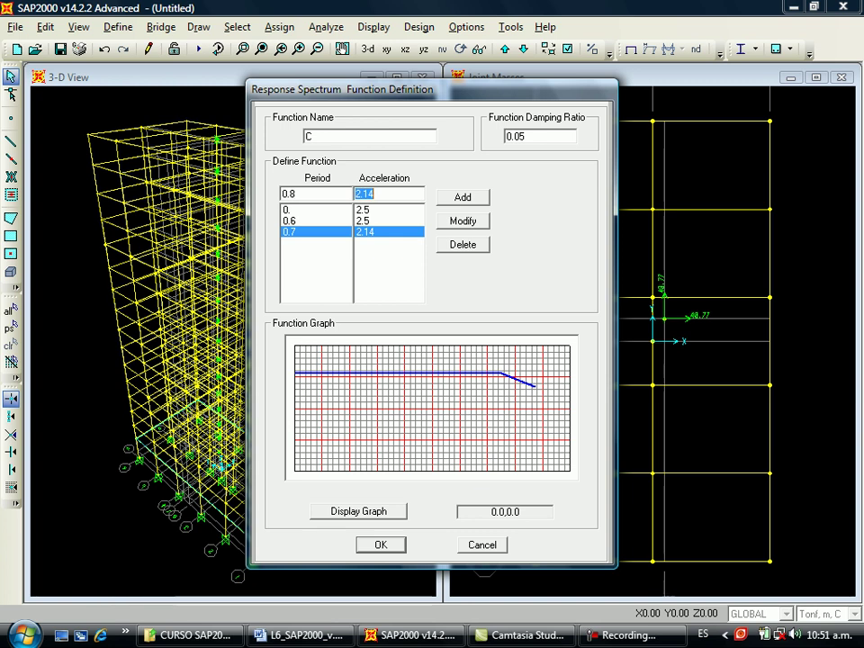
text(1.87)
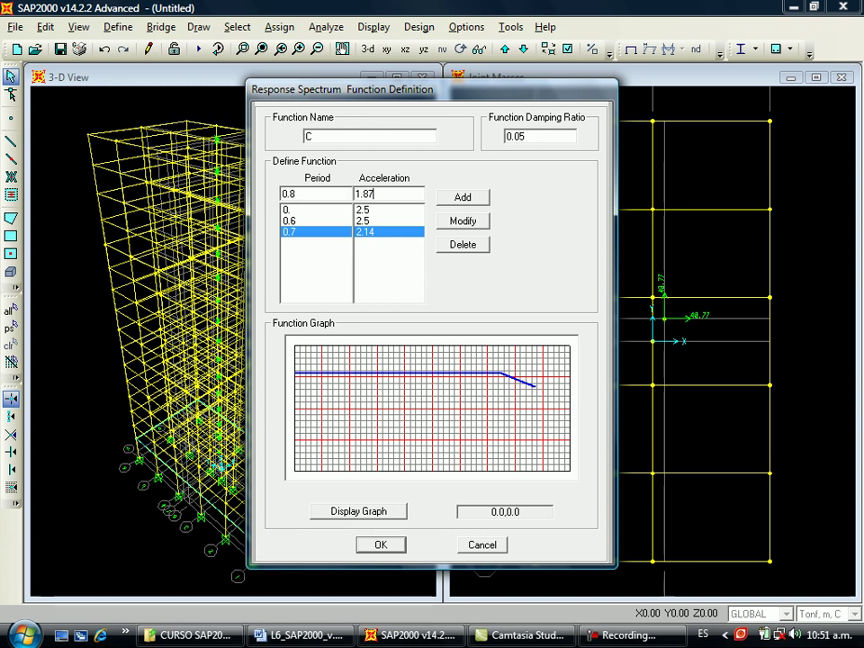
key(Return)
Add spectrum points at period 0.9 with acceleration 1.67 and period 1 with acceleration 1.5.
text(0.9)
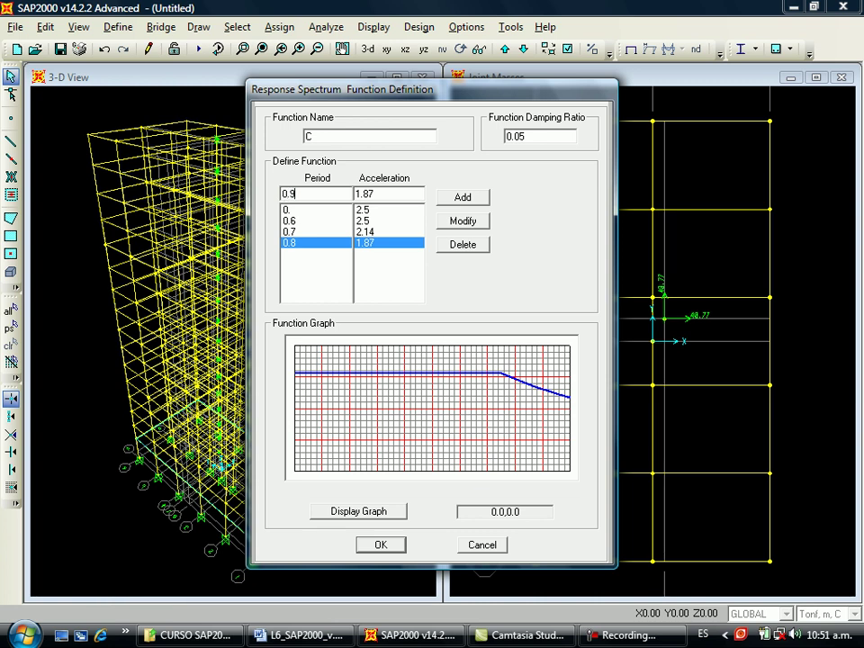
key(Tab)
text(1.67)
key(Return)
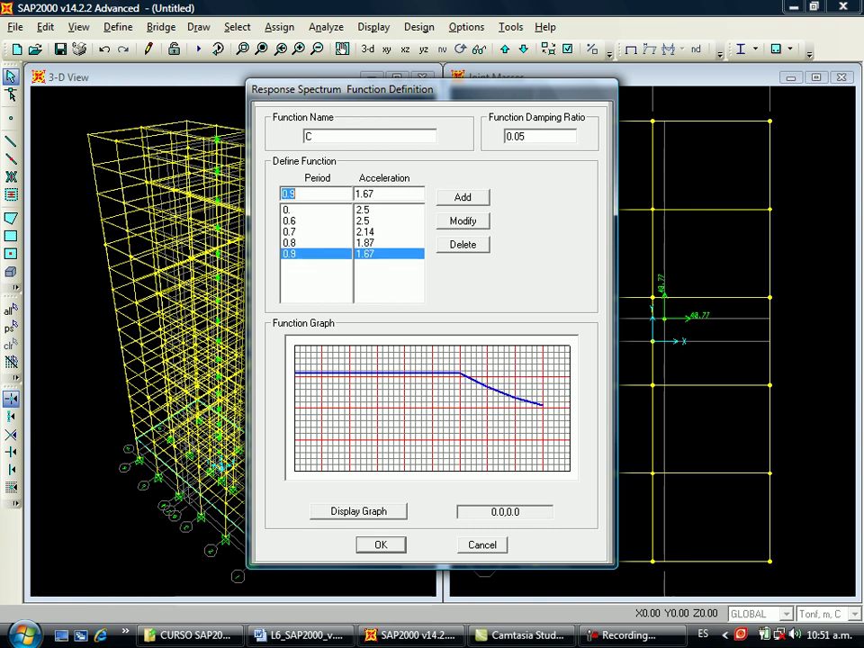
text(1)
key(Tab)
text(1.5)
key(Return)
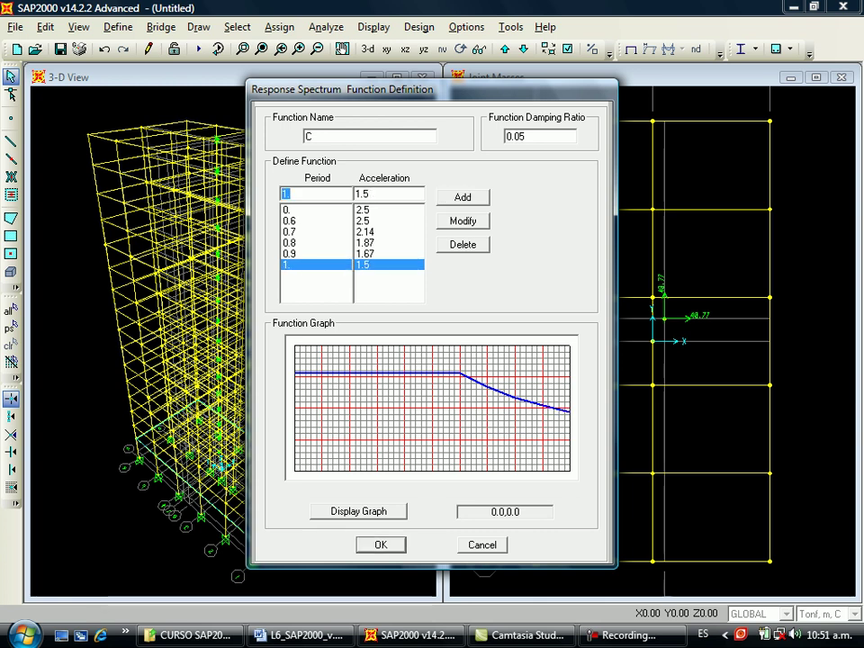
Add spectrum points at period 2 with acceleration 0.75 and period 3 with acceleration 0.5.
key(Tab)
text(0.75)
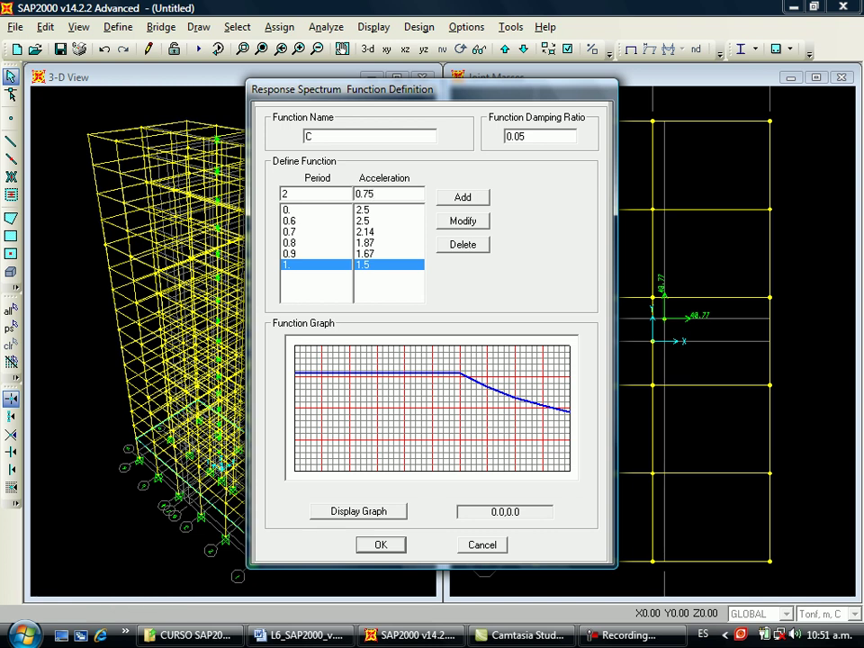
key(Return)
text(3)
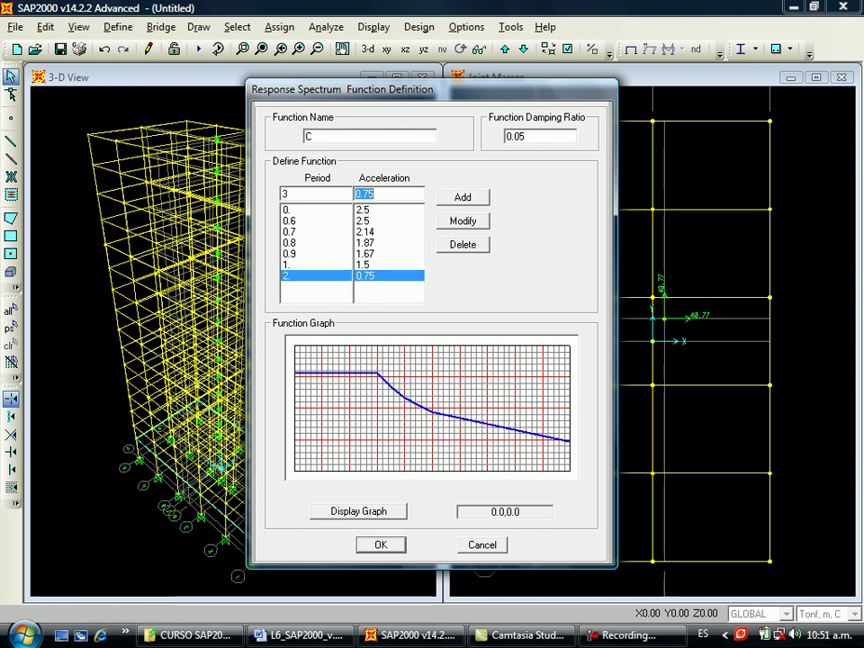
text(0.5)
key(Return)
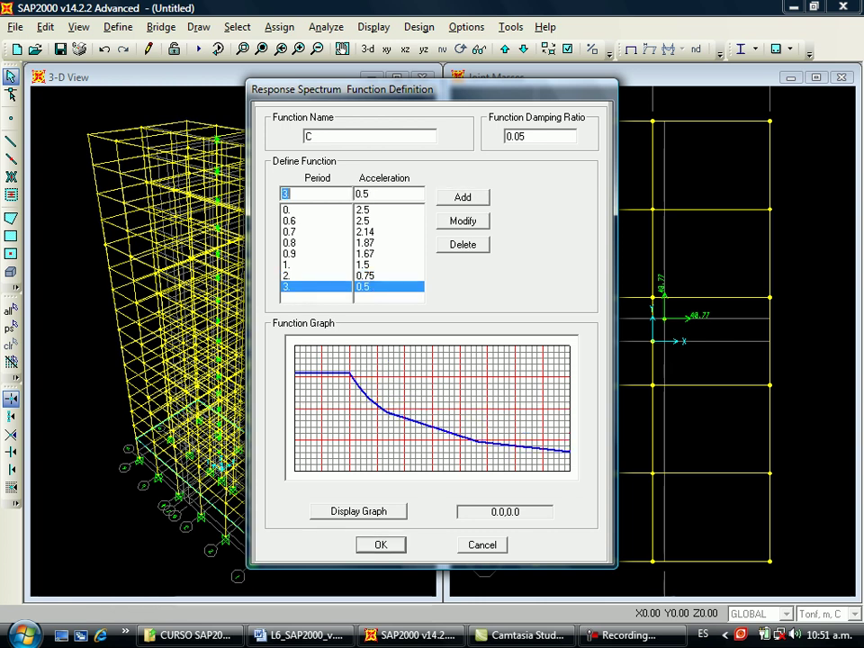
Add spectrum points at period 4 with acceleration 0.38 and period 5 with acceleration 0.3.
text(4)
text(0.)
text(38)
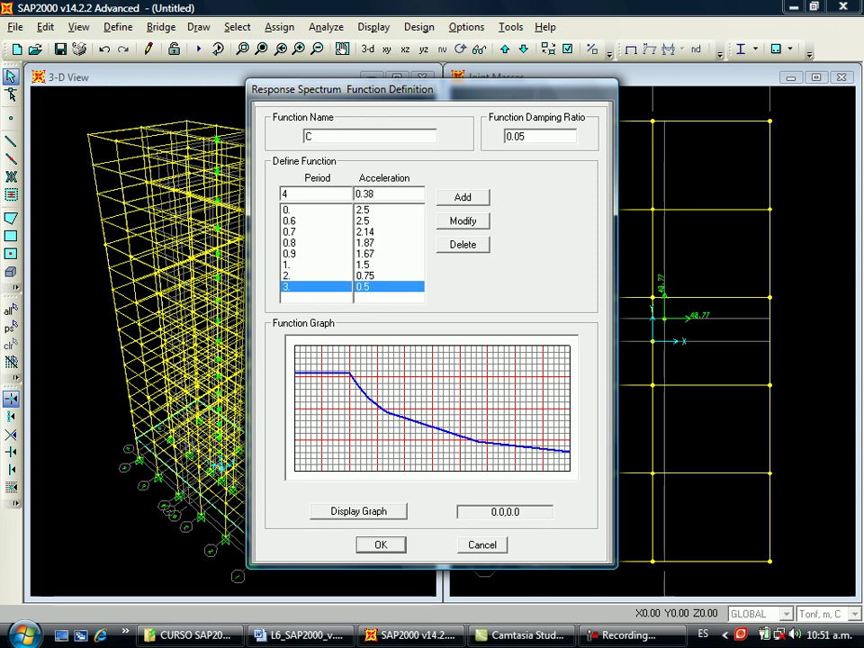
key(Return)
text(5)
key(Tab)
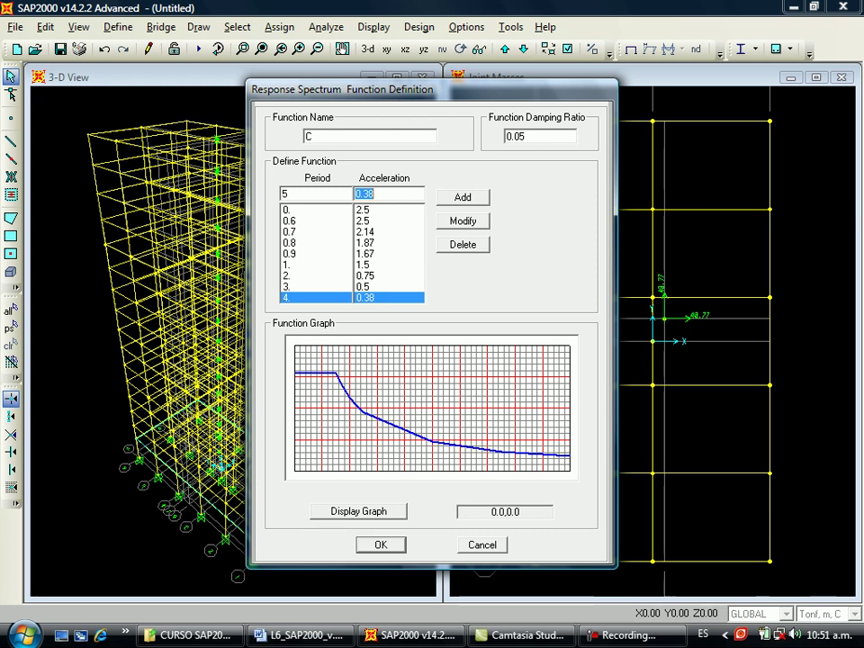
text(0.3)
key(Return)
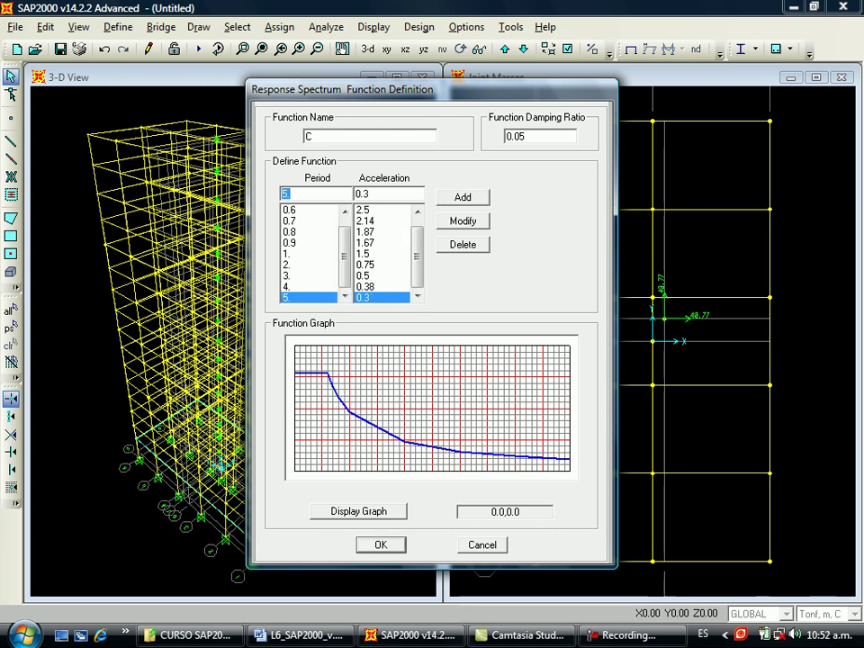
Add spectrum points at period 6 with acceleration 0.25 and period 7 with acceleration 0.21.
text(6)
key(Tab)
text(0.)
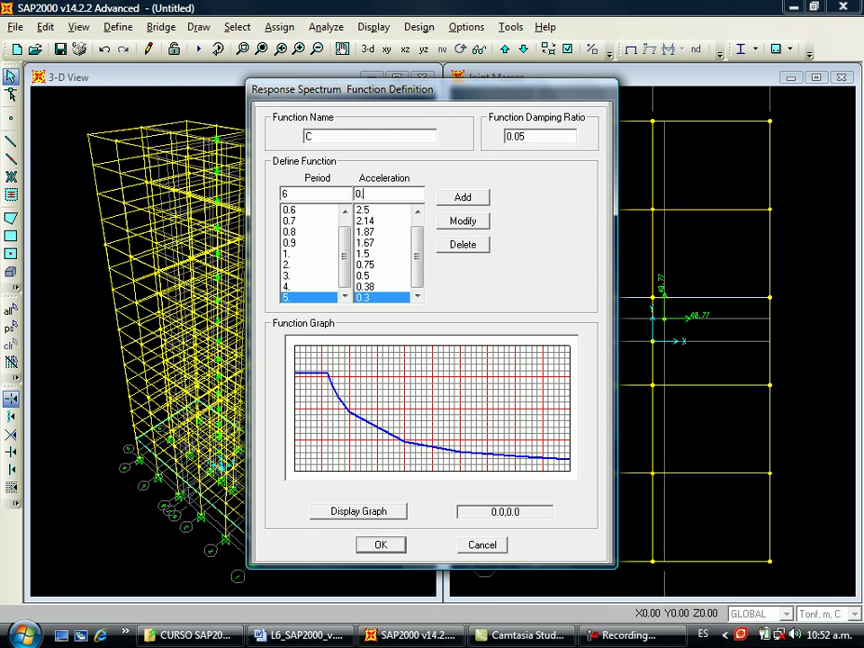
text(25)
key(Return)
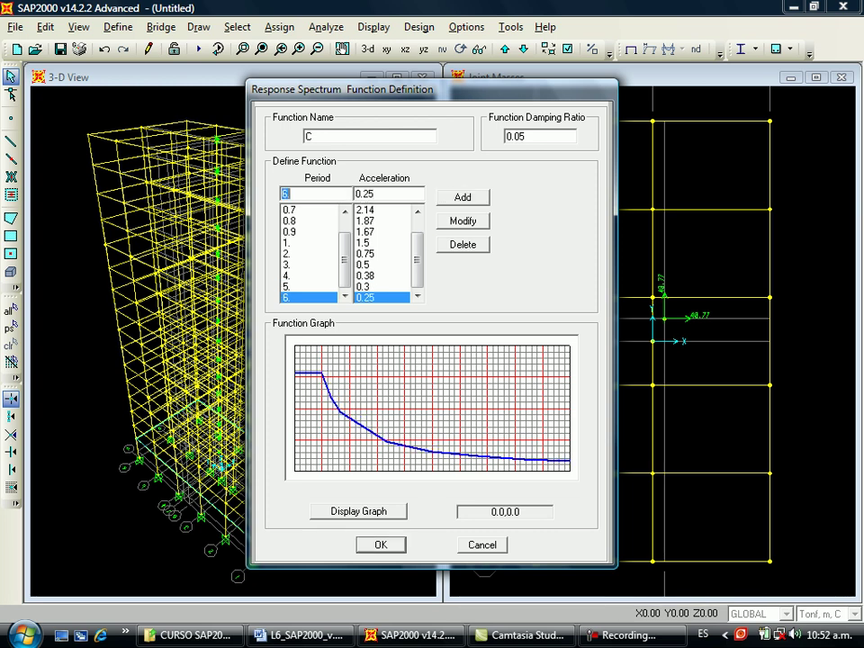
key(Tab)
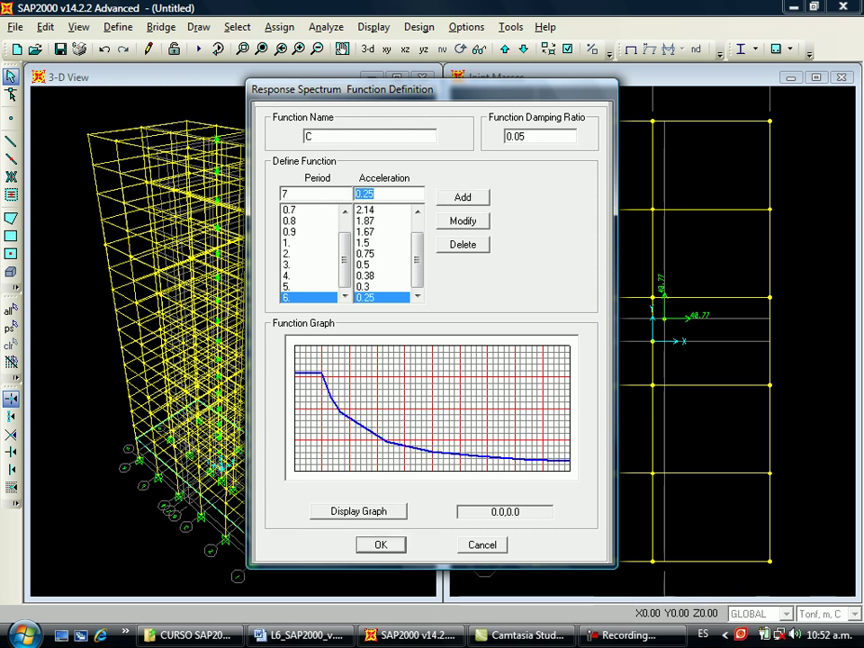
text(0.21)
key(Tab)
key(Return)
Add a final spectrum point at period 8 with acceleration 0.19 and accept function C.
text(8)
key(Tab)
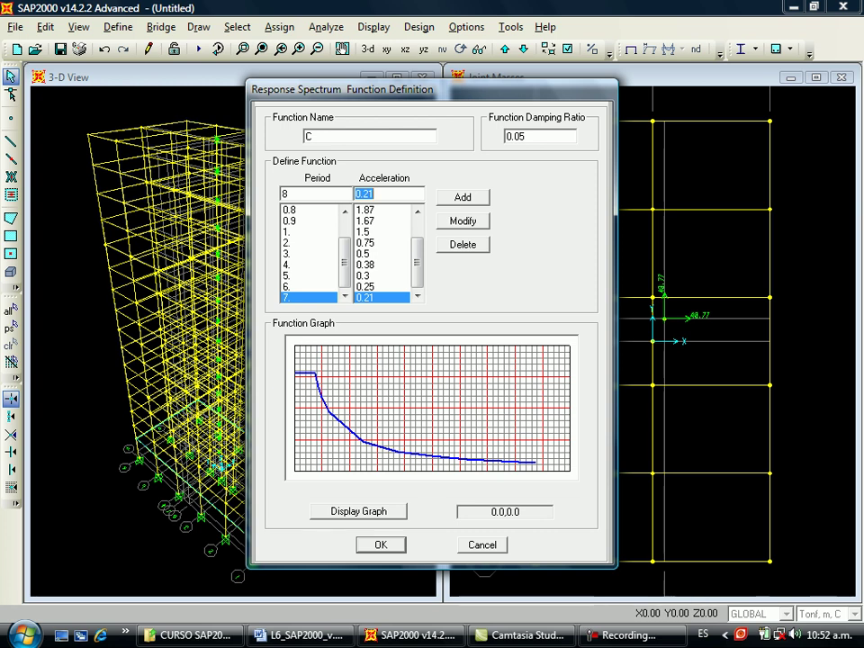
text(0.1)
click(463, 197)
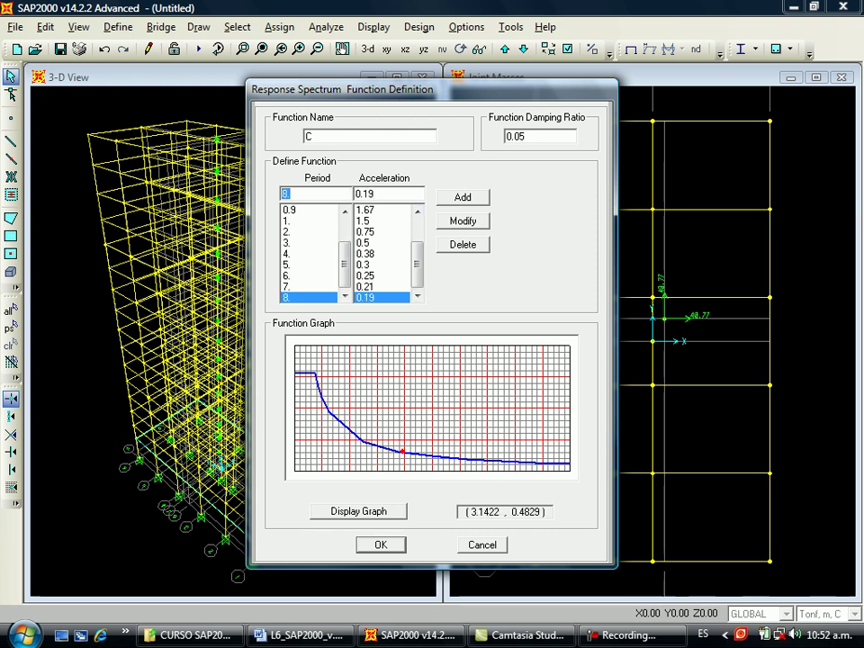
click(381, 545)
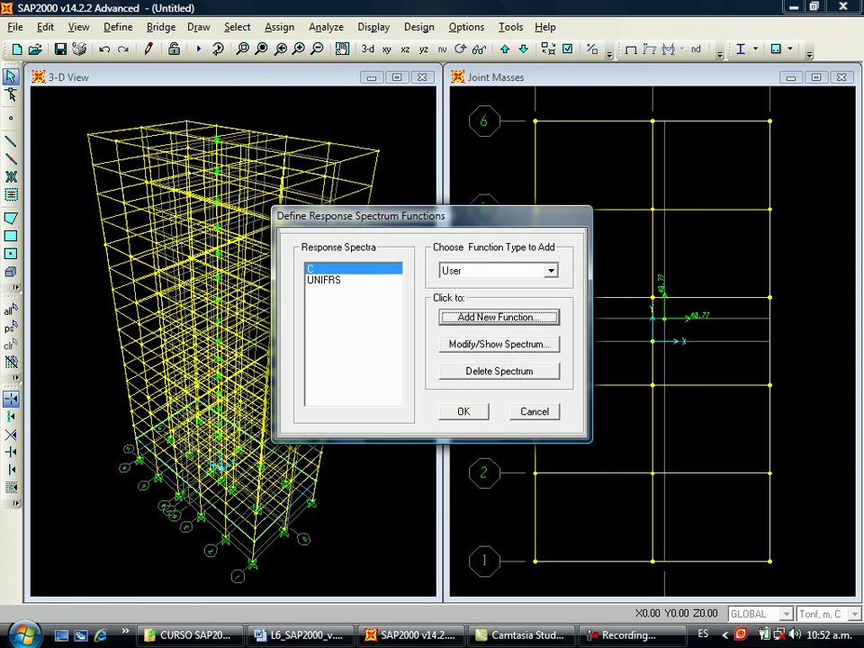
Delete the UNIFRS response spectrum and accept the list of response spectrum functions.
click(325, 280)
click(499, 370)
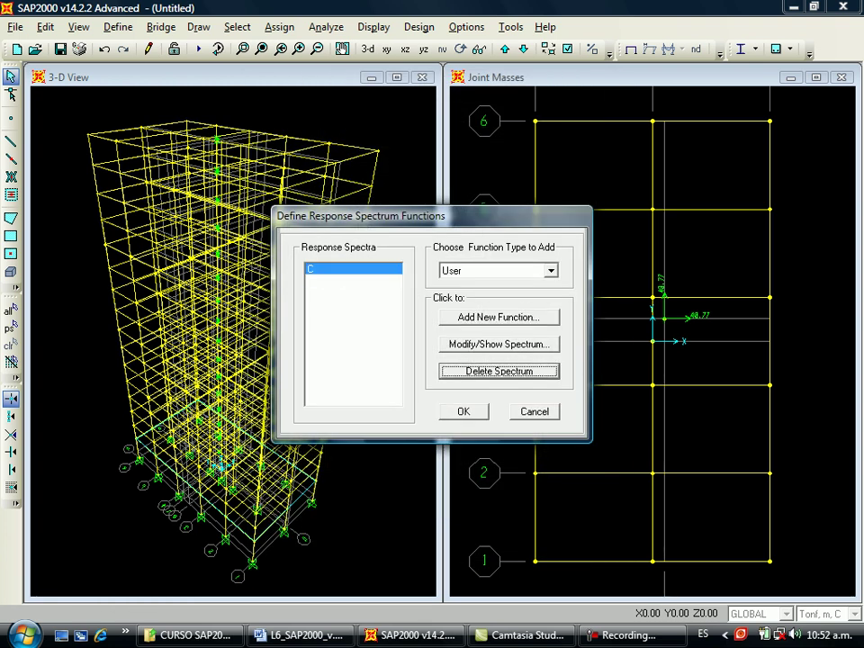
click(464, 411)
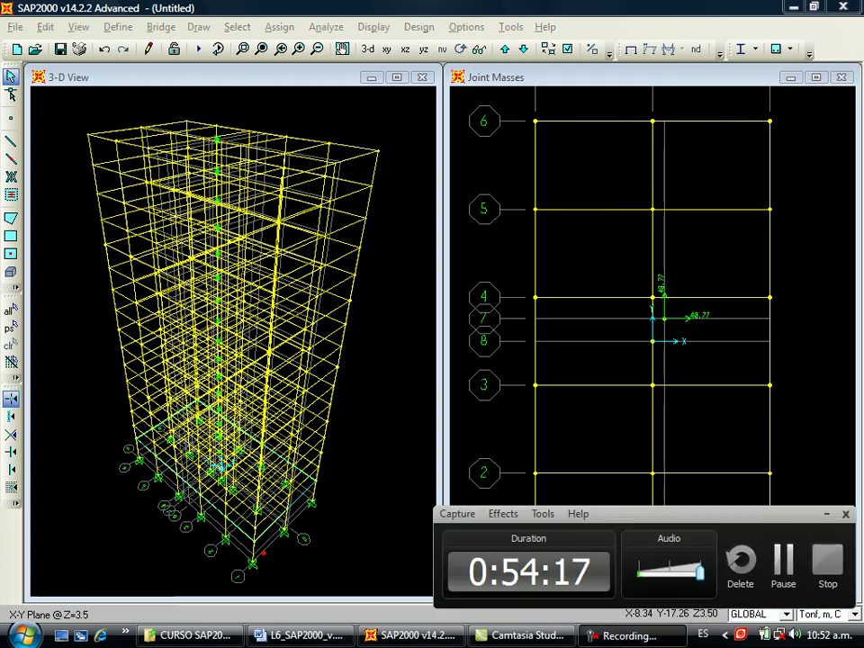
key(F9)
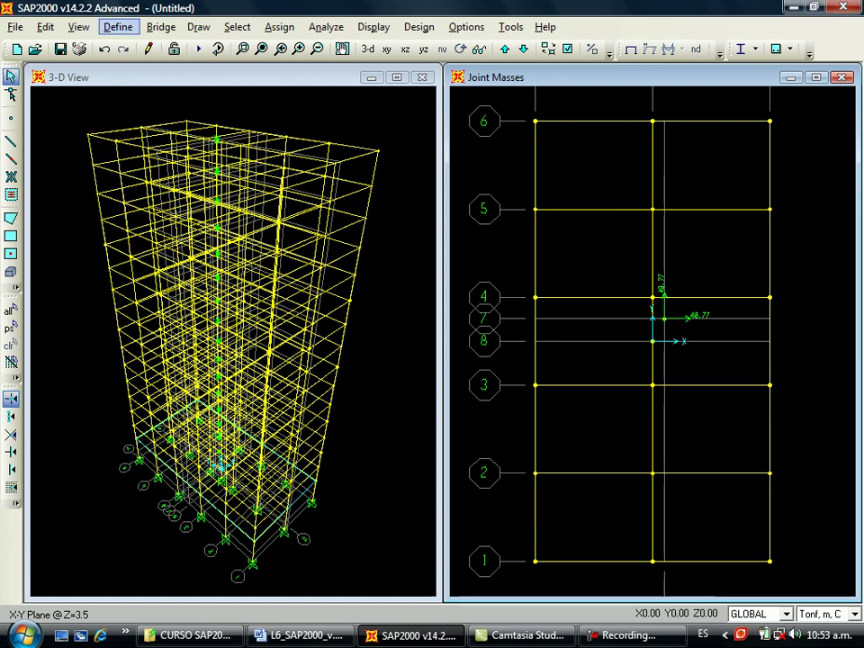
Delete the DEAD load case and review the MODAL load case settings, keeping them as they are.
click(117, 26)
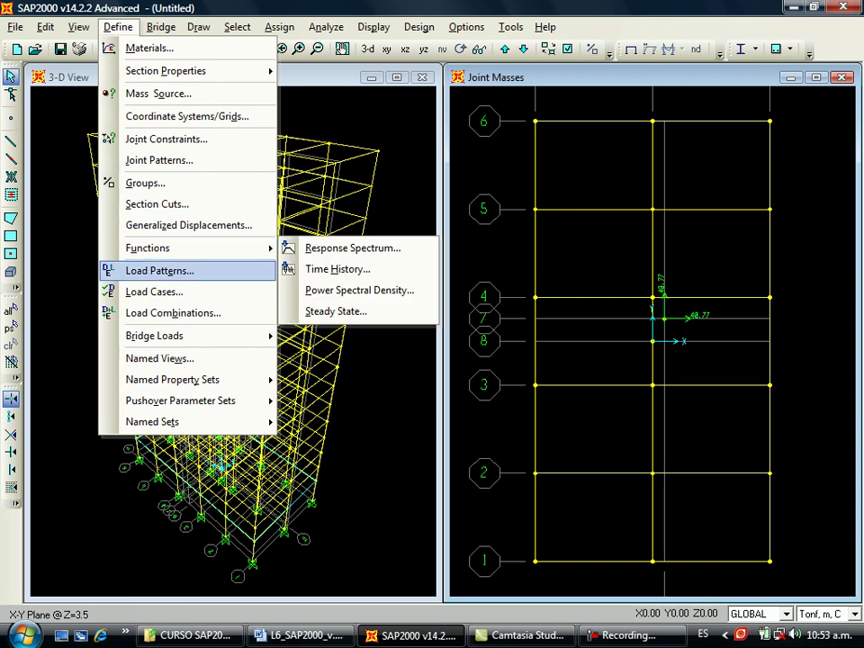
click(154, 292)
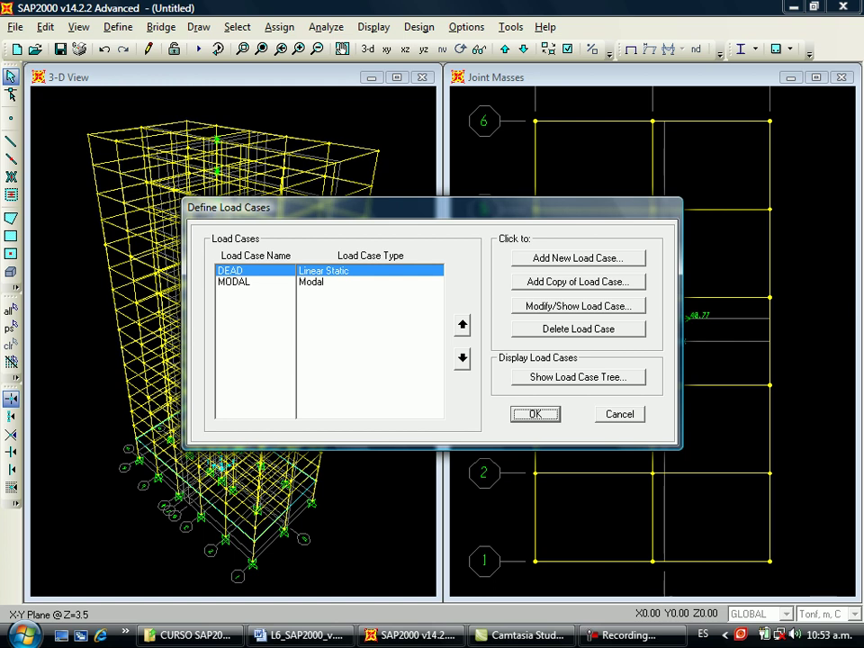
click(578, 329)
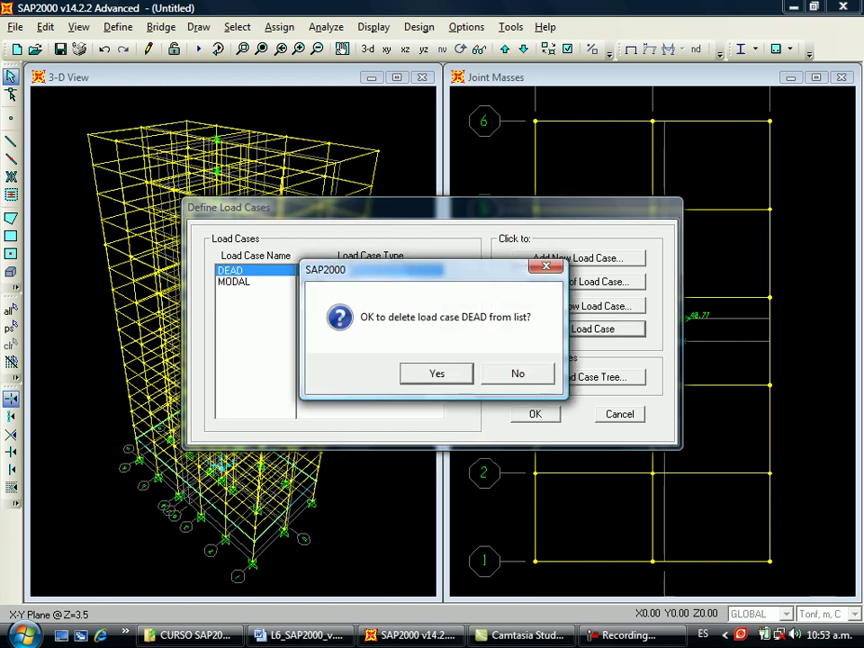
key(Return)
click(577, 306)
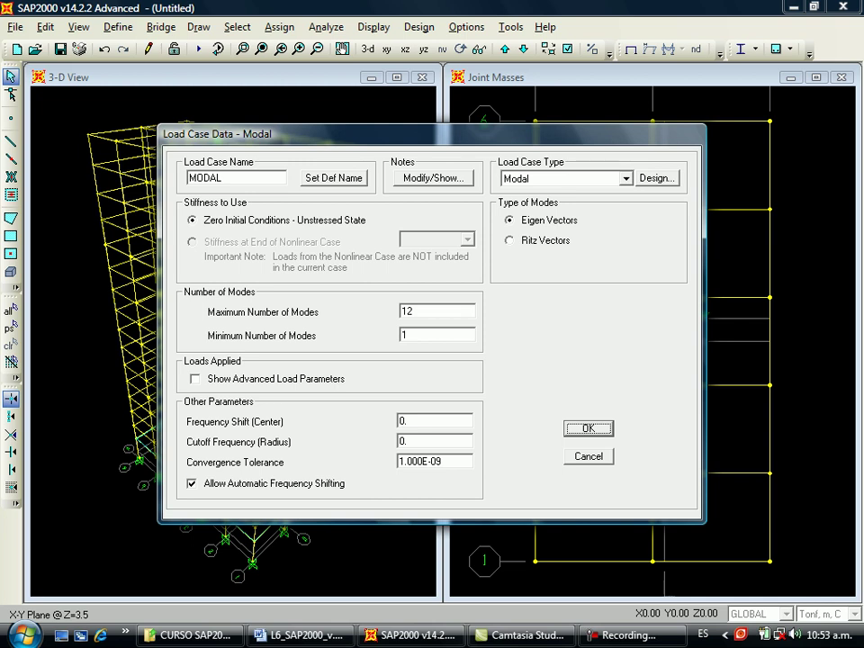
key(Return)
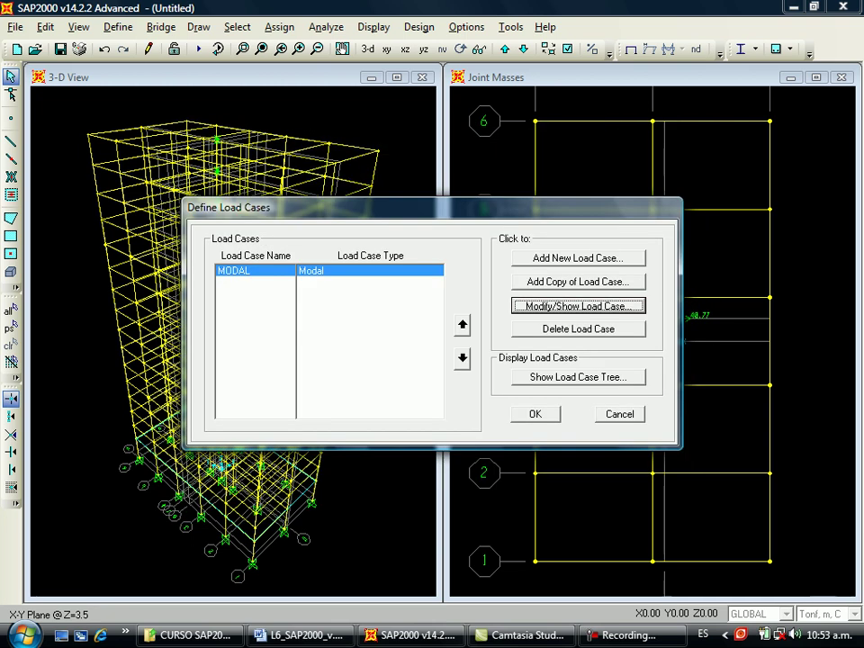
Add a load case named SISMOX+ of type Response Spectrum.
click(578, 258)
double_click(207, 207)
text(SISMOX+)
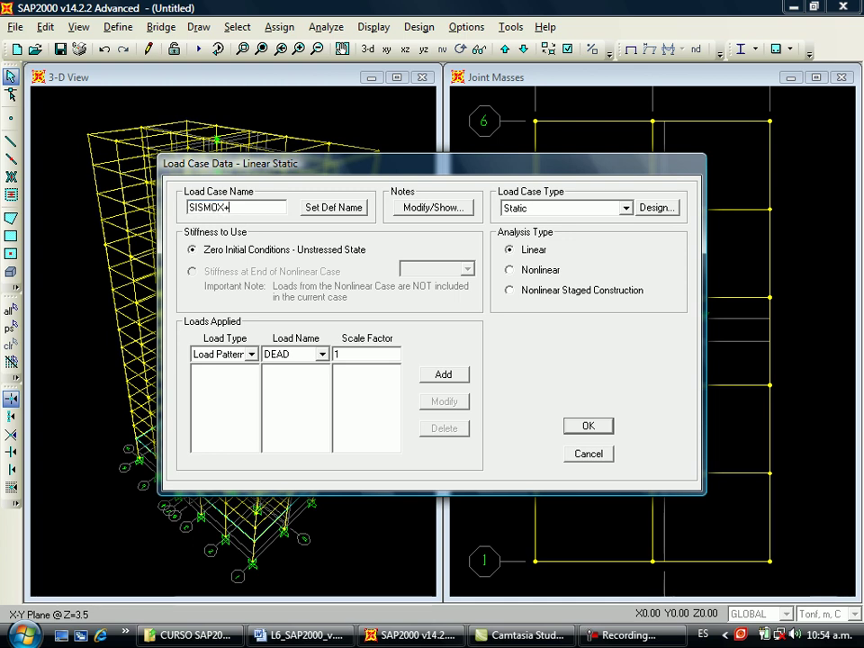
click(626, 208)
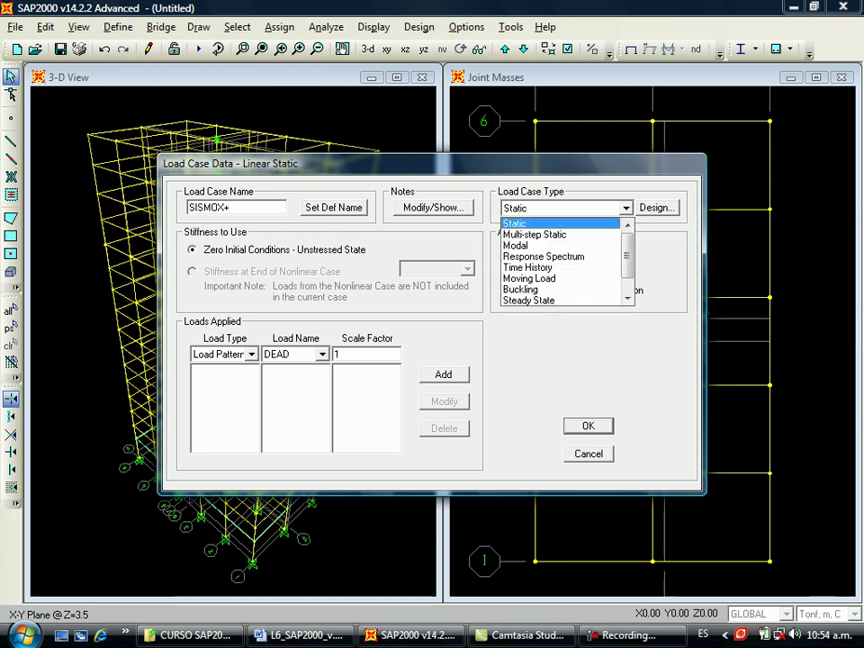
click(545, 253)
drag(501, 165, 480, 70)
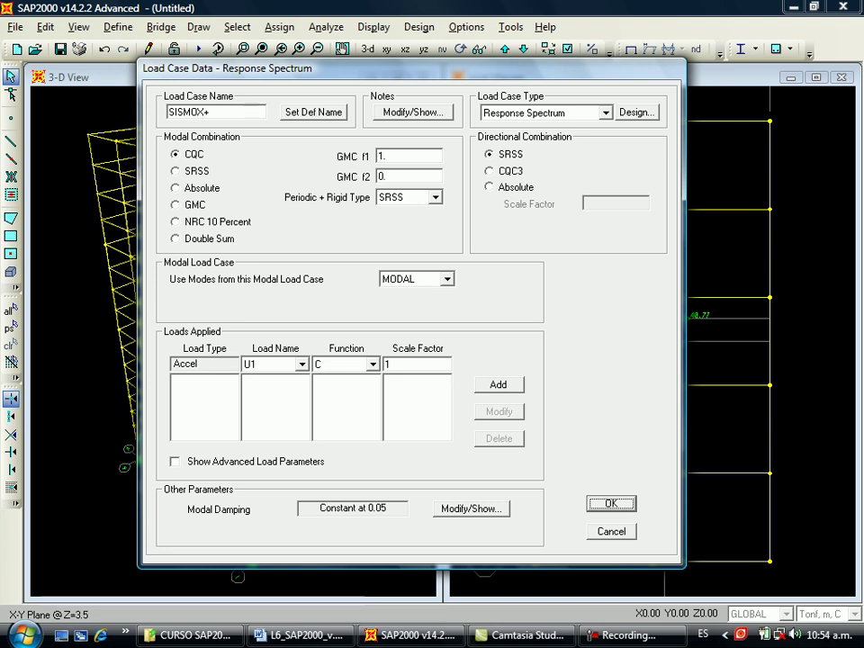
Apply the U1 acceleration to SISMOX+ with function C and scale factor 0.785, showing advanced load parameters, and accept the case.
double_click(396, 365)
text(0.785)
click(176, 462)
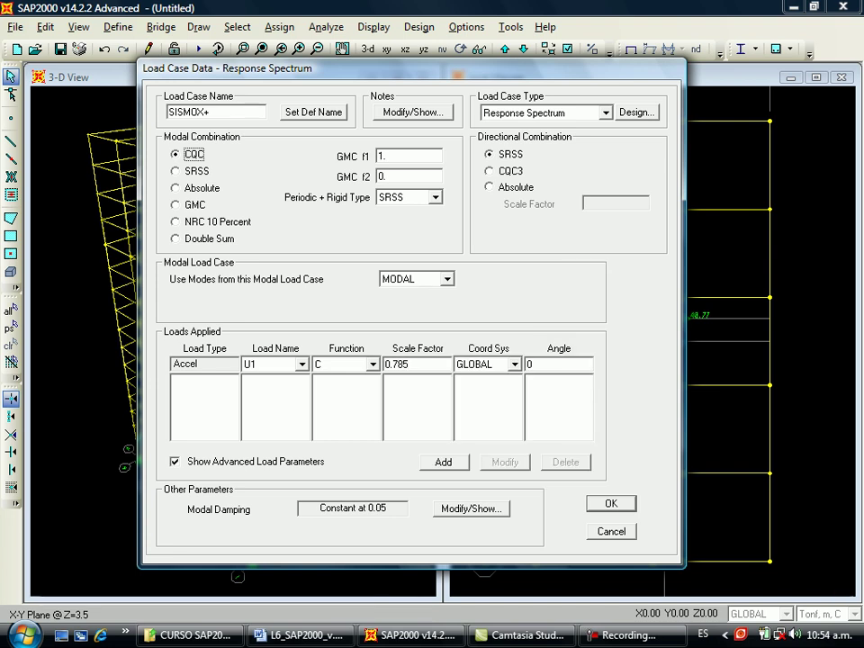
click(444, 463)
click(611, 503)
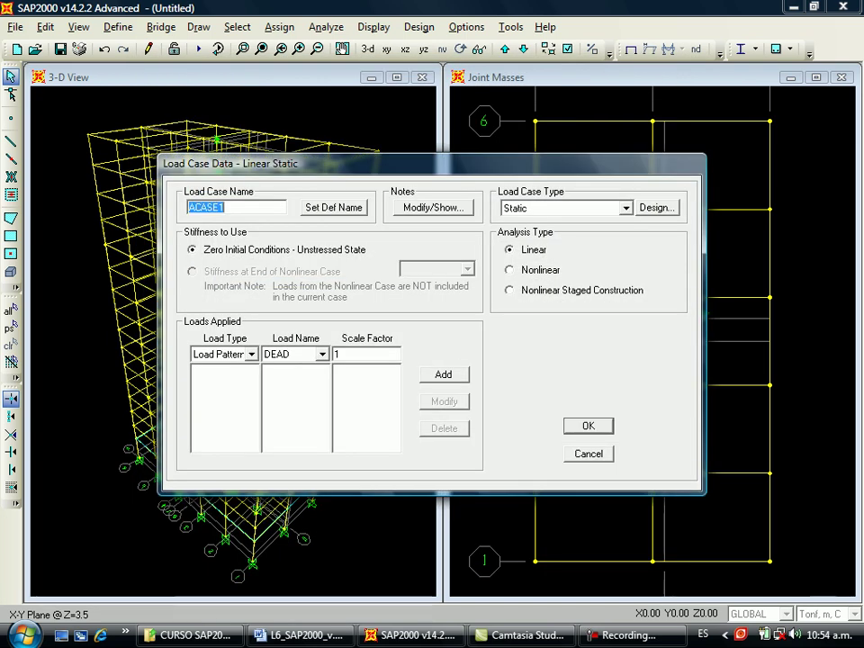
Name the new load case SISMOY+ and set its type to Response Spectrum.
text(SISMOY+)
click(627, 208)
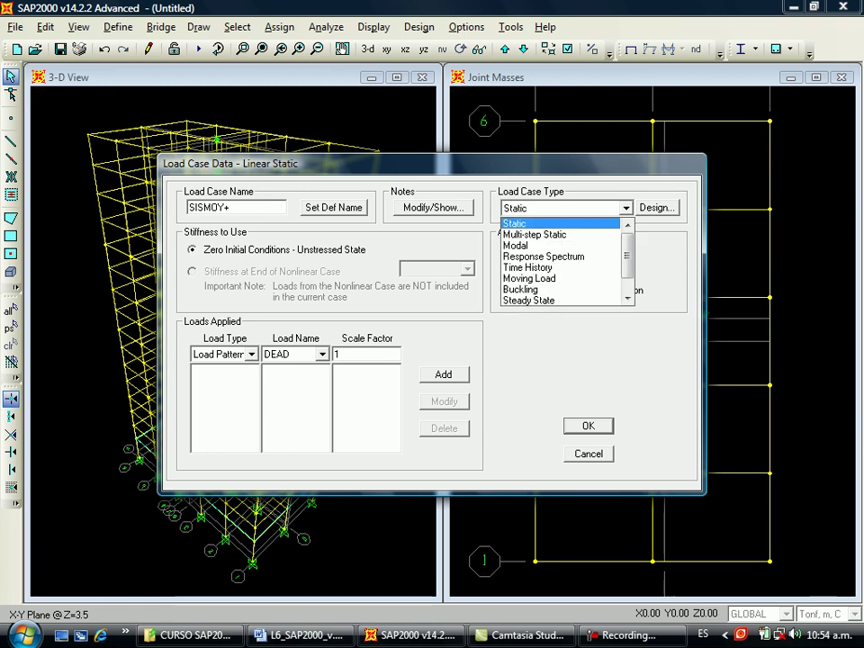
click(544, 257)
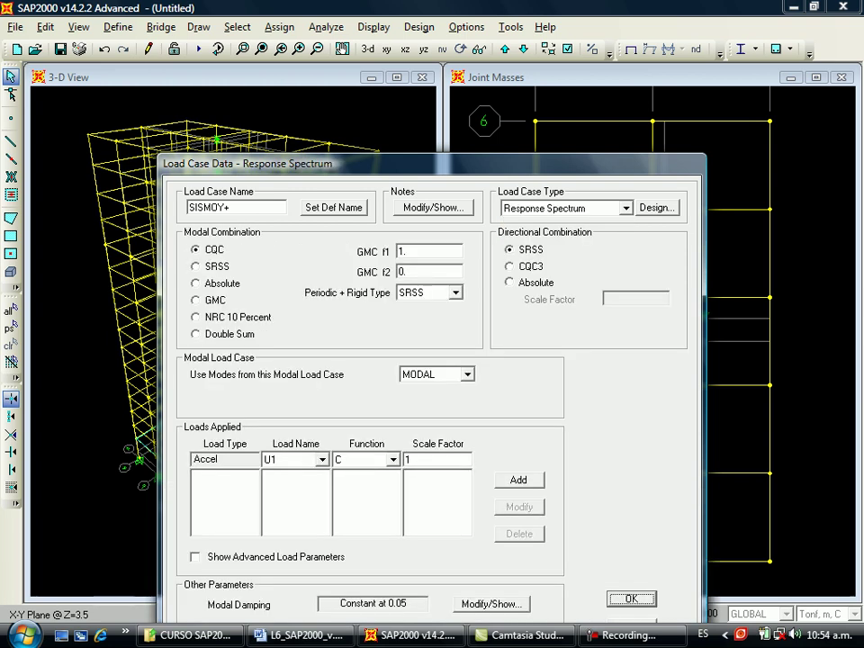
Apply the U2 acceleration to SISMOY+ with function C and scale factor 0.785, showing advanced parameters, and accept the load cases.
click(309, 368)
click(284, 394)
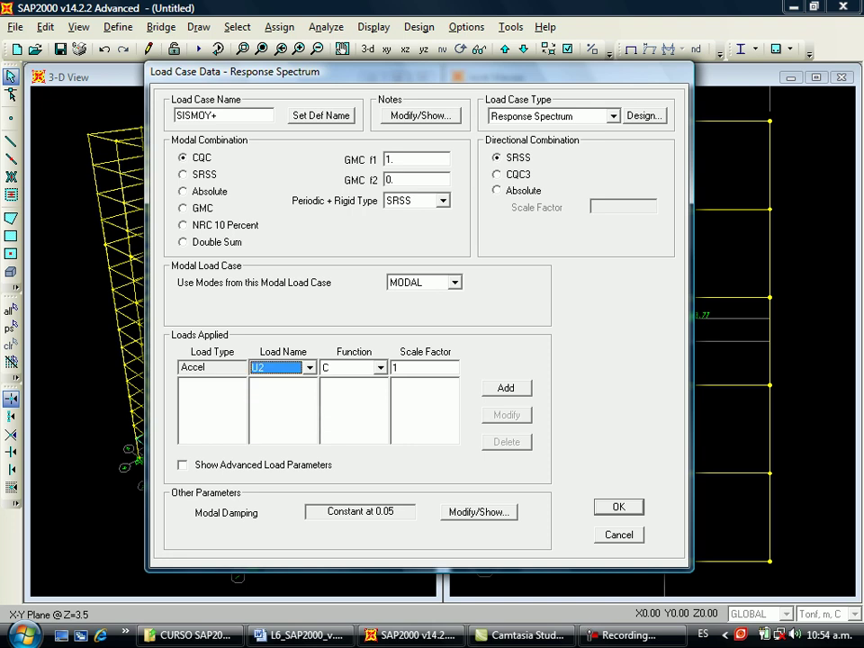
double_click(395, 367)
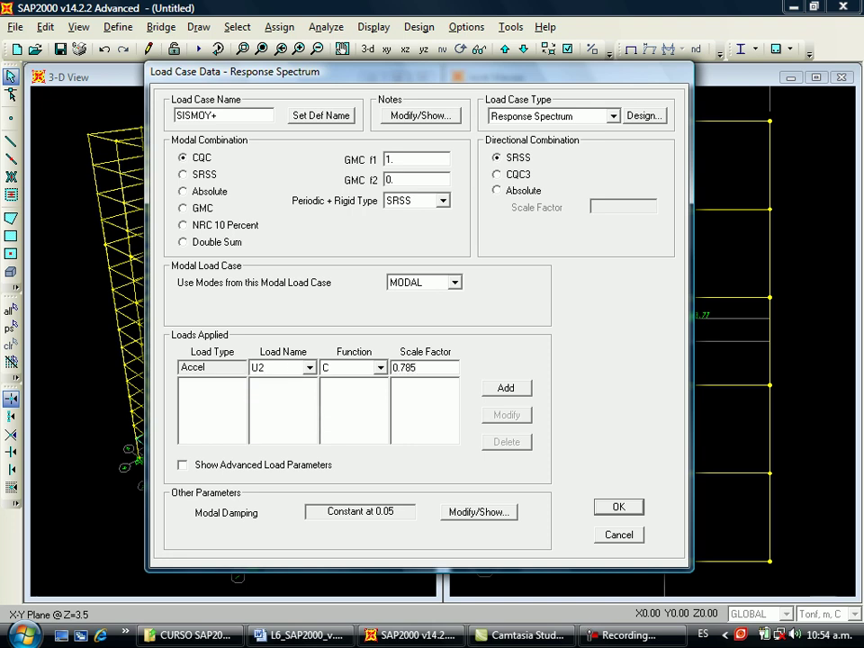
click(183, 466)
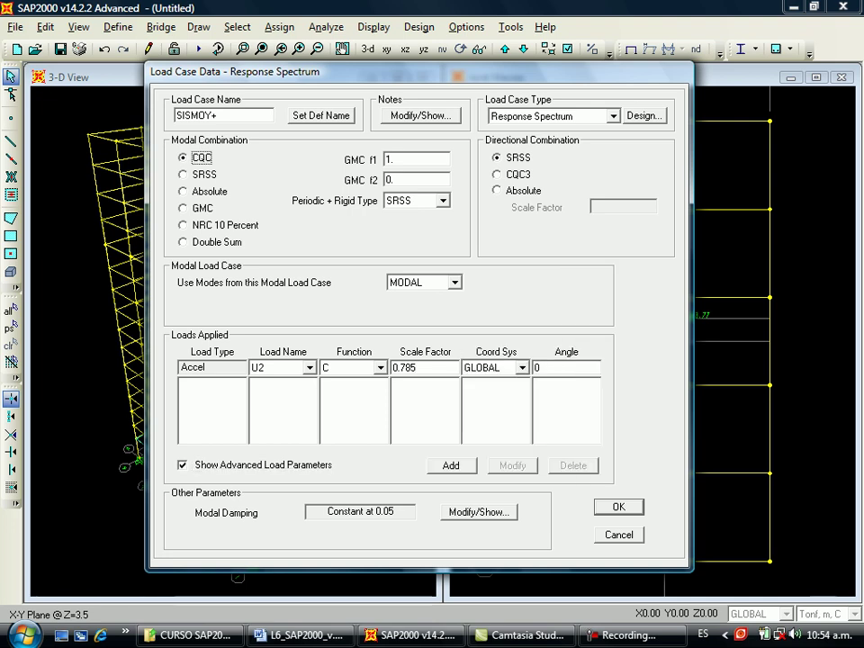
click(451, 466)
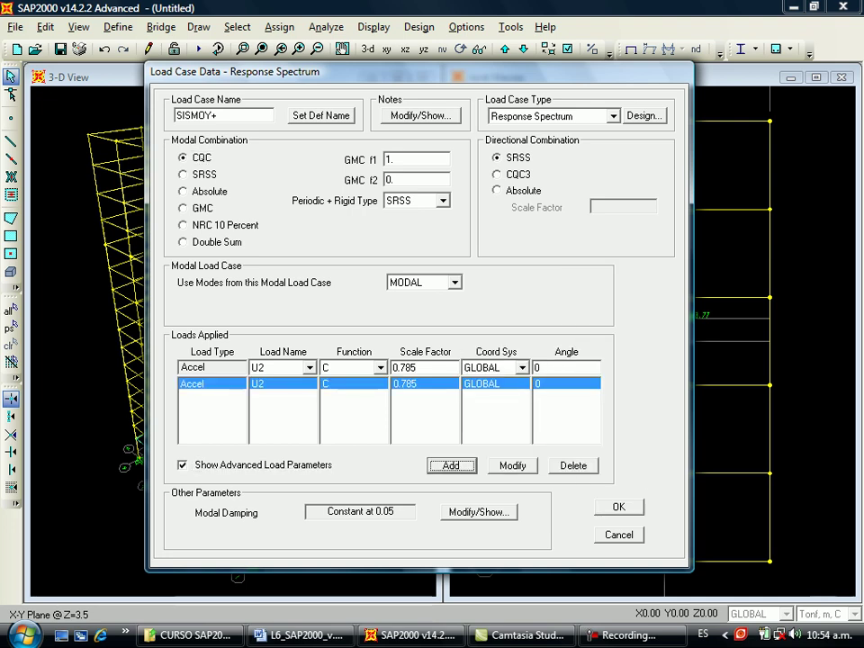
click(619, 507)
click(542, 412)
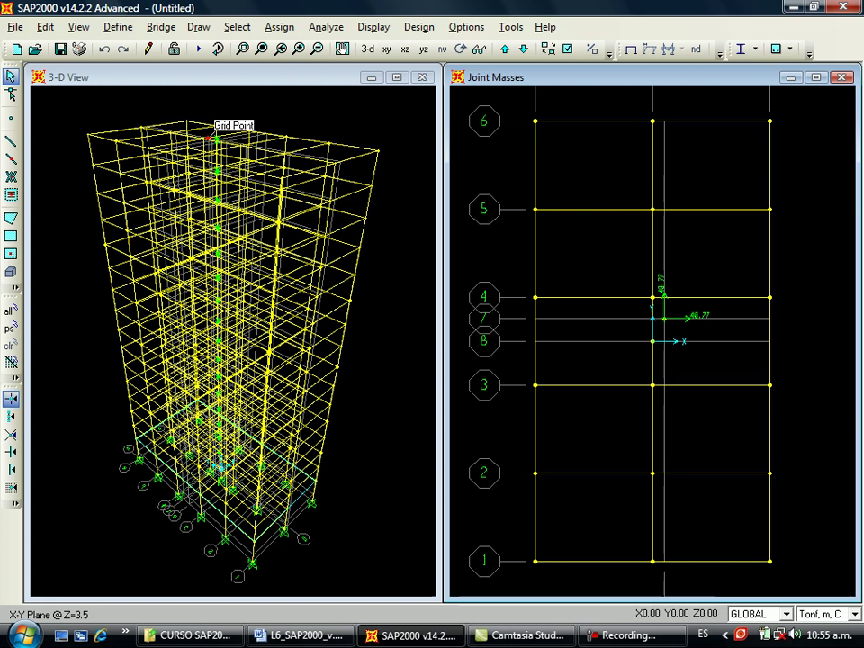
Save the model as E1_L6_Común in the EJEMPLOS SAP2000 folder.
click(16, 26)
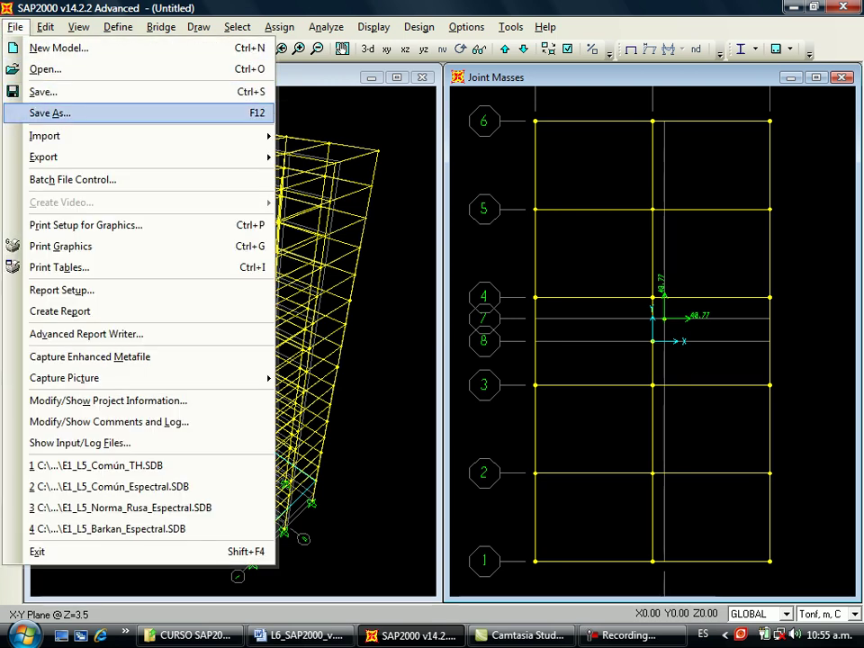
click(51, 114)
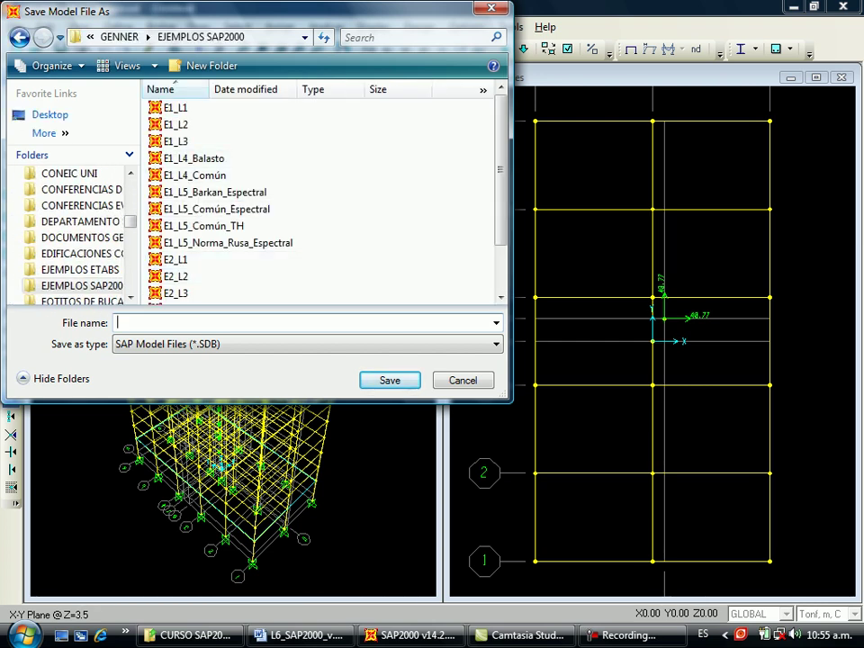
scroll(320, 202, down, 1)
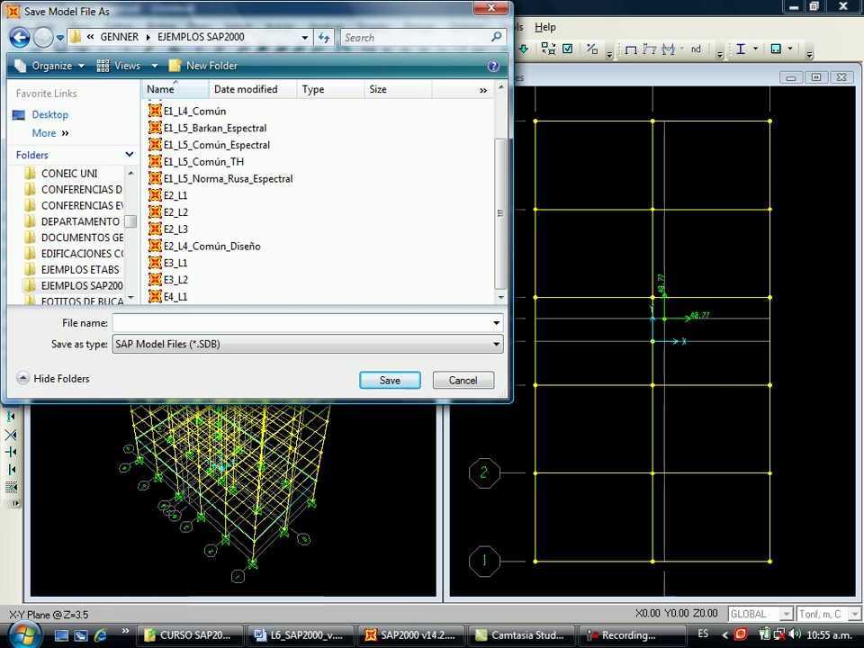
text(E)
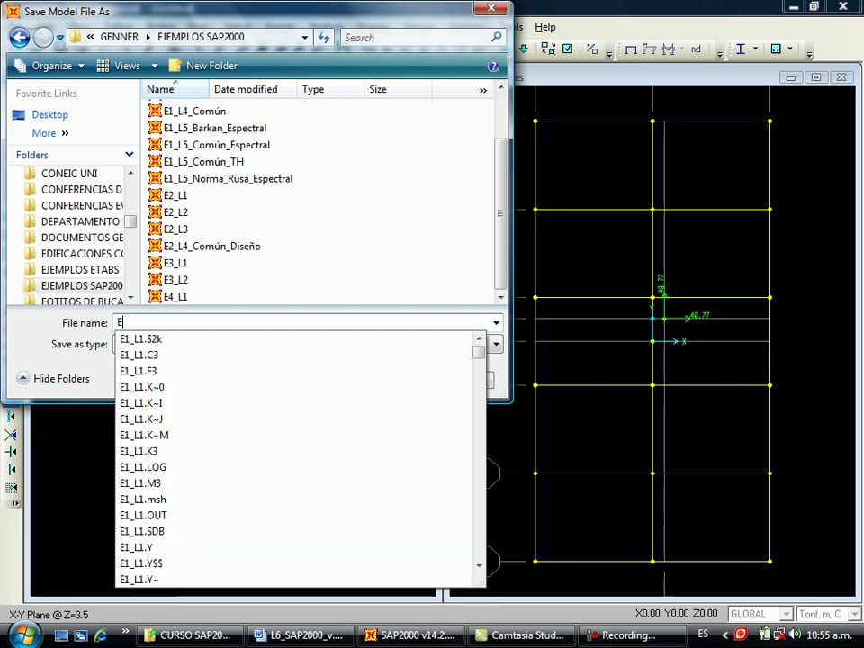
text(1)
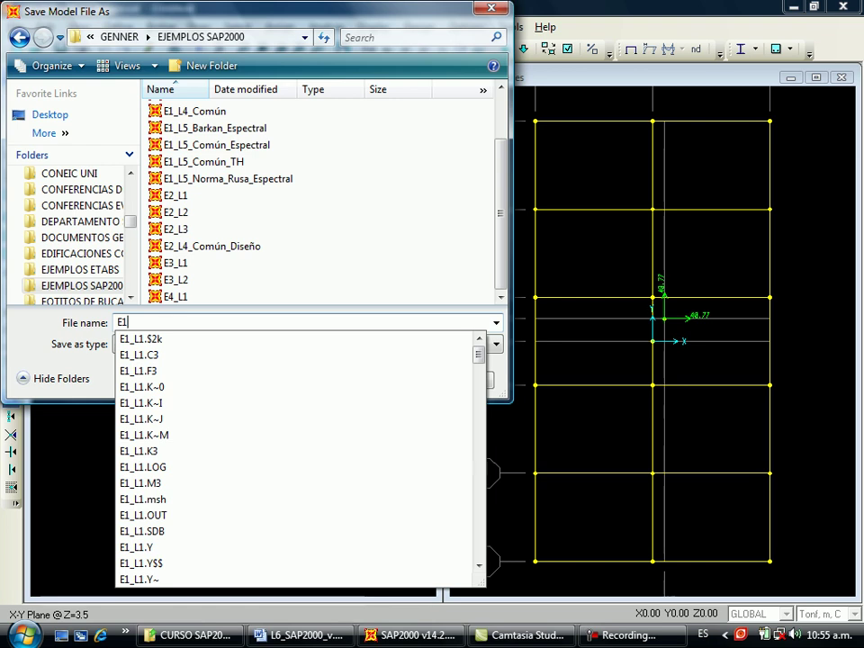
text(_L6)
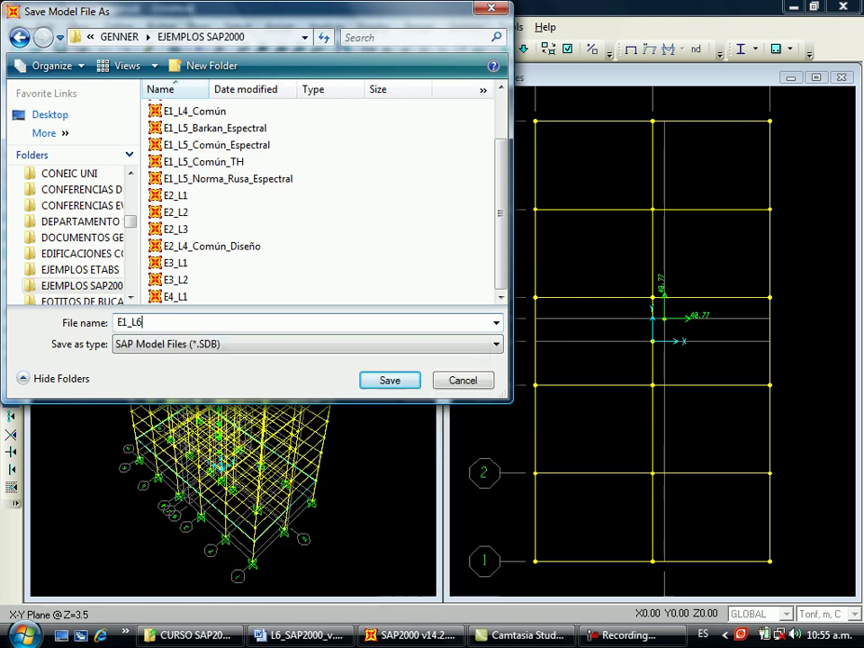
text(_Com)
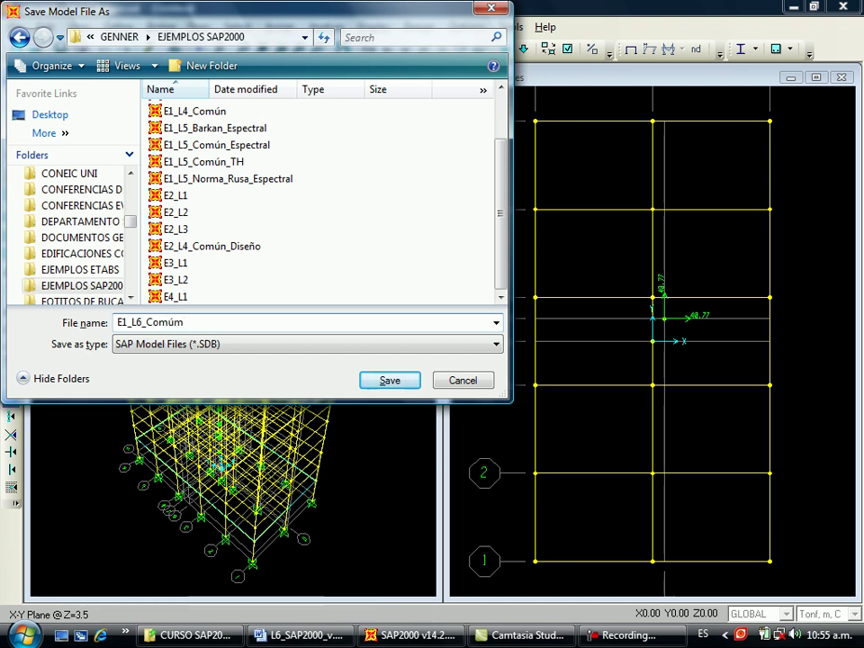
text(ún)
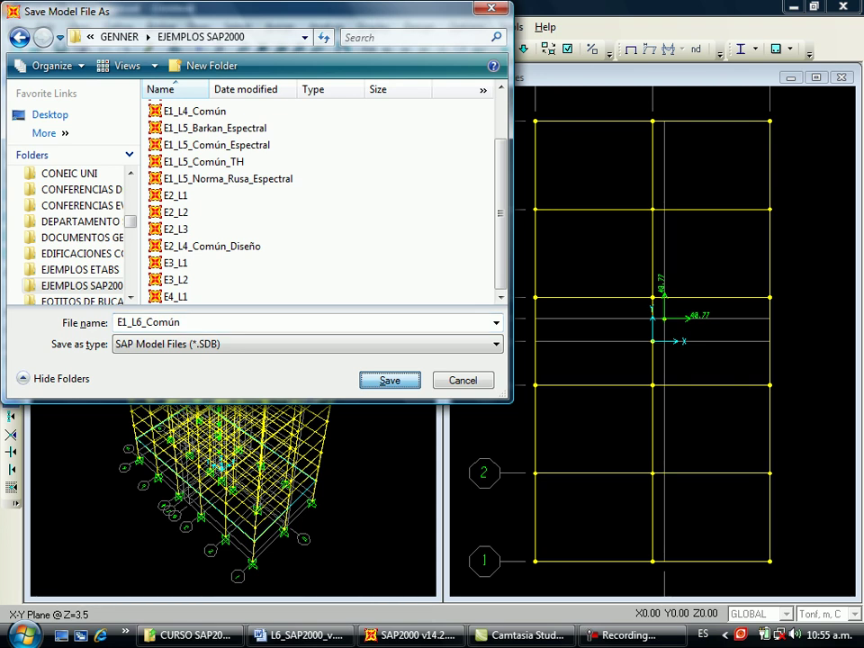
key(Return)
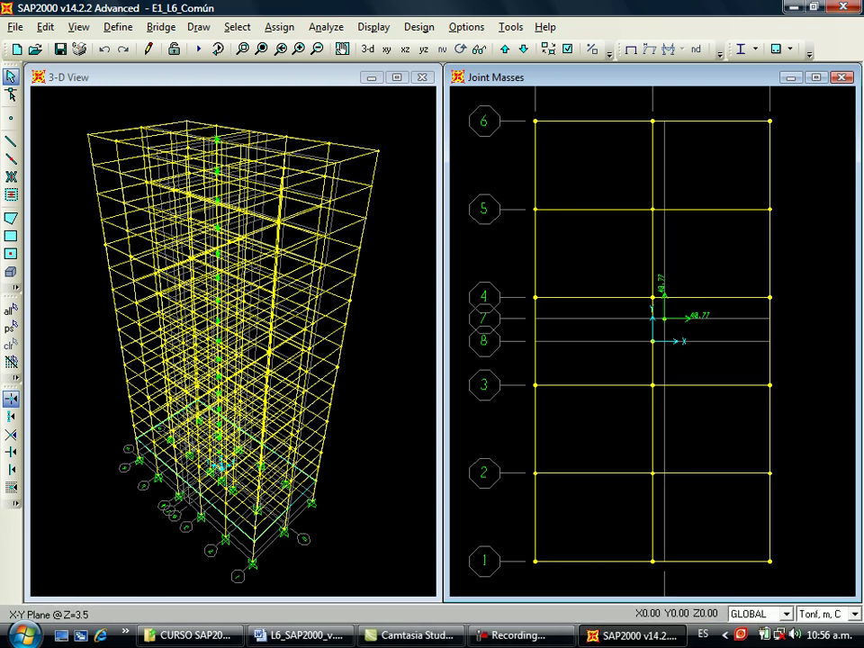
Create a Linear Add load combination named COMBSISMOX+ containing the SISMOX+ case with scale factor 4.5.
click(118, 26)
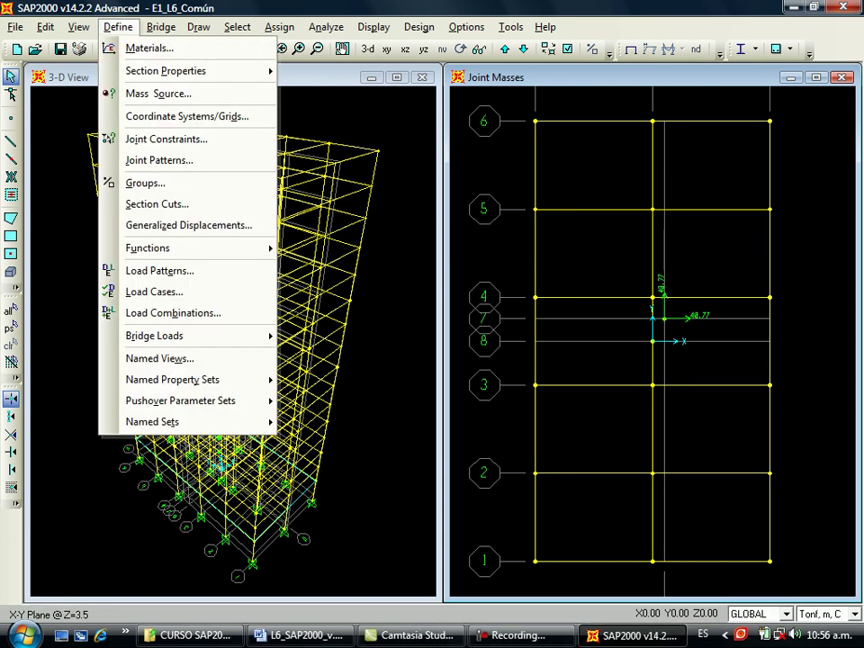
click(171, 312)
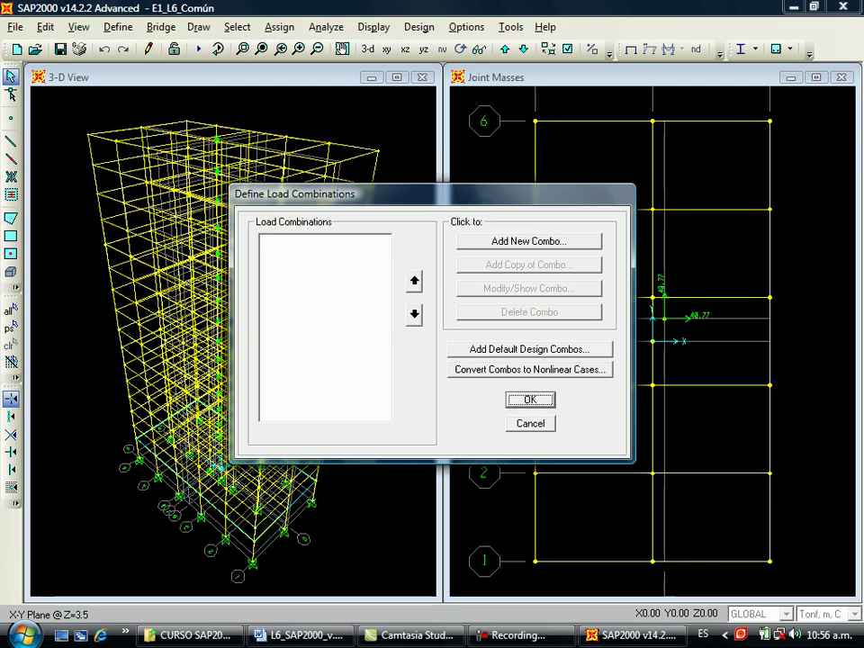
click(530, 240)
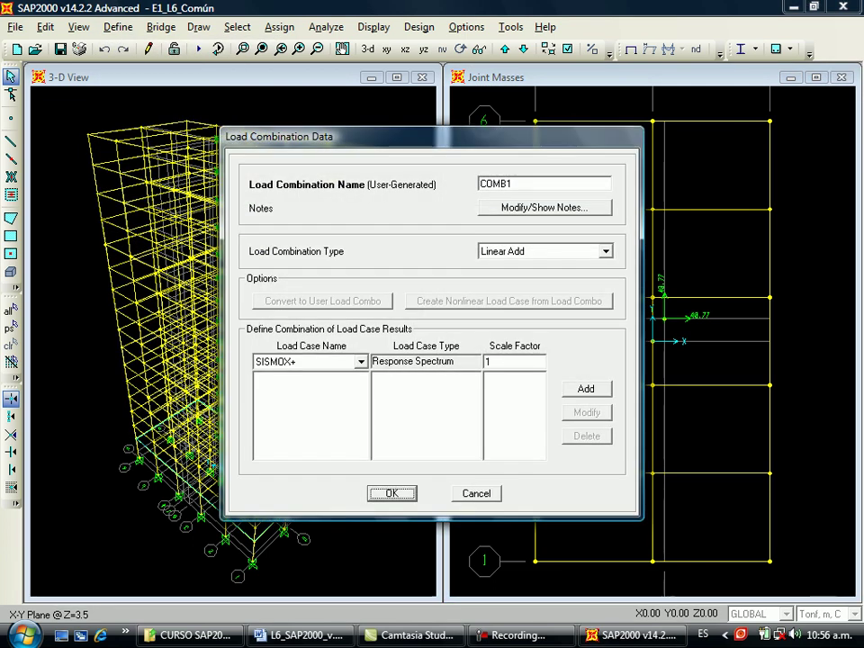
key(BackSpace)
text(SISMOX+)
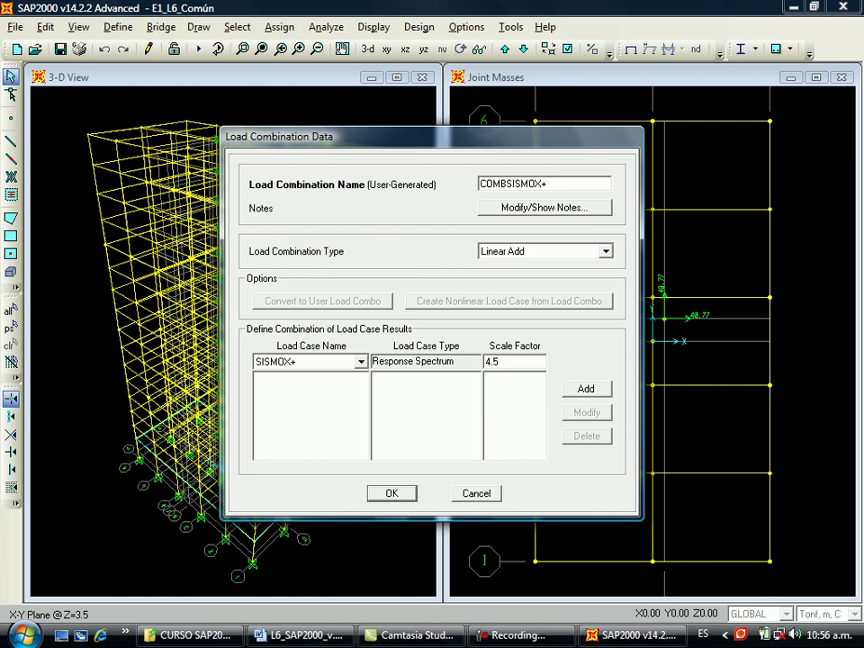
key(Tab)
key(Return)
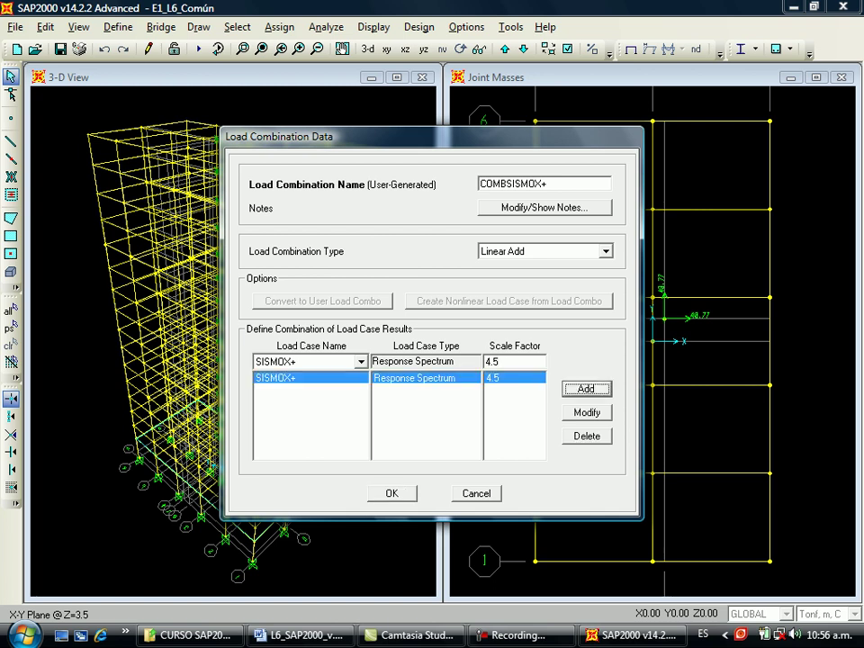
click(391, 494)
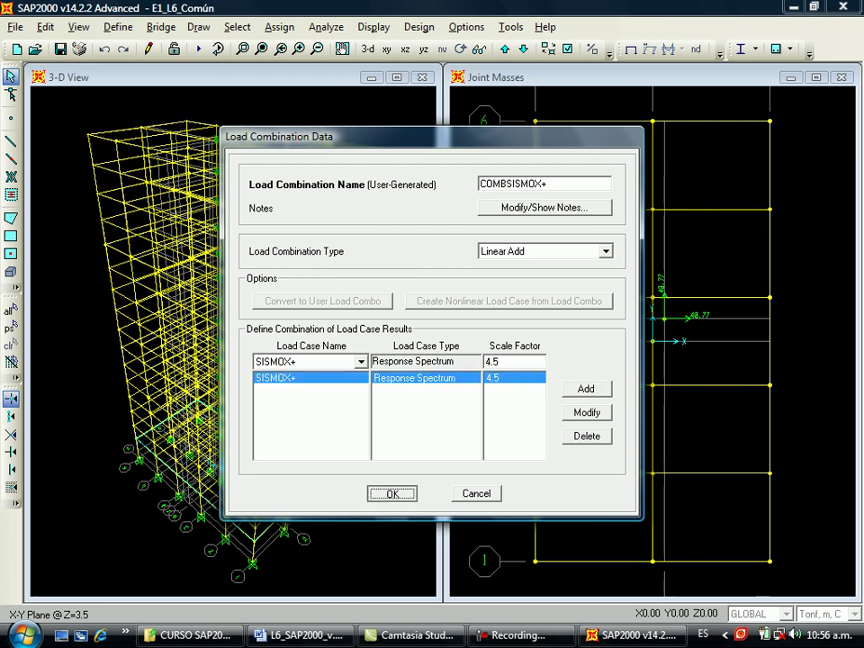
Create a second Linear Add combination named COMBSISMOY+ containing SISMOY+ with scale factor 4.5, and accept the load combinations.
key(Return)
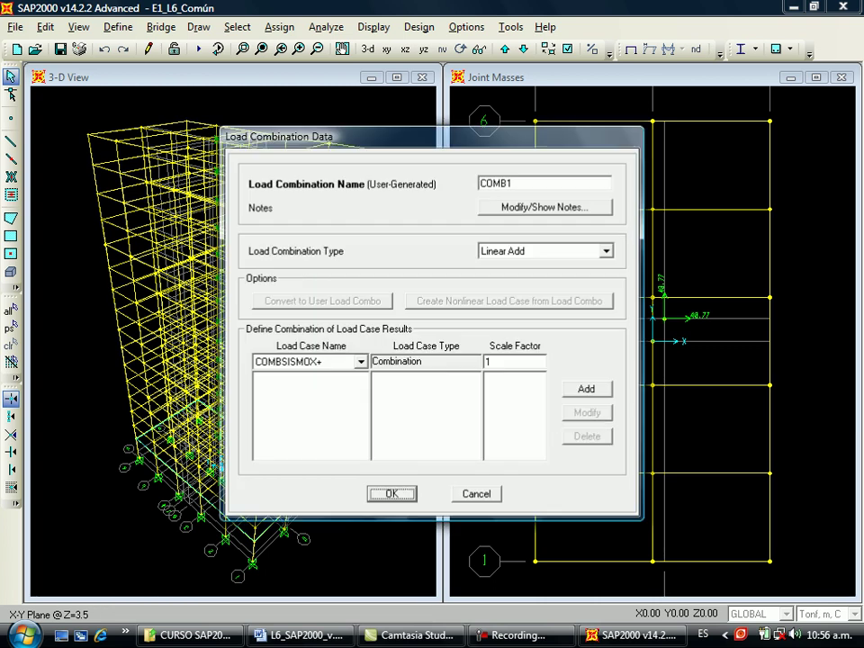
text(SISMOY+)
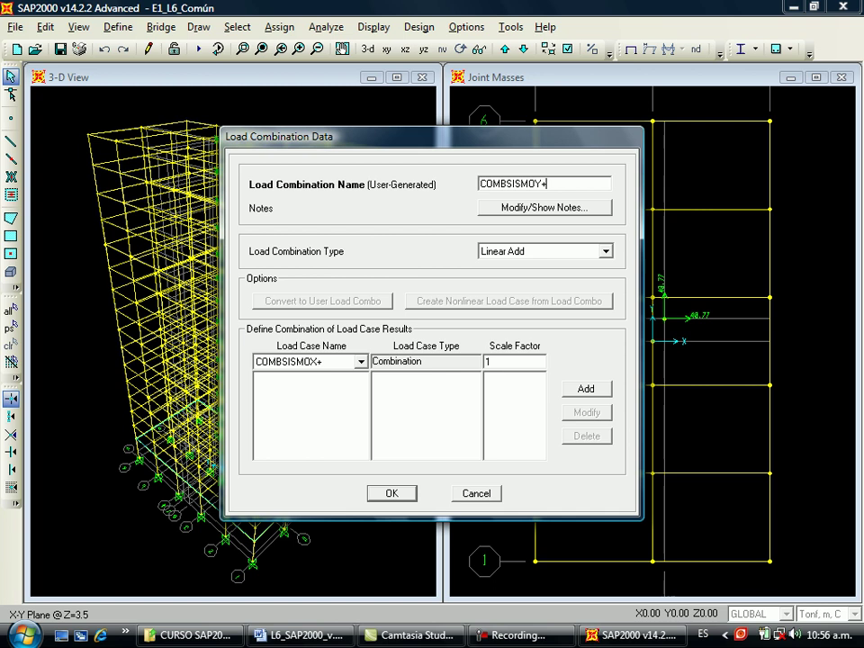
click(361, 362)
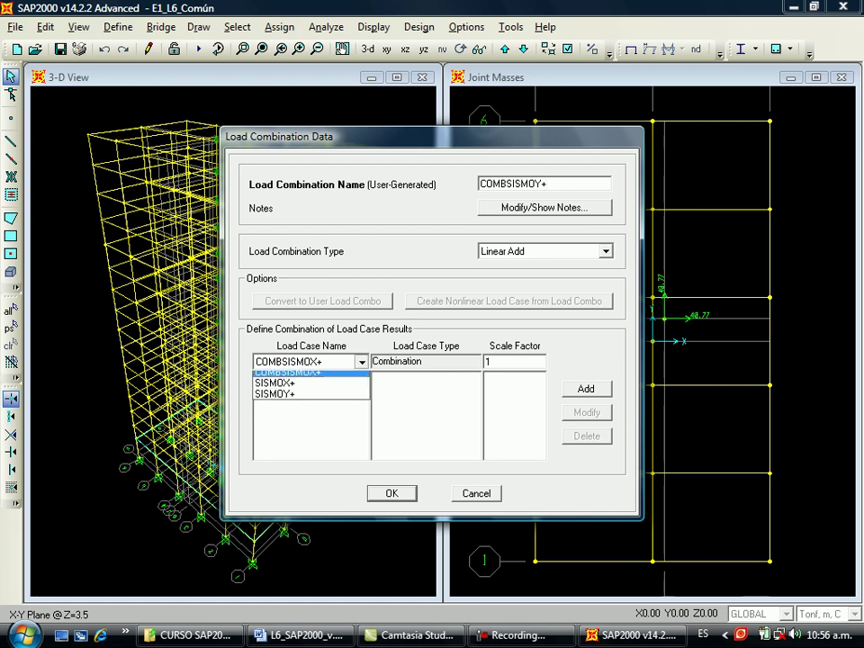
click(277, 400)
key(Tab)
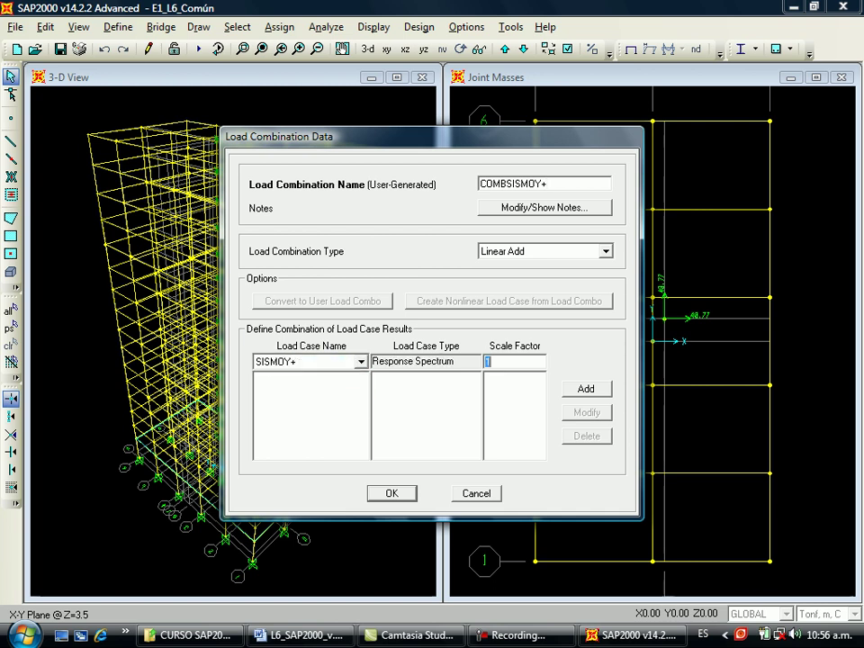
text(4.5)
click(586, 389)
click(392, 493)
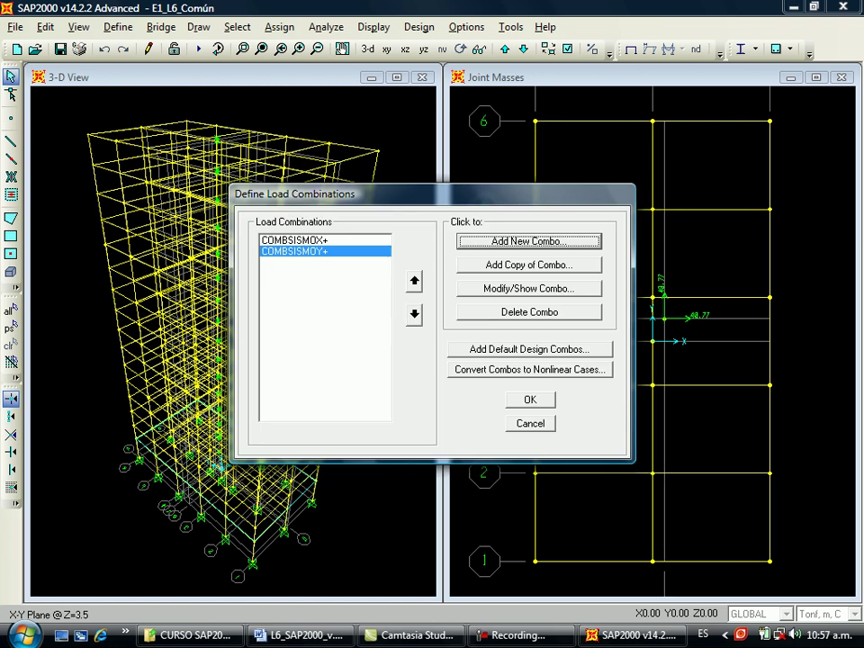
click(530, 400)
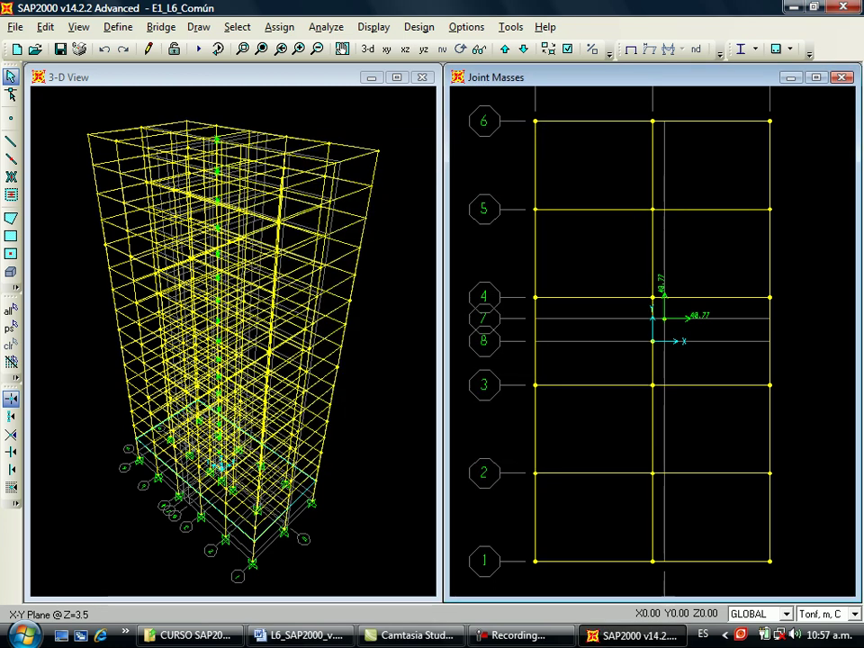
Save the model and run the analysis of all load cases with all six degrees of freedom available.
click(60, 49)
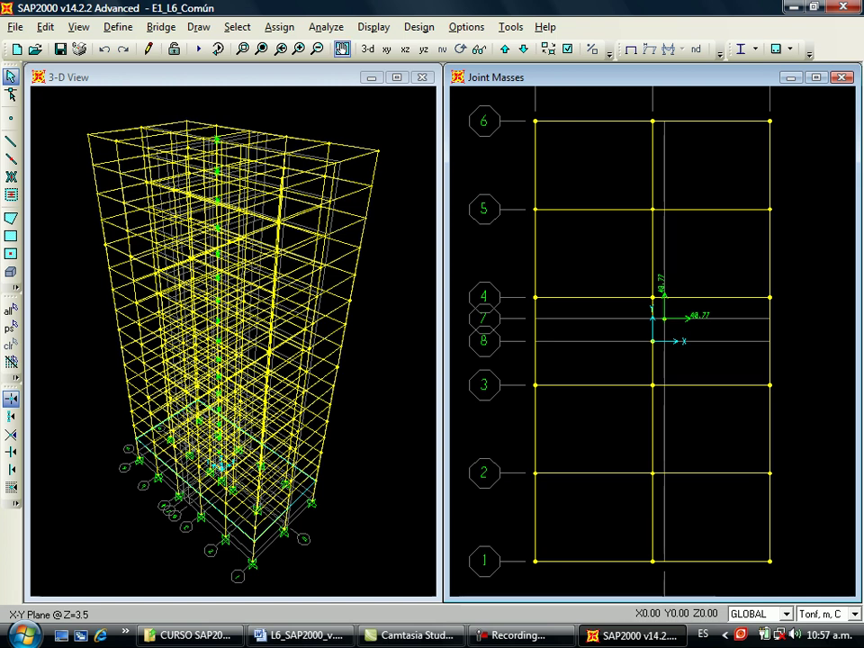
click(326, 27)
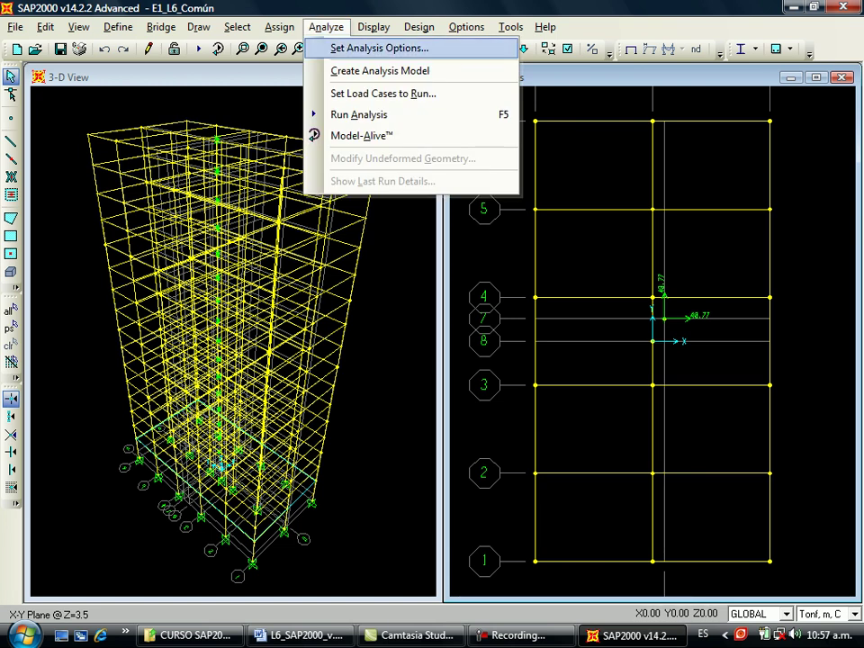
click(378, 47)
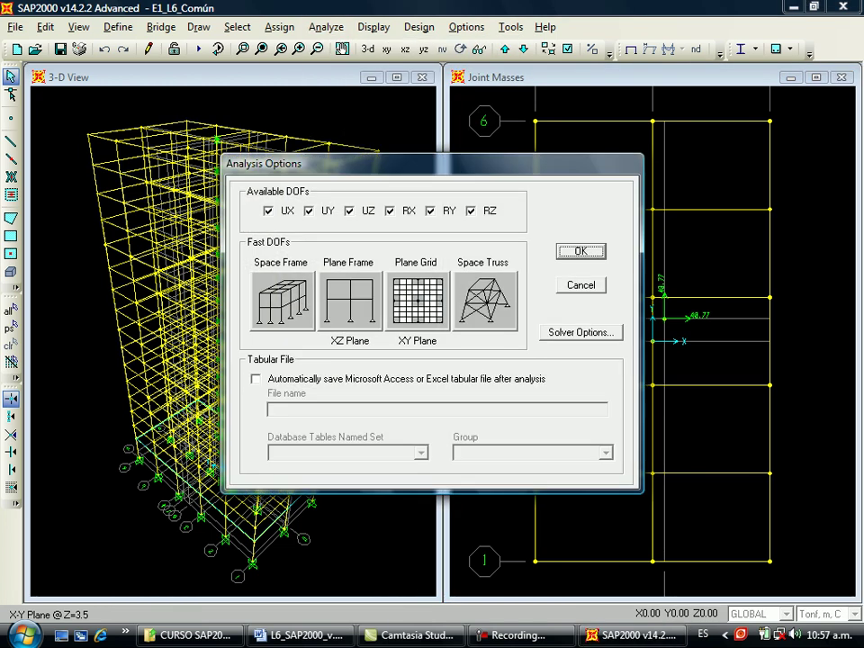
key(Return)
key(F5)
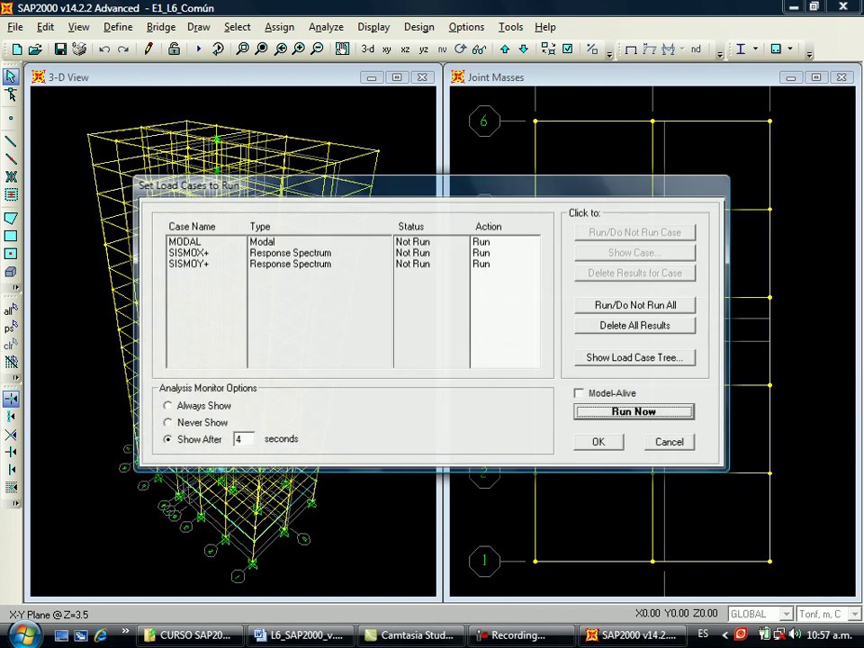
key(Return)
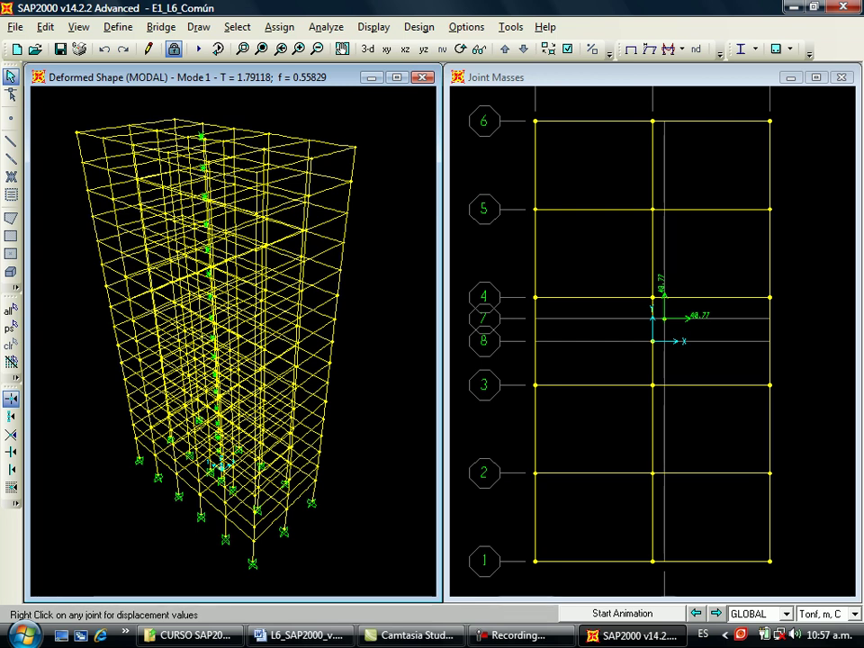
View the modal deformed shapes up to mode 3 and return to mode 1.
click(717, 614)
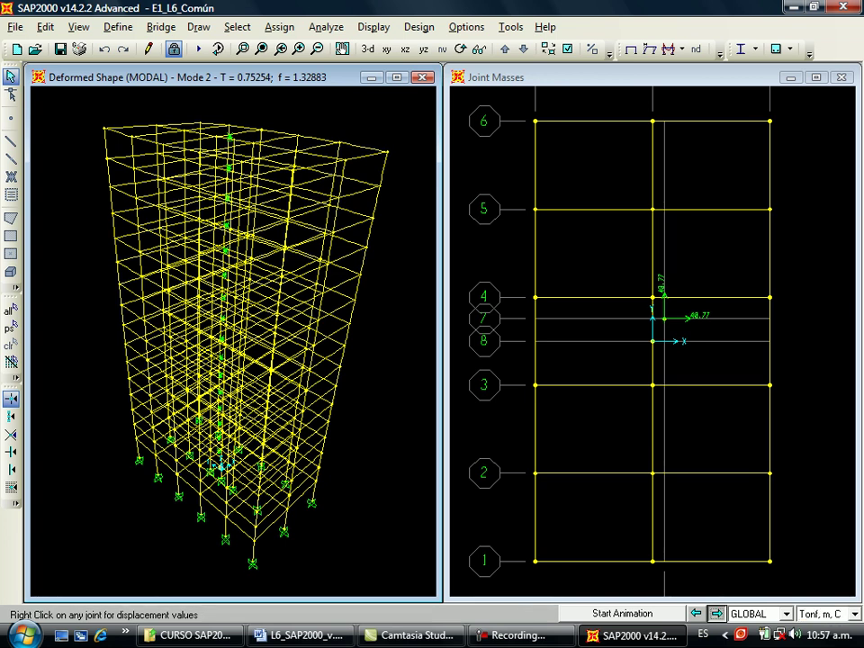
click(716, 614)
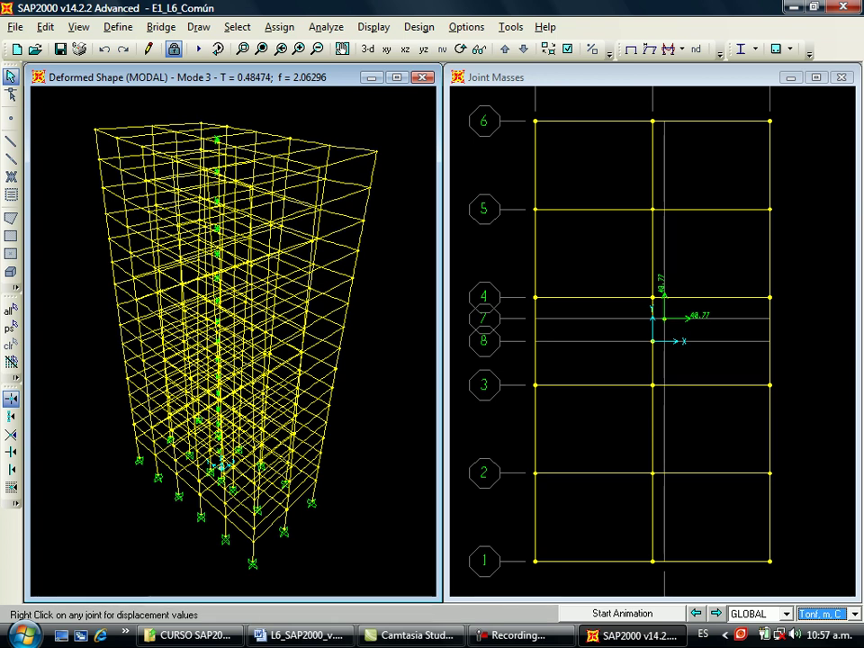
click(696, 614)
click(697, 614)
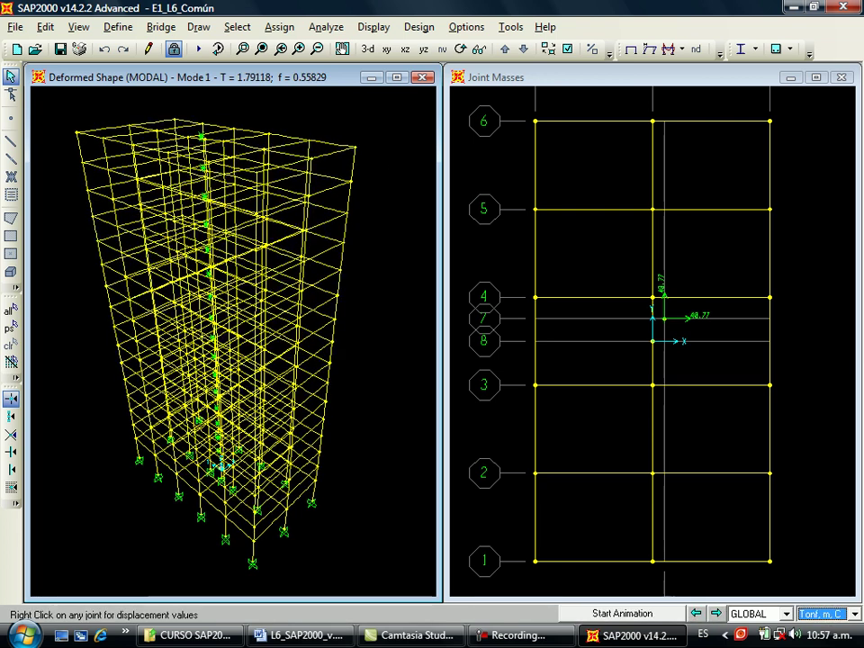
Animate the modal deformed shapes of modes 1 through 5 and stop the animation at mode 5.
click(622, 614)
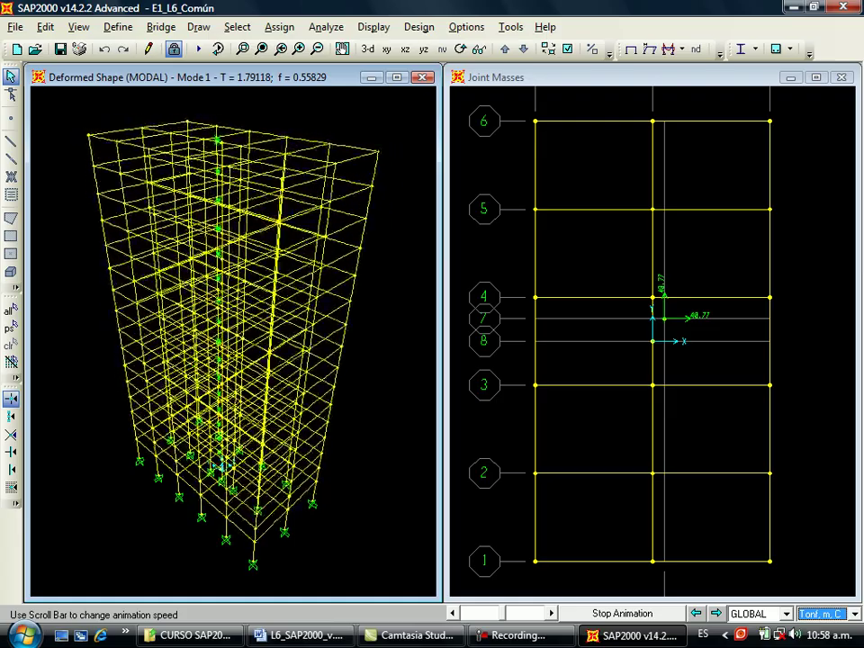
click(717, 613)
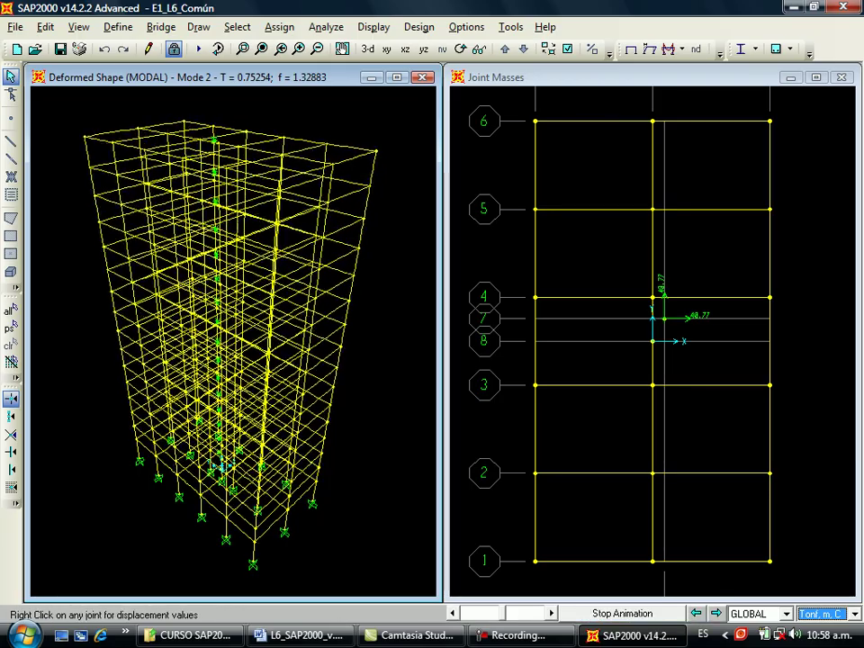
click(716, 613)
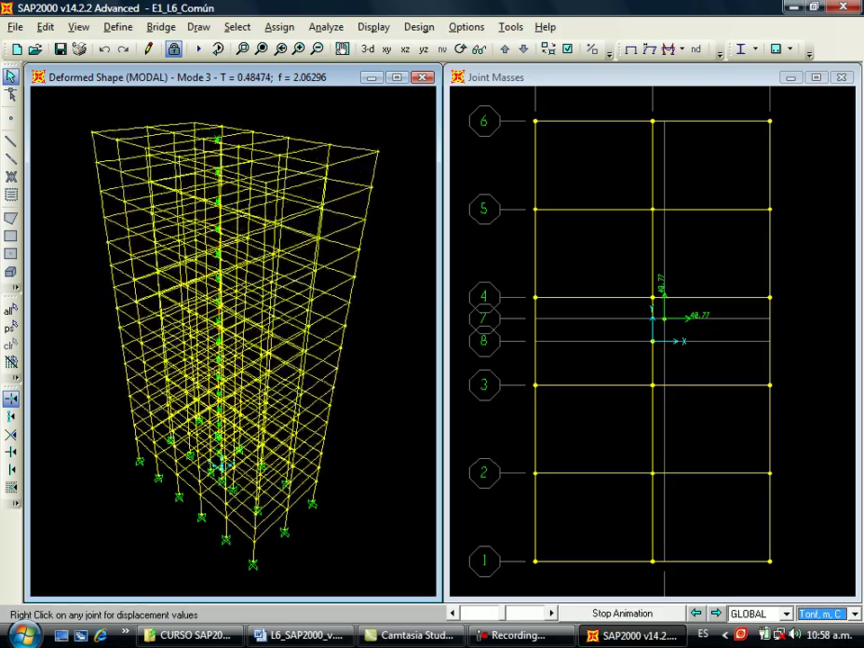
click(717, 613)
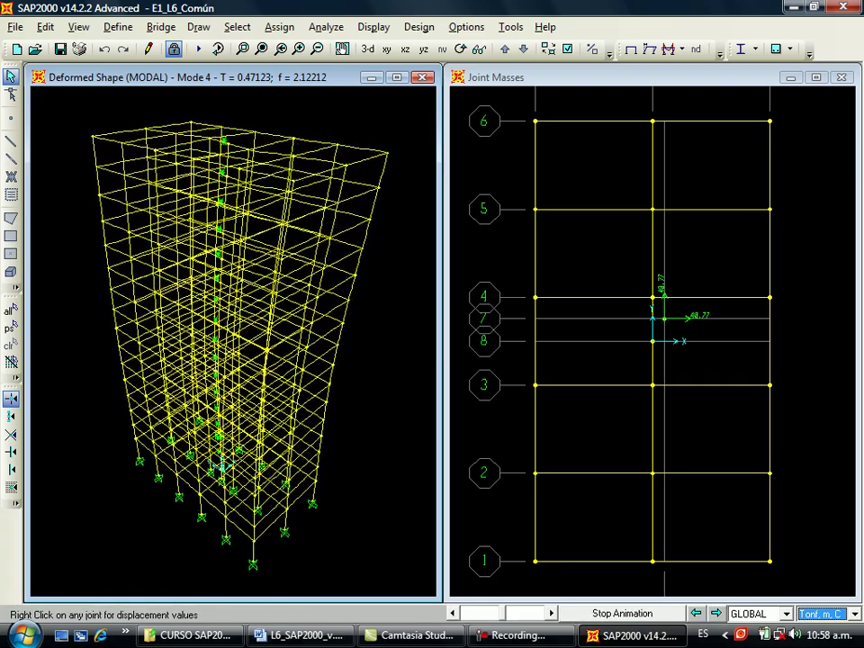
click(716, 613)
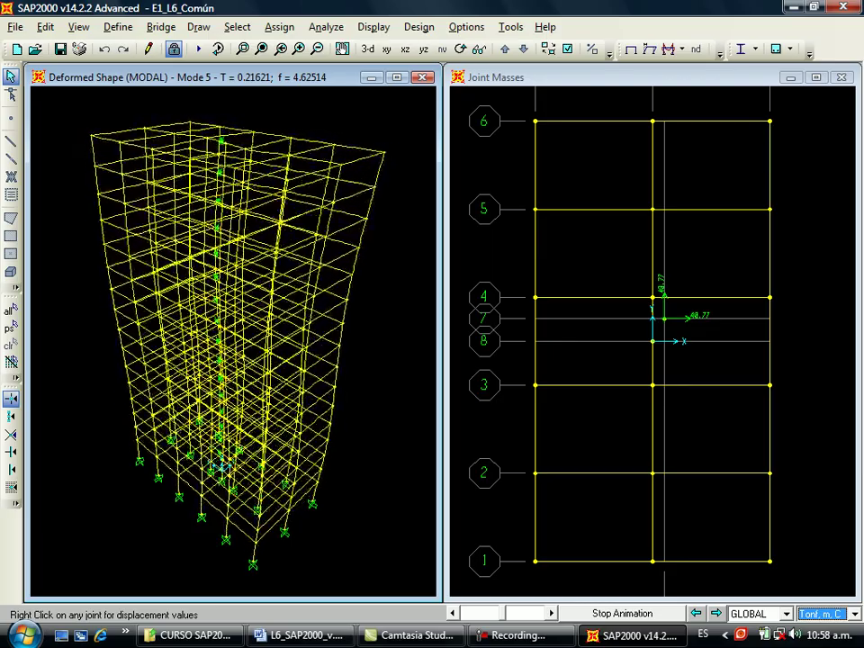
click(622, 614)
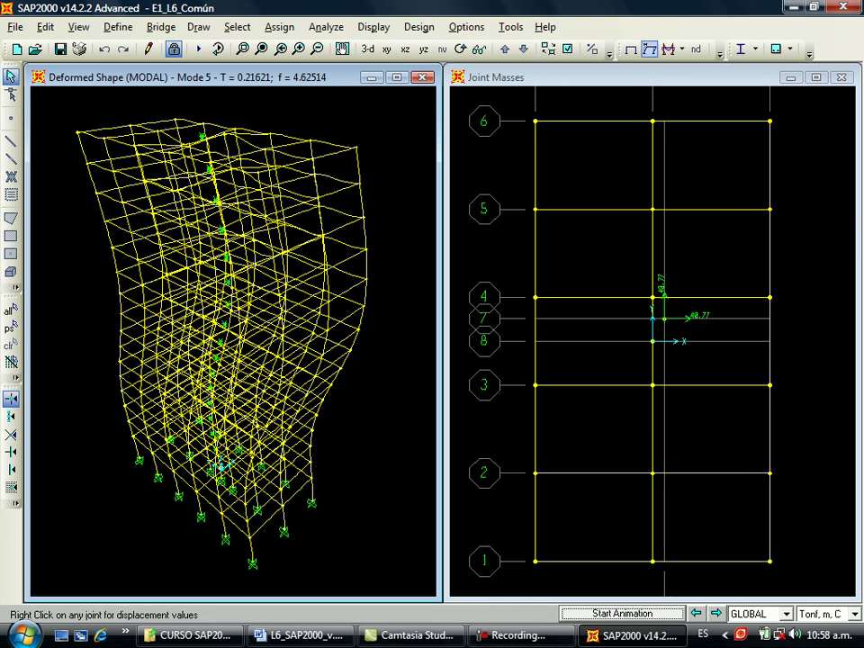
Display the MODAL deformed shape for mode 5 with a fixed scale factor of 1.
click(650, 49)
click(340, 271)
double_click(474, 269)
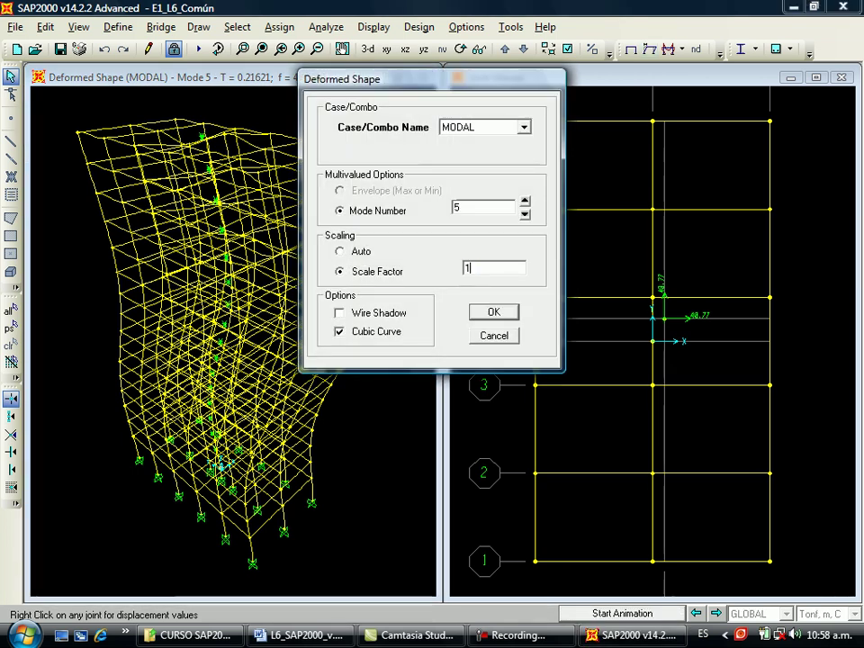
key(Return)
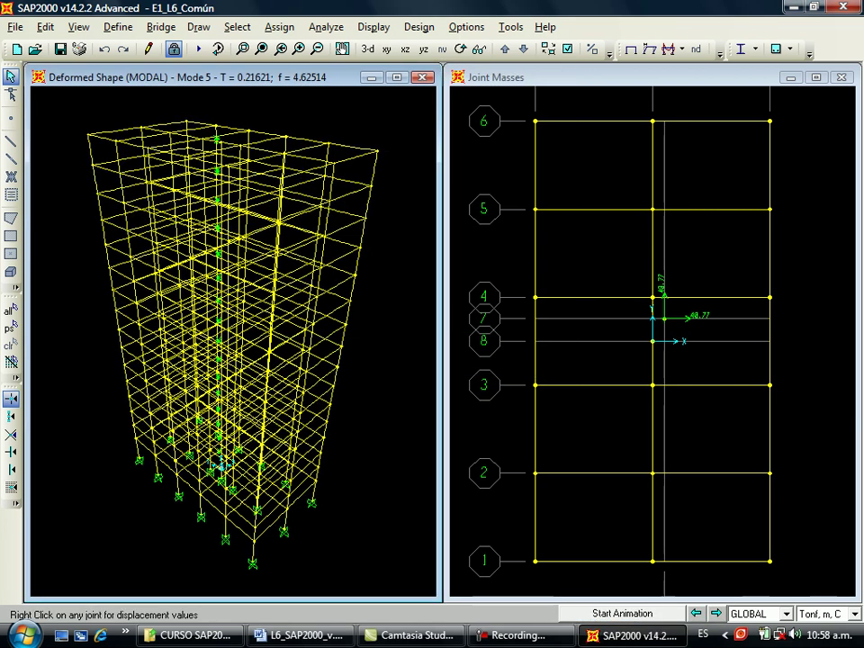
Animate the modal deformed shapes of modes 5 through 7, stop the animation, and restore the undeformed shape in the 3-D view.
click(622, 614)
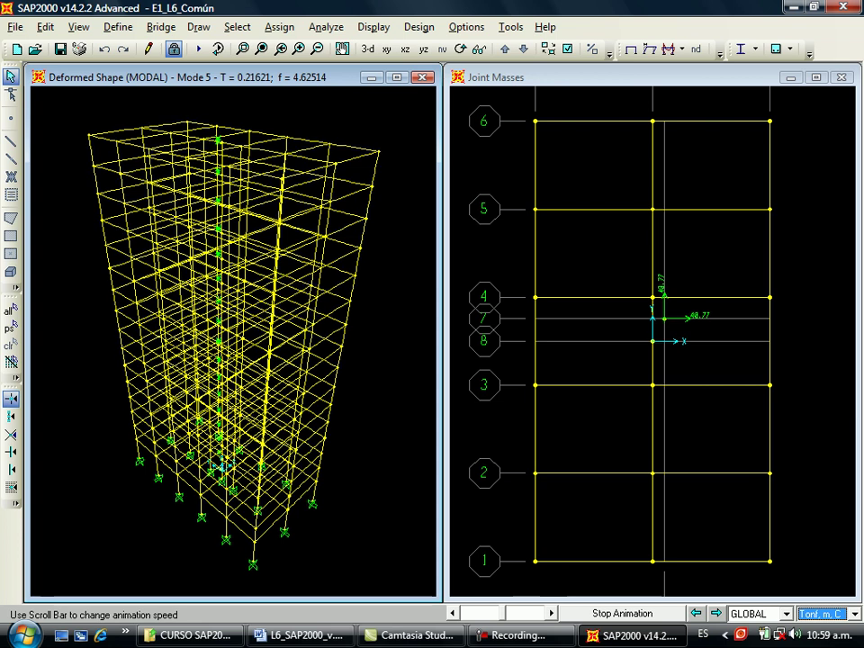
click(717, 613)
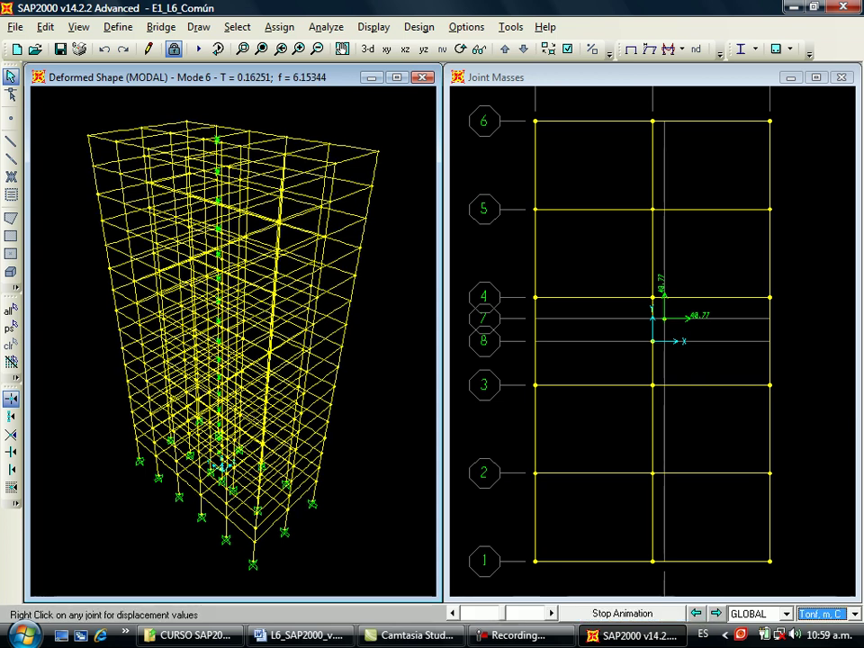
click(717, 614)
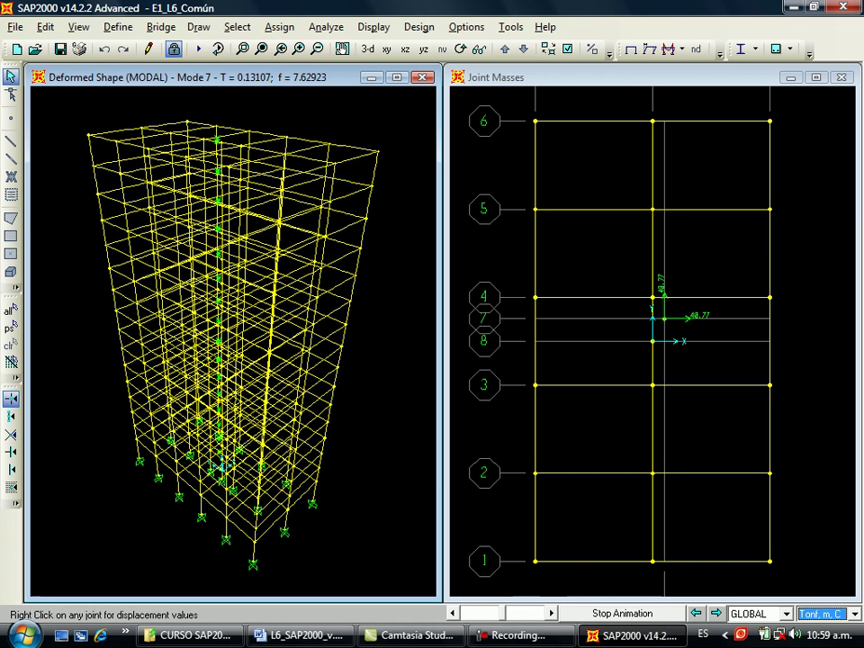
click(622, 614)
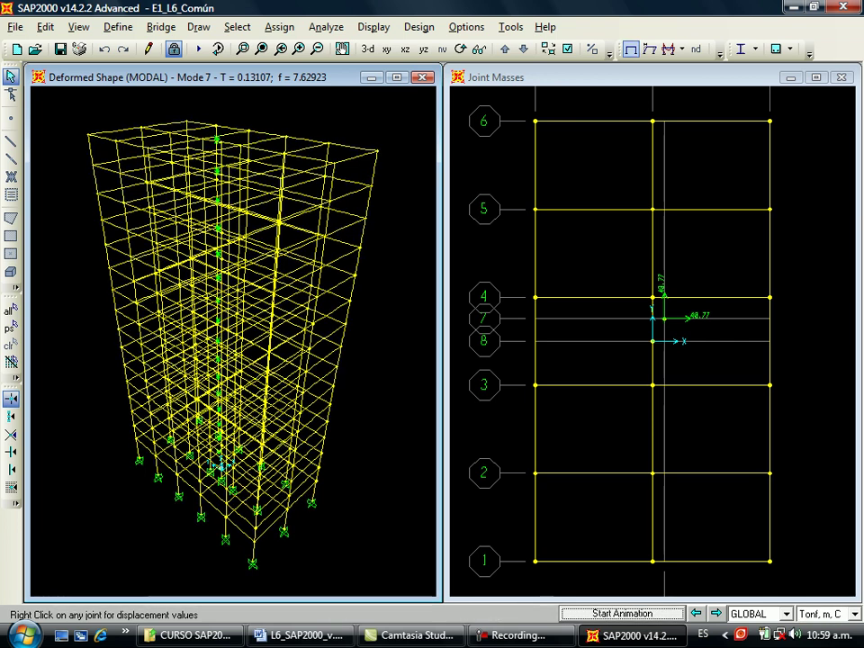
click(631, 48)
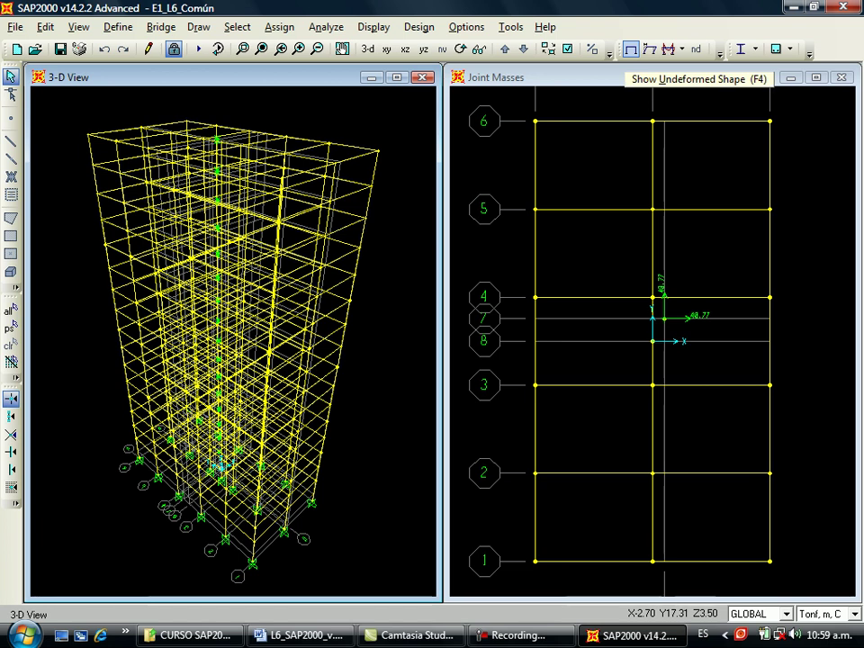
Move the X-Y plan view through the story levels to the roof plane at Z=56.
click(616, 77)
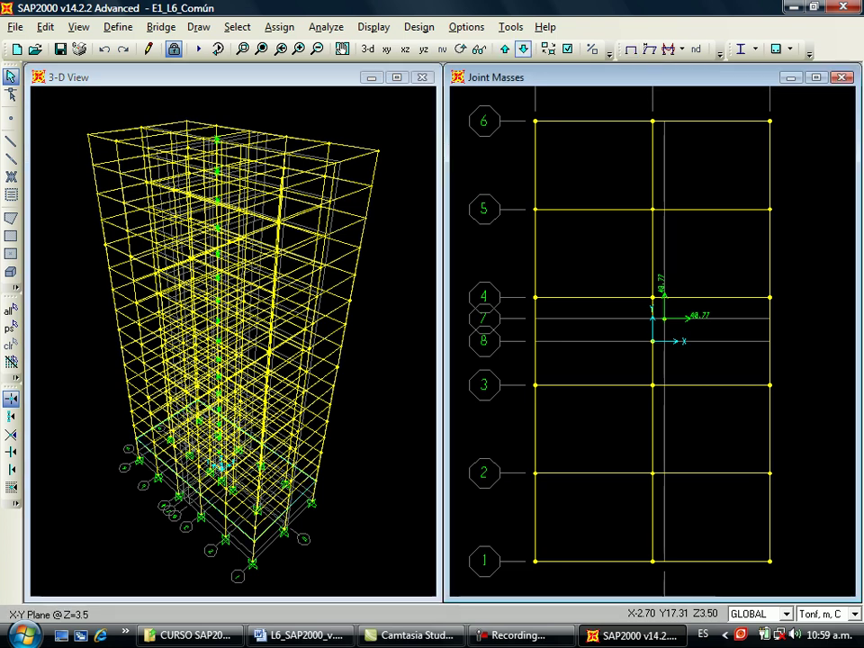
click(523, 48)
click(523, 48)
click(523, 49)
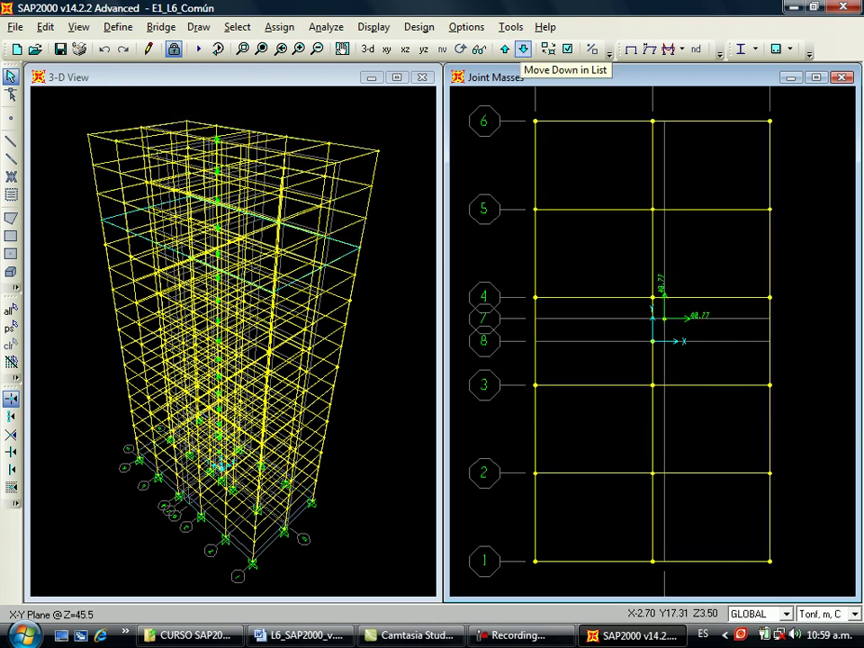
click(505, 48)
click(505, 48)
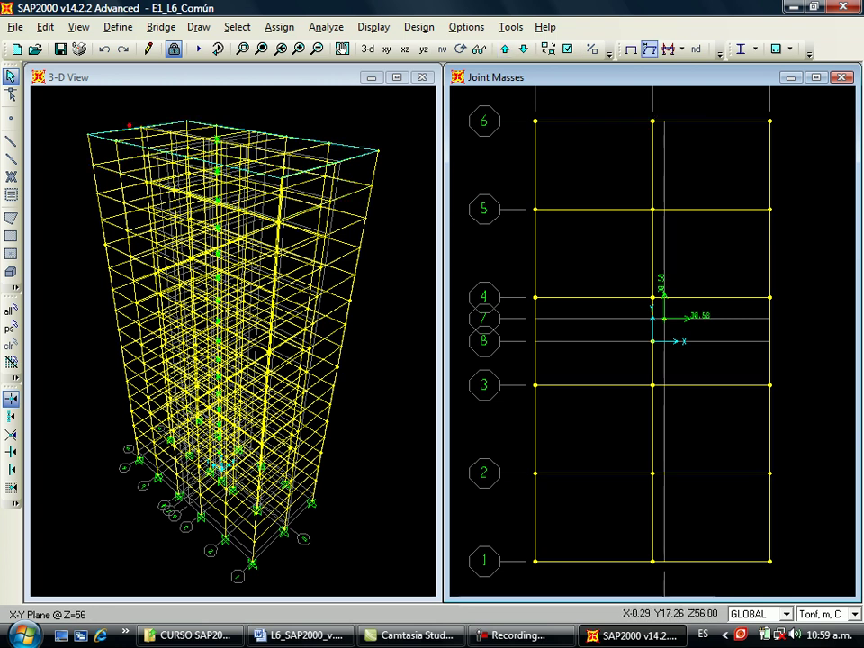
Show the COMBSISMOX+ deformed shape in the roof plan and check the displacements of the center-of-mass joint.
click(650, 49)
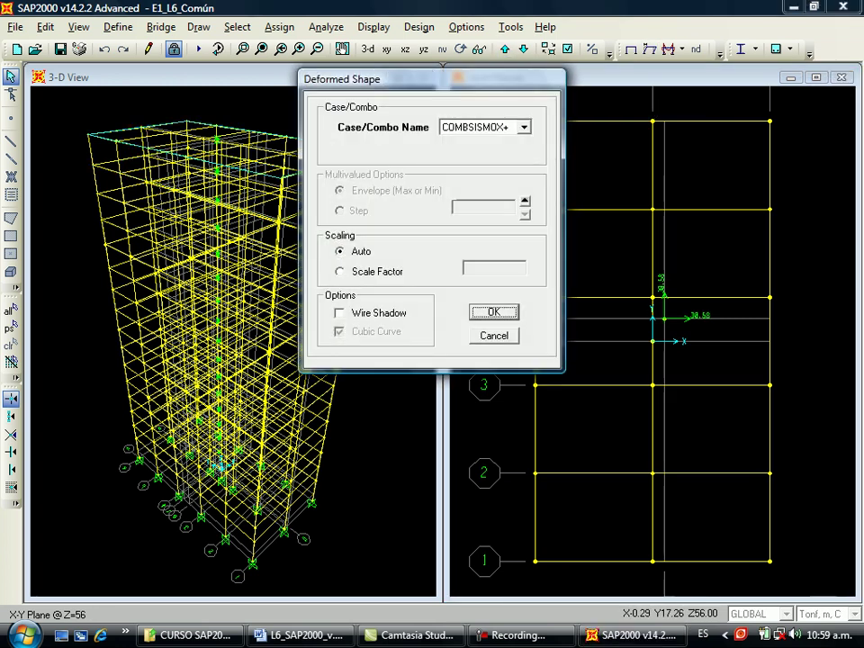
key(Return)
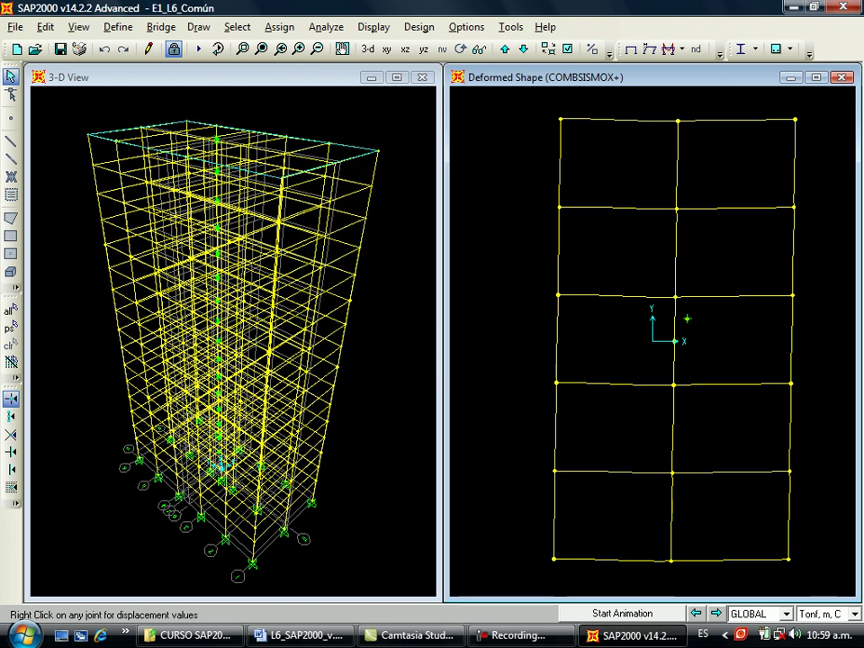
right_click(687, 318)
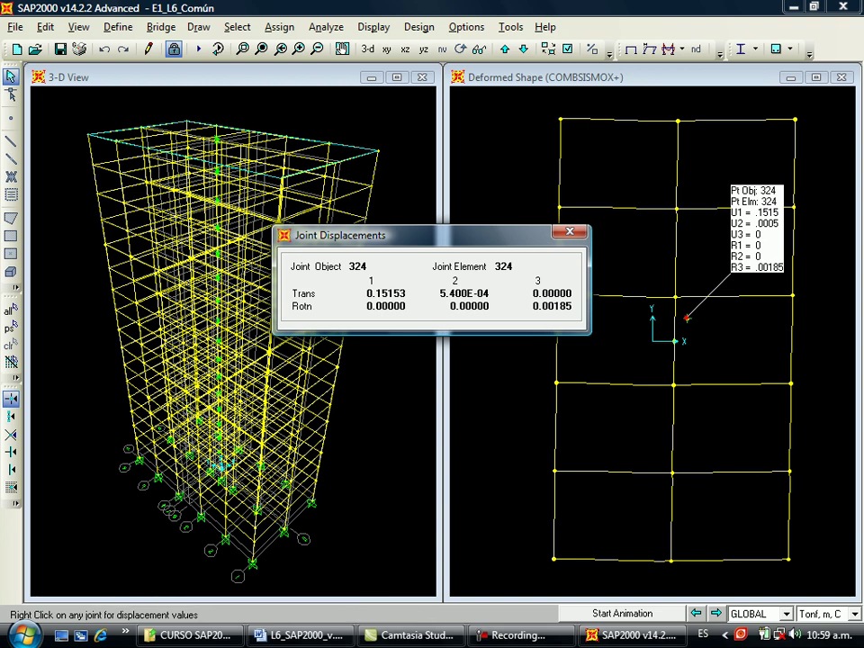
click(569, 233)
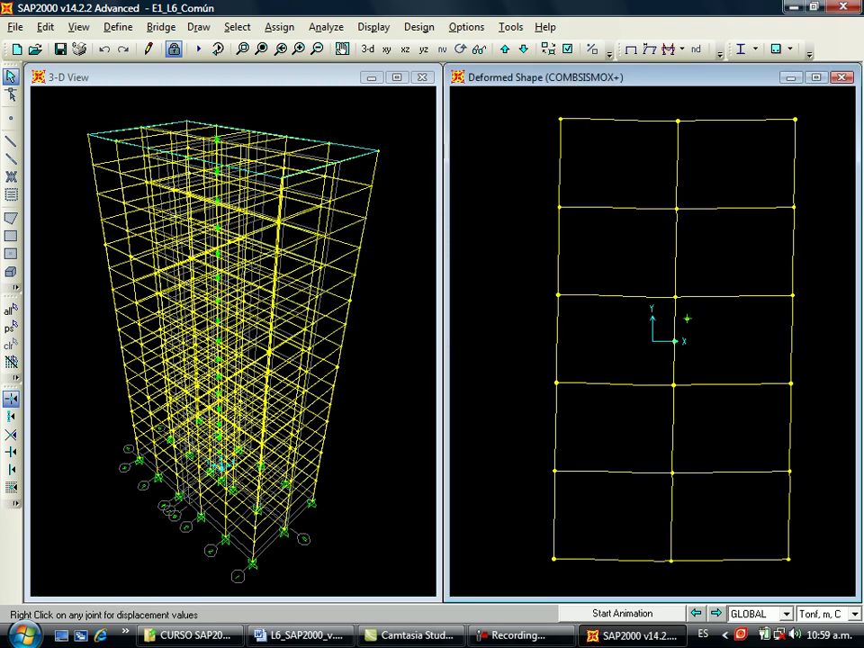
Switch the roof plan's deformed shape to COMBSISMOY+ and check the displacements of the center-of-mass joint.
click(487, 36)
click(524, 127)
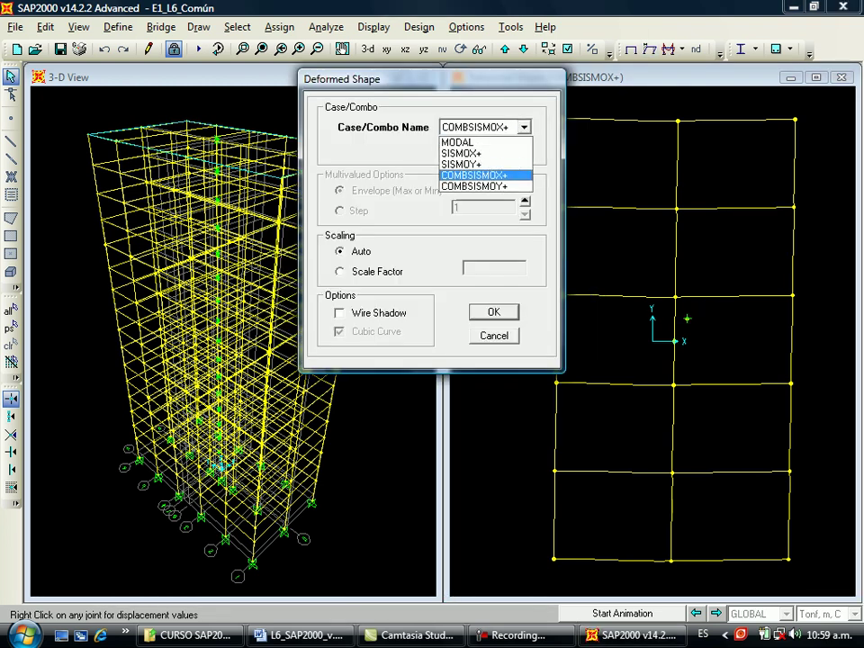
click(486, 187)
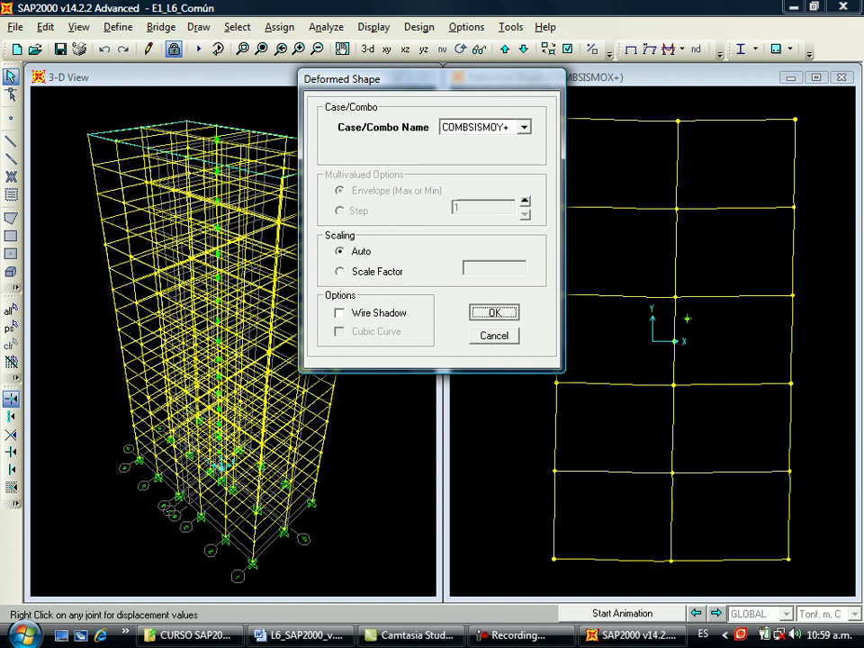
key(Return)
right_click(664, 291)
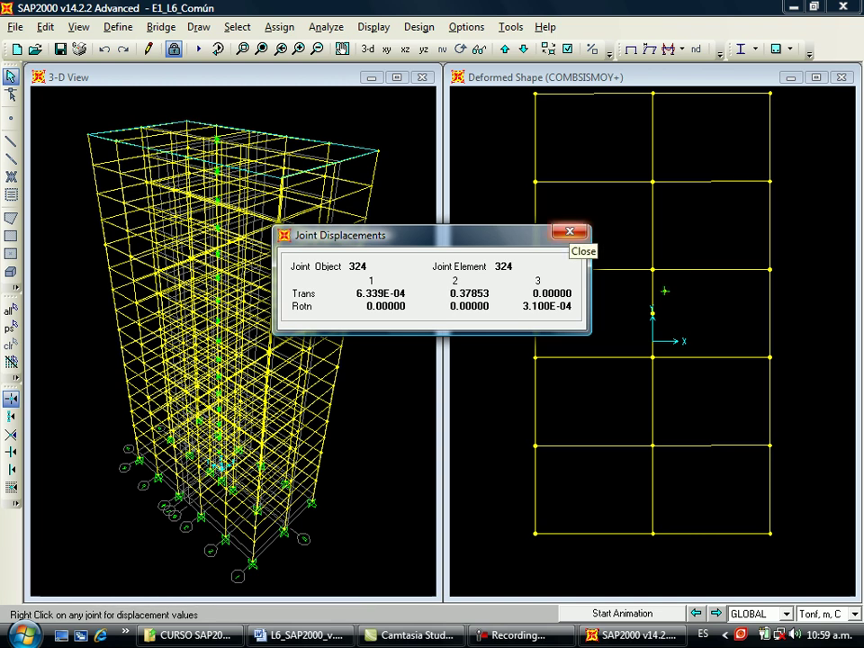
click(568, 232)
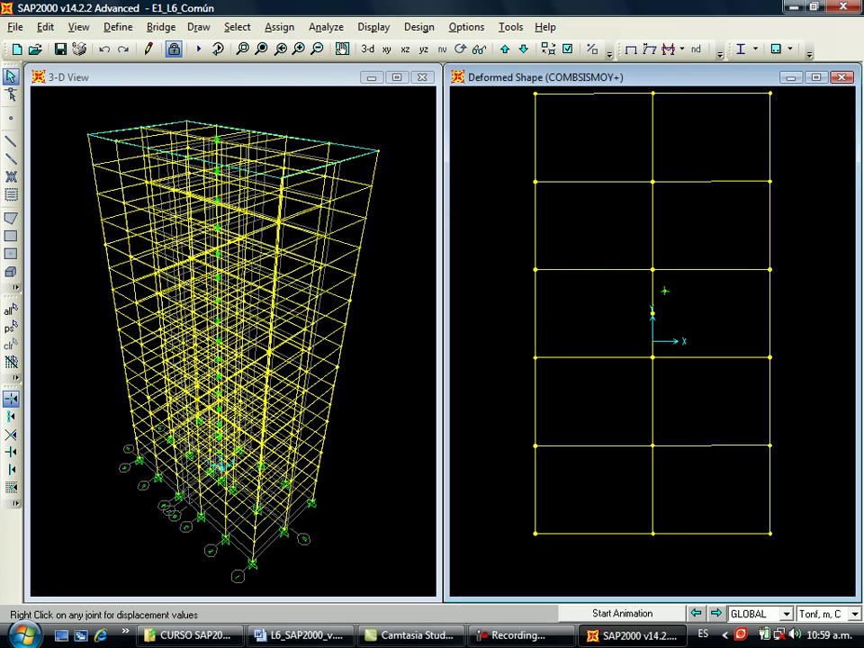
View the SISMOX+ axial force diagram for all frames in the 3-D view, then restore the undeformed shape.
click(669, 49)
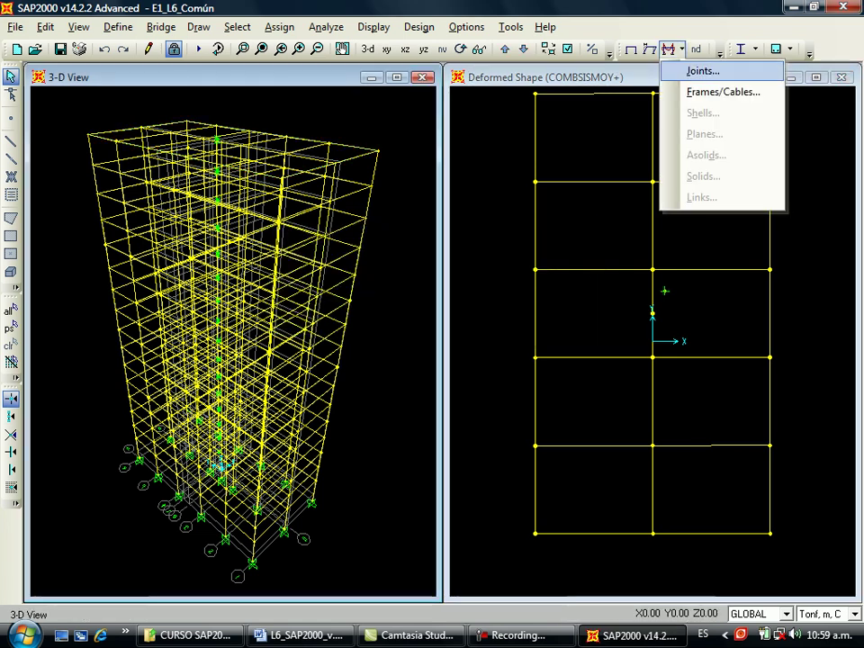
click(723, 91)
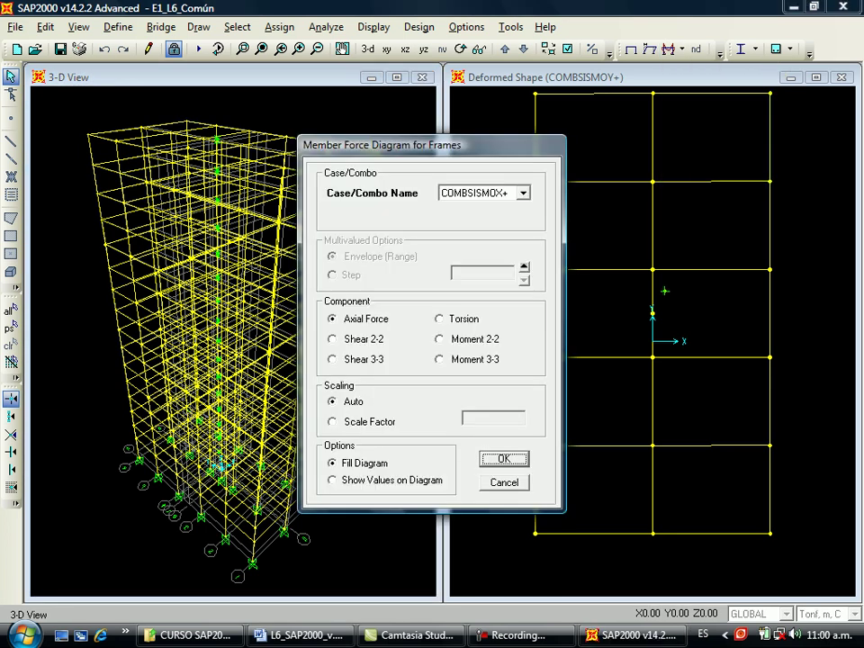
click(523, 193)
click(463, 220)
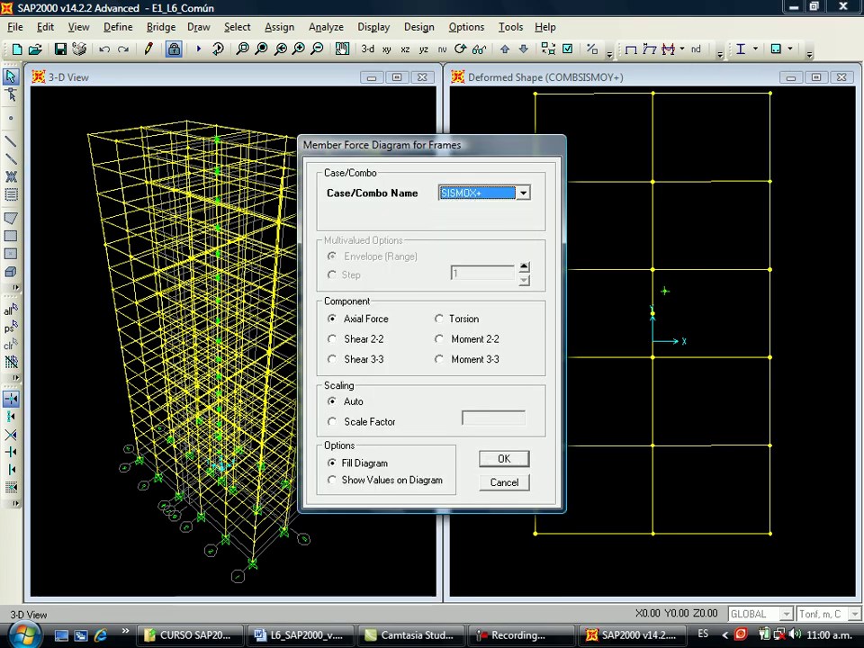
click(504, 459)
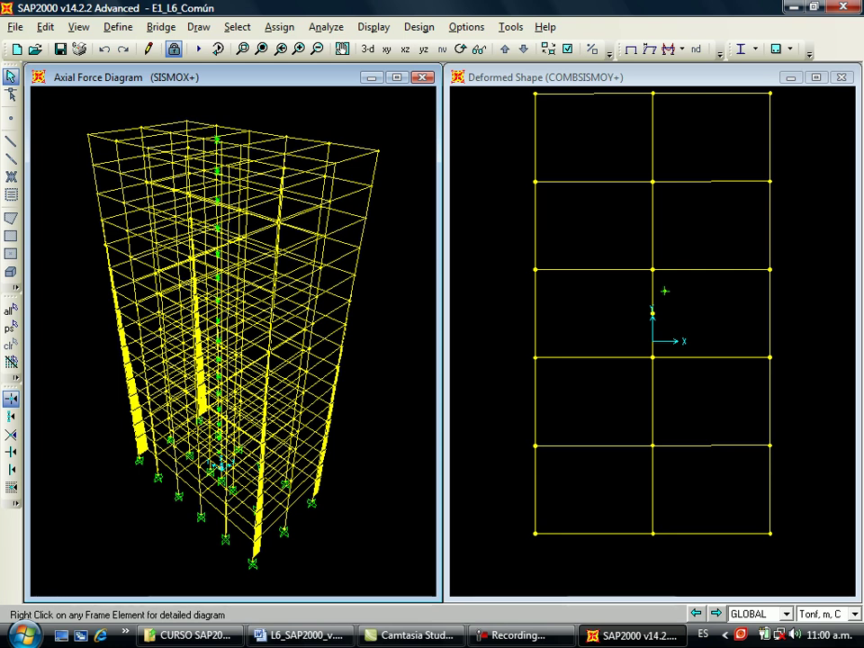
click(631, 50)
Change the plan view to the X-Z elevation of the outer frame on grid line 6.
click(621, 144)
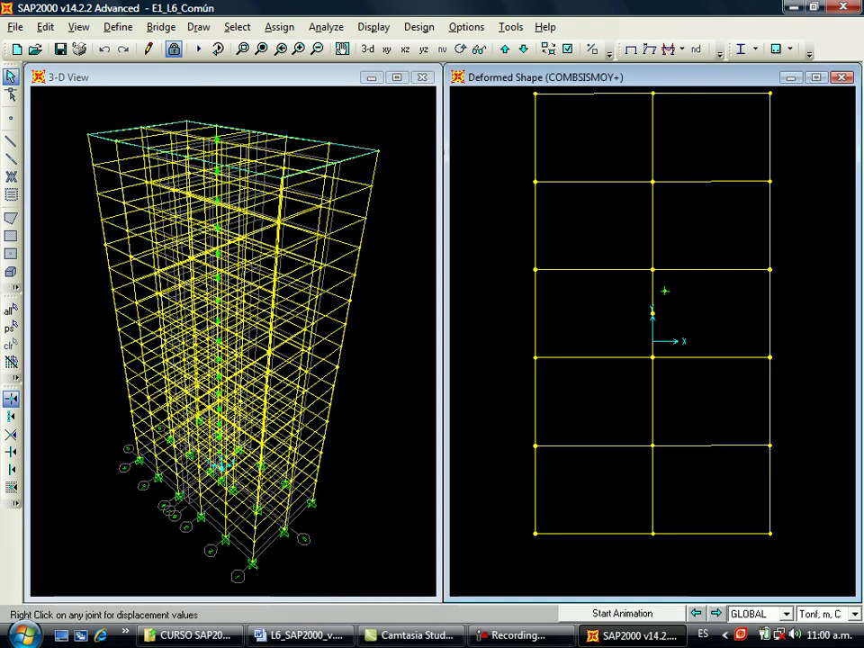
click(405, 48)
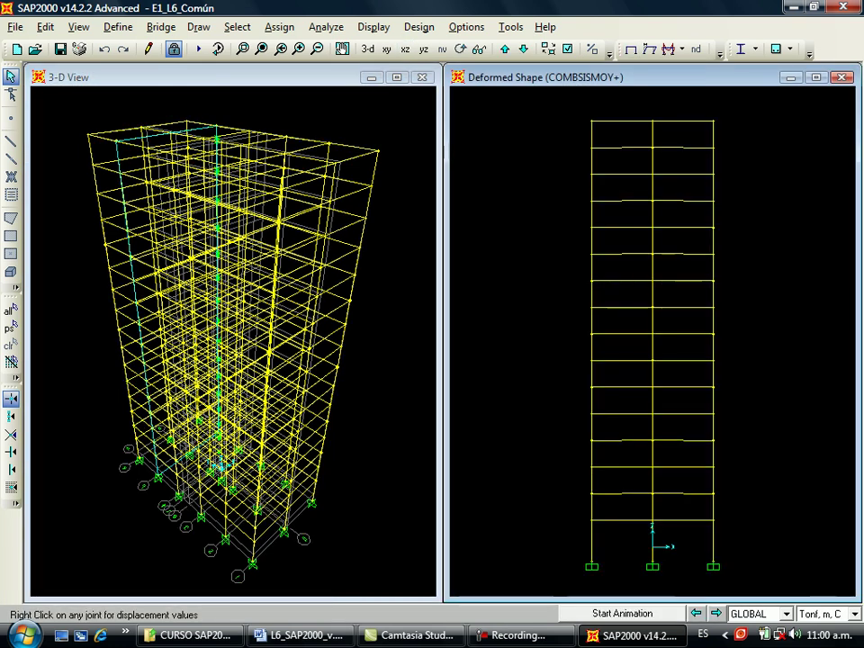
click(505, 48)
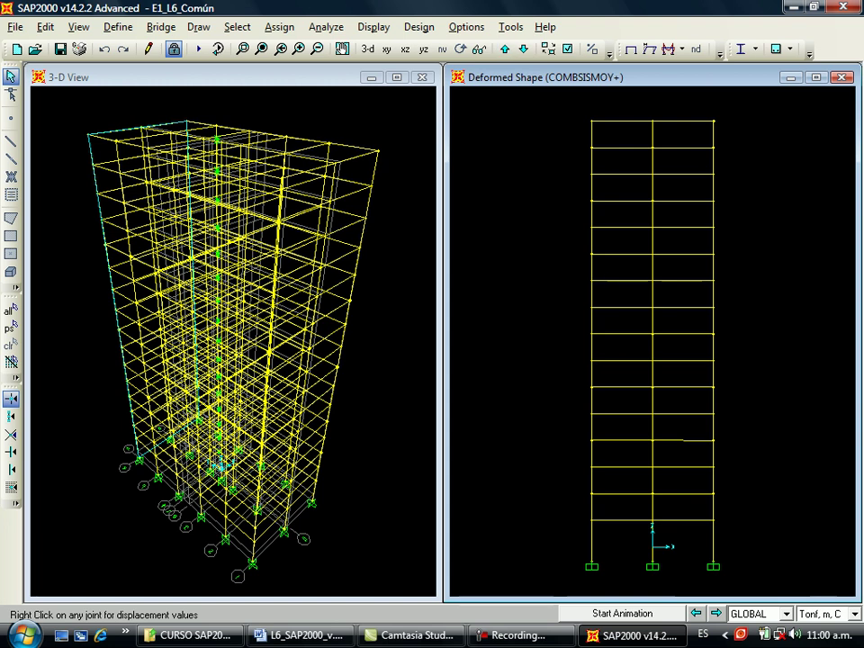
Show the SISMOX+ axial force diagram with values on the grid line 6 frame and examine its left base column in detail.
click(671, 48)
click(715, 91)
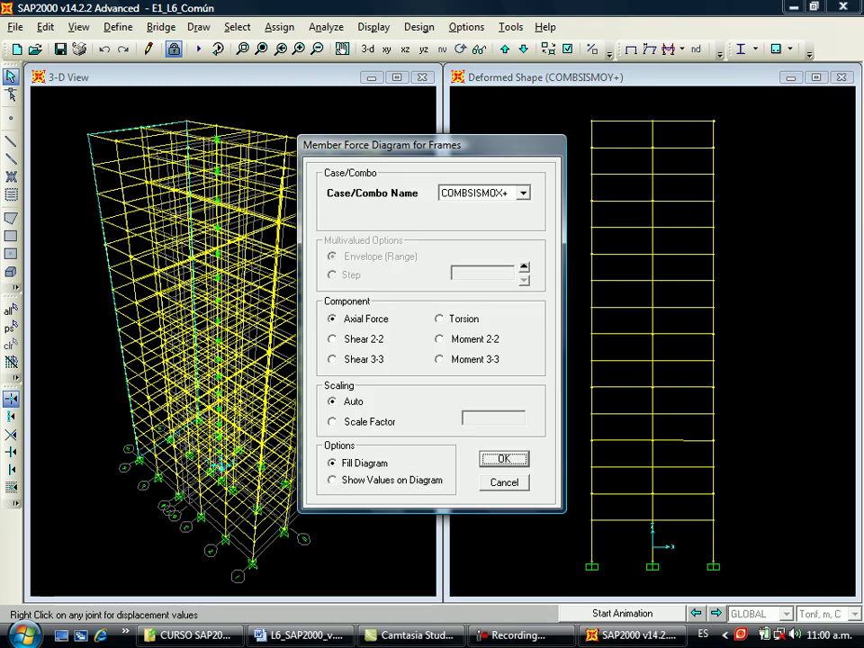
click(523, 193)
click(468, 219)
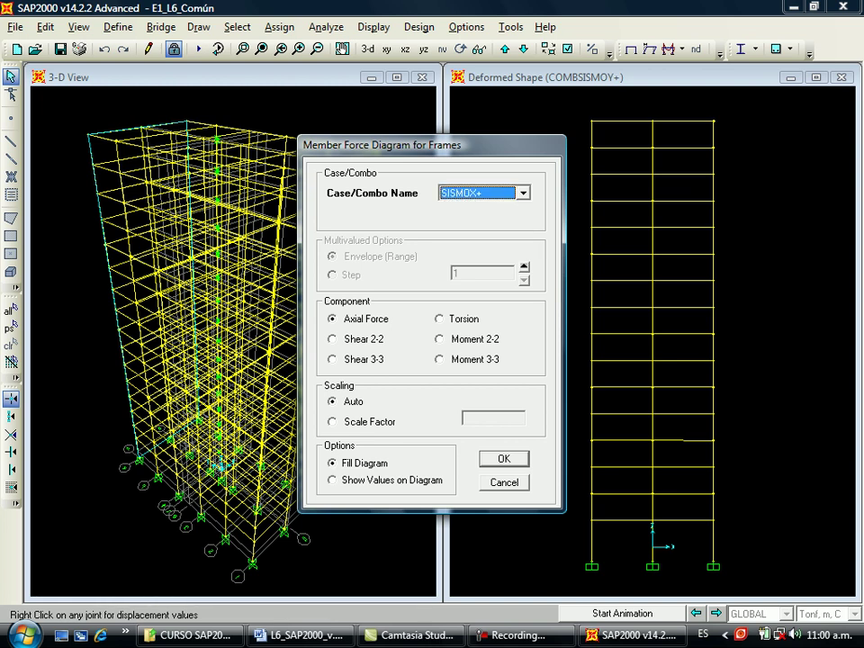
click(333, 480)
click(504, 458)
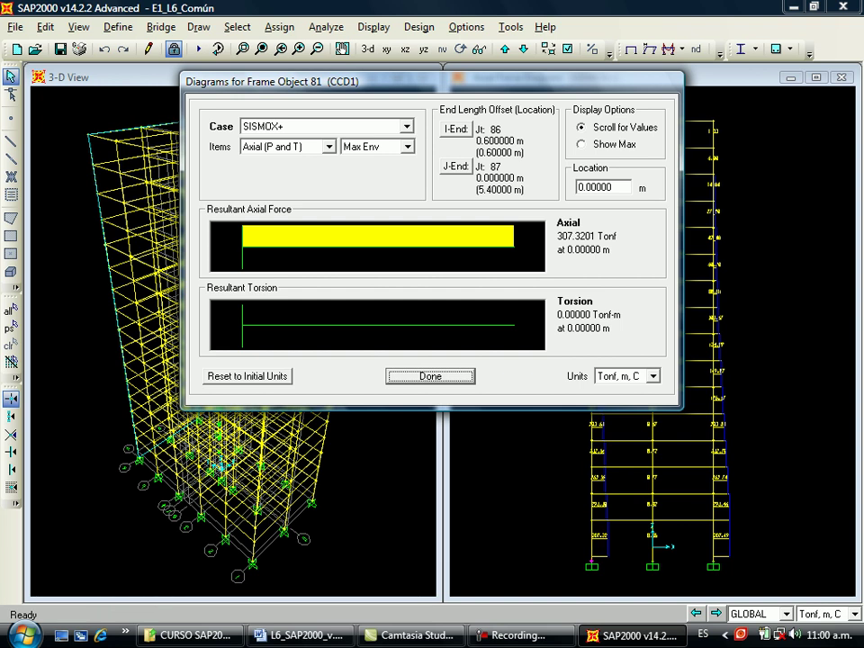
key(Return)
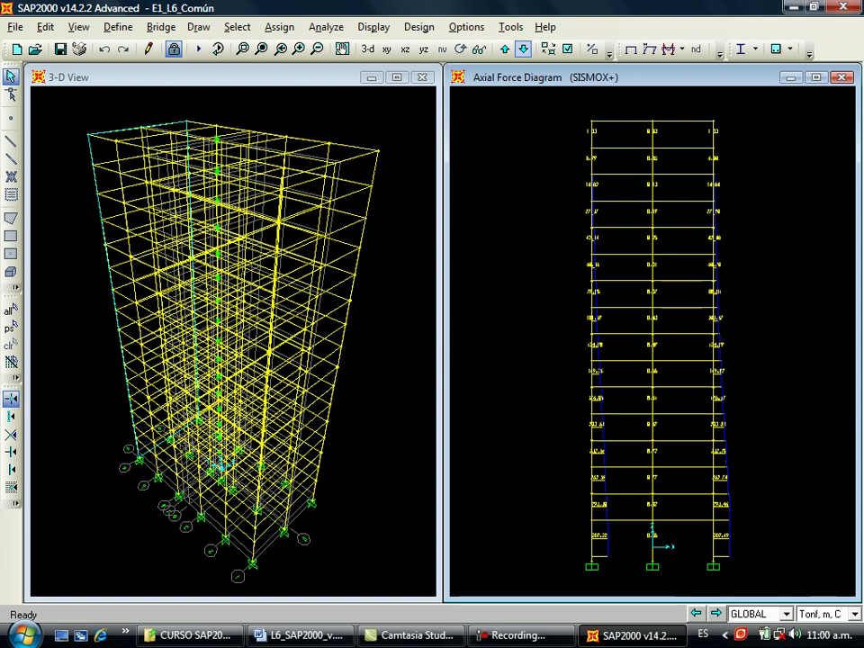
Step through the X-Z elevations to the outer frame on grid line 1 and examine its left base column's SISMOX+ axial force.
click(523, 51)
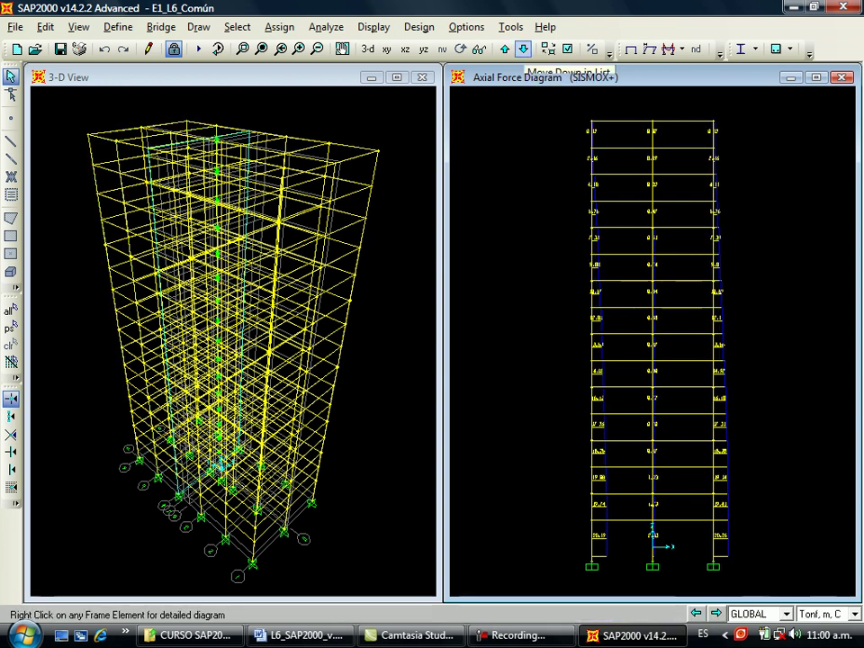
click(523, 51)
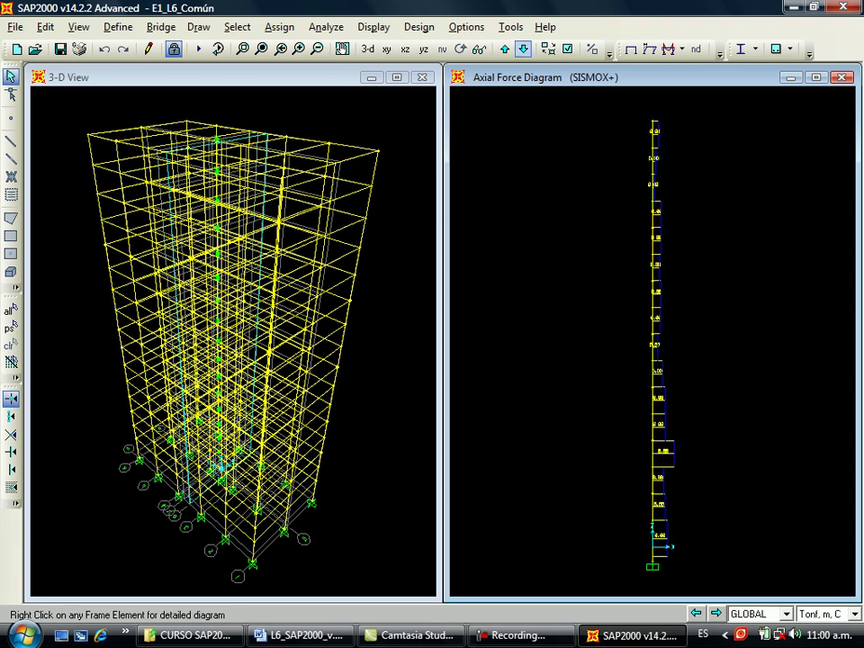
click(523, 50)
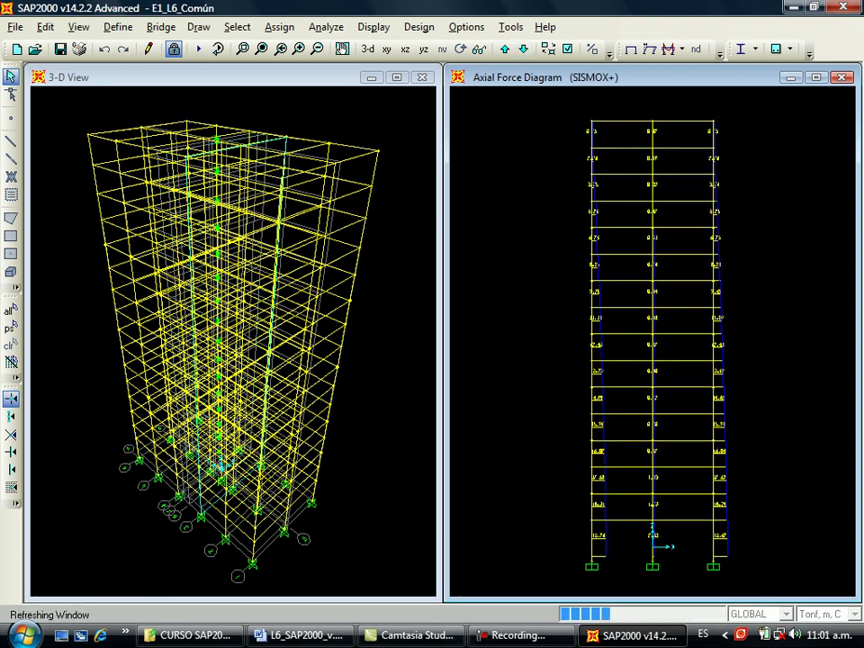
click(523, 50)
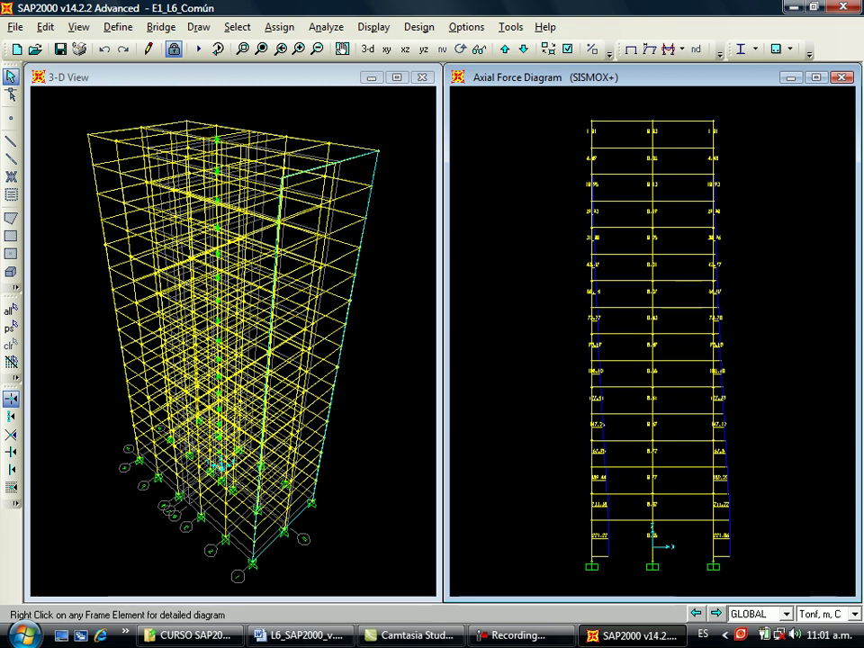
right_click(592, 545)
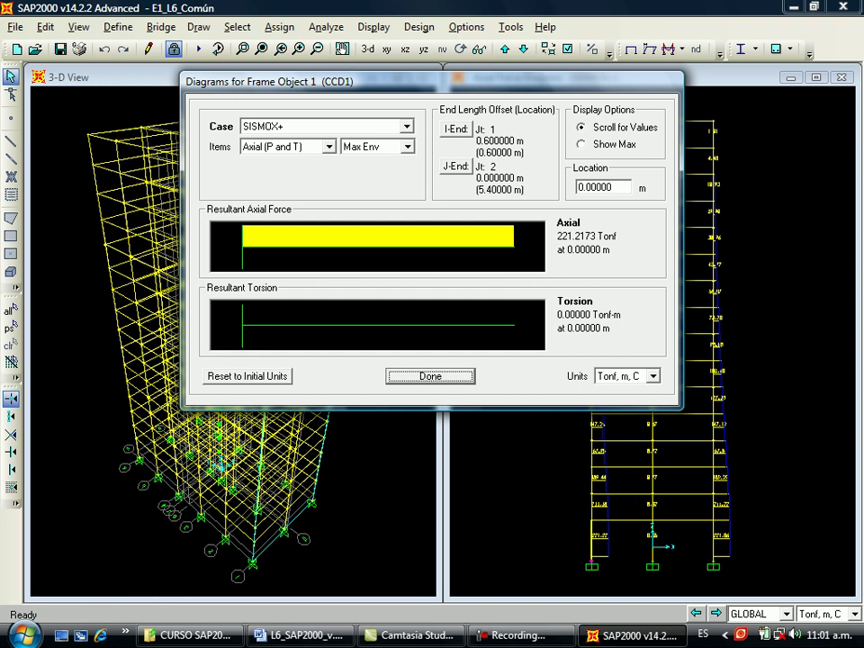
key(Return)
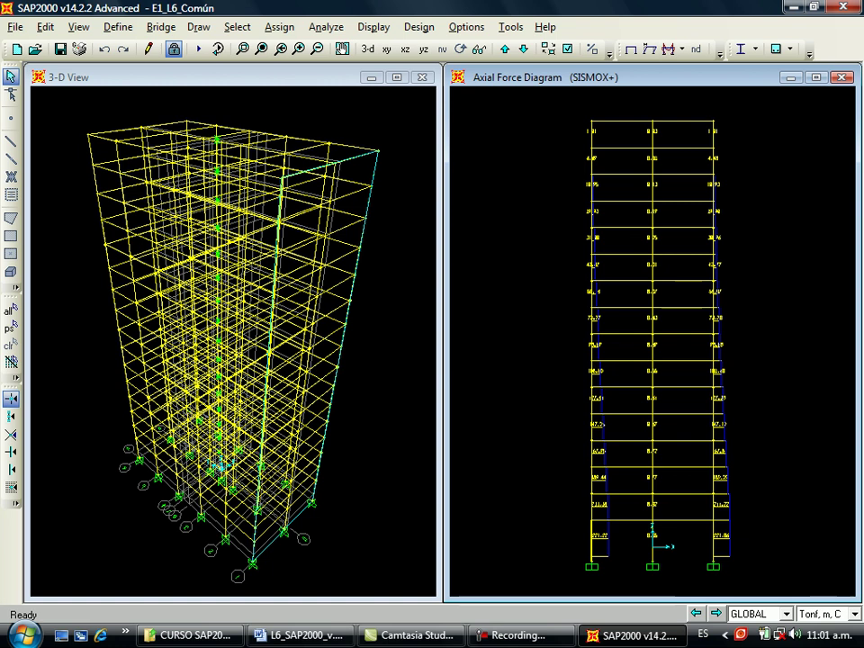
Step through the X-Z elevations to the outer frame on grid line 6 and examine its left base column's SISMOX+ axial force.
click(505, 50)
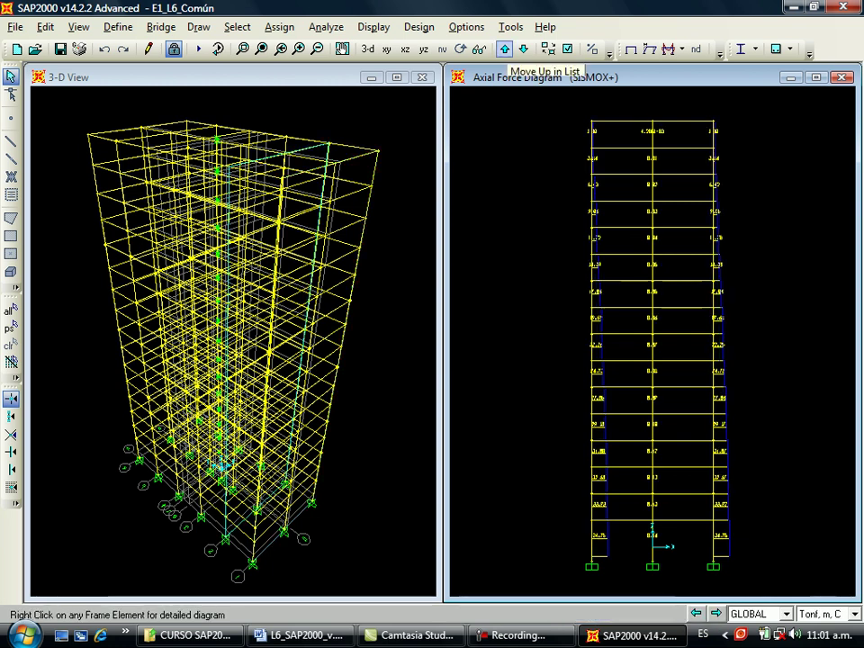
click(505, 50)
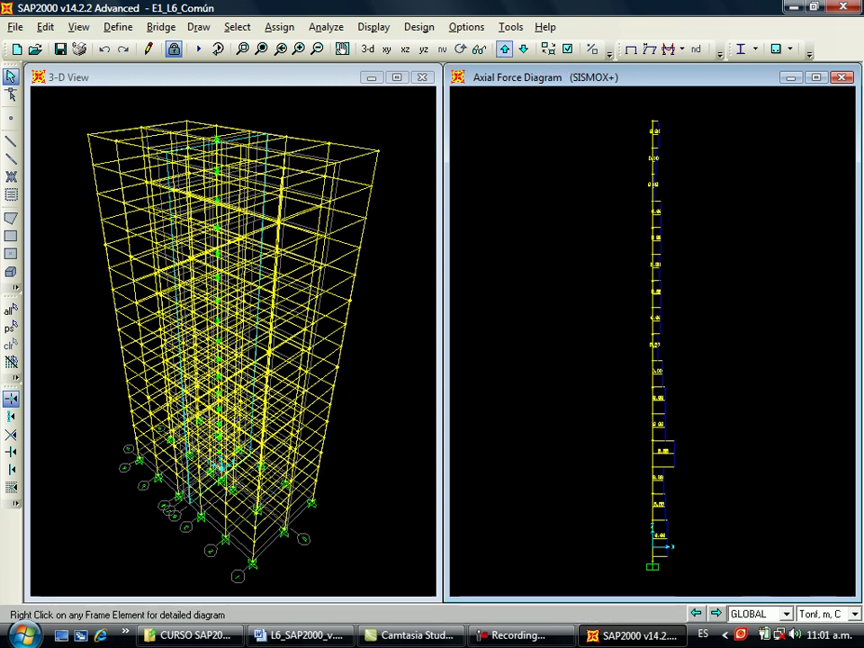
click(505, 49)
click(505, 50)
click(505, 50)
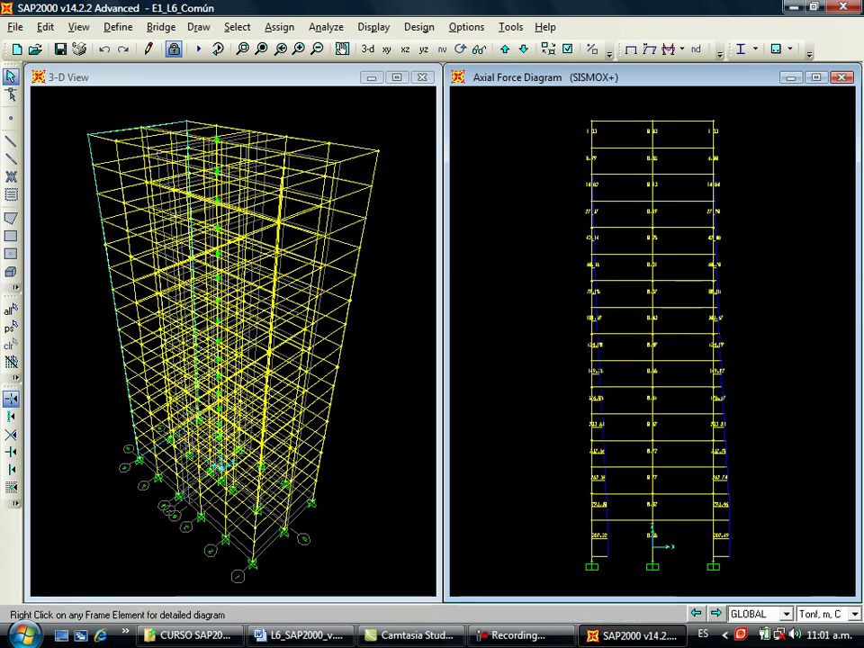
right_click(592, 541)
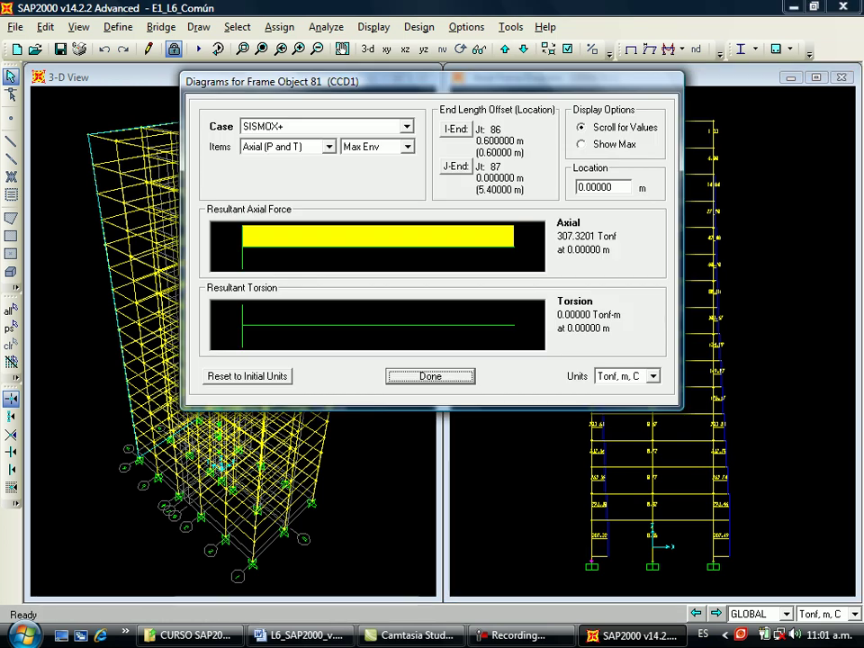
click(397, 247)
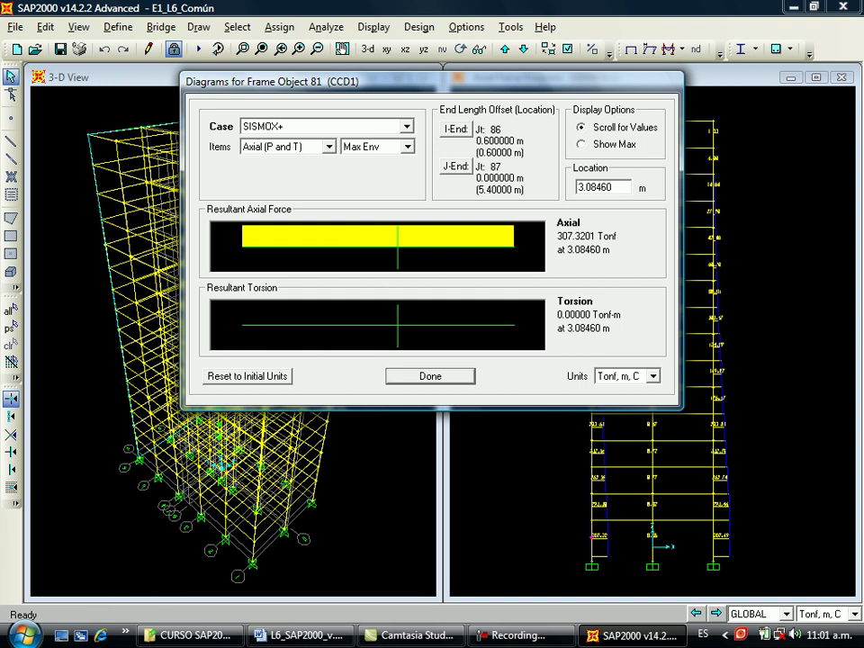
key(Return)
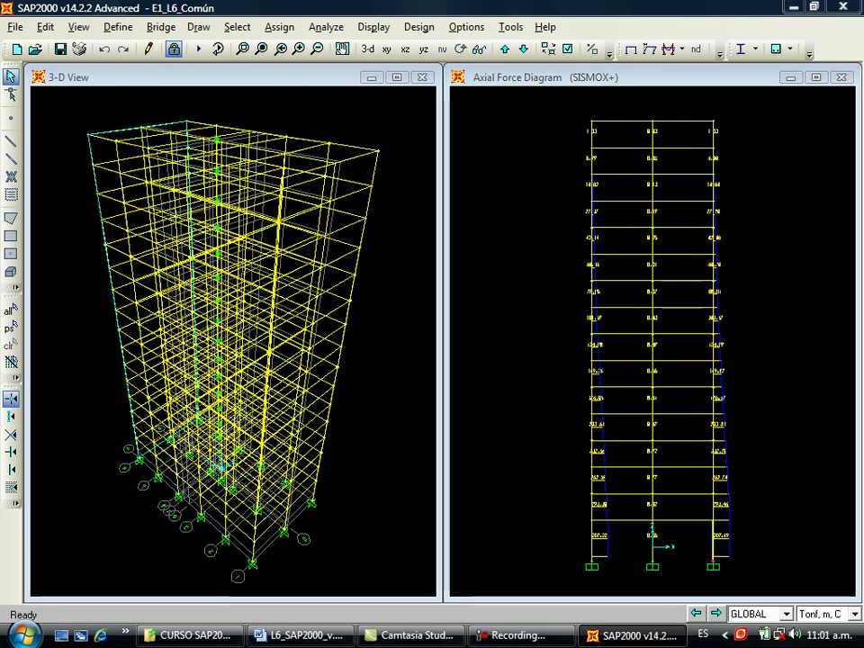
Examine the SISMOX+ axial force along the right base column of the grid line 6 frame.
right_click(713, 540)
click(401, 247)
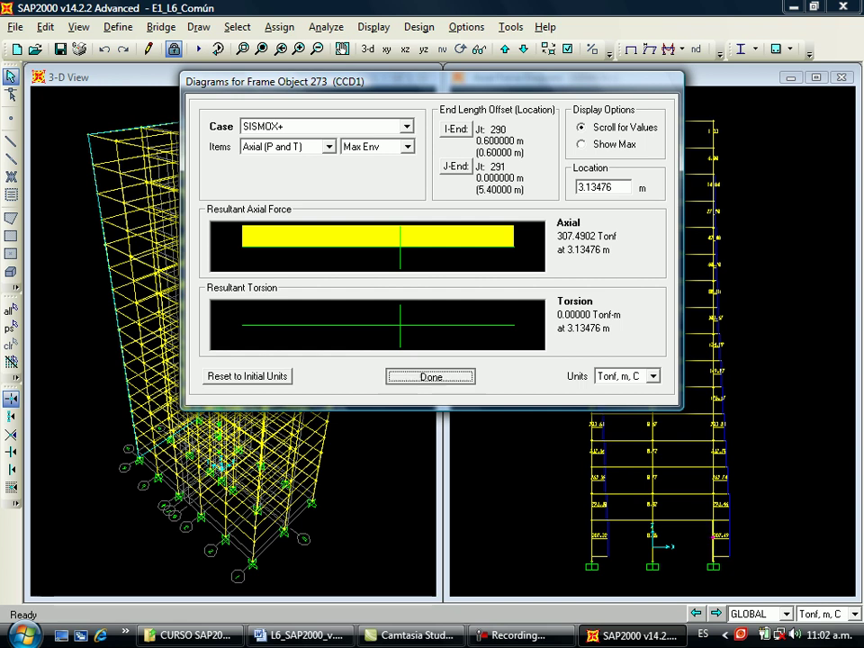
key(Return)
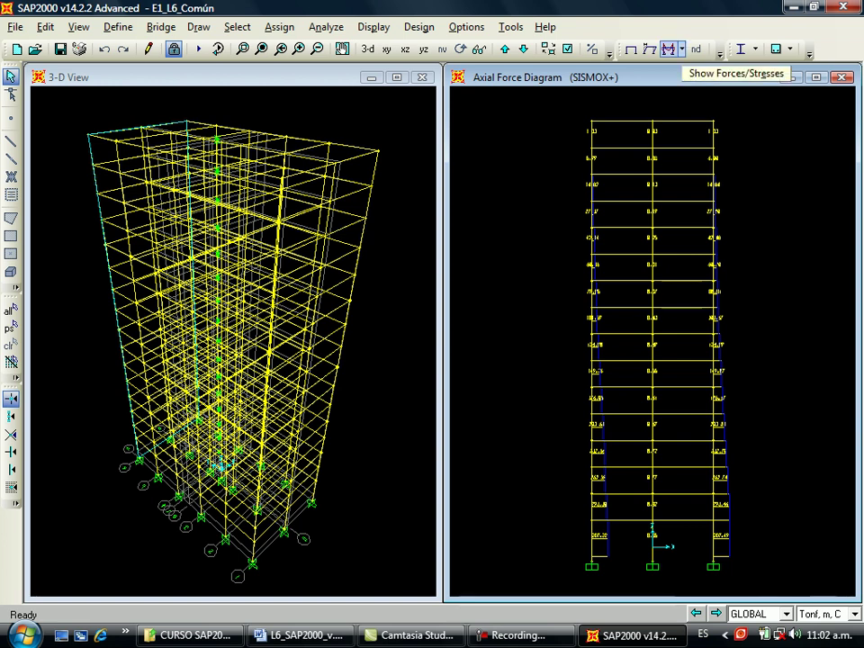
Show the SISMOX+ Shear 2-2 diagram with values on the grid line 6 frame and inspect its central base element.
click(671, 49)
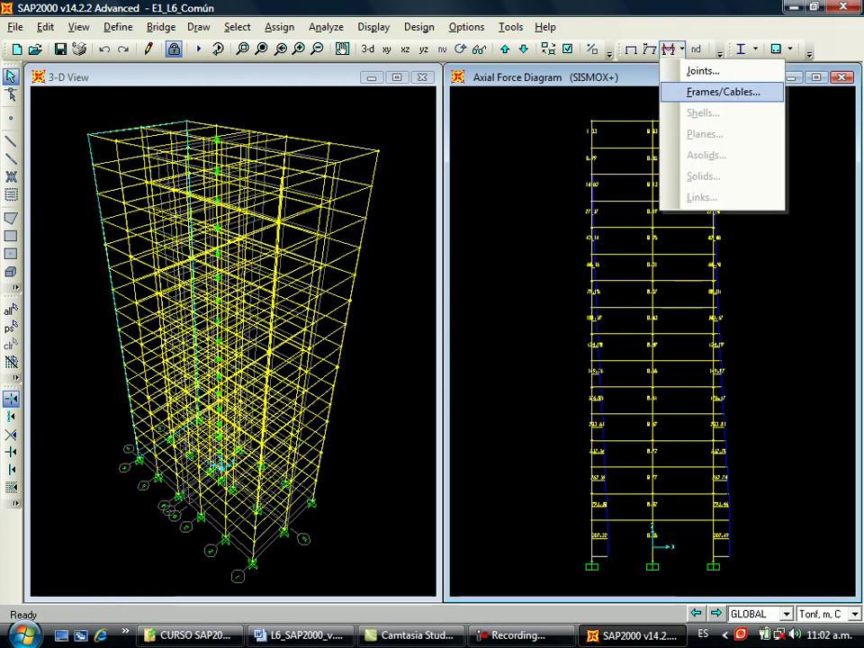
click(698, 92)
click(333, 340)
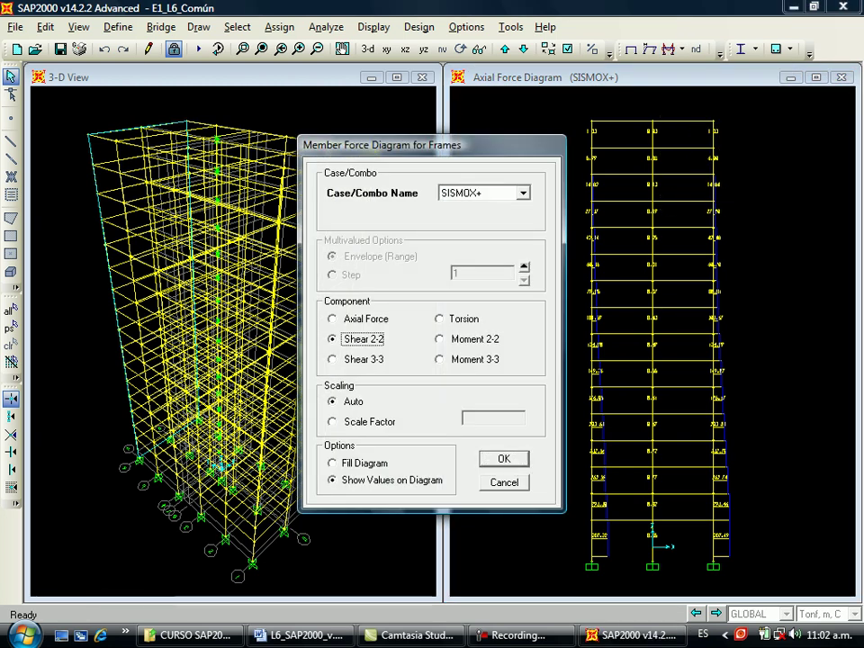
key(Return)
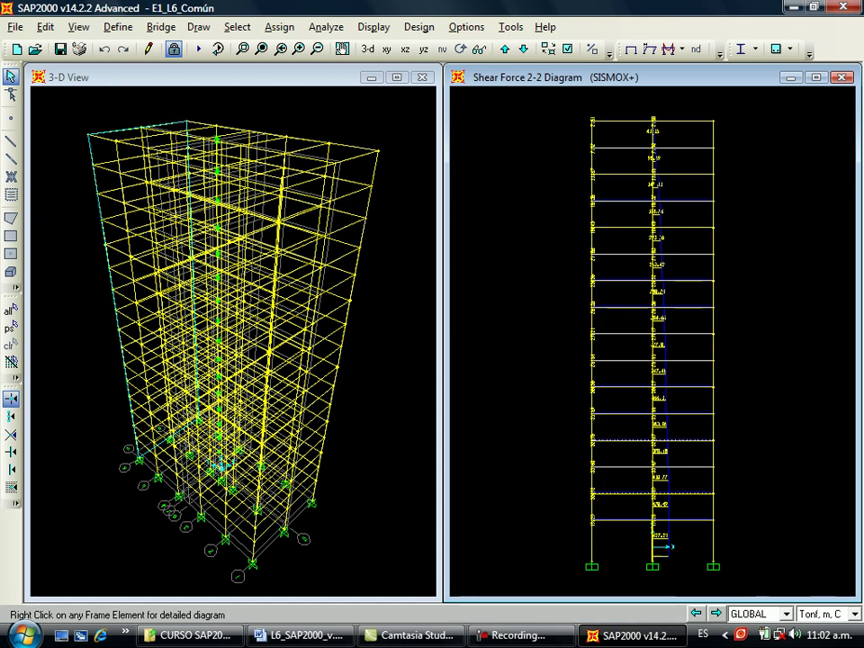
right_click(653, 542)
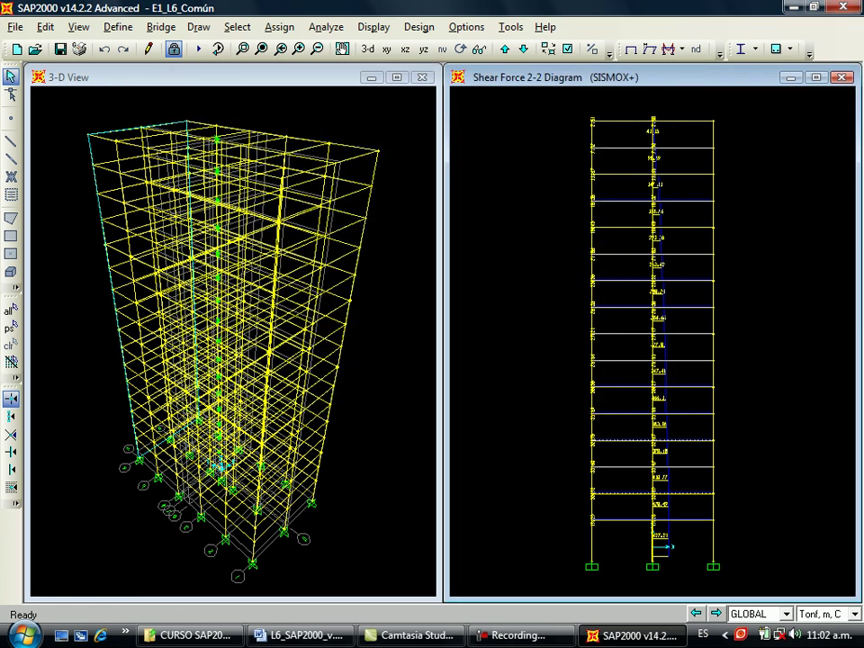
Examine the central base element's SISMOX+ shear V2 on the grid line 1 frame, and compare it with the one on grid line 6.
click(505, 49)
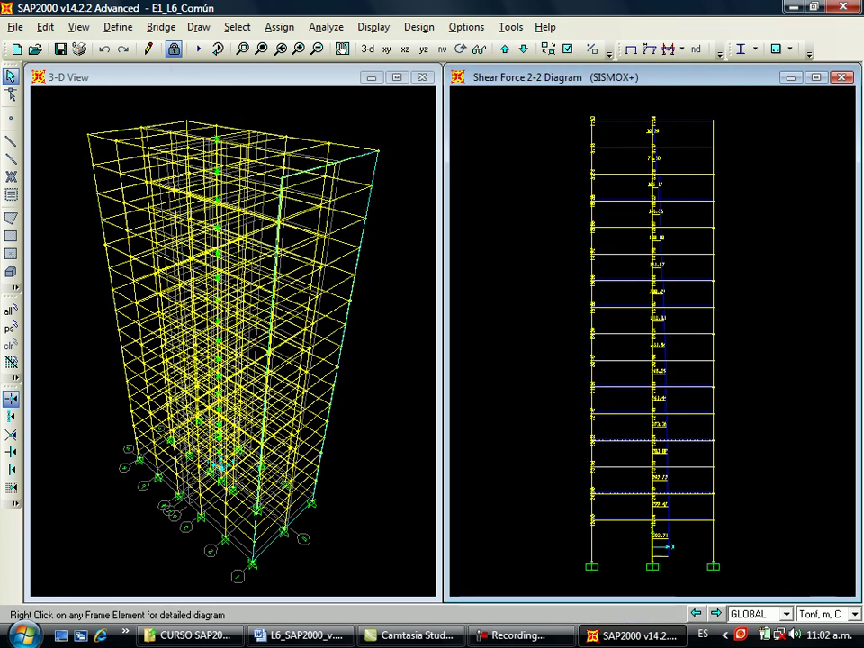
right_click(653, 542)
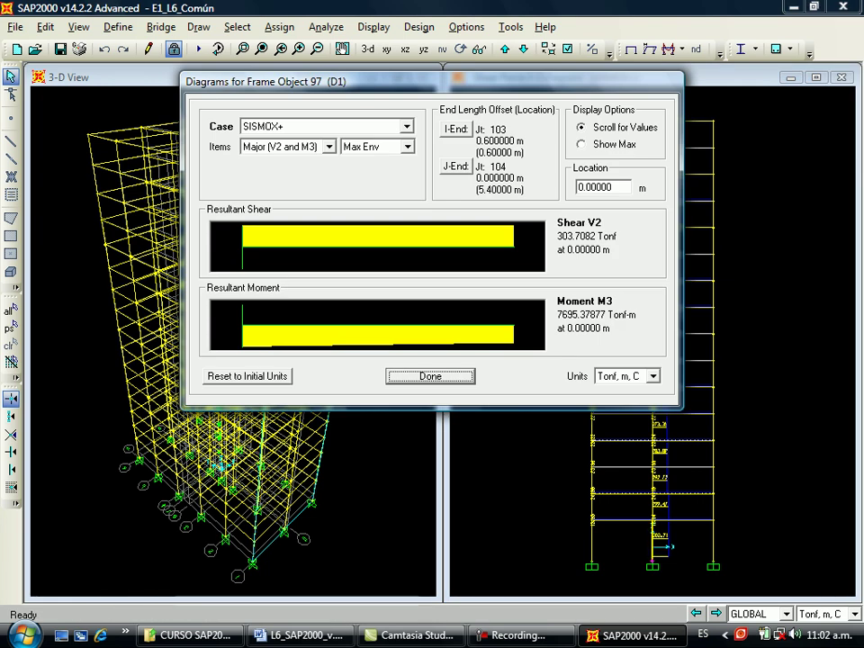
key(Return)
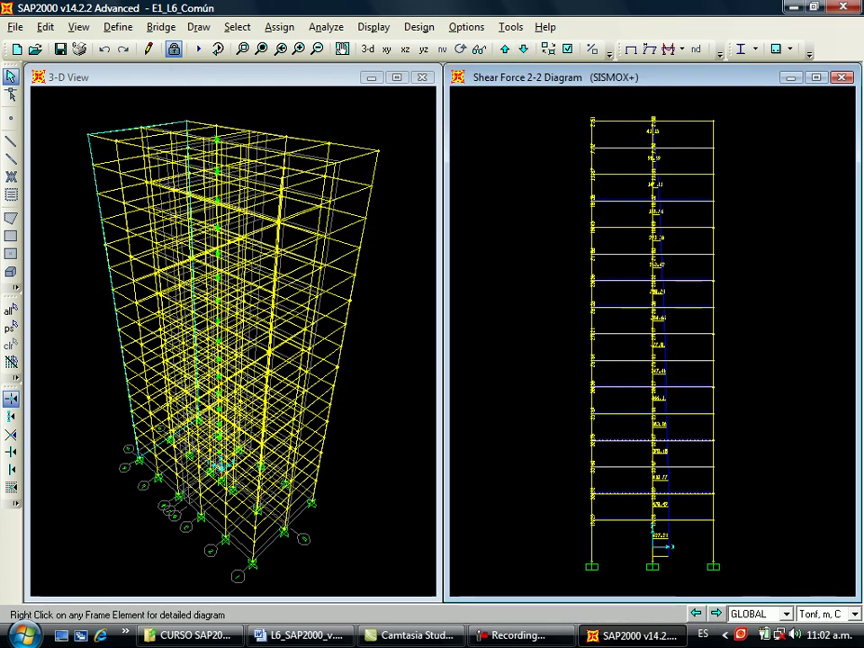
right_click(652, 538)
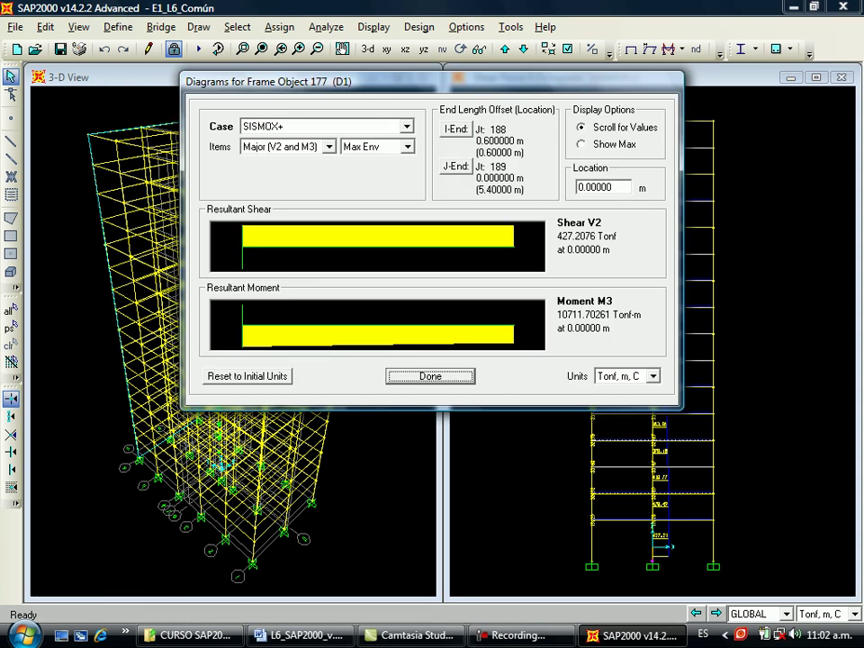
key(Return)
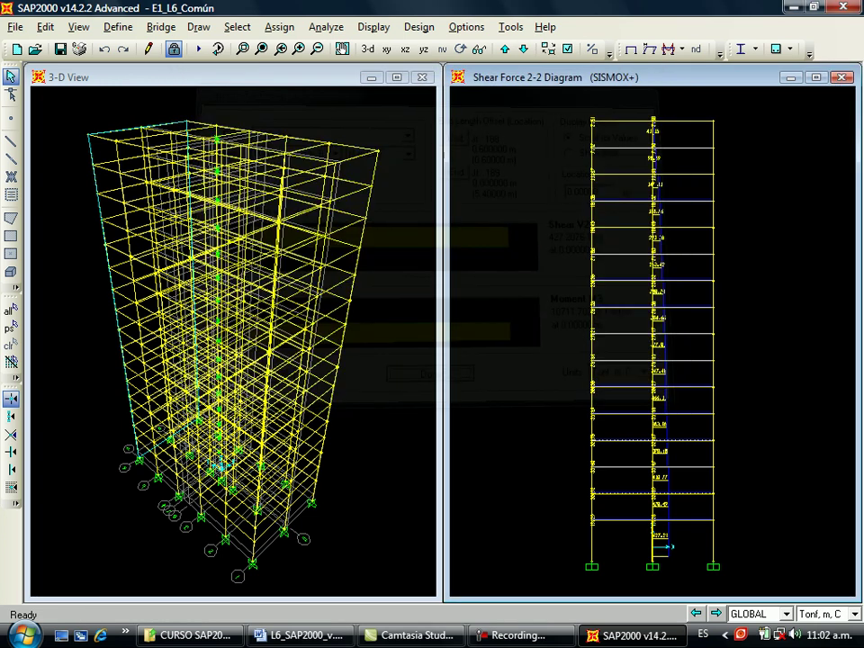
Show the SISMOX+ Moment 3-3 diagram with values on the grid line 6 frame.
click(682, 49)
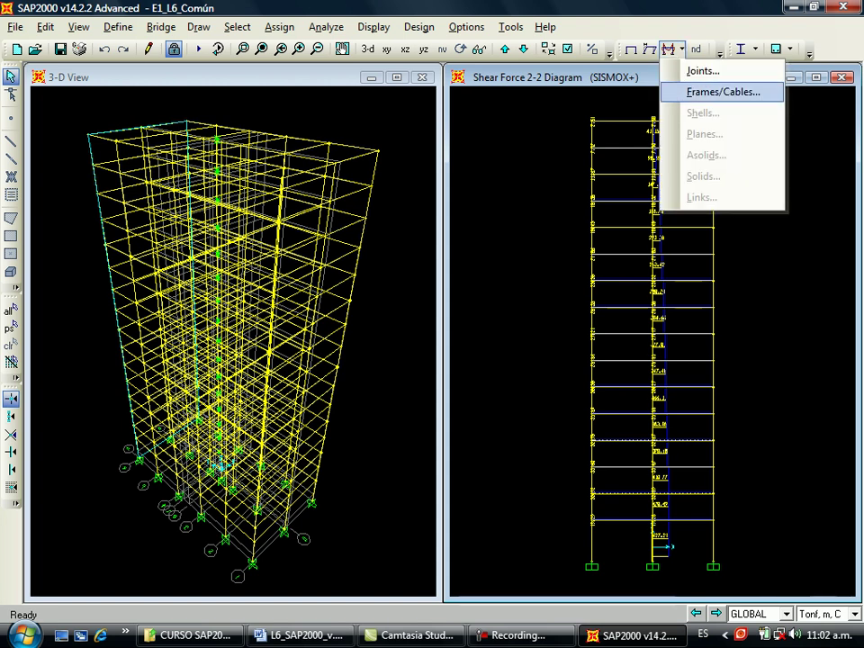
click(720, 91)
click(441, 359)
key(Return)
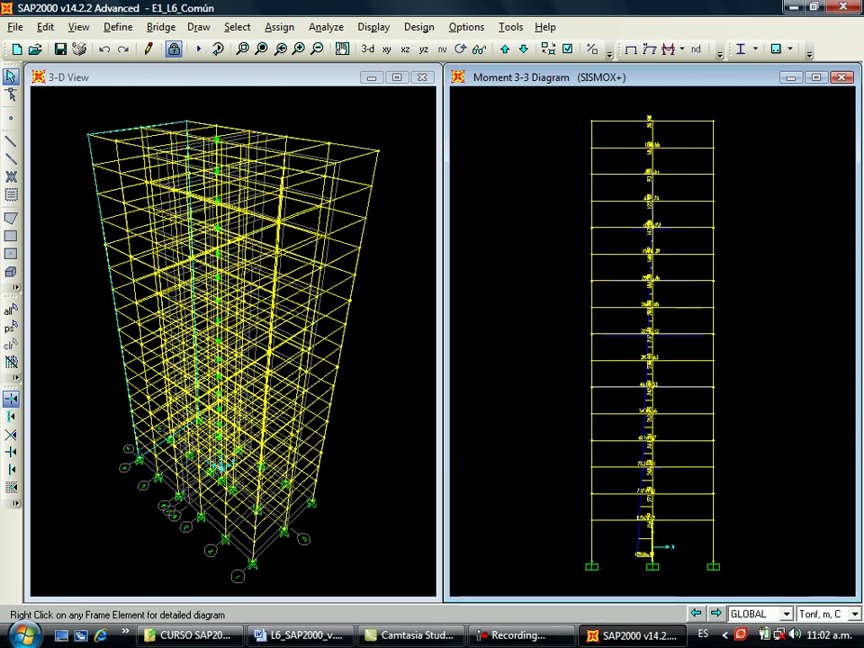
Read the grid line 6 central base element's moment M3 at 0.6 m, and examine the matching element on grid line 1.
right_click(653, 555)
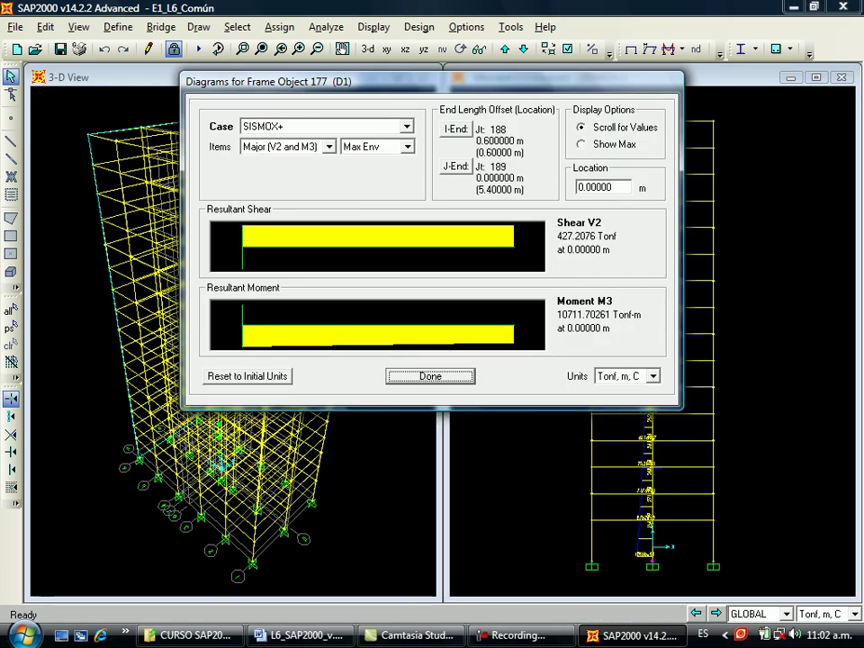
key(Tab)
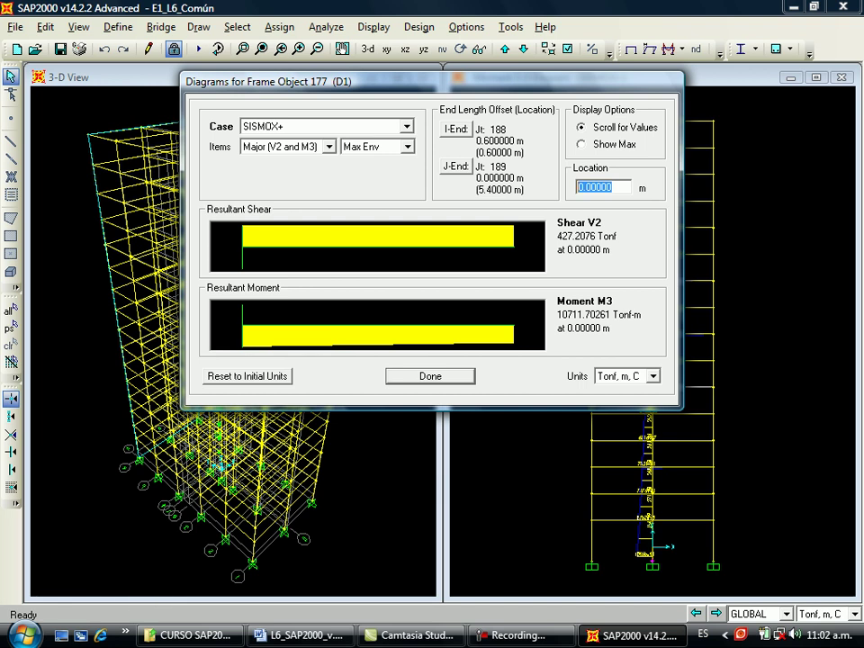
text(0.6)
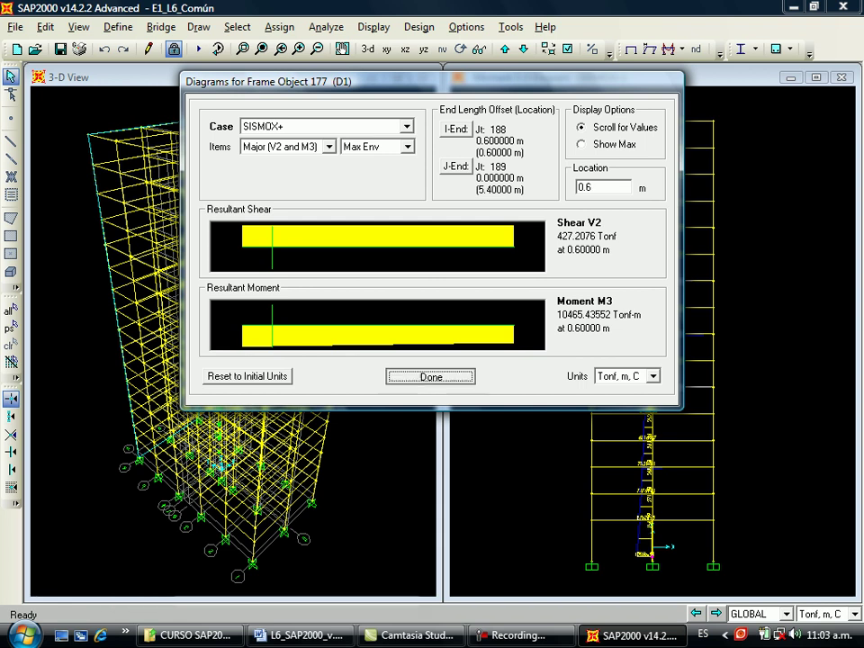
key(Return)
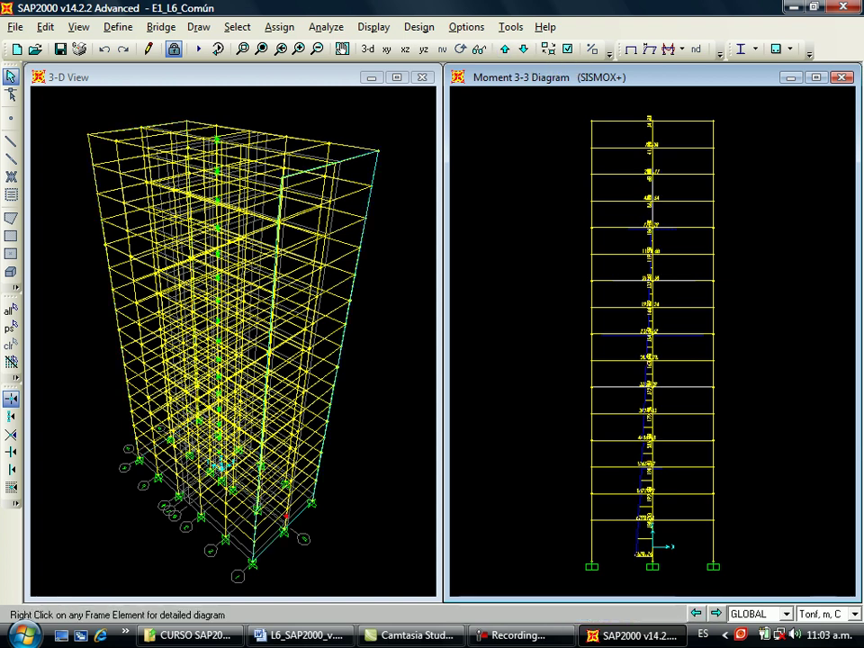
right_click(653, 538)
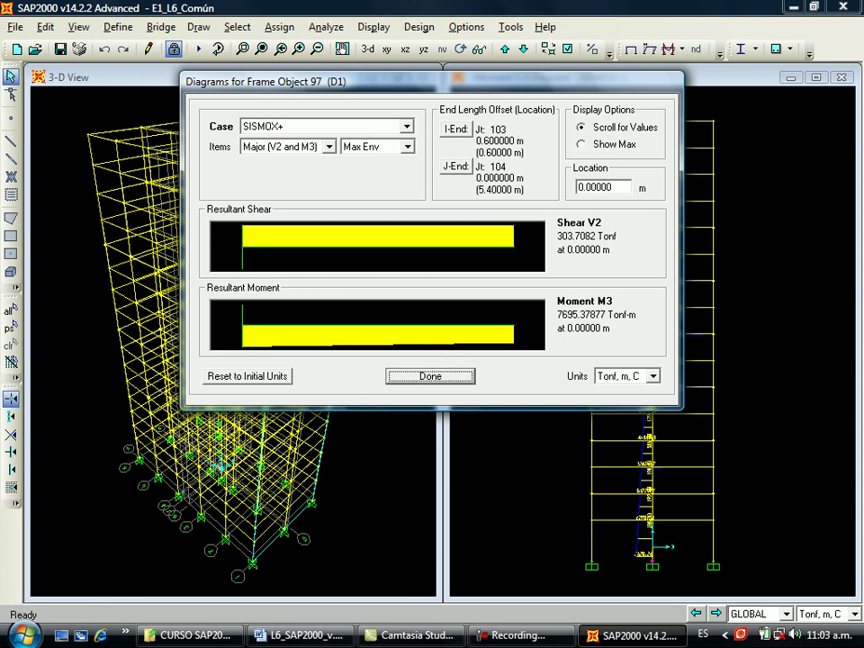
key(Return)
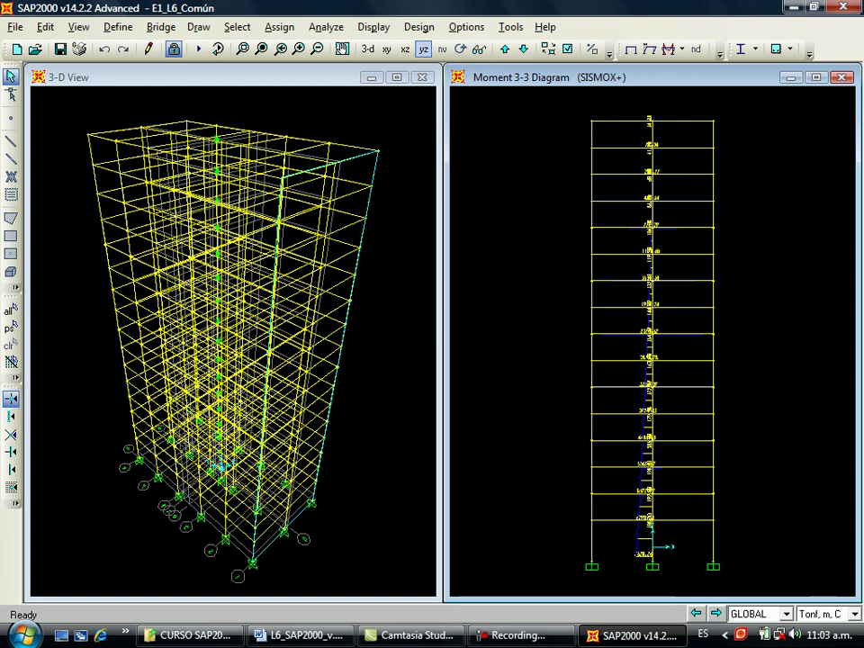
Change the elevation view to the Y-Z plane at X=0 and restore its undeformed shape.
click(423, 48)
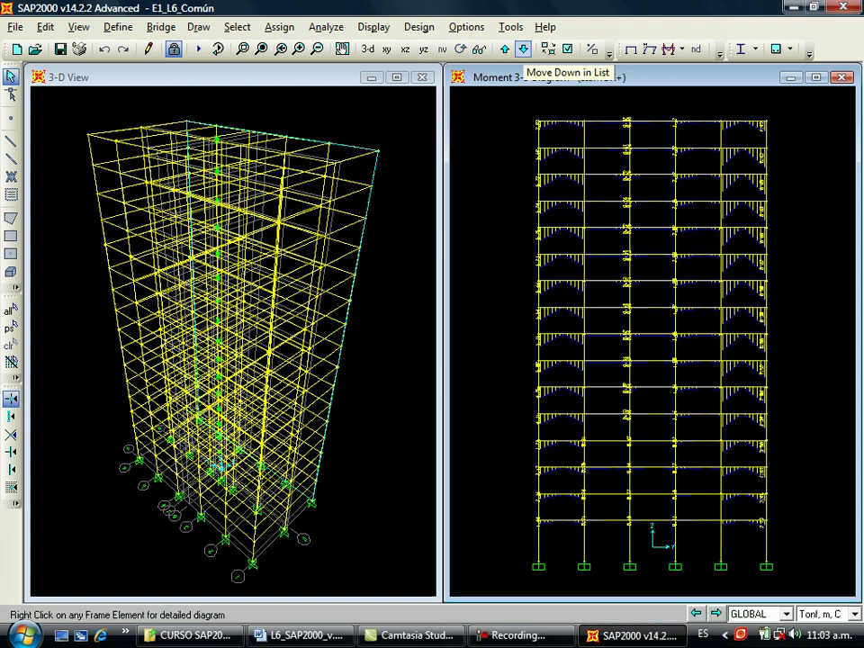
click(522, 49)
click(522, 49)
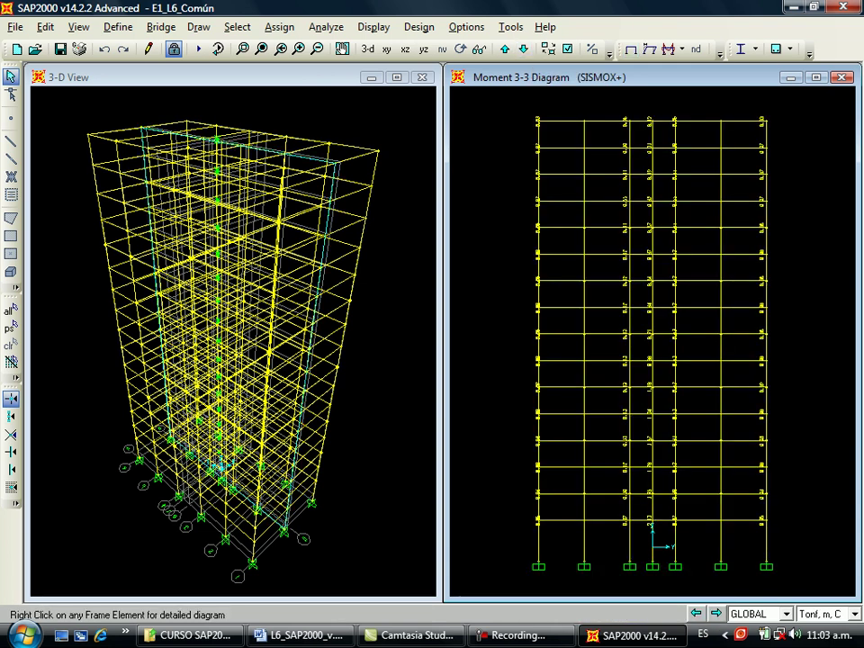
click(631, 49)
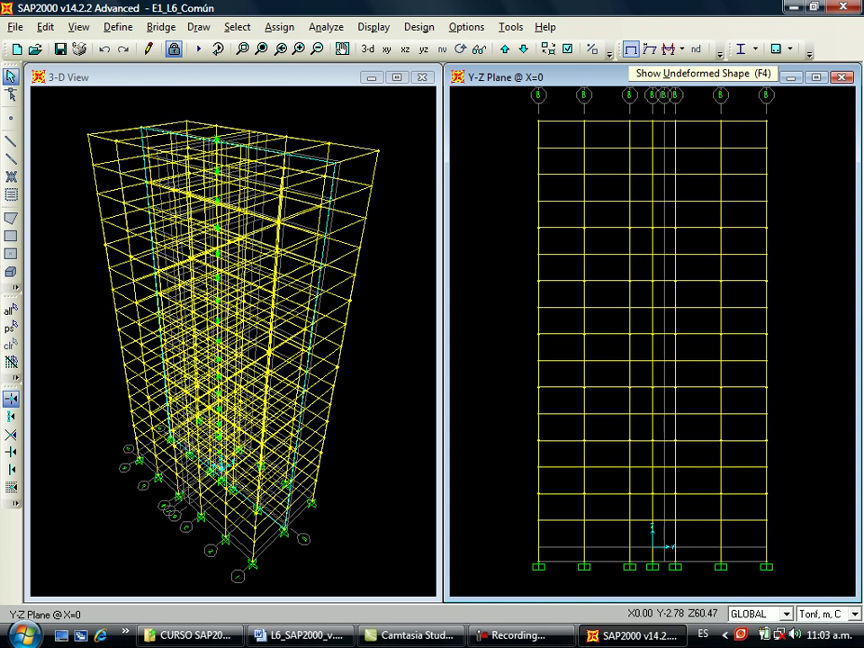
Show the SISMOX+ Shear 3-3 diagram with values on the Y-Z frame at X=0 and examine its central base element.
click(682, 49)
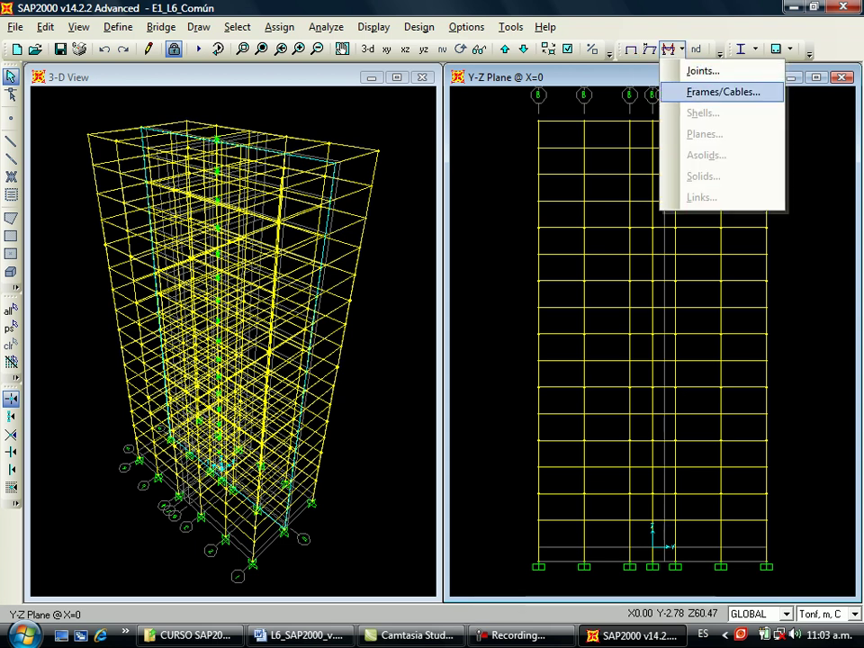
click(723, 90)
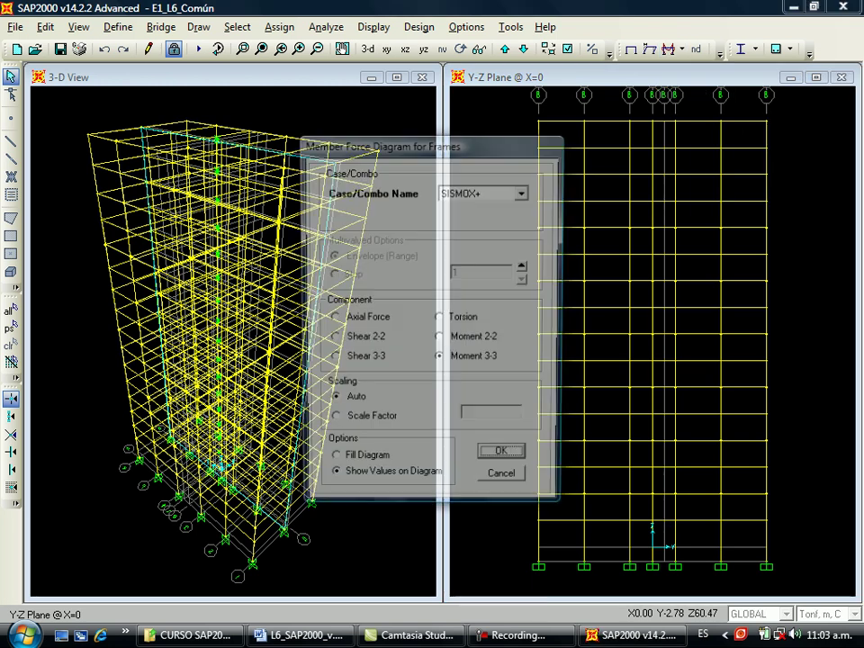
click(333, 359)
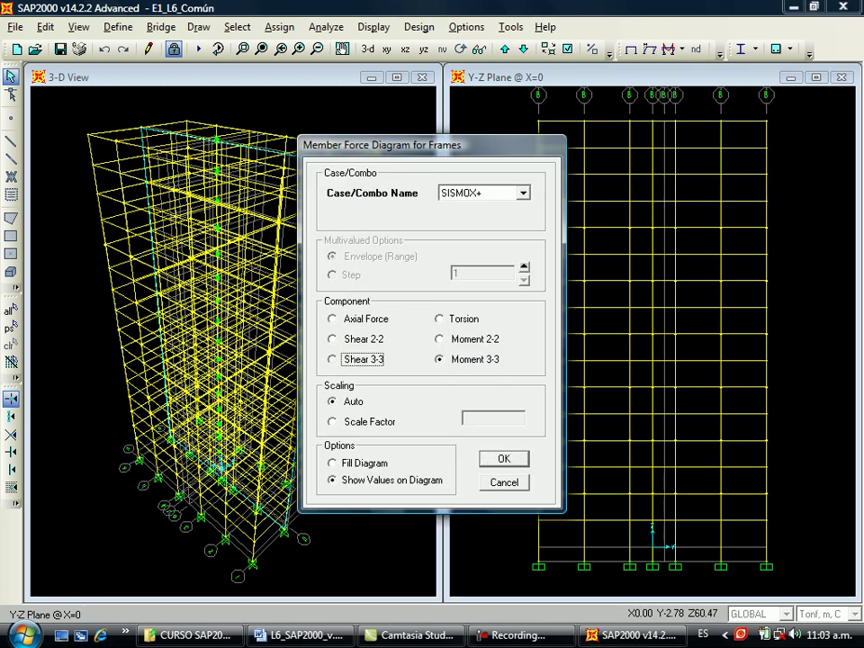
click(504, 459)
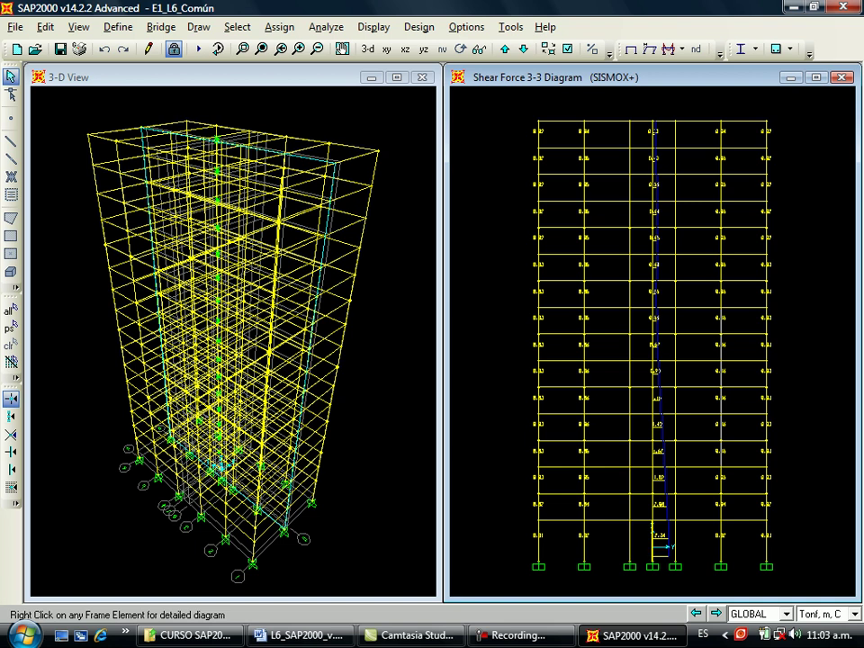
right_click(653, 541)
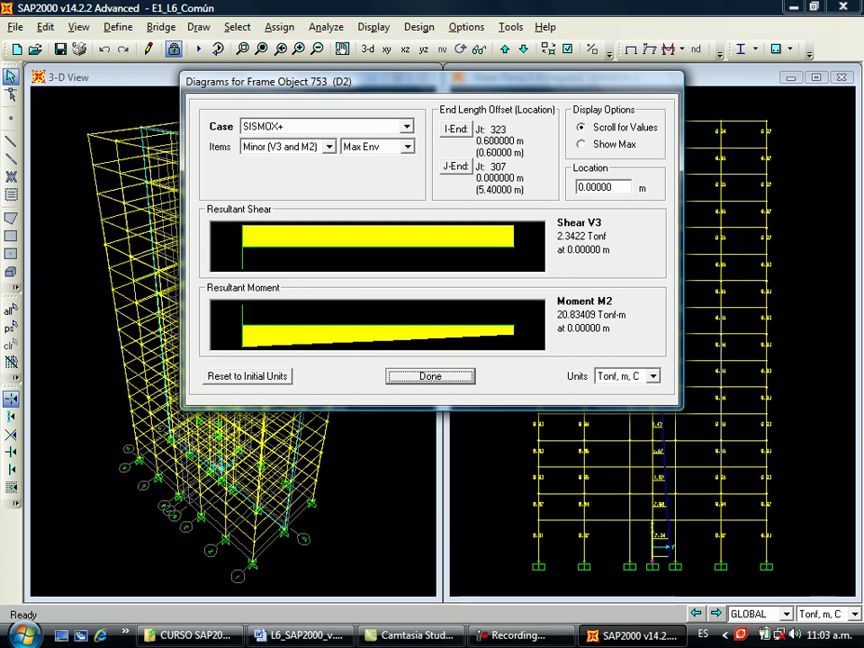
key(Return)
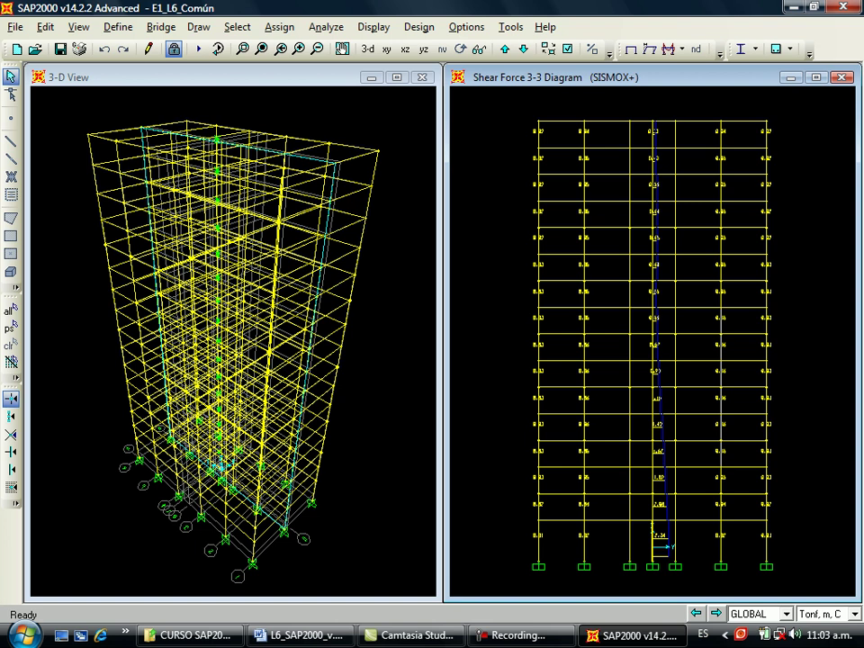
Show the Shear 3-3 diagram with values for the SISMOY+ case on the Y-Z frame at X=0.
click(670, 50)
click(709, 93)
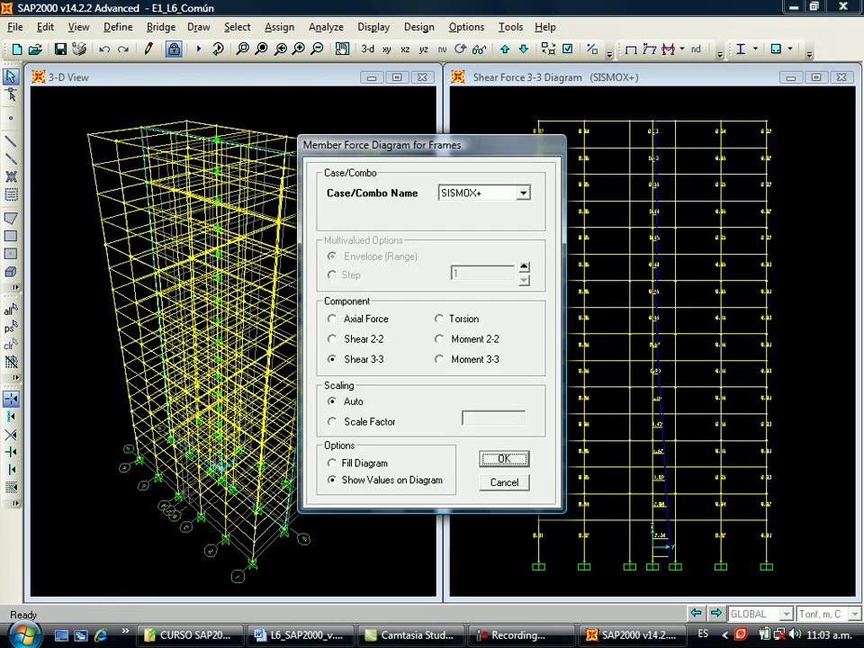
click(523, 193)
click(472, 229)
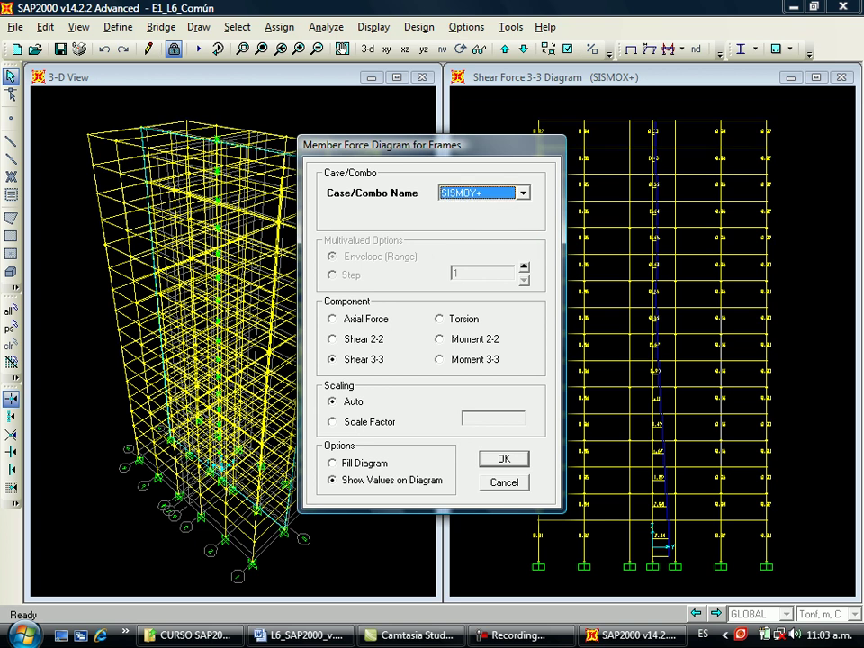
key(Return)
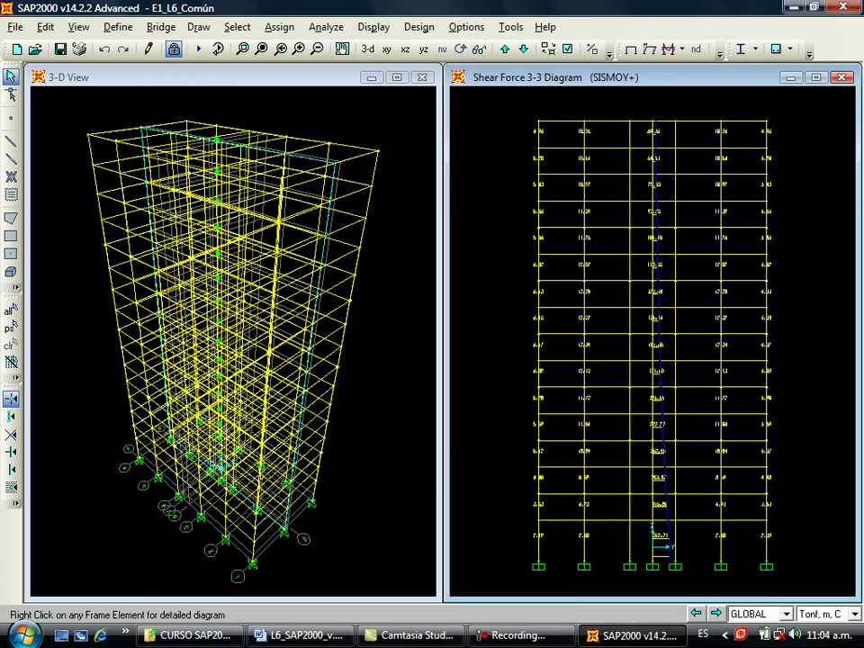
Read the SISMOY+ shear V3 and moment M2 of the central base element at location 0.6 m.
right_click(653, 540)
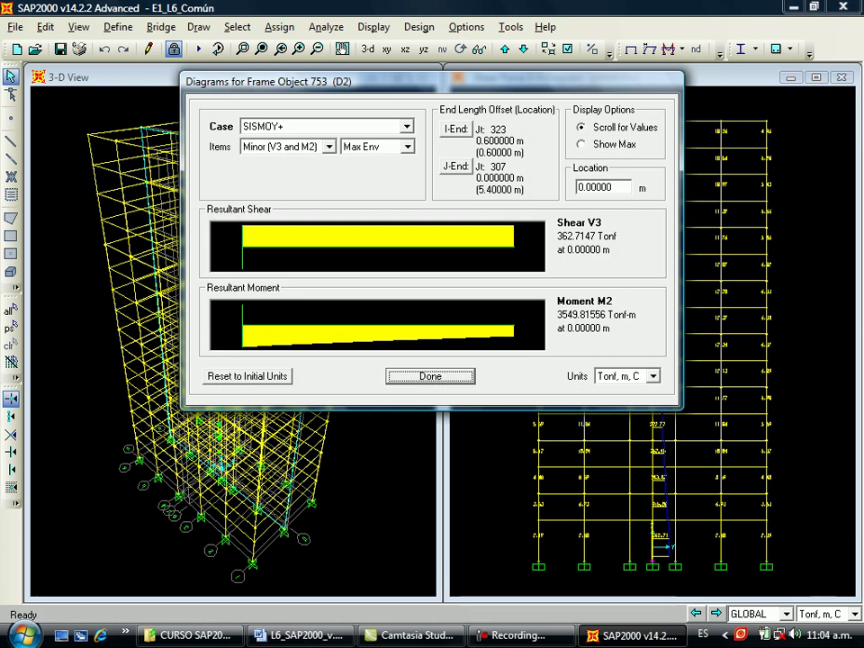
double_click(599, 188)
text(0.6)
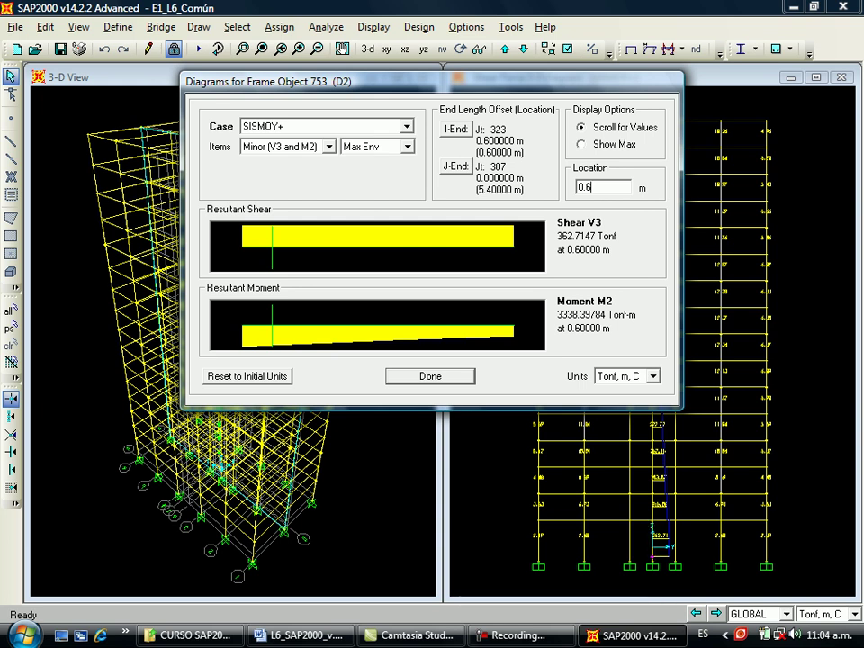
click(430, 376)
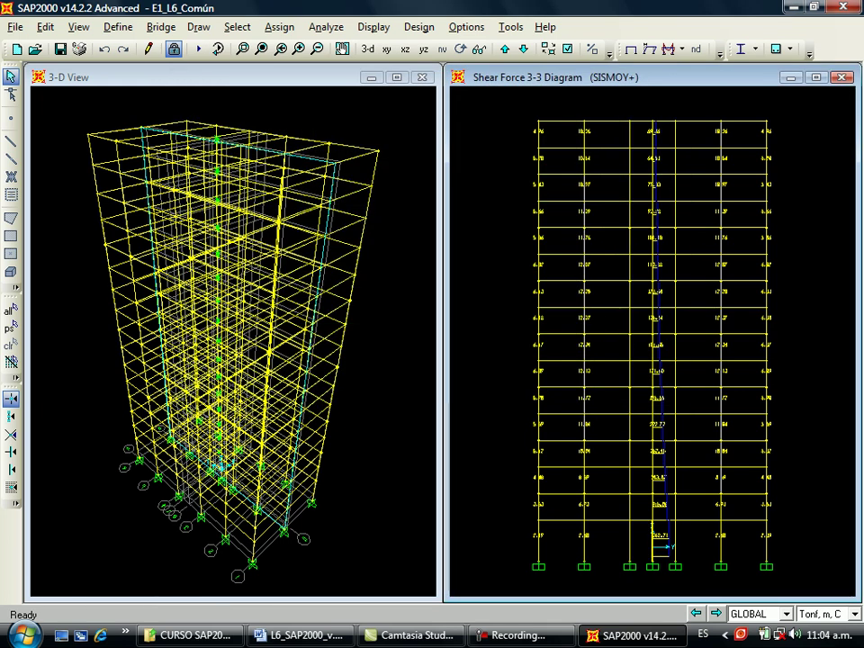
Show the SISMOY+ Axial Force diagram with the Fill Diagram option.
click(681, 50)
click(631, 49)
click(682, 50)
click(722, 92)
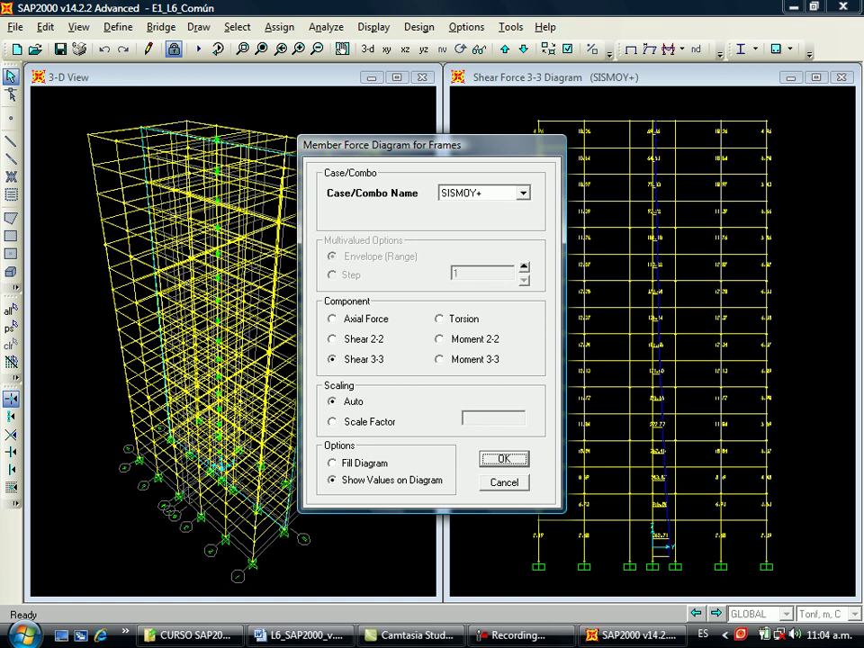
click(334, 319)
click(332, 463)
click(505, 459)
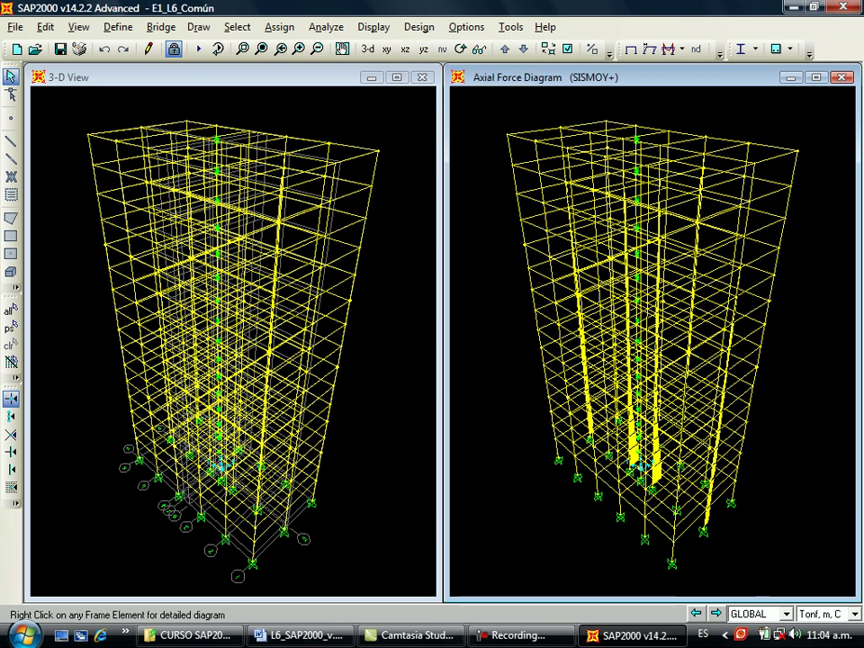
Return to the Y-Z elevation at X=0 and examine the axial force of the two base columns flanking the central element.
click(423, 50)
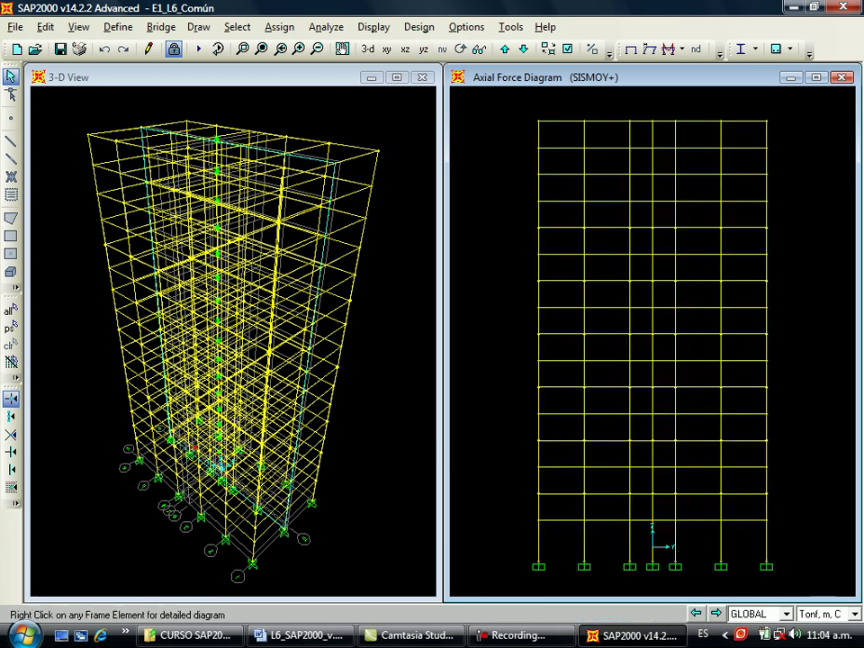
right_click(629, 540)
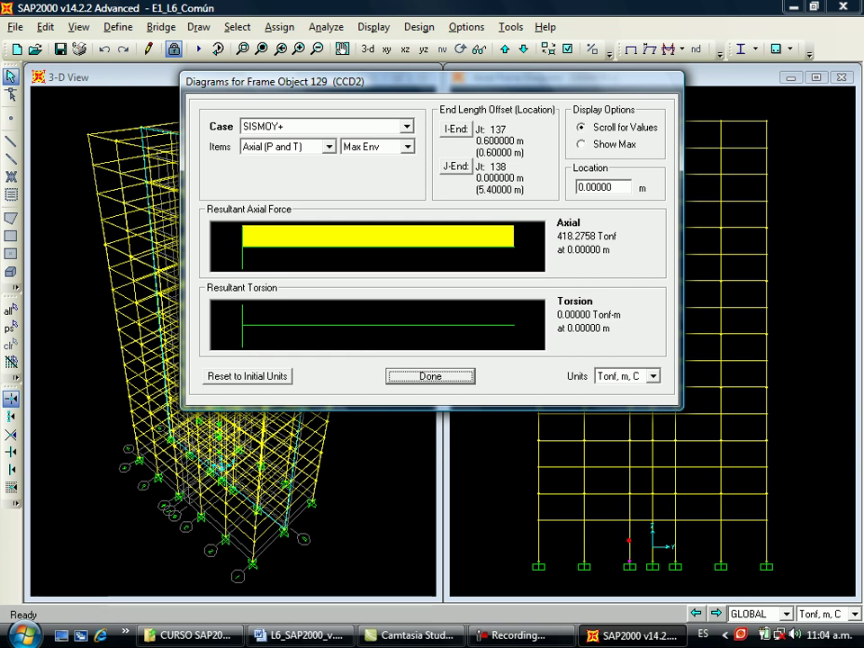
key(Return)
mouse_move(674, 544)
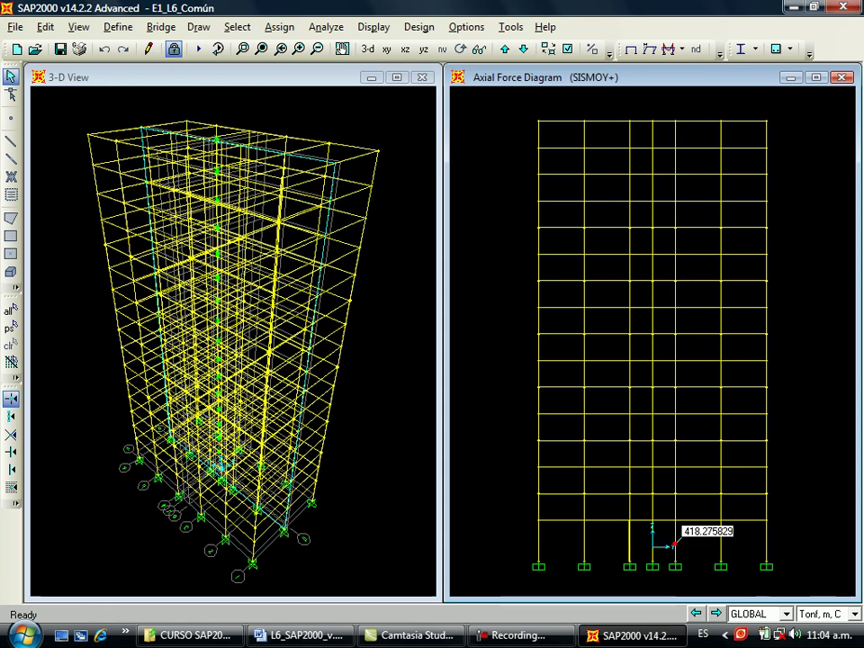
right_click(675, 543)
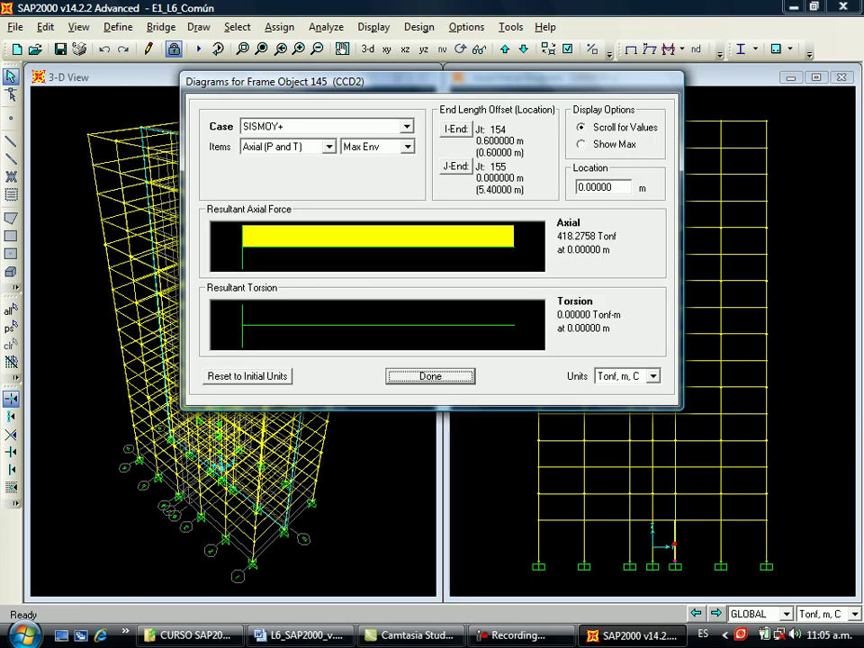
key(Return)
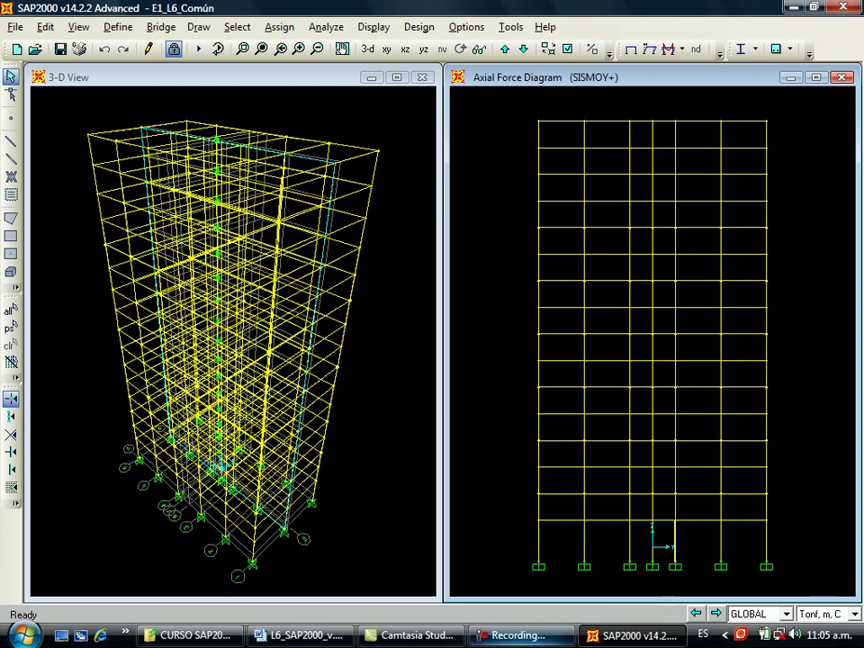
click(521, 635)
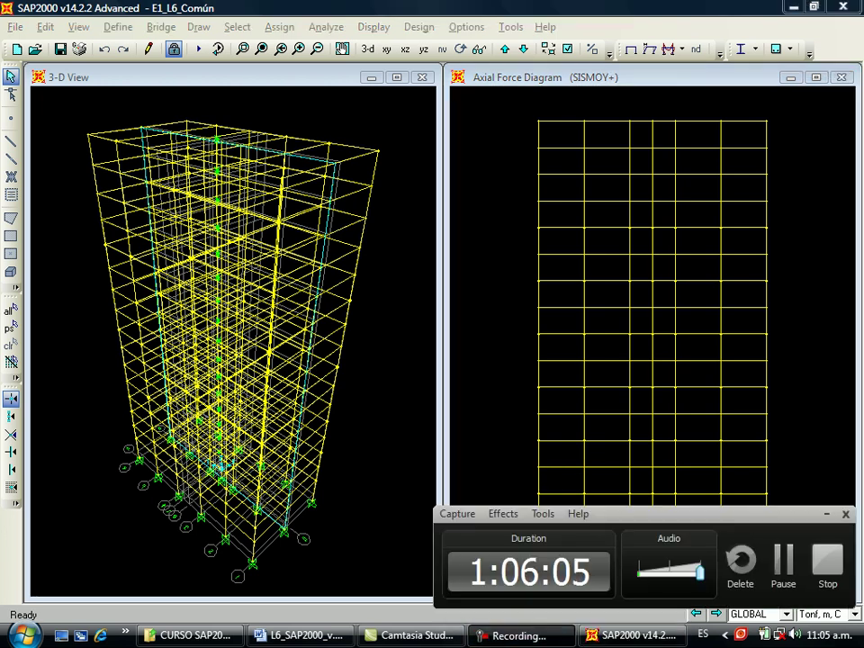